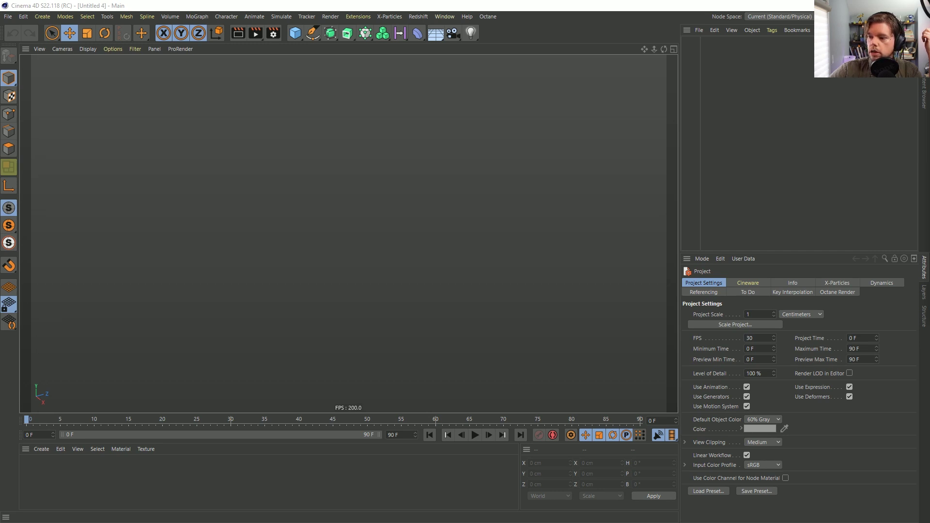
Switch to the browser with the Instagram reference post, enlarge its window and study the animated marbled head, then put the window aside
drag(929, 43, 357, 89)
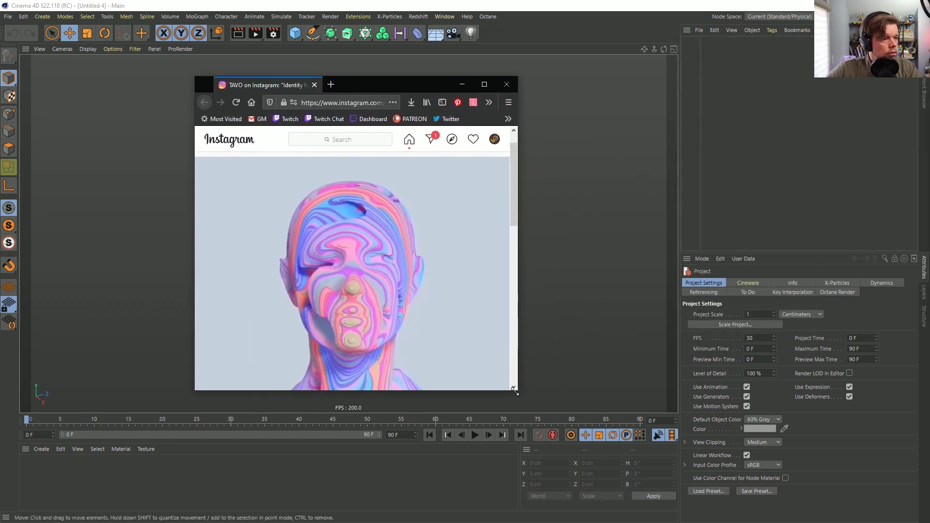
drag(514, 390, 813, 522)
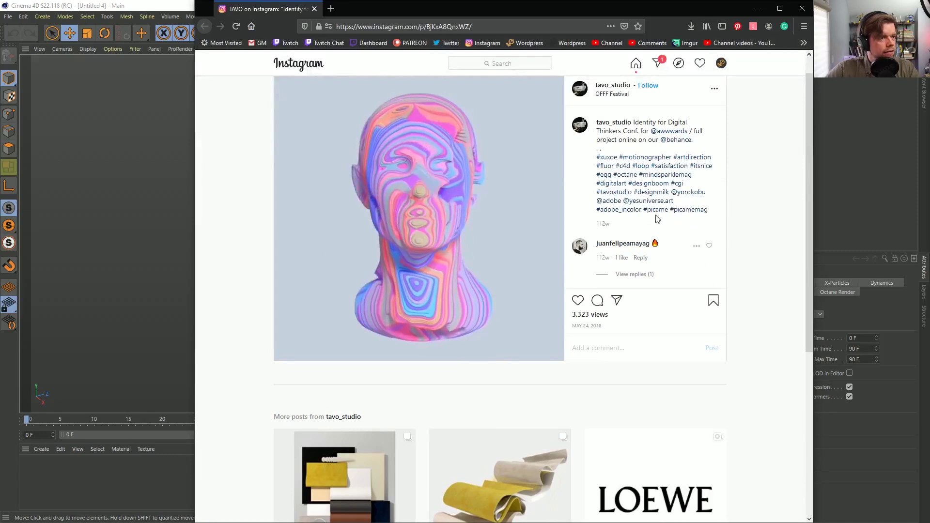
scroll(628, 235, up, 1)
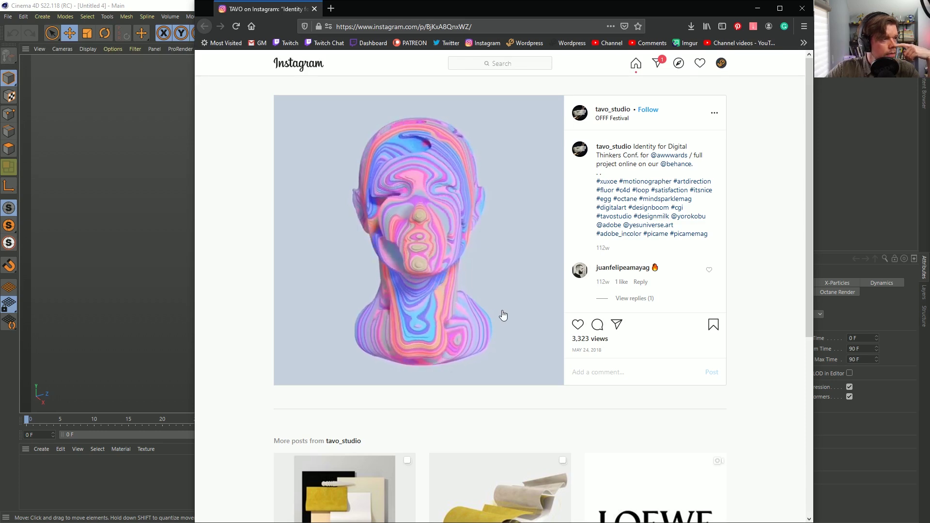
click(447, 237)
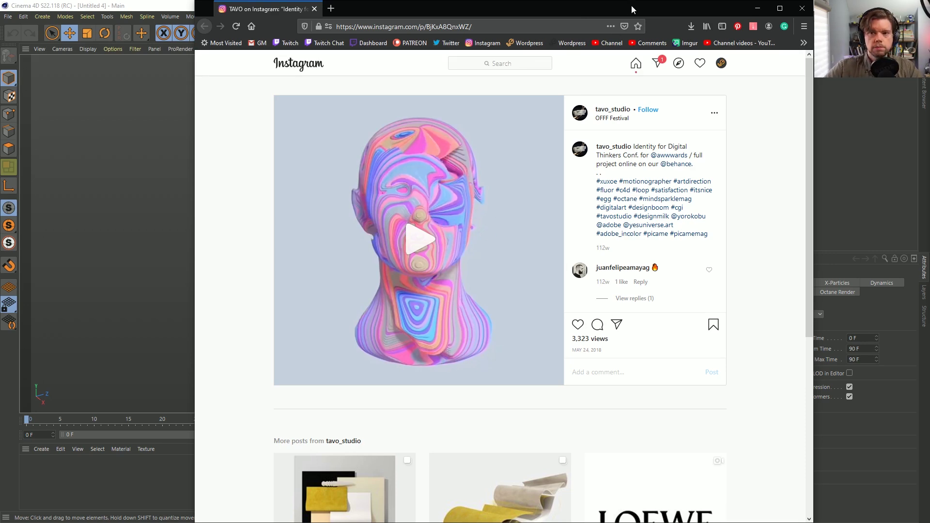
drag(632, 10, 929, 130)
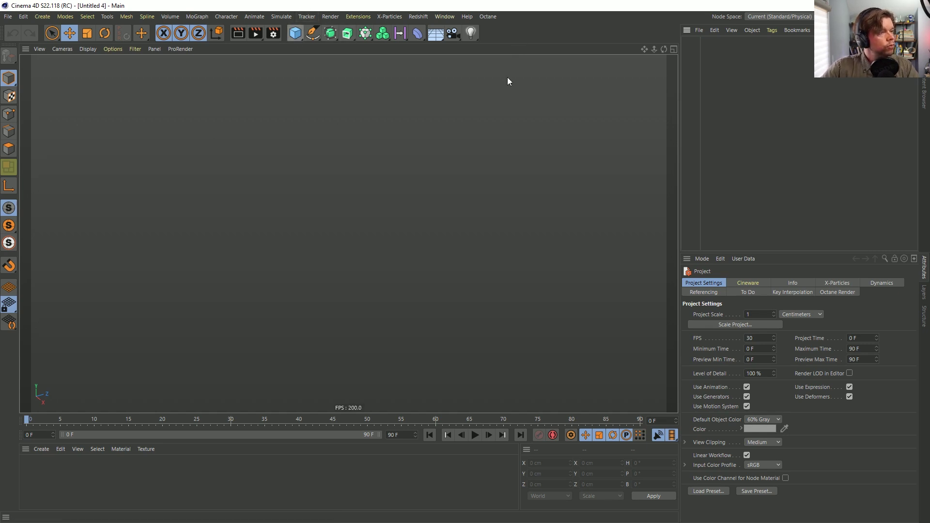
Look through the Content Browser presets, including 3D Objects Vol1, Default Presets and Defaults, for a usable model
click(923, 87)
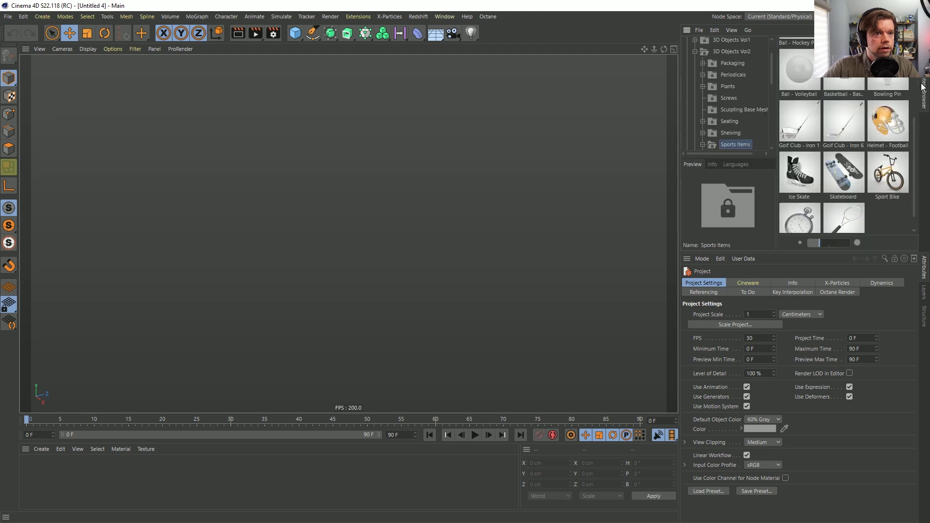
click(859, 31)
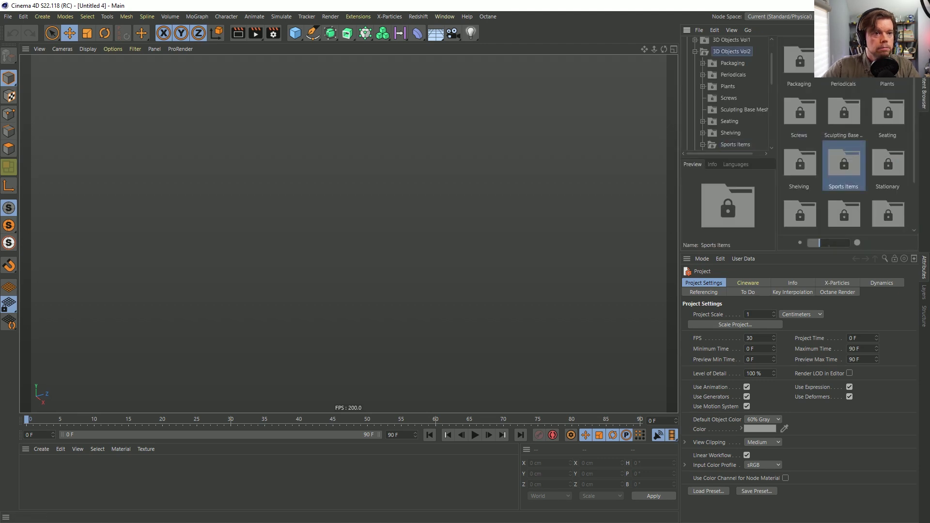
scroll(722, 61, up, 3)
click(729, 77)
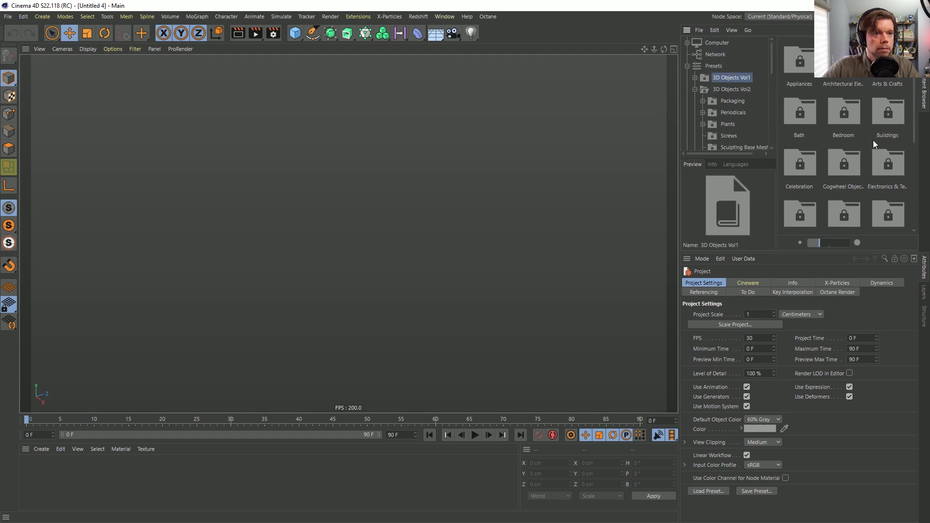
drag(861, 252, 862, 391)
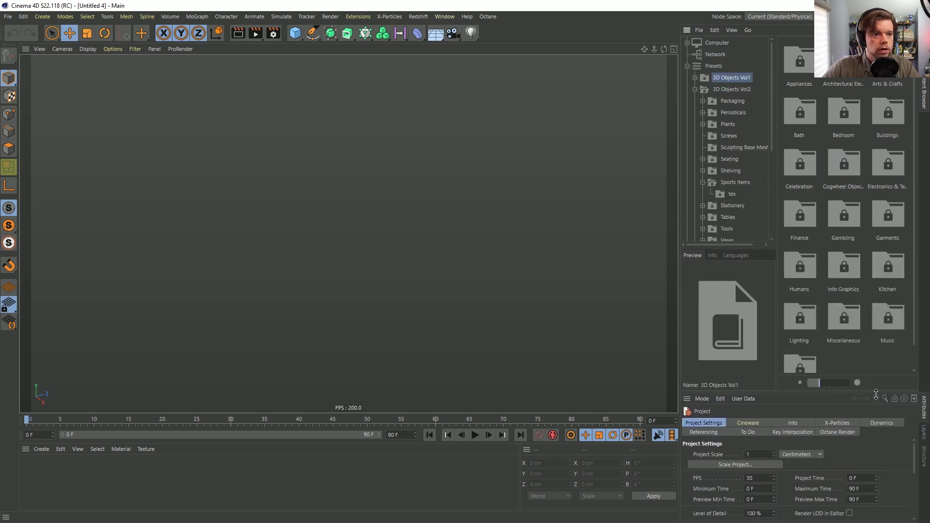
scroll(880, 314, up, 1)
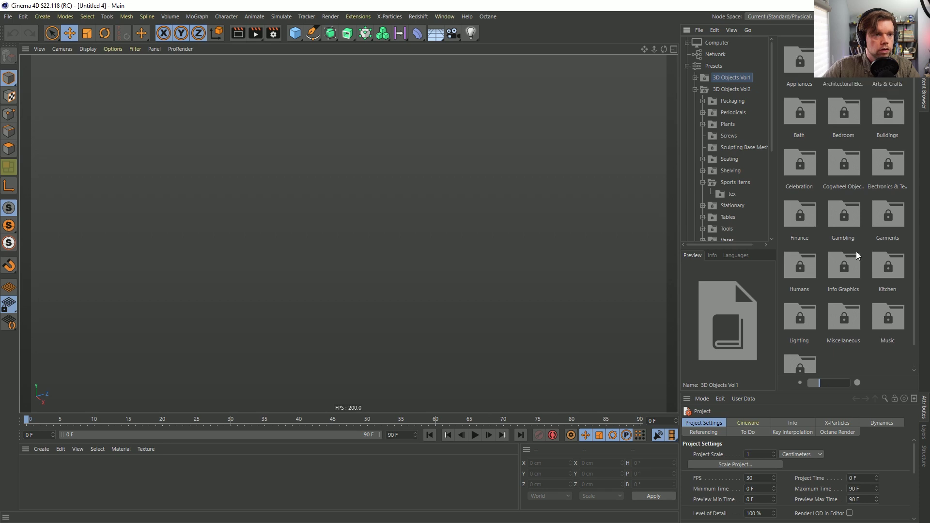
click(711, 65)
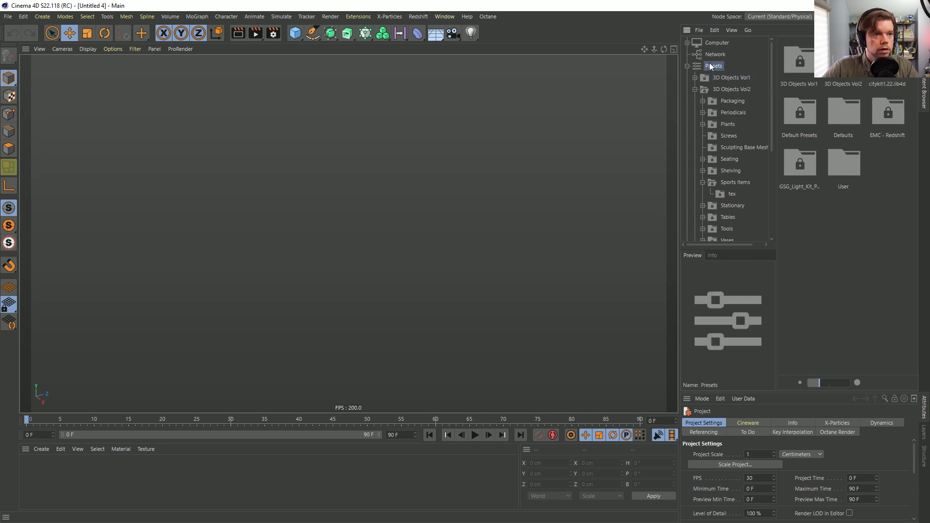
double_click(802, 119)
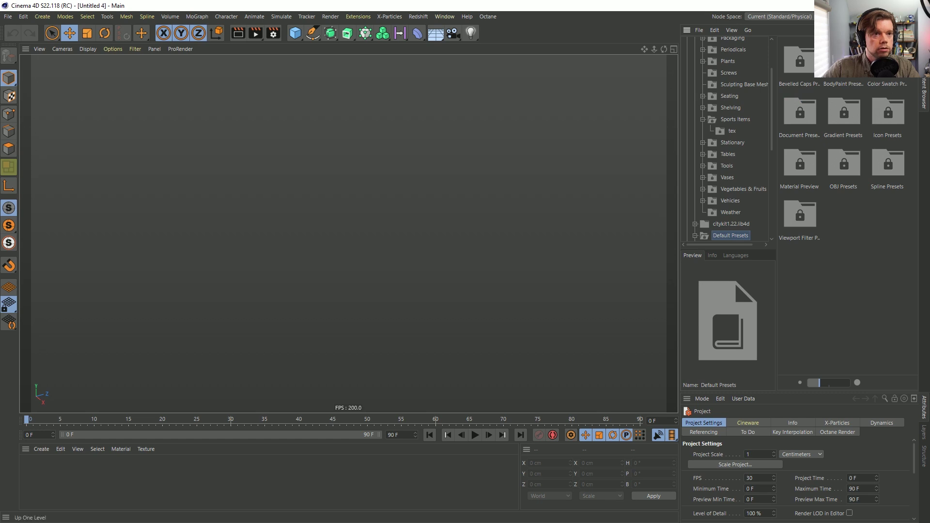
click(875, 30)
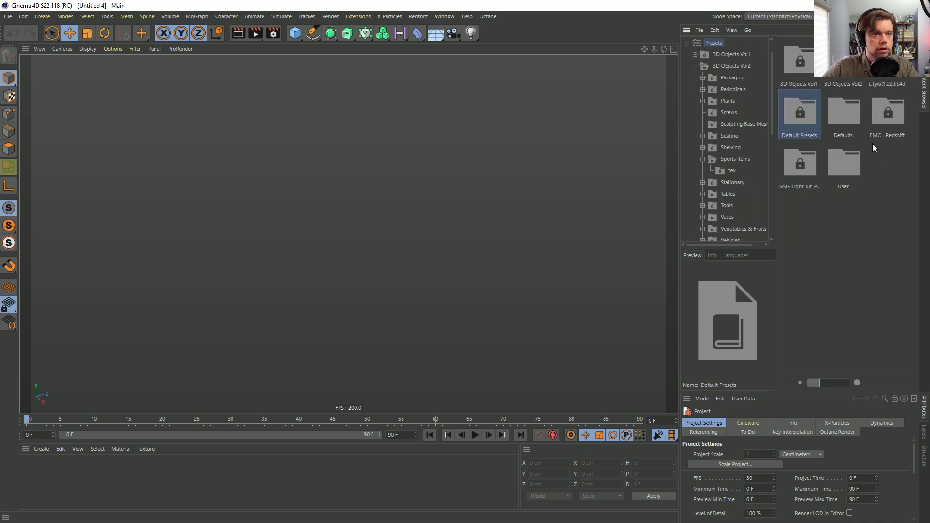
double_click(847, 119)
click(875, 30)
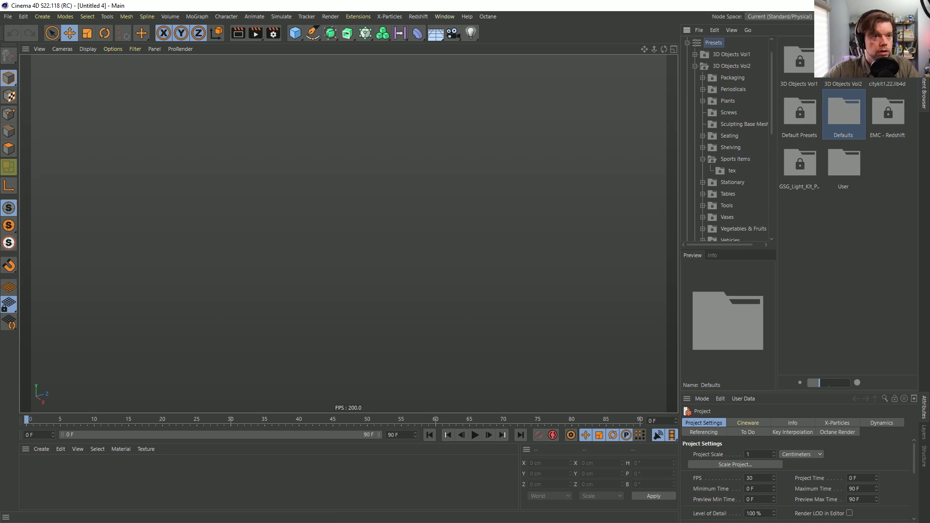
click(924, 36)
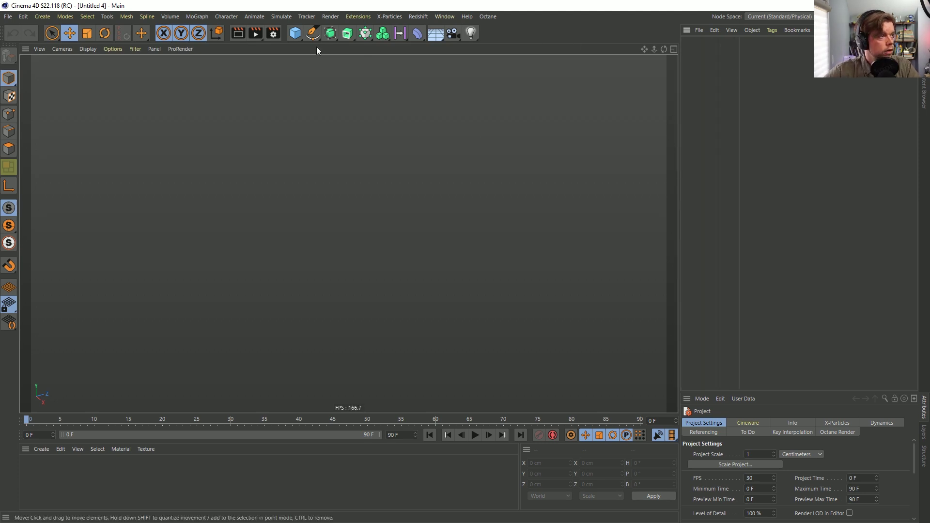
Add a Platonic primitive to the empty scene
click(295, 33)
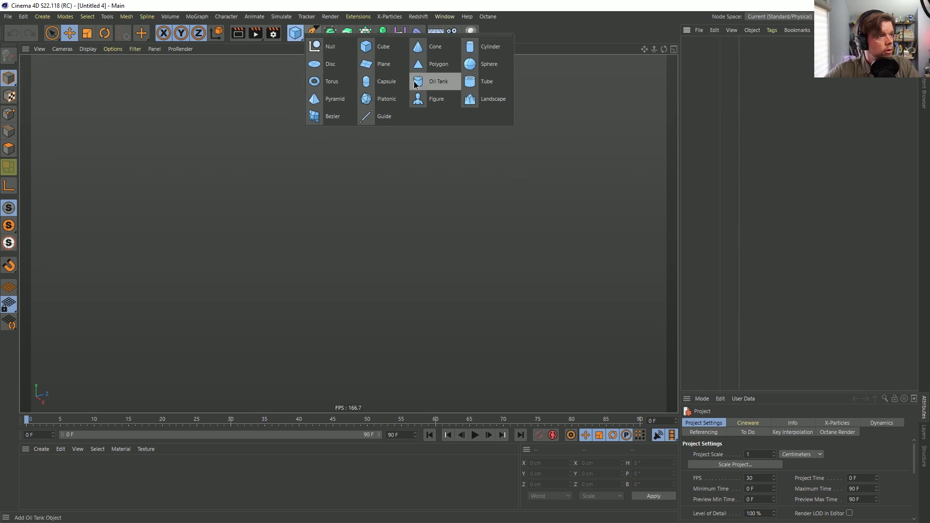
click(382, 99)
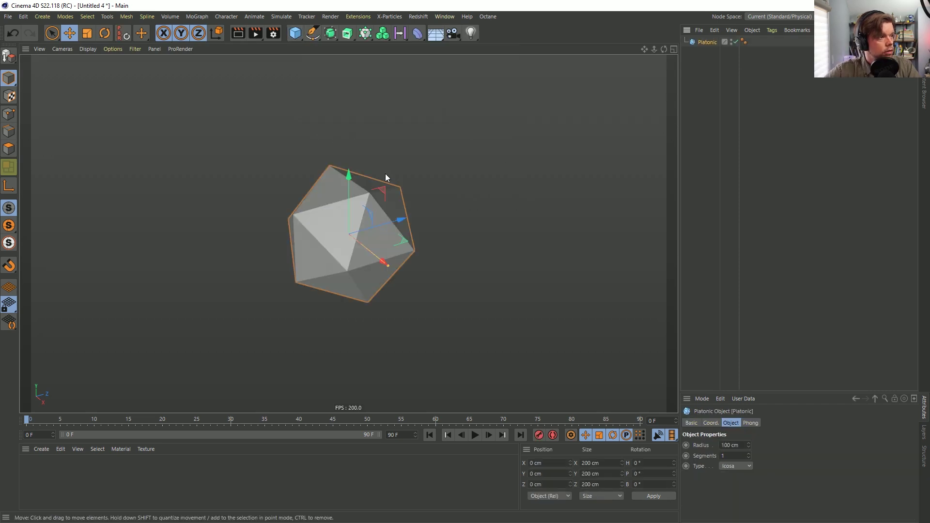
alt+drag(376, 222, 378, 208)
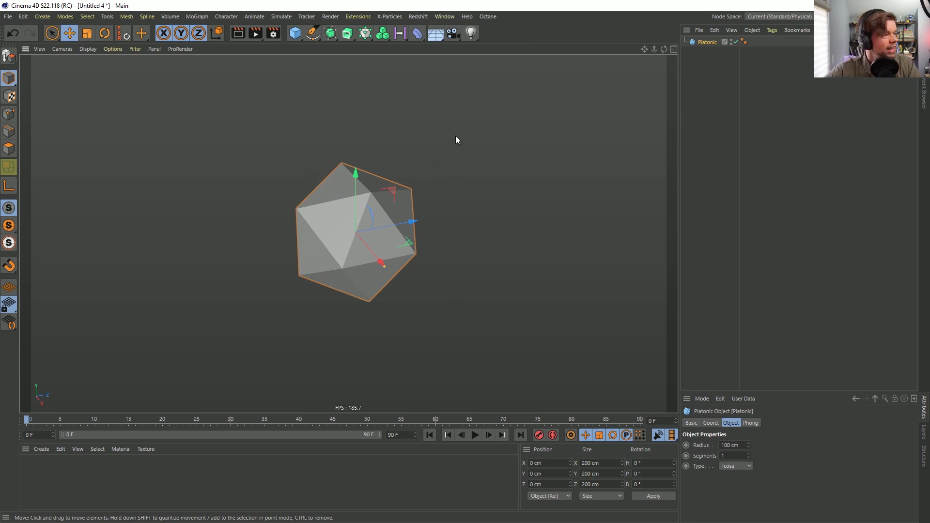
alt+drag(367, 229, 394, 206)
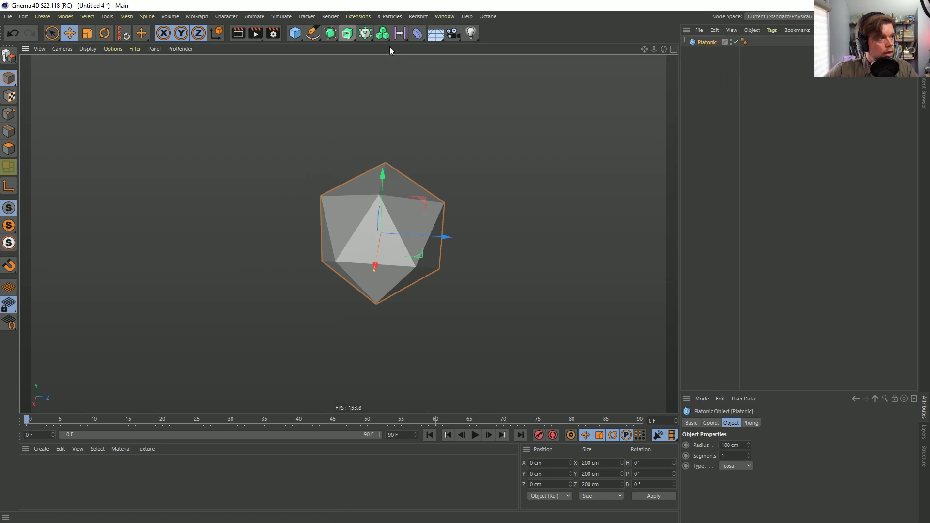
Add a Volume Builder and a Volume Mesher as its parent
click(382, 34)
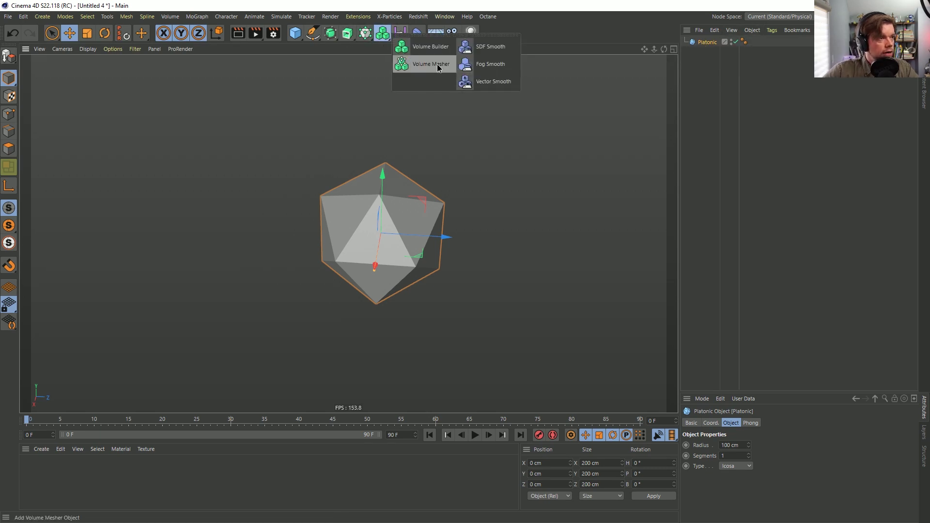
click(421, 47)
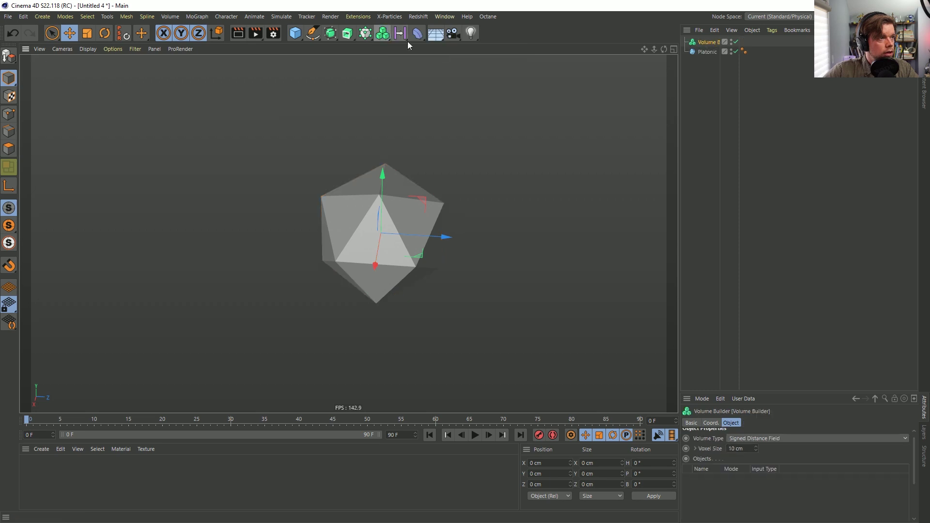
click(382, 33)
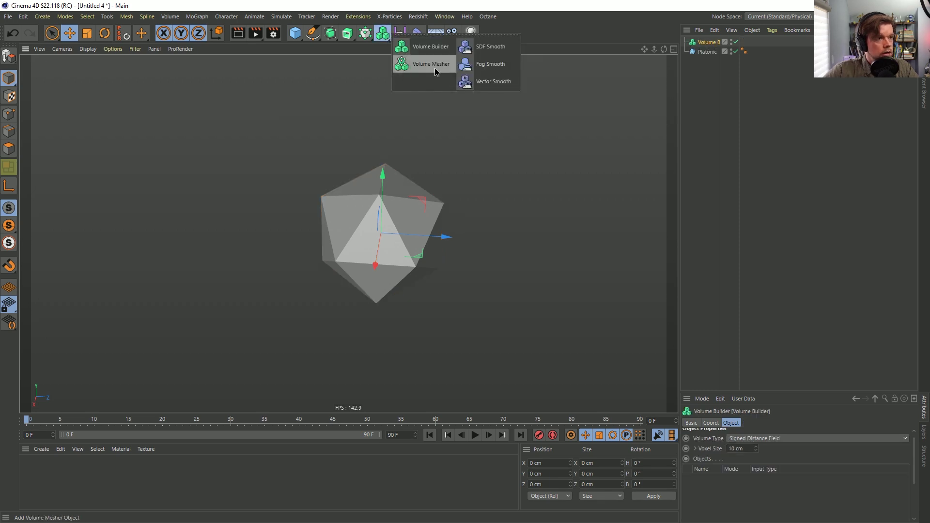
alt+click(426, 63)
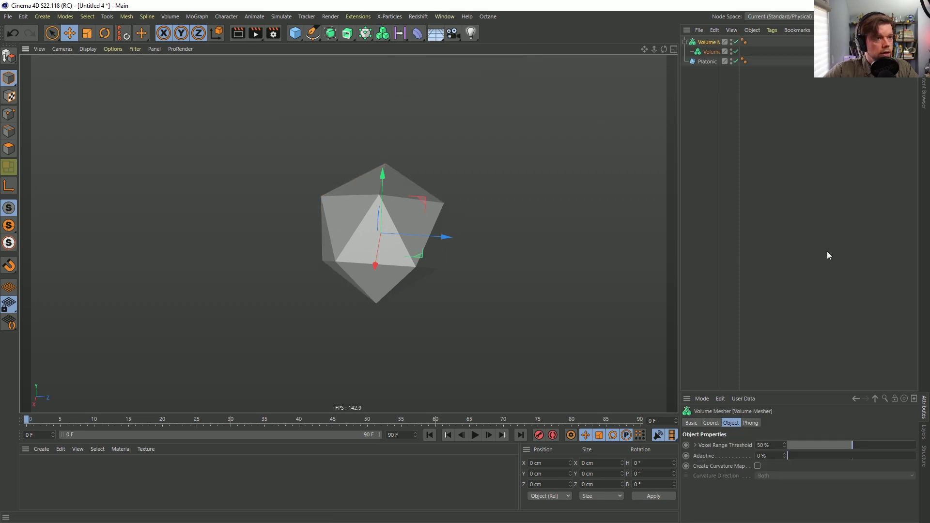
Widen the object name column and make the Platonic a child of the Volume Builder
double_click(738, 189)
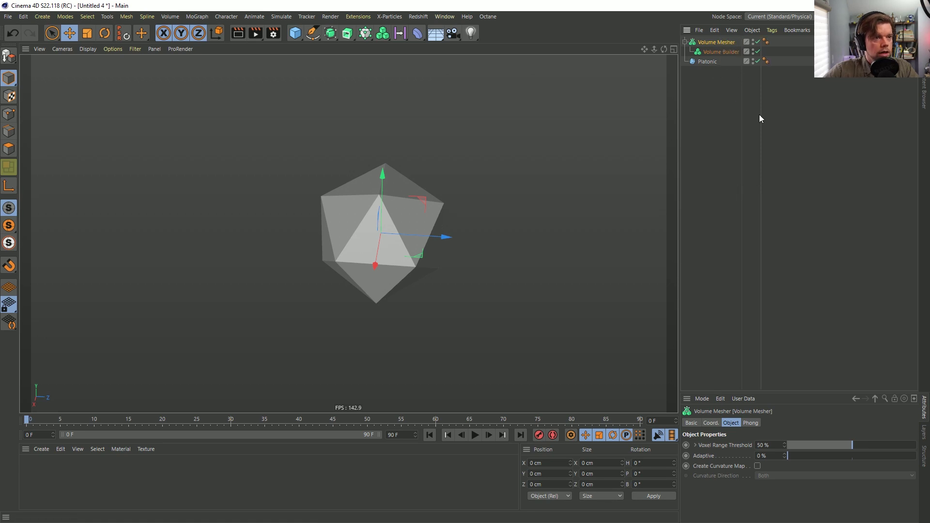
drag(760, 116, 717, 124)
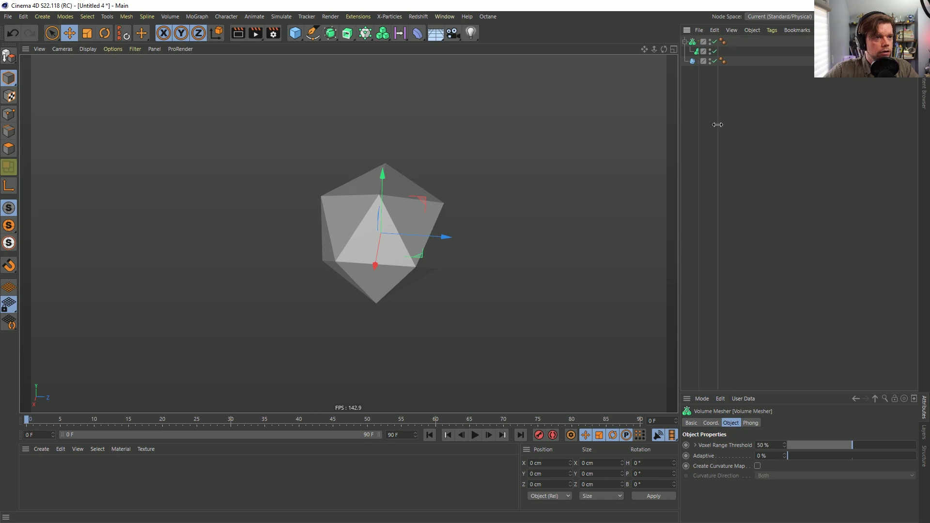
double_click(718, 124)
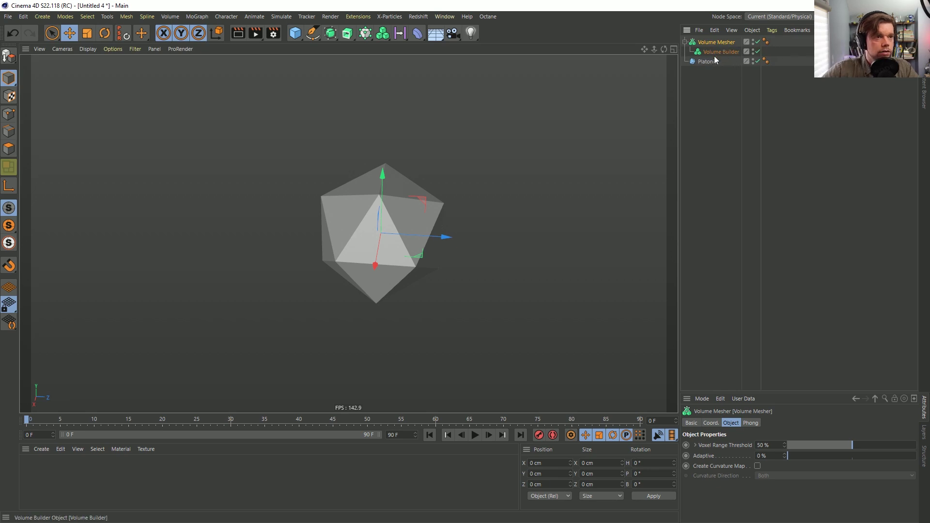
drag(707, 61, 728, 51)
click(734, 116)
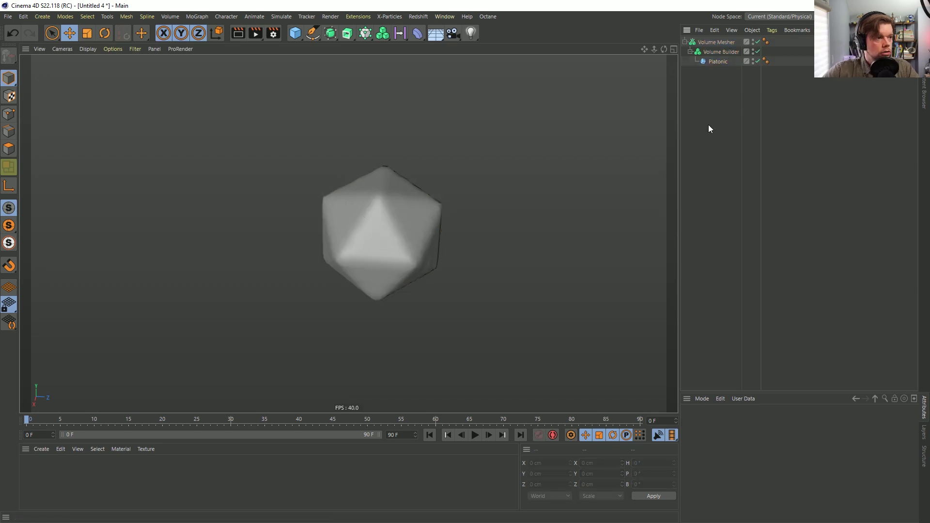
Show the mesh with wireframe lines and enlarge the attributes area to expose all Volume Builder settings
click(720, 51)
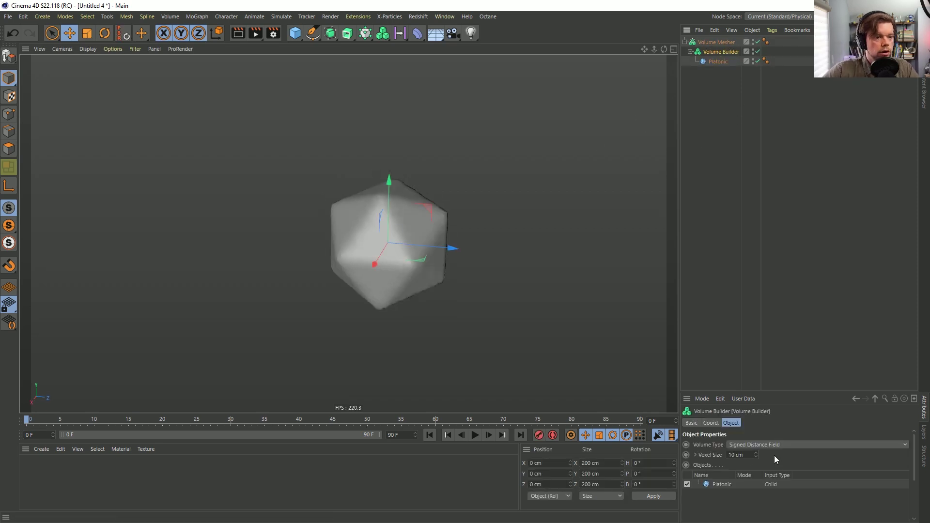
scroll(450, 242, up, 5)
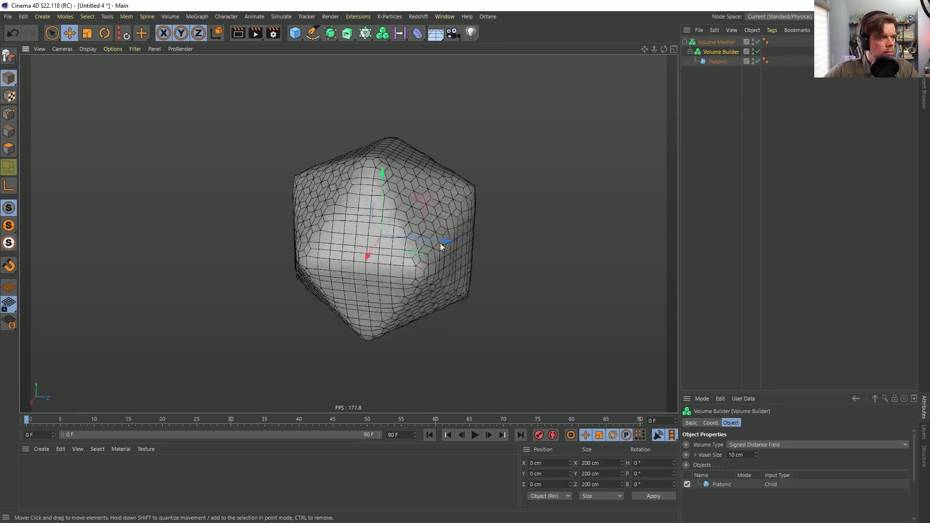
scroll(405, 234, down, 3)
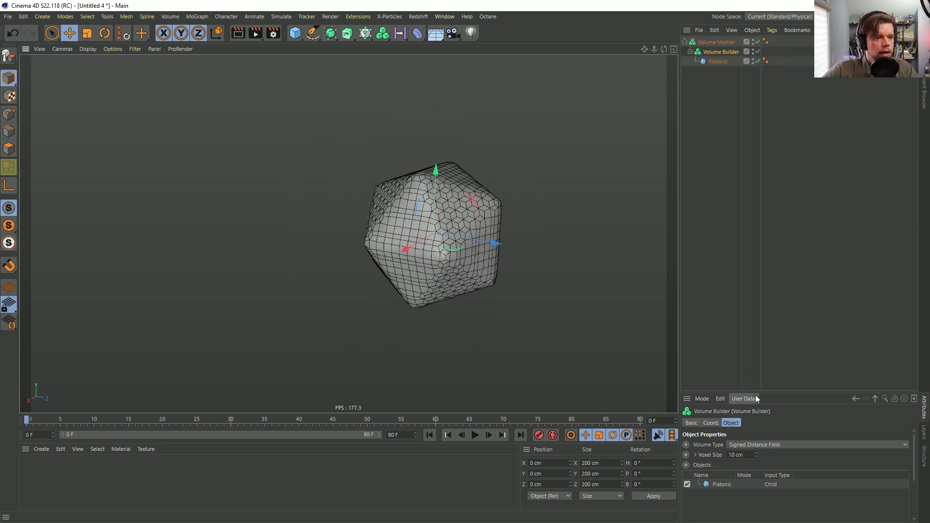
drag(751, 393, 750, 172)
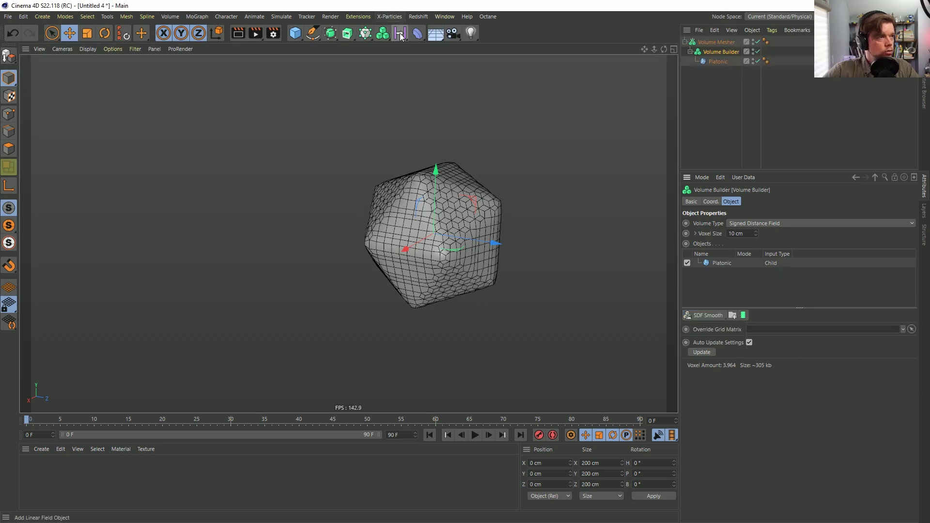
Add a Random Field and make it a child of the Volume Builder, above the Platonic
click(364, 34)
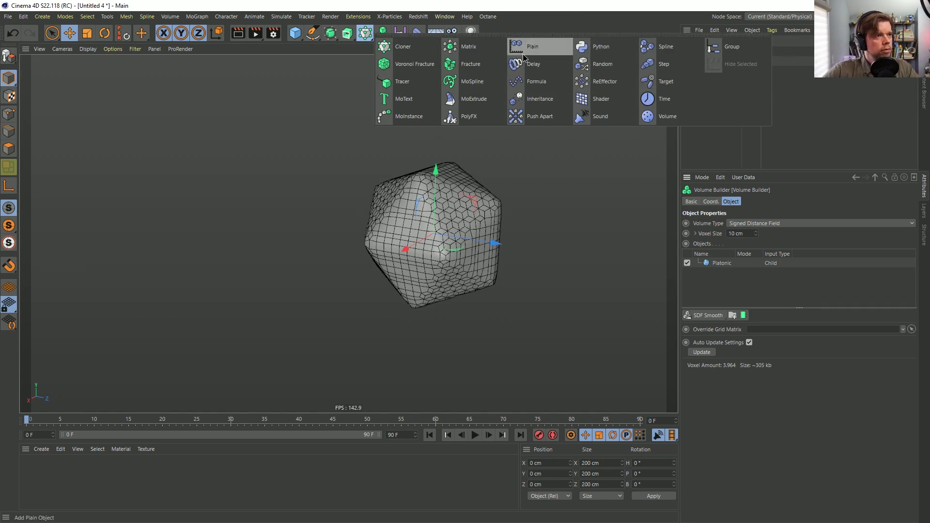
click(396, 35)
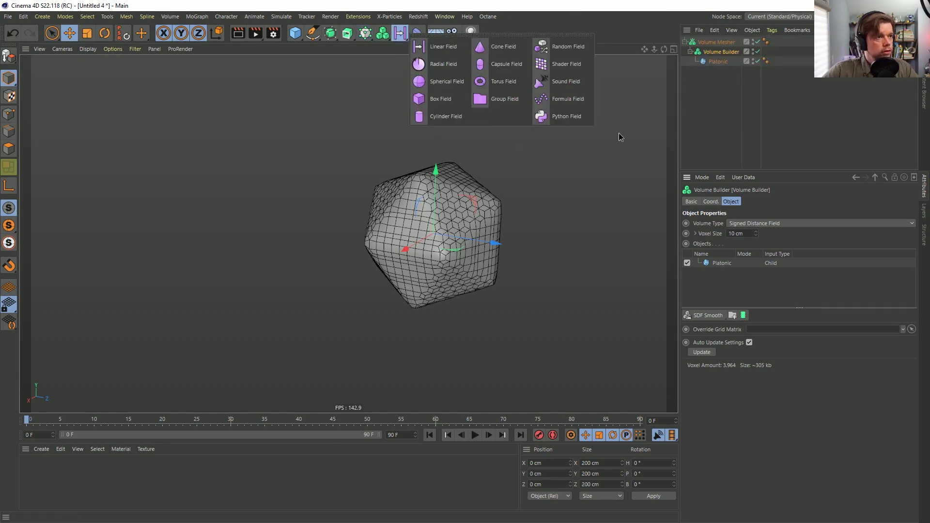
click(553, 50)
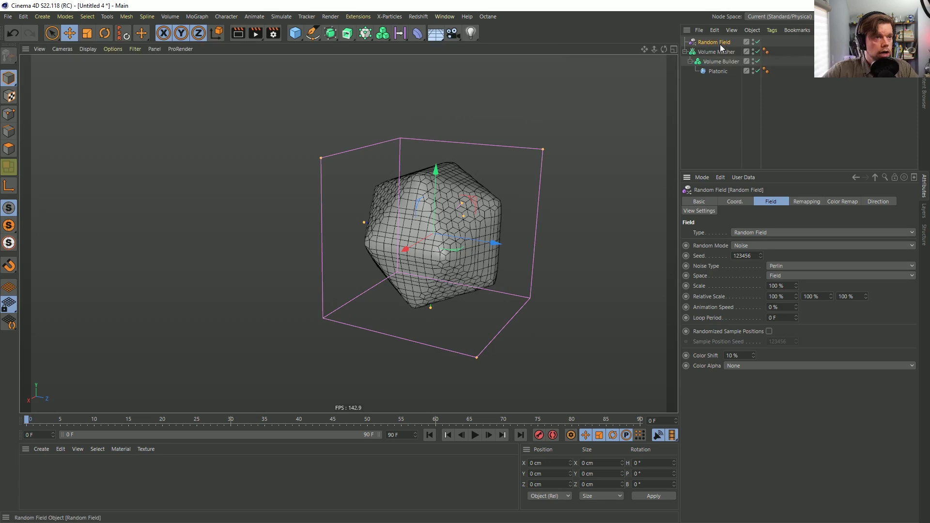
drag(717, 46, 723, 65)
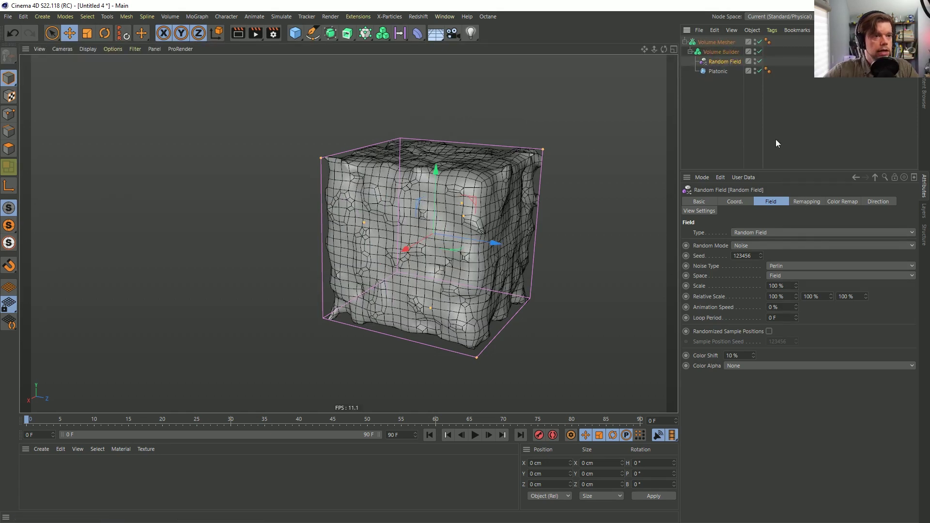
Set the Random Field's creation space to Objects Below in the Volume Builder
click(722, 52)
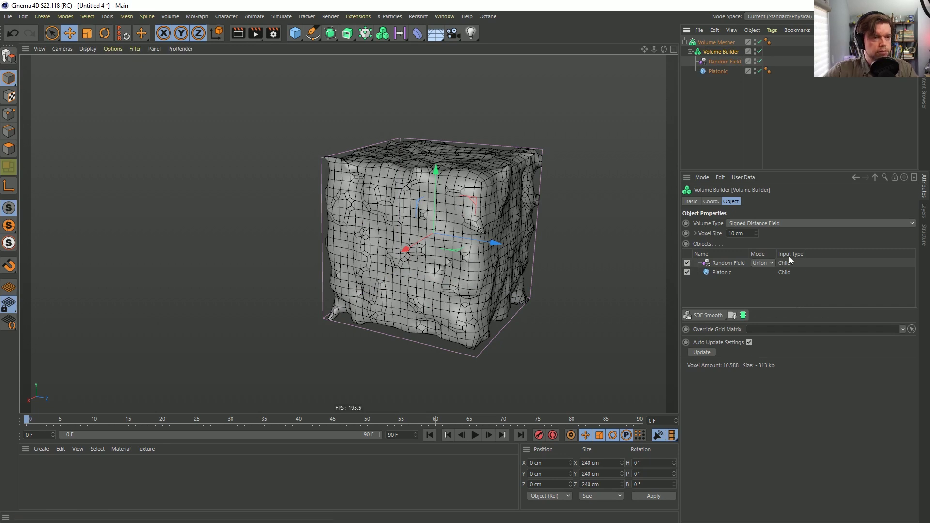
click(727, 263)
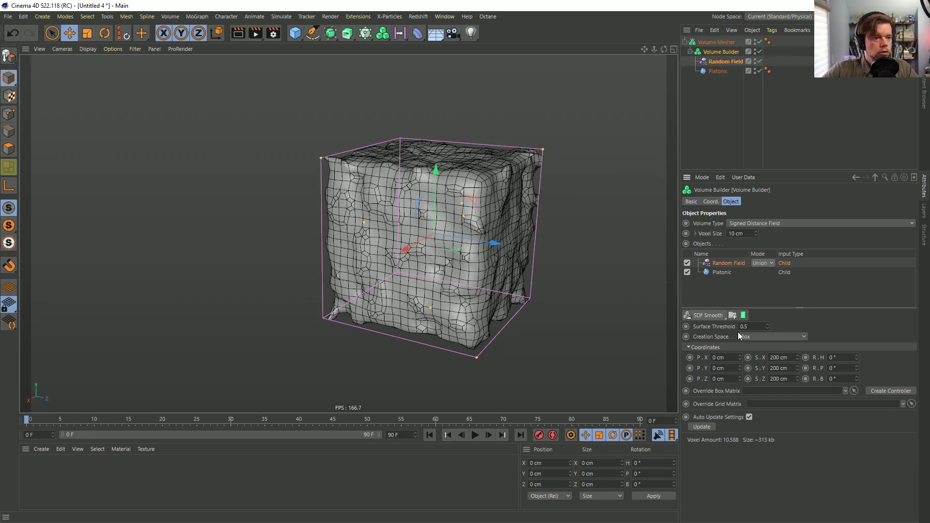
click(773, 357)
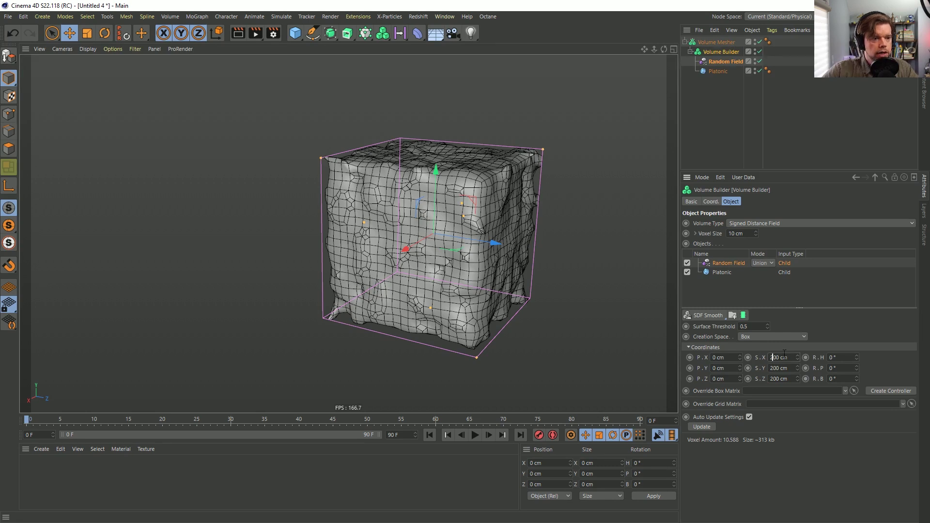
click(754, 335)
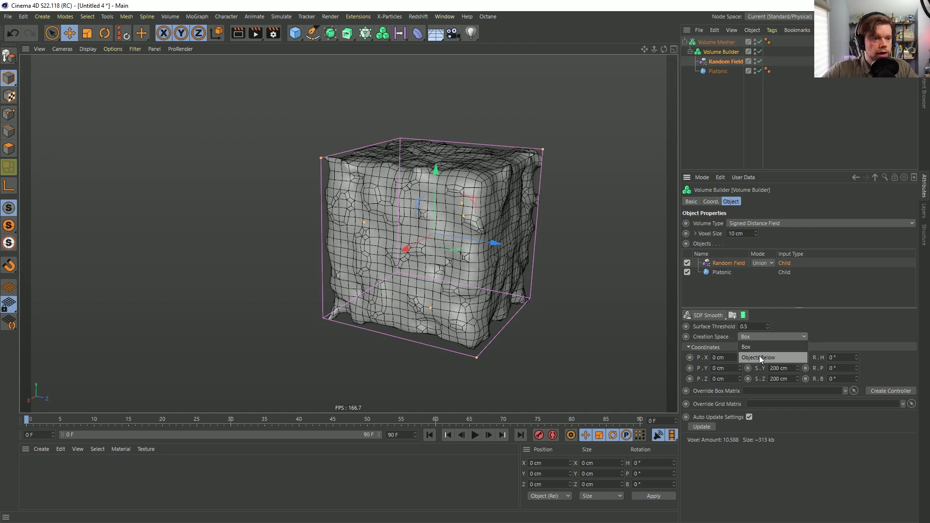
click(759, 357)
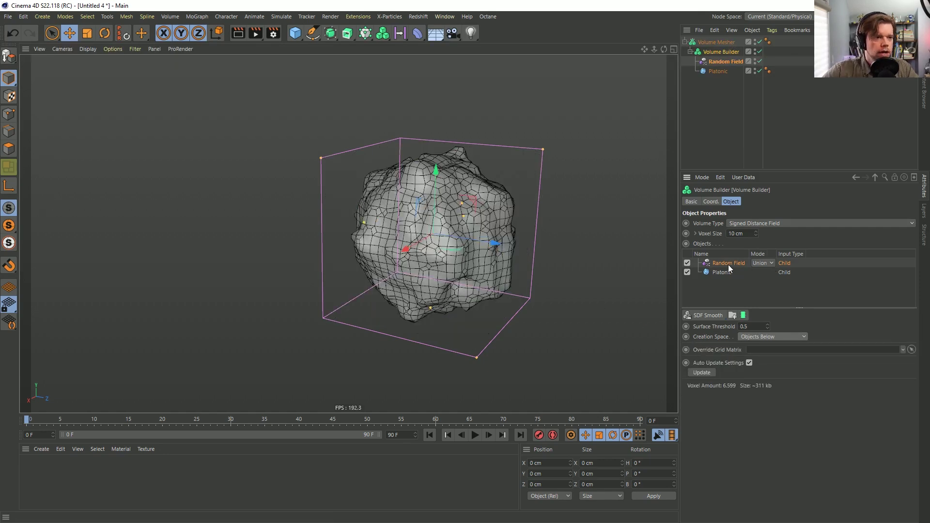
Try the Intersect and Union modes for the Random Field in the Volume Builder and switch it to Subtract
click(769, 267)
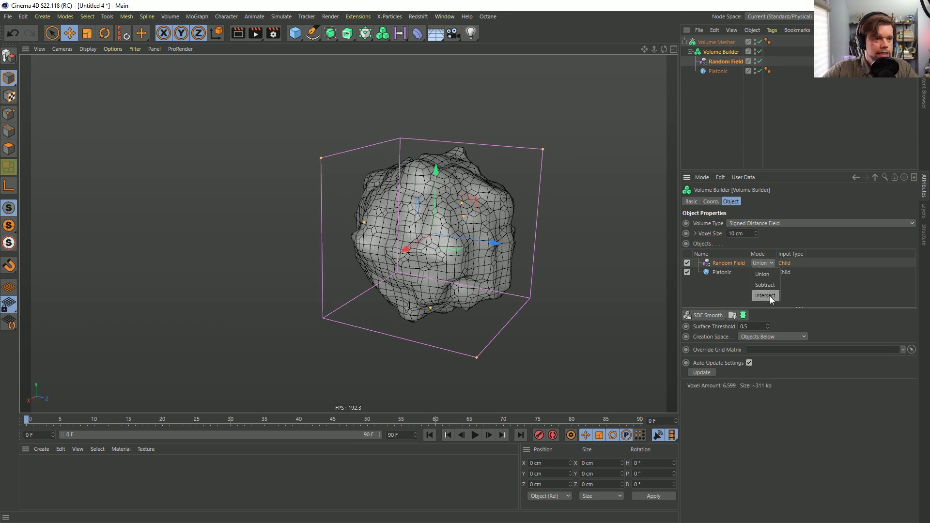
click(769, 295)
click(770, 265)
click(767, 274)
click(769, 261)
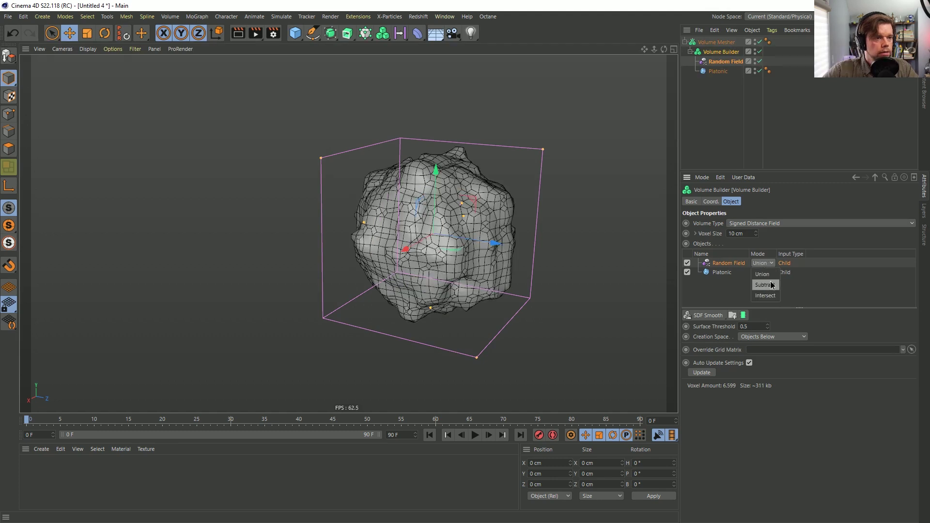
click(770, 285)
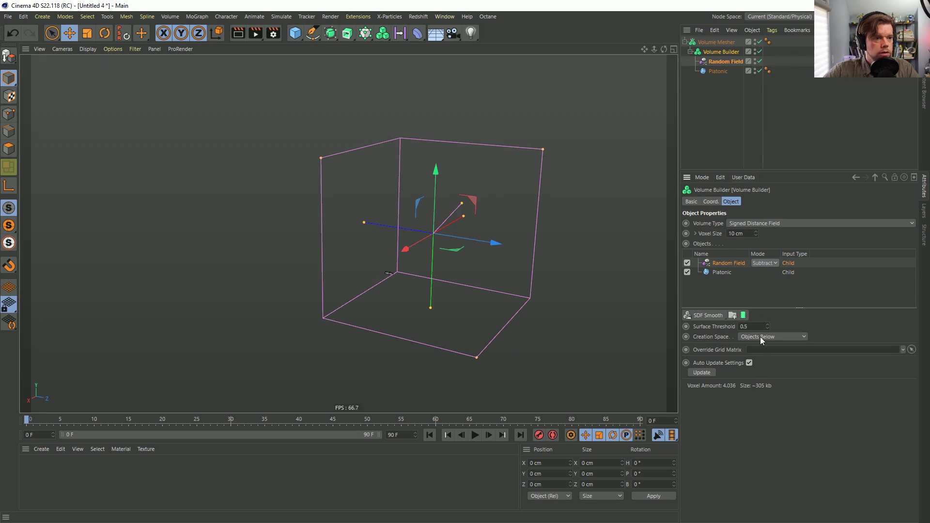
Set the Random Field's noise scale to 1000 % and inspect the shape from another side
click(724, 61)
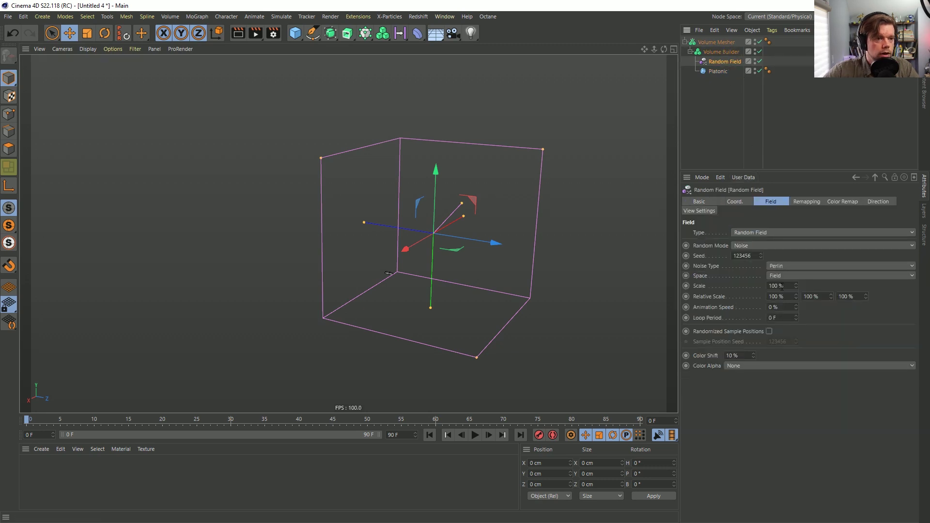
click(777, 287)
text(0)
key(Return)
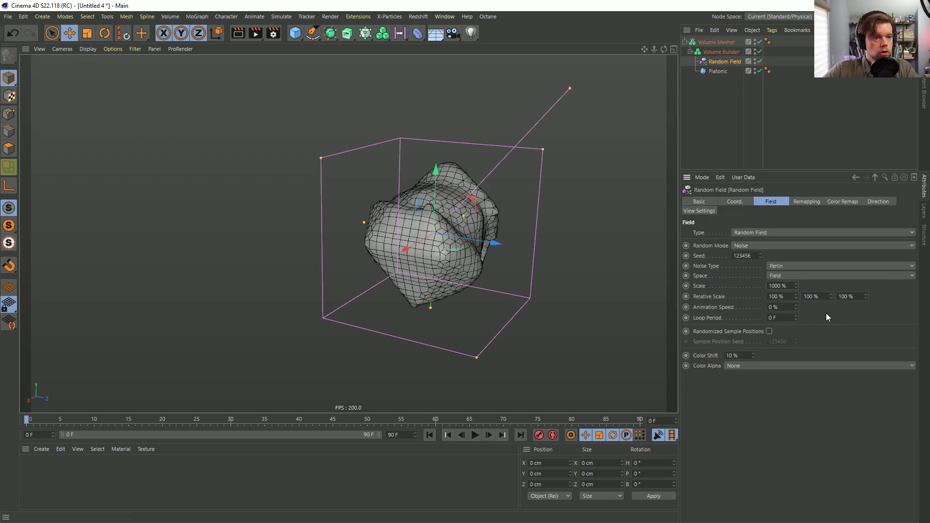
alt+drag(439, 226, 377, 224)
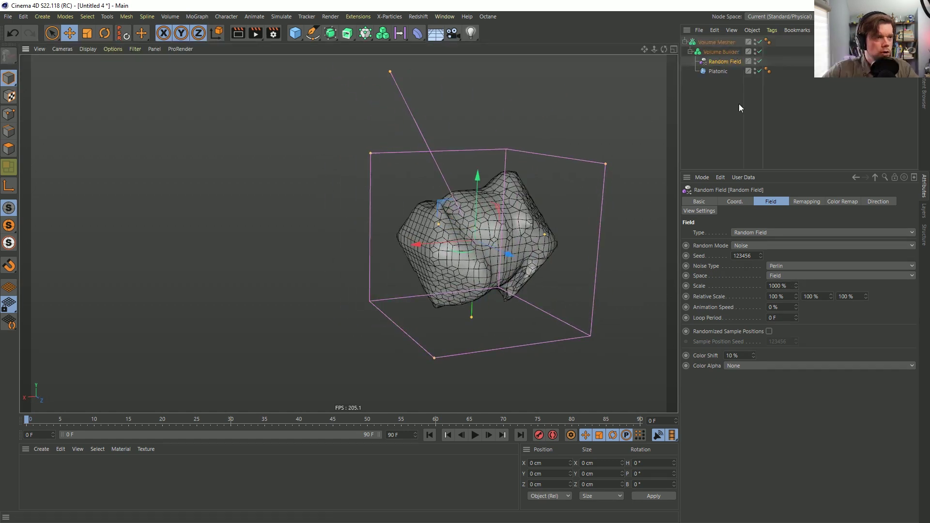
Change the Random Field's mode in the Volume Builder to Intersect
click(717, 55)
alt+drag(512, 248, 547, 246)
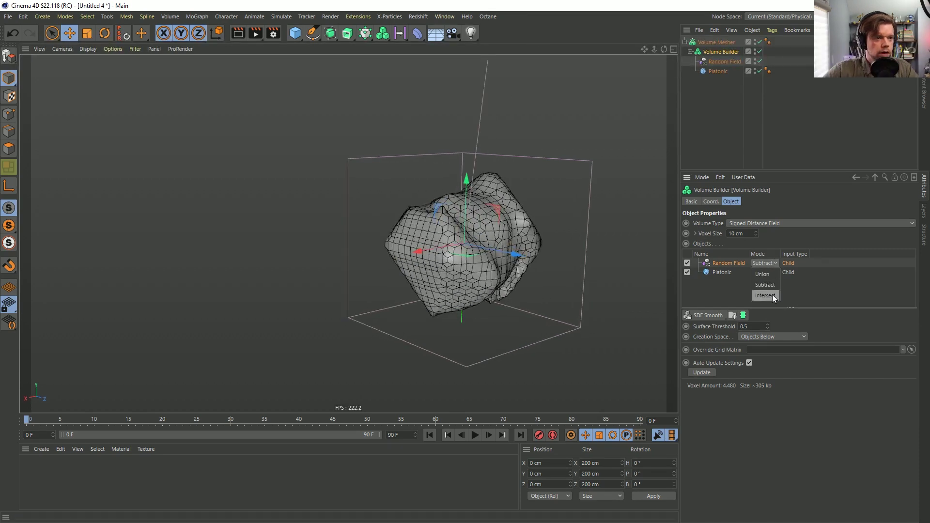
click(765, 295)
mouse_move(548, 255)
alt+mouse_down()
mouse_move(514, 236)
mouse_move(547, 238)
alt+mouse_up()
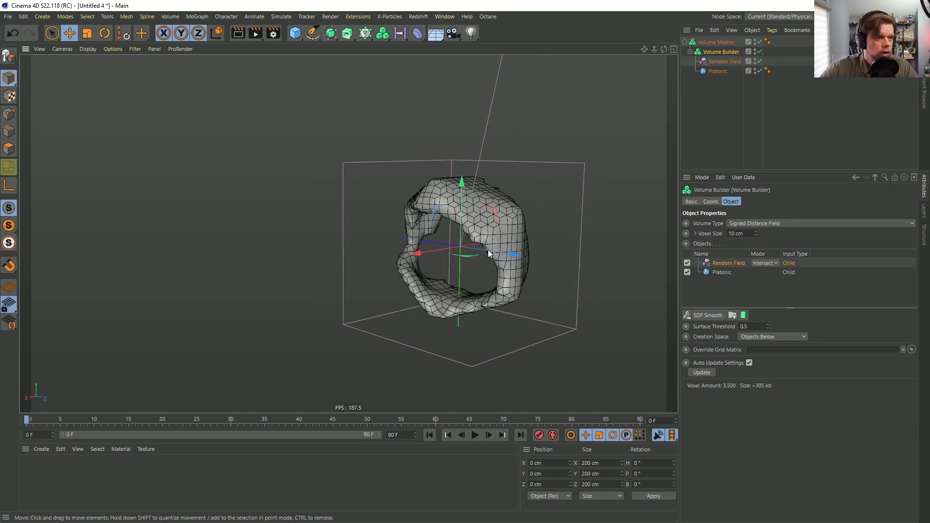
Set the Volume Builder's voxel size to 5 cm and readjust it to 6 cm
double_click(741, 234)
text(5)
key(Return)
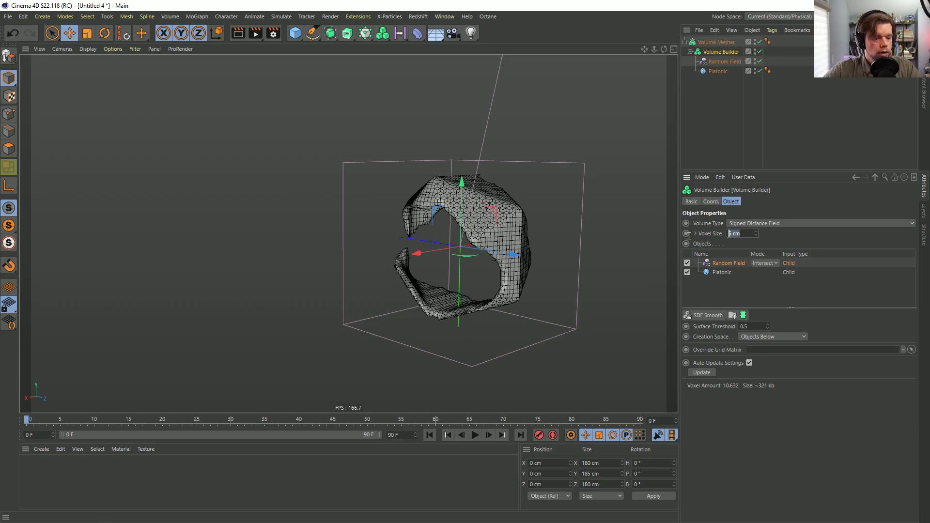
key(Return)
alt+drag(493, 227, 451, 254)
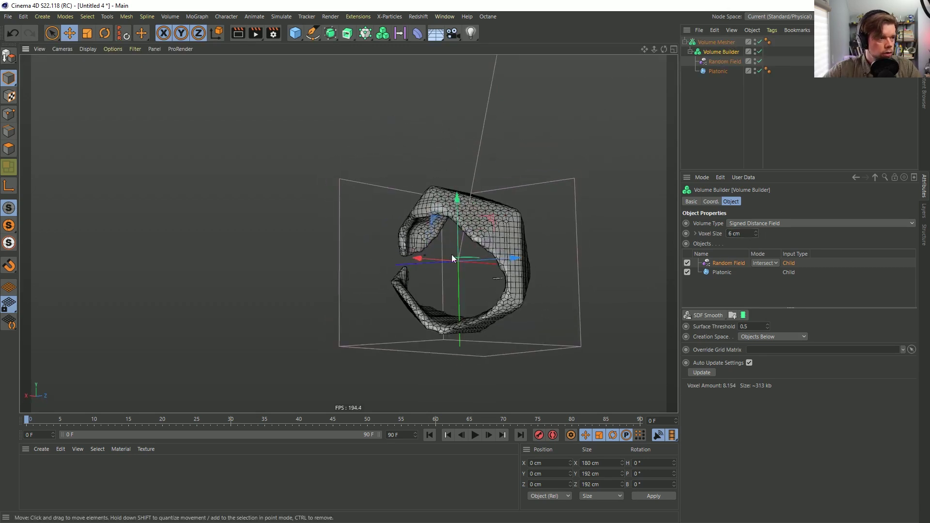
Set the Random Field's noise scale to 500 % and examine the resulting mesh up close
click(725, 62)
click(788, 286)
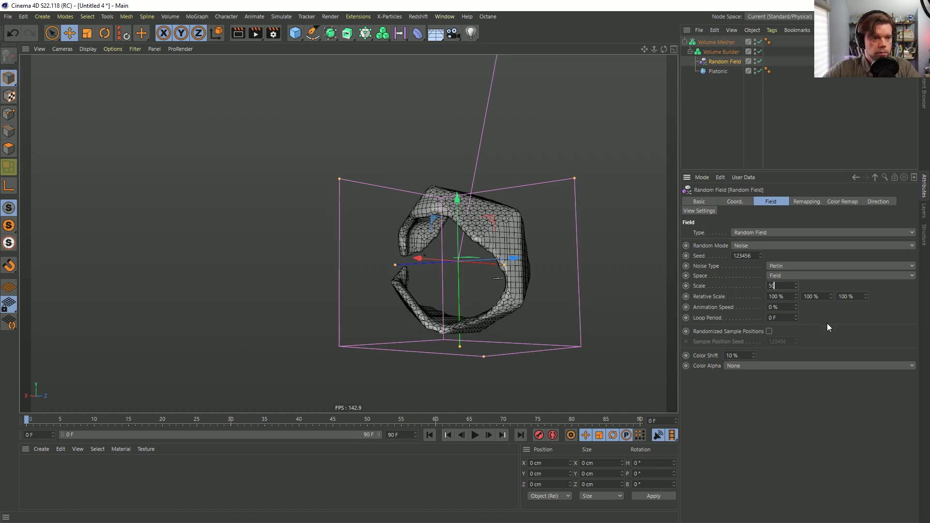
key(Return)
alt+drag(494, 278, 482, 258)
alt+right_drag(483, 258, 496, 234)
alt+middle_drag(496, 235, 486, 272)
alt+right_drag(486, 271, 505, 249)
alt+drag(505, 250, 528, 241)
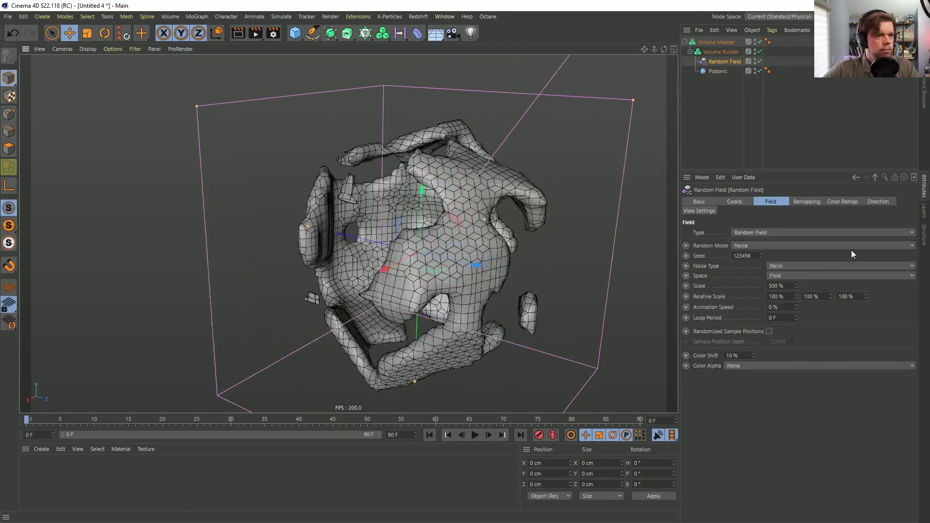
Set the Random Field's relative scale to 10000 % in X and 1000 % in Y, and its overall scale to 100 %
key(Return)
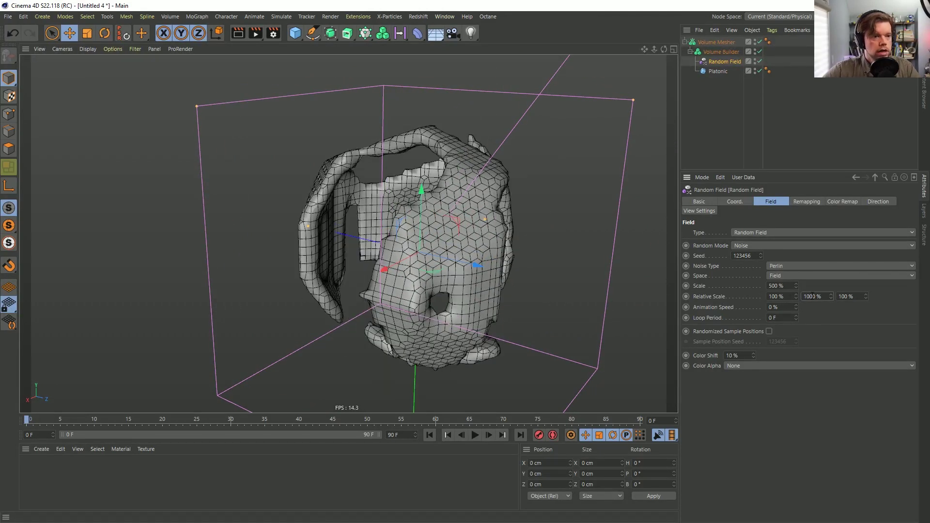
key(Return)
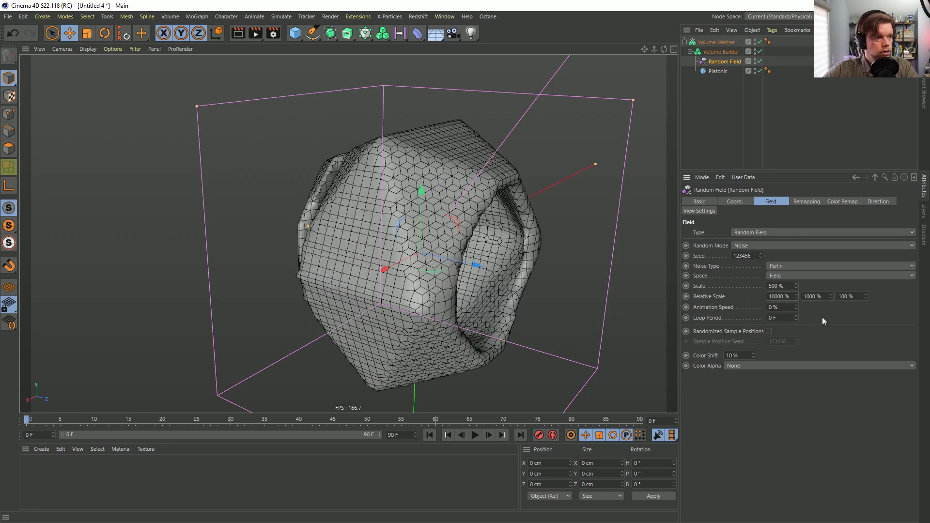
alt+drag(548, 255, 396, 249)
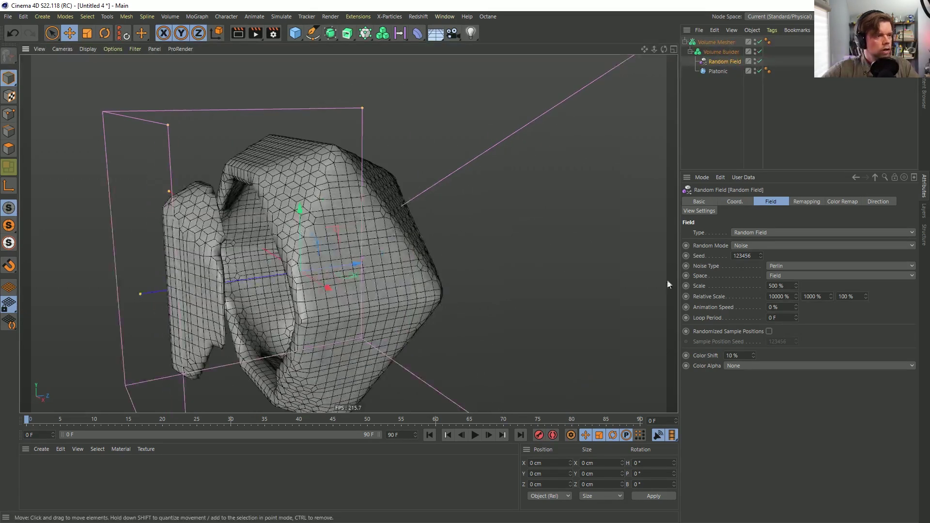
text(1)
key(Return)
alt+drag(446, 269, 368, 276)
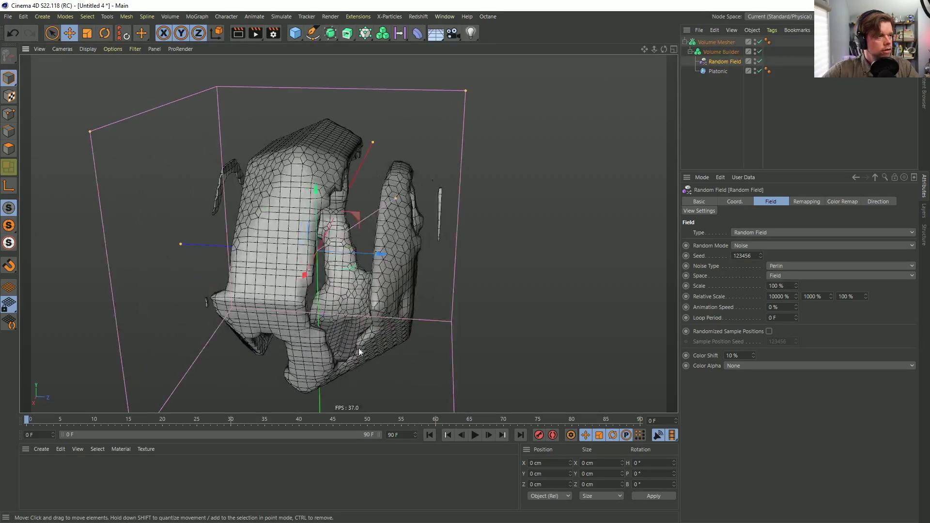
alt+drag(410, 238, 426, 240)
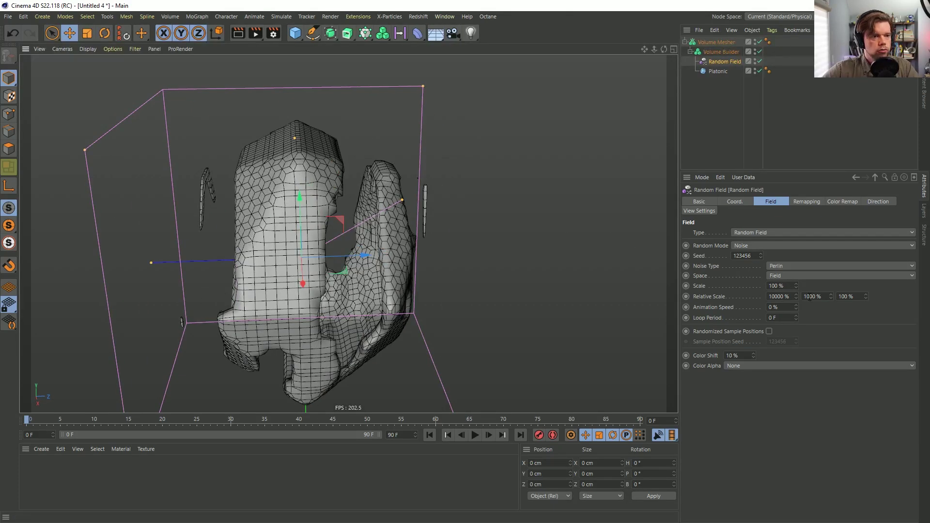
Stretch the noise by setting the Random Field's relative scale to 100000 % in both X and Y
click(780, 297)
text(0)
key(Return)
click(816, 297)
text(0)
key(Return)
alt+drag(312, 258, 272, 266)
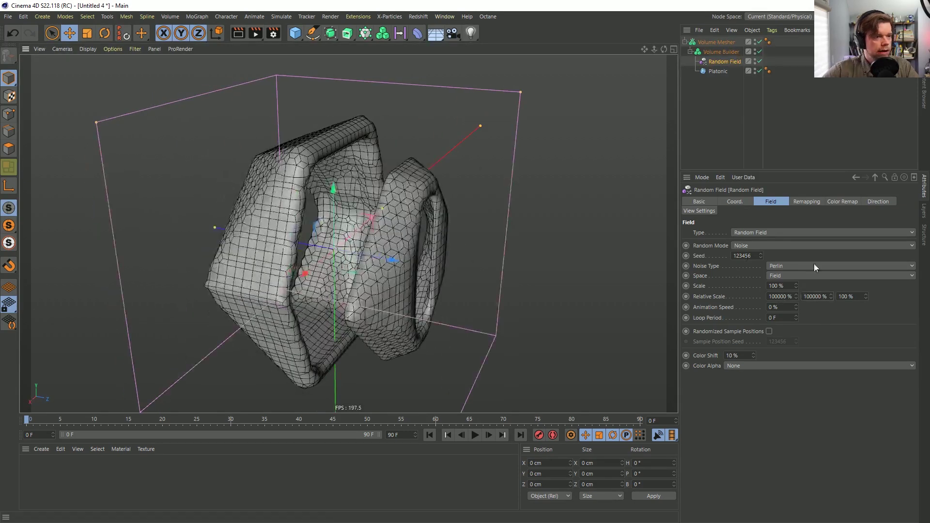
Set the Random Field's overall scale to 55 % for thinner slices
double_click(778, 286)
text(55)
key(Return)
alt+drag(276, 252, 368, 249)
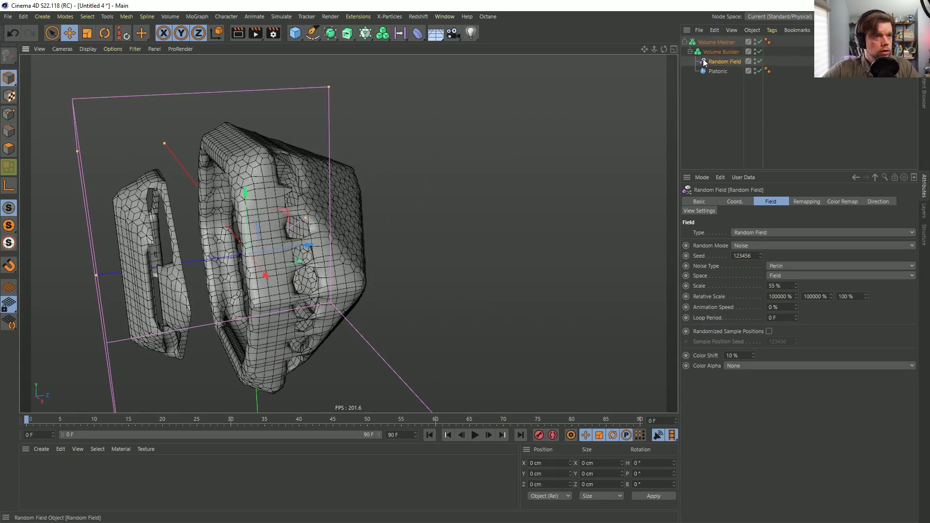
Refine the Volume Builder's voxel size to 3 cm and inspect the slices from several angles
click(720, 52)
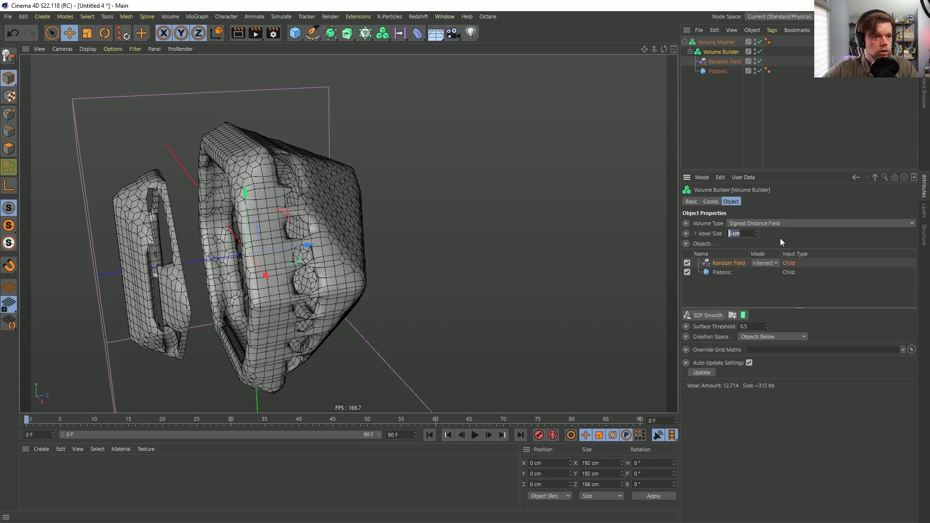
text(3)
key(Return)
alt+drag(416, 252, 284, 142)
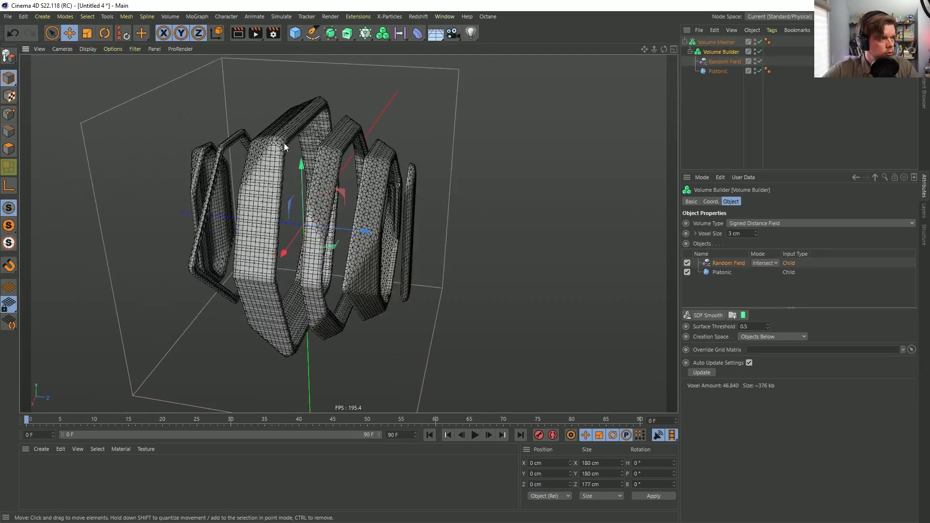
alt+drag(373, 184, 257, 213)
alt+drag(385, 245, 526, 230)
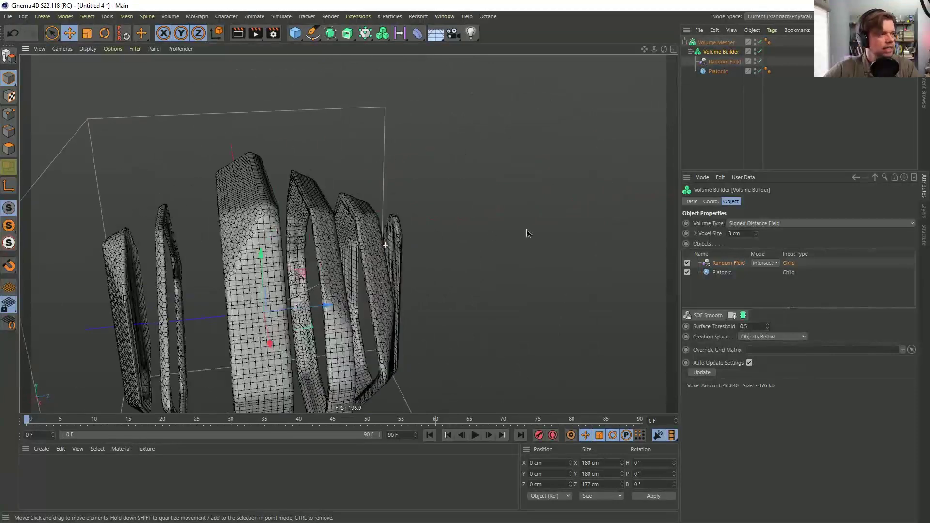
Try the Optimize and Close Holes option for the Platonic in the Volume Builder, and disable it again
click(718, 71)
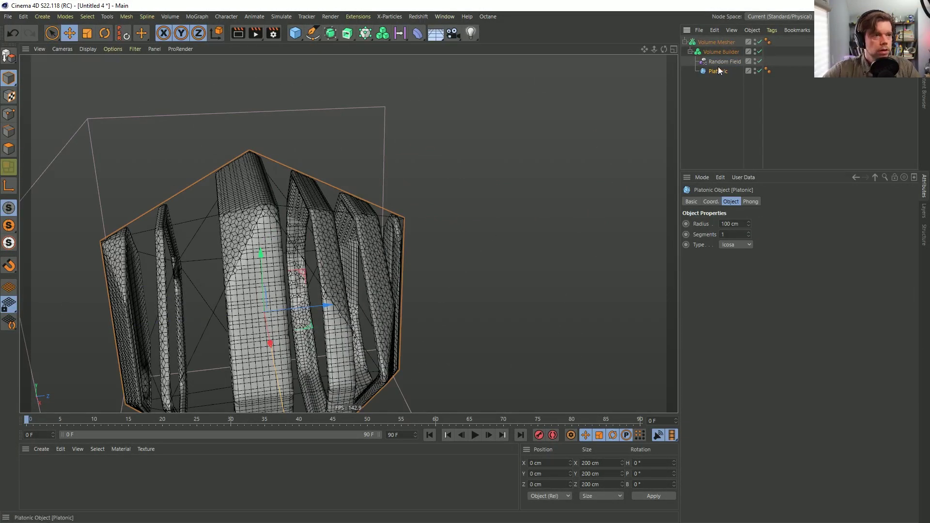
click(717, 52)
click(724, 273)
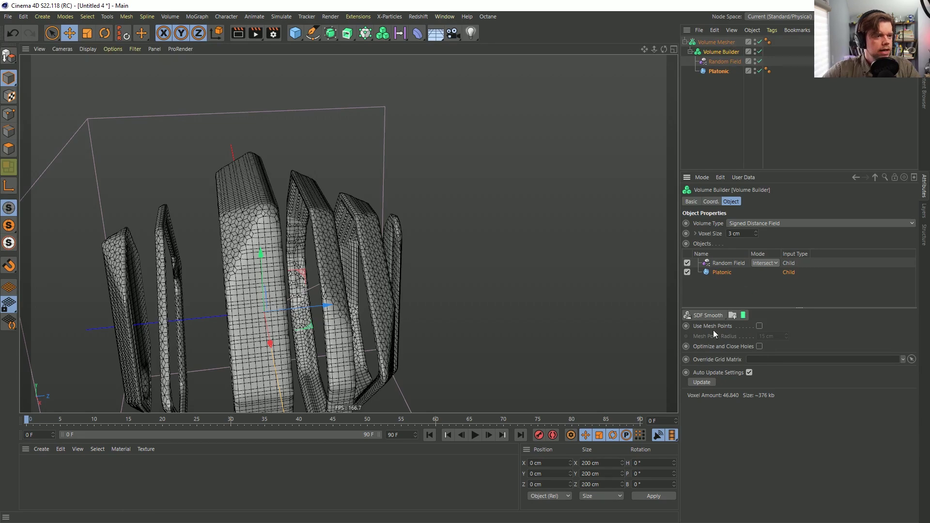
alt+drag(346, 299, 489, 263)
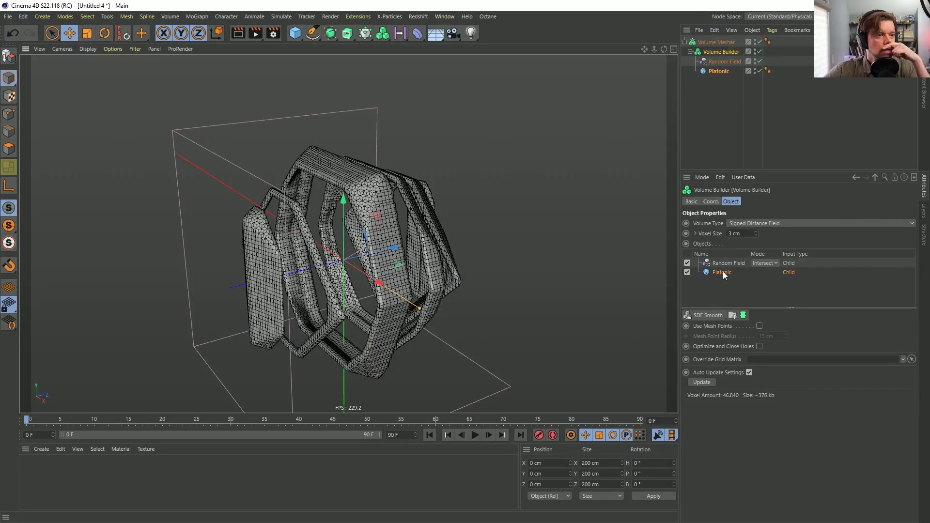
click(760, 346)
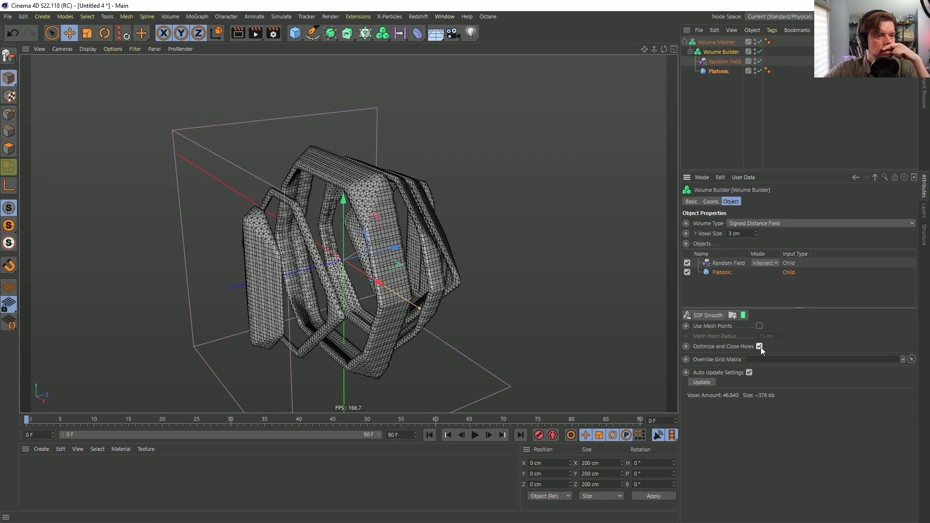
click(760, 347)
Change the Volume Builder's volume type to Fog, inspect the layered mesh, and open the Random Field's settings
click(792, 223)
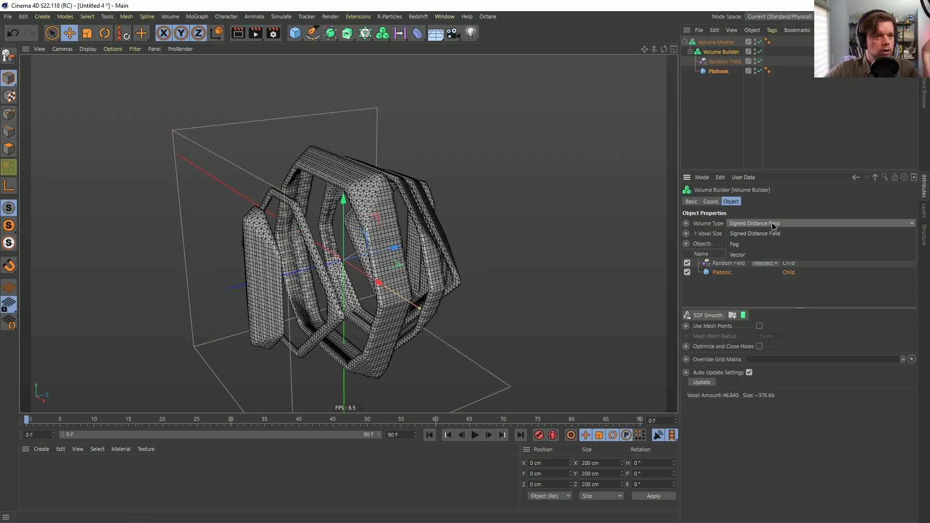
click(768, 245)
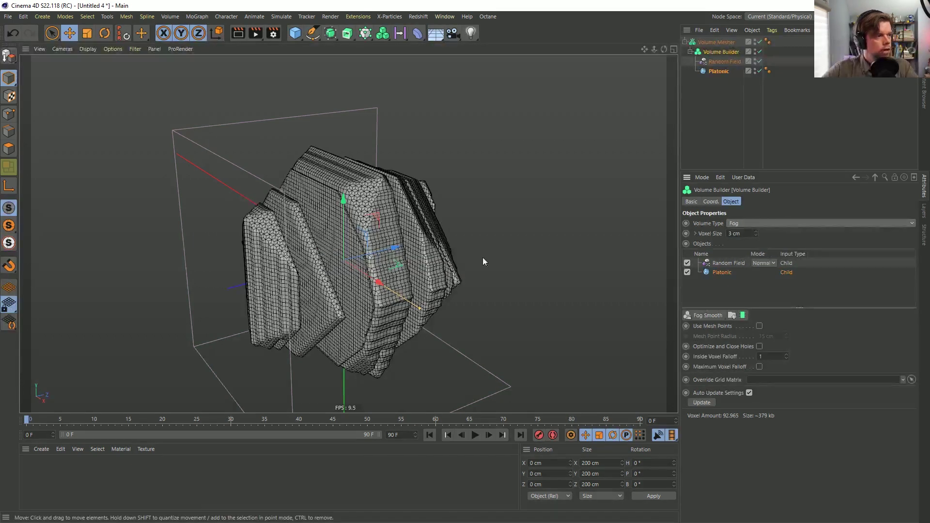
alt+drag(492, 264, 361, 270)
alt+drag(293, 273, 395, 233)
alt+right_drag(395, 232, 431, 234)
alt+drag(432, 235, 340, 234)
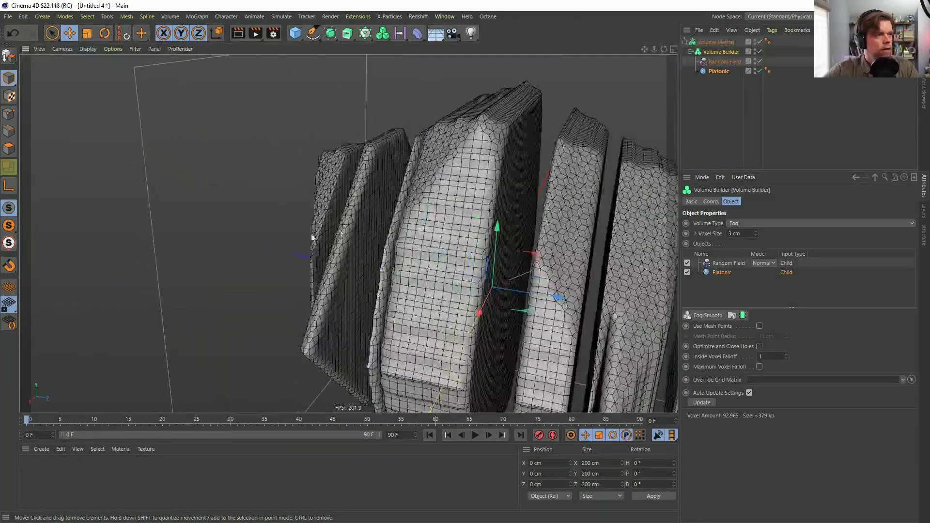
alt+right_drag(523, 251, 443, 275)
alt+drag(432, 270, 498, 267)
alt+right_drag(498, 267, 540, 263)
click(724, 61)
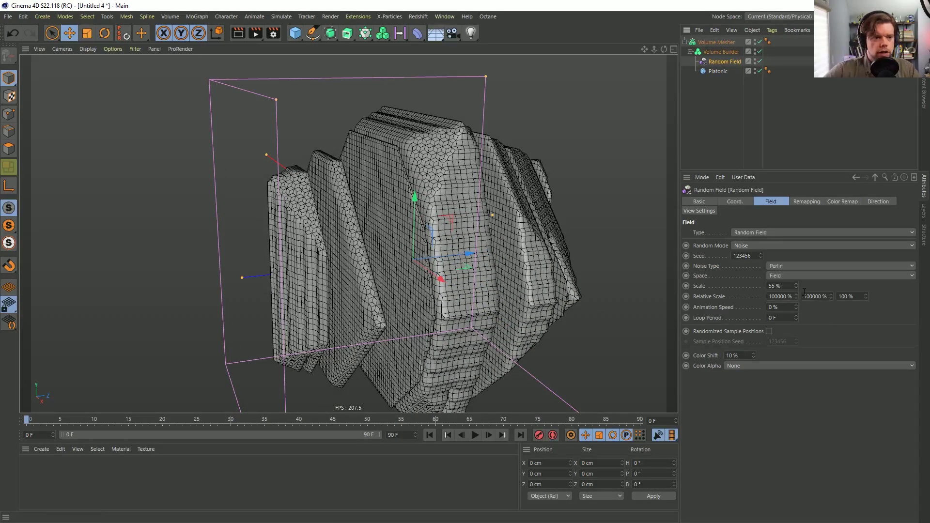
Set the Random Field's relative scale to 100 % on all axes and its overall scale to 333 %
click(816, 297)
text(100)
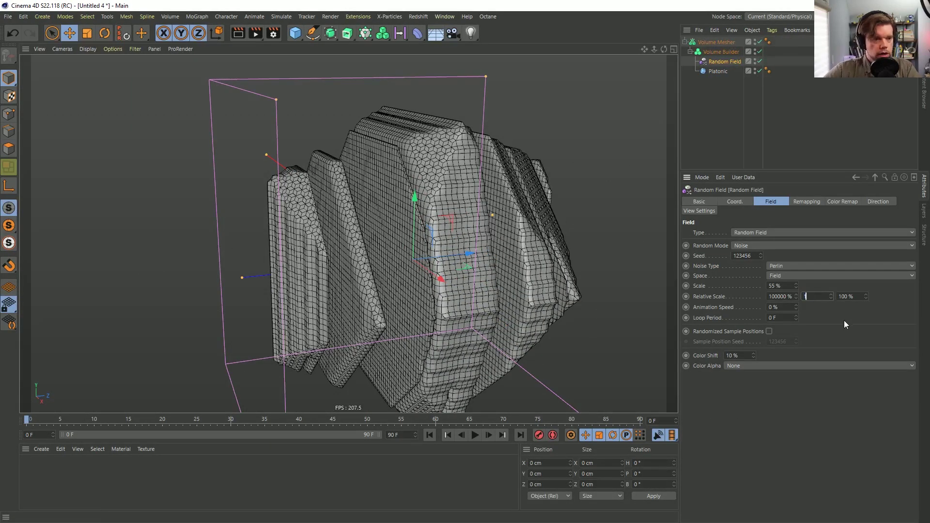
right_click(795, 296)
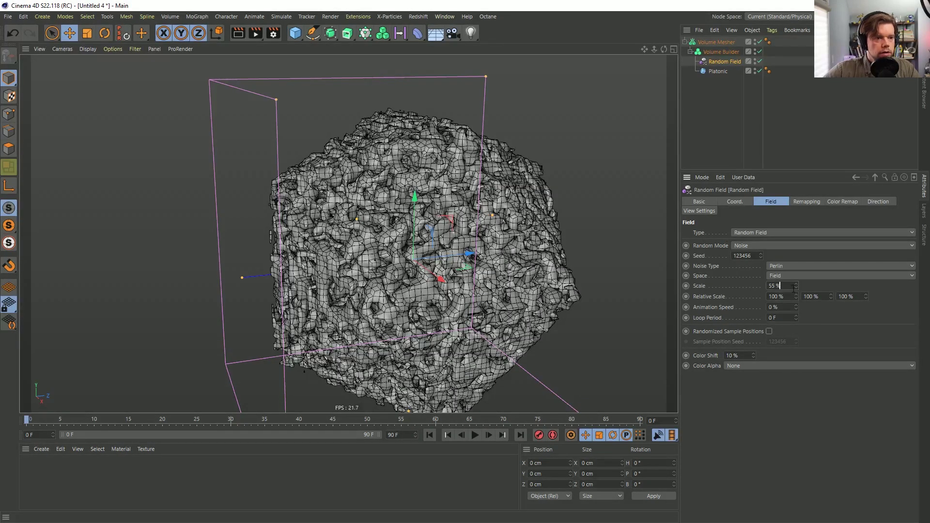
double_click(777, 286)
text(33)
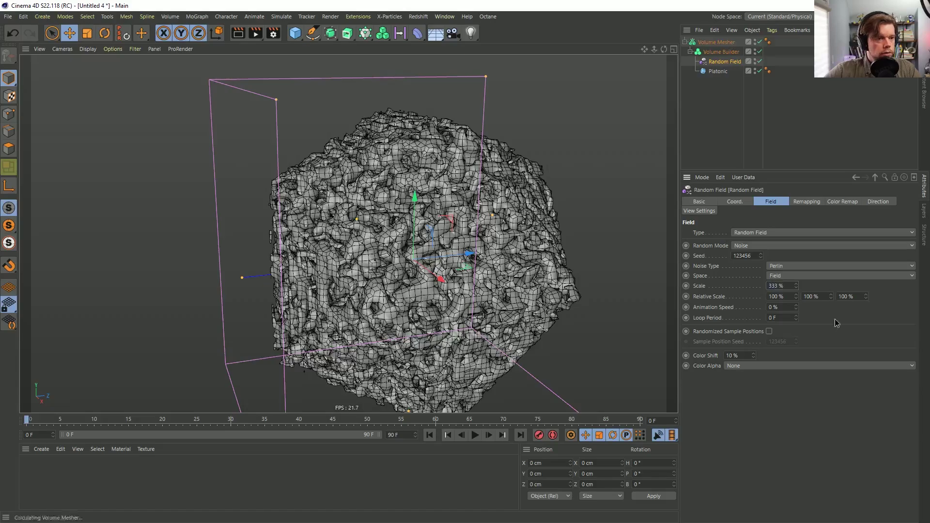
text(3)
key(Return)
alt+drag(394, 282, 489, 266)
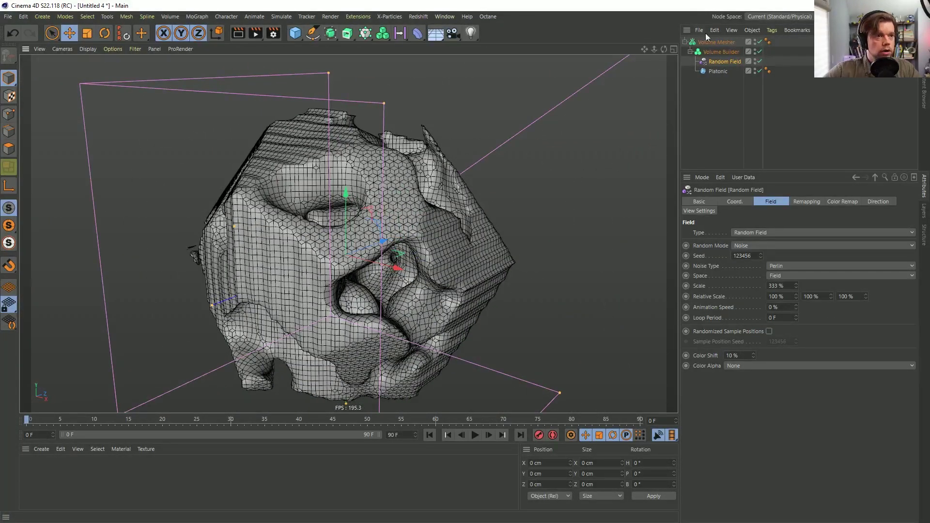
Coarsen the Volume Builder's voxel size to 5 cm
click(722, 52)
double_click(745, 233)
text(5)
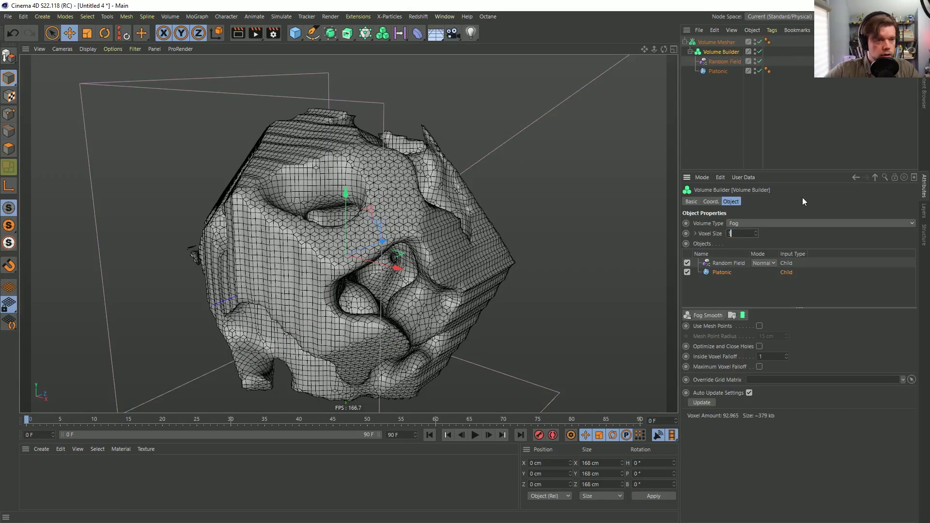
key(Return)
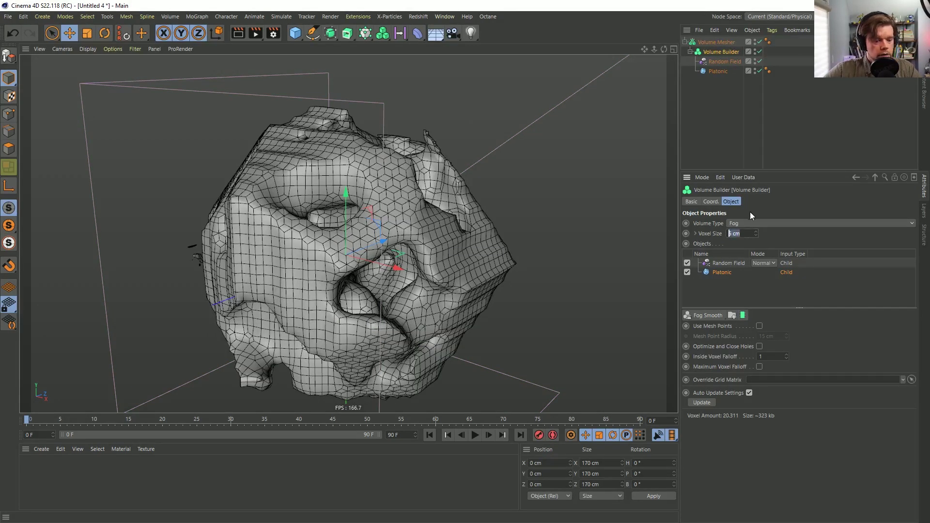
key(Return)
alt+drag(374, 204, 393, 223)
double_click(743, 233)
text(5)
key(Return)
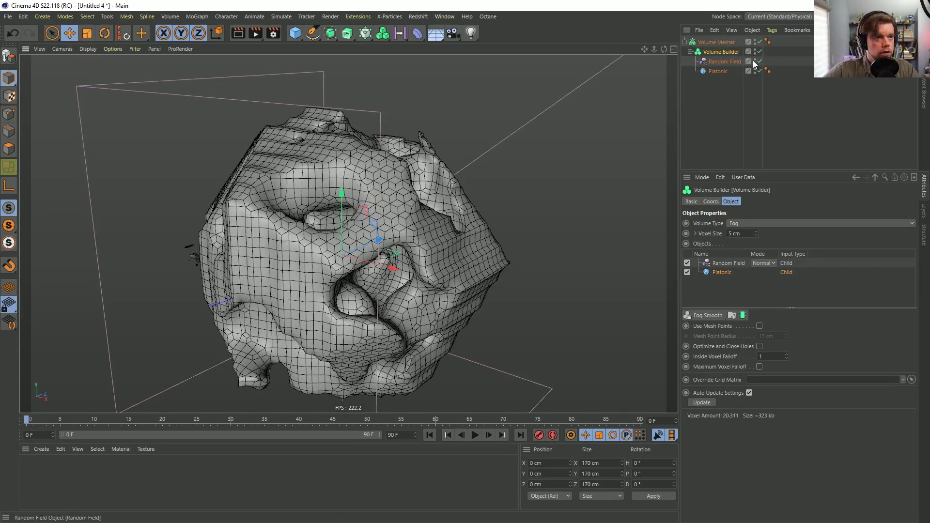
Collapse the Volume Builder hierarchy and add a Smoothing deformer under the Volume Mesher with 14 iterations
click(715, 105)
alt+right_drag(297, 292, 281, 296)
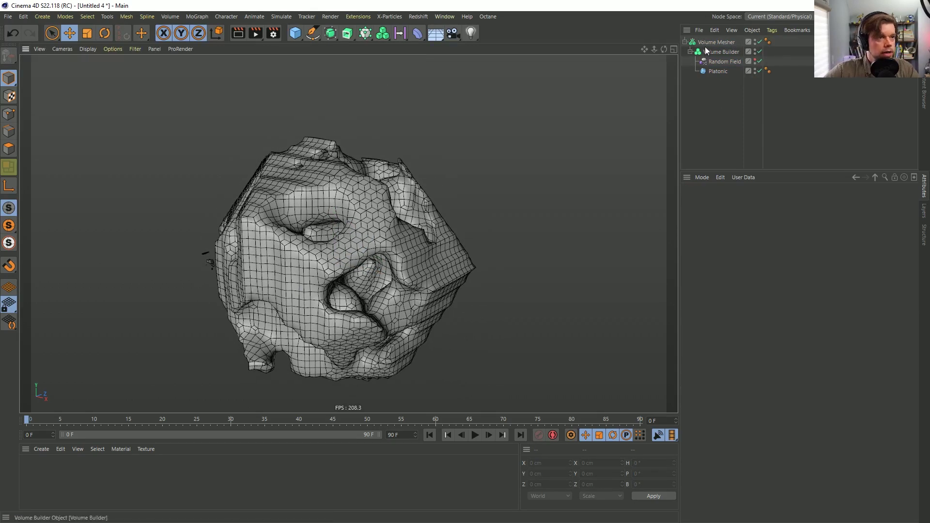
click(689, 52)
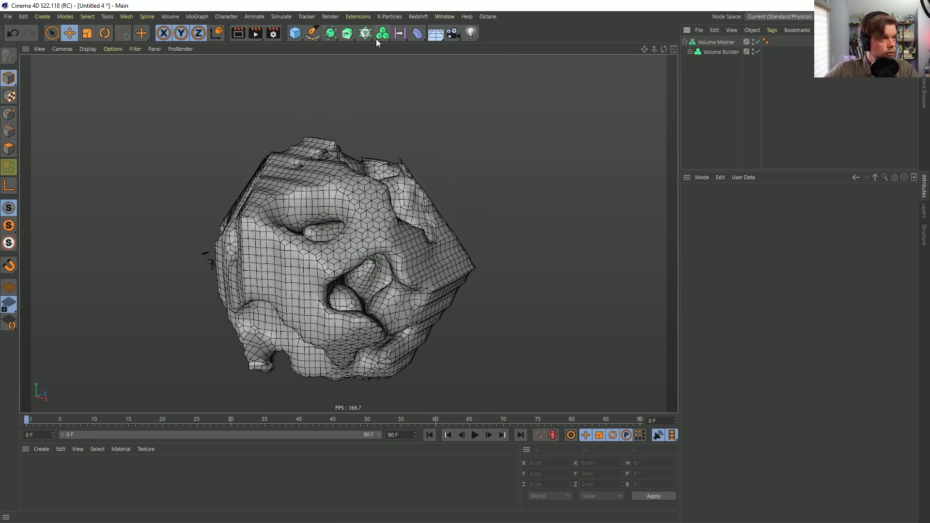
click(417, 33)
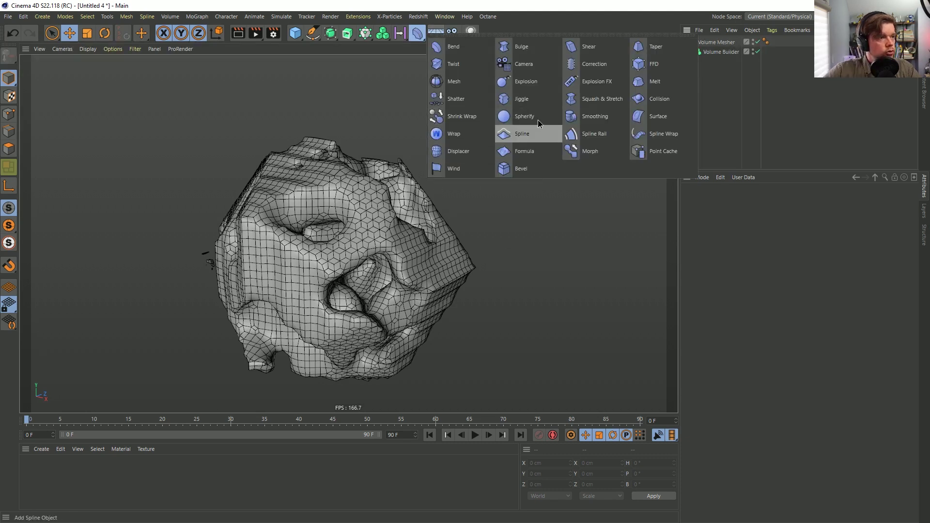
click(595, 117)
drag(710, 42, 721, 66)
mouse_move(353, 187)
alt+mouse_down()
mouse_move(506, 212)
mouse_move(440, 239)
mouse_move(339, 233)
mouse_move(251, 155)
mouse_move(322, 186)
alt+mouse_up()
drag(816, 279, 773, 263)
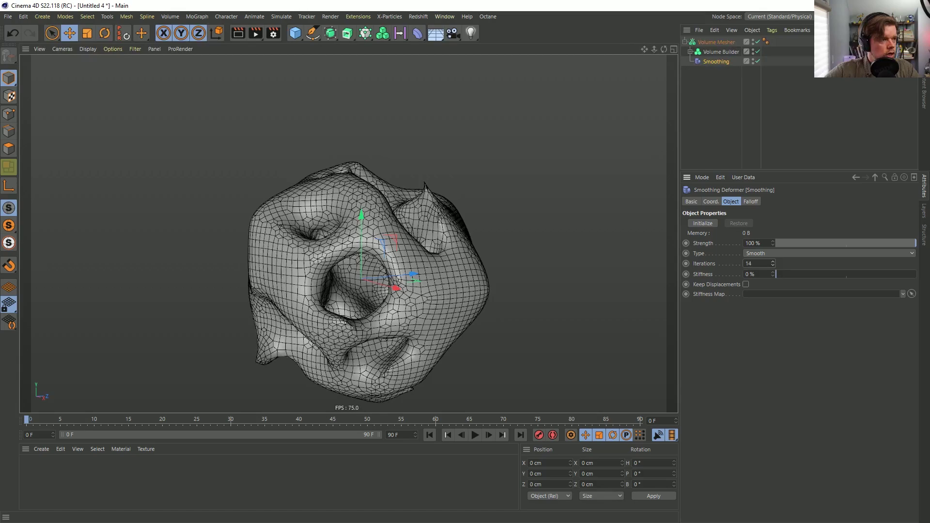
alt+drag(456, 255, 397, 273)
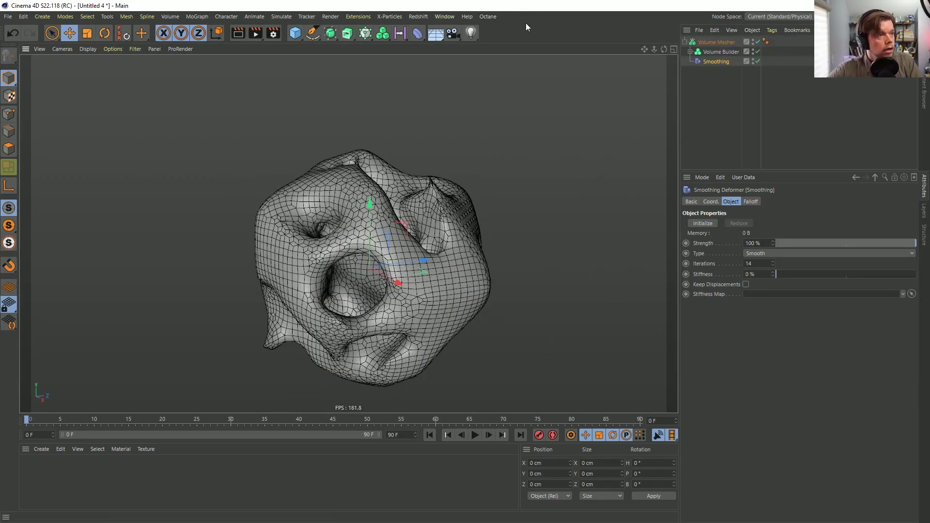
Save the scene as [1a]Slices.c4d in the SceneFiles folder of Episode 28
key(ctrl+s)
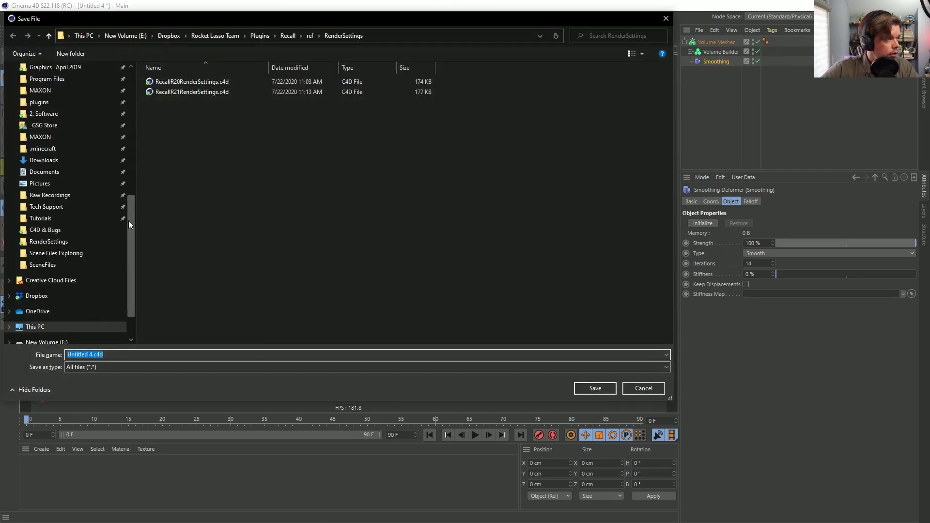
scroll(133, 197, up, 1)
scroll(133, 197, up, 7)
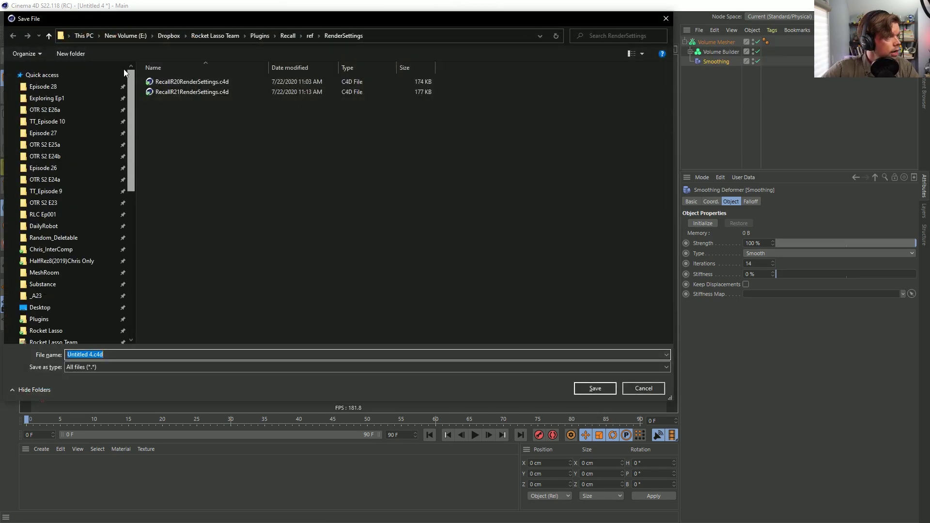
click(44, 86)
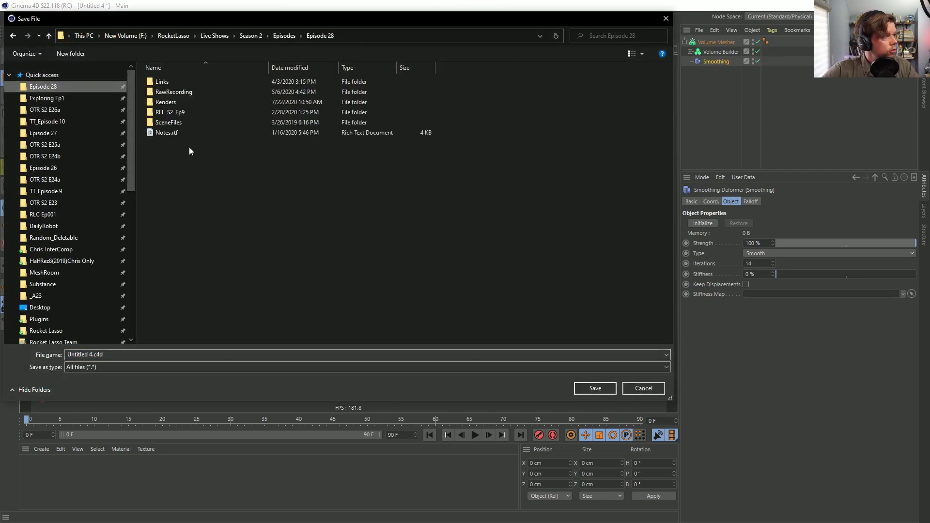
double_click(168, 122)
click(100, 353)
drag(93, 355, 2, 348)
text([1a]Slices)
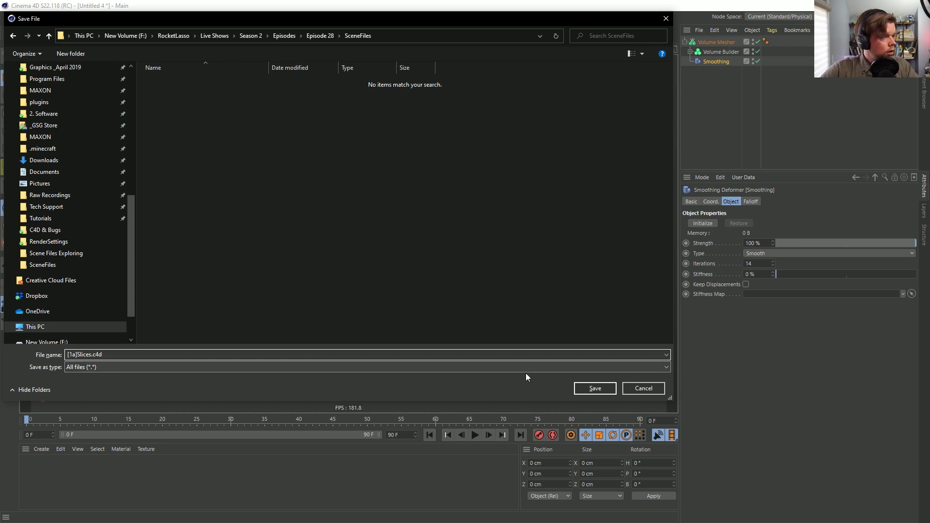
click(591, 389)
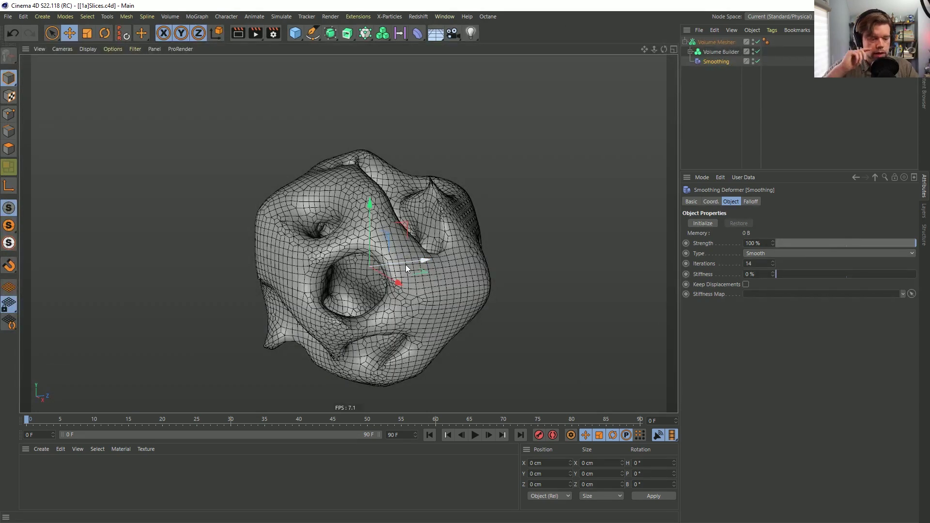
Give the Random Field inside the Volume Builder an animation speed so its noise evolves over time
alt+drag(346, 250, 361, 291)
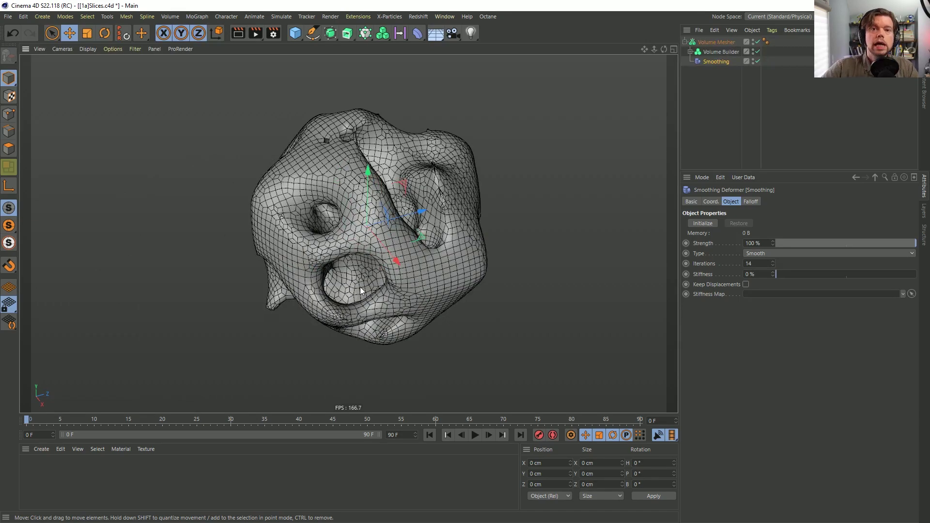
mouse_move(351, 199)
alt+mouse_down()
mouse_move(421, 206)
mouse_move(544, 183)
mouse_move(551, 155)
mouse_move(339, 206)
alt+mouse_up()
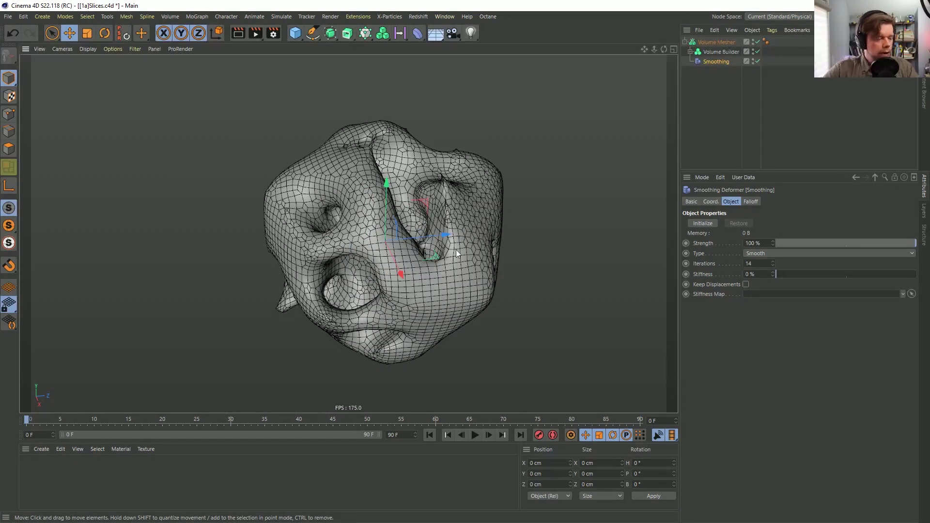
alt+drag(397, 241, 419, 234)
click(690, 51)
click(721, 55)
click(724, 61)
click(778, 308)
Play the timeline to preview the animated mesh, stop it, and return to the first frame
click(474, 435)
click(710, 158)
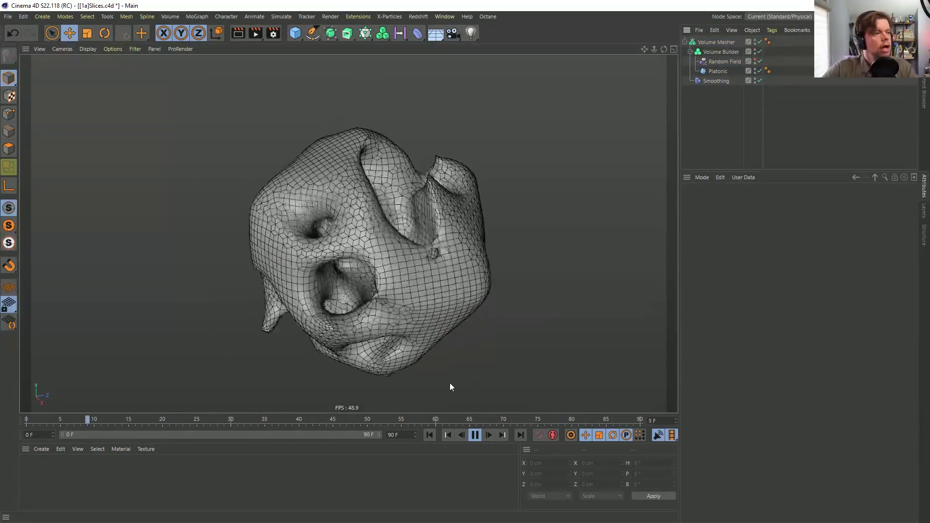
click(475, 435)
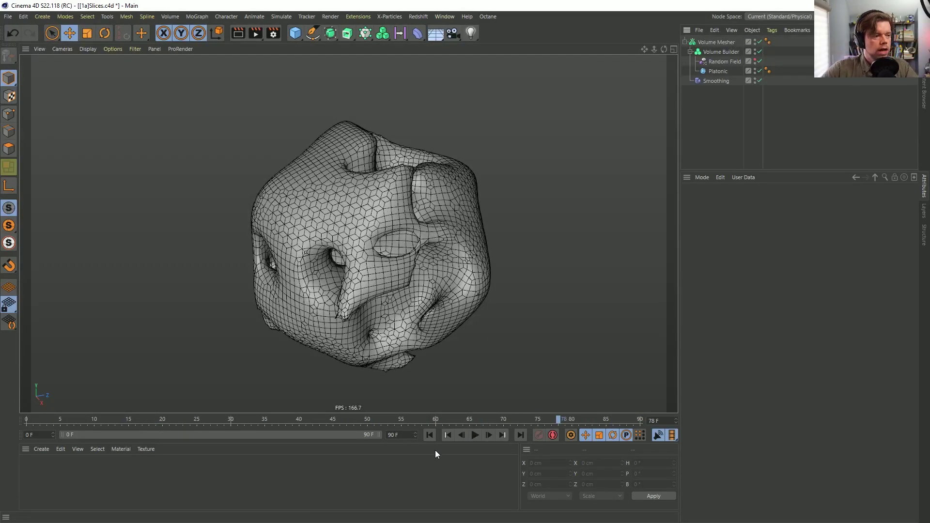
click(429, 435)
alt+drag(438, 228, 396, 251)
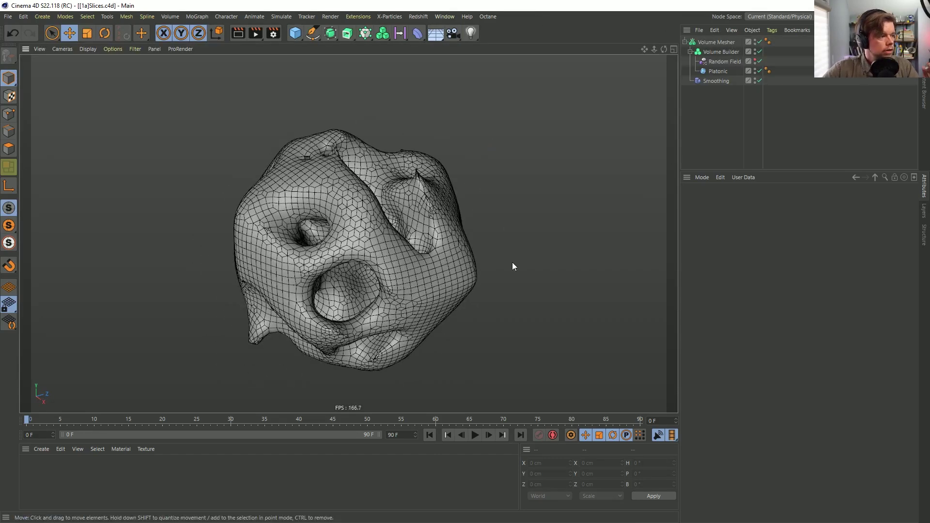
Collapse the Volume Mesher hierarchy, add a Voronoi Fracture object, and place the Volume Mesher inside it
click(696, 43)
click(685, 42)
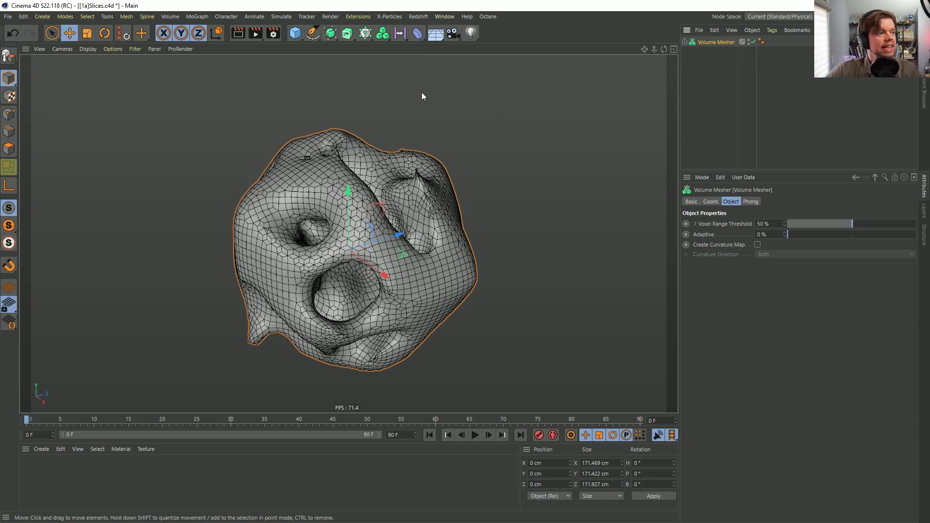
click(366, 36)
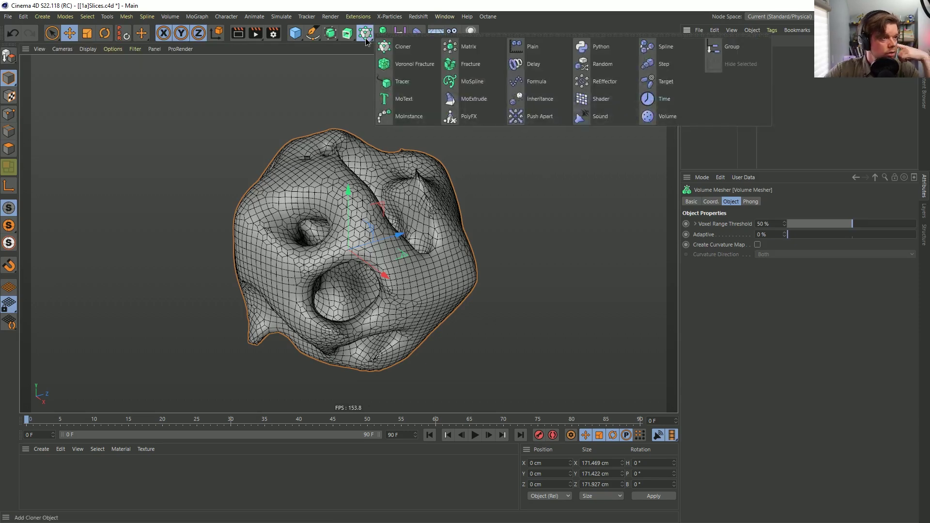
click(403, 68)
drag(719, 51, 736, 45)
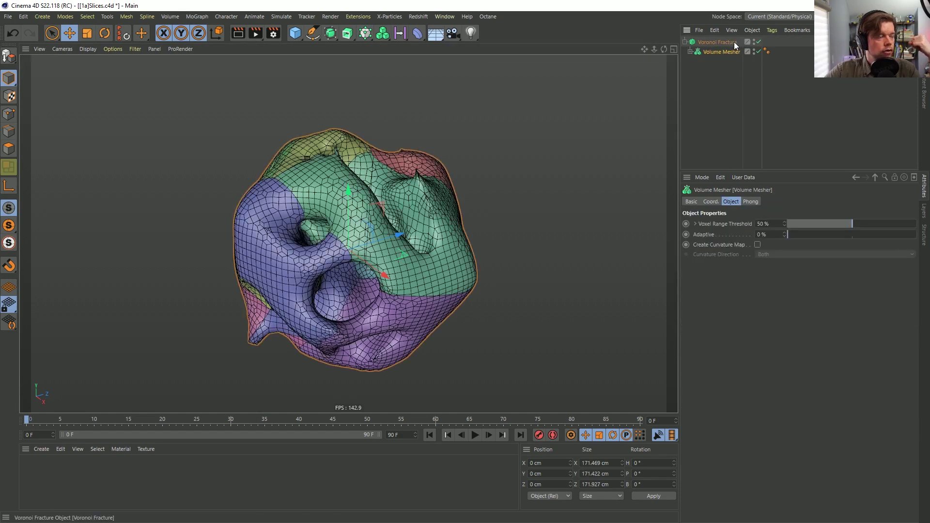
Delete the default Point Generator - Distribution source from the Voronoi Fracture
click(717, 42)
click(823, 202)
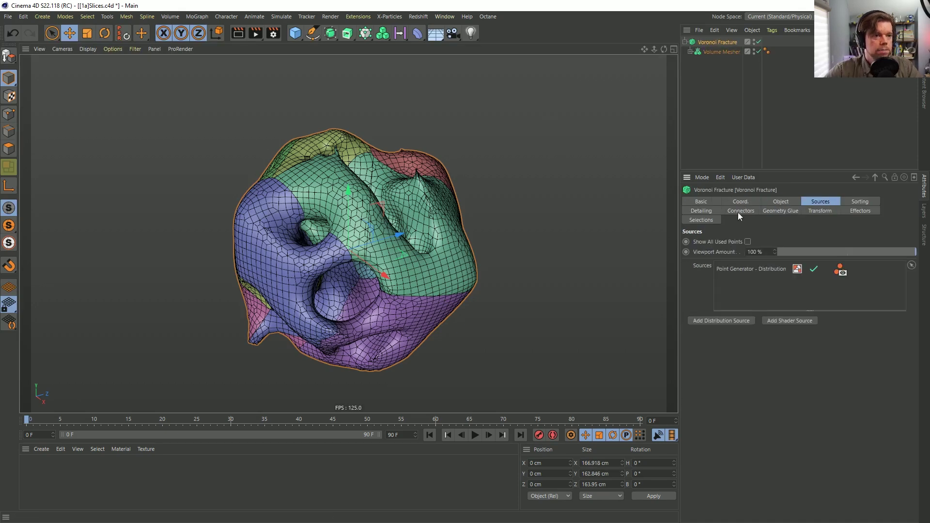
click(727, 269)
alt+drag(309, 257, 359, 229)
alt+drag(312, 278, 204, 301)
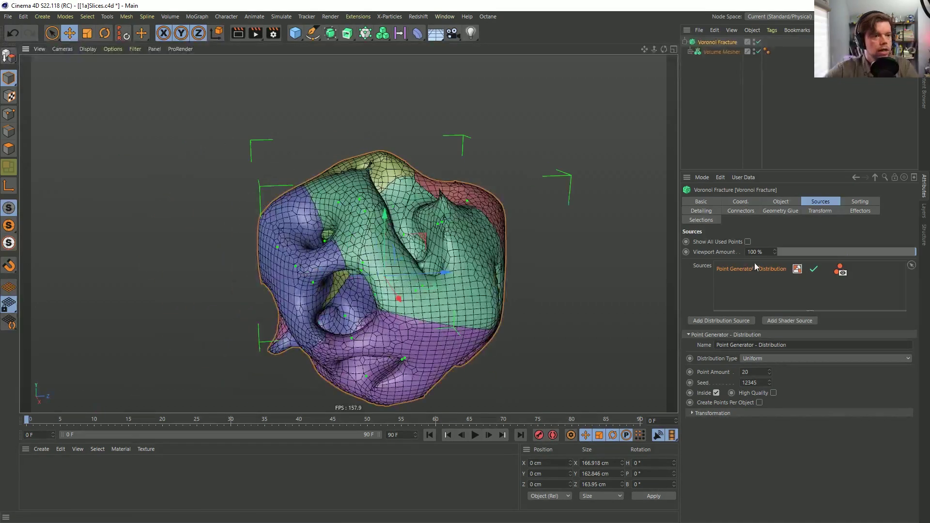
key(Delete)
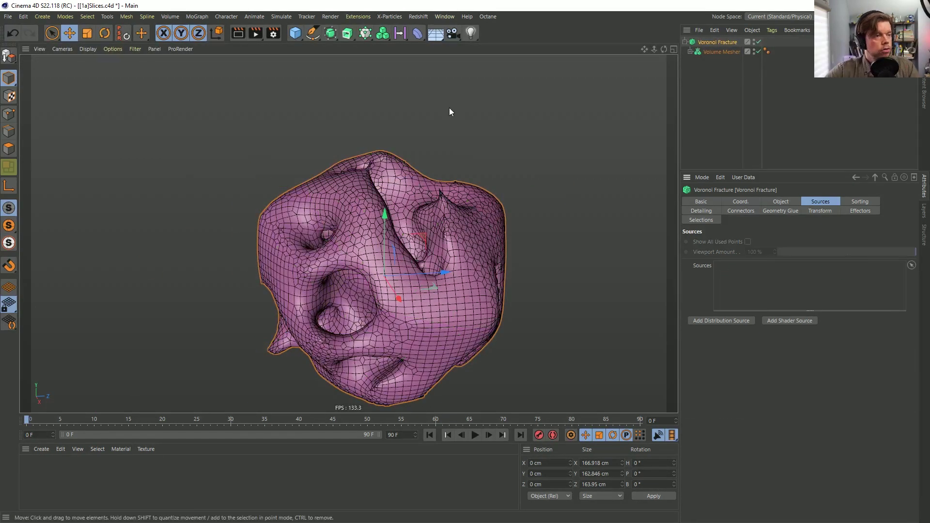
Add a Matrix object in Grid Array mode and set its count to 1 × 1 × 40, forming a row along Z
alt+drag(408, 317, 470, 227)
alt+drag(386, 267, 292, 257)
alt+drag(305, 188, 303, 261)
alt+right_drag(300, 250, 320, 245)
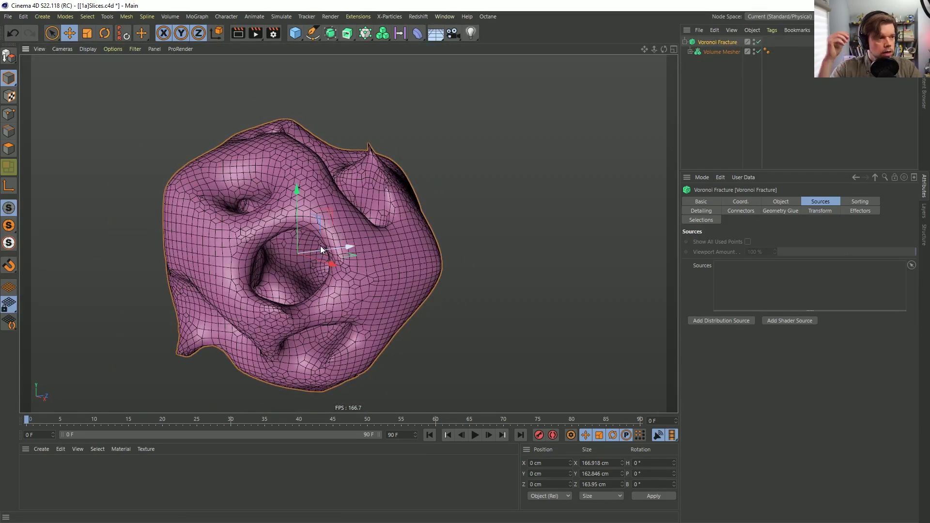
alt+drag(280, 181, 323, 112)
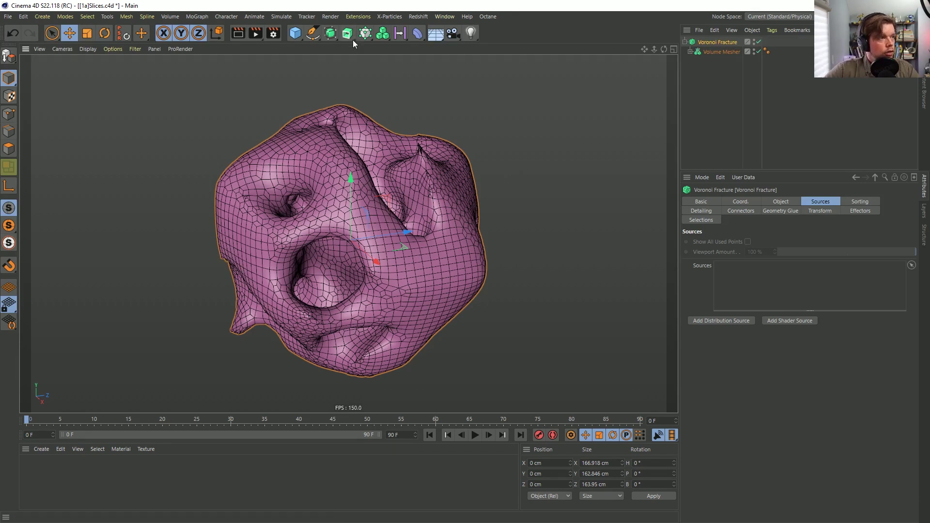
drag(361, 38, 526, 115)
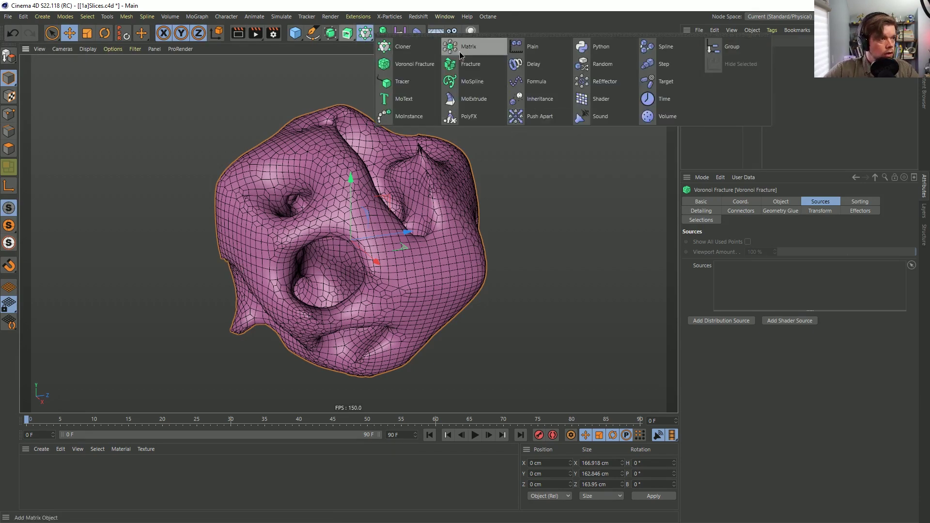
drag(459, 53, 461, 55)
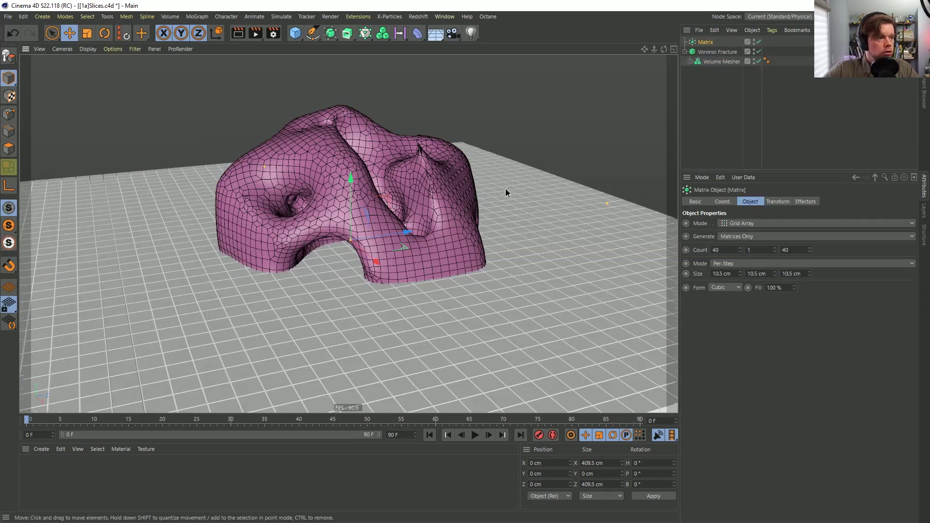
scroll(505, 189, down, 5)
scroll(505, 189, up, 3)
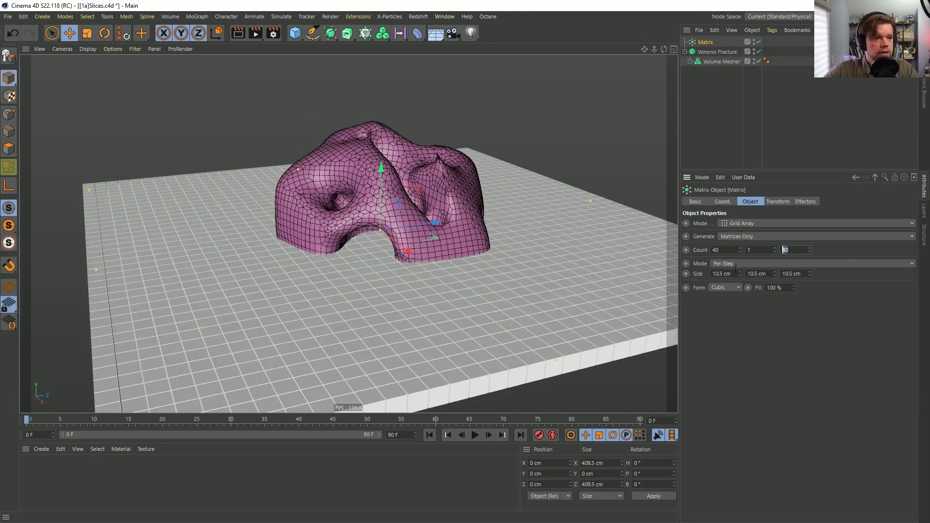
key(Return)
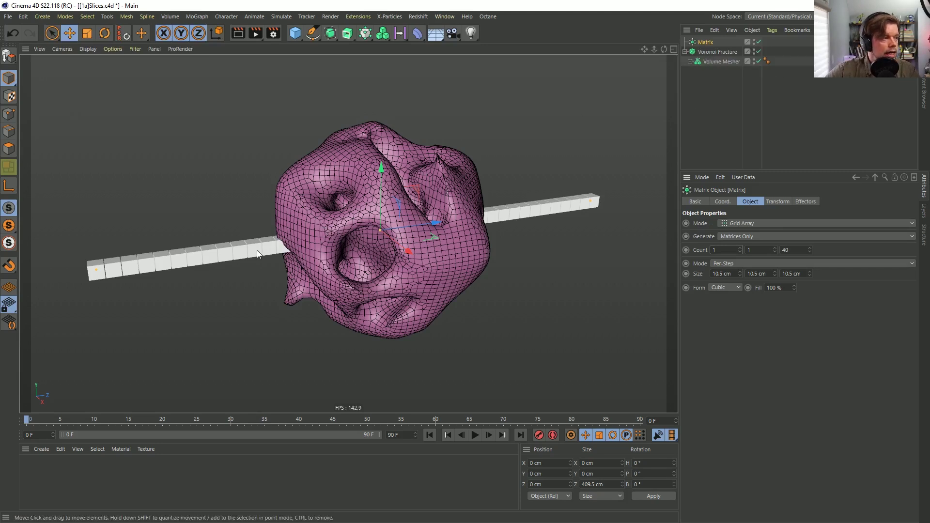
Add the Matrix as the Voronoi Fracture's source so its points cut the mesh into slices along Z
click(711, 51)
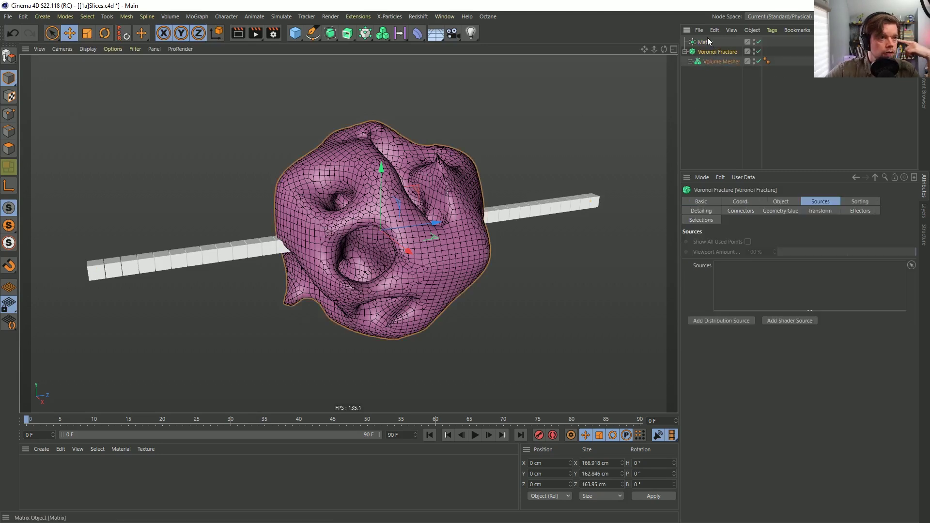
drag(745, 282, 745, 283)
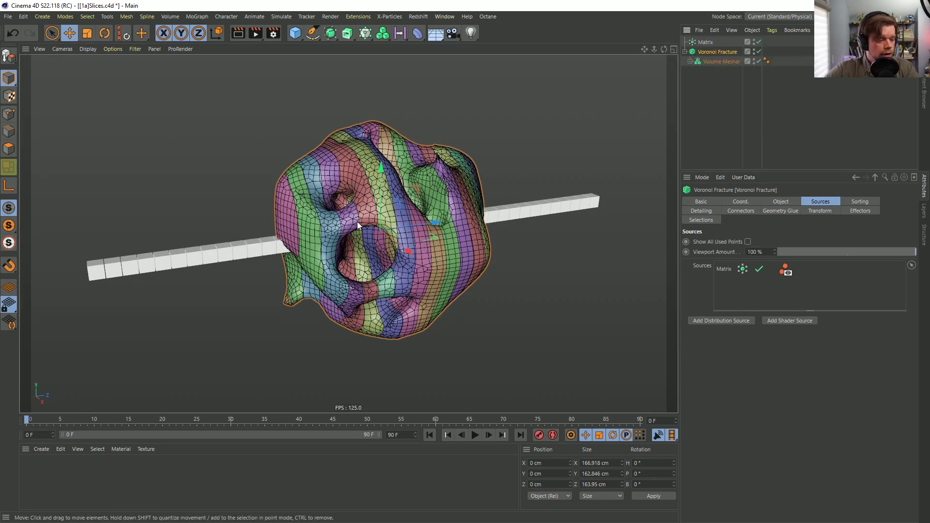
alt+drag(423, 250, 331, 253)
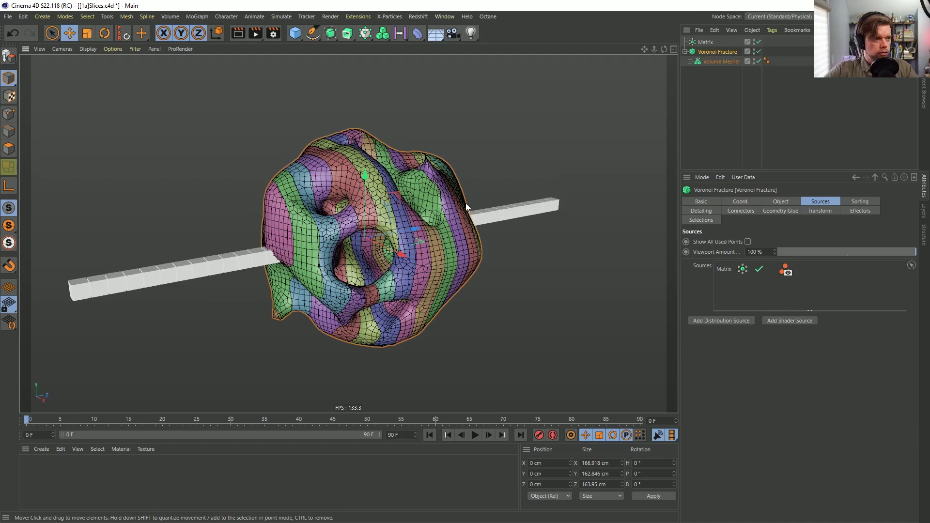
alt+drag(464, 206, 387, 217)
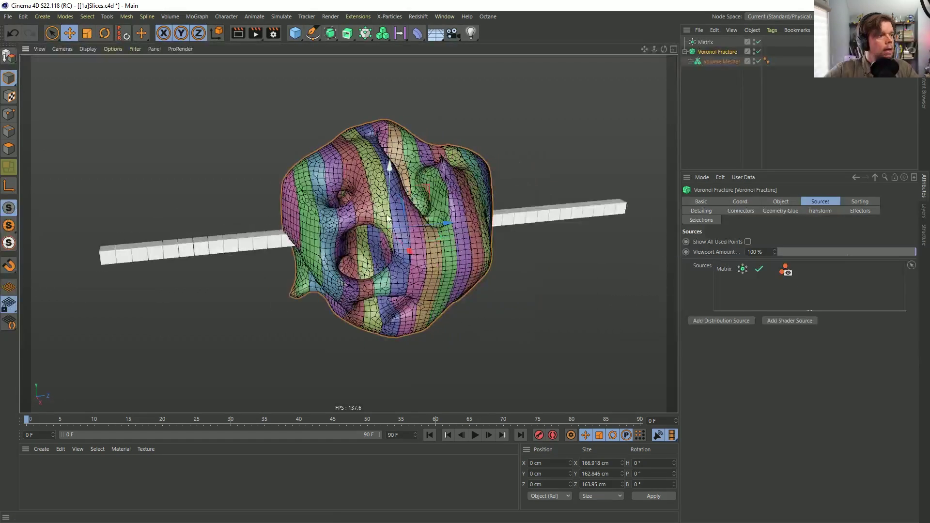
Set the Matrix's Z step size to 22 cm to make the slices thicker
click(707, 42)
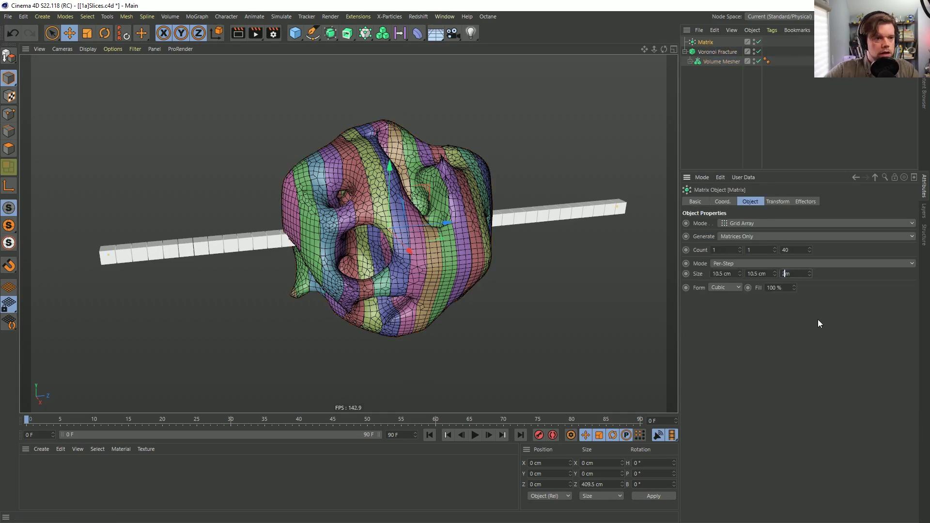
text(22)
key(Return)
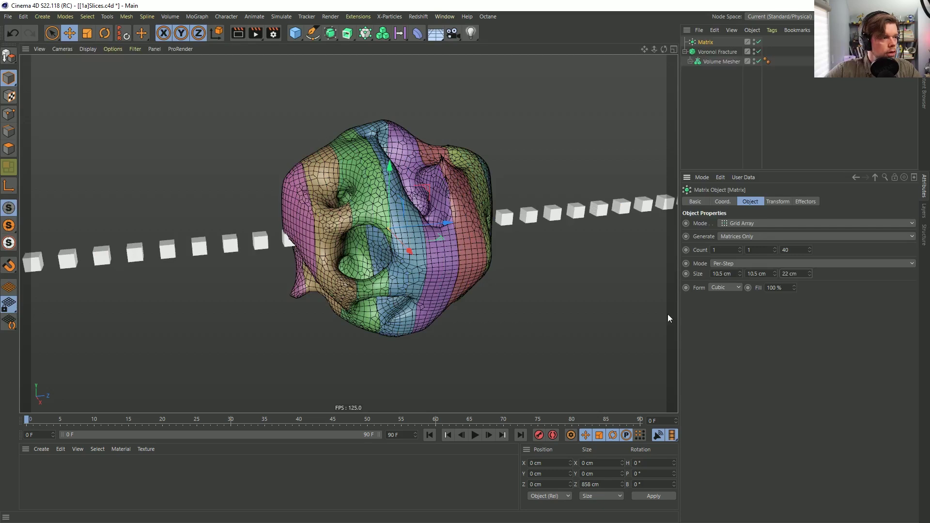
mouse_move(480, 209)
alt+mouse_down()
mouse_move(289, 215)
mouse_move(475, 219)
alt+mouse_up()
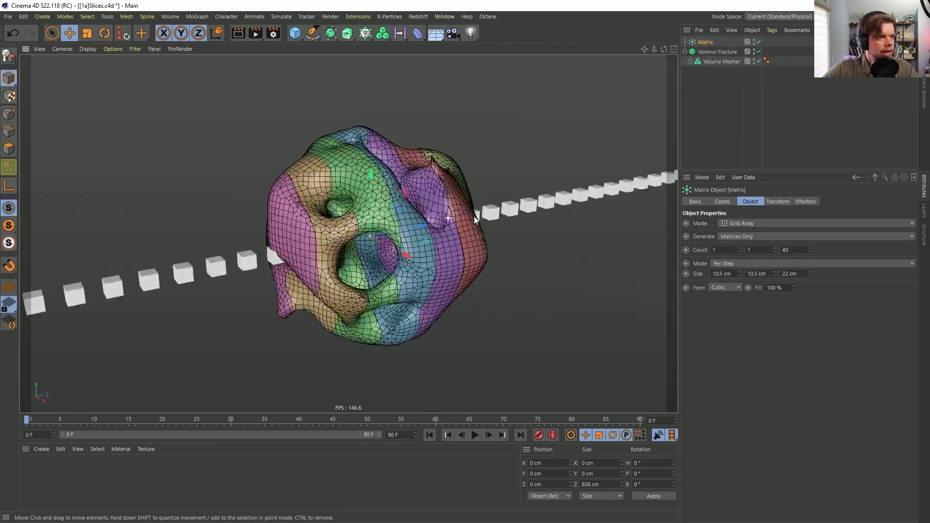
Raise the Voronoi Fracture's Offset Fragments to 8.9 cm to open wide gaps between the slices
click(714, 53)
alt+drag(368, 245, 438, 238)
click(780, 201)
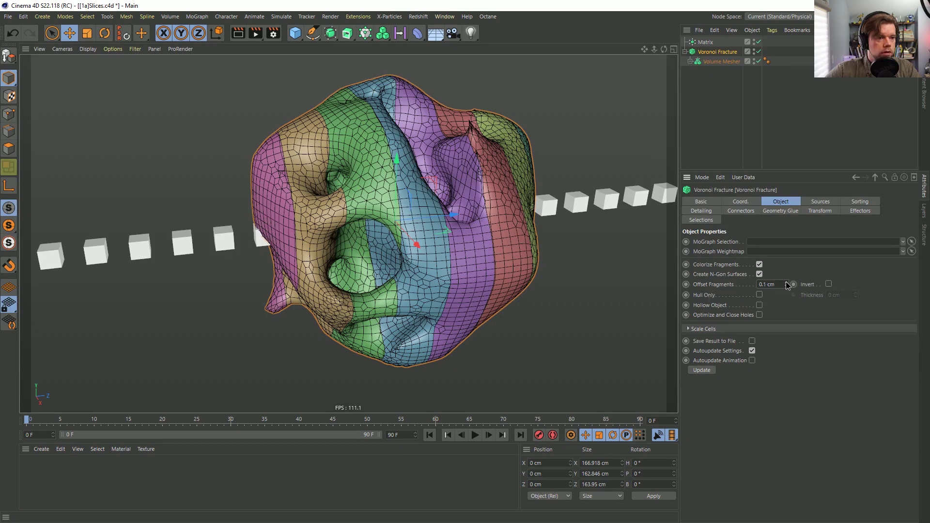
drag(786, 284, 786, 241)
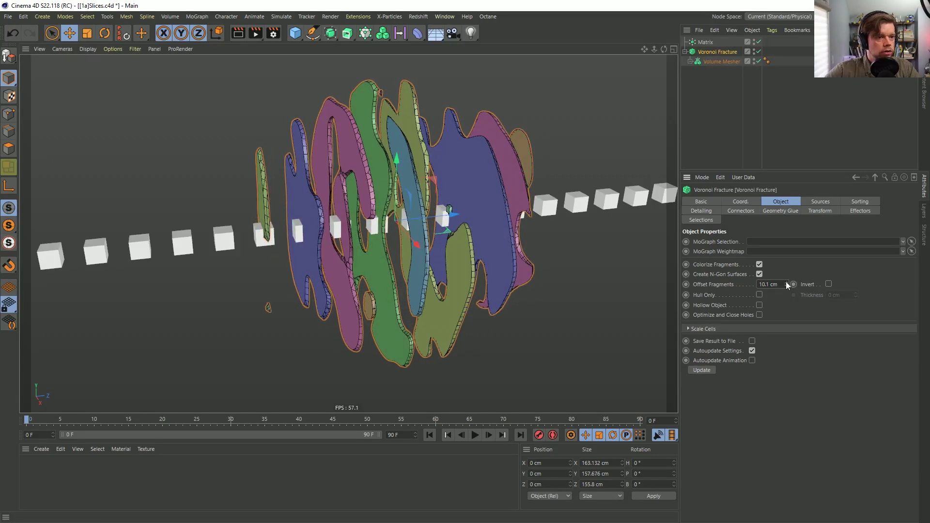
drag(786, 285, 786, 298)
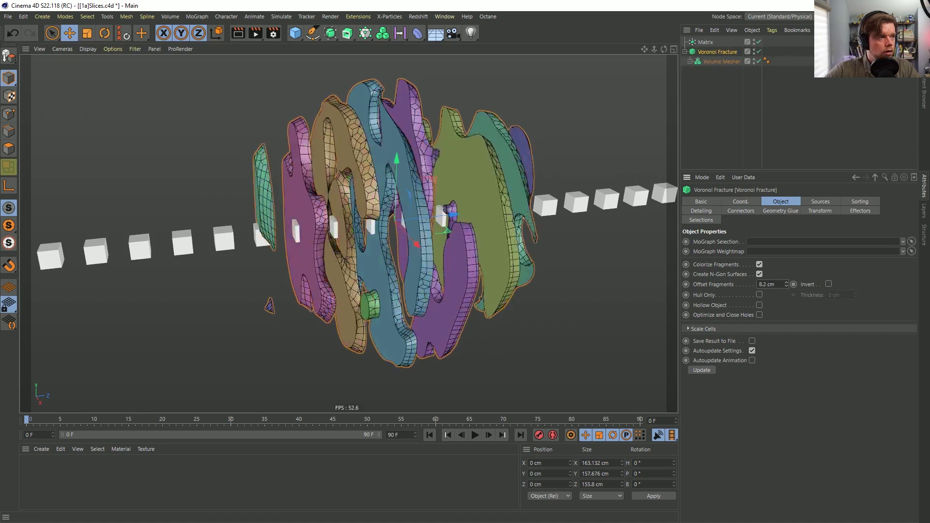
alt+drag(329, 218, 427, 232)
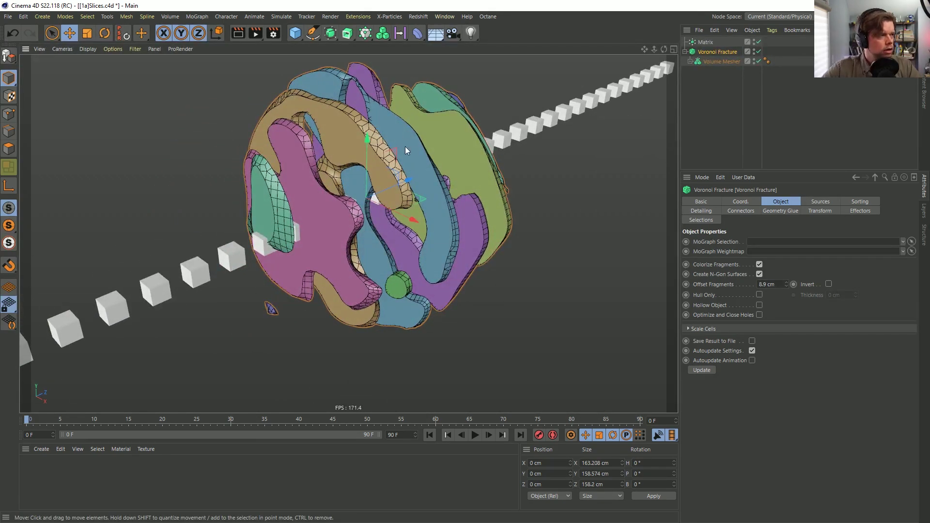
Switch the viewport to Gouraud shading without wireframe lines and enable SSAO
mouse_move(353, 178)
alt+mouse_down()
mouse_move(269, 170)
mouse_move(356, 161)
mouse_move(257, 174)
mouse_move(364, 169)
mouse_move(323, 177)
mouse_move(378, 195)
mouse_move(339, 188)
alt+mouse_up()
key(n)
key(a)
click(112, 49)
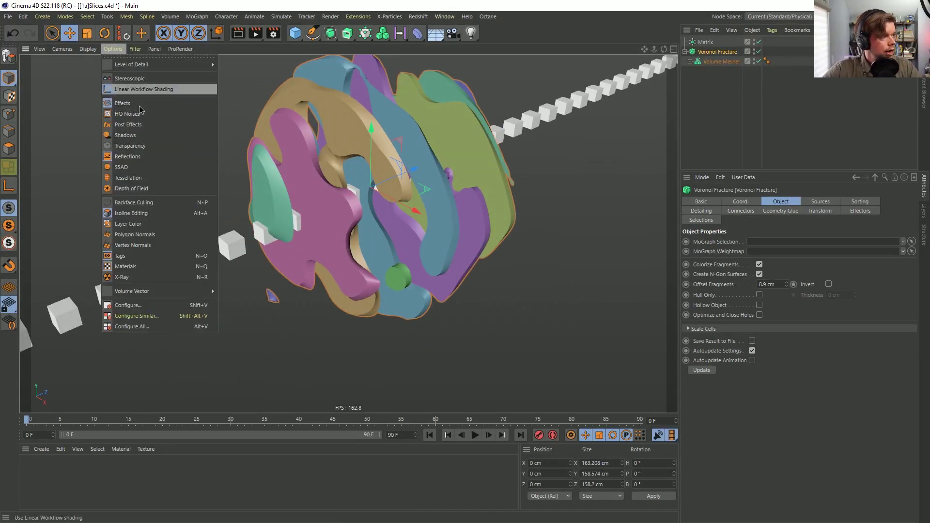
click(149, 167)
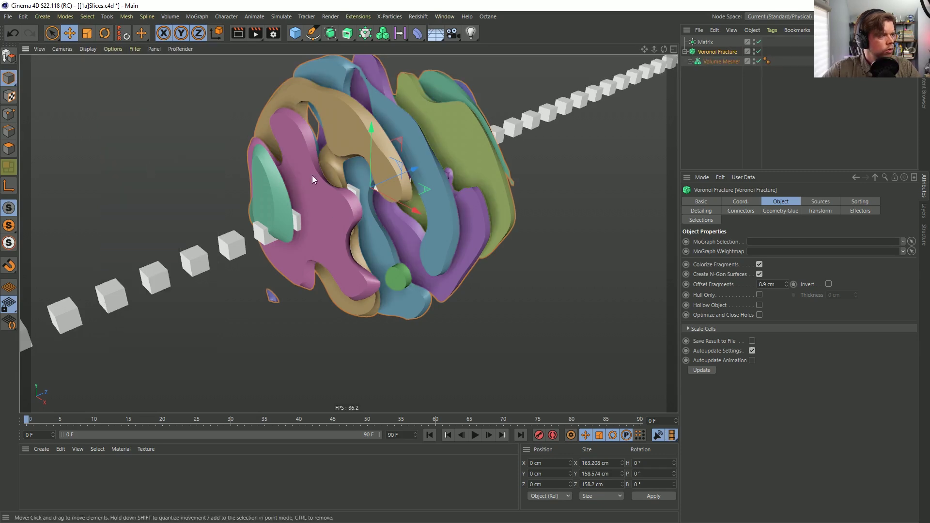
alt+drag(391, 150, 270, 276)
alt+drag(398, 175, 528, 193)
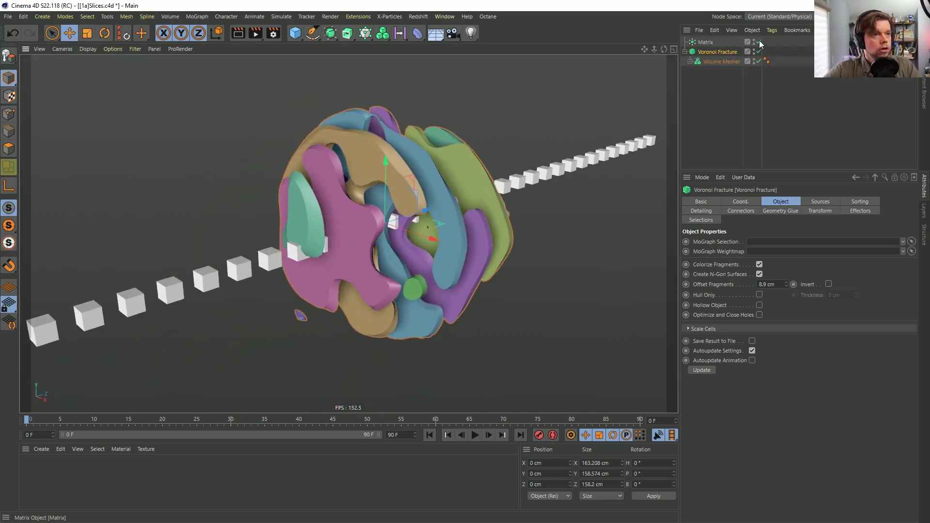
Hide the Matrix in the viewport and play the timeline with nothing selected
click(755, 42)
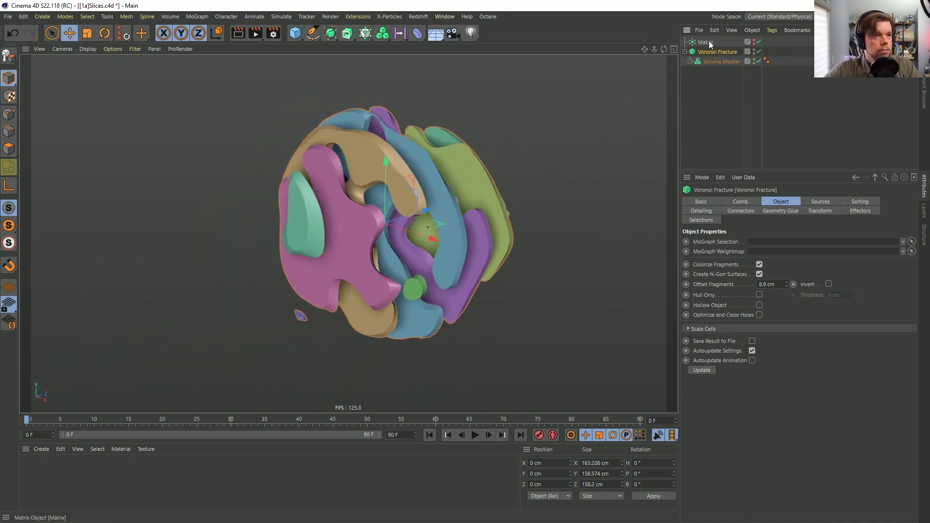
click(732, 93)
click(475, 435)
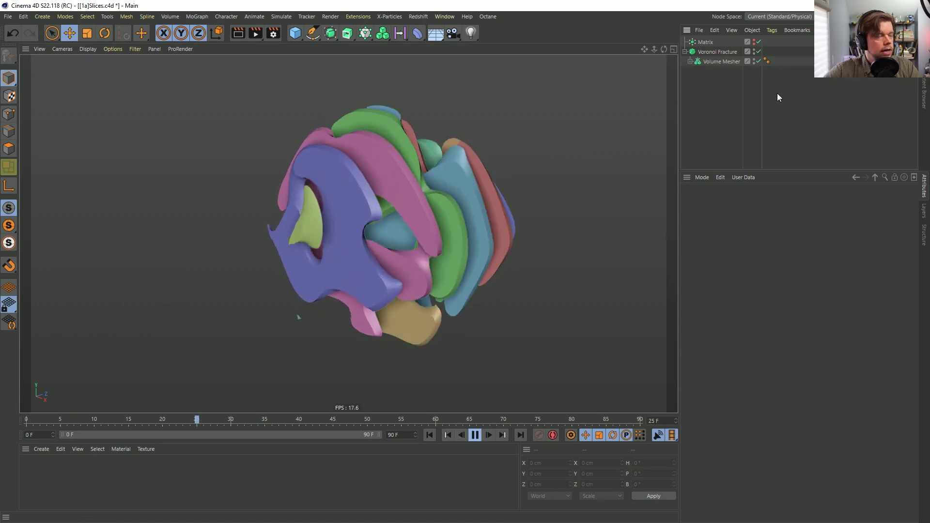
Turn off Colorize Fragments on the Voronoi Fracture while the animation plays
click(714, 52)
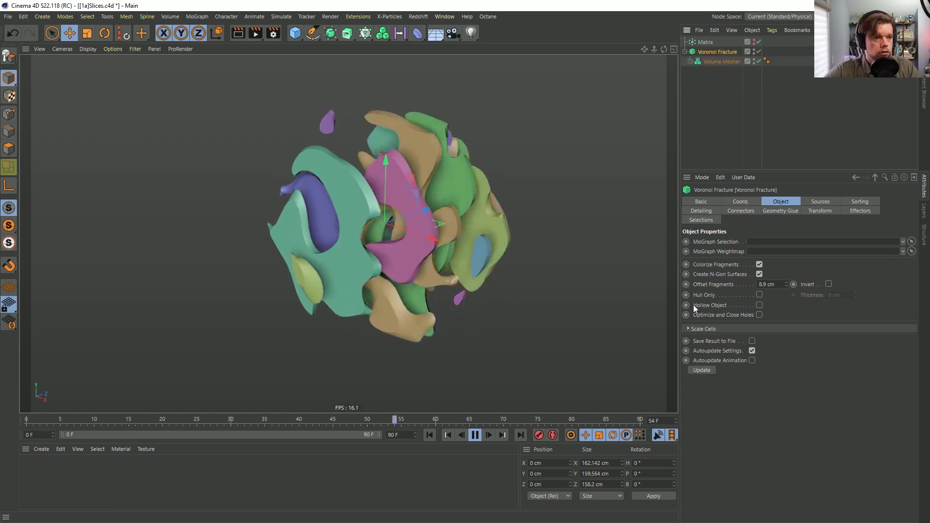
click(759, 265)
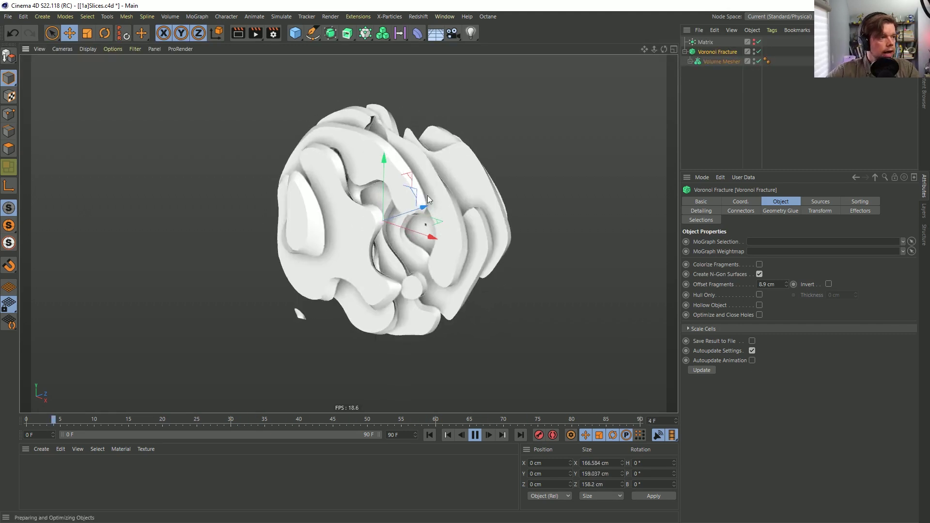
alt+drag(284, 201, 308, 209)
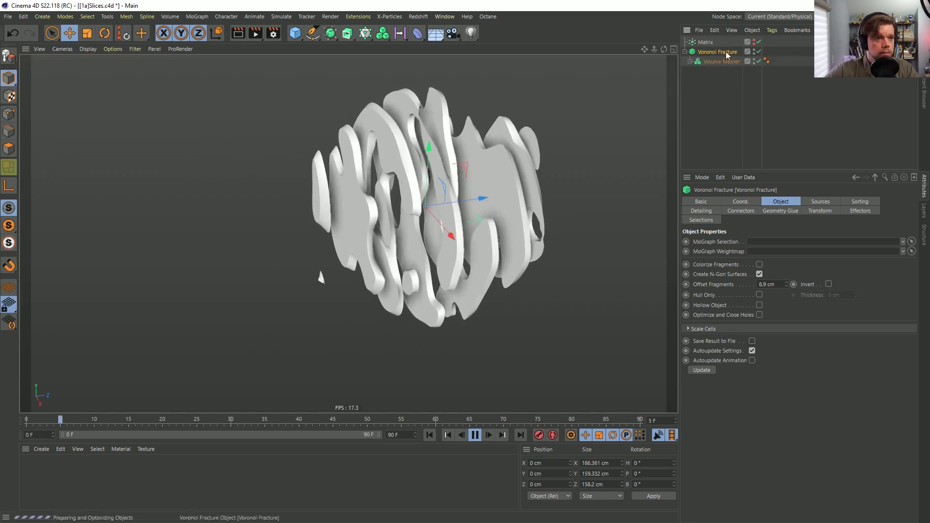
Expand the Volume Mesher hierarchy and try Offset Fragments values of 20 cm and 2 cm on the Voronoi Fracture
click(690, 61)
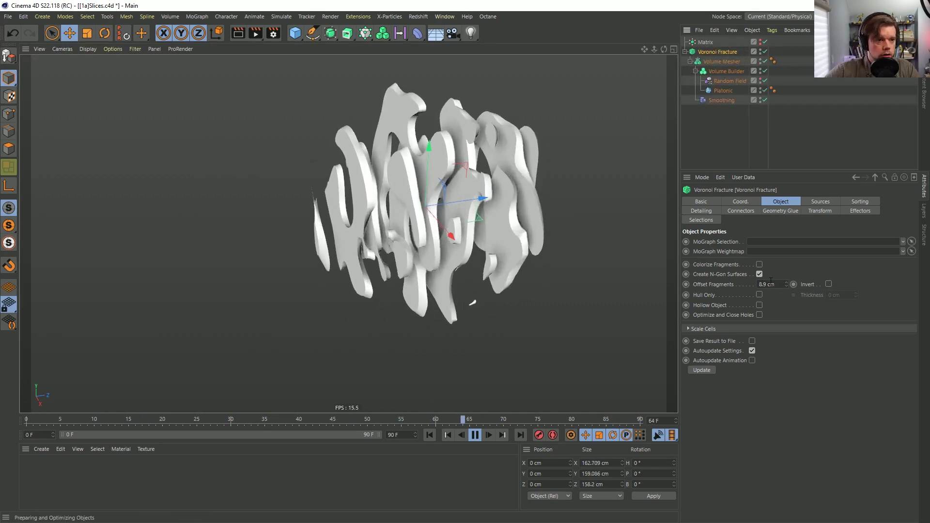
drag(774, 283, 760, 294)
text(20)
key(Return)
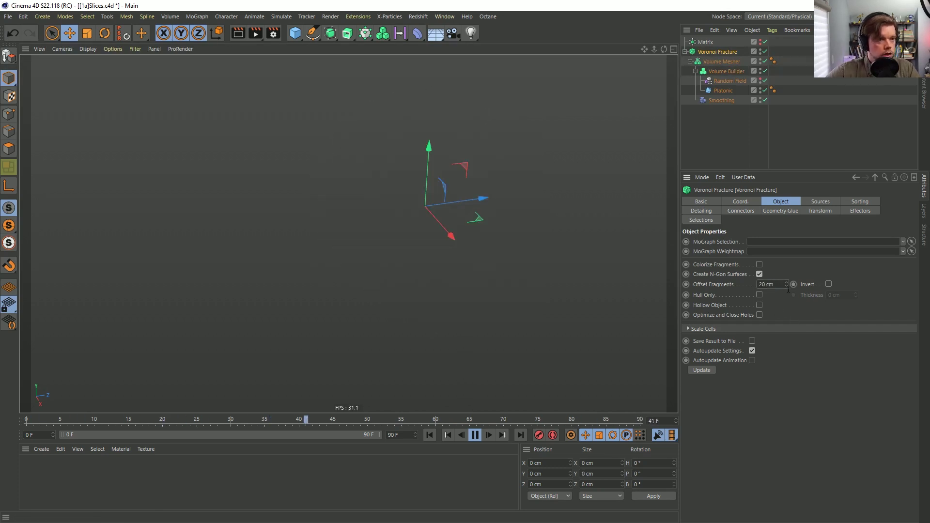
double_click(771, 283)
text(2)
key(Return)
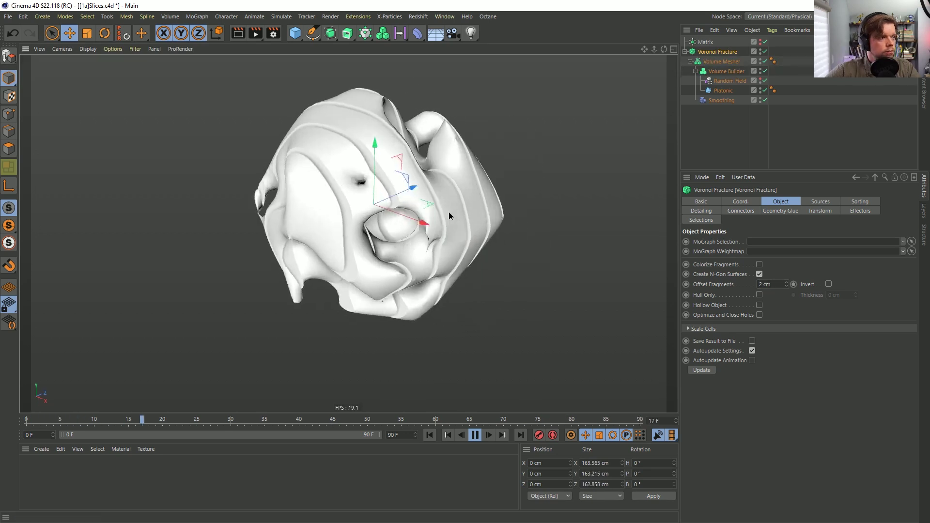
Try Offset Fragments values of 5 cm and 10 cm on the Voronoi Fracture
double_click(772, 284)
text(5)
key(Return)
double_click(772, 284)
text(10)
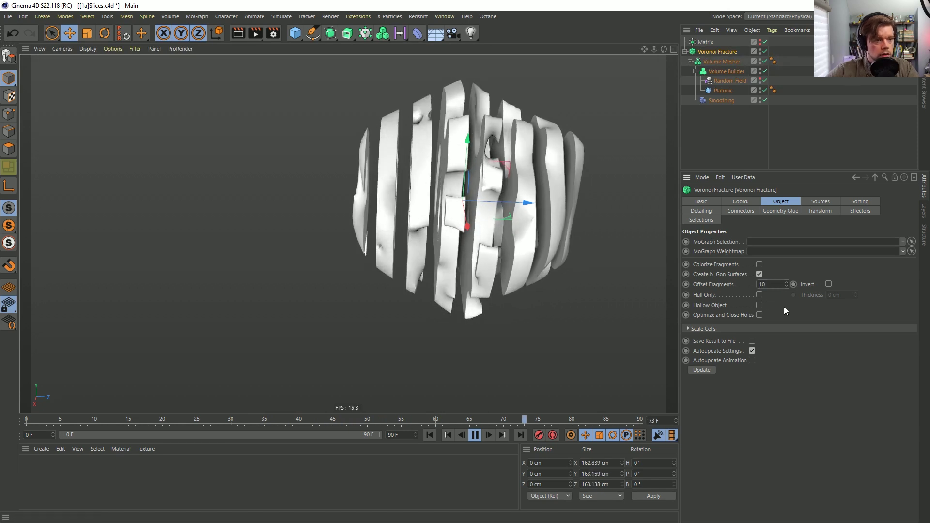
key(Return)
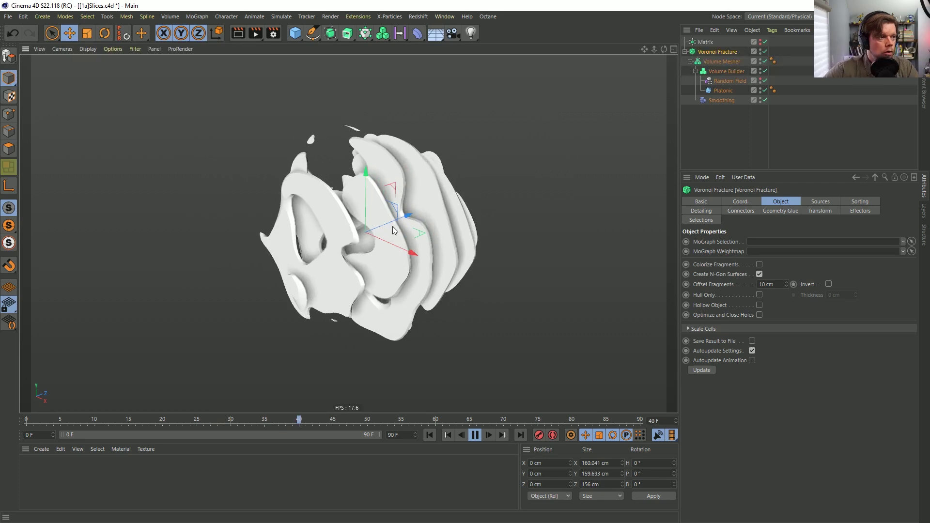
mouse_move(382, 214)
alt+mouse_down()
mouse_move(406, 205)
mouse_move(391, 211)
alt+mouse_up()
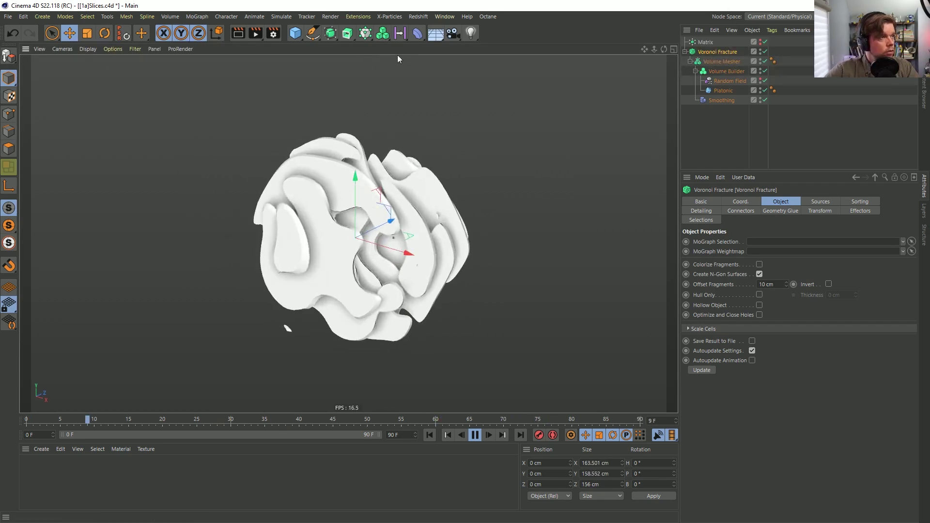
Try a Random effector on the Voronoi Fracture to scatter the slices, and delete it again
click(365, 34)
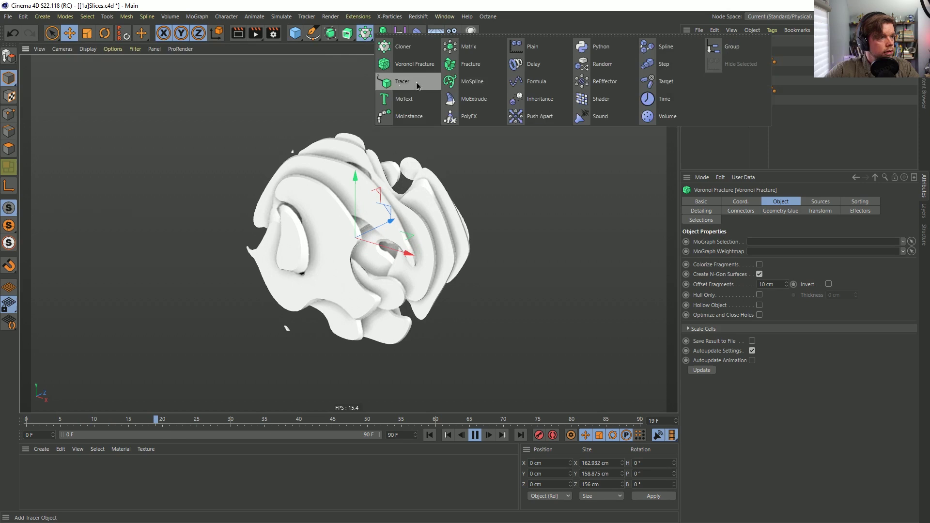
click(606, 65)
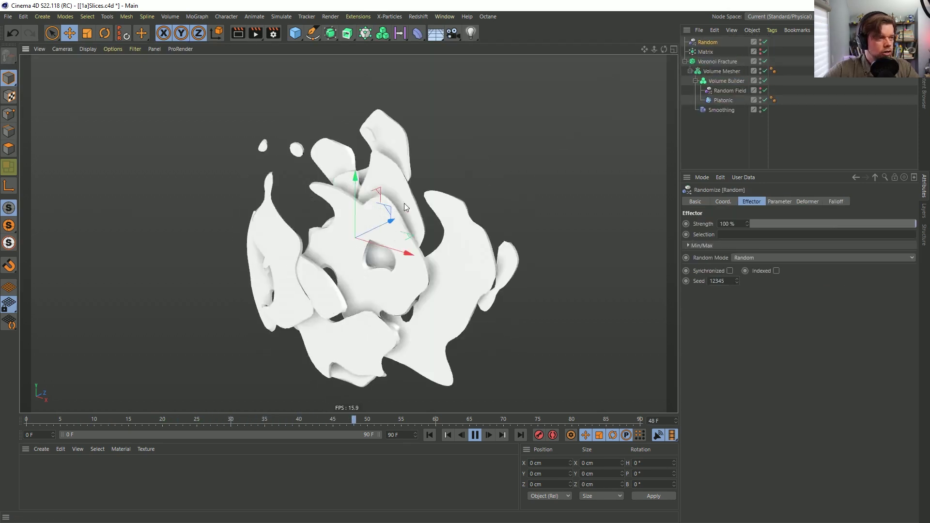
alt+drag(397, 250, 335, 237)
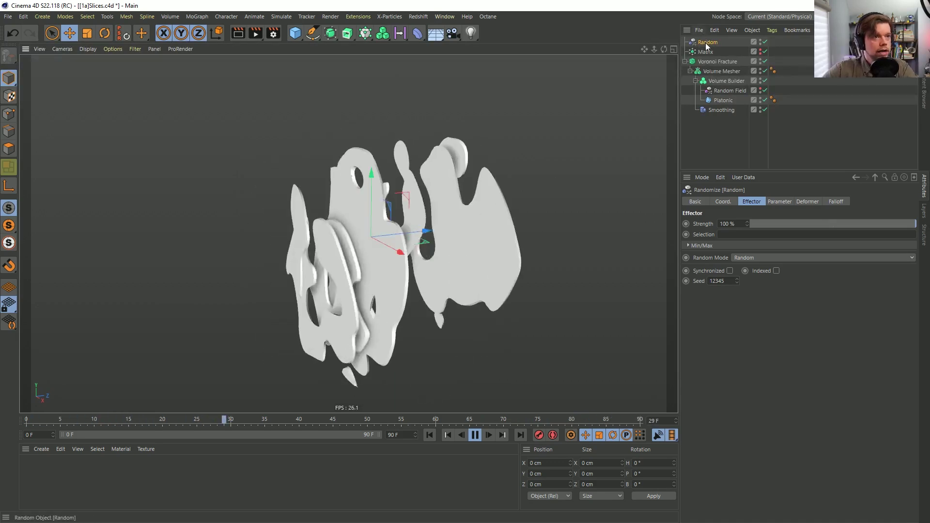
key(Delete)
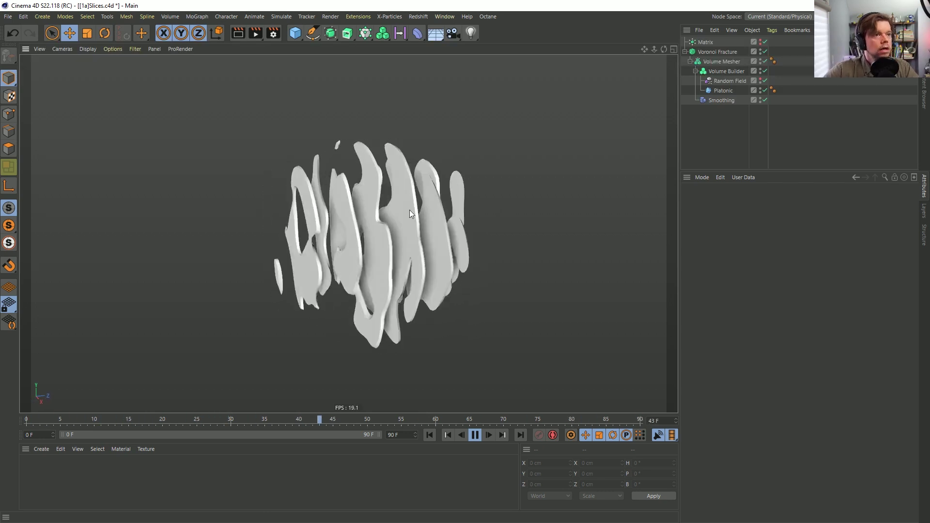
Set the Matrix's Z step size to 11 cm for thinner slices
click(705, 42)
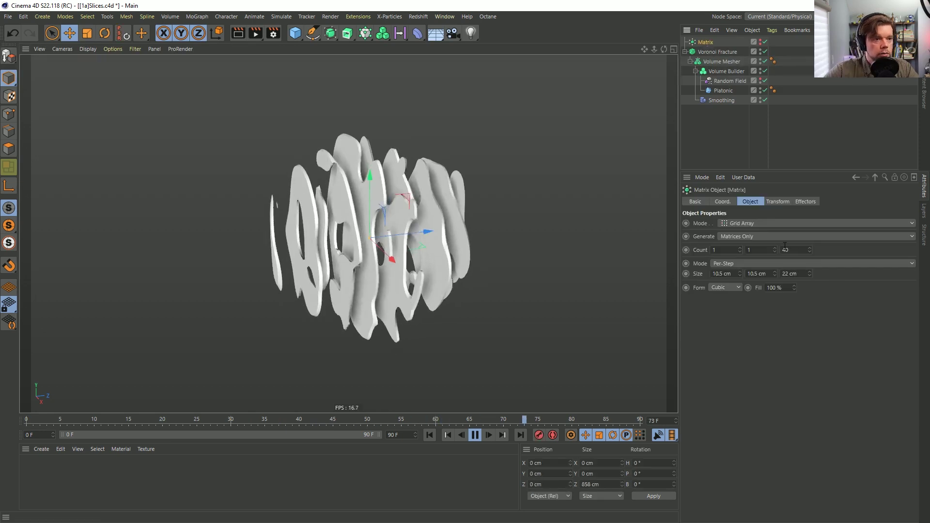
double_click(788, 273)
text(11)
key(Return)
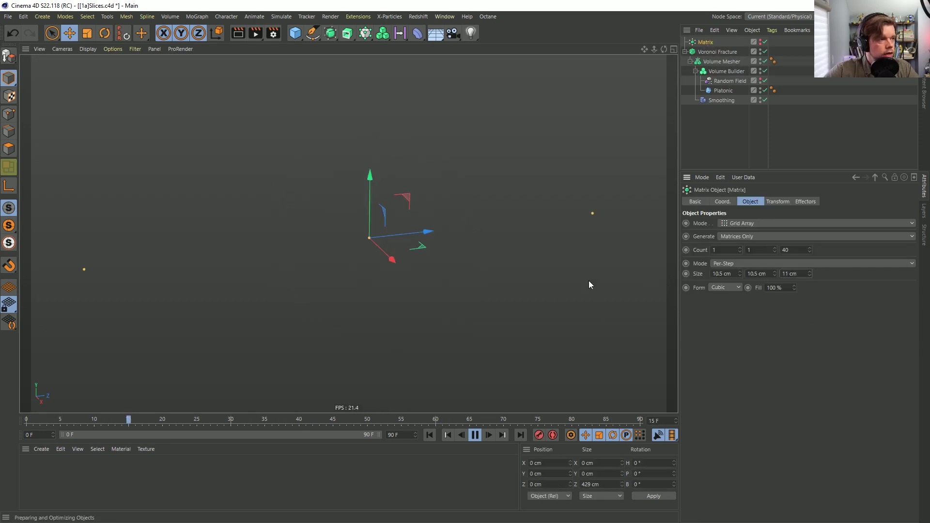
Set the Voronoi Fracture's Offset Fragments to 2 cm, stop playback and return to the first frame
click(711, 55)
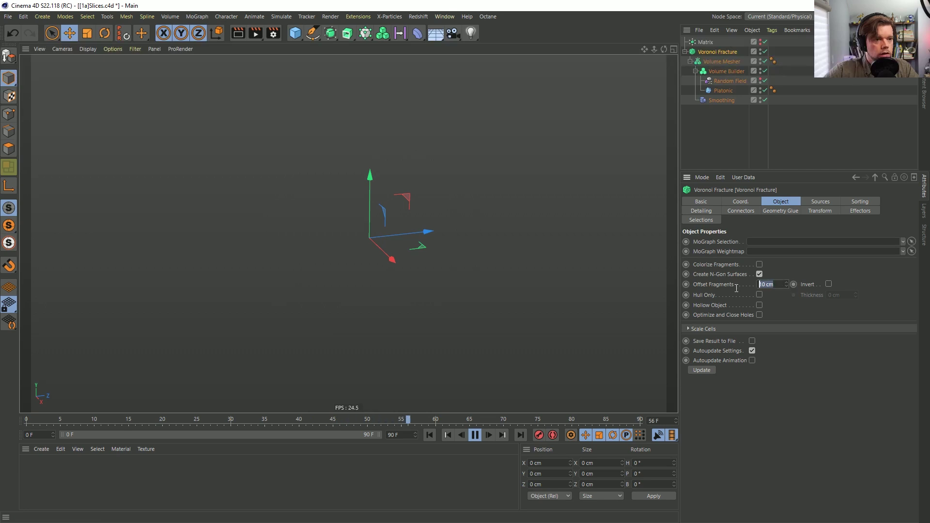
key(Return)
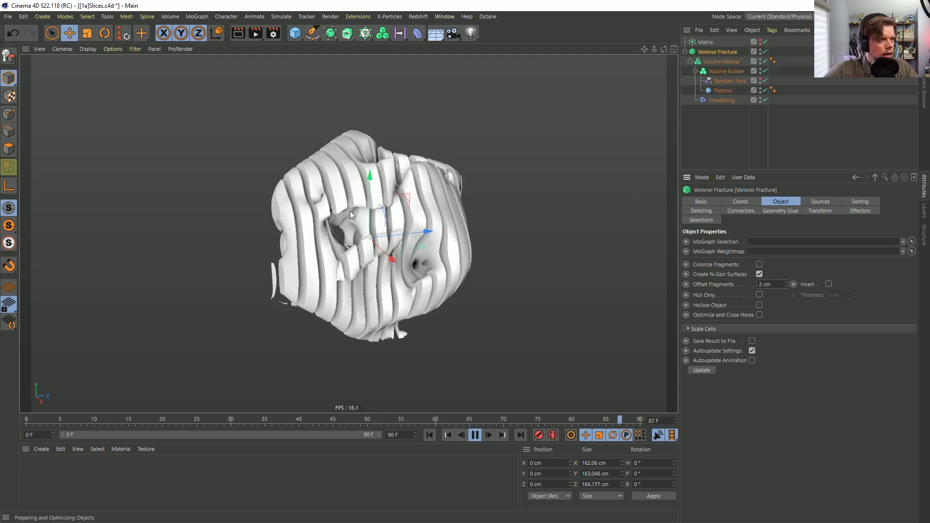
alt+drag(372, 221, 385, 239)
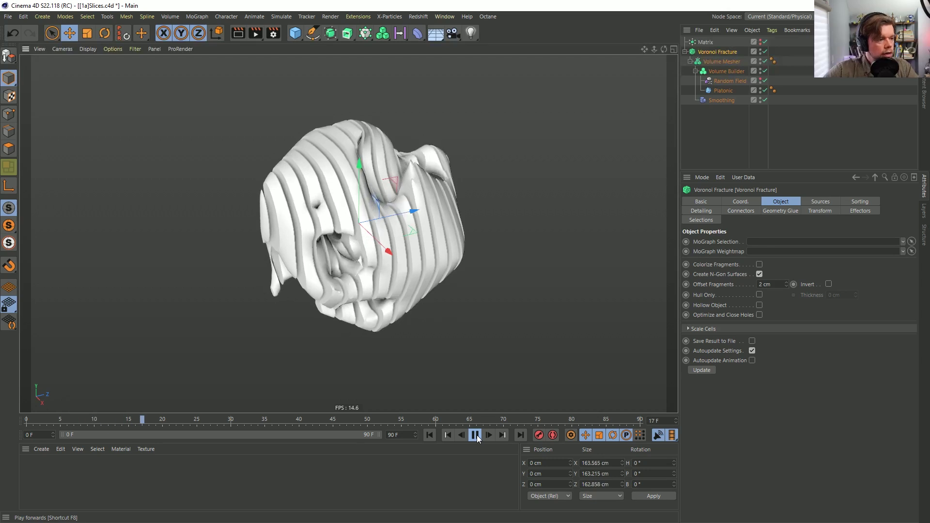
click(476, 435)
click(429, 434)
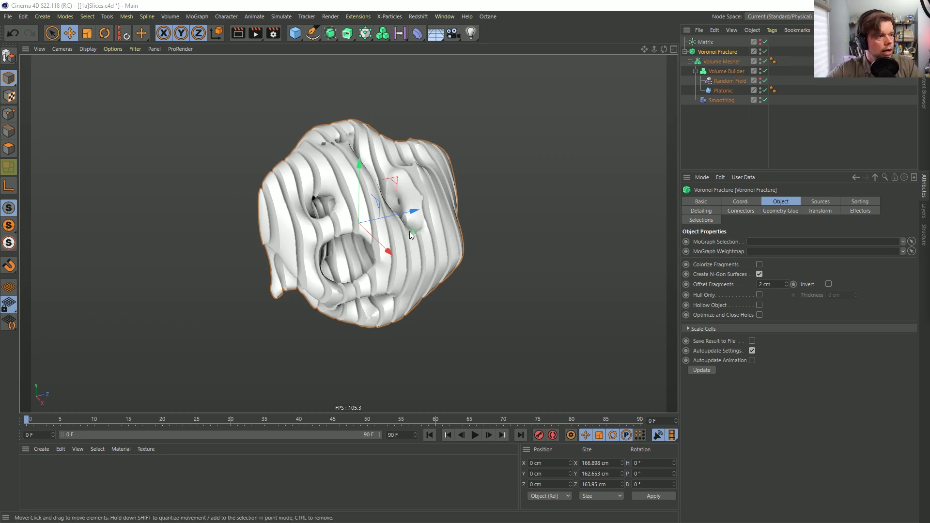
alt+drag(355, 231, 363, 234)
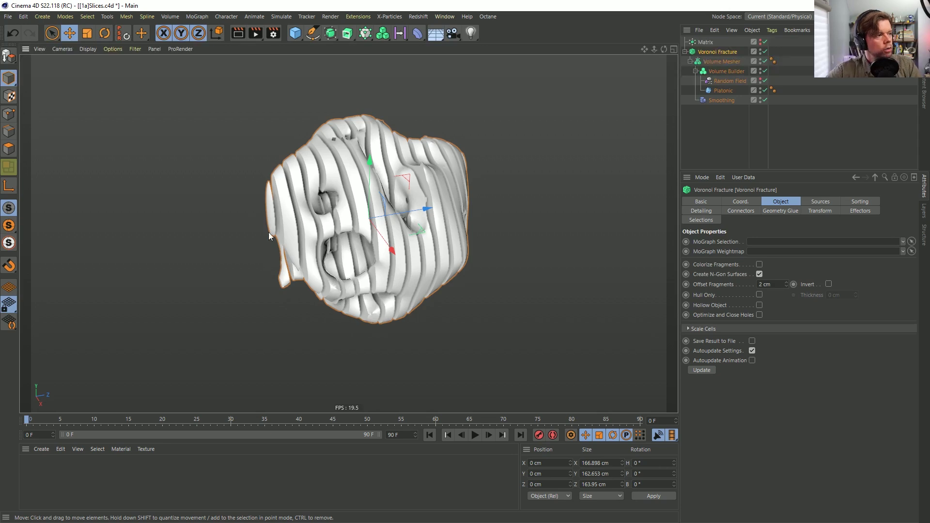
alt+drag(268, 217, 266, 195)
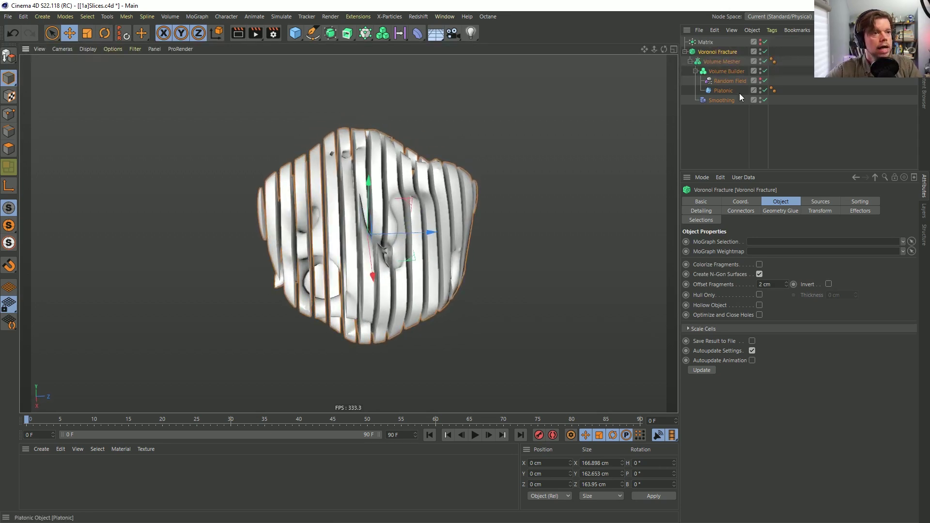
alt+drag(360, 236, 329, 231)
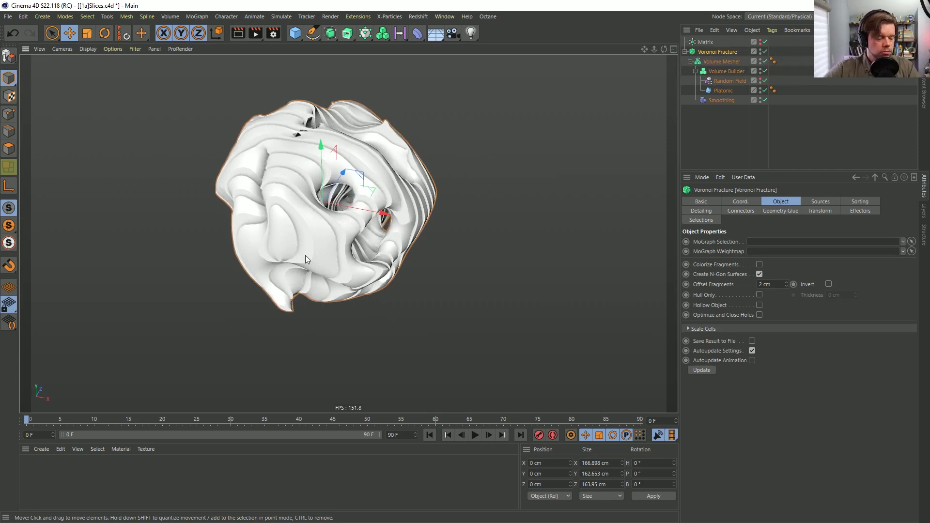
alt+drag(318, 233, 272, 210)
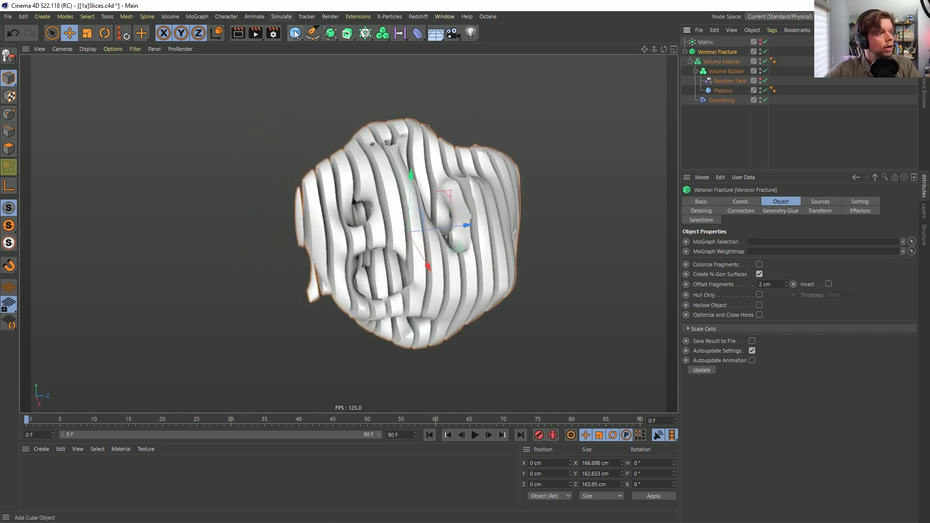
Add a Plain effector to the Voronoi Fracture and turn off its Position transform
click(365, 33)
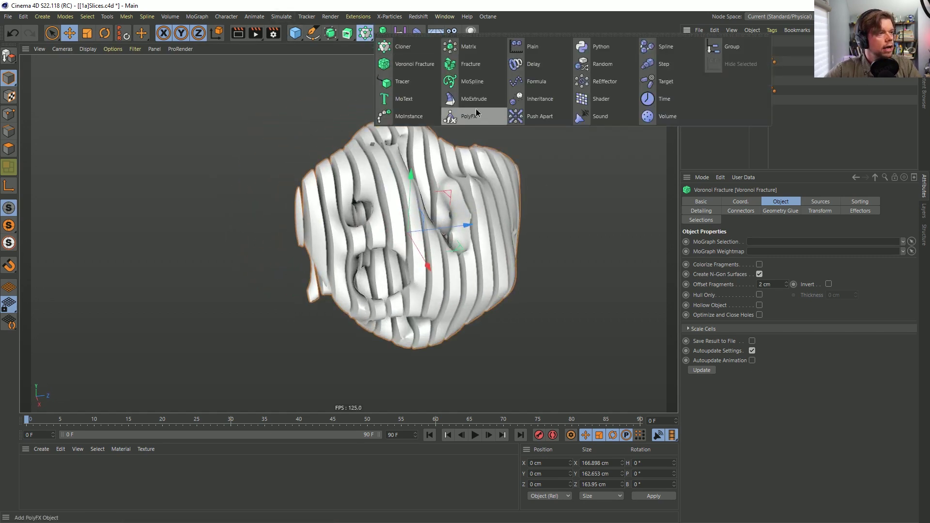
click(537, 47)
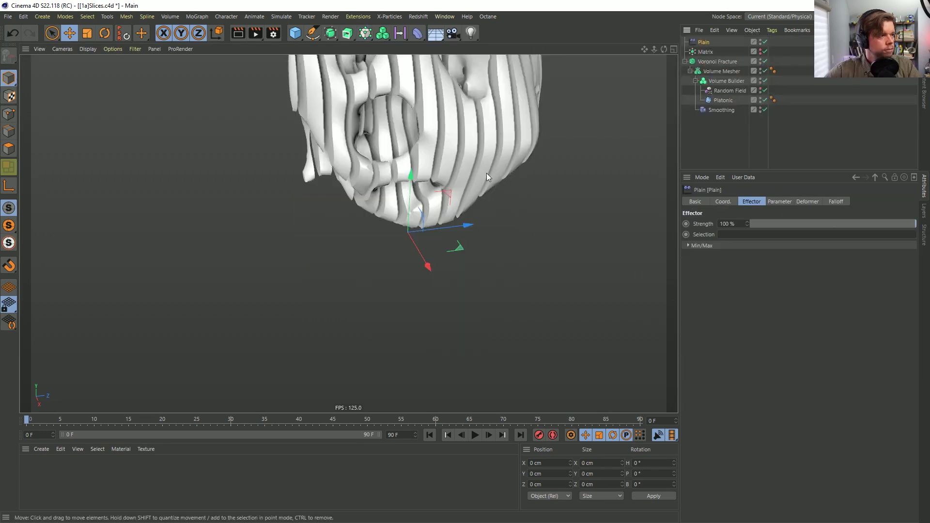
click(779, 201)
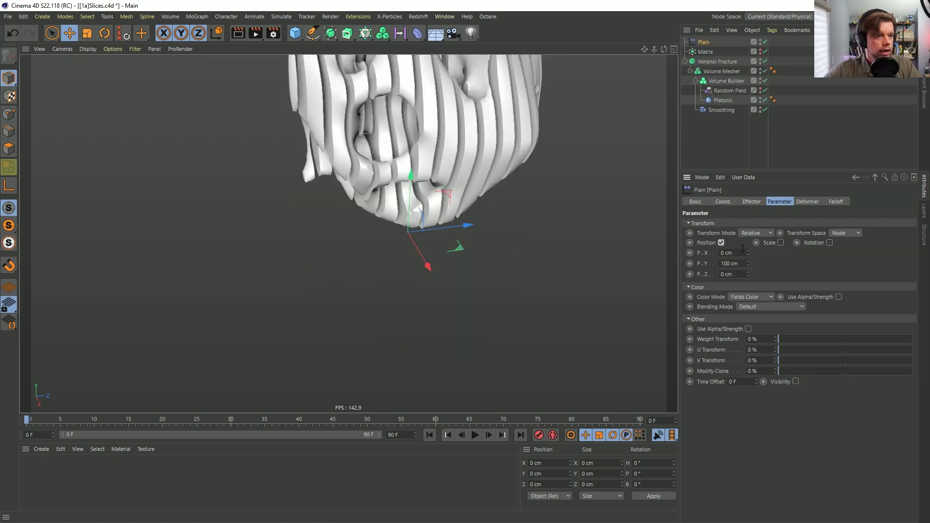
click(721, 243)
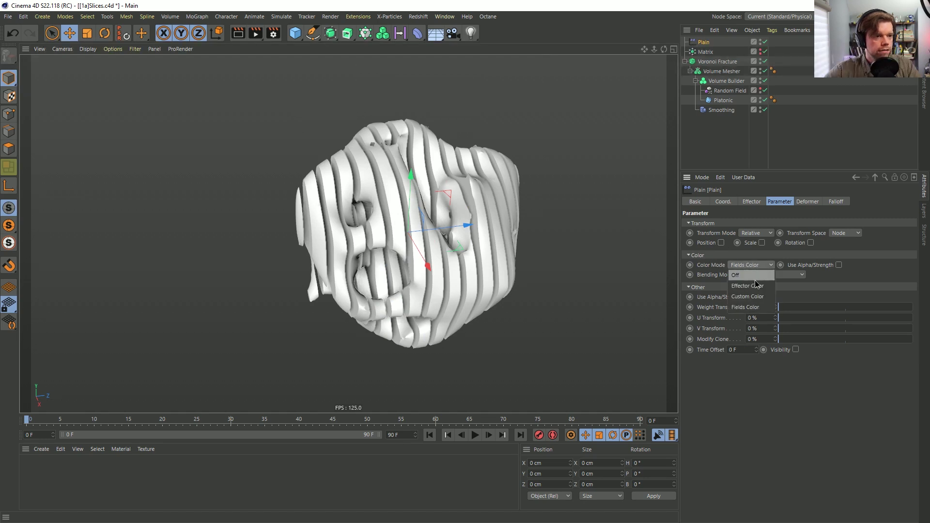
Add a Linear Field to the Plain effector's falloff, with direction Z+ and its length reduced to about 87 cm
click(837, 202)
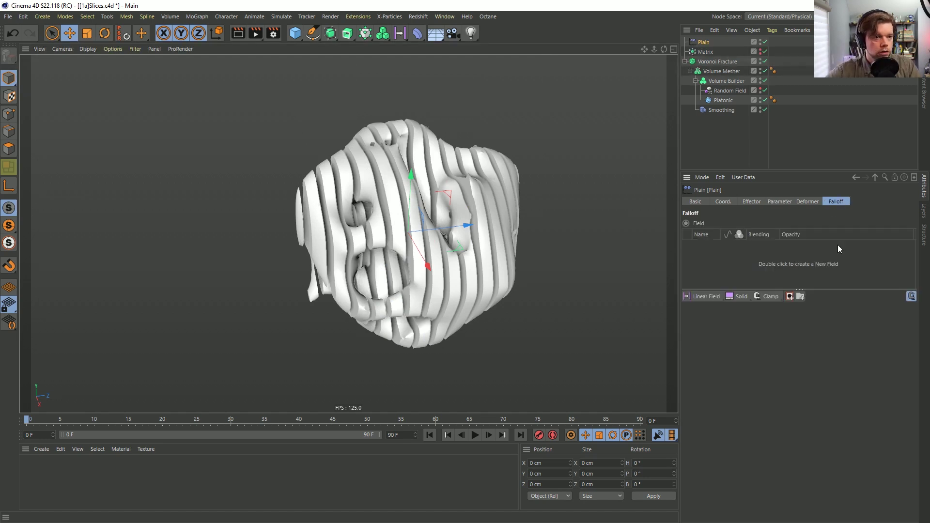
click(705, 295)
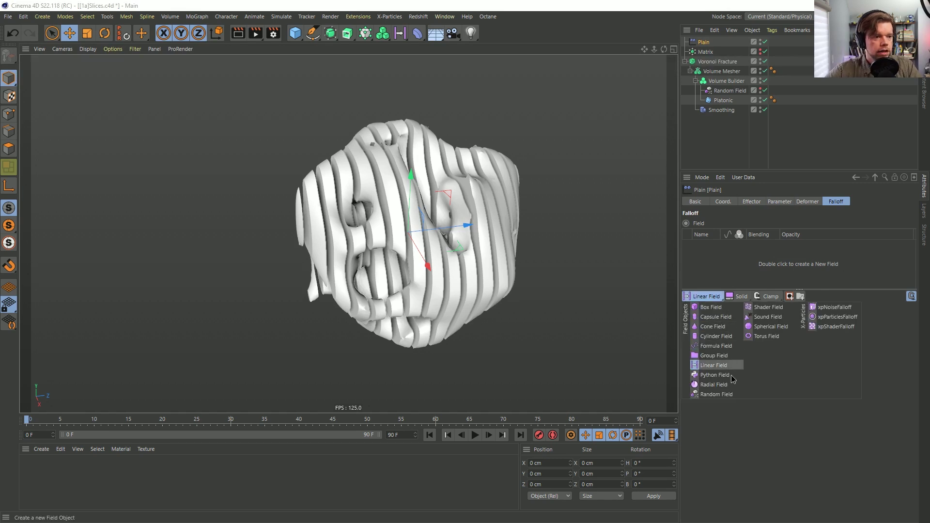
click(712, 365)
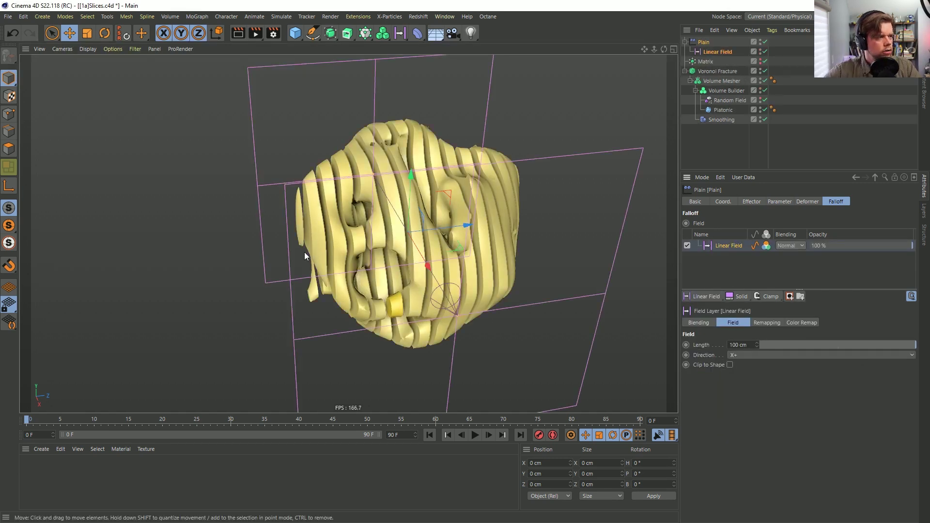
click(752, 354)
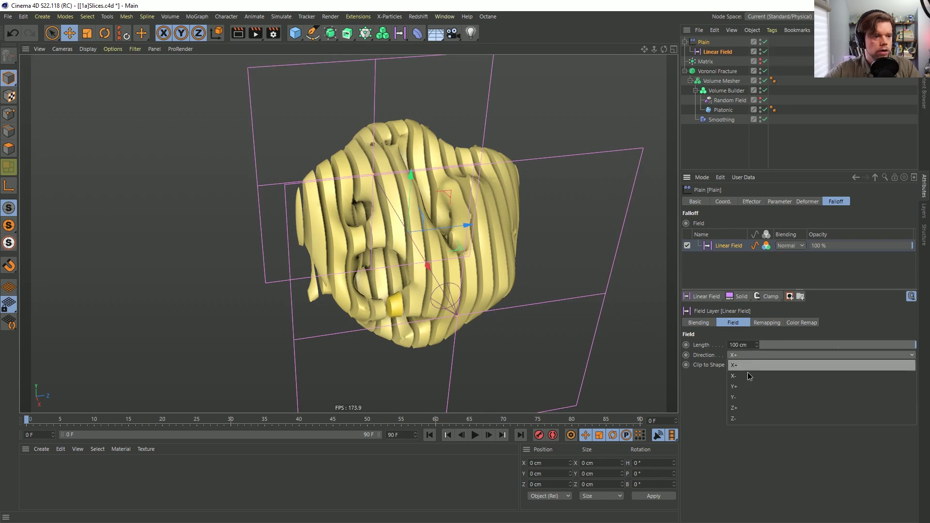
click(755, 406)
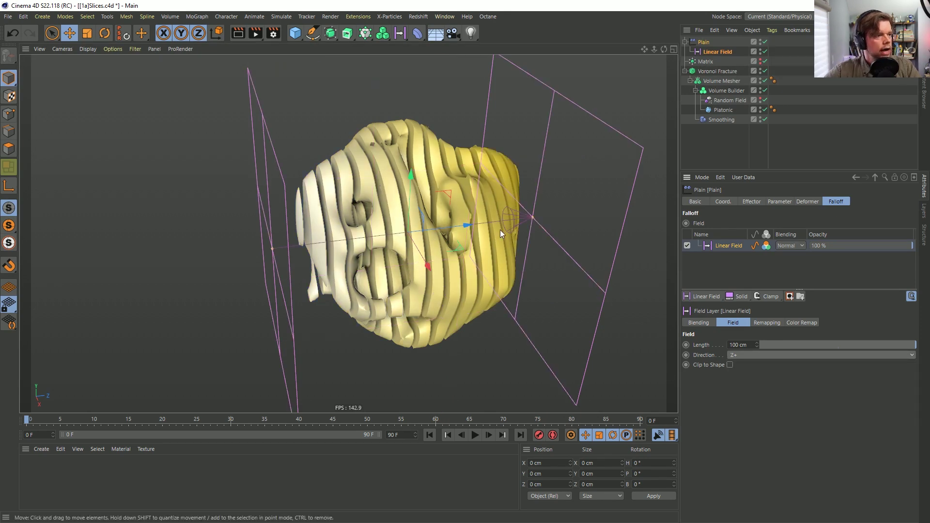
drag(535, 218, 518, 219)
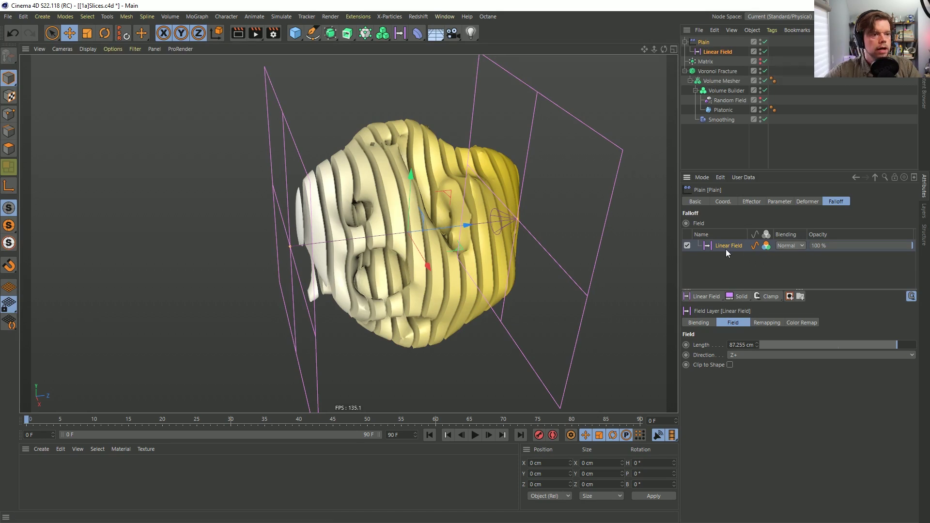
Set the Linear Field's Color Remap color mode to Gradient
click(798, 323)
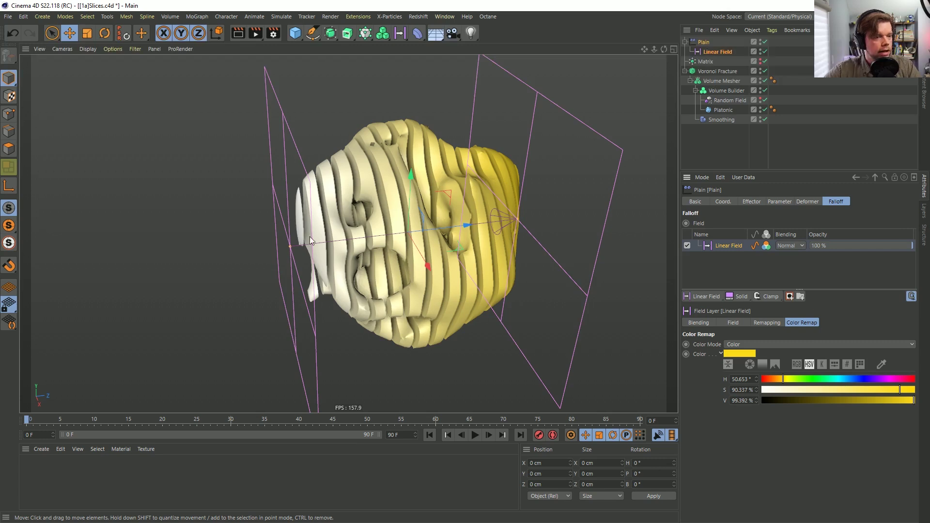
alt+drag(554, 225, 485, 233)
click(760, 344)
click(752, 380)
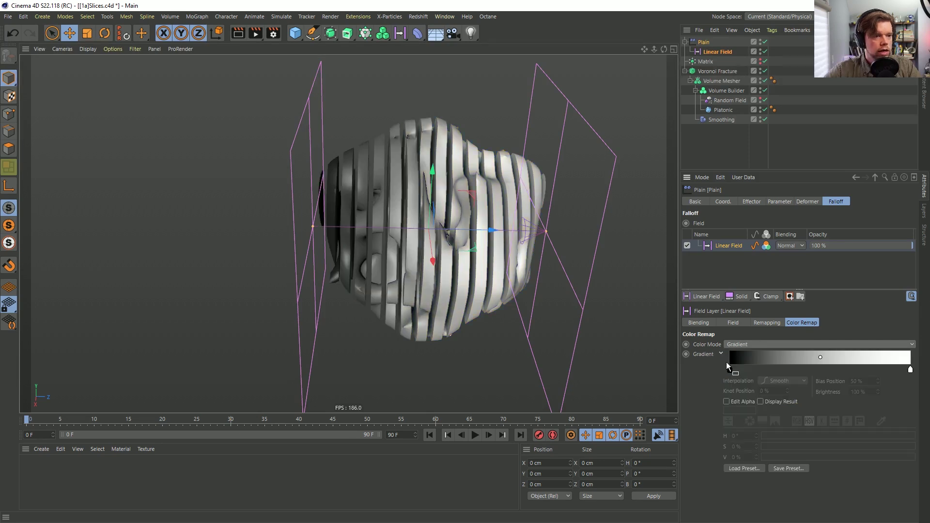
Add a green knot at about 42% of the color gradient, with hue 119° and saturation 100%
double_click(804, 369)
drag(817, 379, 796, 380)
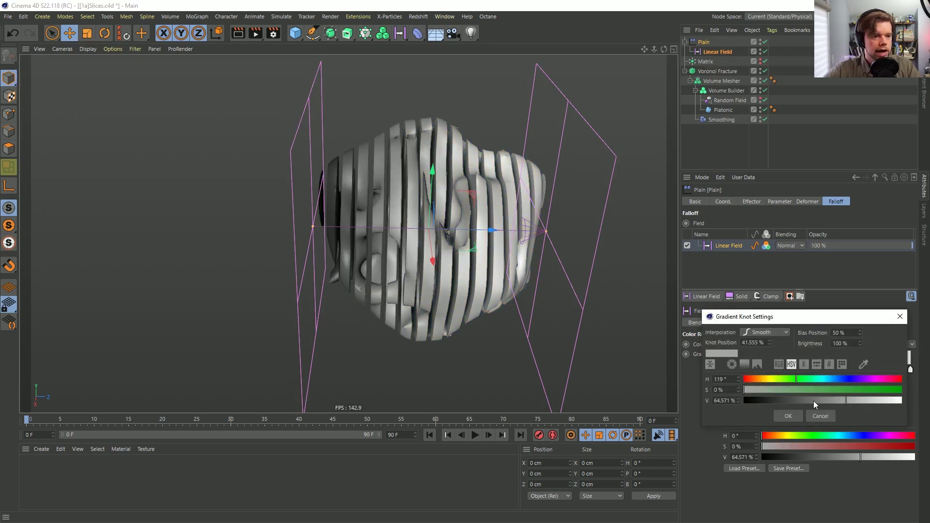
click(884, 389)
click(788, 415)
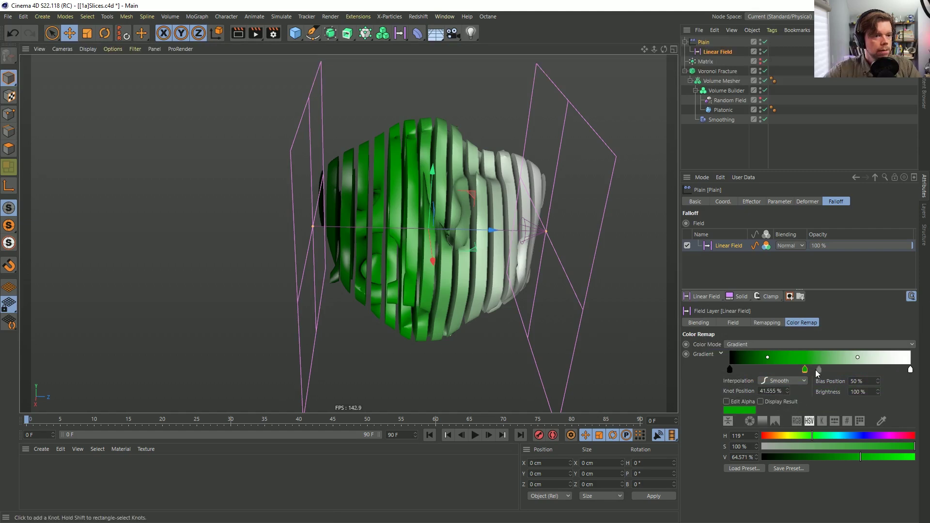
Recolor the gradient's black start knot to blue with hue 193°, saturation 100% and value 63%
click(729, 370)
double_click(730, 370)
click(752, 381)
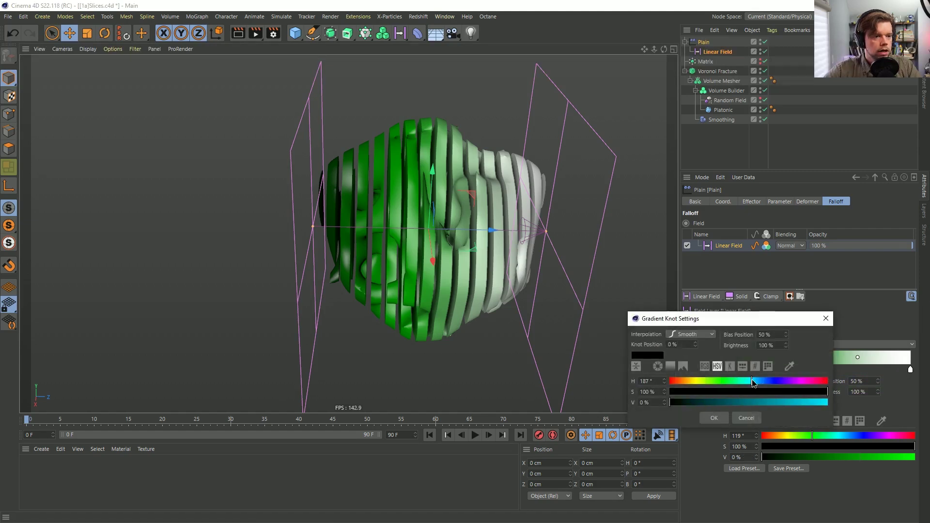
click(765, 401)
drag(766, 402, 769, 402)
click(714, 417)
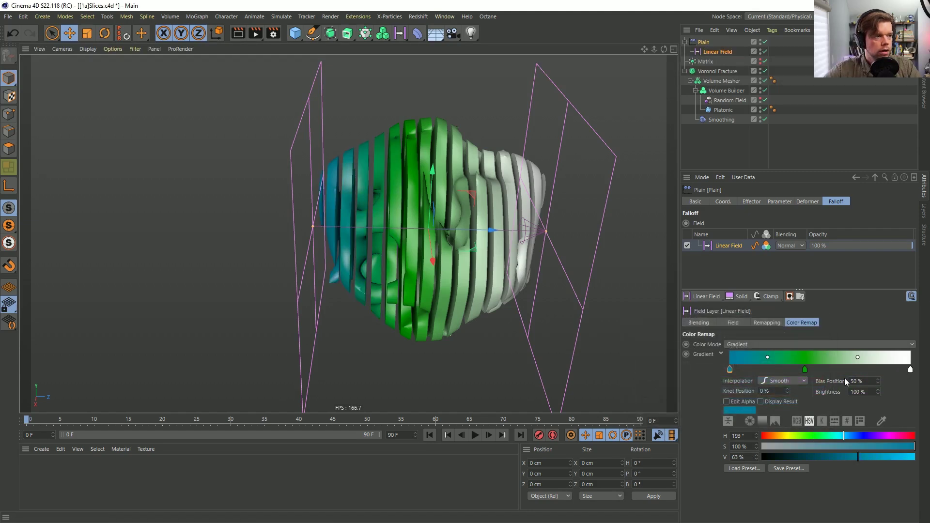
Recolor the gradient's white end knot to light green (hue 100°, saturation 43%) and move the middle green knot to about 71%
click(910, 369)
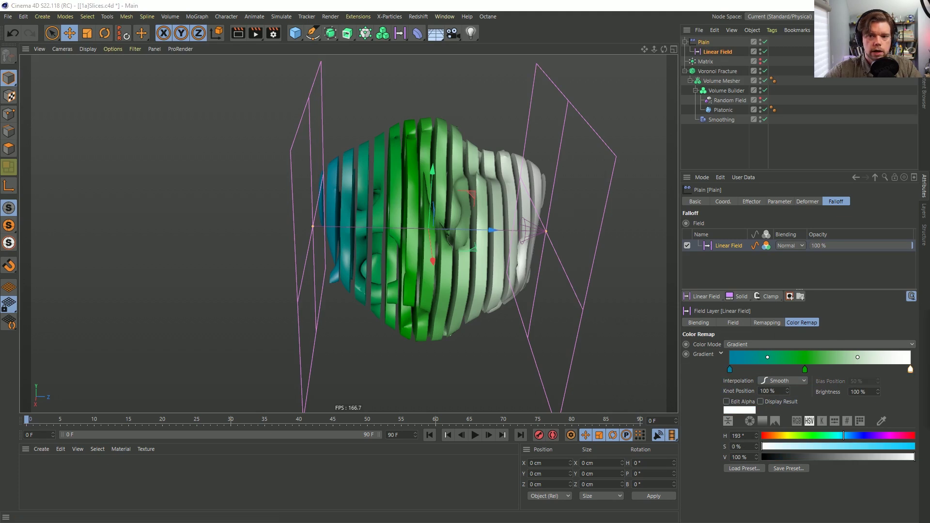
double_click(910, 370)
drag(607, 320, 601, 319)
click(626, 332)
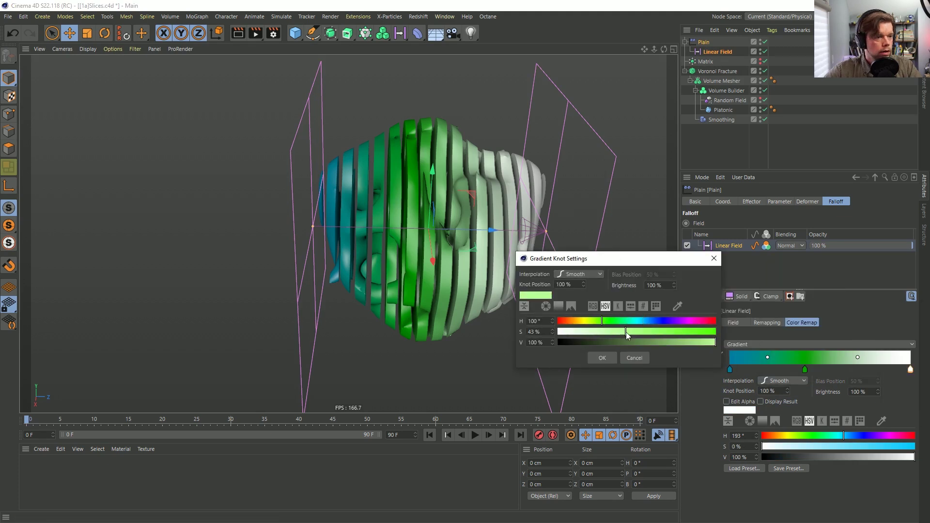
click(600, 358)
drag(804, 369, 857, 370)
Deselect the Linear Field and save the scene
alt+drag(449, 273, 325, 268)
scroll(325, 265, up, 6)
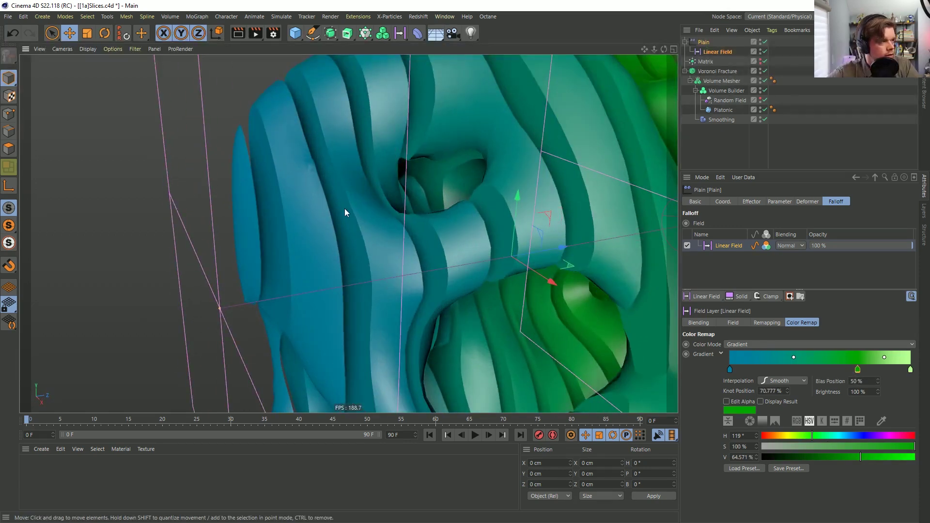
alt+drag(339, 204, 310, 223)
alt+right_drag(360, 202, 326, 241)
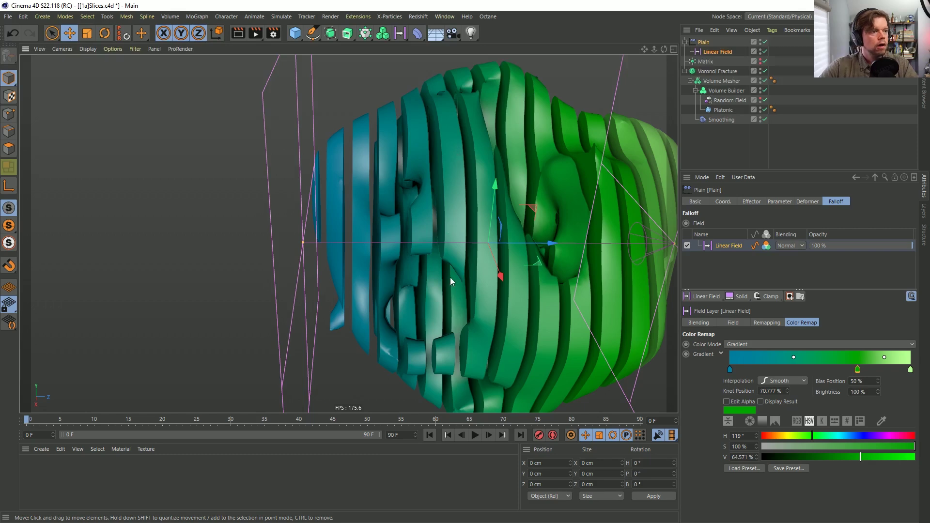
mouse_move(625, 193)
alt+mouse_down()
mouse_move(537, 209)
mouse_move(639, 189)
alt+mouse_up()
click(743, 151)
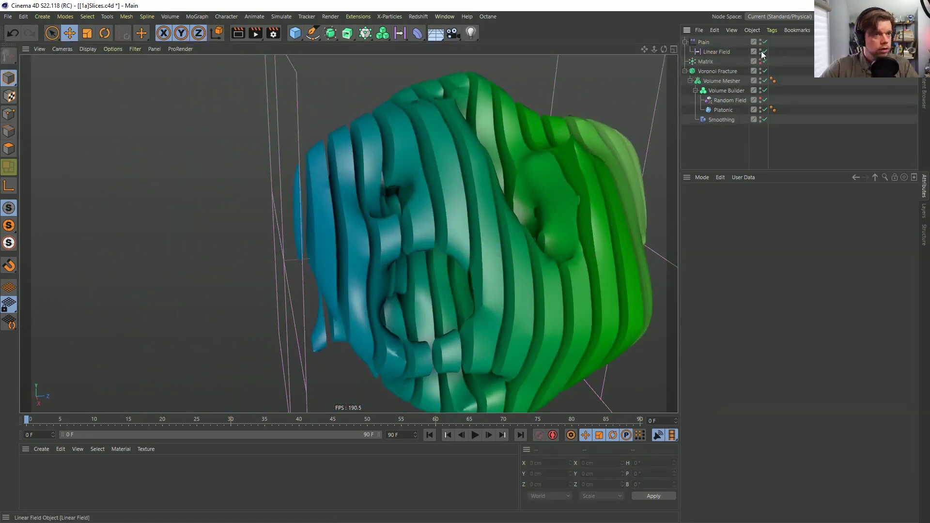
alt+drag(532, 194, 412, 208)
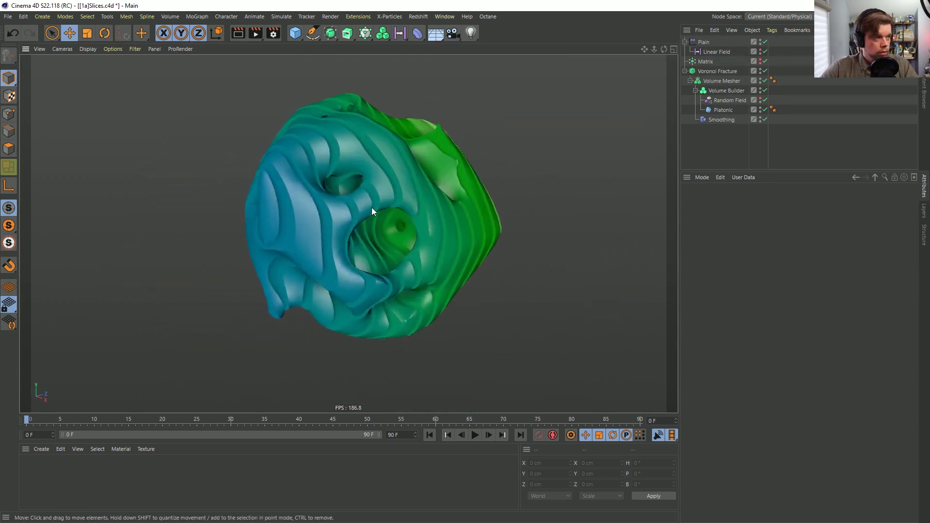
key(ctrl+s)
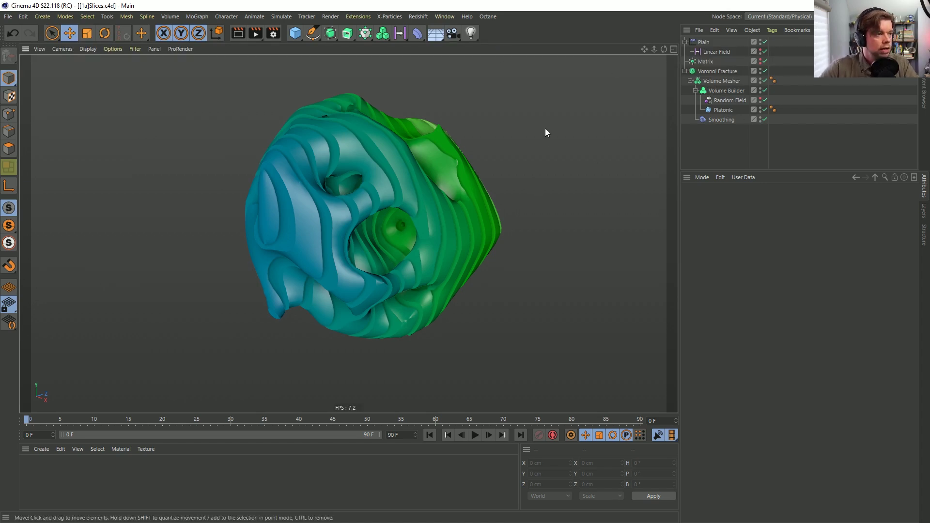
Add a MoText object and set its text to "C4D"
click(295, 33)
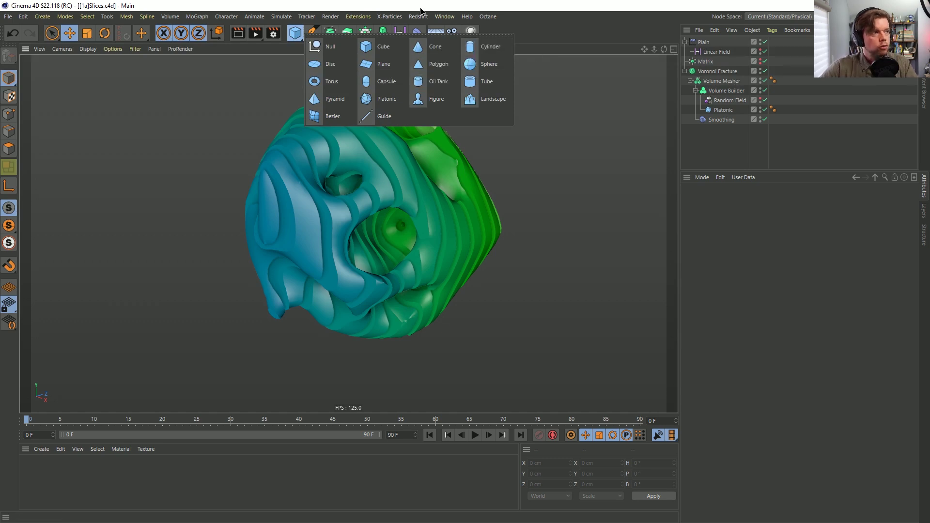
click(367, 33)
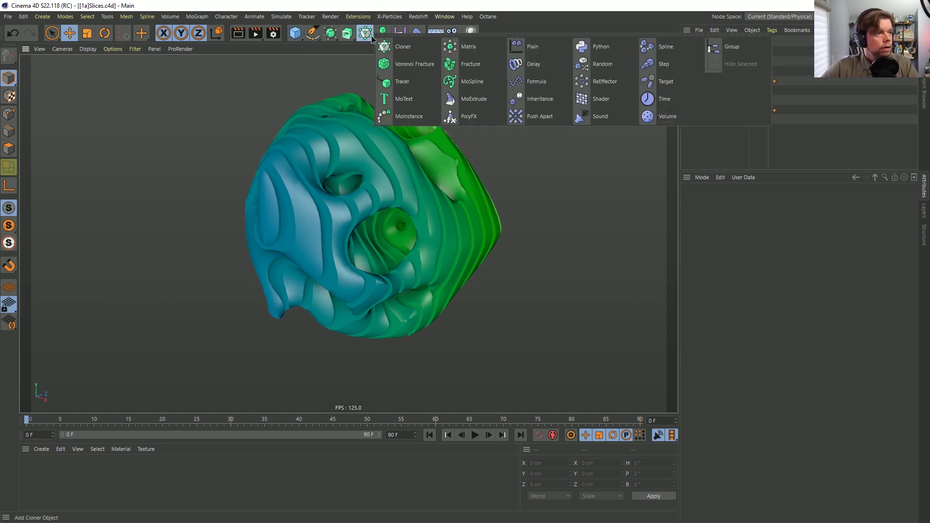
click(429, 98)
alt+drag(465, 207, 525, 242)
scroll(525, 243, down, 2)
alt+middle_drag(525, 243, 440, 258)
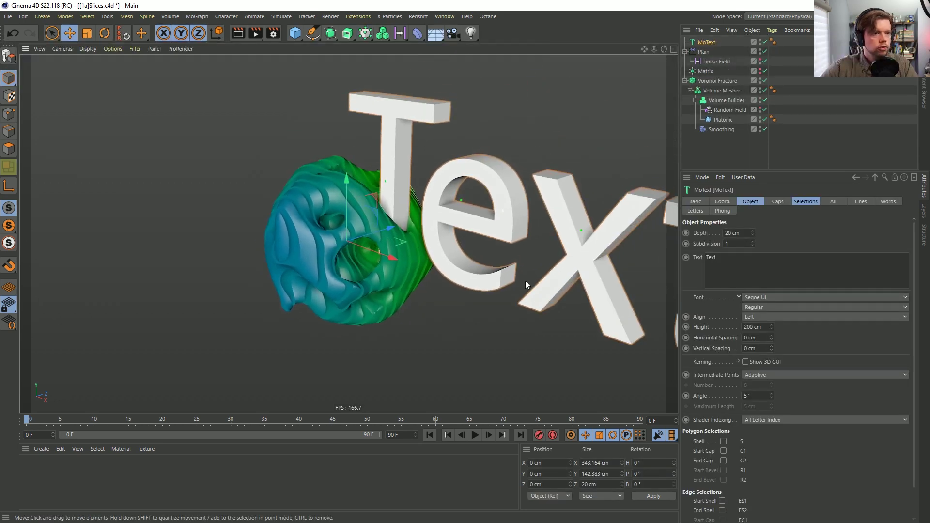
drag(753, 263, 586, 248)
text(C)
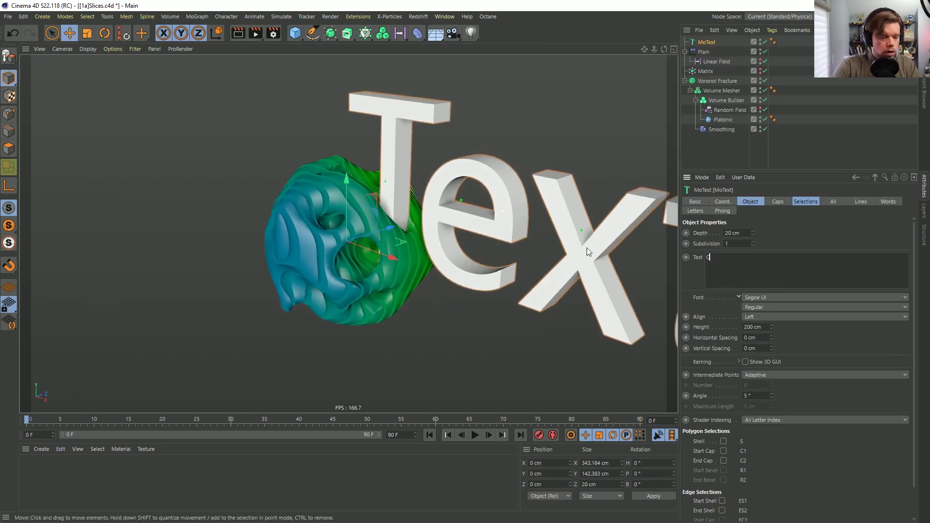
text(4D)
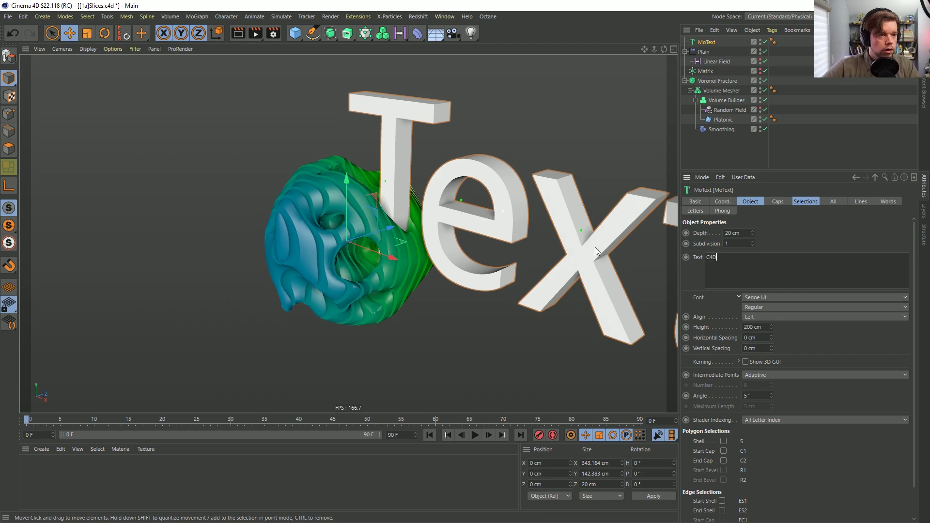
Set the MoText font to Impact
click(762, 296)
scroll(801, 293, up, 5)
scroll(801, 292, up, 15)
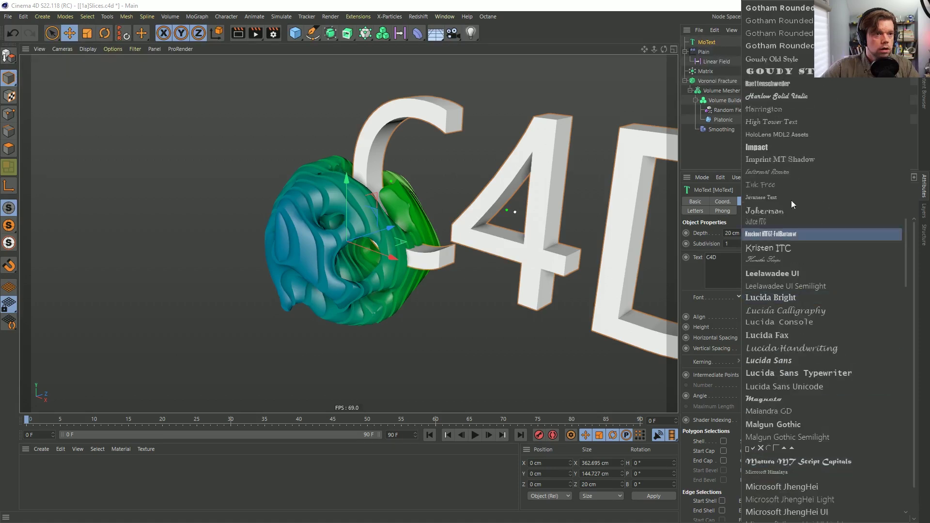
click(765, 147)
Scale the C4D text down uniformly to about 170 cm wide
alt+drag(577, 184, 496, 233)
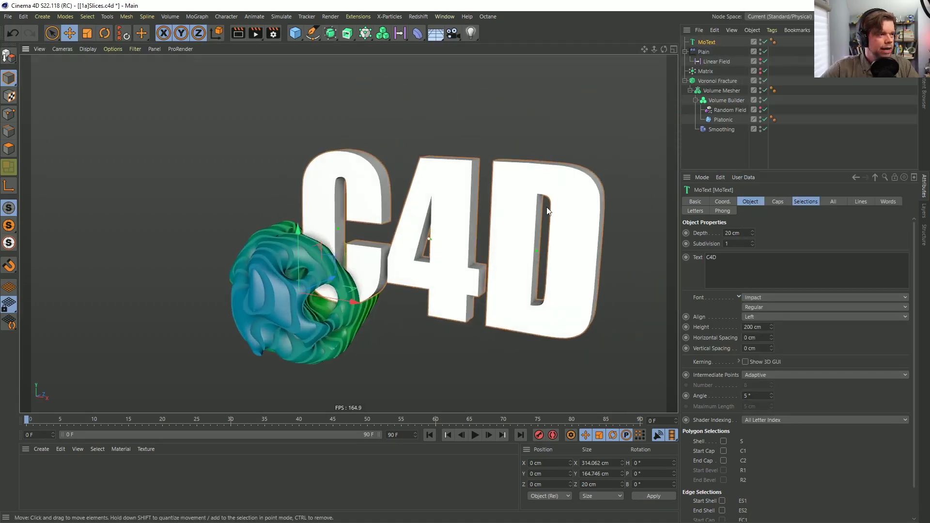
key(t)
drag(562, 140, 390, 206)
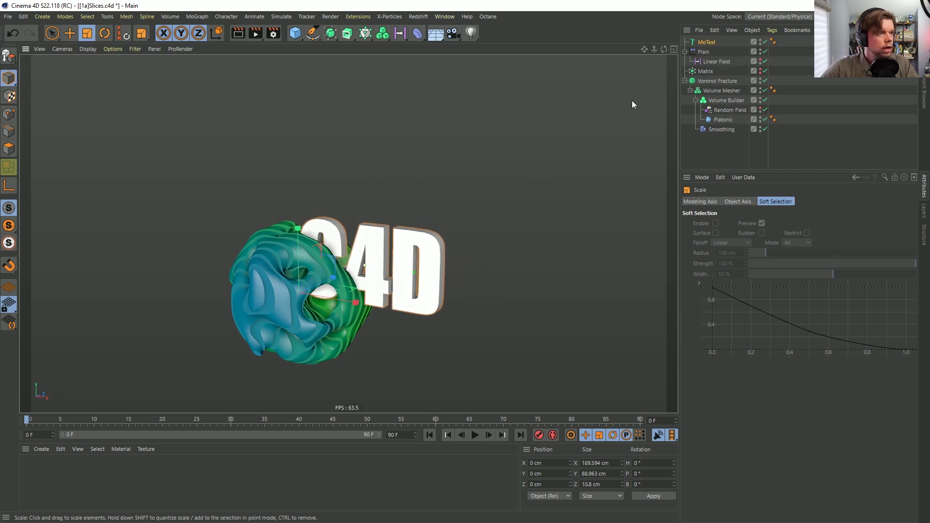
Set the extrusion depth of the C4D MoText to 44 cm
click(703, 43)
double_click(744, 234)
text(44)
key(Return)
alt+drag(351, 255, 399, 258)
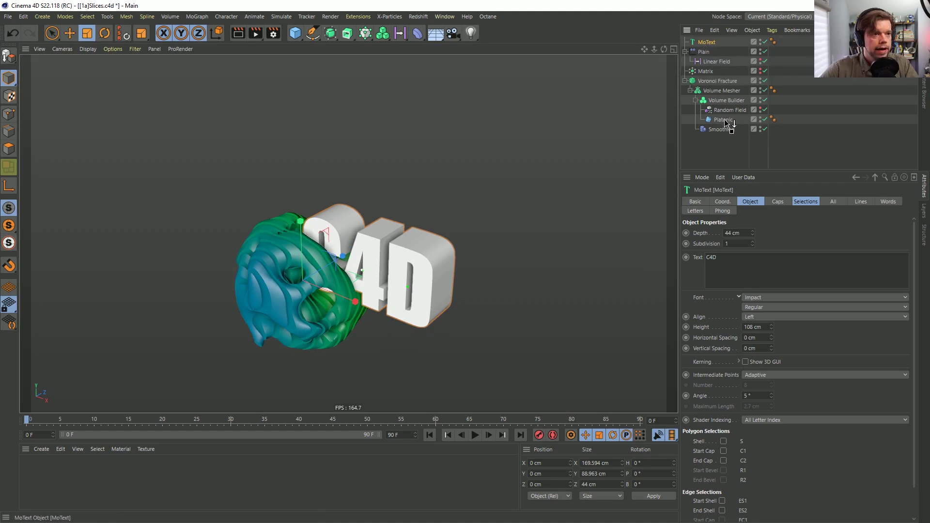
Replace the Platonic inside the Volume Builder with the MoText and disable the Platonic
drag(732, 120, 722, 157)
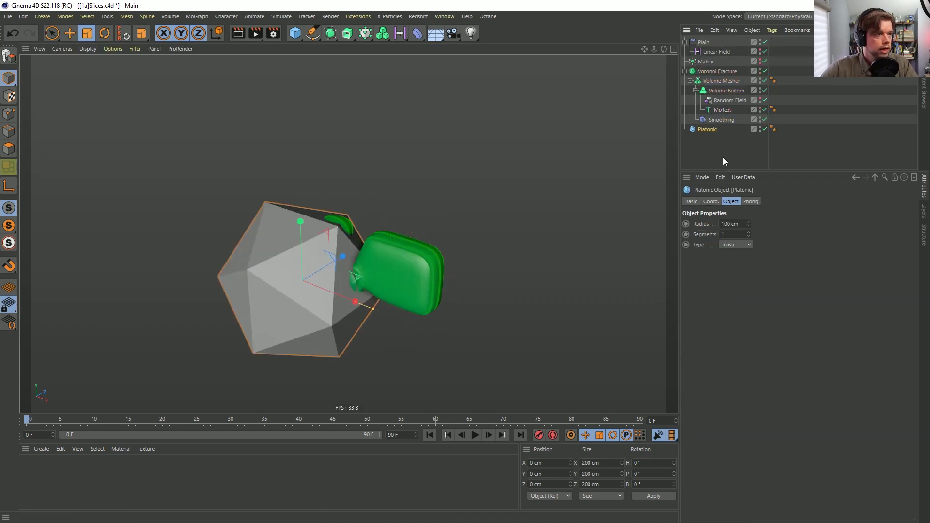
click(764, 129)
alt+drag(389, 268, 412, 283)
Play the animation briefly to check the fractured text, and return to the first frame
click(474, 434)
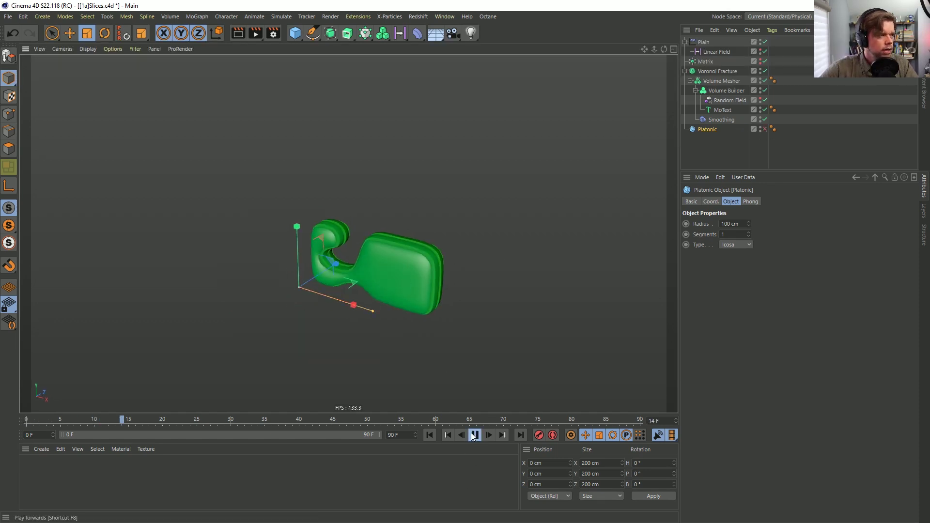
click(475, 434)
click(429, 434)
Reorder the Volume Builder's object list so the Random Field sits above the MoText
click(728, 91)
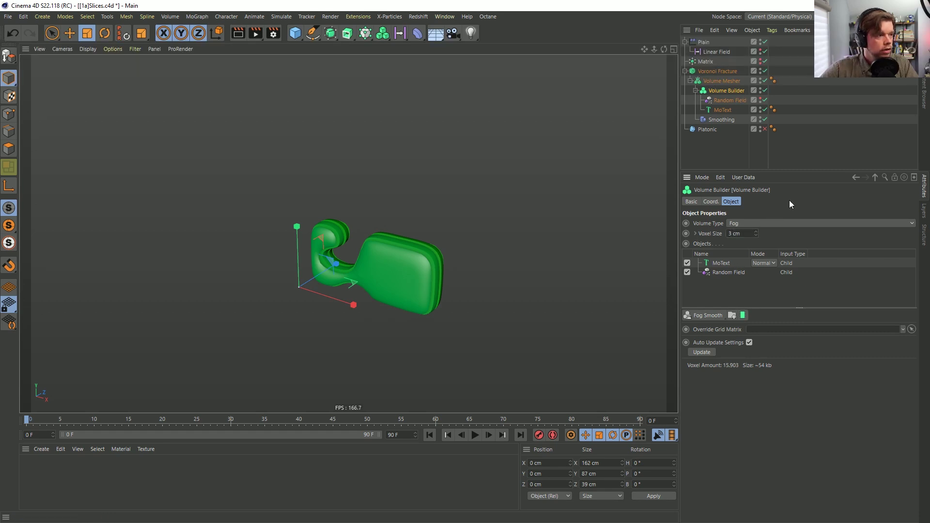
alt+drag(394, 280, 379, 263)
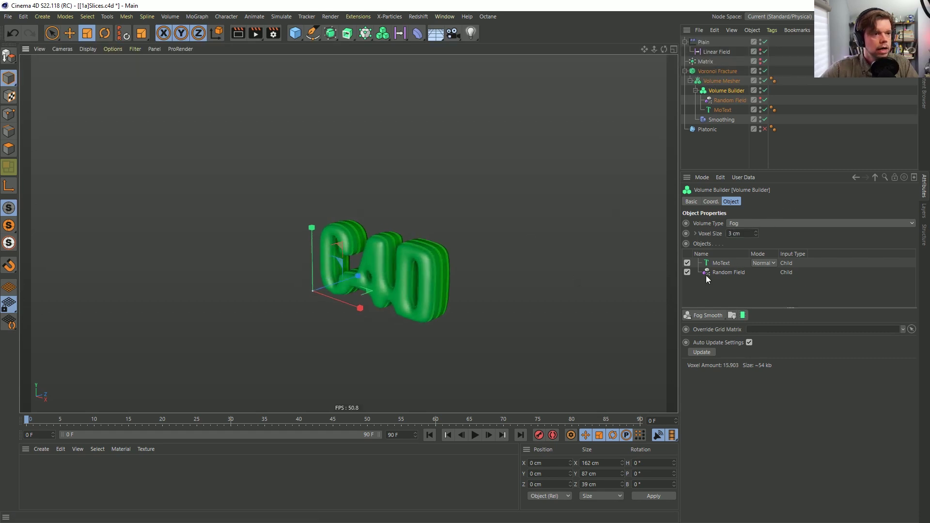
drag(720, 263, 722, 271)
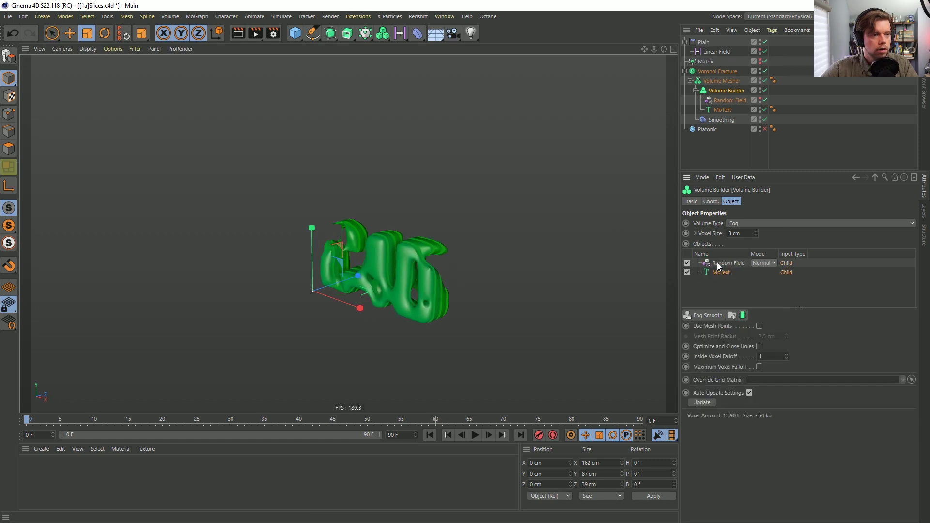
click(719, 262)
click(763, 263)
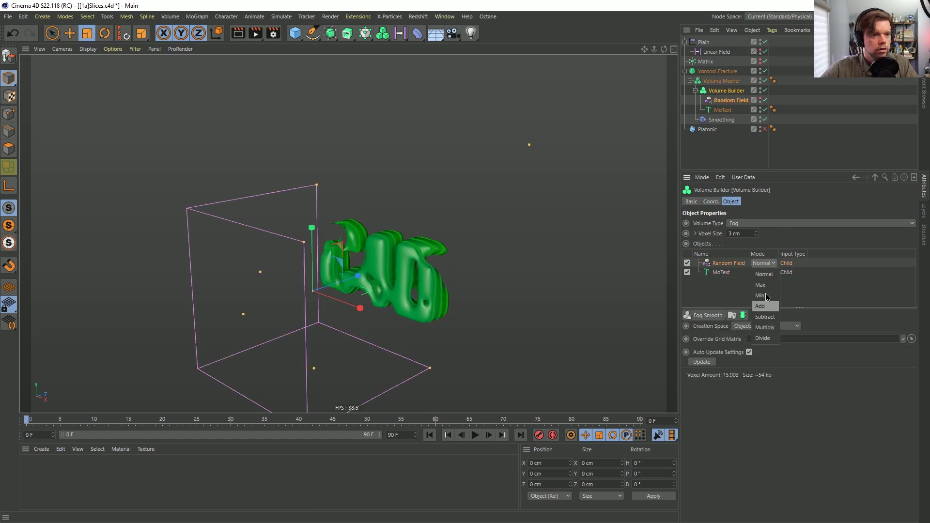
click(770, 263)
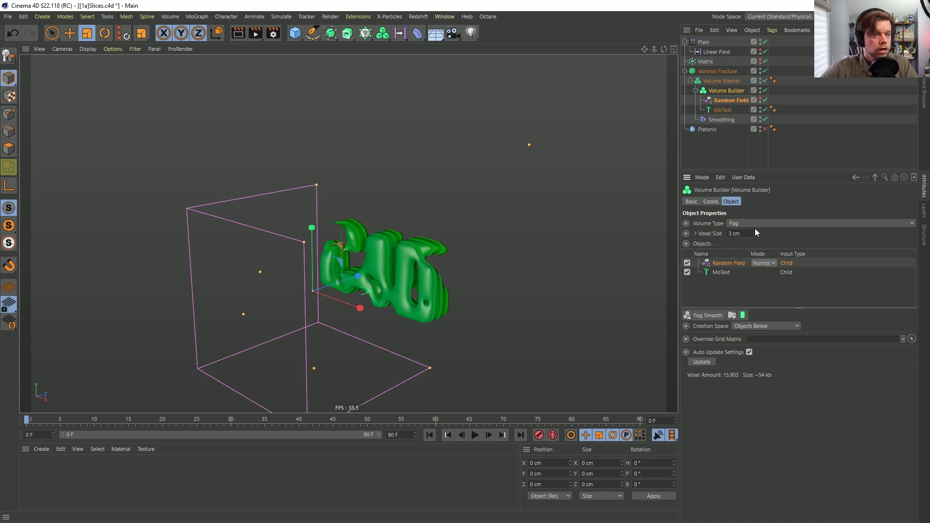
click(765, 264)
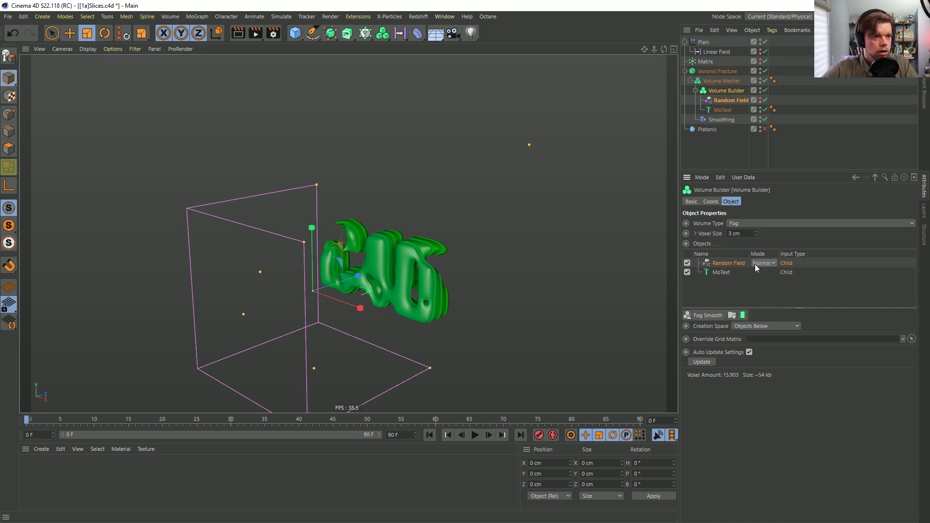
Move the Plain effector's Linear Field along Z to about 24 cm so its gradient spans the text slices
mouse_move(407, 266)
alt+mouse_down()
mouse_move(488, 257)
mouse_move(399, 272)
alt+mouse_up()
alt+right_drag(400, 272, 451, 256)
alt+drag(451, 257, 336, 260)
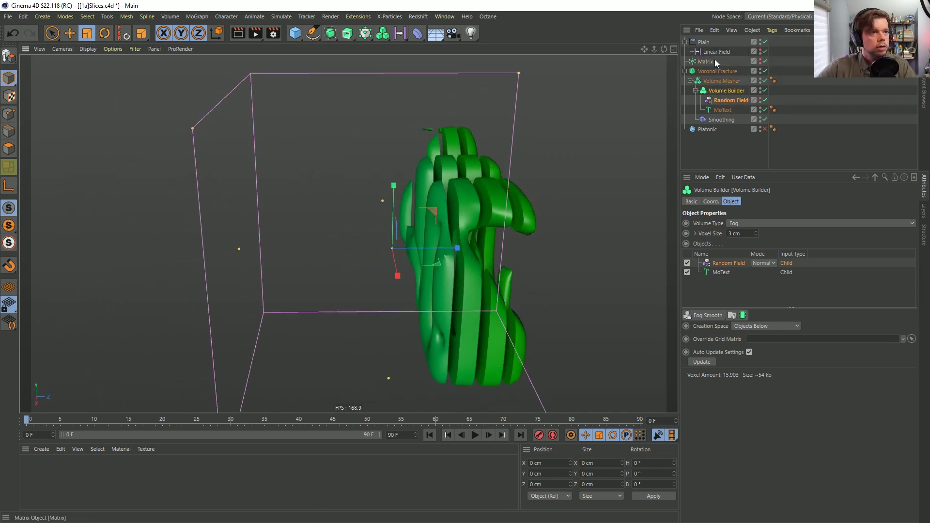
click(711, 61)
click(710, 52)
drag(552, 168, 335, 285)
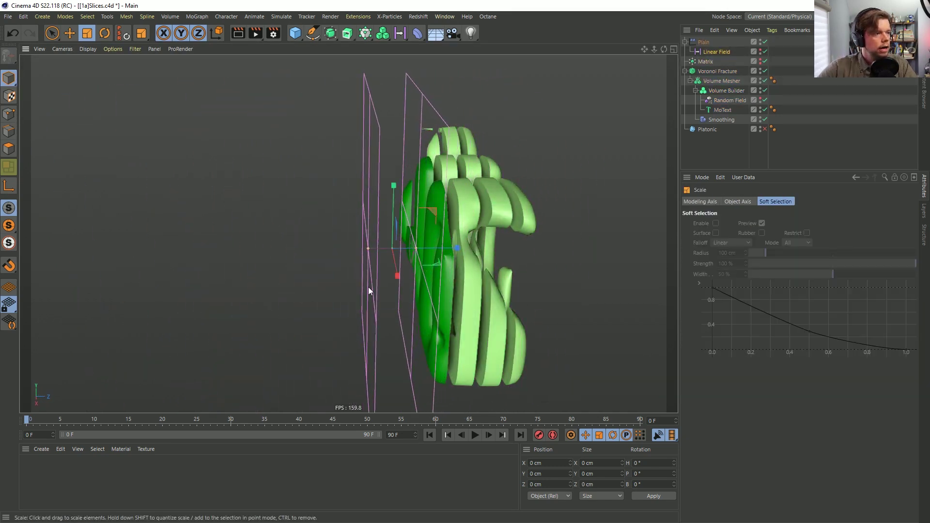
key(e)
drag(467, 247, 465, 281)
Play the animation with nothing selected to examine the sliced text from several angles, and return to the first frame
click(475, 435)
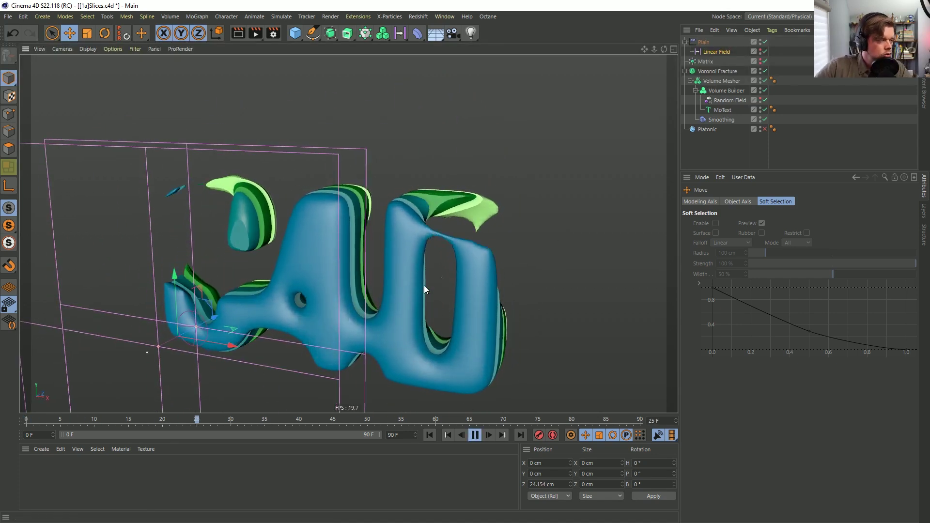
alt+drag(311, 254, 329, 267)
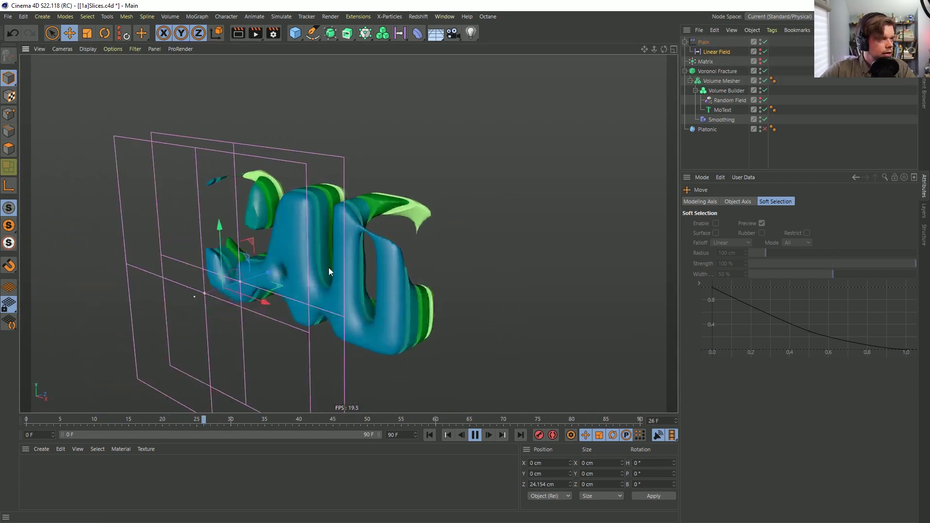
click(857, 130)
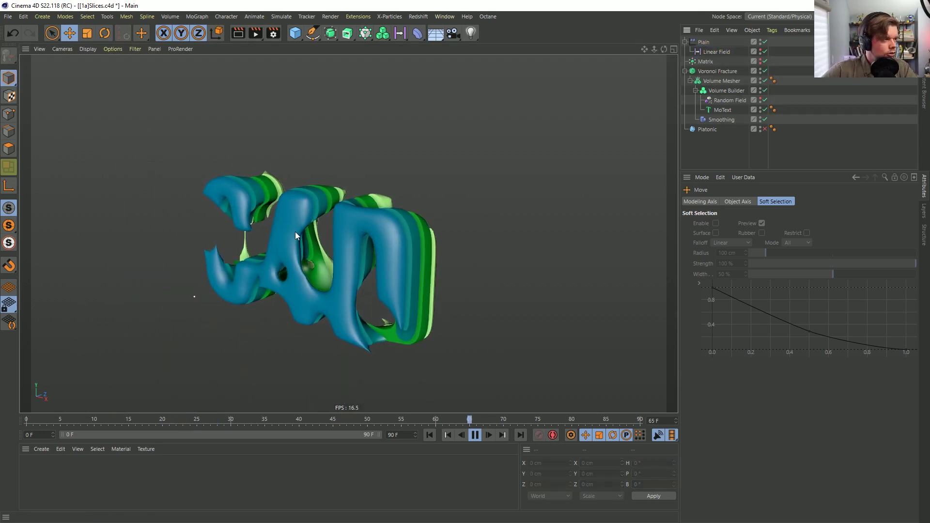
alt+drag(288, 251, 356, 254)
click(474, 435)
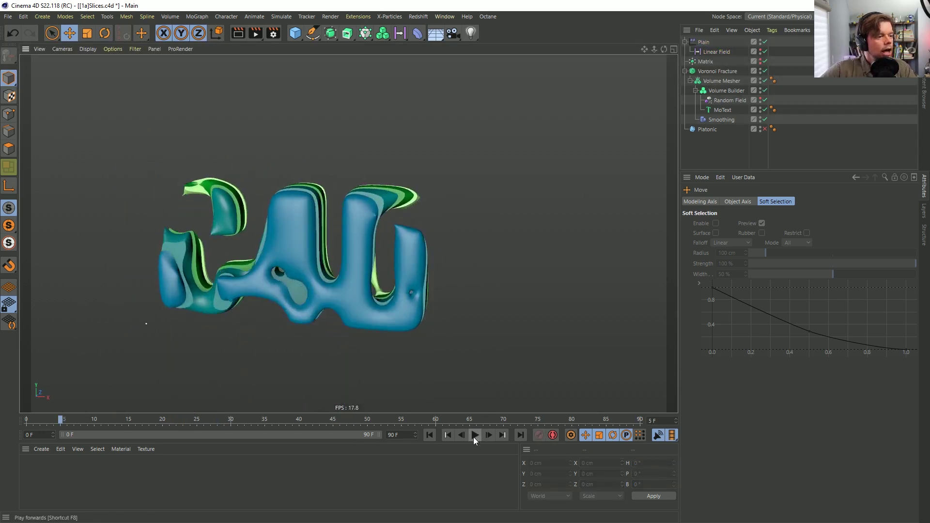
click(428, 434)
Save the scene under the new file name [1b]Slices.c4d
key(ctrl+shift+s)
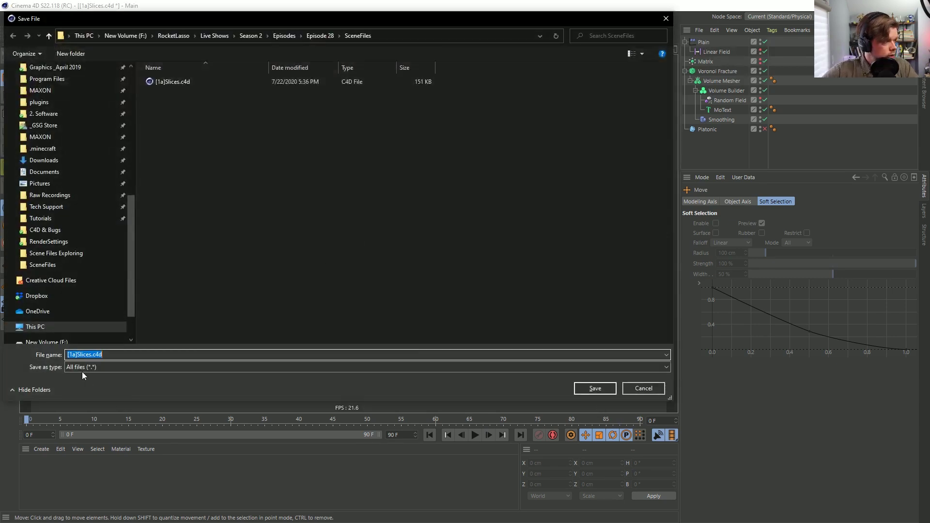
click(75, 355)
key(BackSpace)
text(b)
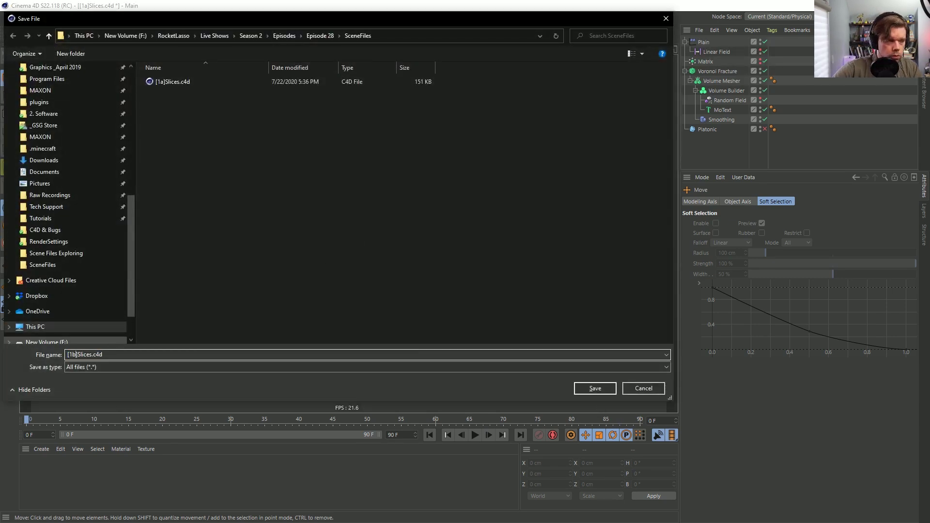
key(Return)
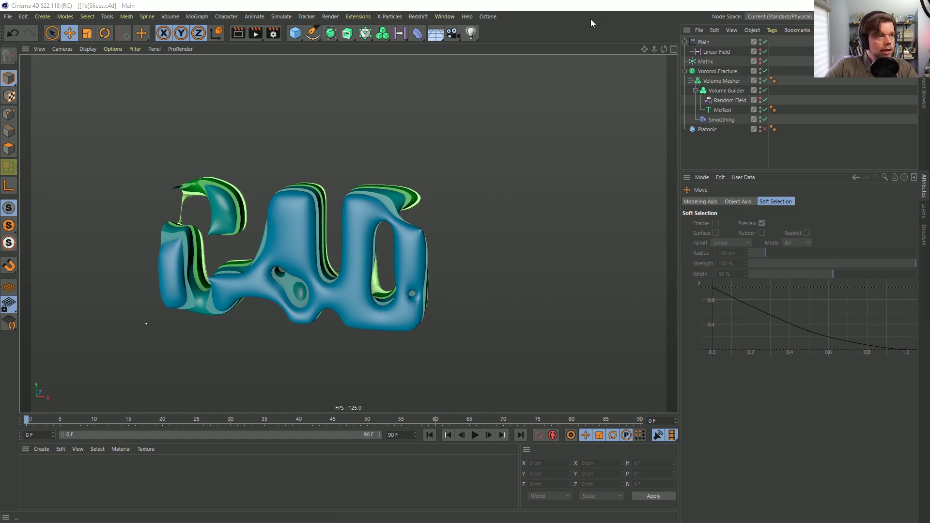
Create a new empty scene
alt+drag(396, 239, 370, 237)
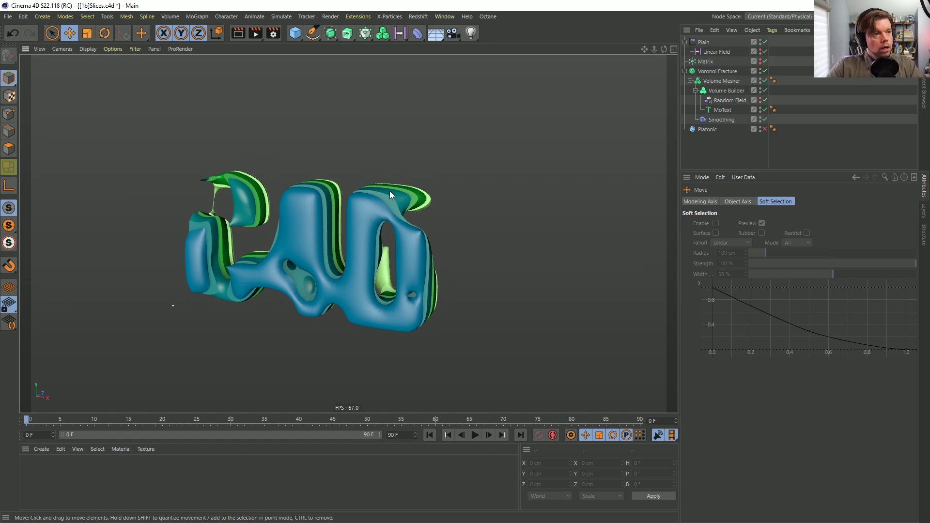
key(ctrl+n)
click(295, 33)
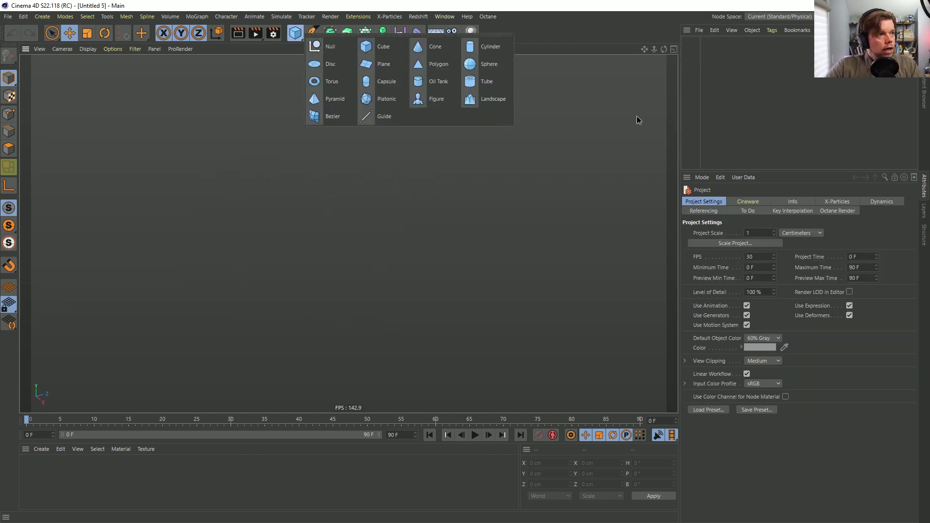
Show the Sports Items folder of the preset library in an enlarged Content Browser
click(923, 92)
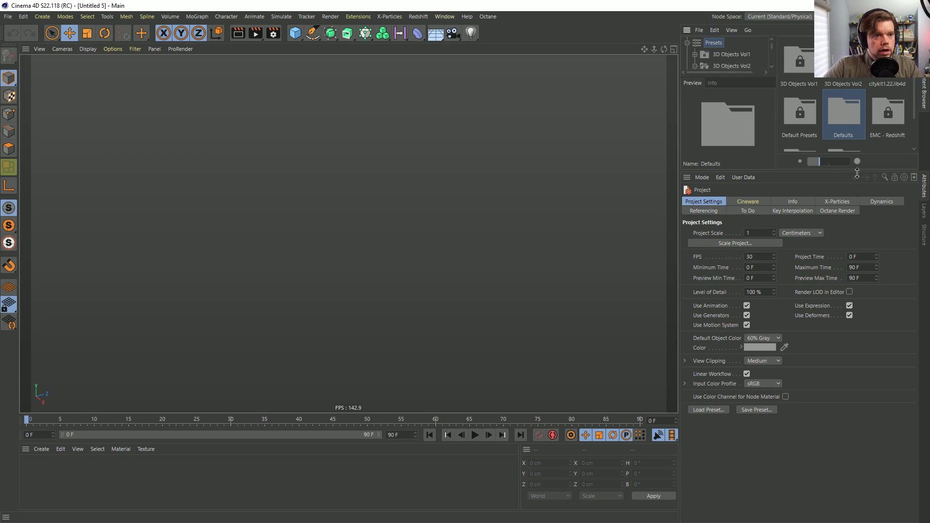
drag(858, 171, 847, 300)
scroll(743, 139, down, 6)
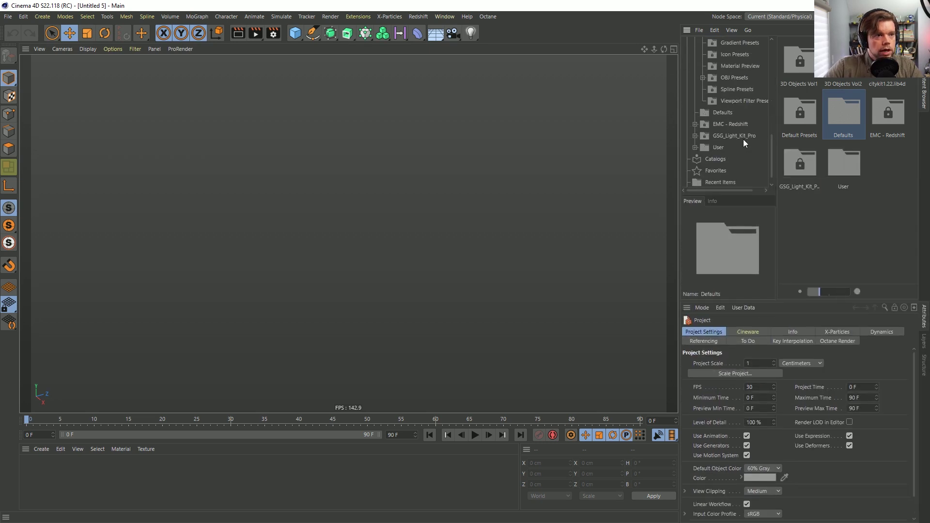
scroll(741, 104, up, 5)
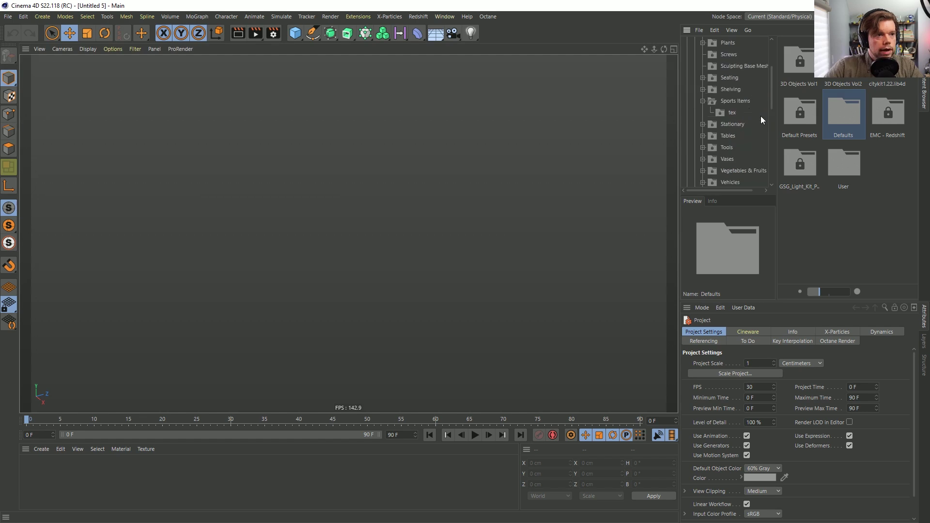
click(729, 101)
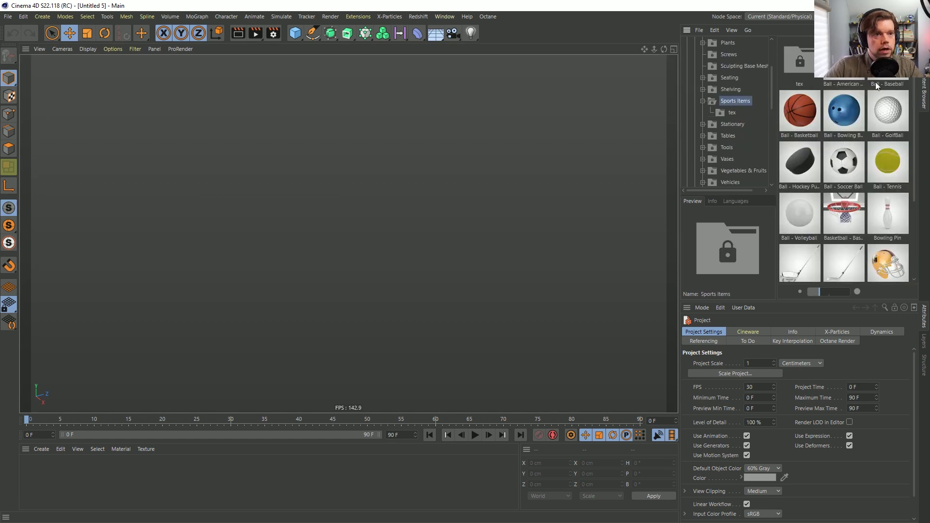
Add the Ball - Baseball preset to the scene and reset its position and rotation to zero
drag(887, 66, 478, 243)
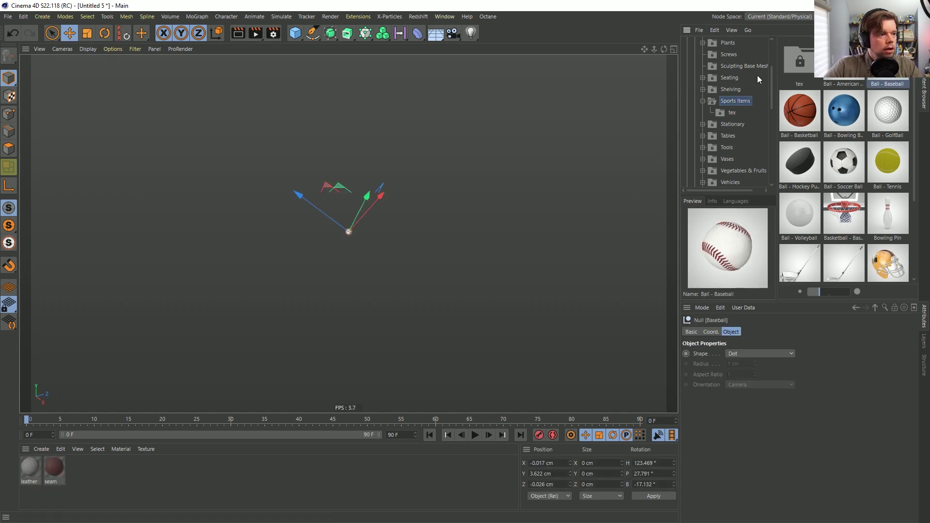
click(923, 37)
click(129, 35)
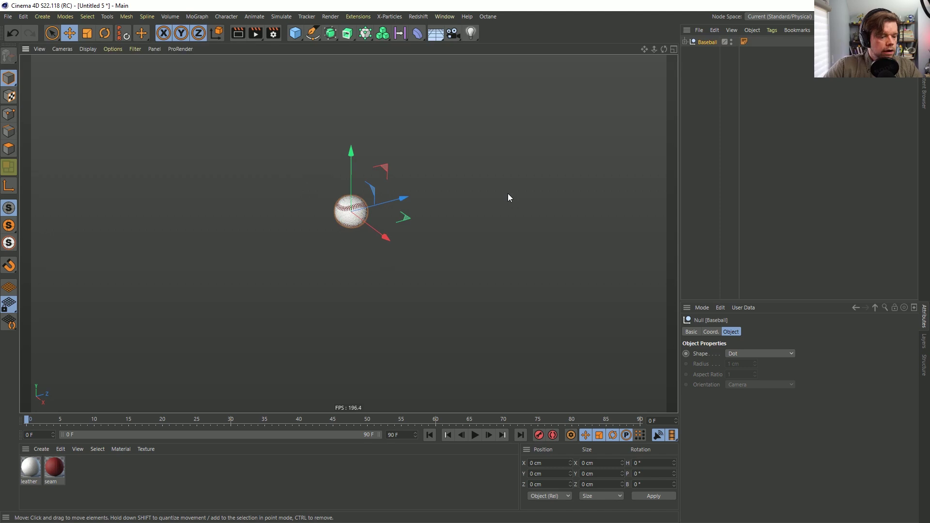
Add a Rigid Body tag to the Baseball and enlarge the area showing its settings
alt+right_drag(351, 205, 557, 199)
alt+right_drag(389, 244, 247, 290)
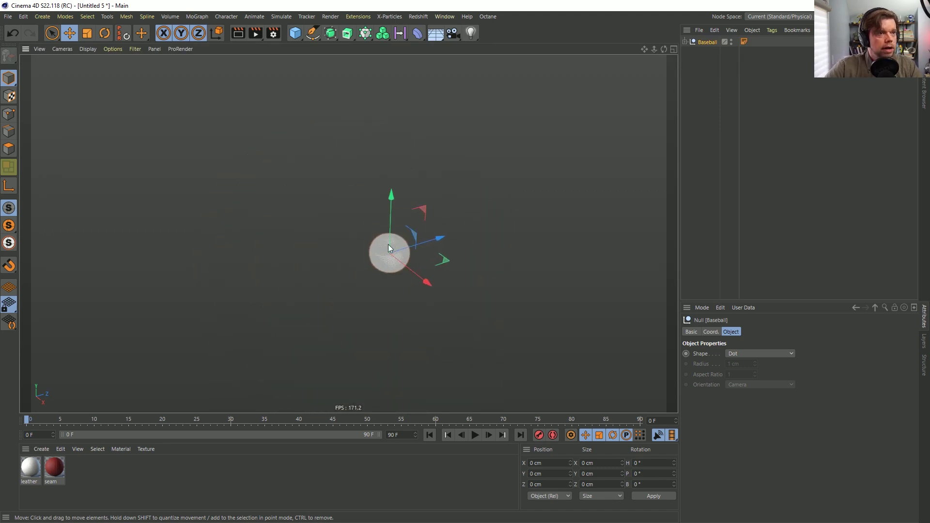
right_click(694, 42)
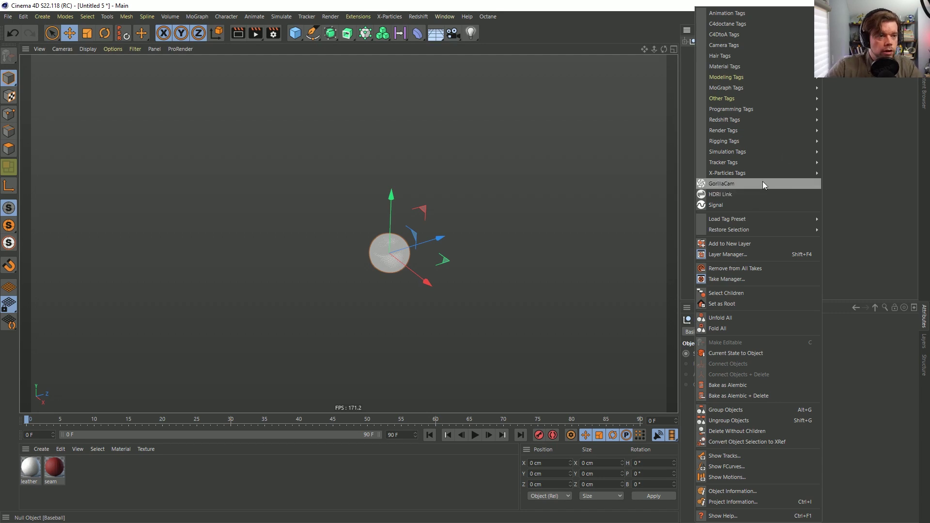
mouse_move(748, 156)
click(842, 152)
drag(774, 301, 772, 186)
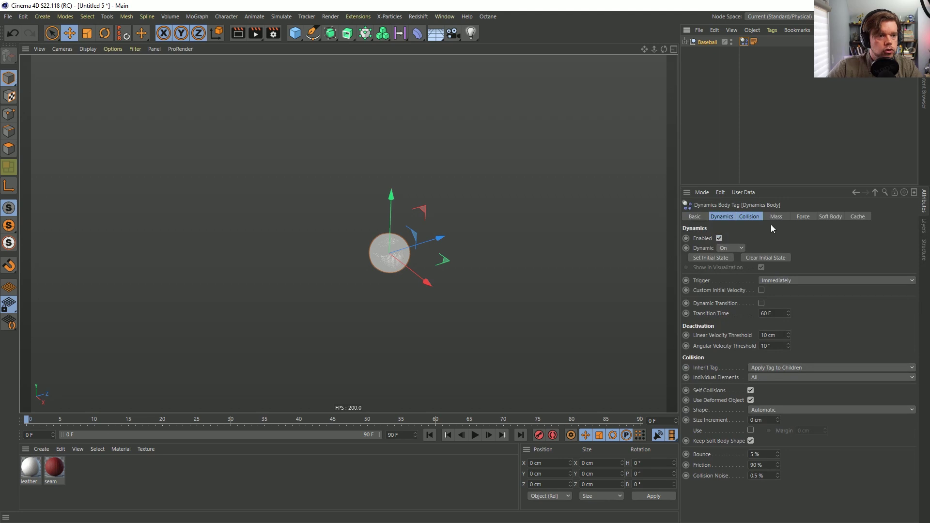
Set the baseball's collision inheritance to Compound Collision Shape and its collision shape to Ellipsoid
click(775, 217)
click(748, 216)
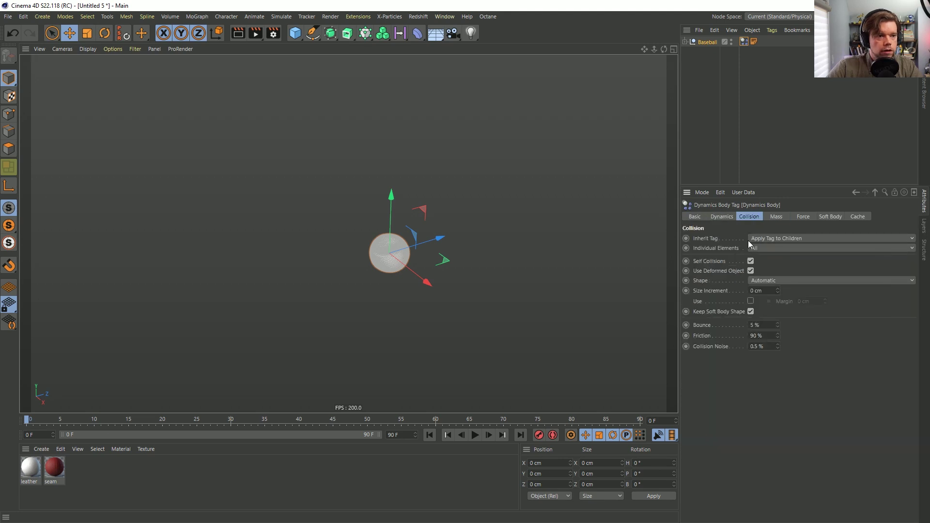
click(758, 239)
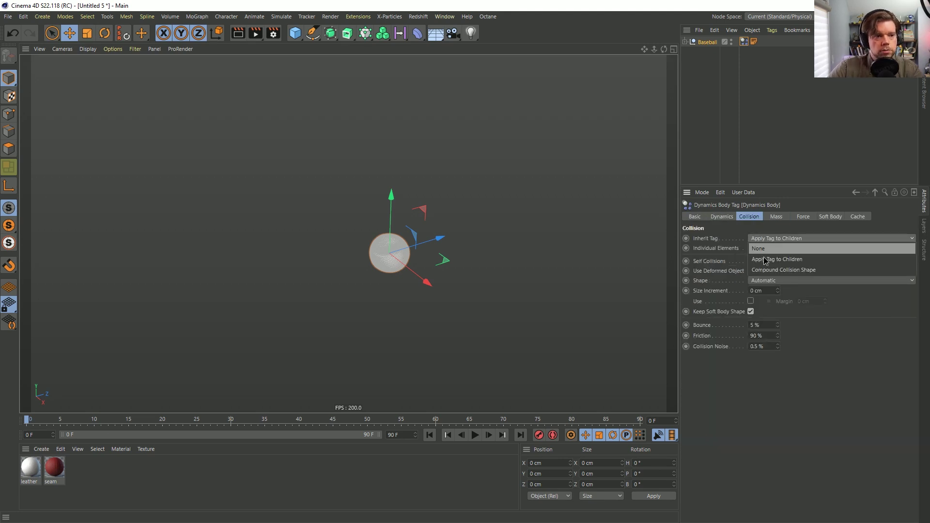
click(774, 270)
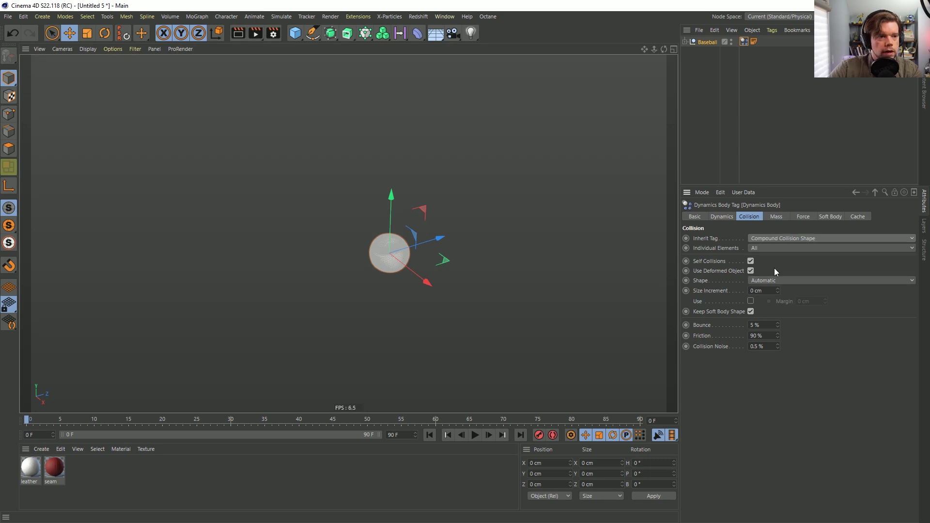
click(773, 281)
click(774, 322)
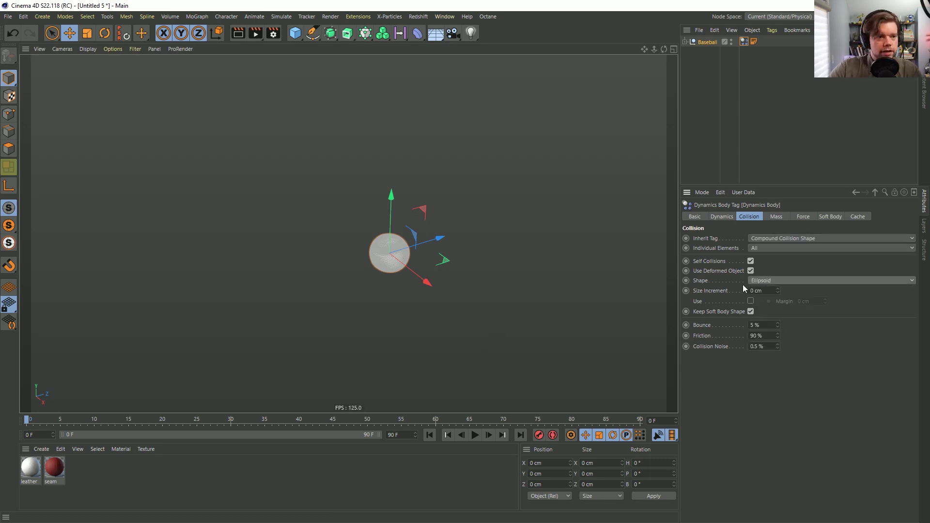
Add a Floor, lower it to about -21 cm in Y beneath the baseball, and copy the baseball's dynamics tag onto it
click(434, 33)
drag(386, 196, 381, 288)
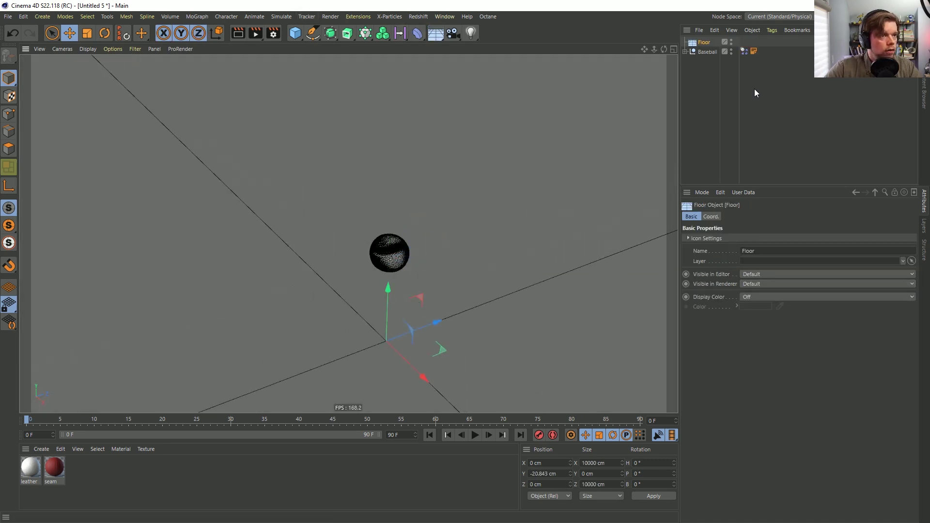
ctrl+drag(744, 52, 744, 43)
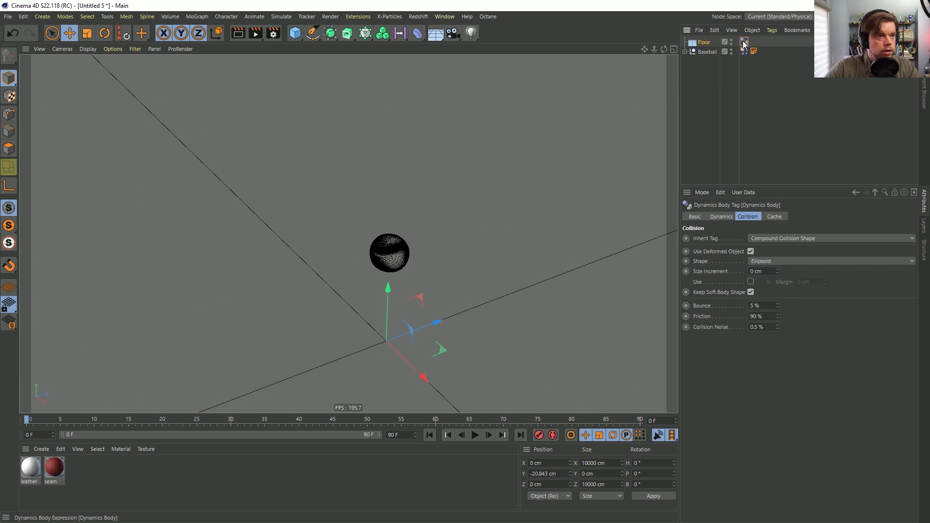
Play the simulation of the baseball dropping onto the floor and return to the first frame
click(475, 434)
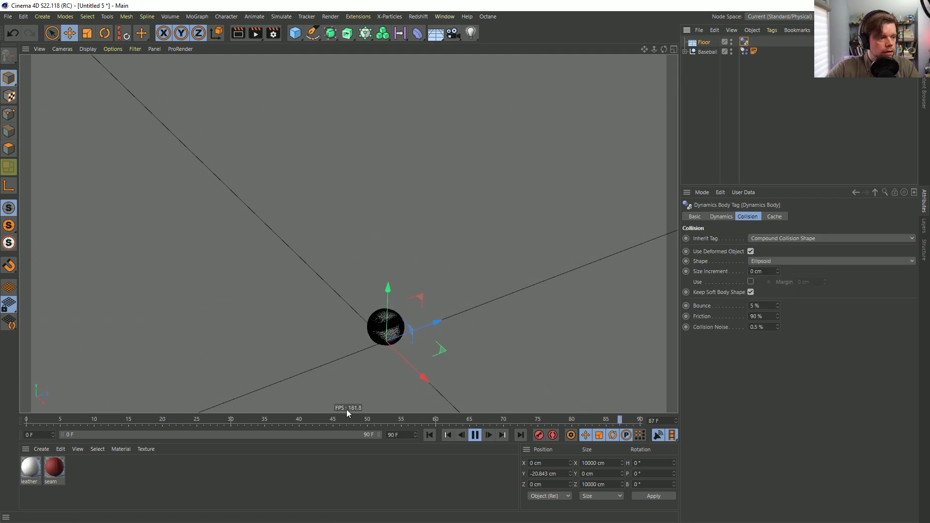
click(431, 433)
scroll(373, 326, down, 4)
Delete the Floor and set the viewport display to Gouraud Shading
click(703, 42)
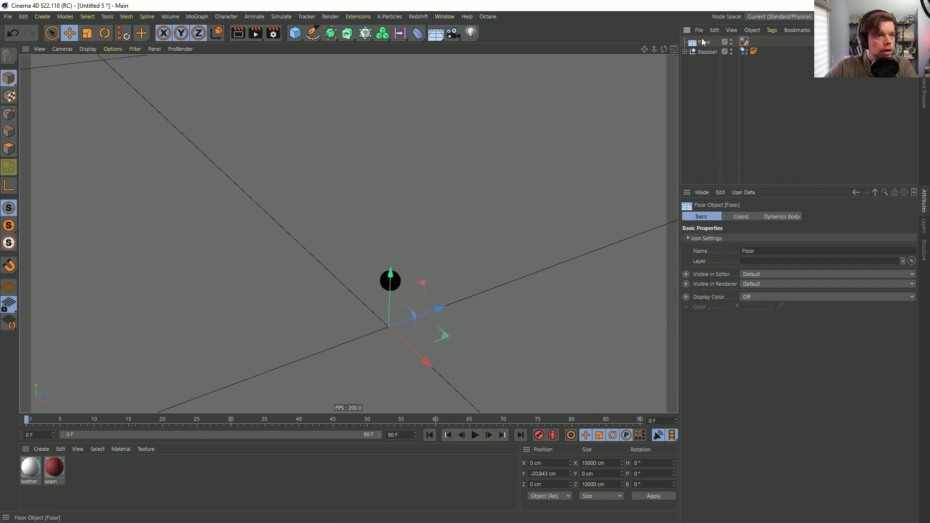
key(Delete)
key(n)
key(a)
mouse_move(393, 278)
alt+right_down()
mouse_move(513, 255)
mouse_move(586, 257)
mouse_move(427, 290)
alt+right_up()
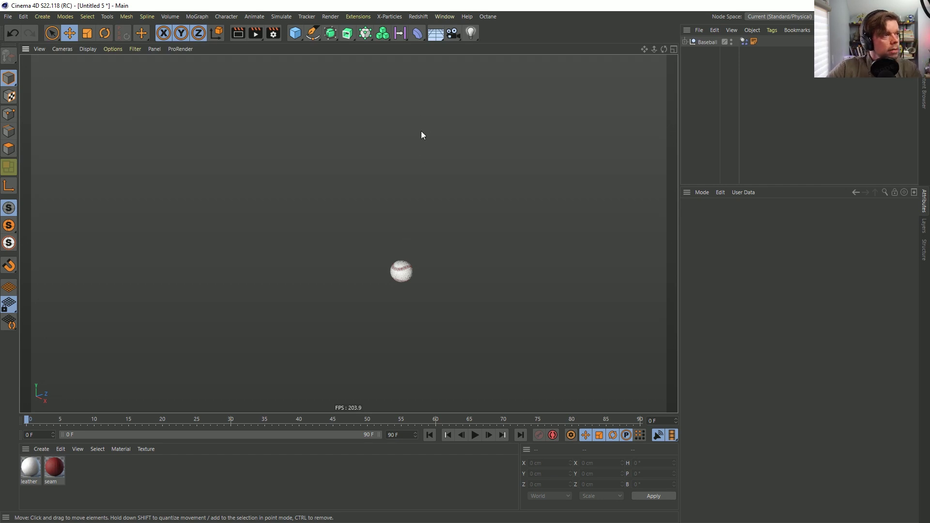
Add a default Cube around the baseball as a size reference and undo a trial move of the baseball
click(743, 42)
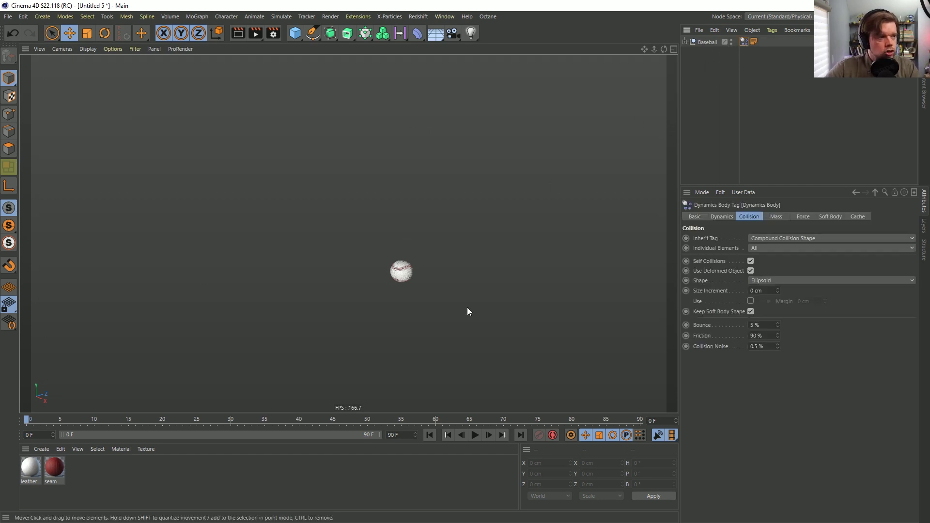
alt+right_drag(422, 279, 378, 289)
alt+middle_drag(379, 290, 378, 321)
alt+drag(377, 321, 437, 299)
alt+right_drag(437, 299, 385, 295)
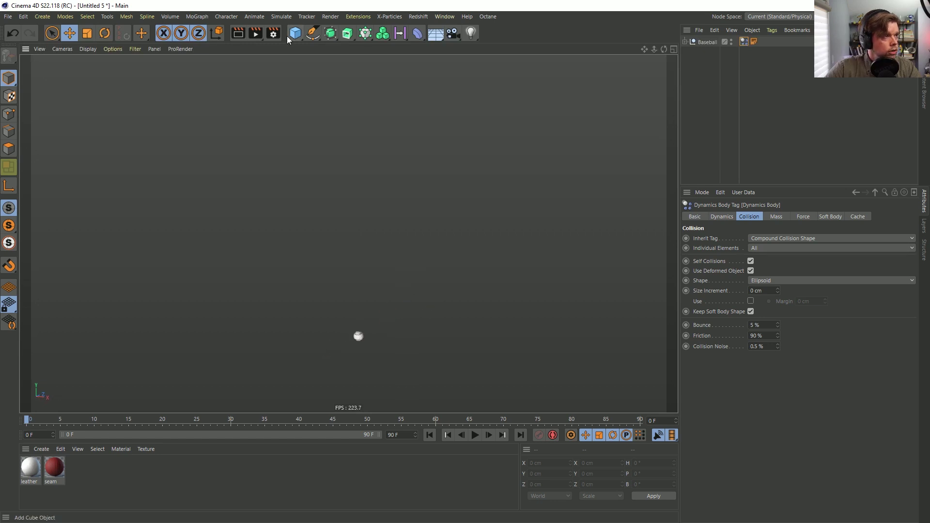
click(296, 34)
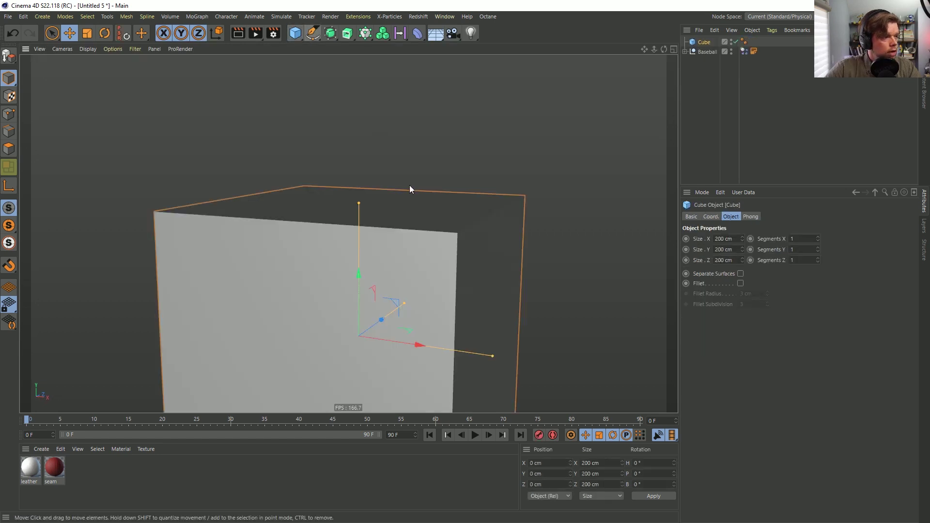
click(706, 52)
drag(522, 193, 92, 376)
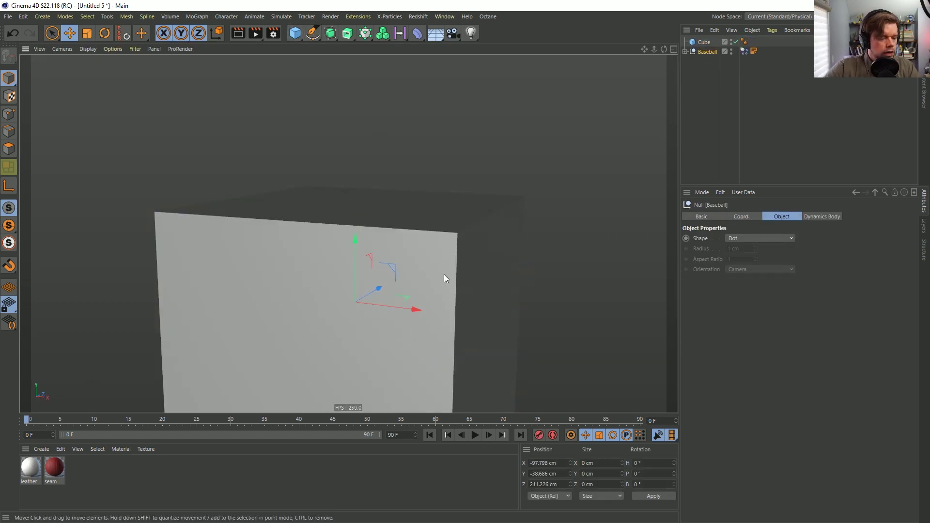
key(ctrl+z)
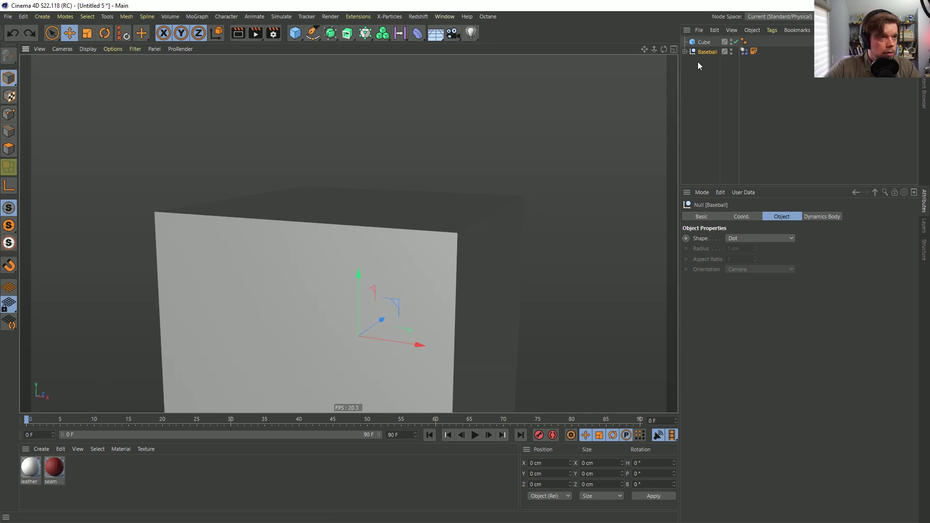
alt+right_drag(416, 233, 290, 293)
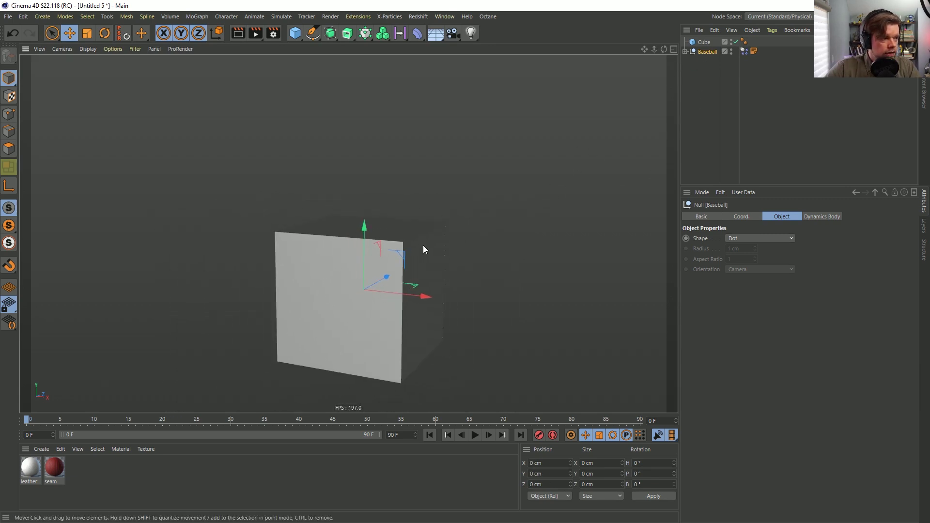
alt+drag(423, 245, 403, 272)
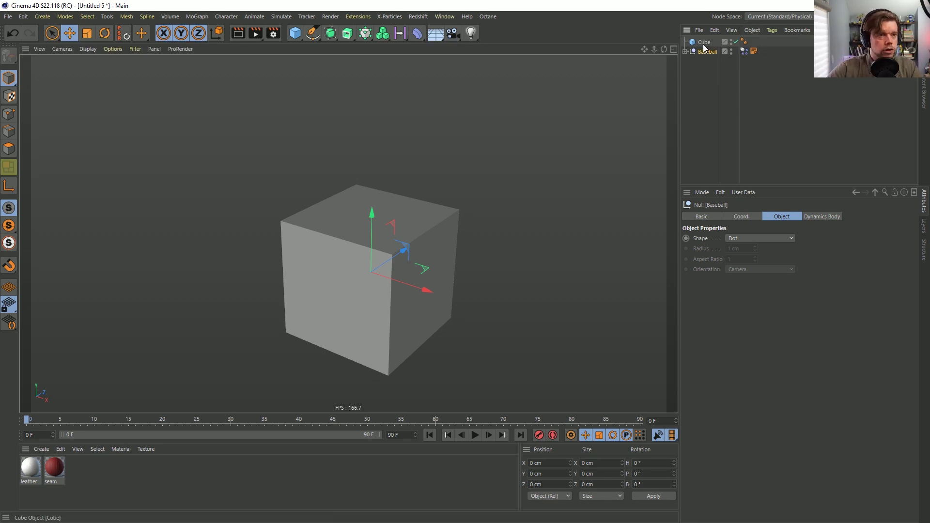
Try to scale the baseball against the cube, and delete the Cube
key(t)
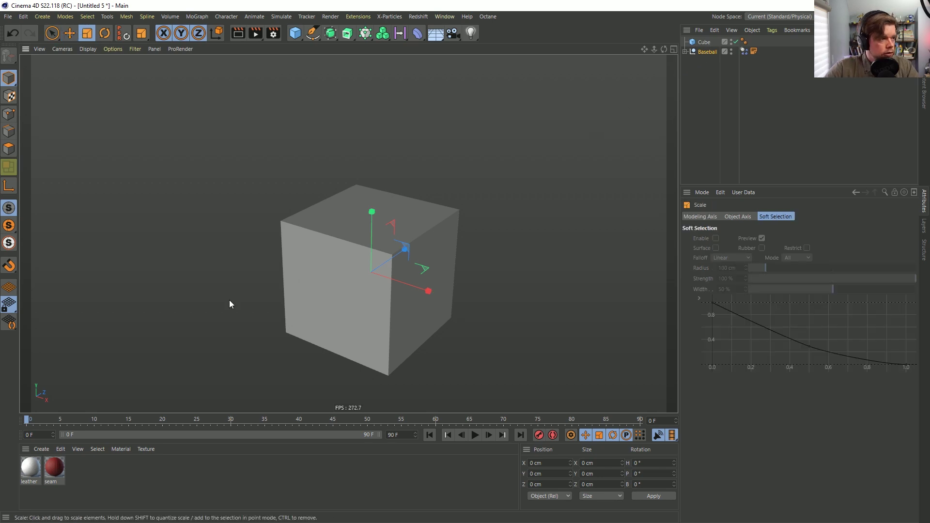
mouse_move(243, 306)
mouse_down()
mouse_move(322, 306)
mouse_move(257, 307)
mouse_up()
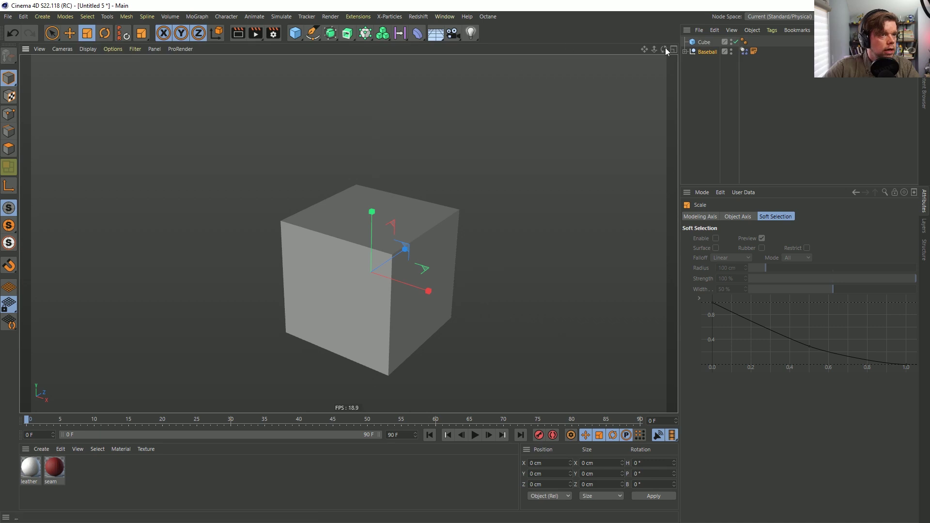
click(735, 41)
click(736, 42)
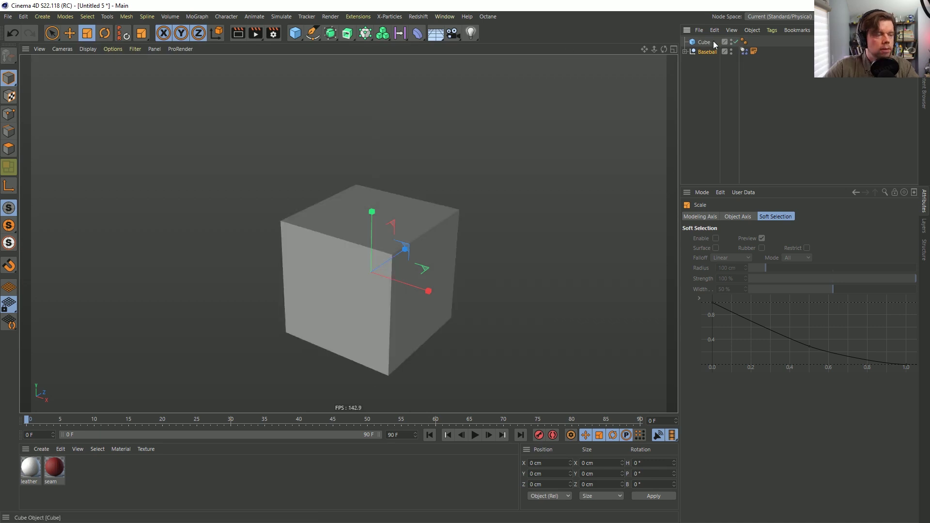
click(718, 42)
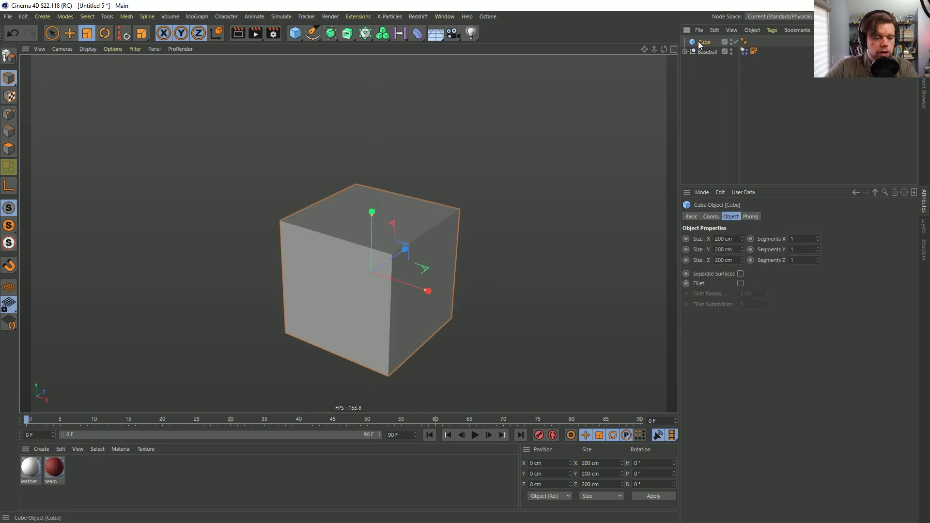
key(Delete)
Delete the orange tag from the Baseball null, keeping its Dynamics Body tag
click(702, 43)
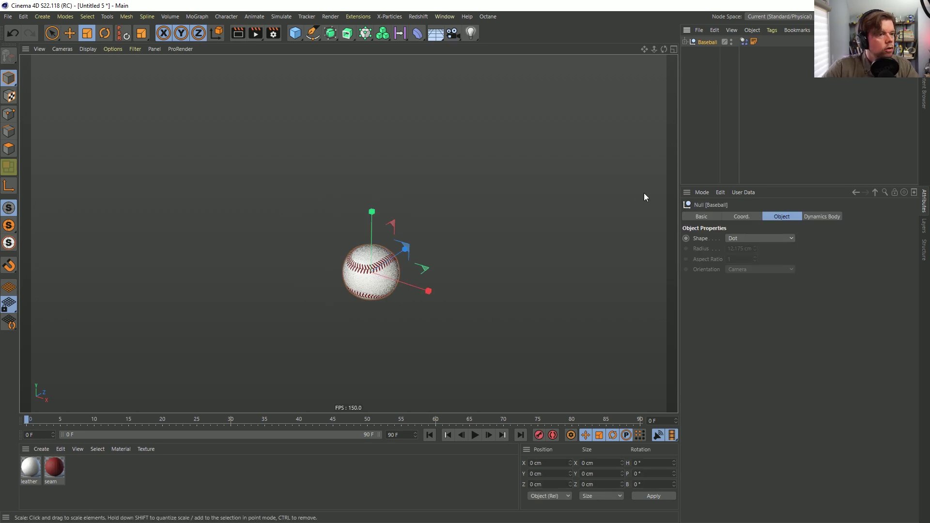
scroll(449, 272, down, 5)
alt+middle_drag(450, 272, 417, 325)
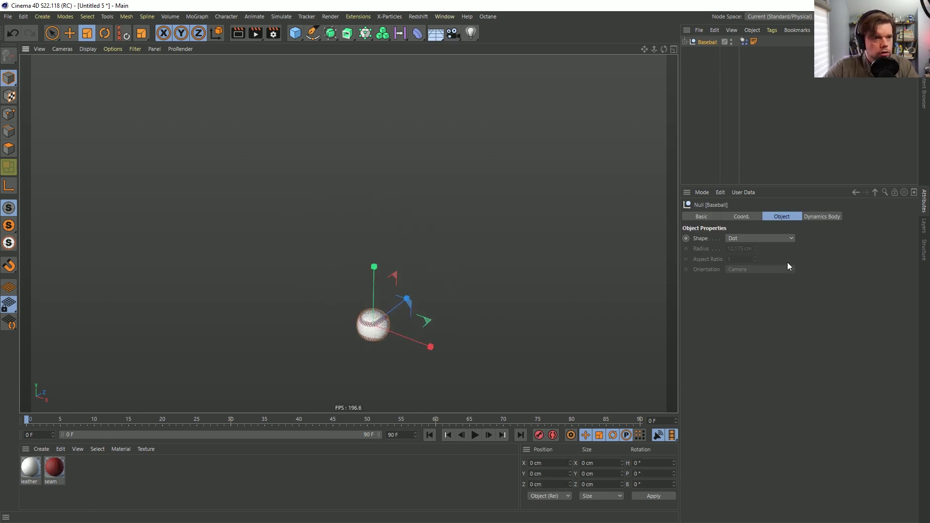
click(744, 42)
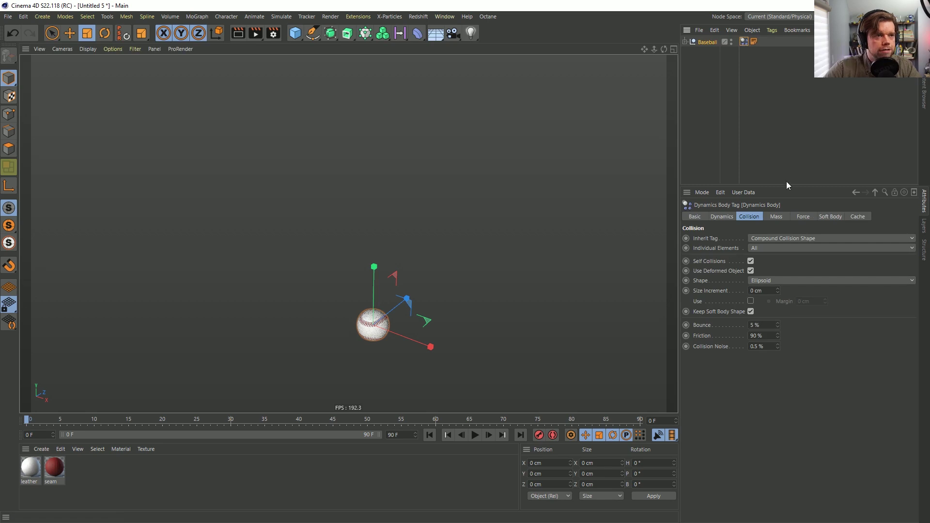
click(752, 42)
key(Delete)
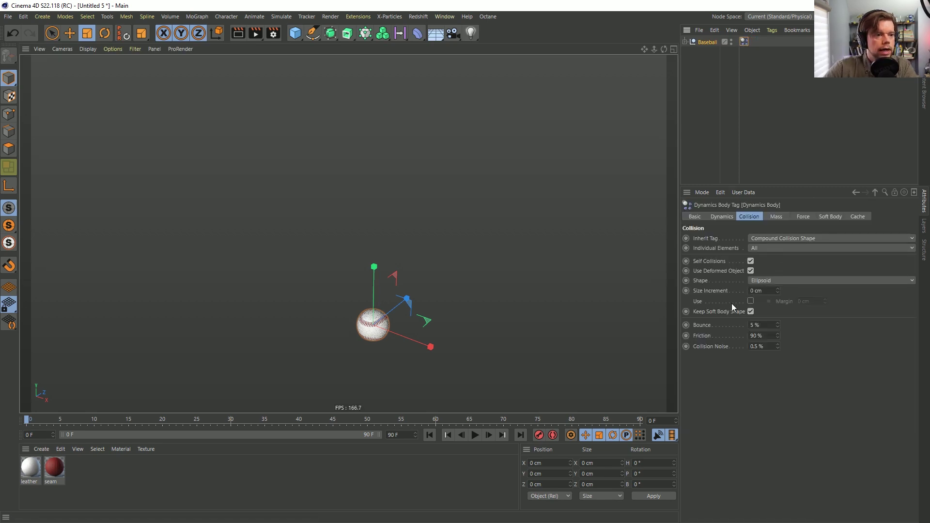
Enable Custom Initial Velocity for the baseball with an initial linear velocity of 555 cm in X and Y
click(724, 217)
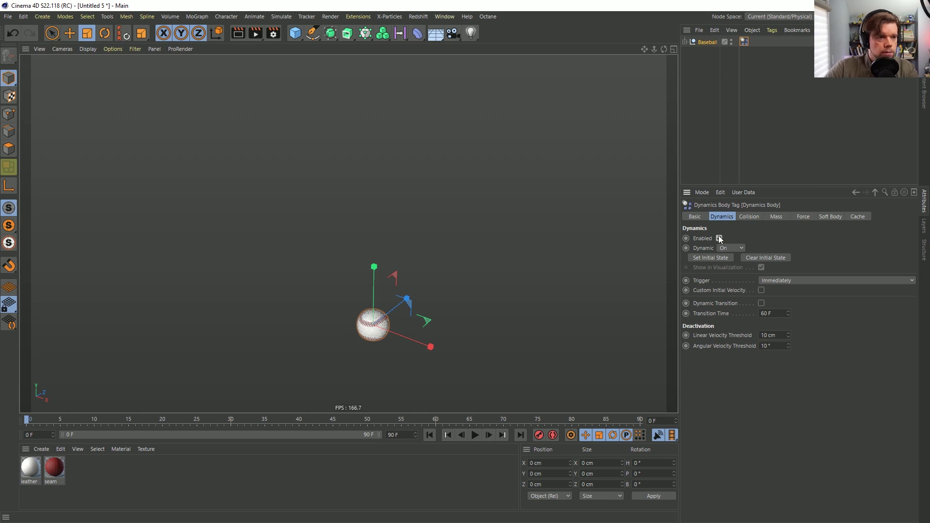
click(761, 289)
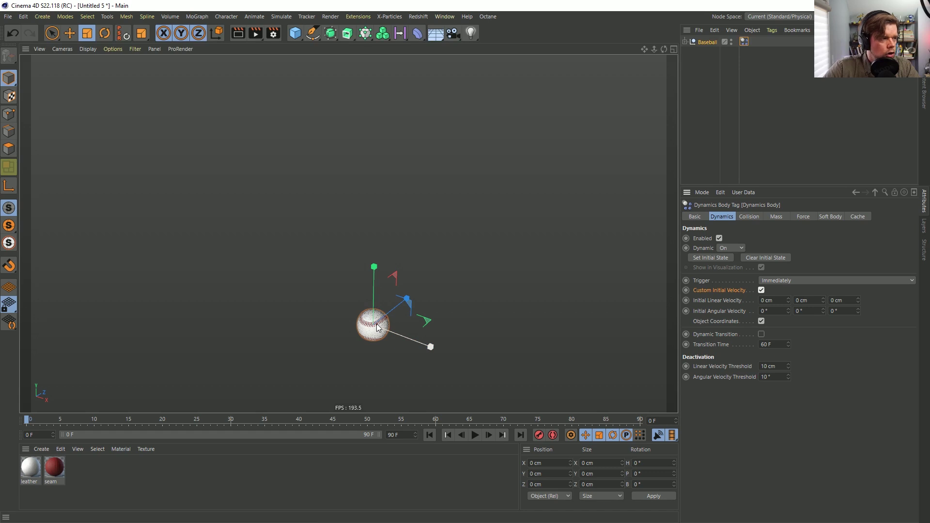
click(808, 300)
text(555)
key(Return)
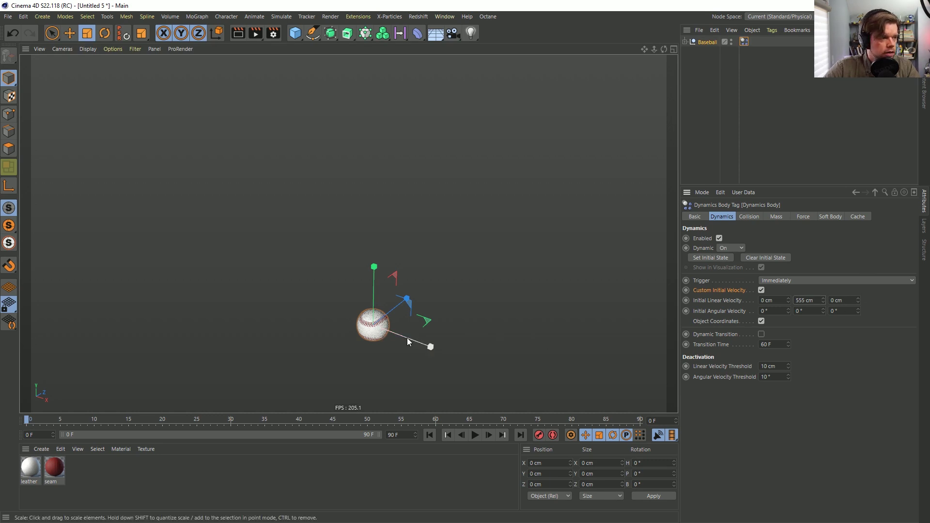
double_click(782, 301)
text(555)
key(Return)
Test the launch, and raise the baseball's initial linear velocity to 1555 cm in X and 2555 cm in Y
click(473, 440)
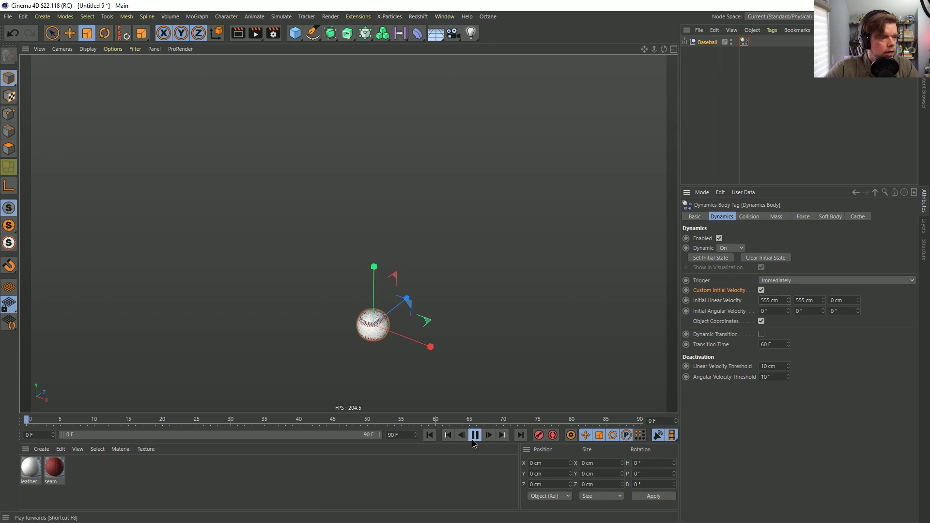
click(473, 438)
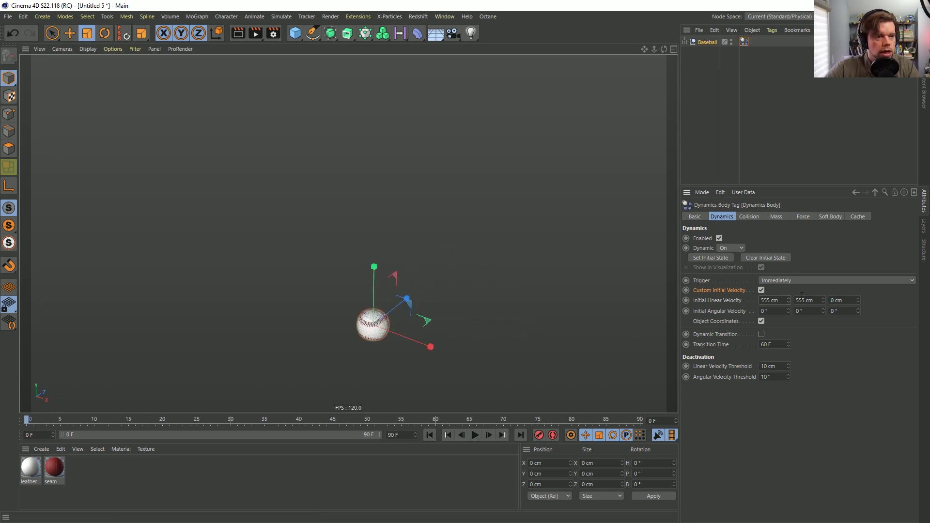
click(795, 300)
text(2)
click(759, 301)
text(1)
Frame the baseball from farther away, play its launch path and return to the first frame
mouse_move(437, 325)
alt+mouse_down()
mouse_move(359, 350)
mouse_move(430, 334)
alt+mouse_up()
alt+right_drag(451, 321, 405, 338)
alt+middle_drag(415, 322, 355, 309)
click(475, 434)
alt+right_drag(437, 251, 379, 277)
alt+middle_drag(405, 321, 323, 326)
click(448, 435)
click(474, 435)
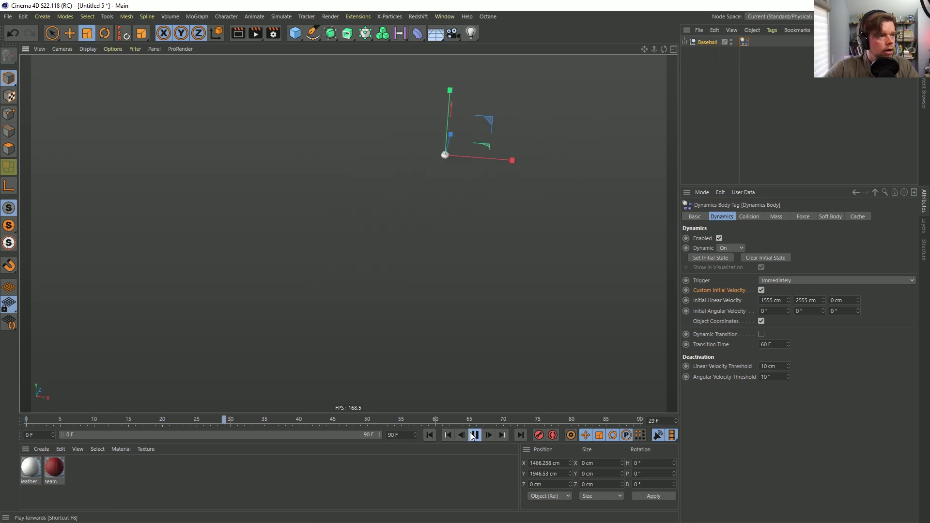
click(475, 434)
click(429, 435)
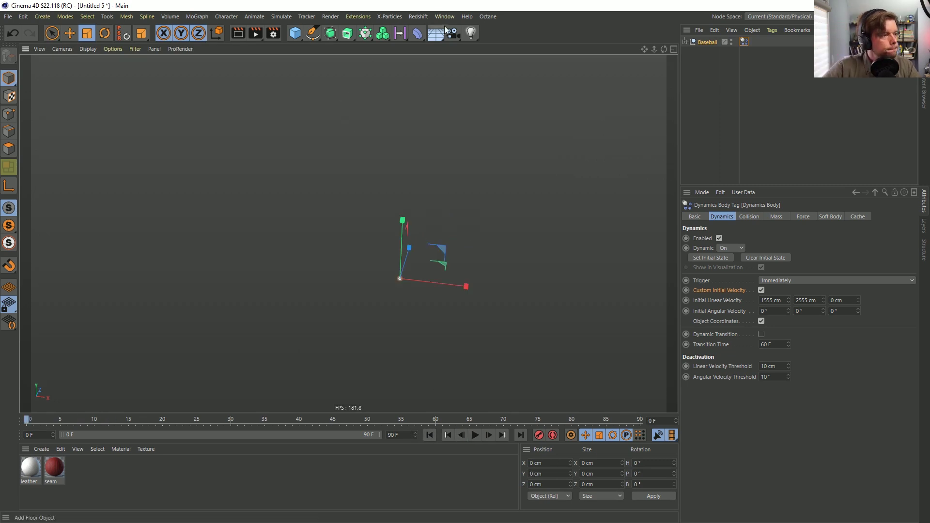
Set the timeline end to 999 frames and extend the preview range to frame 999
double_click(412, 435)
text(999)
key(Return)
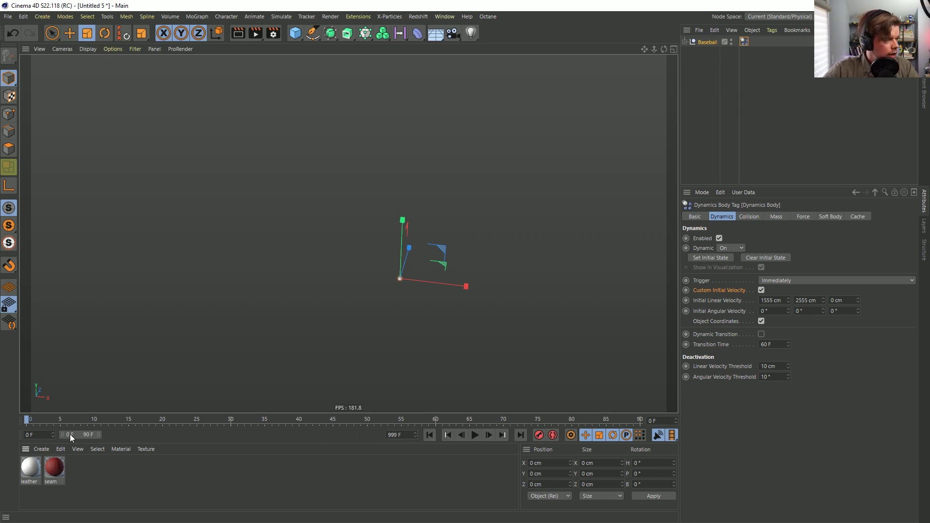
drag(99, 435, 429, 435)
Play the baseball's launch over the extended timeline and return to the first frame
click(475, 435)
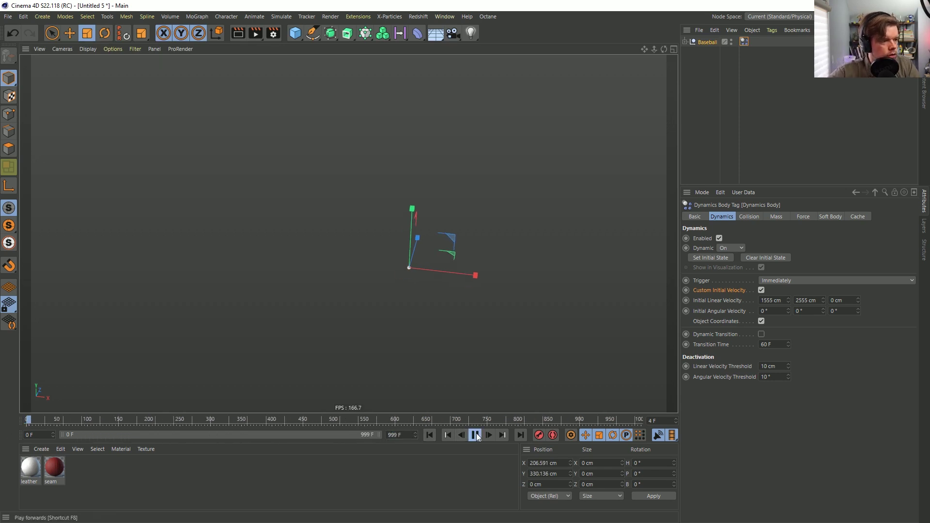
click(433, 420)
click(447, 437)
click(433, 435)
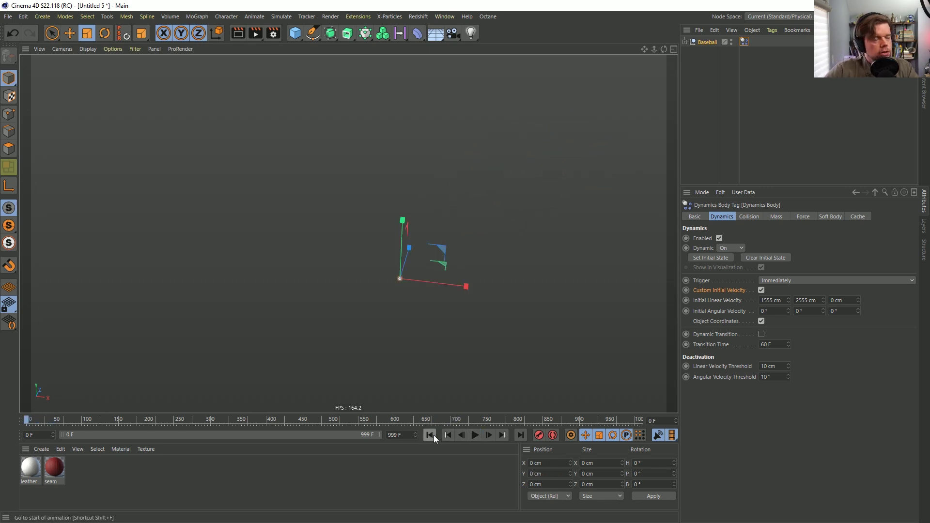
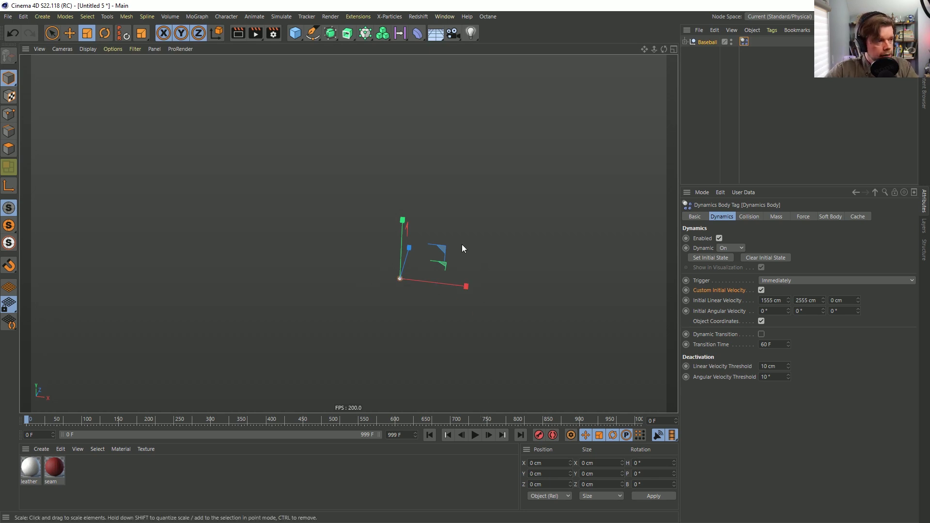
Review the mass, collision and force settings of the baseball's Dynamics Body tag
click(781, 216)
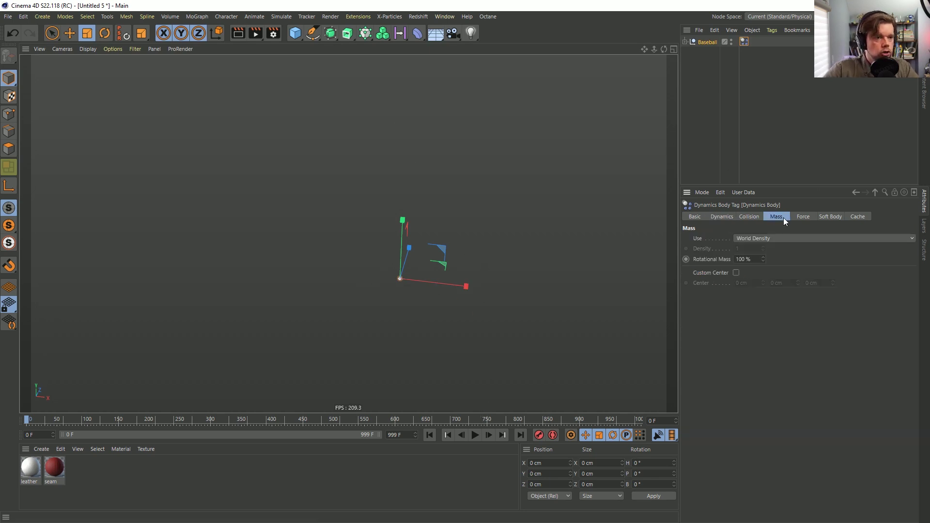
click(746, 216)
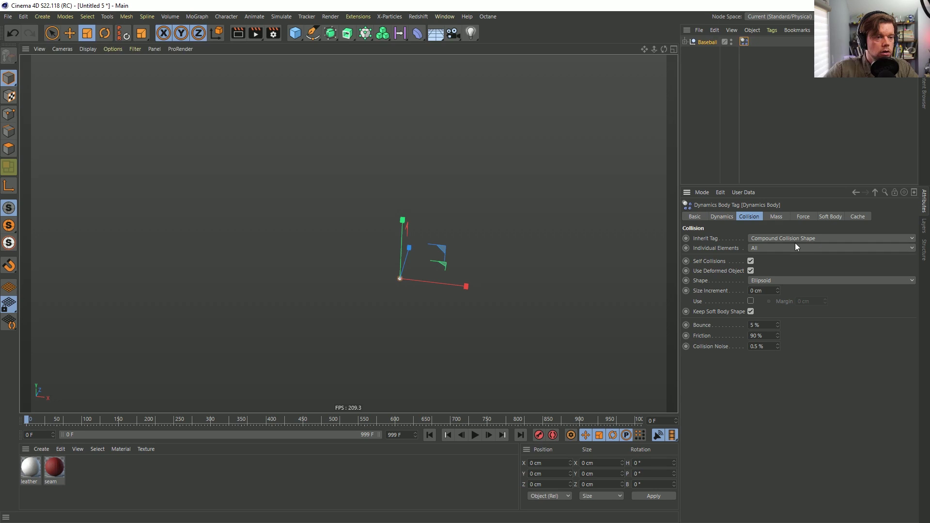
click(776, 216)
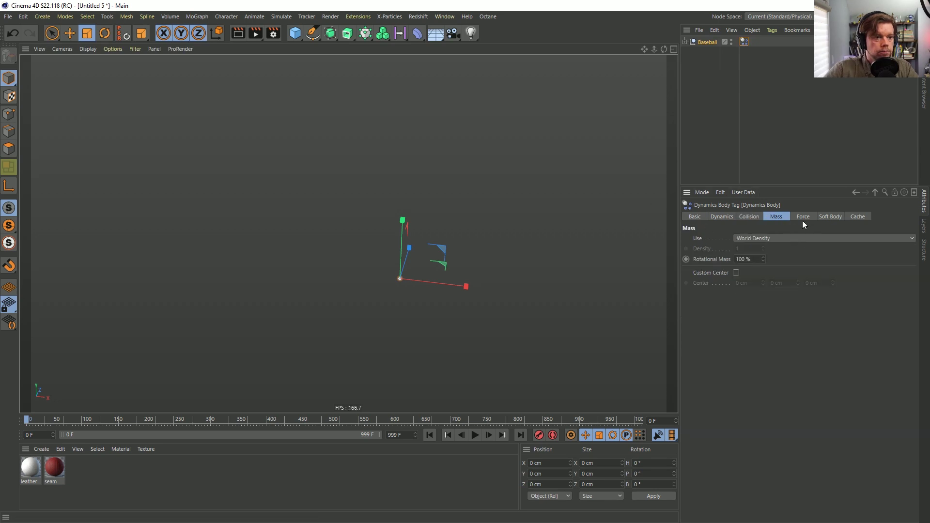
click(801, 217)
click(756, 218)
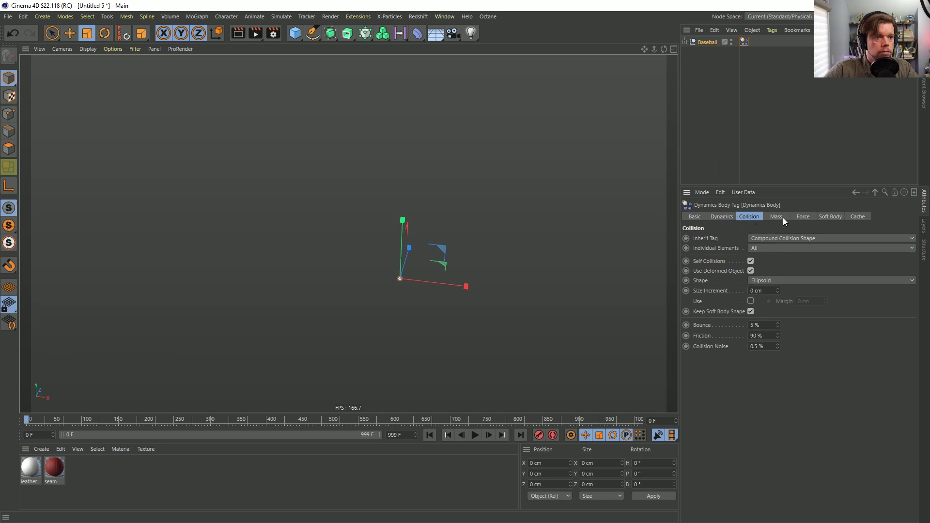
click(782, 217)
Try a Follow Position of 55 in the baseball's force settings and play the simulation
click(806, 218)
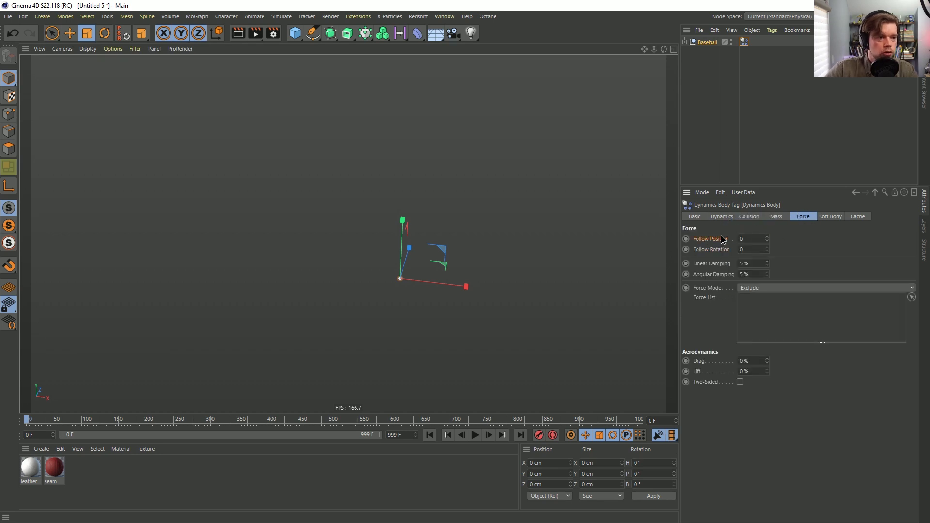
double_click(753, 240)
text(555)
key(Return)
key(BackSpace)
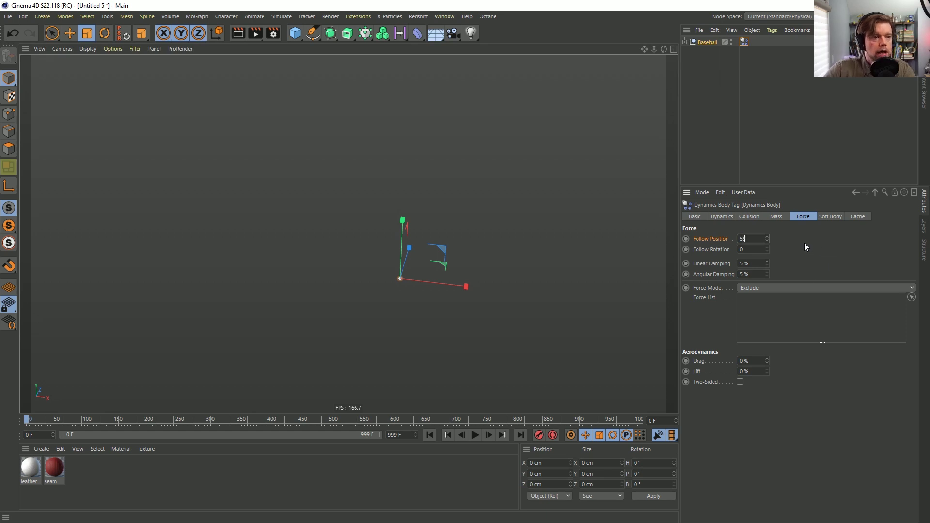
click(474, 435)
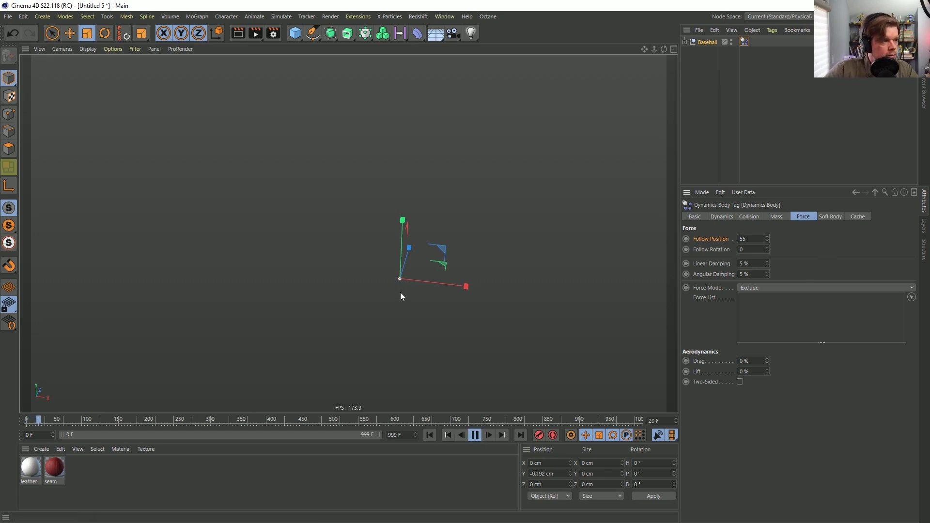
Set the baseball's Follow Position to 1, replay the simulation, return to the first frame and clear the selection
double_click(750, 239)
text(1)
key(Return)
click(429, 435)
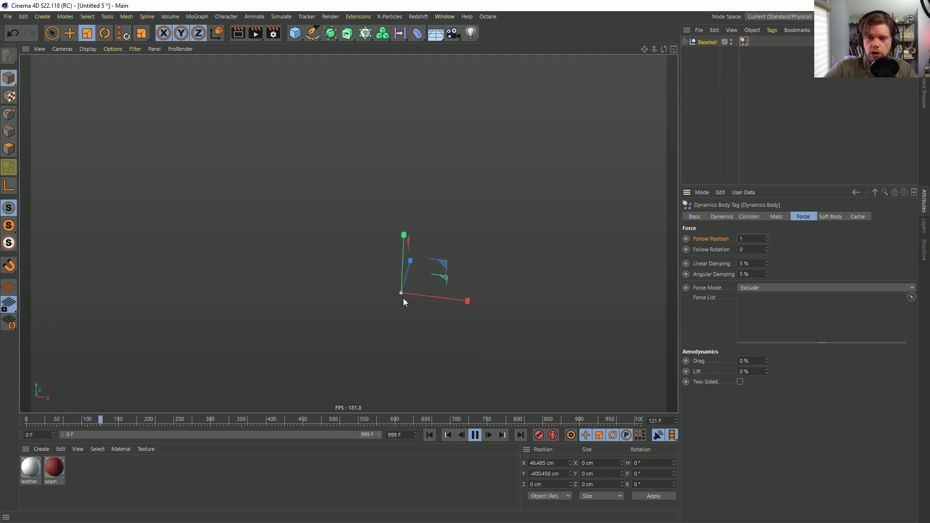
click(474, 435)
click(429, 435)
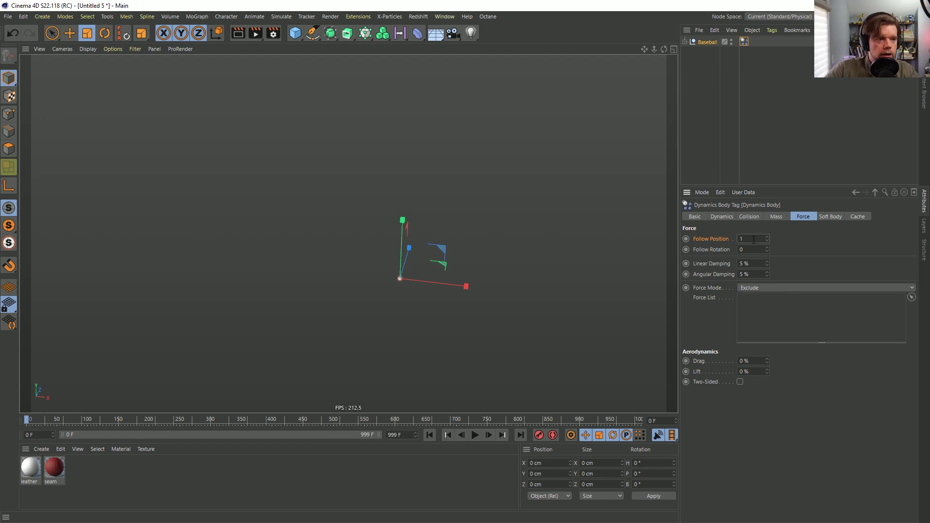
click(737, 106)
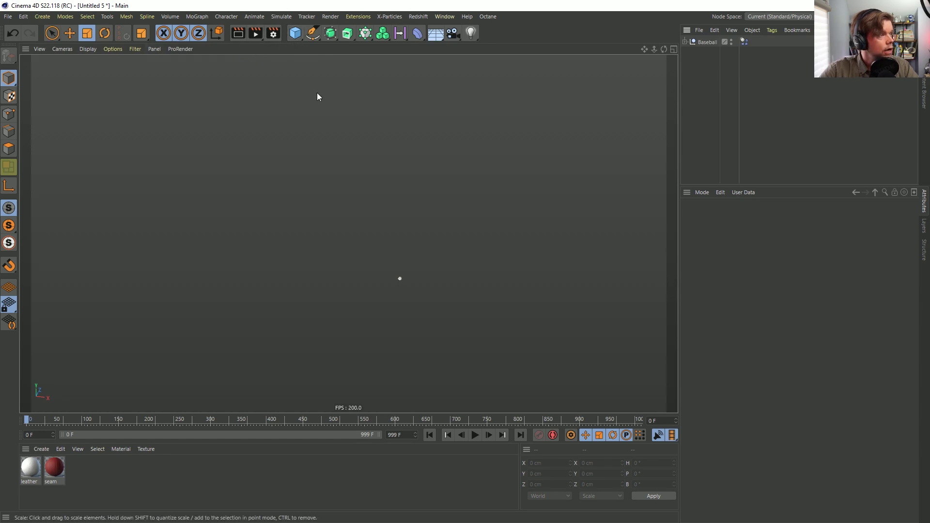
click(189, 17)
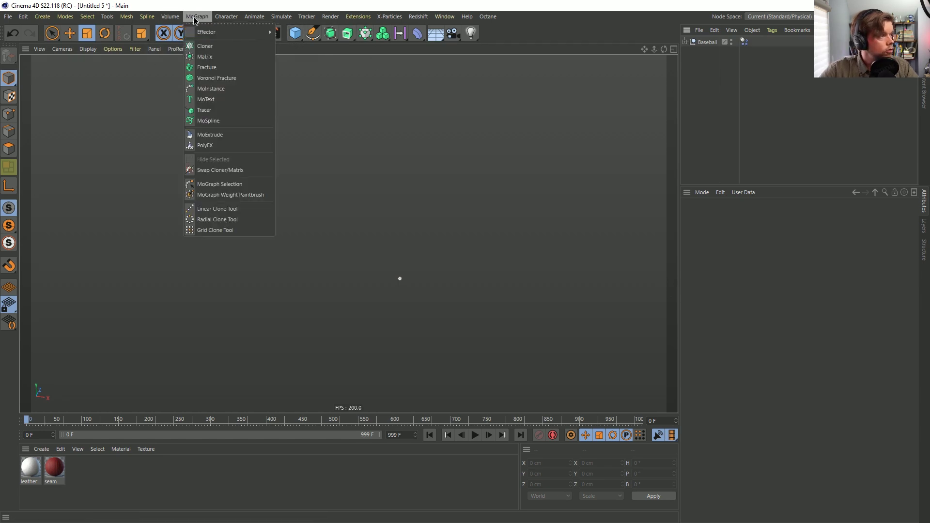
mouse_move(219, 20)
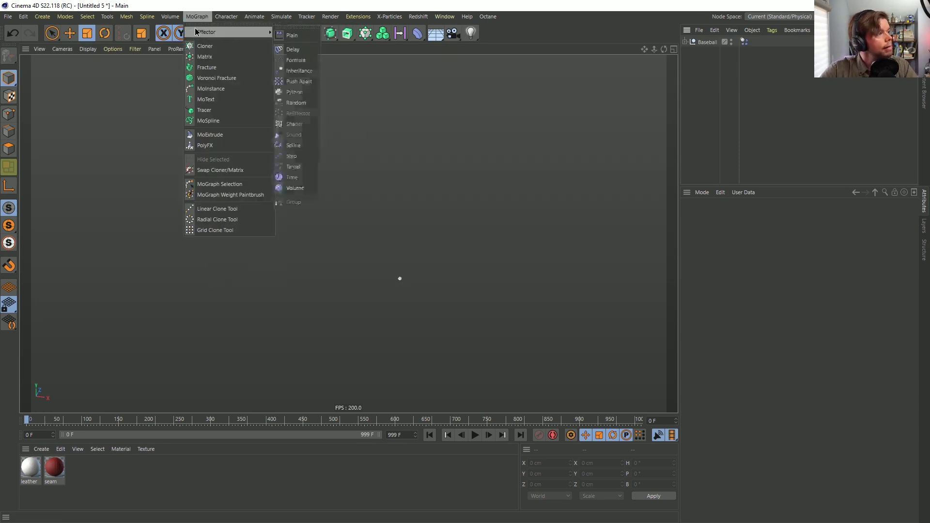
click(450, 73)
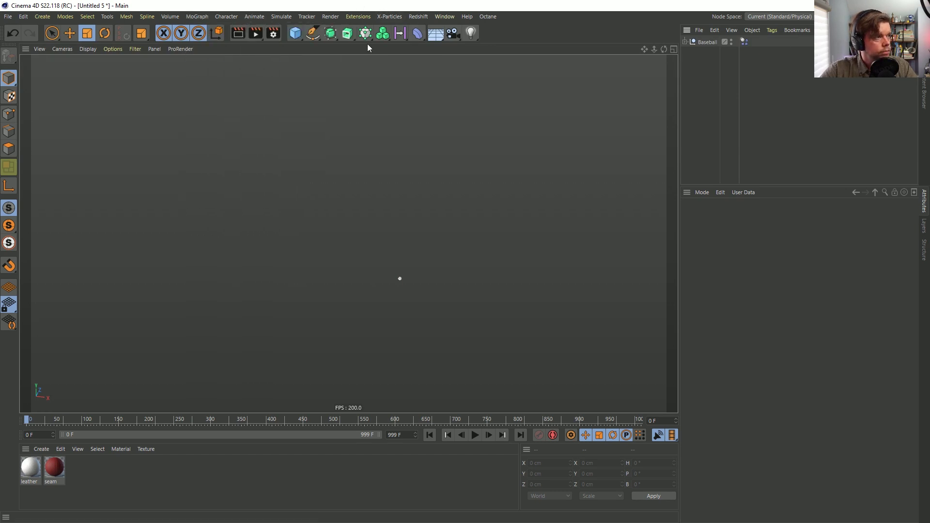
Add a Field Force object to the scene
click(282, 17)
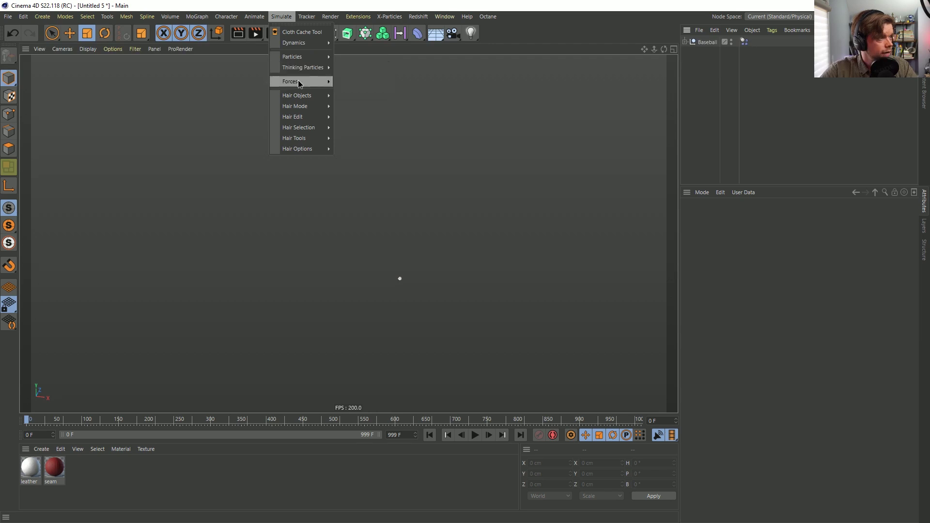
mouse_move(310, 81)
click(360, 117)
alt+right_drag(409, 269, 572, 266)
alt+right_drag(476, 279, 317, 303)
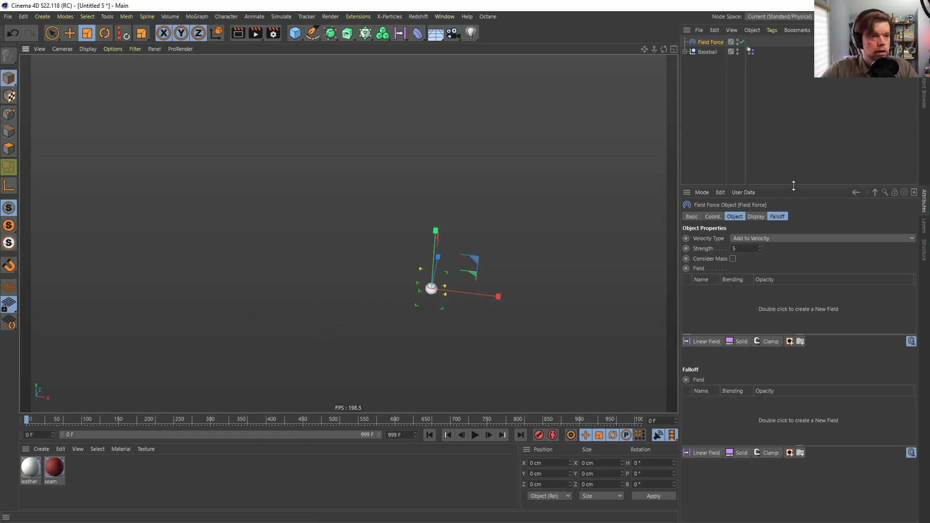
Turn off the Field Force's display box
click(775, 216)
click(763, 218)
click(754, 238)
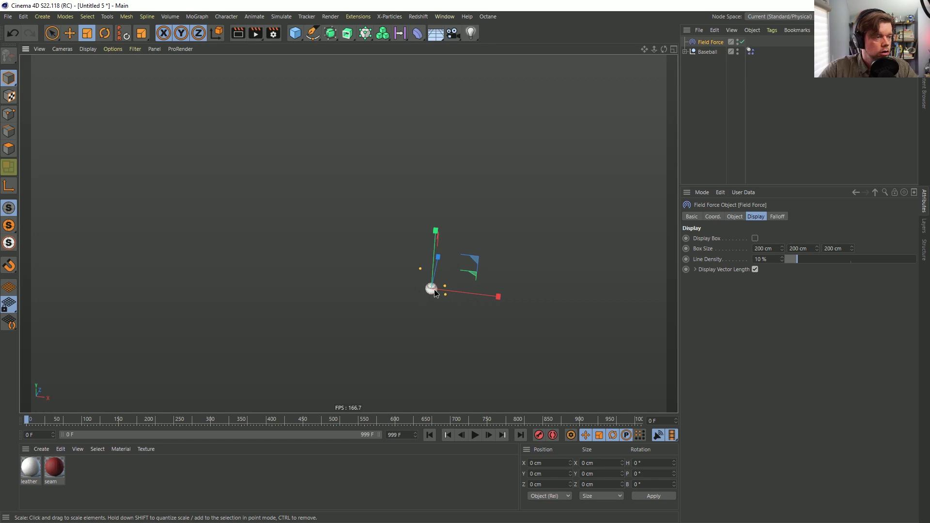
alt+middle_drag(412, 287, 315, 277)
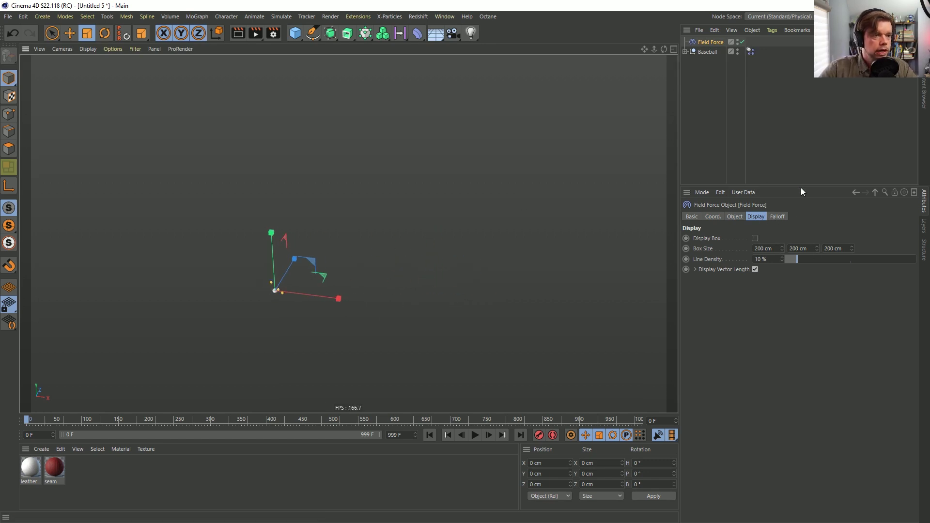
Add a Spherical Field to the Field Force's falloff and scale it up to a size of about 2072 cm
click(776, 216)
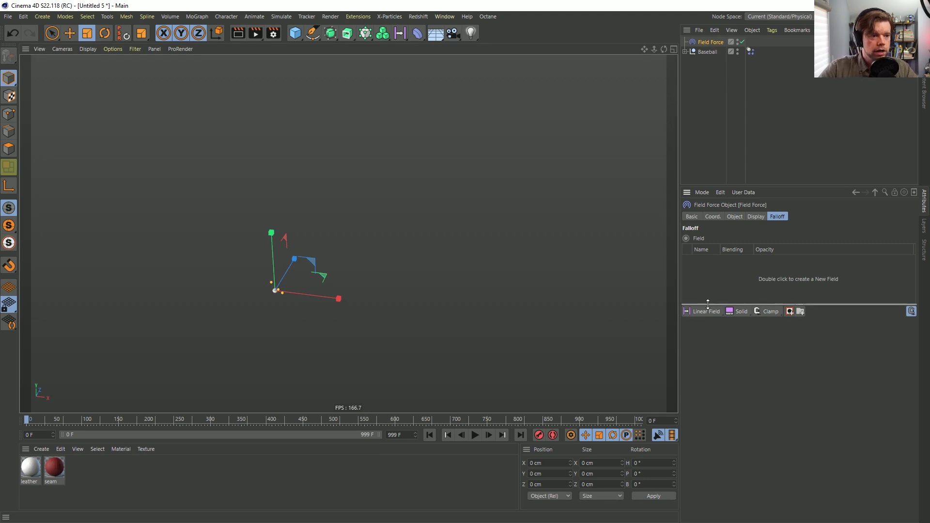
click(706, 310)
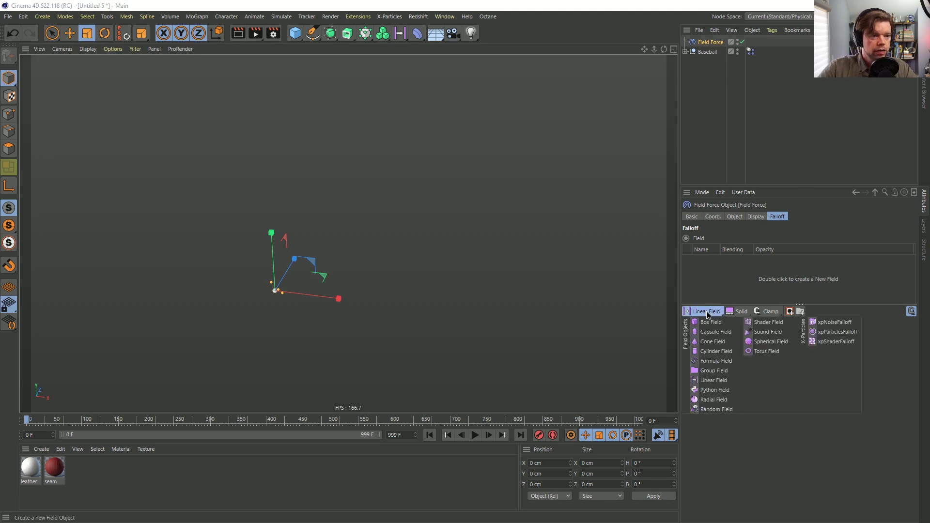
click(771, 341)
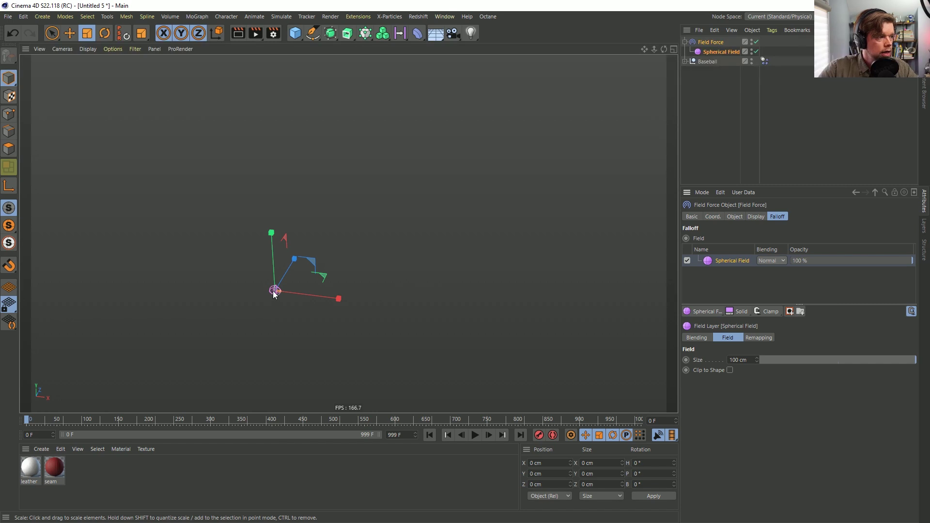
drag(503, 281, 703, 280)
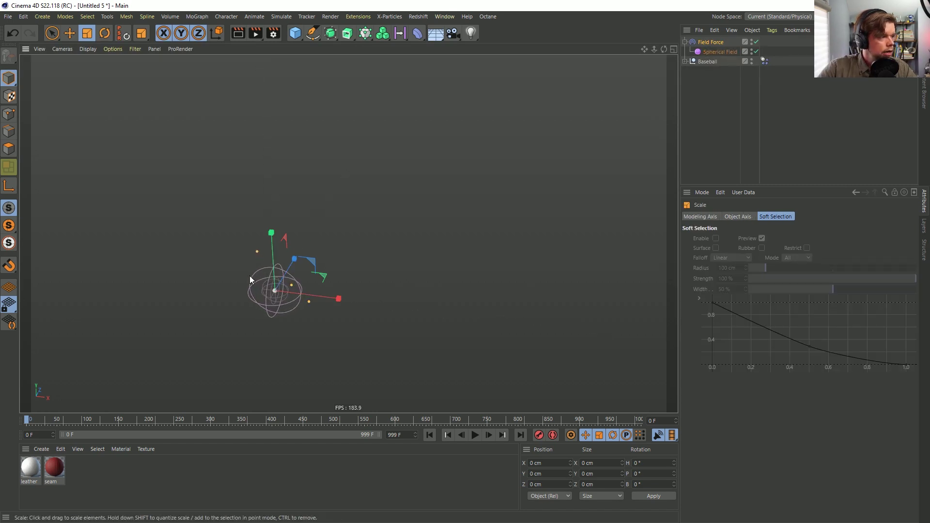
drag(487, 334, 561, 336)
drag(588, 339, 627, 340)
Move the Field Force with its spherical field to about X 3626 cm, Y 2821 cm and play the baseball's launch
key(e)
drag(317, 267, 550, 129)
click(475, 435)
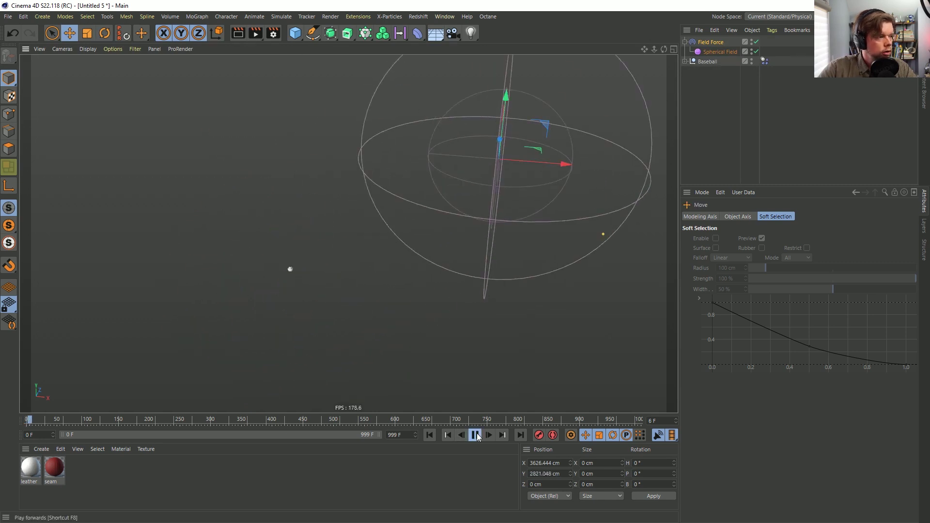
click(476, 435)
Raise the Field Force to about Y 2977 cm and replay the launch until the baseball is inside the sphere
alt+drag(505, 152, 450, 225)
alt+middle_drag(451, 225, 432, 231)
drag(448, 172, 451, 158)
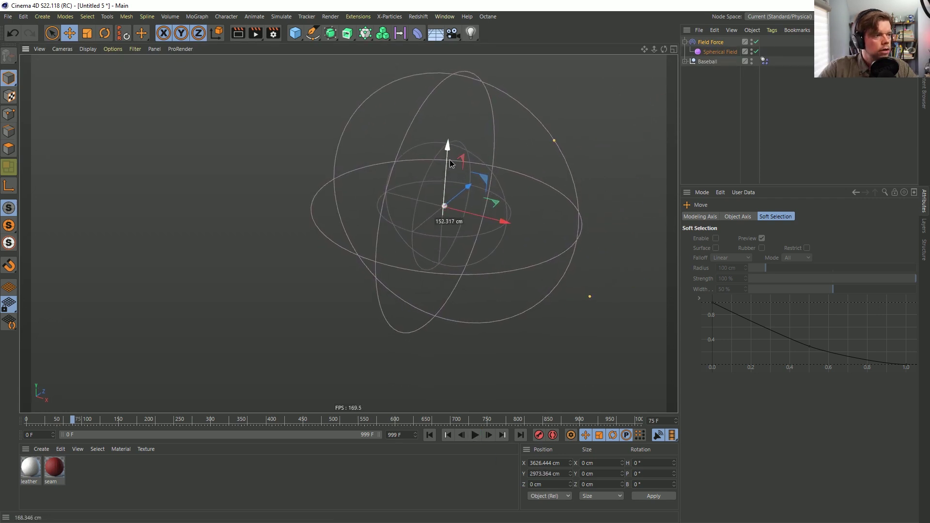
mouse_move(445, 205)
alt+mouse_down()
mouse_move(478, 208)
mouse_move(446, 203)
alt+mouse_up()
click(431, 438)
click(473, 437)
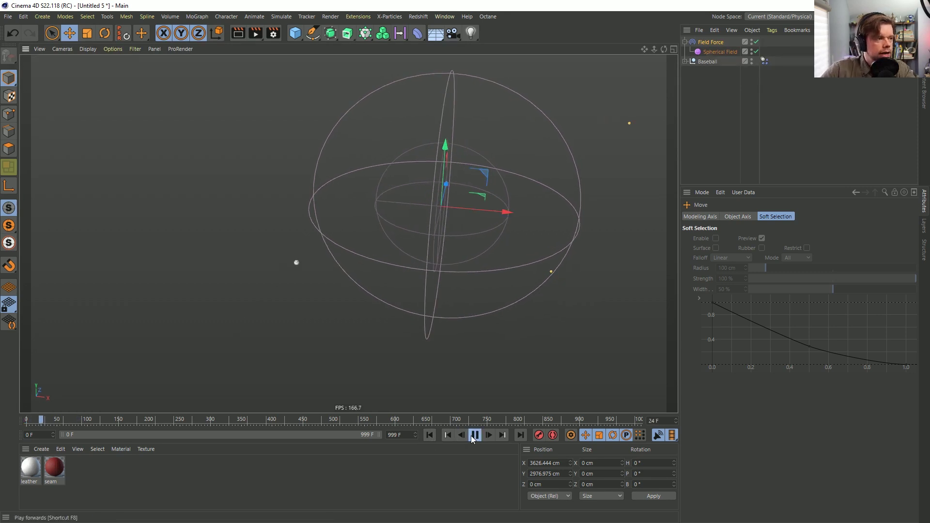
click(474, 436)
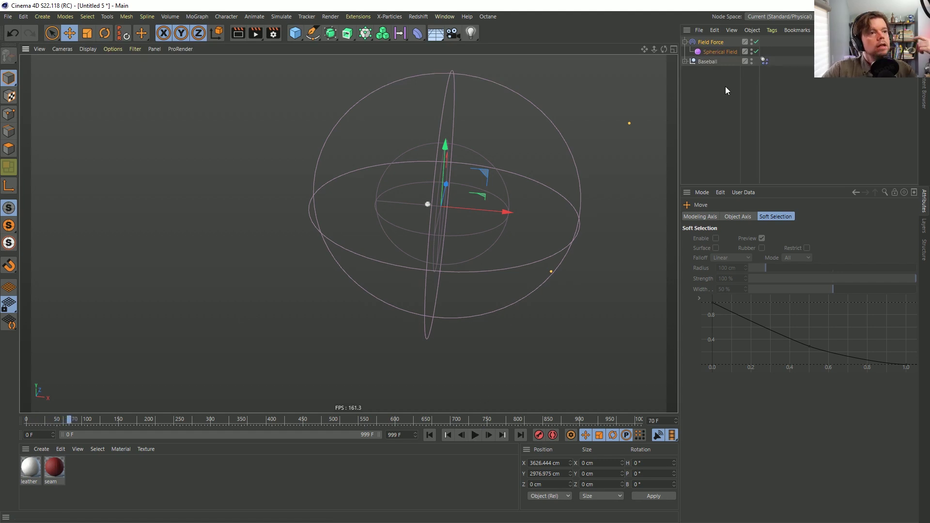
Test the Field Force with a strength of 40, raise the strength to 400 and replay the simulation from the first frame
click(717, 42)
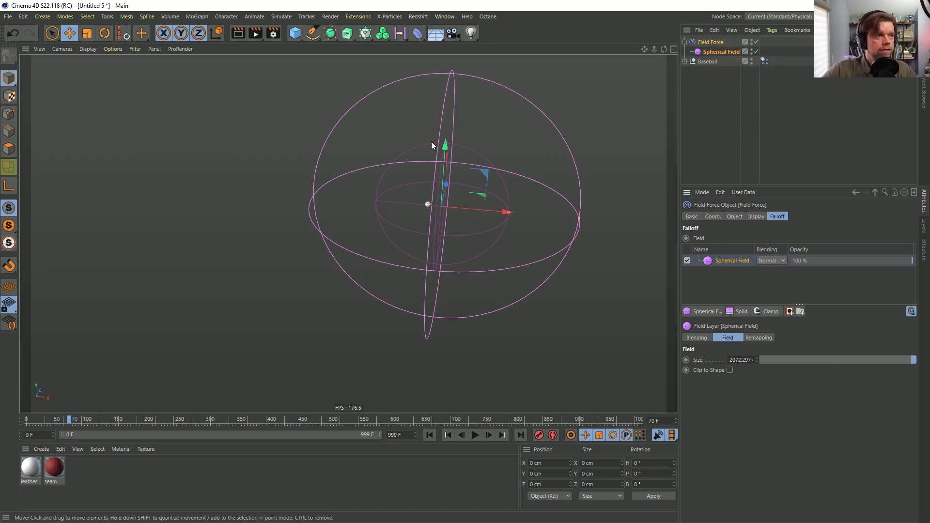
click(736, 217)
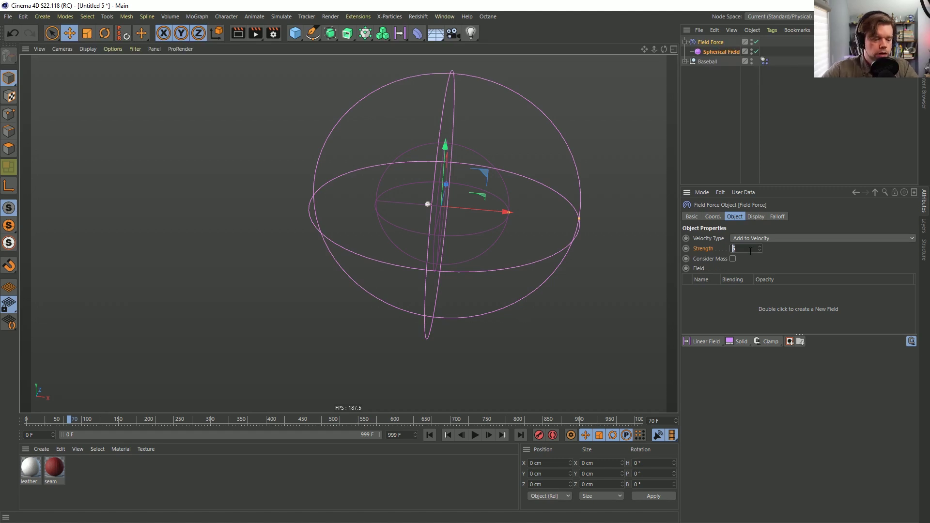
key(Return)
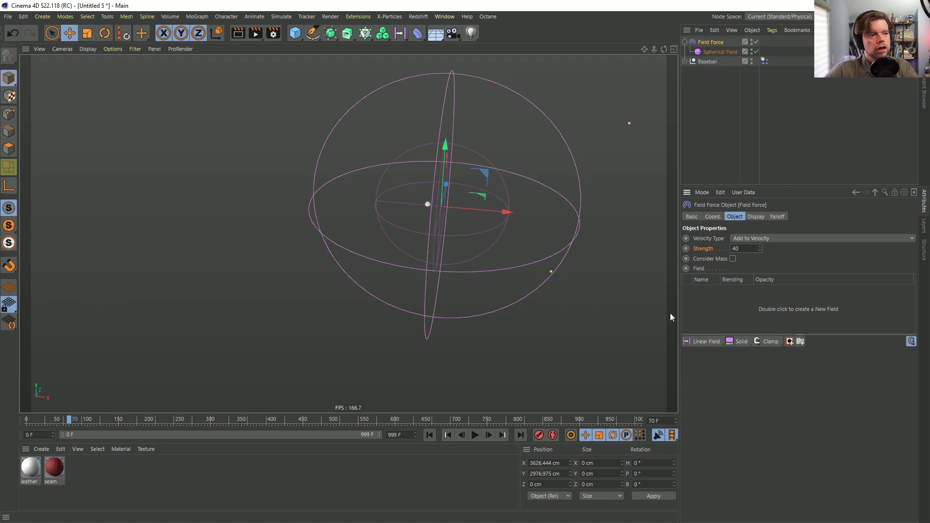
click(475, 434)
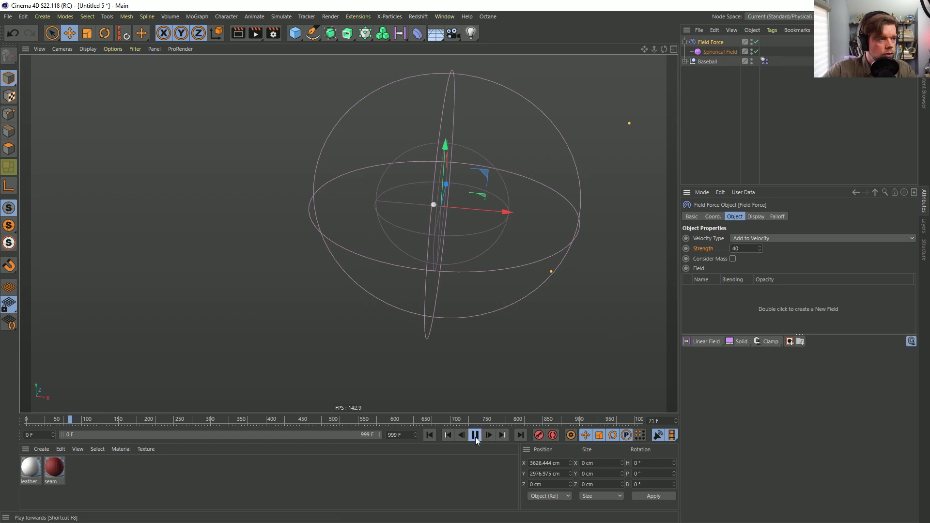
click(429, 435)
click(475, 436)
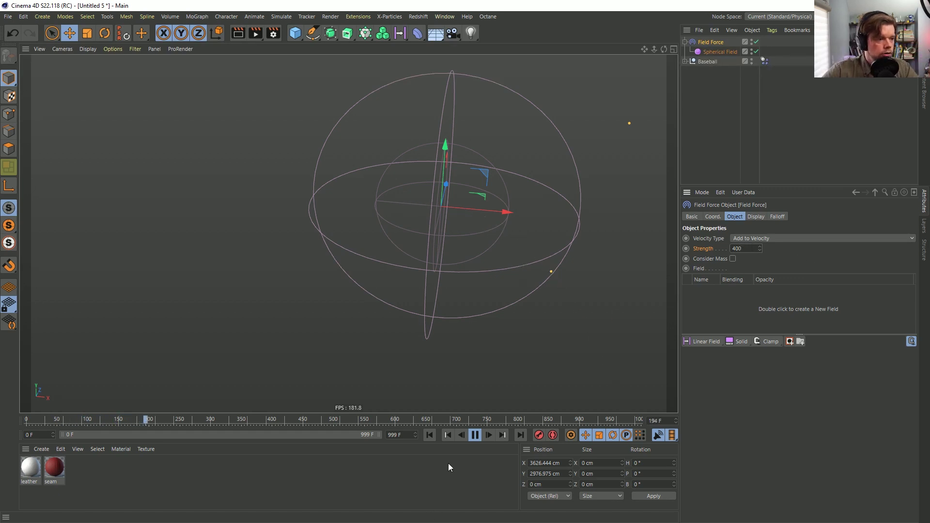
click(428, 436)
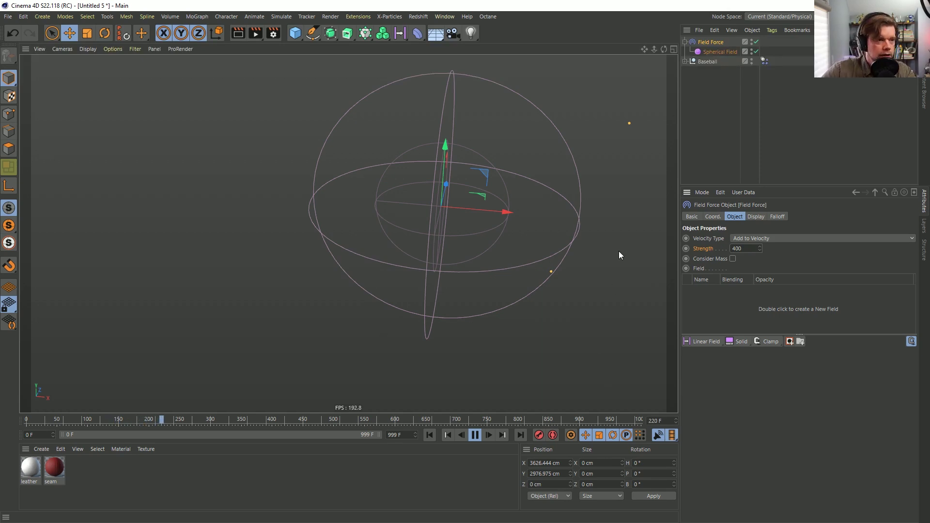
Disable Invert Direction on the Spherical Field and replay the simulation from the first frame
click(715, 51)
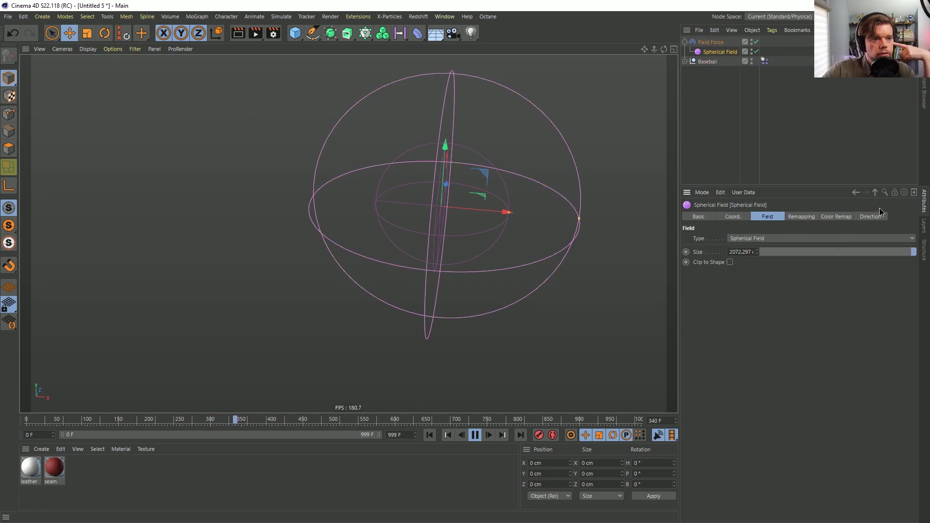
click(872, 216)
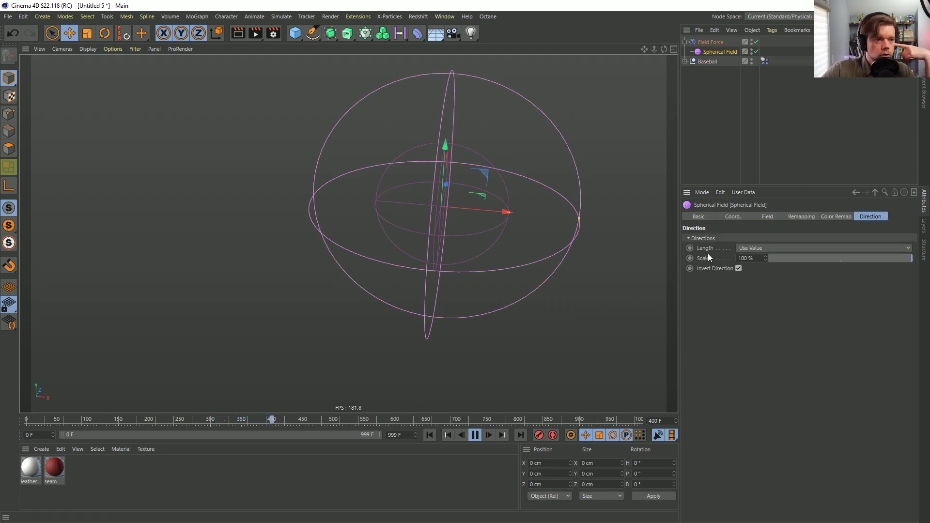
click(738, 268)
click(429, 435)
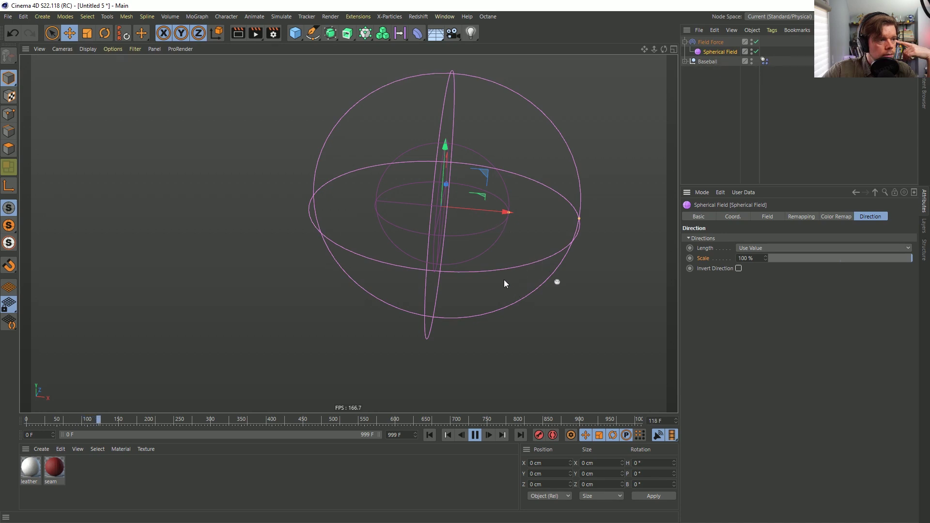
Enable the Field Force's display box with a line density of 93%, stop playback at the first frame and reopen its object properties
click(710, 44)
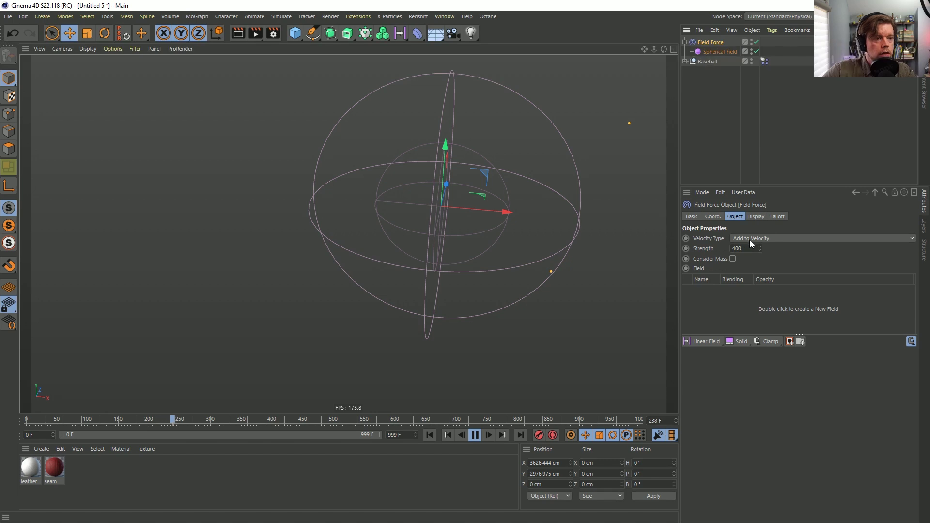
click(754, 216)
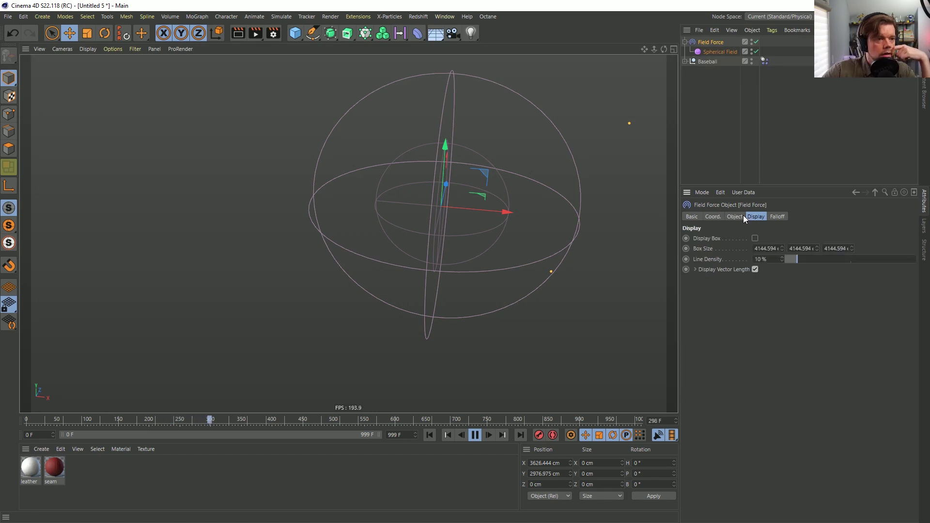
click(754, 238)
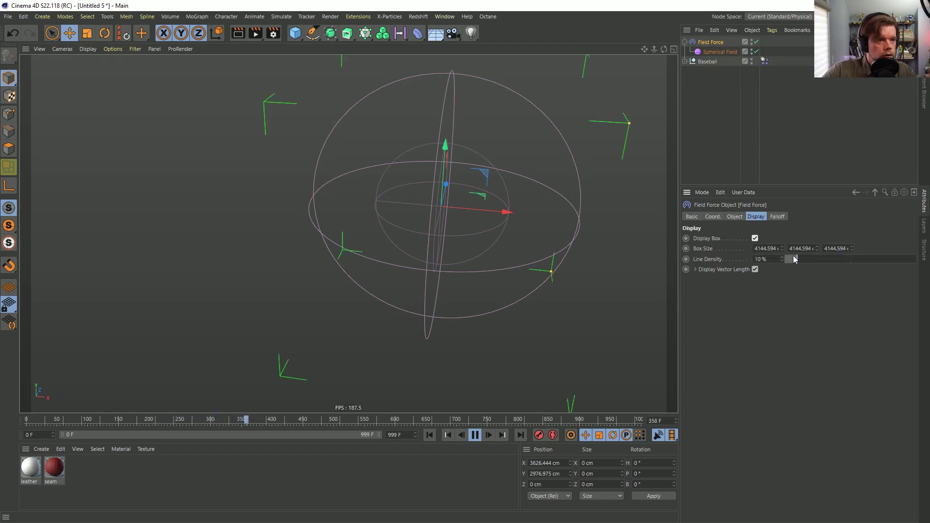
drag(795, 259, 907, 260)
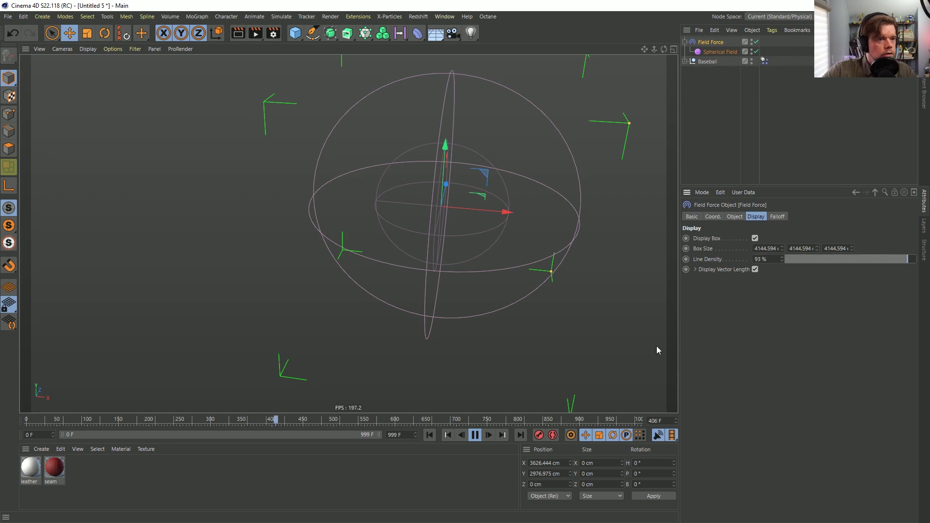
click(475, 434)
click(429, 434)
click(734, 216)
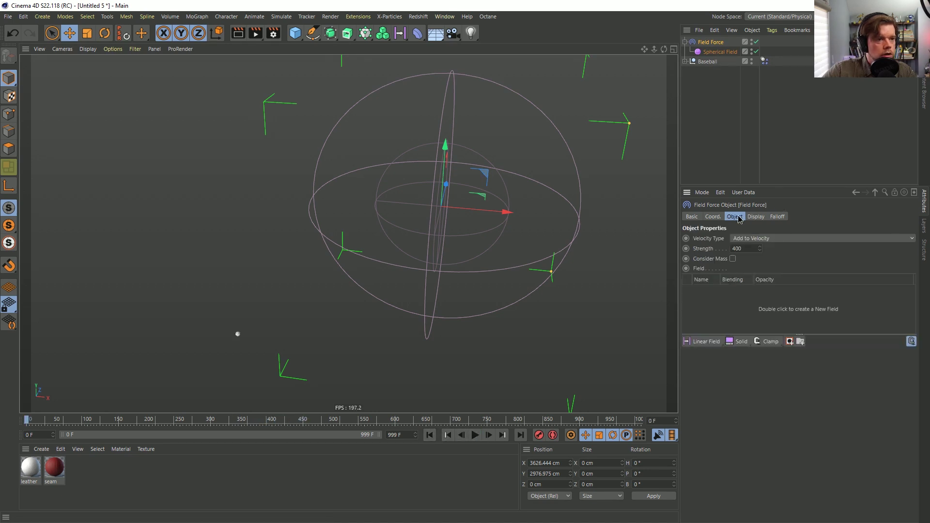
Assign the Spherical Field to the Field Force's object properties and remove it from the falloff list
click(776, 217)
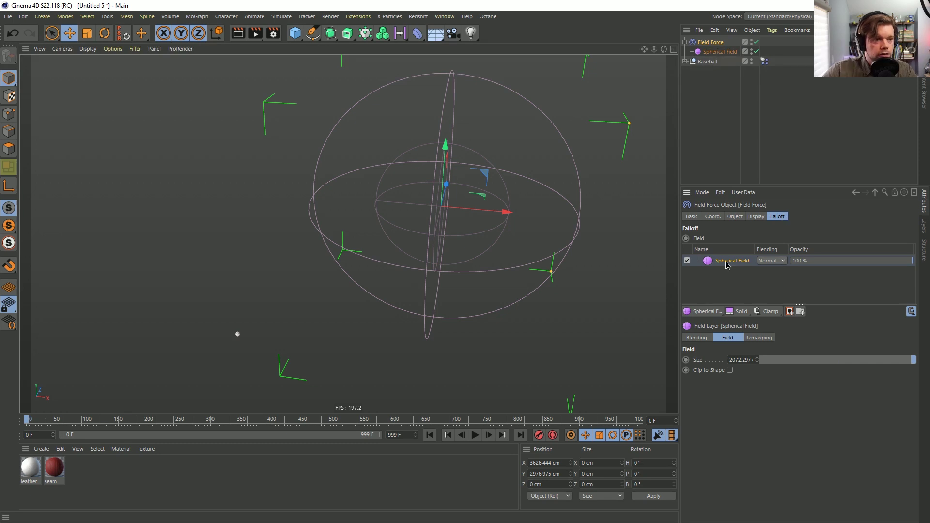
click(734, 216)
click(730, 291)
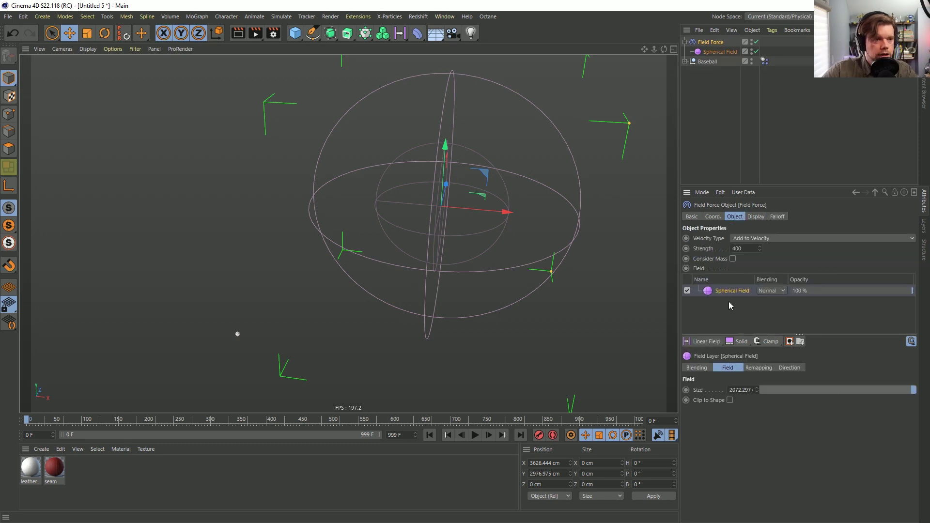
click(777, 216)
click(735, 261)
key(Delete)
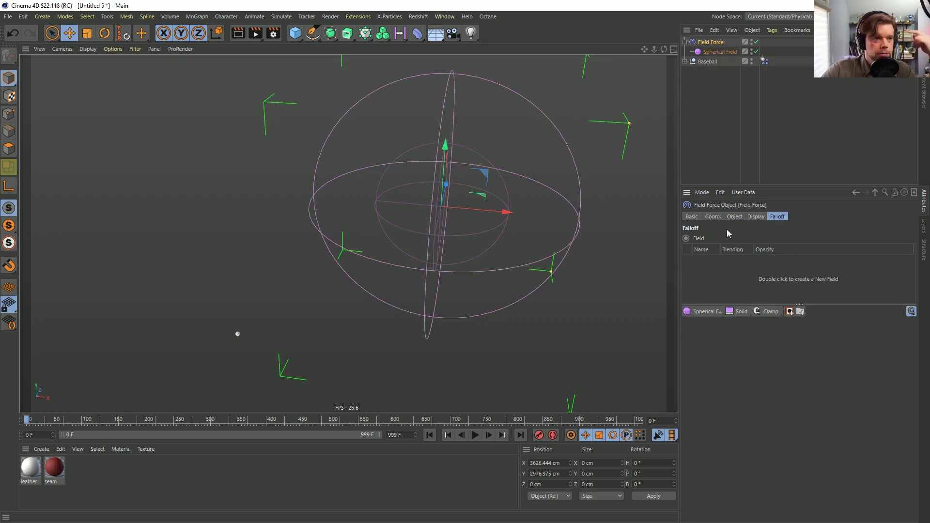
click(734, 216)
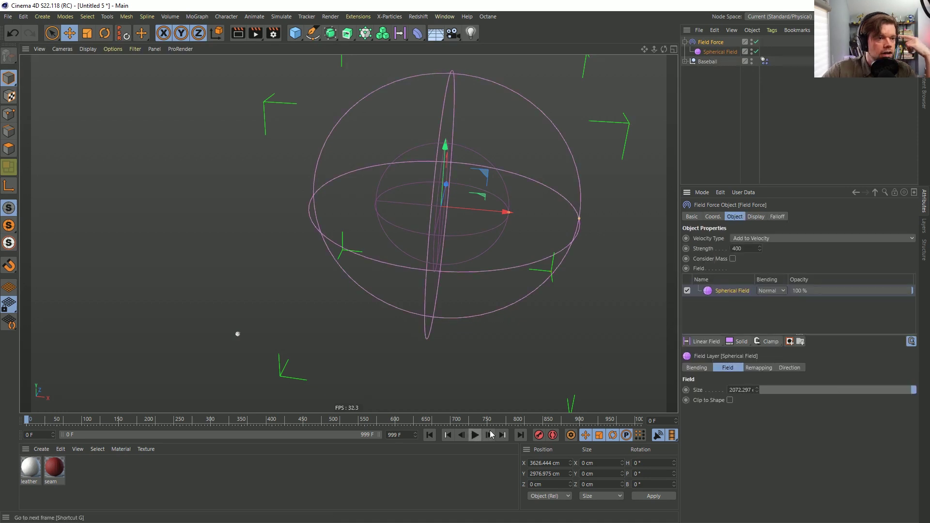
Play the simulation to about frame 96 and review the Field Force's falloff and object settings
click(475, 434)
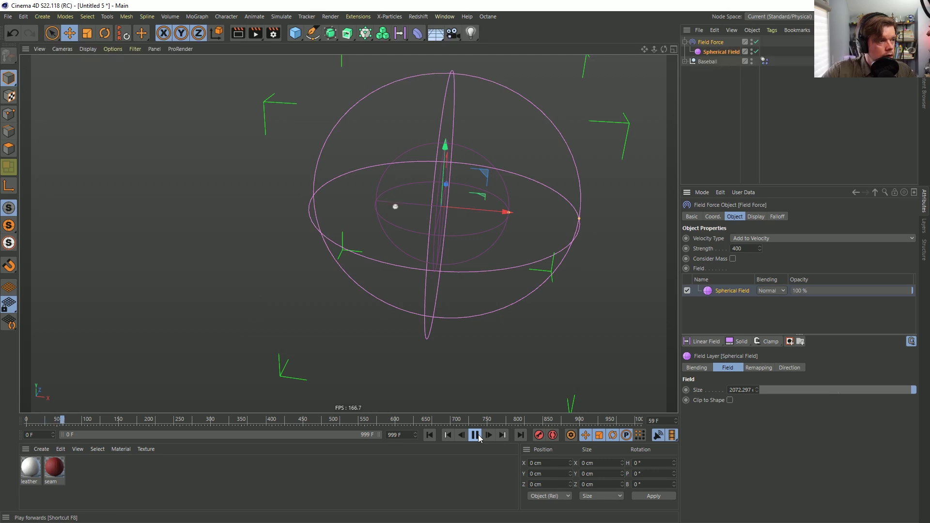
click(475, 434)
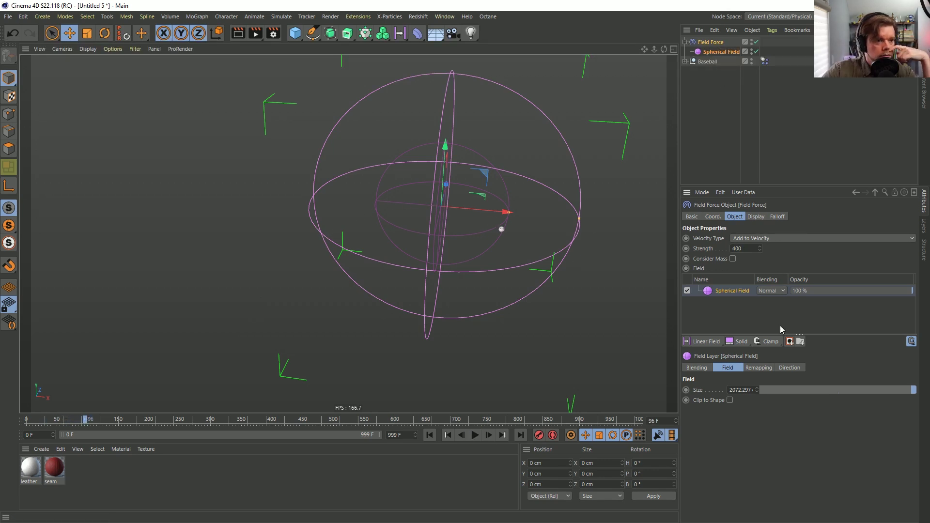
click(773, 217)
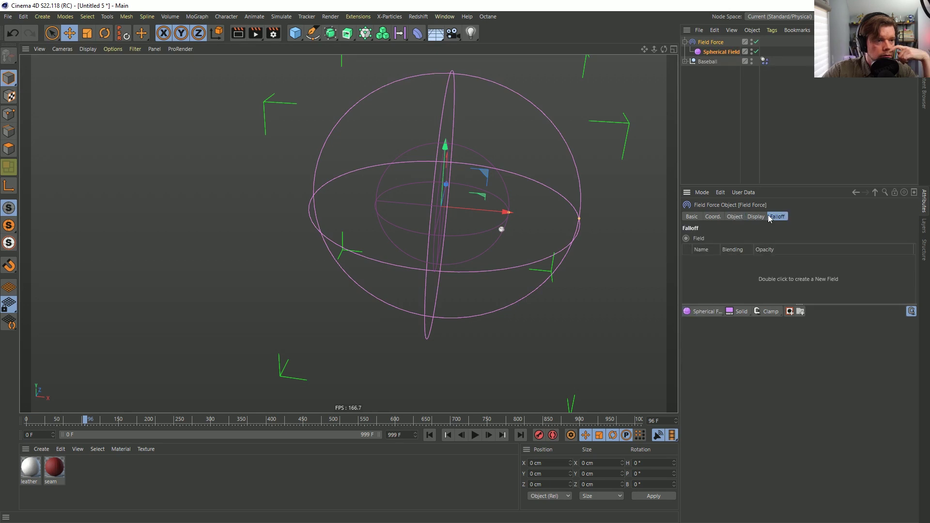
click(734, 217)
click(710, 249)
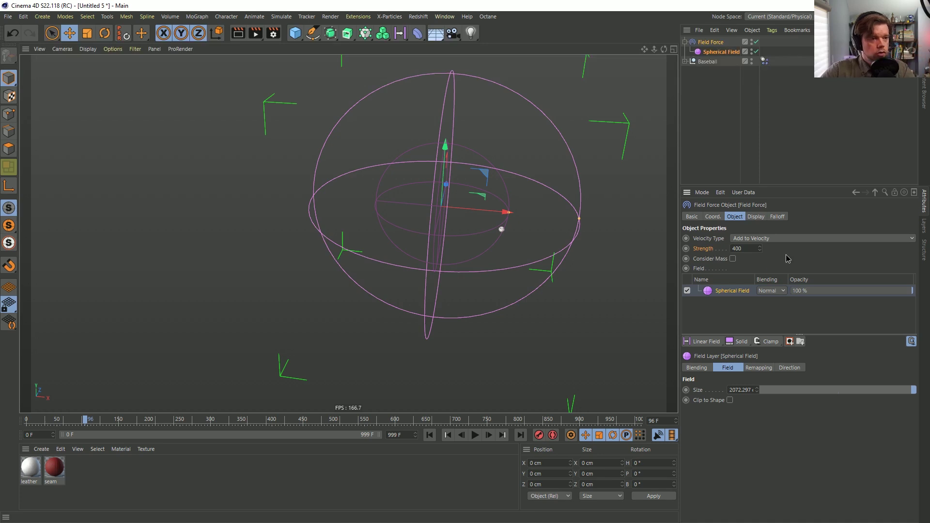
Review the mass and force settings of the baseball's Dynamics Body tag and replay the launch from the first frame
click(764, 61)
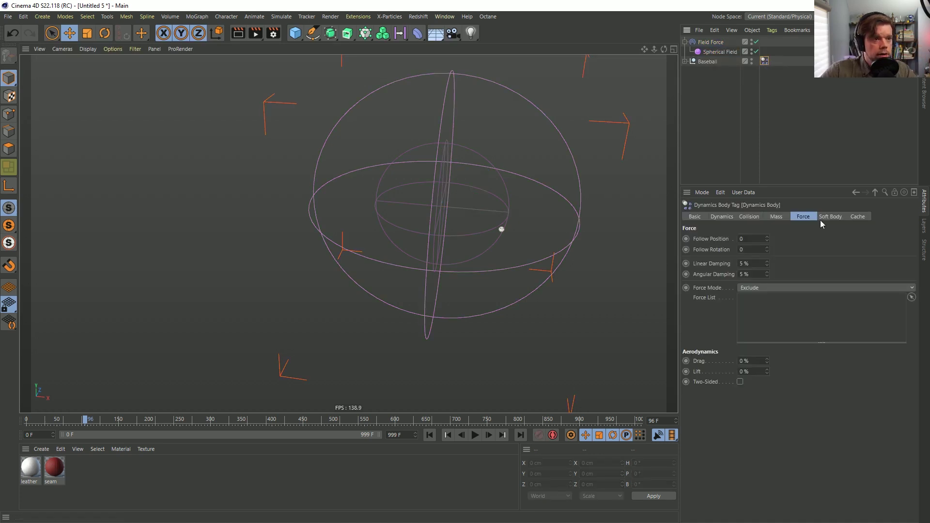
click(780, 217)
click(800, 217)
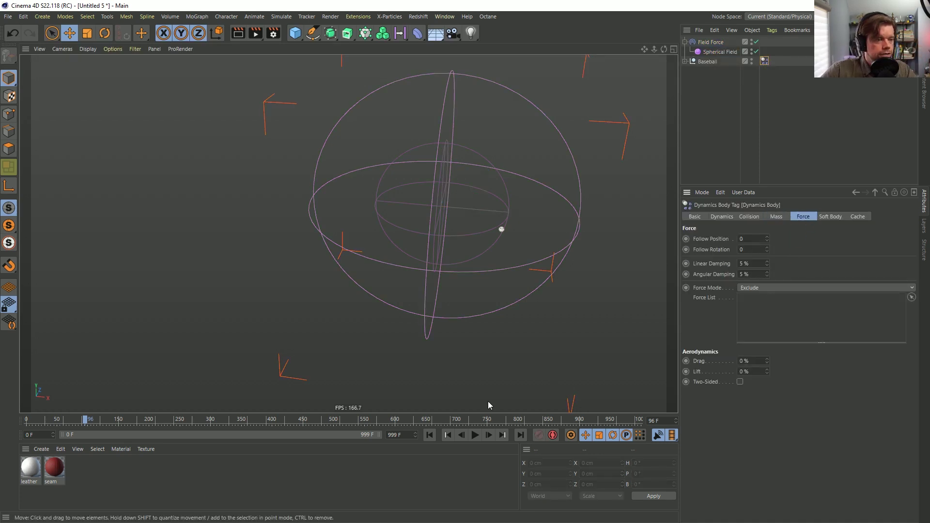
click(429, 435)
click(474, 438)
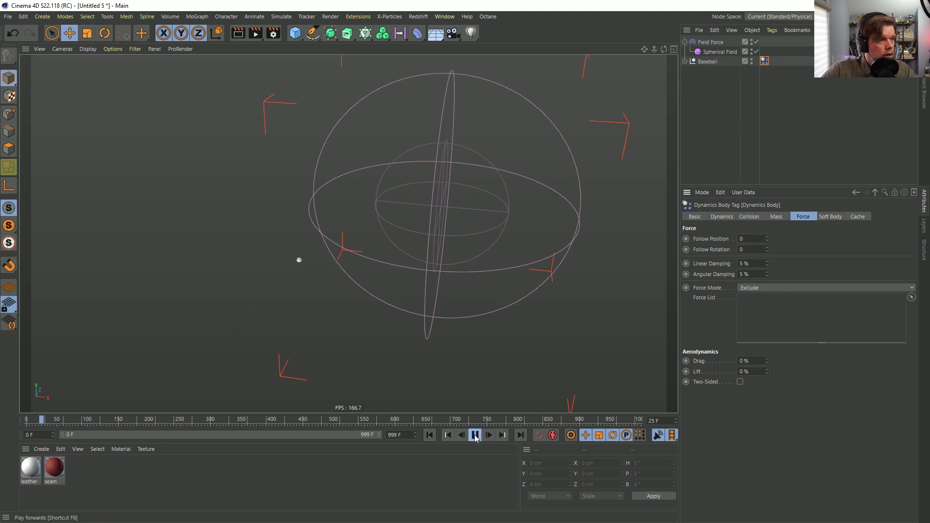
click(475, 436)
Set the Field Force's strength to 4000 and replay the simulation from the first frame
alt+drag(455, 315, 427, 203)
click(710, 42)
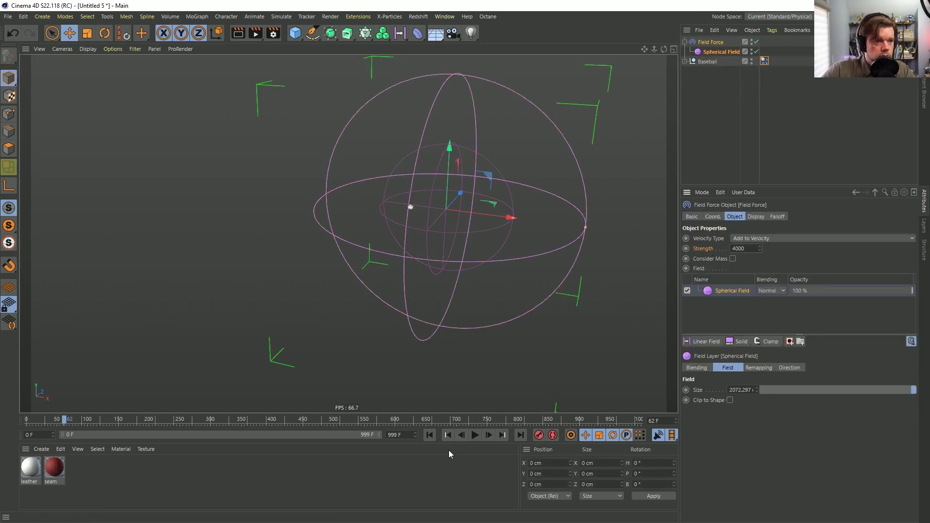
click(475, 434)
click(429, 434)
Inspect the baseball's Dynamics Body force, mass and collision settings and the Field Force's display and falloff settings
click(764, 61)
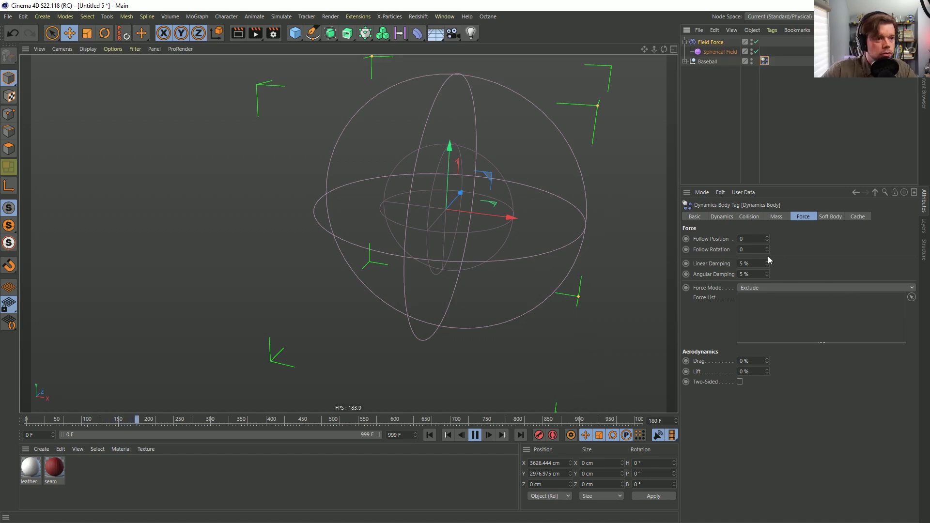
click(779, 217)
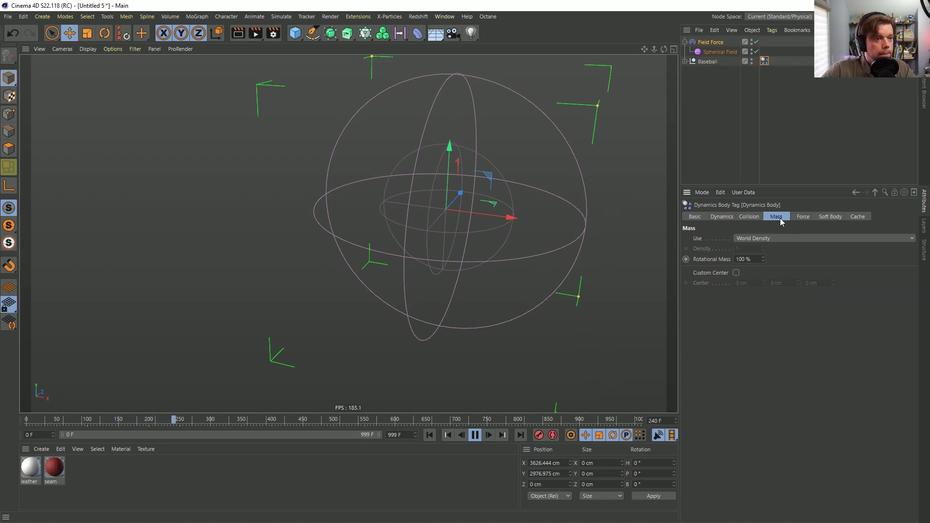
click(756, 216)
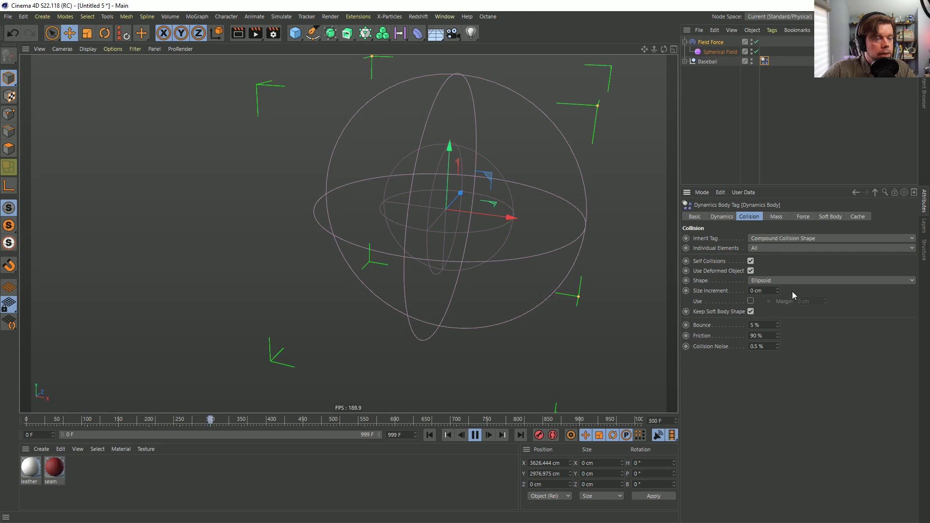
click(711, 42)
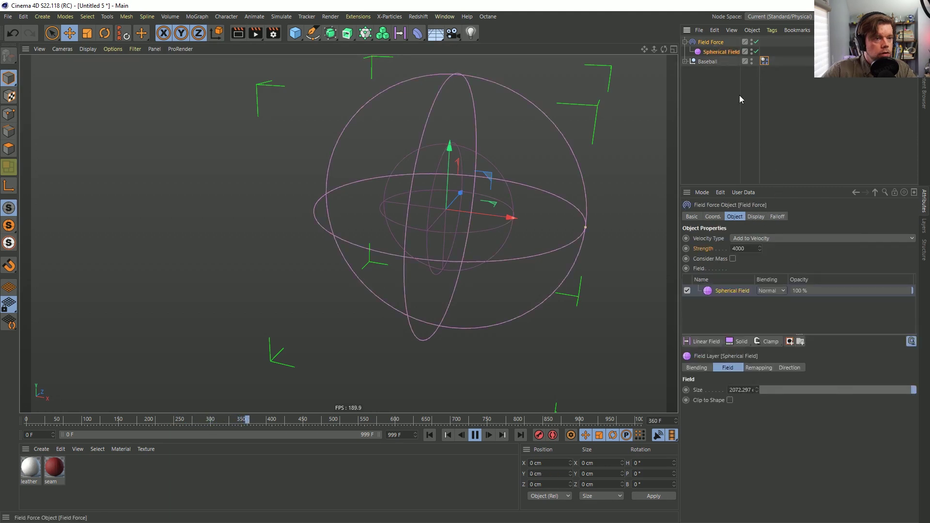
click(757, 216)
click(776, 216)
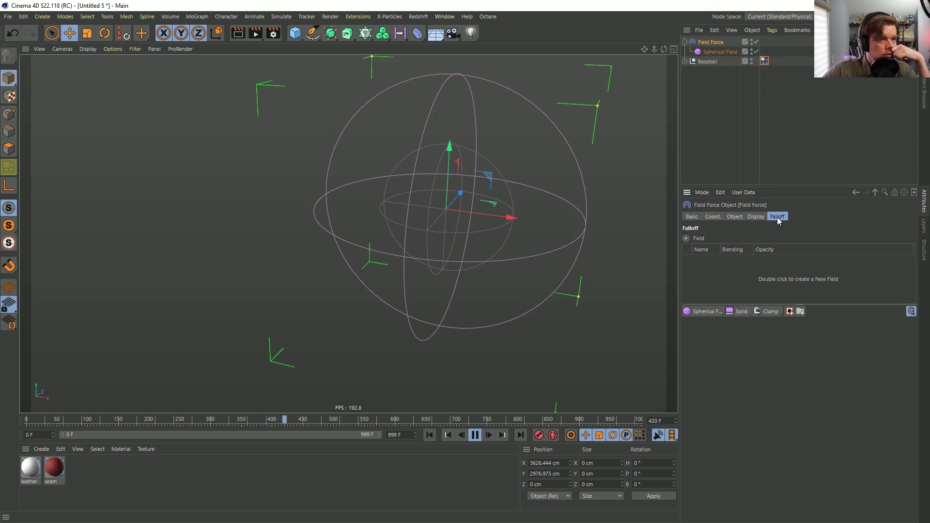
Raise the Field Force's strength to 4000000, replay the launch and return to the first frame
click(736, 217)
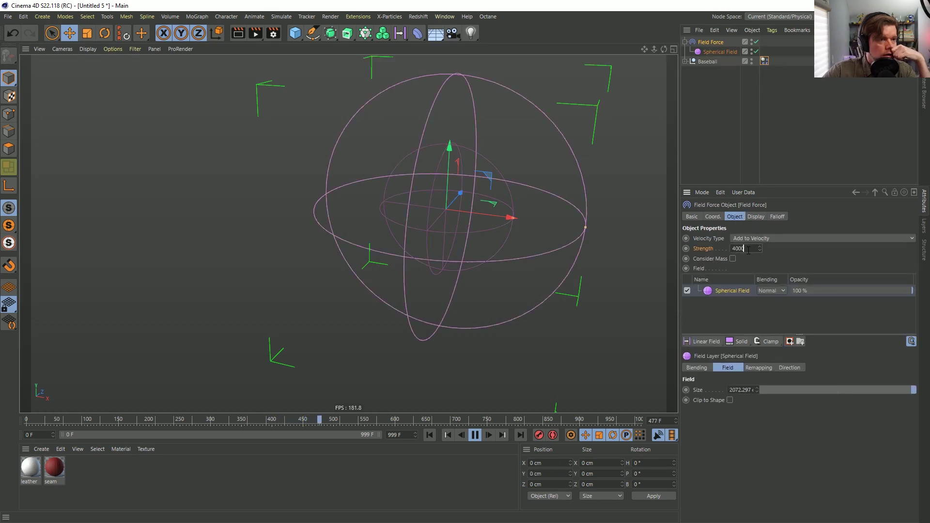
text(000)
key(Return)
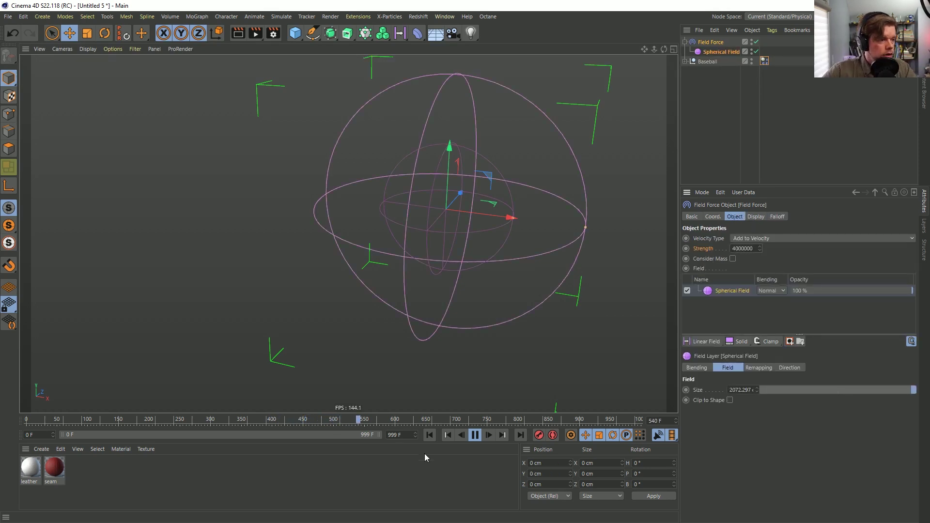
click(429, 435)
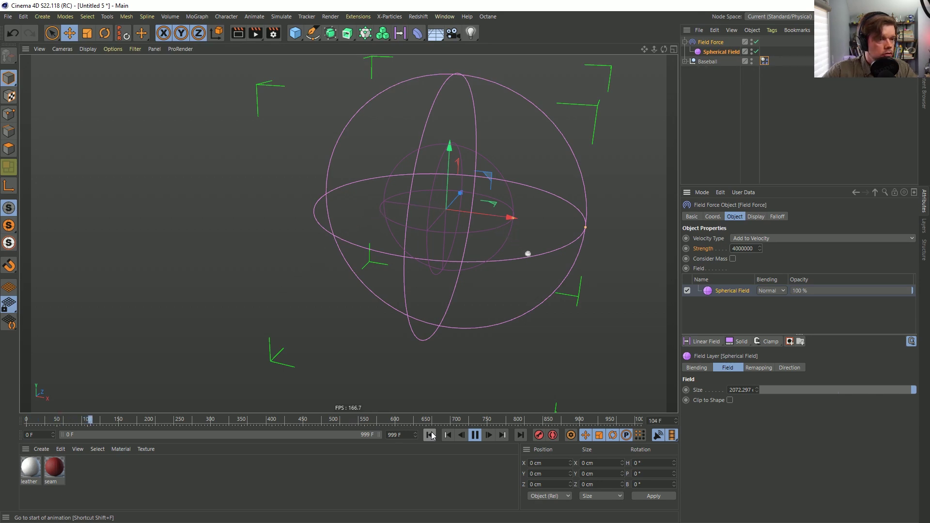
click(475, 435)
click(430, 435)
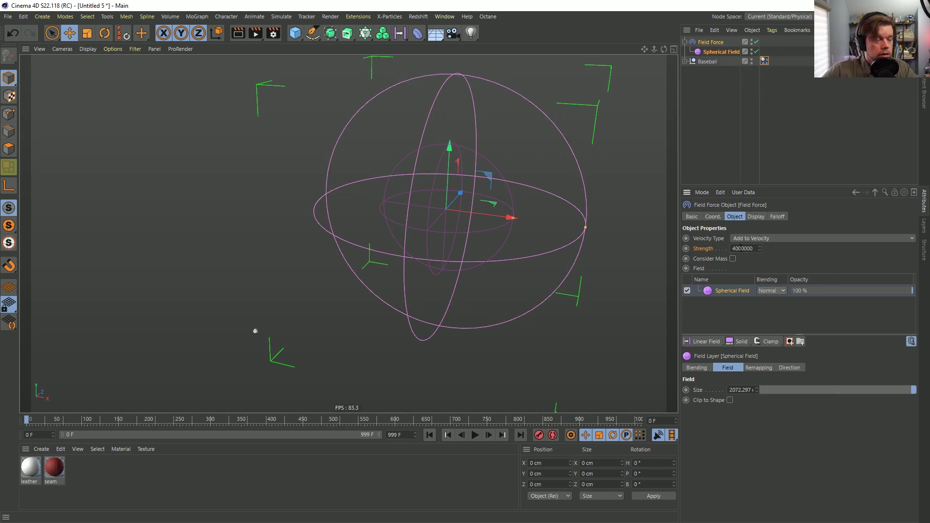
Set the line density of the Field Force's display to 32%
click(777, 217)
click(756, 218)
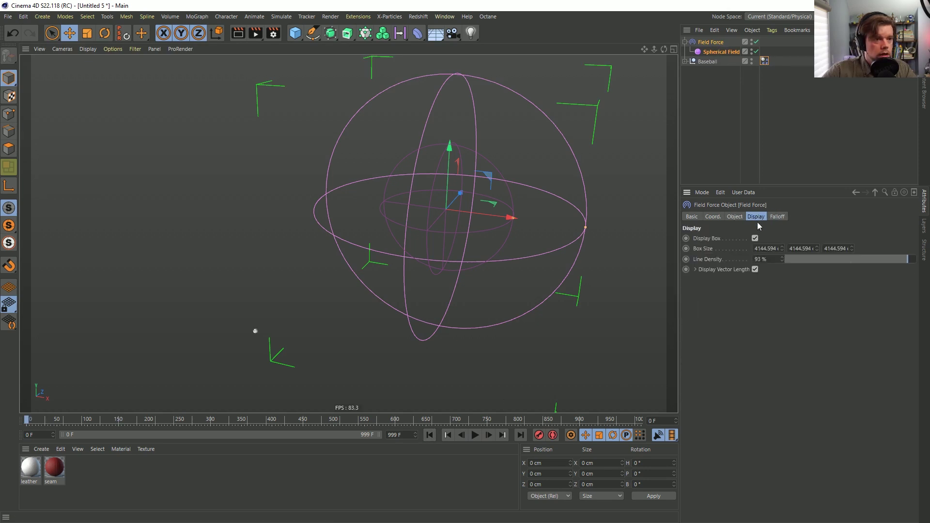
drag(840, 260, 826, 260)
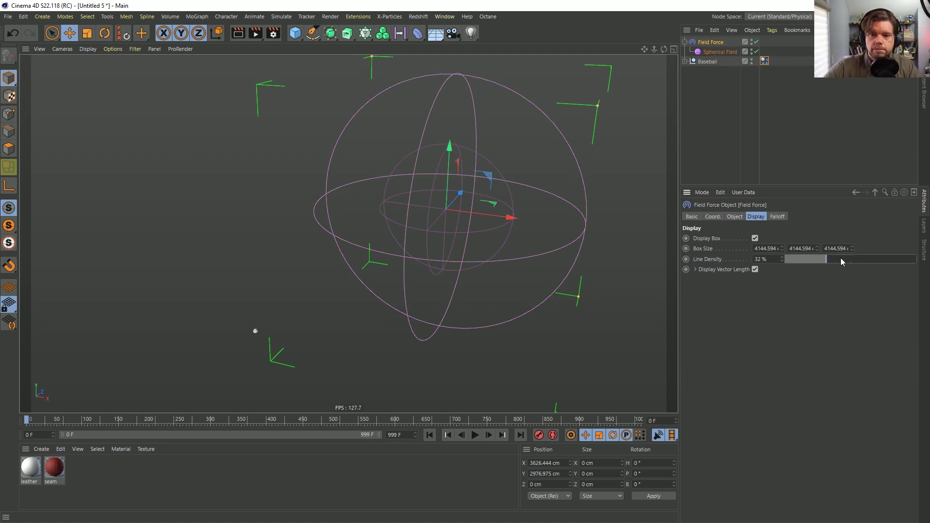
Delete the Field Force together with its Spherical Field and select the Baseball null
click(736, 217)
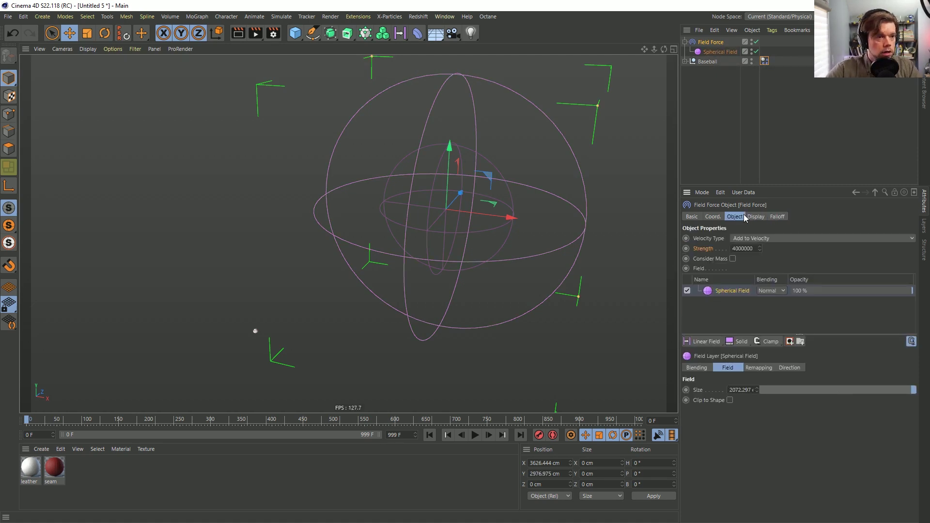
key(Delete)
click(706, 42)
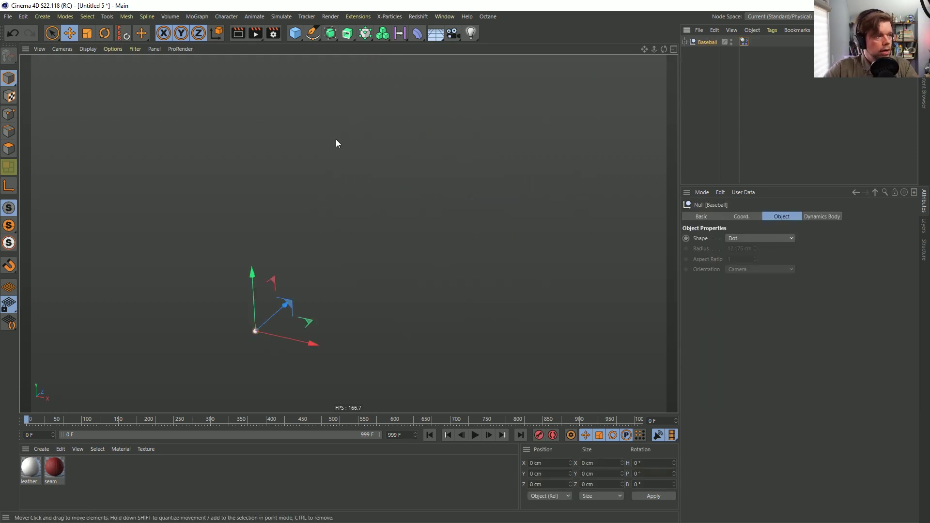
Add a Field Force to the scene and set its strength to 555
click(276, 18)
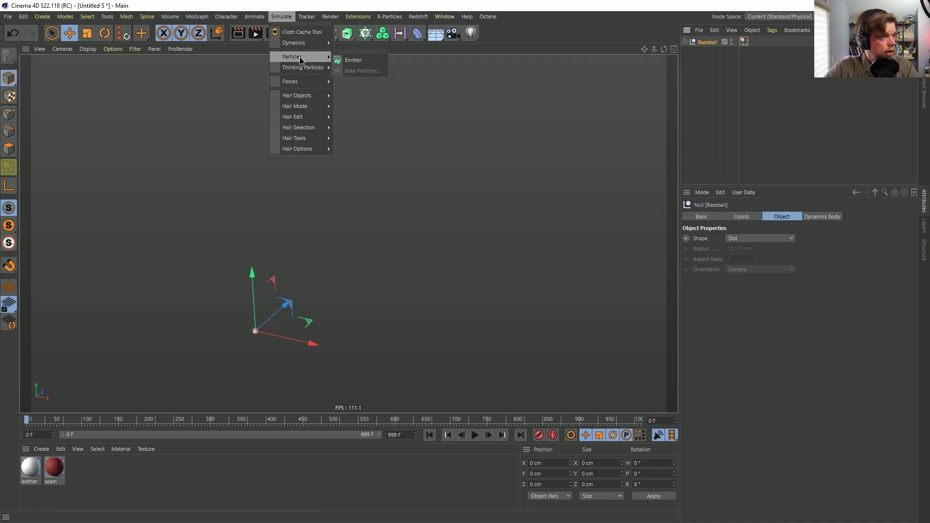
mouse_move(300, 81)
click(364, 118)
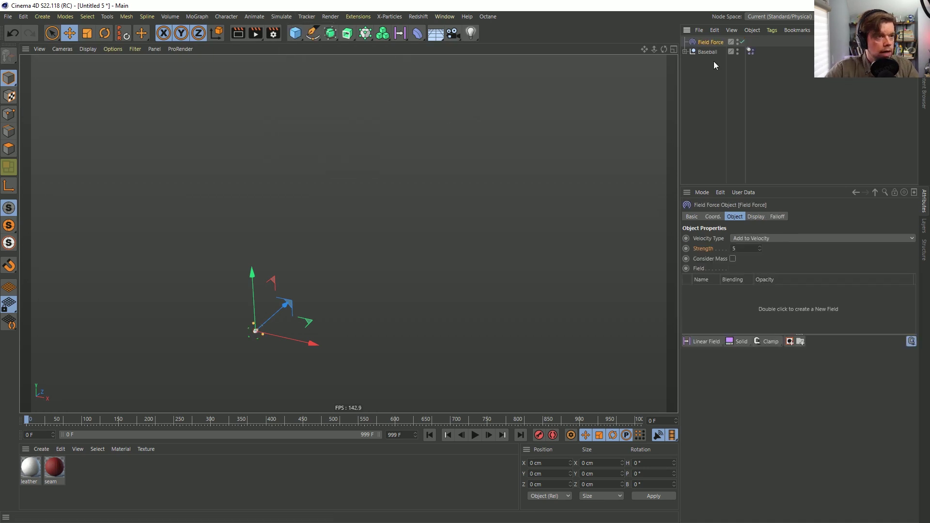
click(745, 247)
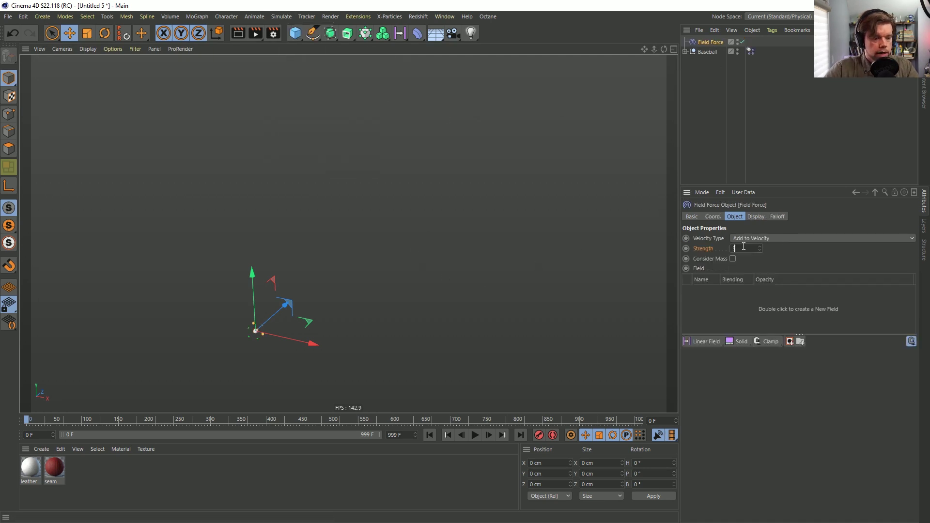
text(555)
key(Return)
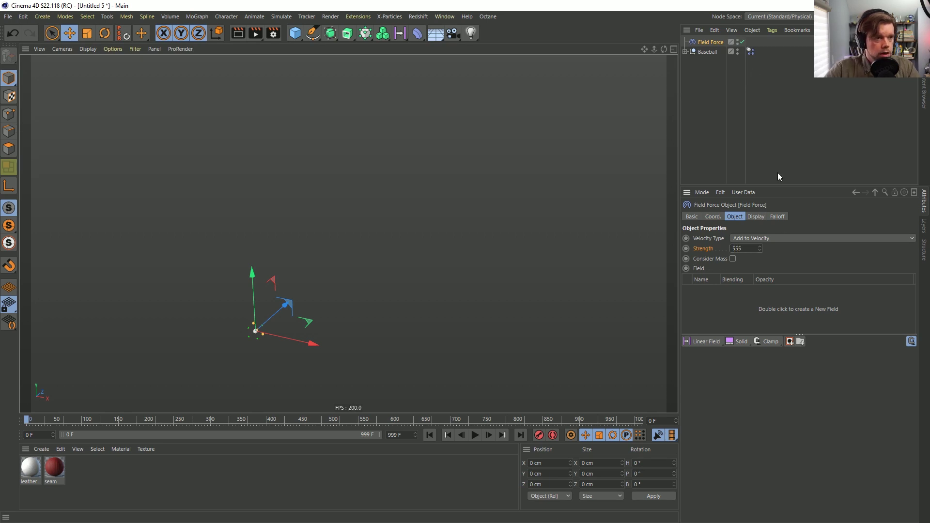
Create a Spherical Field and set its size to 929 cm
click(400, 33)
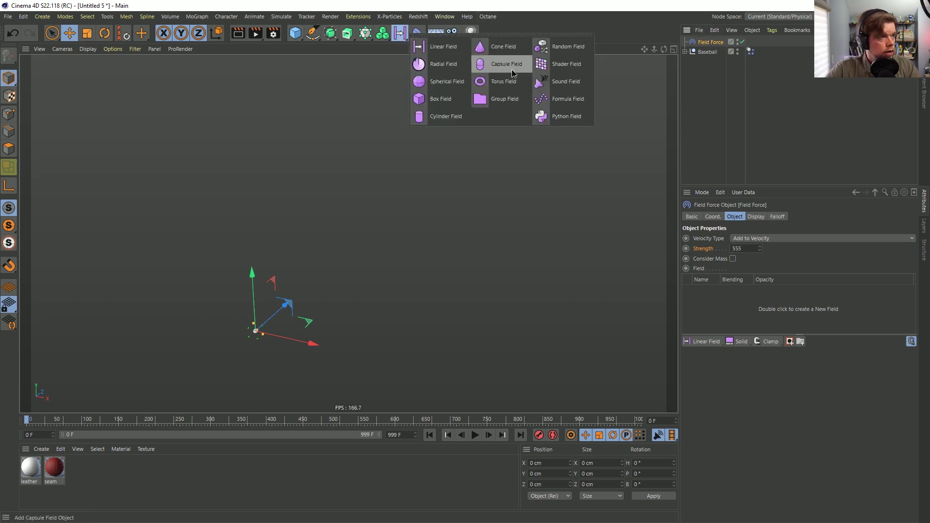
click(429, 81)
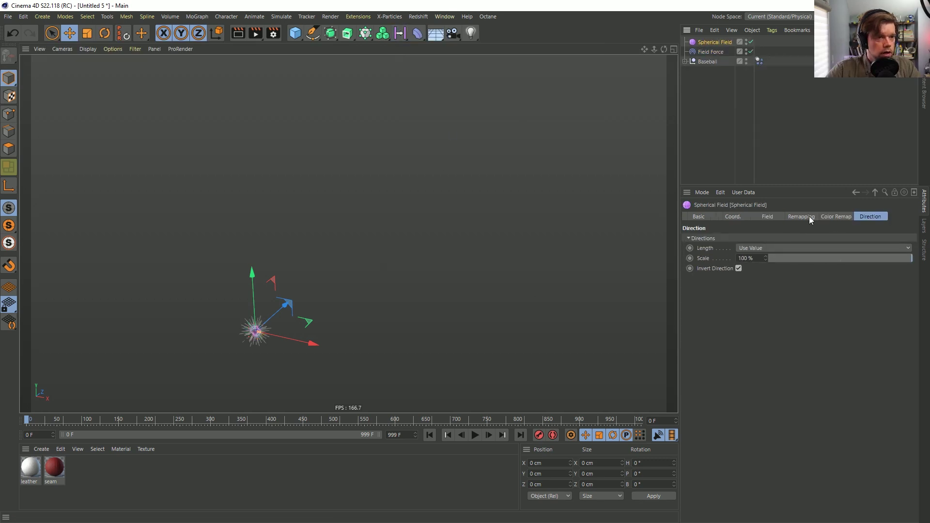
click(766, 218)
drag(756, 252, 818, 250)
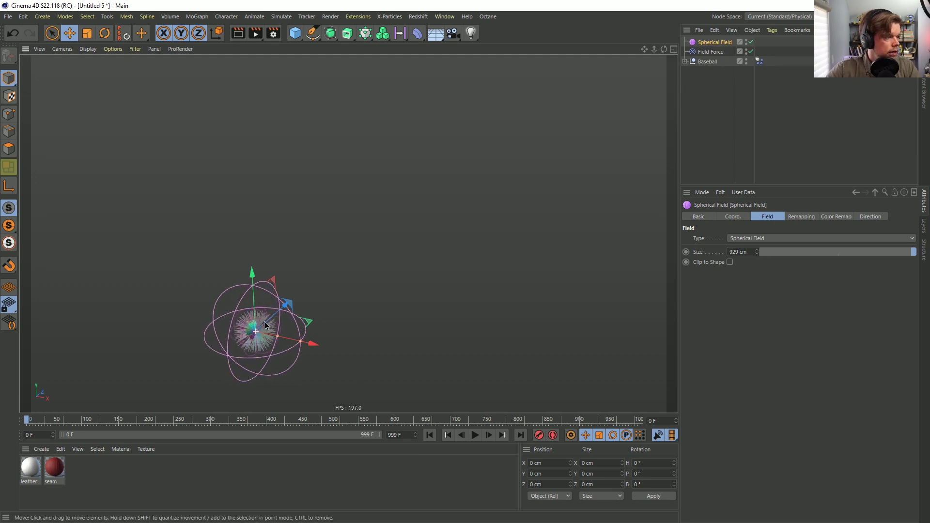
Raise the Spherical Field to a Y position of about 803 cm and nest it under the Field Force
alt+right_drag(256, 330, 341, 349)
key(e)
drag(251, 280, 231, 156)
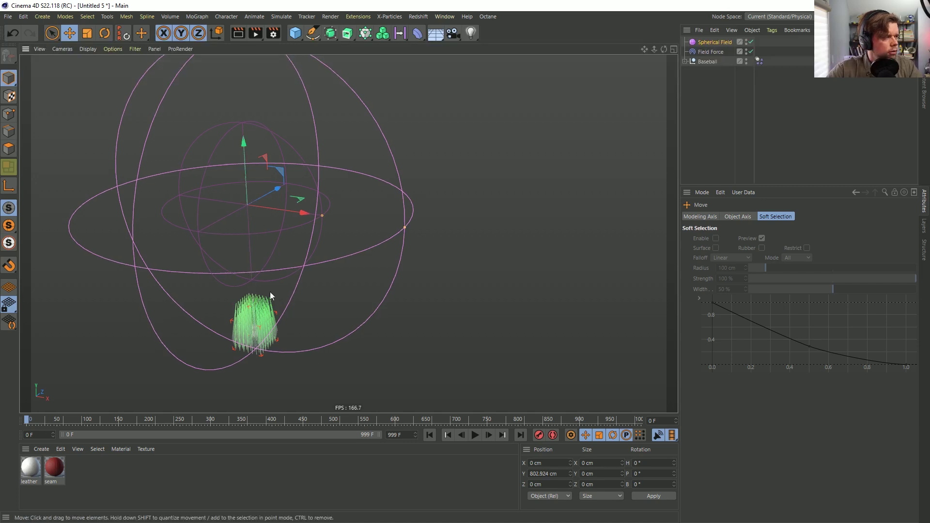
scroll(288, 245, down, 3)
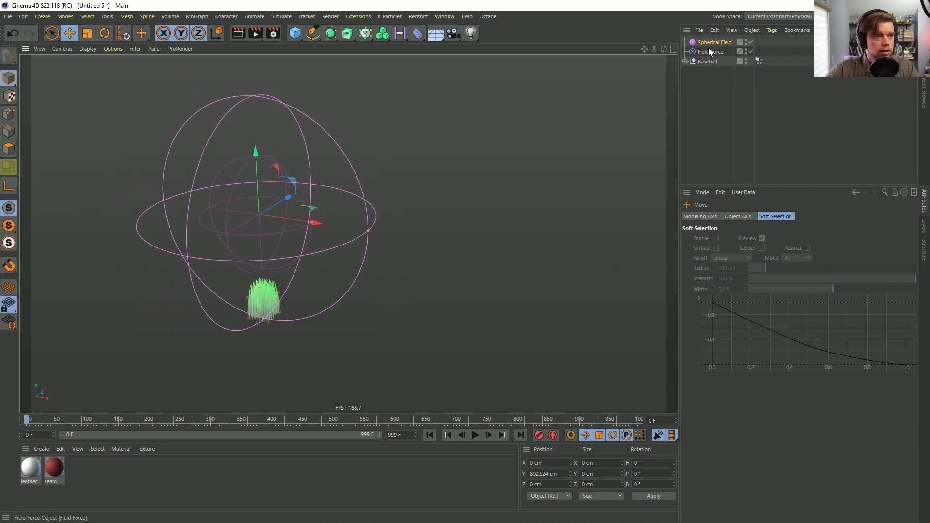
drag(711, 51, 714, 50)
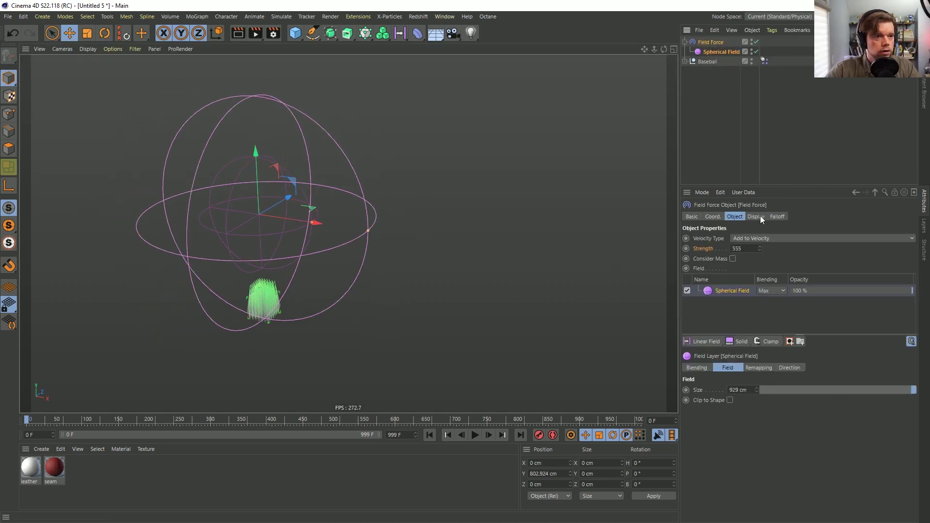
click(734, 216)
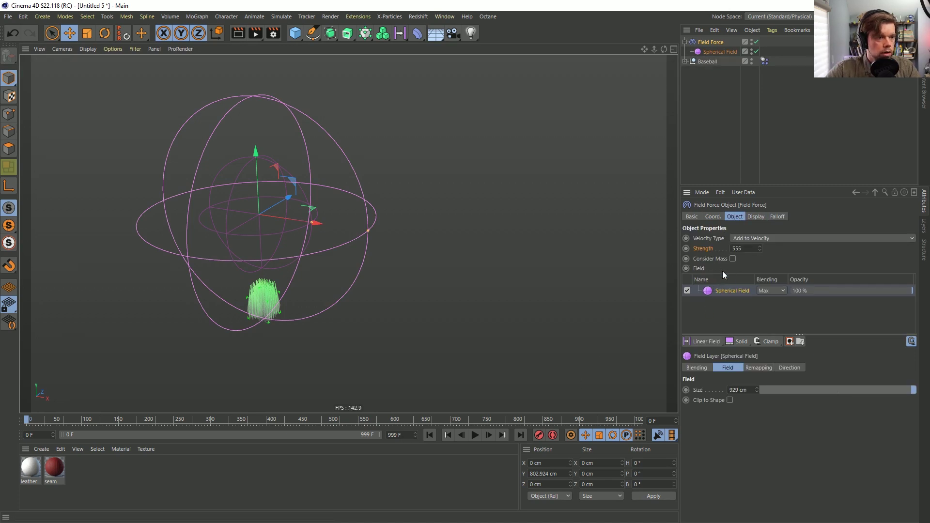
Play the simulation a couple of times to check how the baseball moves through the field, and rewind to frame 0
click(474, 435)
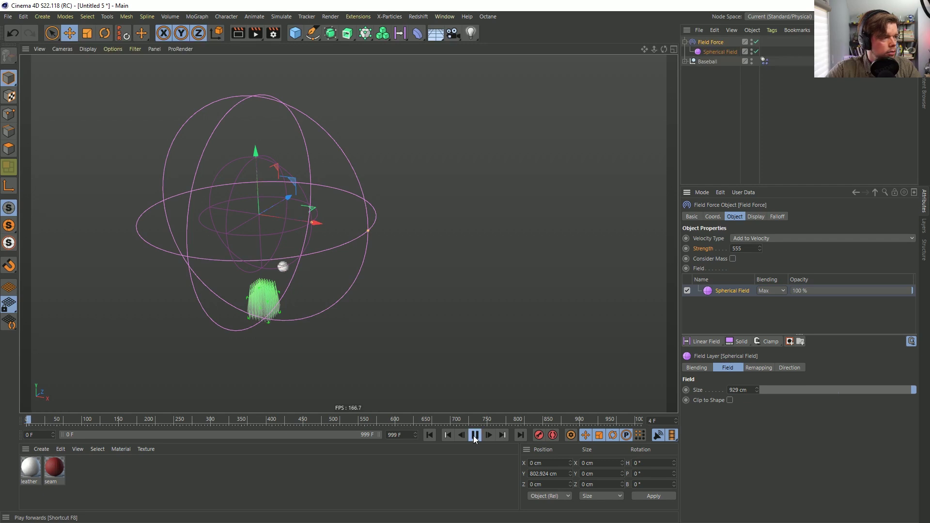
click(474, 435)
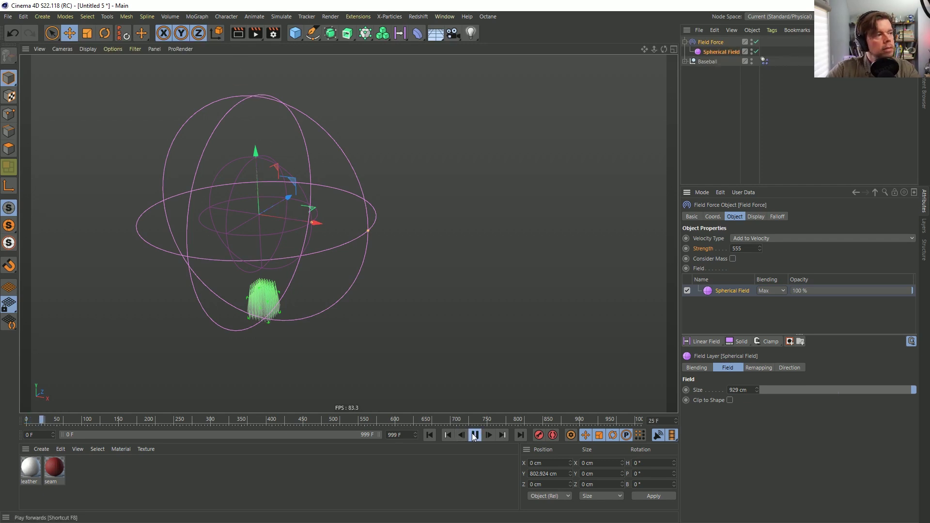
click(429, 435)
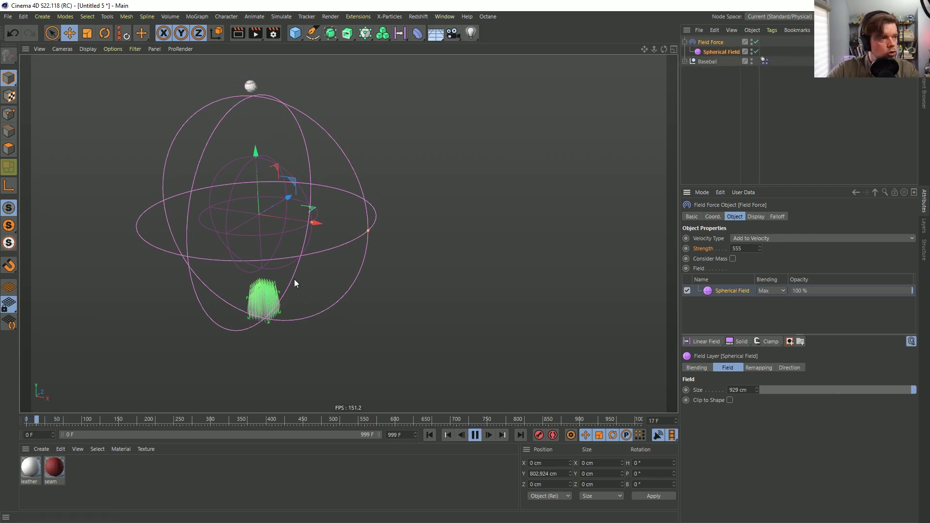
click(475, 437)
click(430, 434)
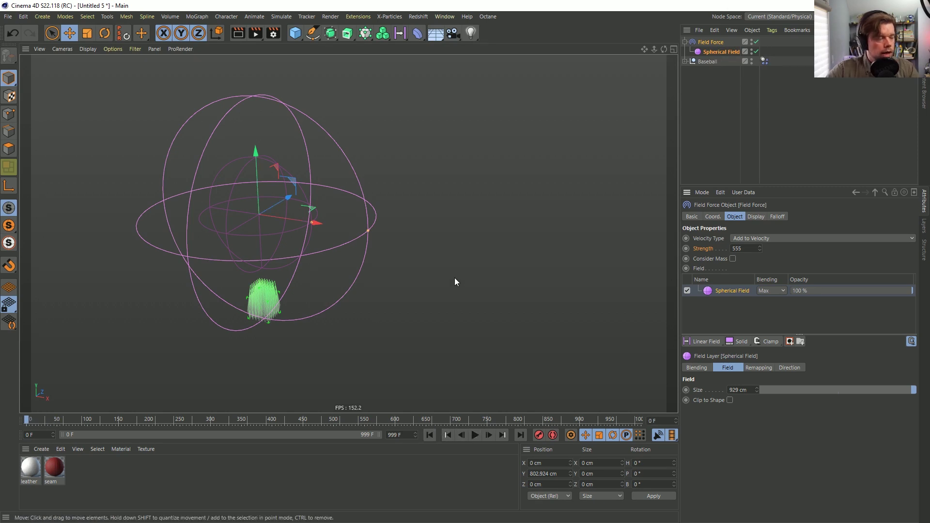
Move the Spherical Field far above the baseball's starting point, to about X 219 cm, Y 4975 cm
alt+right_drag(404, 257, 277, 286)
alt+middle_drag(466, 187, 345, 277)
alt+right_drag(346, 277, 272, 319)
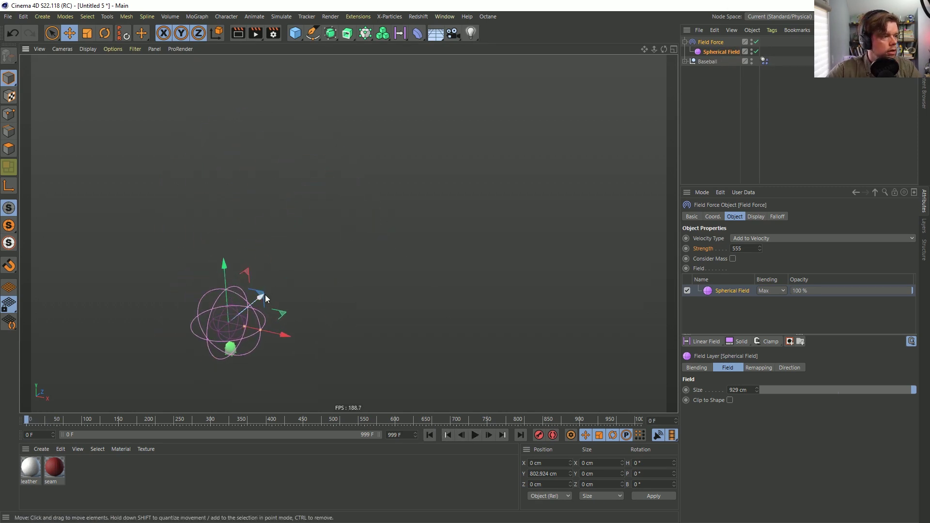
drag(260, 294, 254, 133)
Run the simulation to frame 58, centre the Spherical Field on the baseball at about X 2871, Y 2900 cm, and enlarge it to about 2032 cm
click(475, 433)
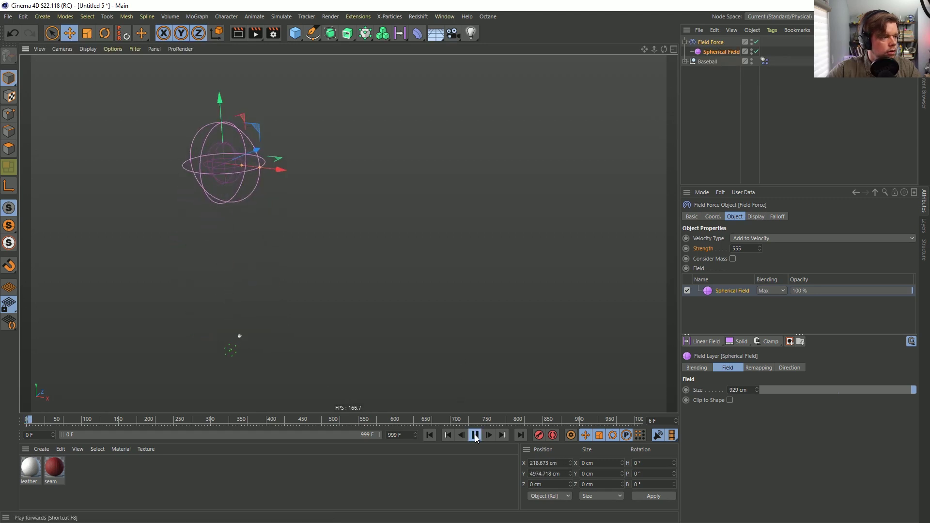
click(475, 434)
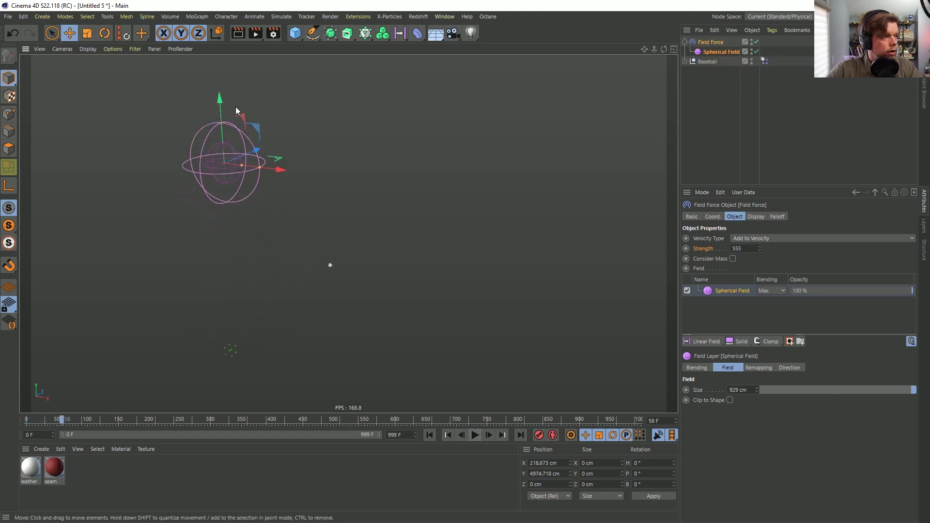
drag(257, 131, 367, 239)
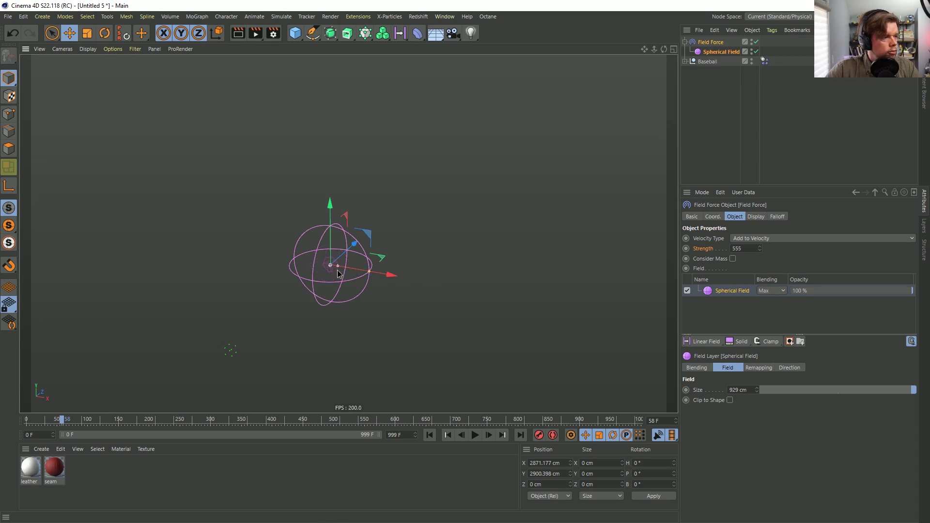
drag(369, 271, 417, 280)
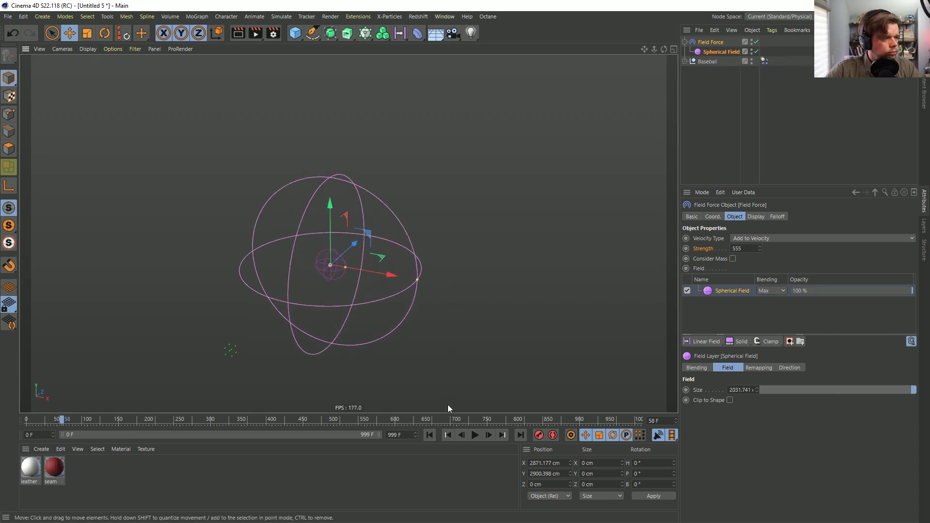
Replay the simulation from the start and examine the baseball's path inside the enlarged field from another angle
click(429, 434)
click(475, 434)
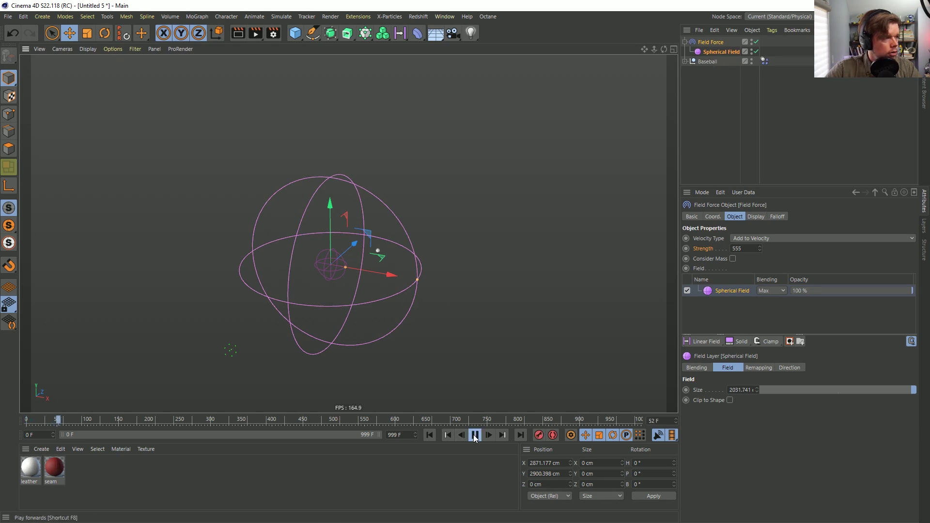
click(429, 434)
click(474, 434)
alt+drag(289, 310, 244, 327)
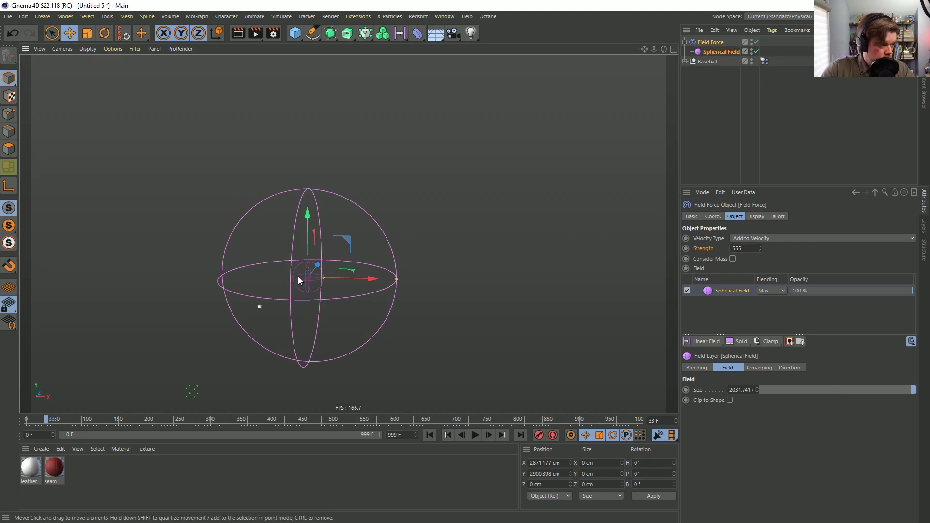
click(475, 435)
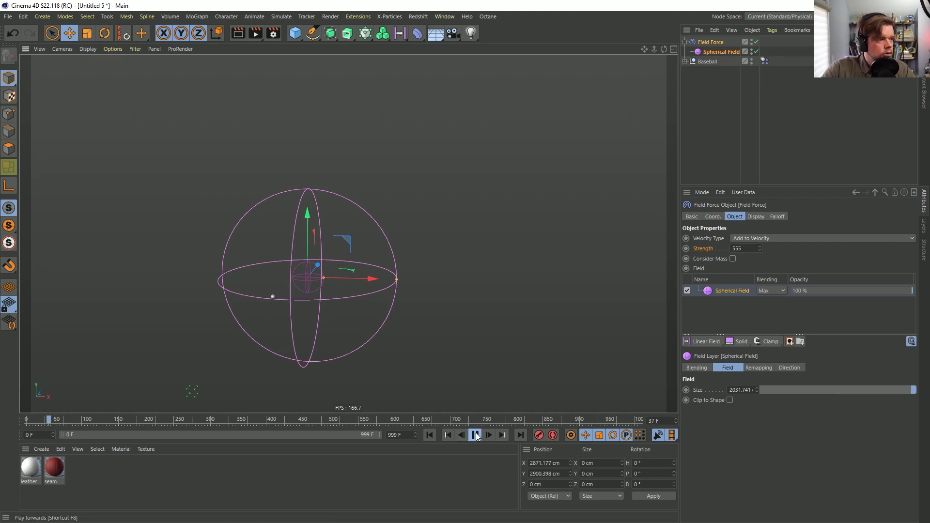
click(475, 435)
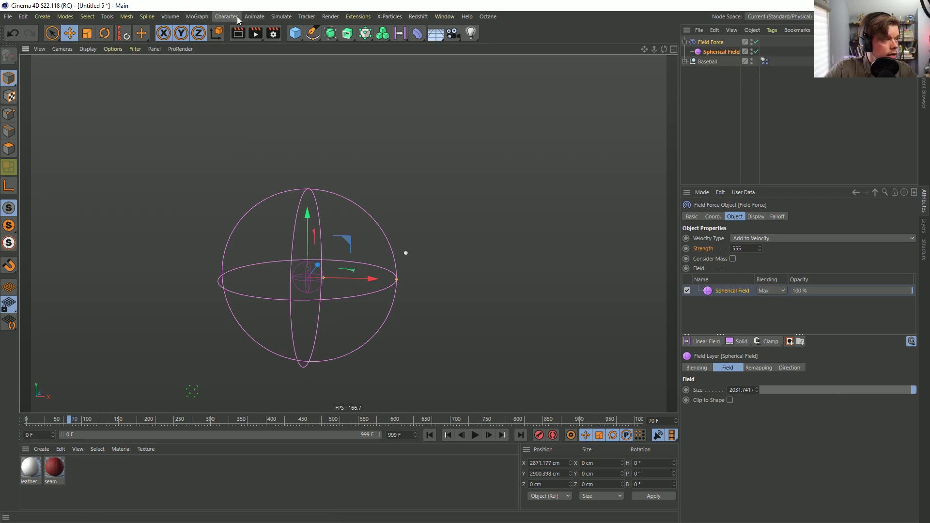
Set the Field Force's velocity type to Change Direction and replay the simulation from the start
click(762, 239)
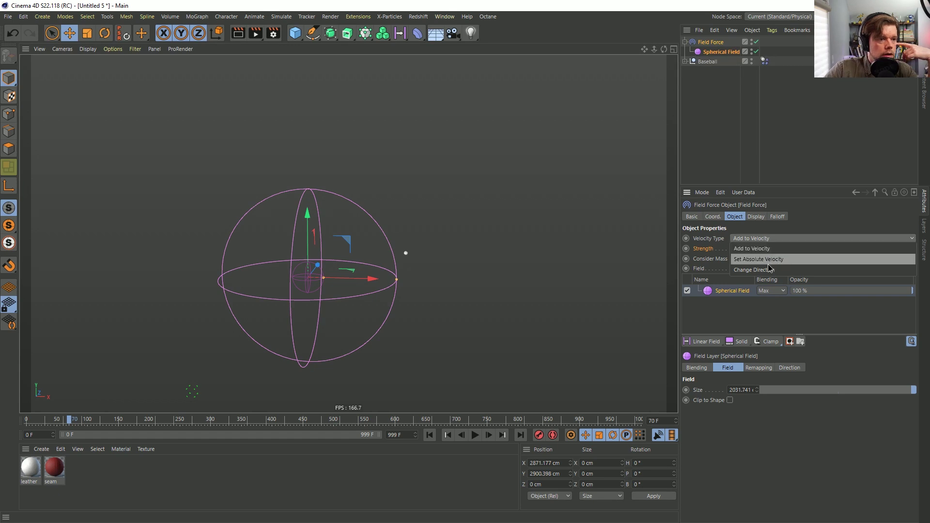
click(769, 269)
click(429, 435)
click(474, 434)
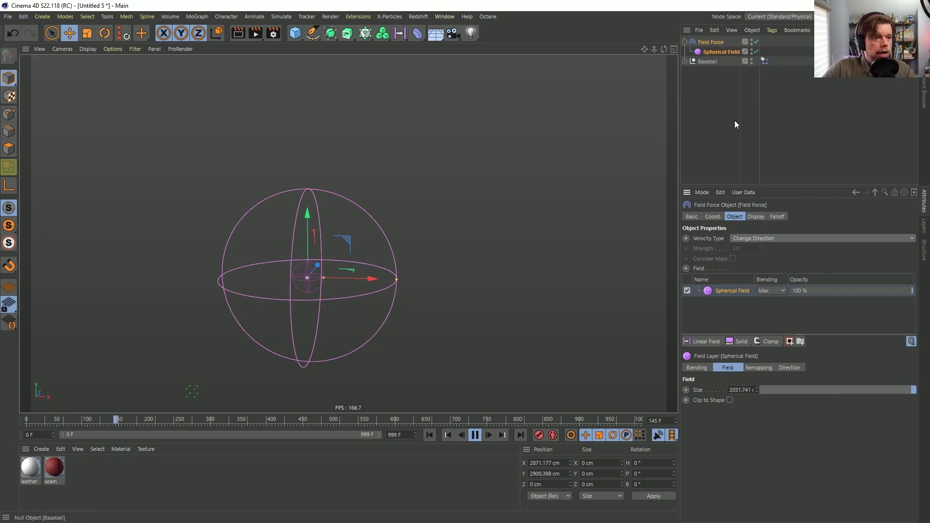
Set the Spherical Field layer's blending to Normal in the Field Force and show the layer's Direction settings
click(726, 43)
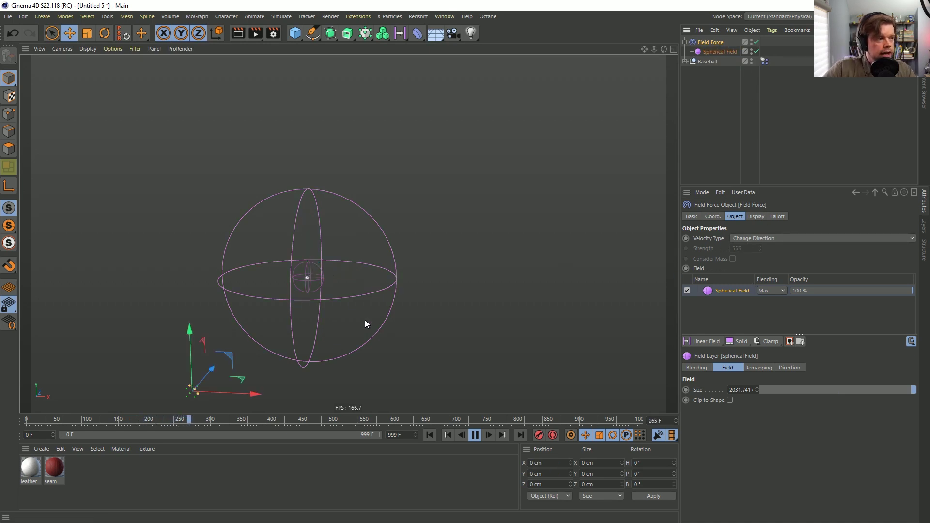
click(771, 290)
click(773, 305)
click(736, 291)
click(789, 368)
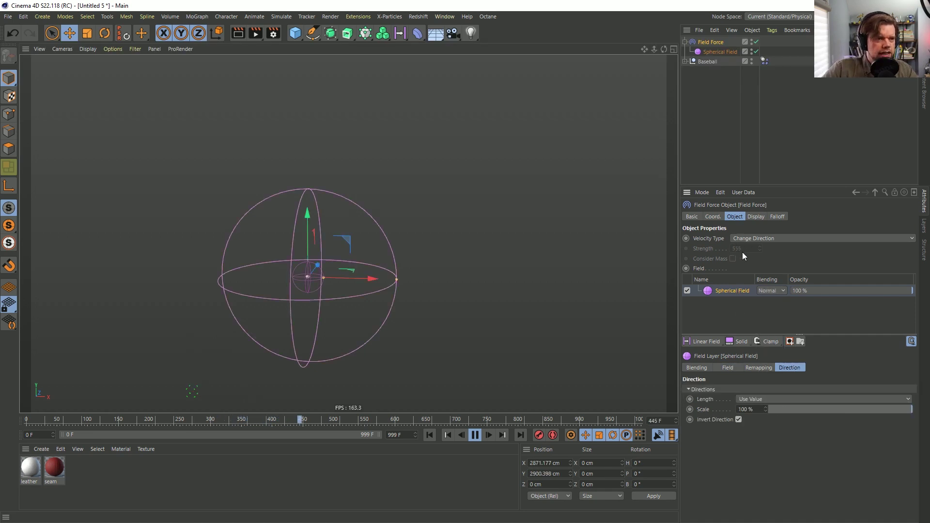
Inspect the baseball at the field's centre and add a Friction force to the scene
scroll(314, 274, up, 5)
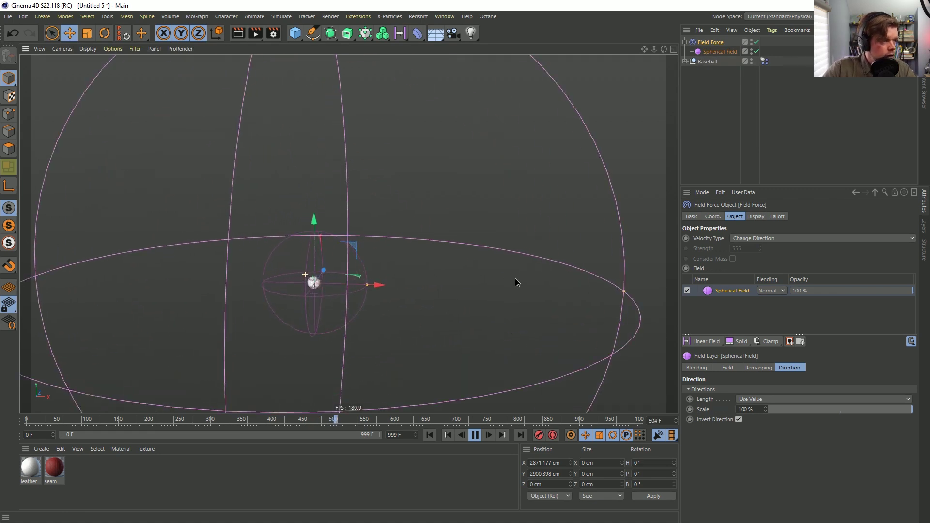
scroll(260, 309, down, 5)
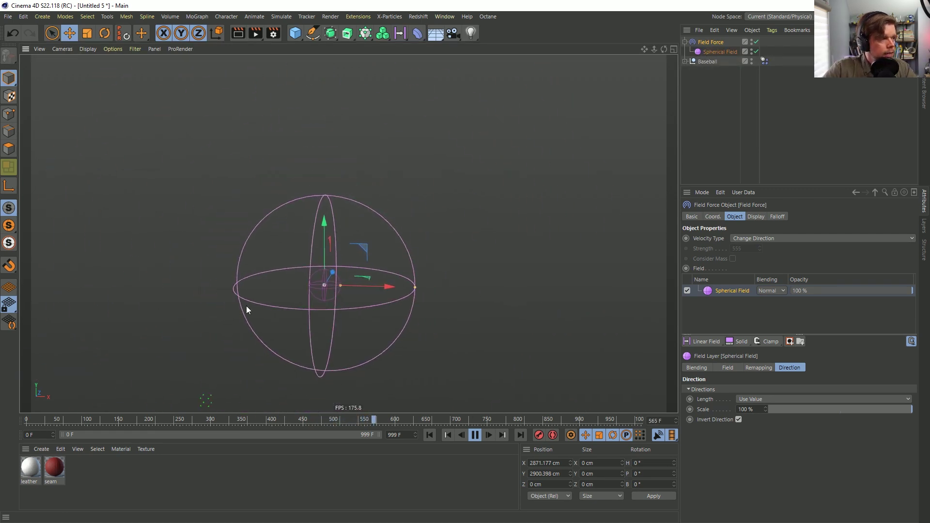
alt+drag(324, 286, 300, 284)
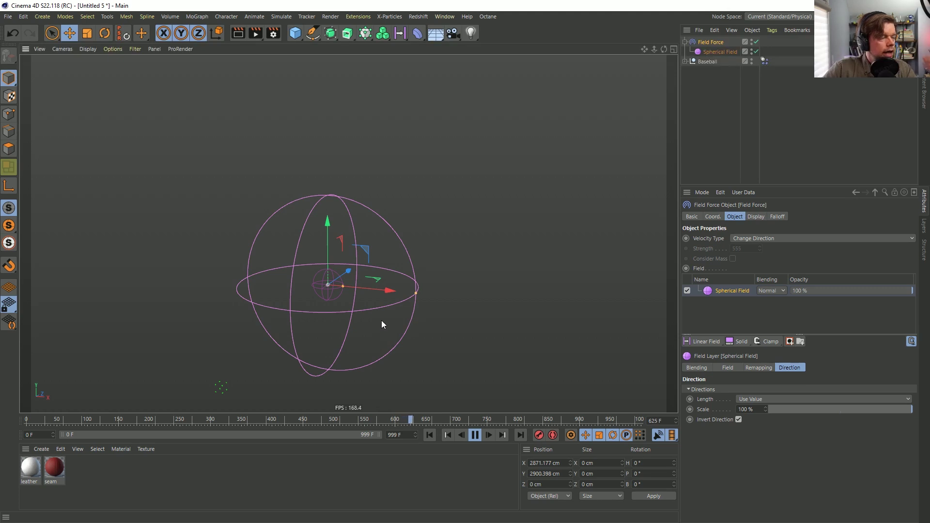
click(281, 17)
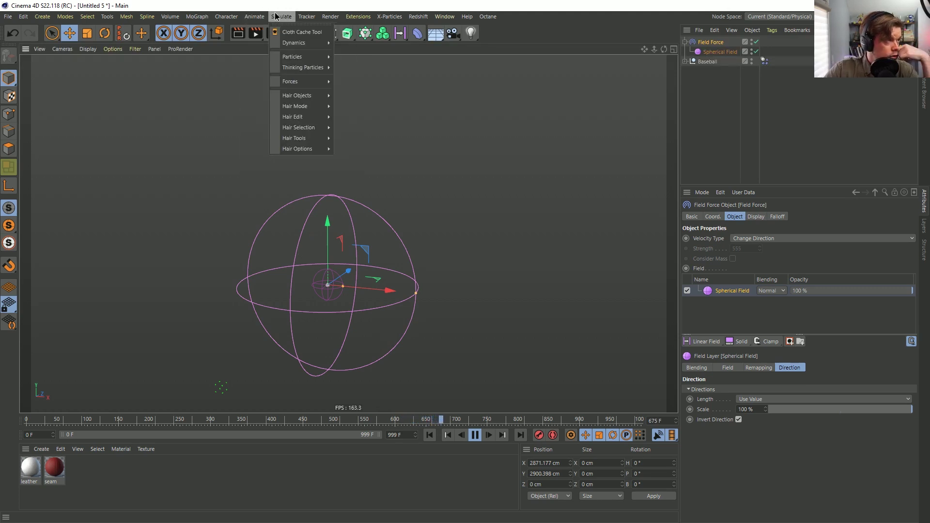
mouse_move(309, 81)
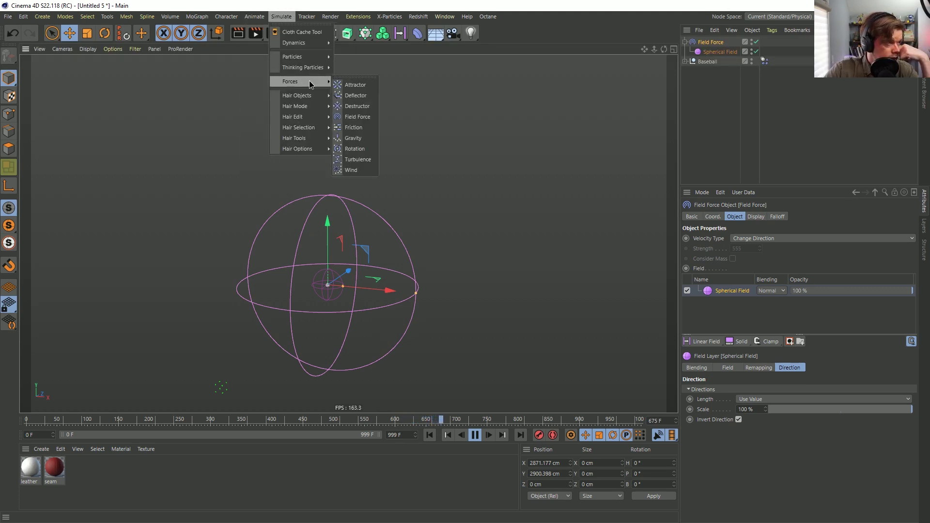
click(354, 127)
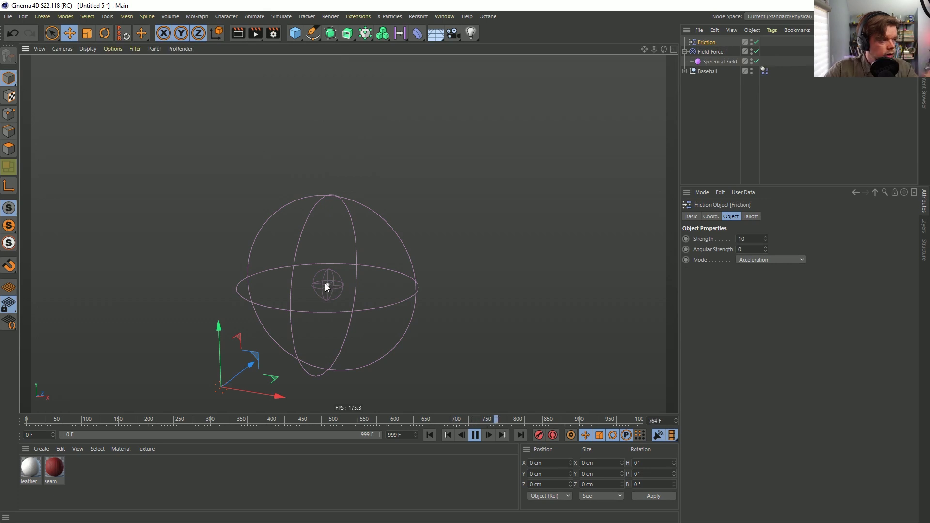
alt+right_drag(324, 284, 167, 336)
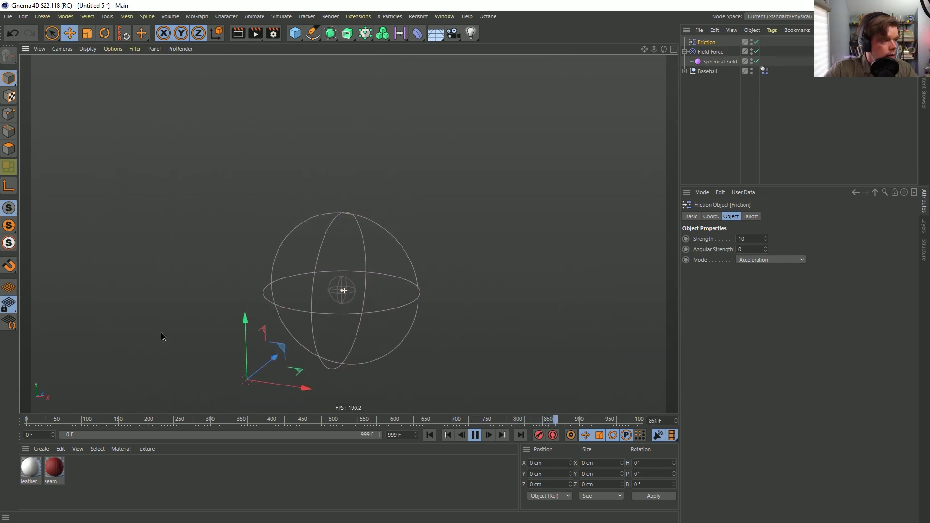
Rewind the simulation, use the Spherical Field as the Friction force's falloff, and play it from the start
click(429, 435)
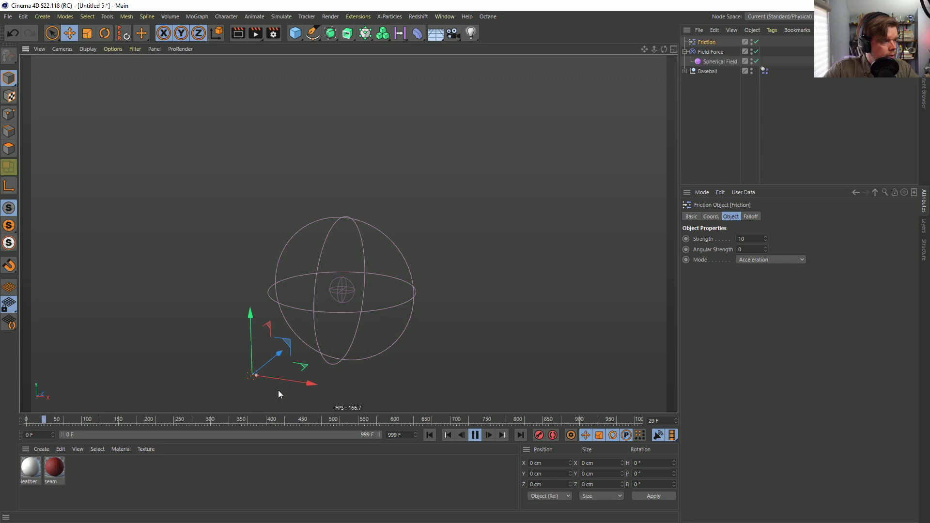
click(474, 434)
click(429, 435)
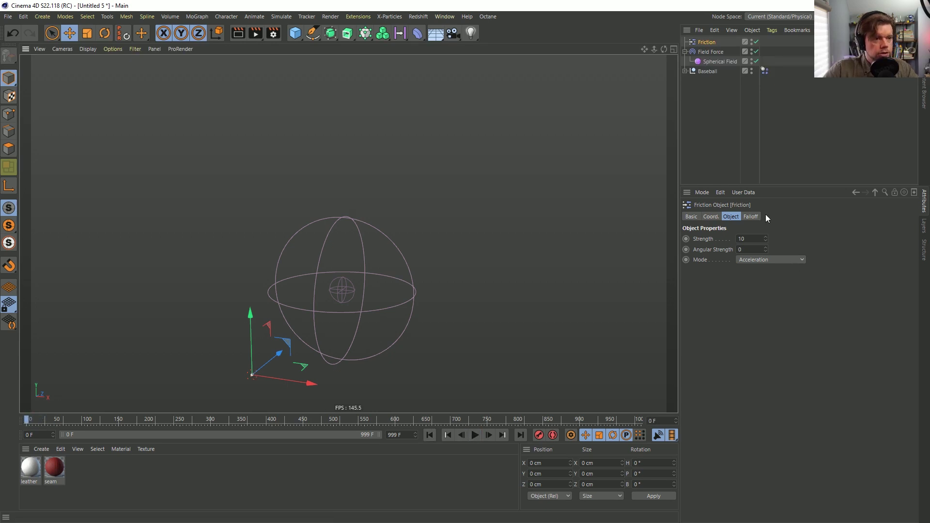
click(752, 217)
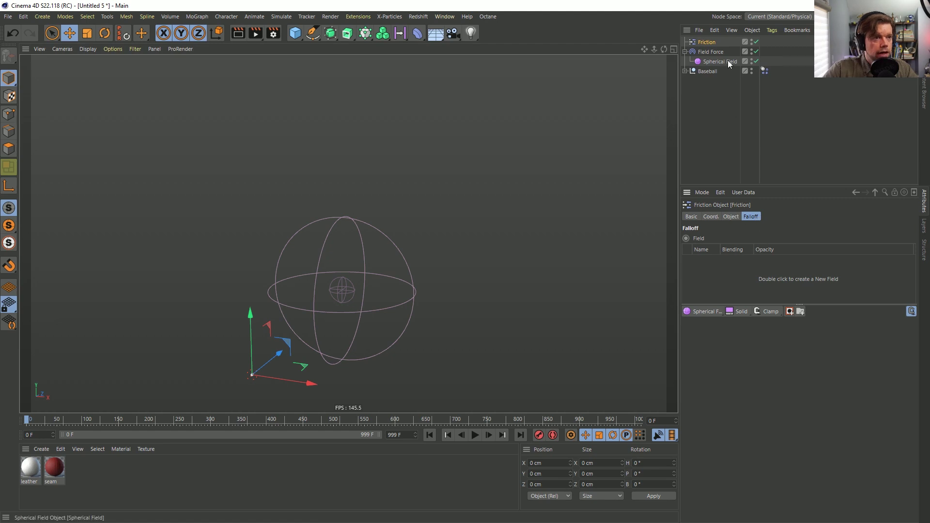
drag(716, 60, 702, 283)
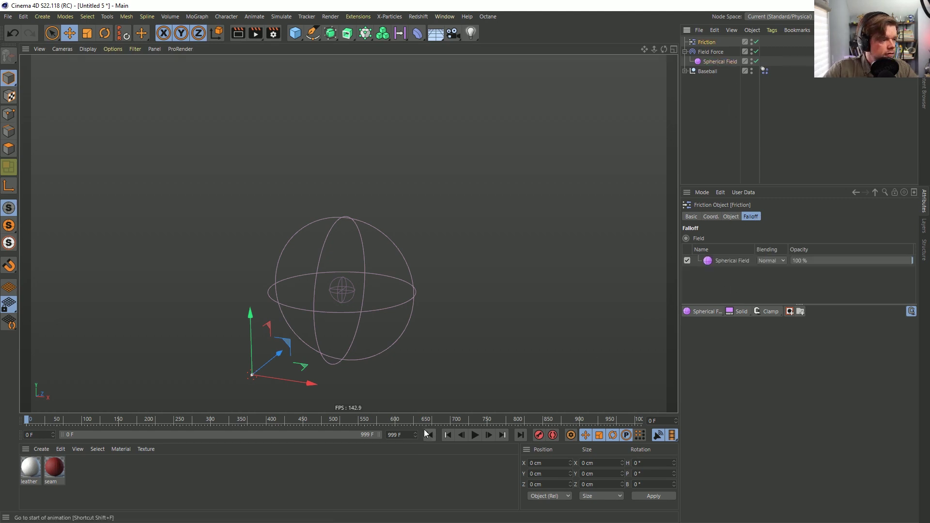
click(472, 435)
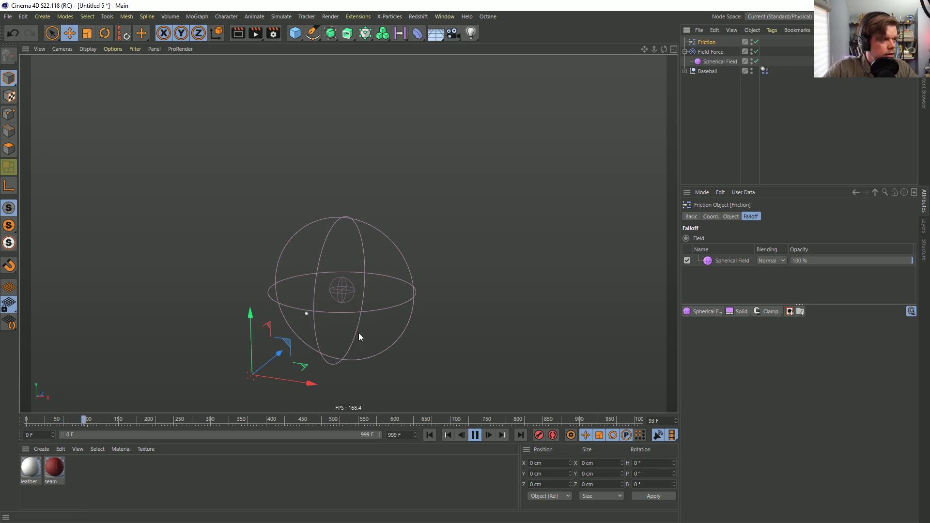
Scale the Spherical Field down to about a third of its size and replay the simulation from the start
key(t)
click(711, 53)
click(712, 62)
key(t)
drag(426, 236, 189, 330)
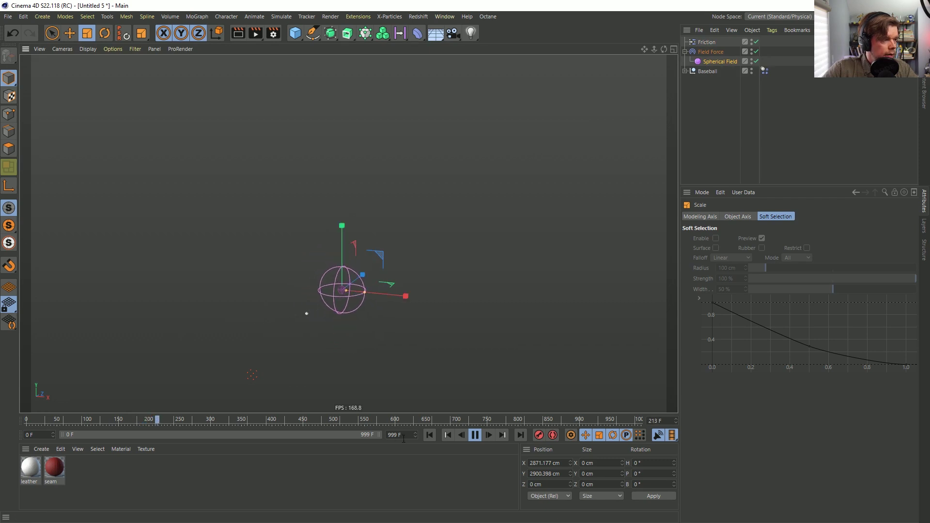
click(430, 434)
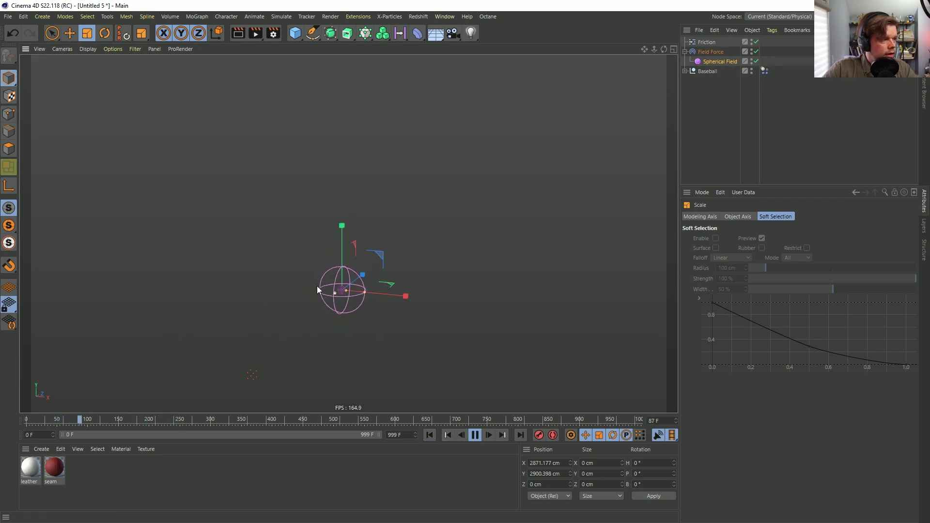
key(e)
mouse_move(379, 254)
mouse_down()
mouse_move(343, 224)
mouse_move(383, 248)
mouse_move(397, 240)
mouse_move(342, 233)
mouse_move(414, 236)
mouse_move(365, 258)
mouse_move(381, 257)
mouse_up()
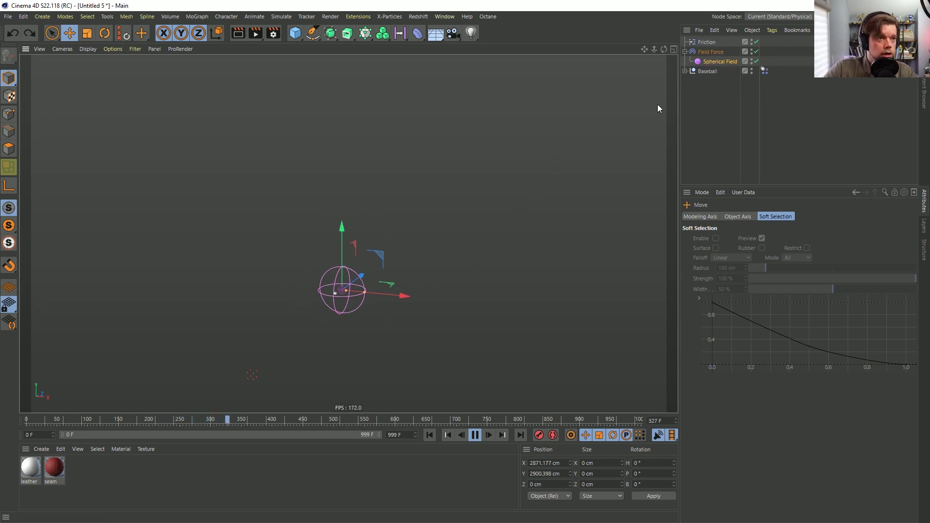
Delete the Friction and the Field Force with its Spherical Field, and rewind the simulation to frame 0
click(703, 43)
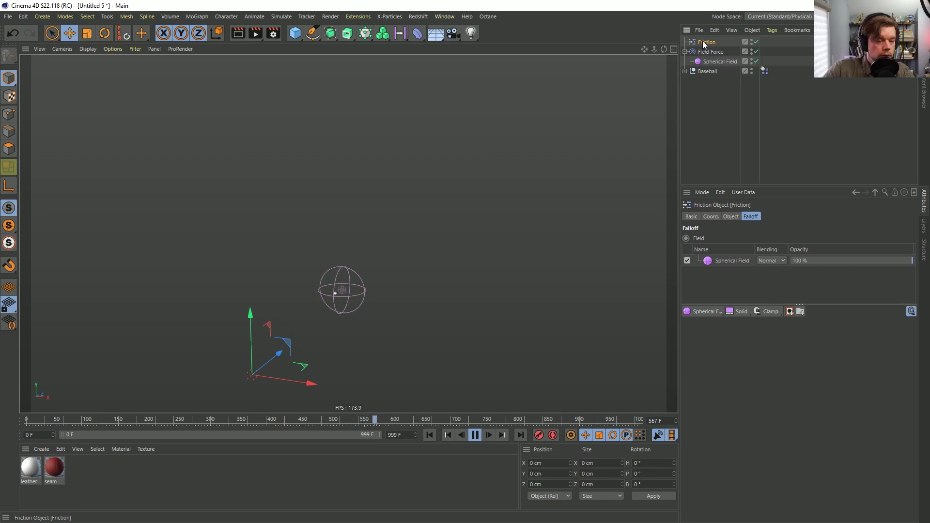
key(Delete)
click(702, 44)
key(Delete)
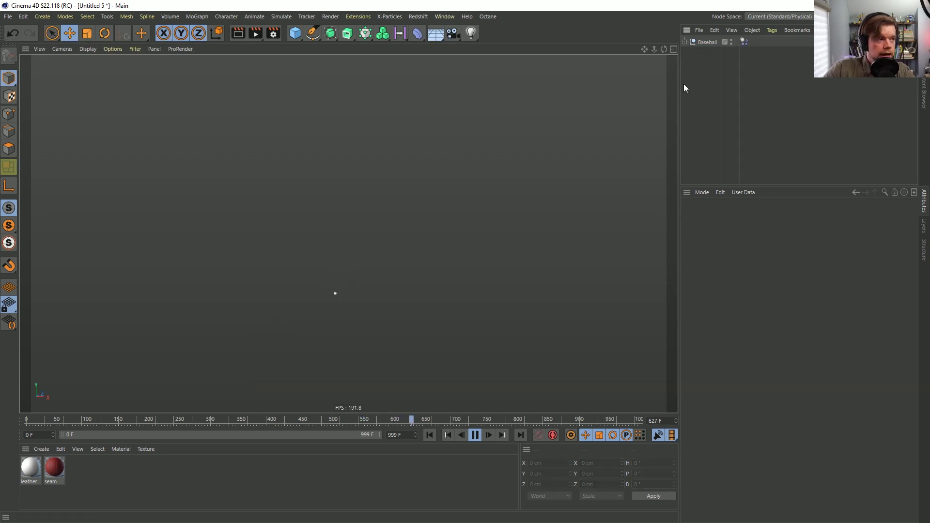
click(474, 435)
click(429, 435)
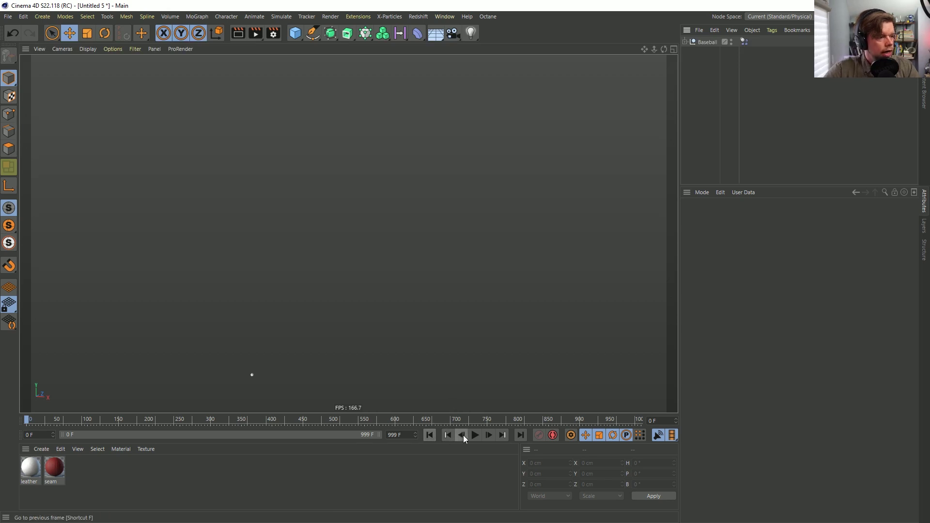
Add a cone about 6027 cm high with a bottom radius of about 587 cm, away from the baseball at about X 3961, Y 3946 cm
click(295, 33)
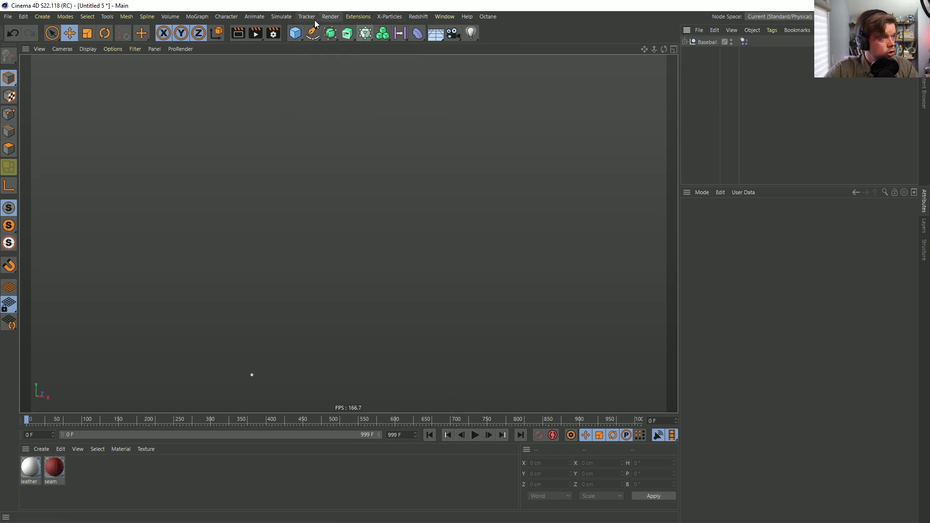
click(296, 34)
click(433, 47)
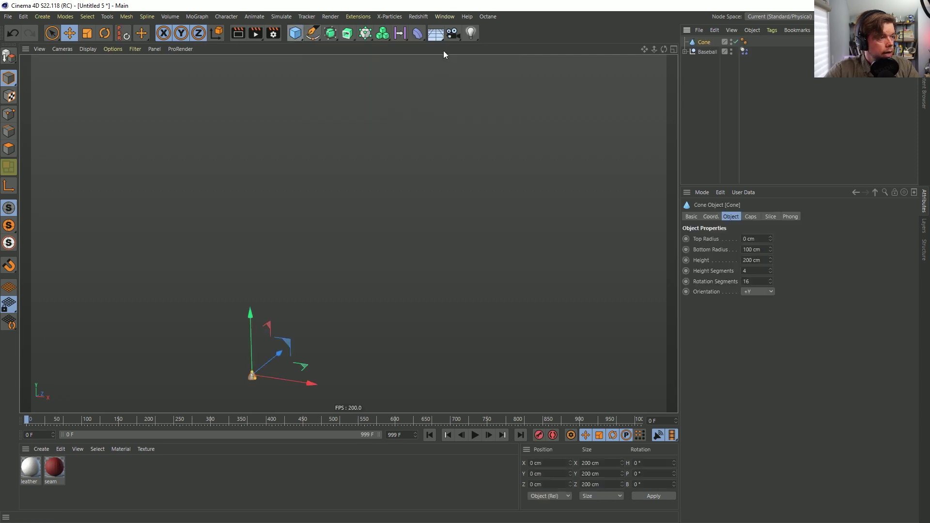
drag(284, 342, 432, 206)
drag(402, 233, 406, 143)
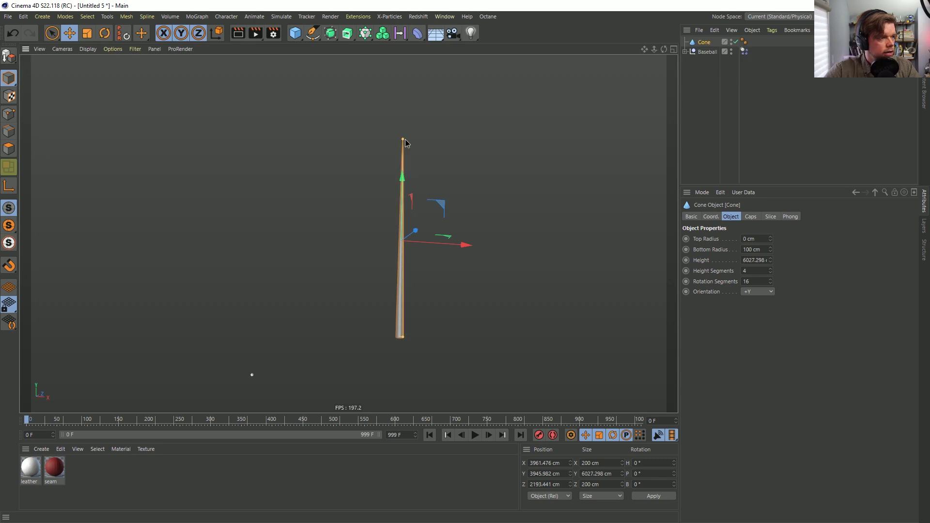
mouse_move(407, 339)
mouse_down()
mouse_move(417, 338)
mouse_move(410, 327)
mouse_up()
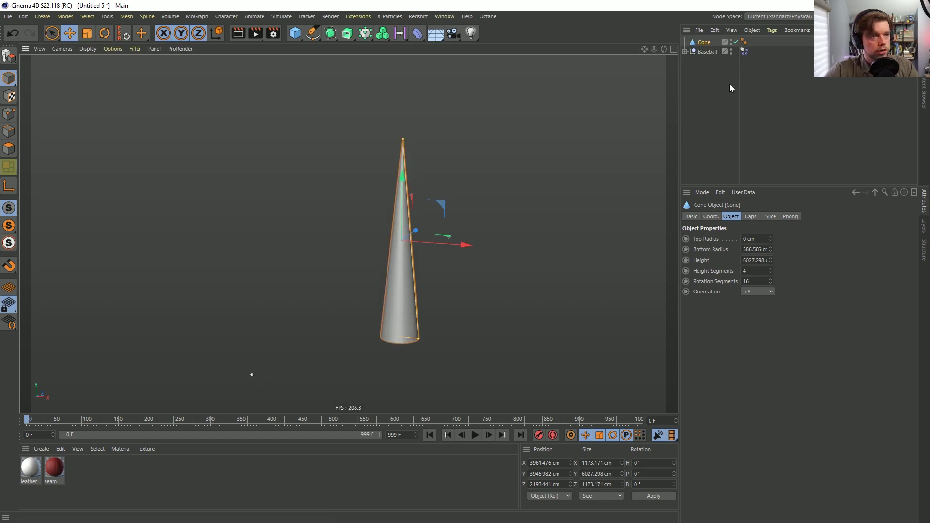
Give the cone a Display tag with Lines shading and set its height segments to 1
right_click(704, 43)
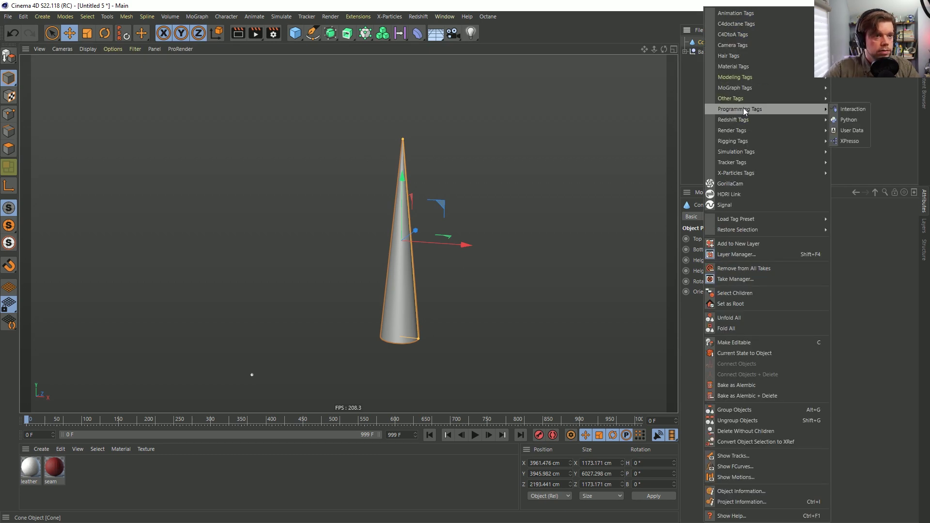
mouse_move(748, 129)
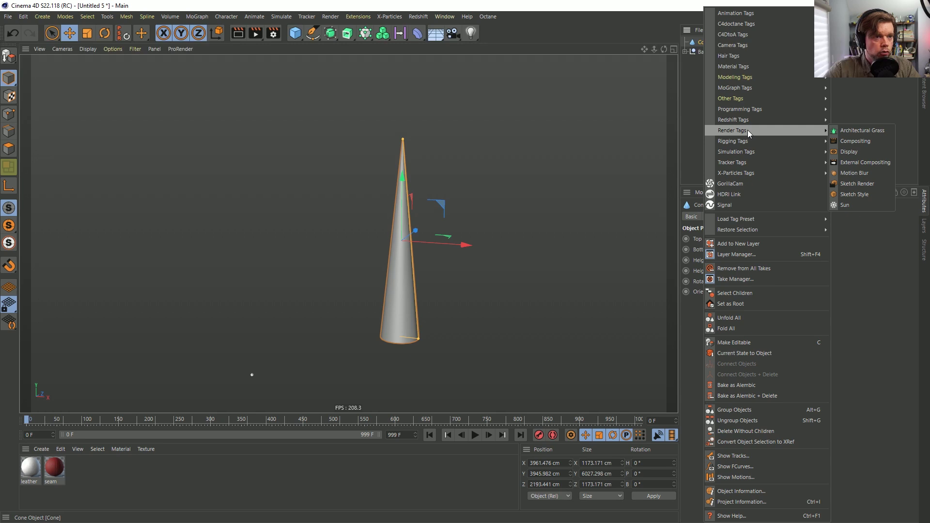
click(858, 153)
click(706, 237)
click(782, 239)
click(795, 324)
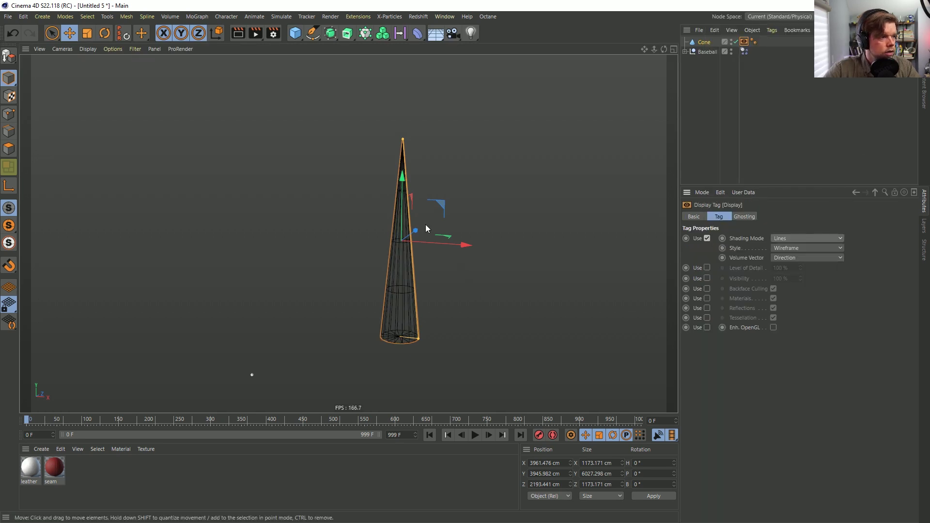
click(702, 42)
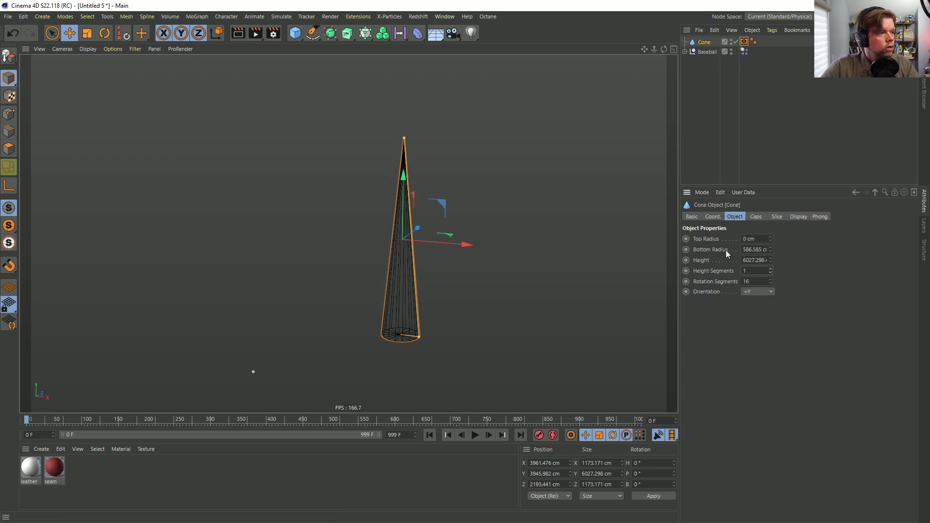
click(698, 100)
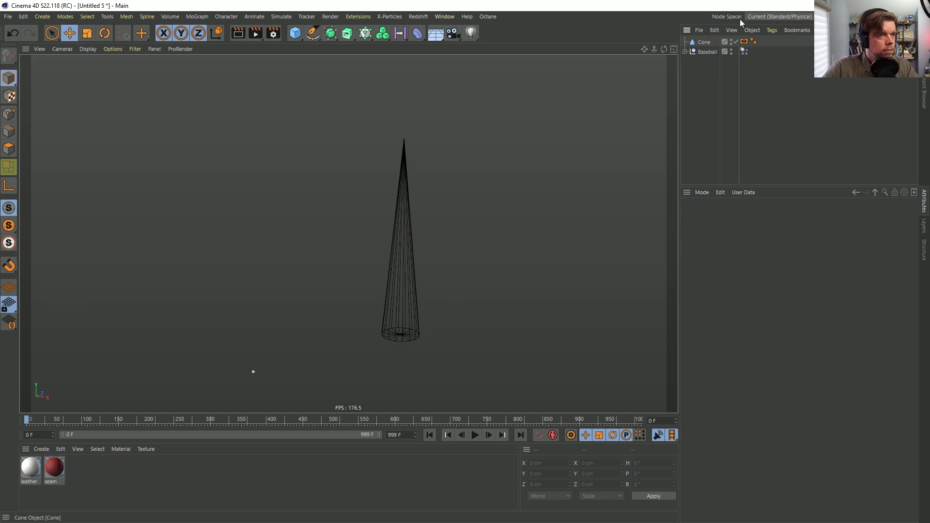
Group the Baseball into a Null and add a Wind force inside that group
click(701, 50)
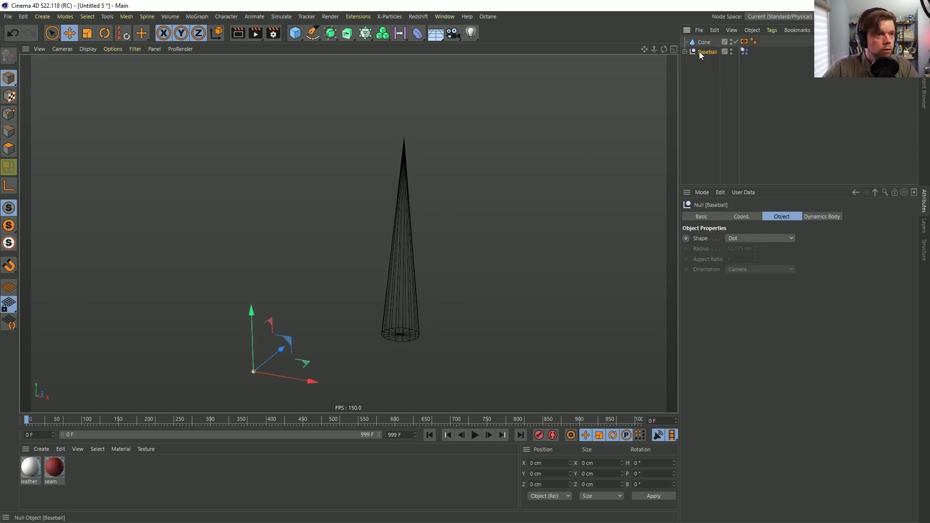
key(alt+g)
click(686, 51)
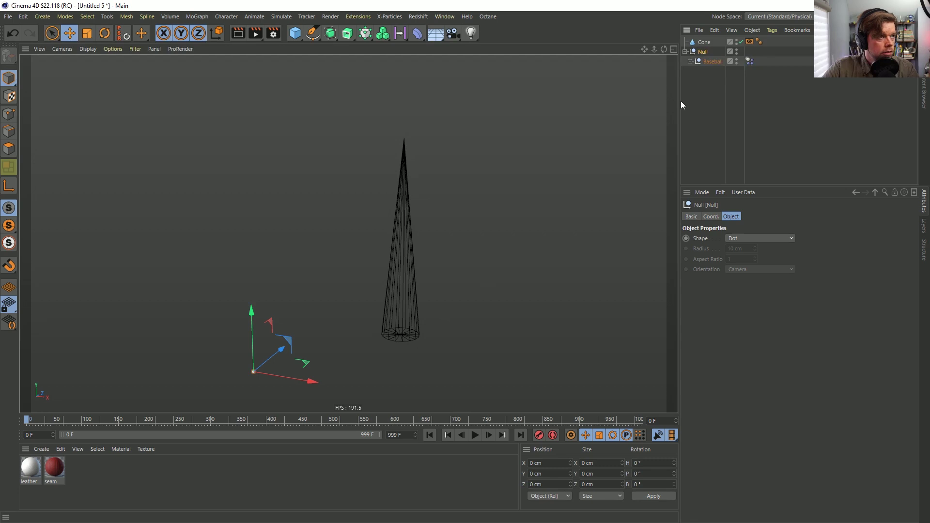
click(280, 17)
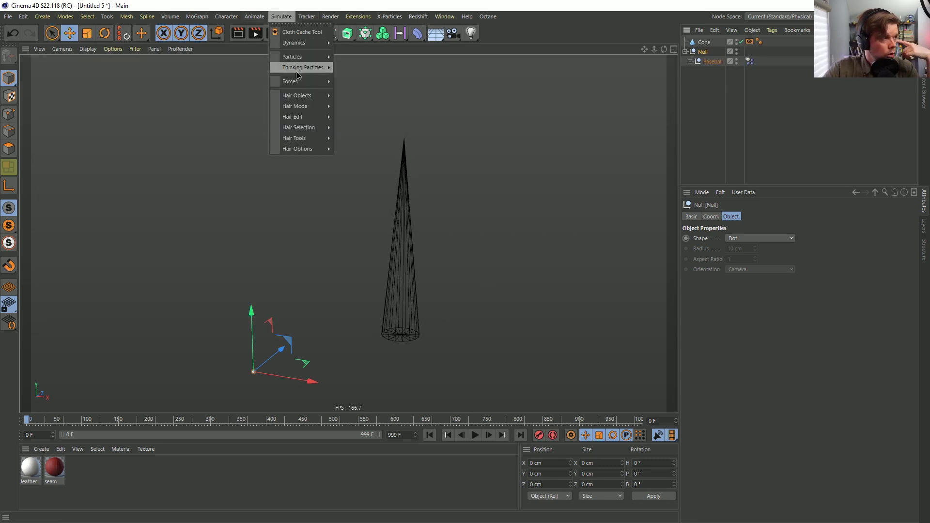
mouse_move(297, 81)
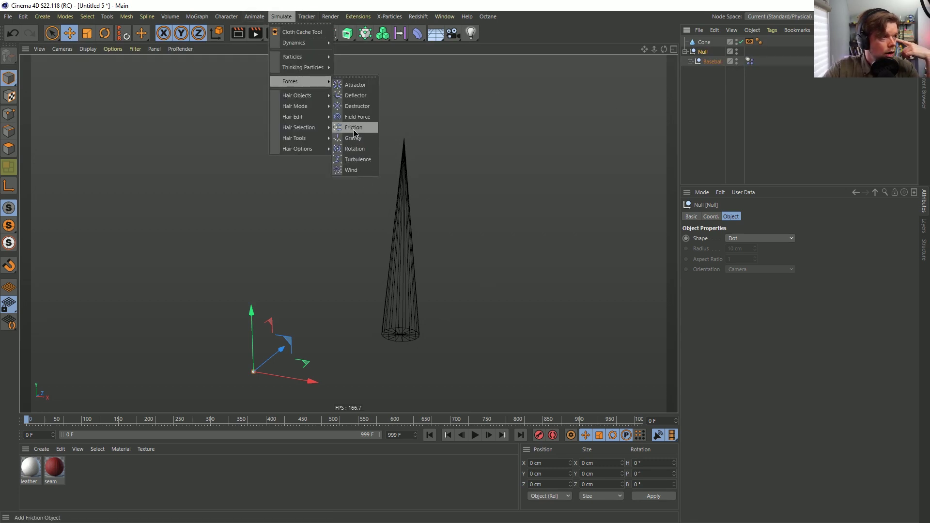
click(361, 170)
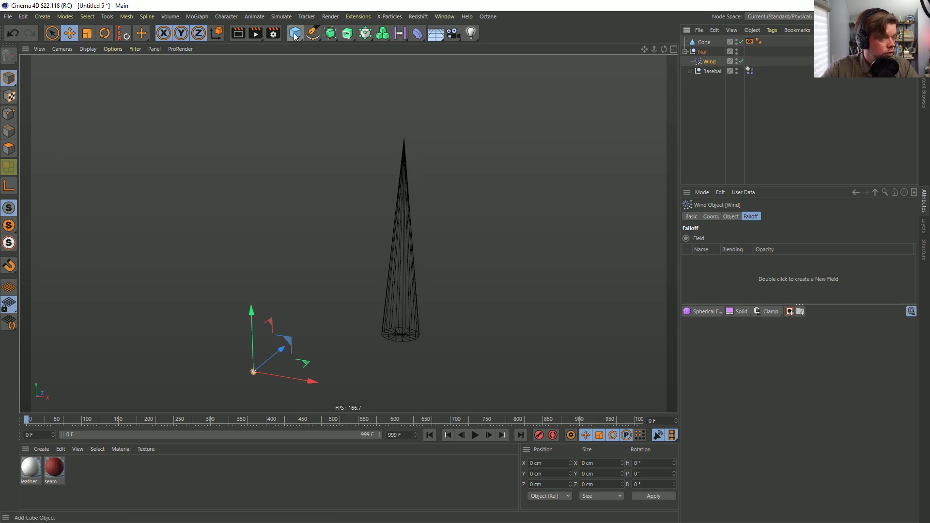
Add a sphere with a radius of about 41 cm near the middle of the cone, at about X 4571, Y 4223 cm
drag(295, 33, 463, 100)
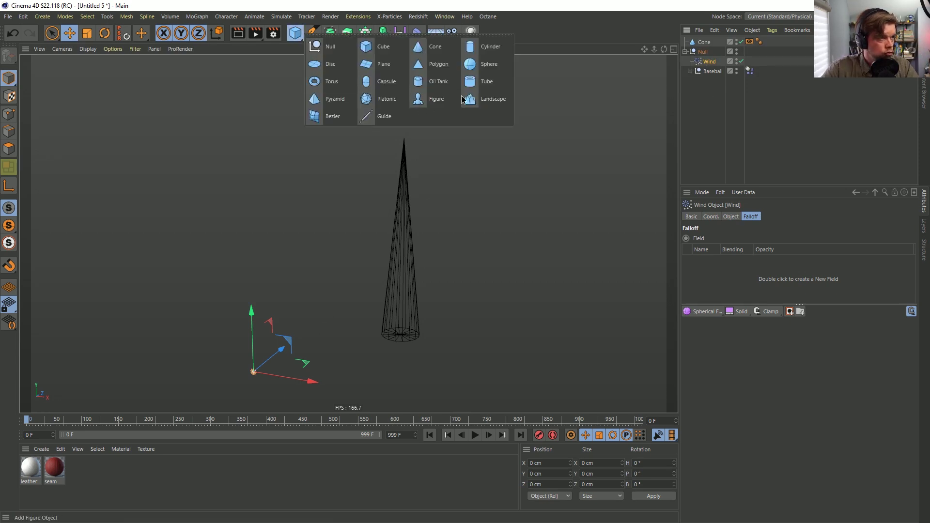
click(482, 64)
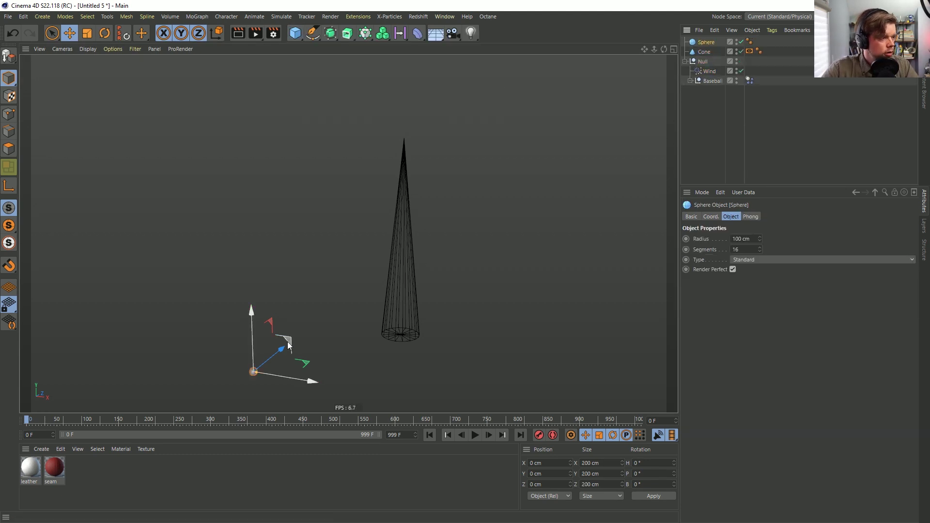
drag(290, 343, 442, 214)
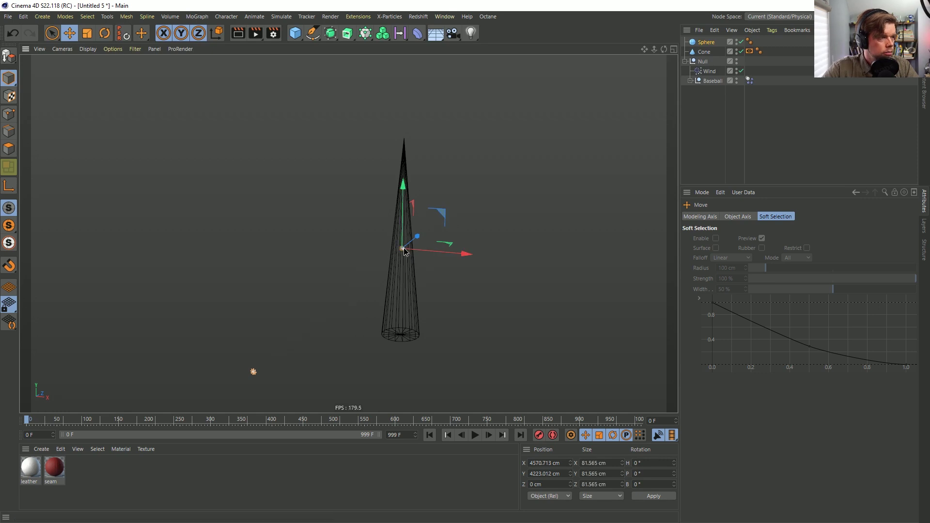
mouse_move(409, 245)
alt+right_down()
mouse_move(477, 228)
mouse_move(402, 248)
alt+right_up()
Add a Target tag to the Wind and set the Sphere as its target object
click(709, 72)
right_click(710, 72)
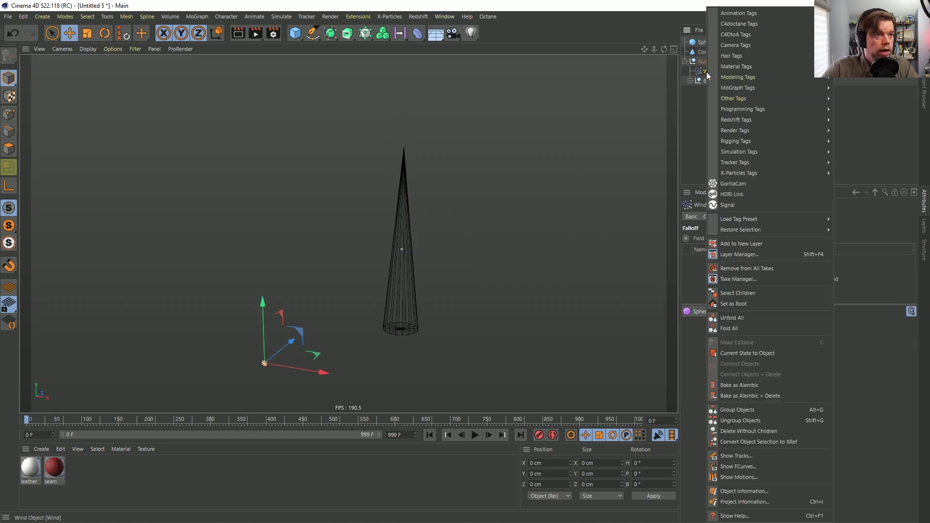
mouse_move(761, 131)
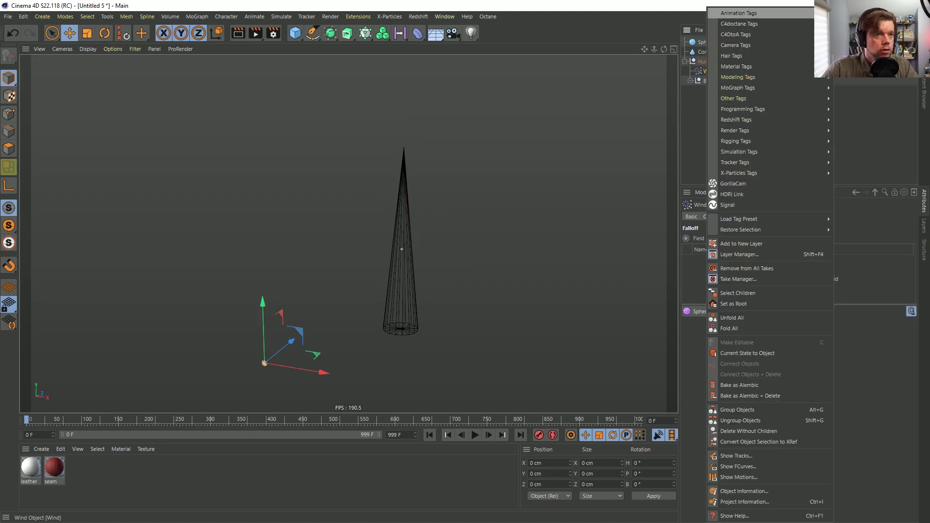
click(852, 45)
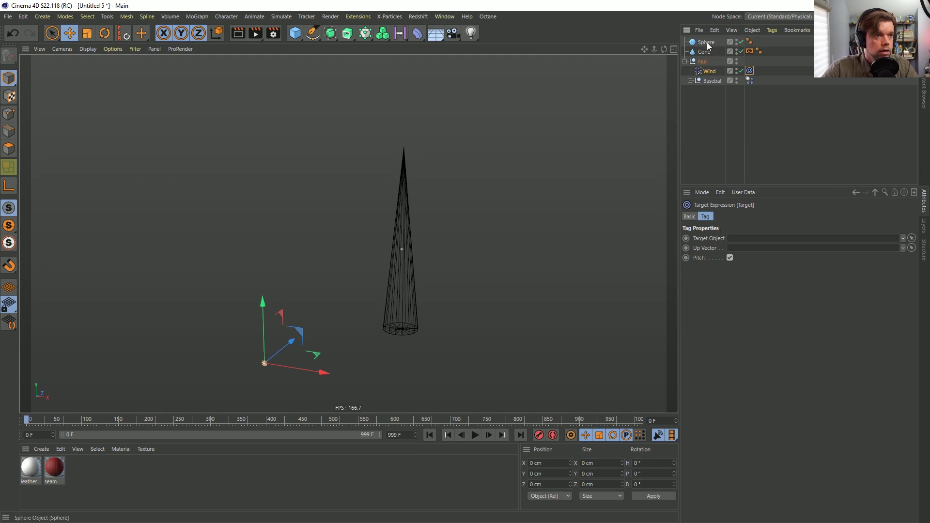
drag(743, 242, 742, 239)
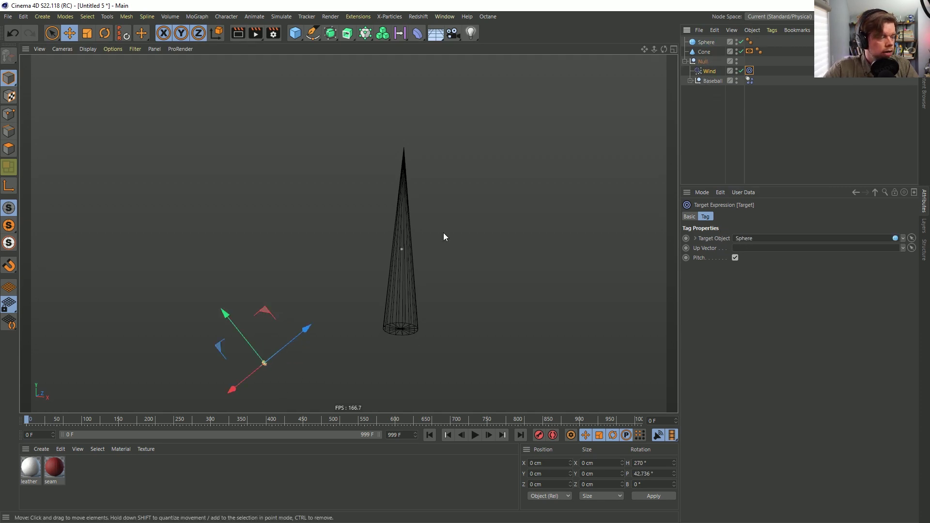
Examine the Wind's orientation and the sphere's placement relative to the cone from several angles
alt+right_drag(265, 366, 557, 334)
alt+right_drag(422, 275, 266, 343)
alt+right_drag(389, 285, 377, 287)
alt+middle_drag(378, 288, 257, 315)
alt+right_drag(346, 290, 337, 293)
alt+middle_drag(449, 250, 415, 263)
alt+drag(443, 249, 417, 308)
alt+drag(506, 223, 474, 242)
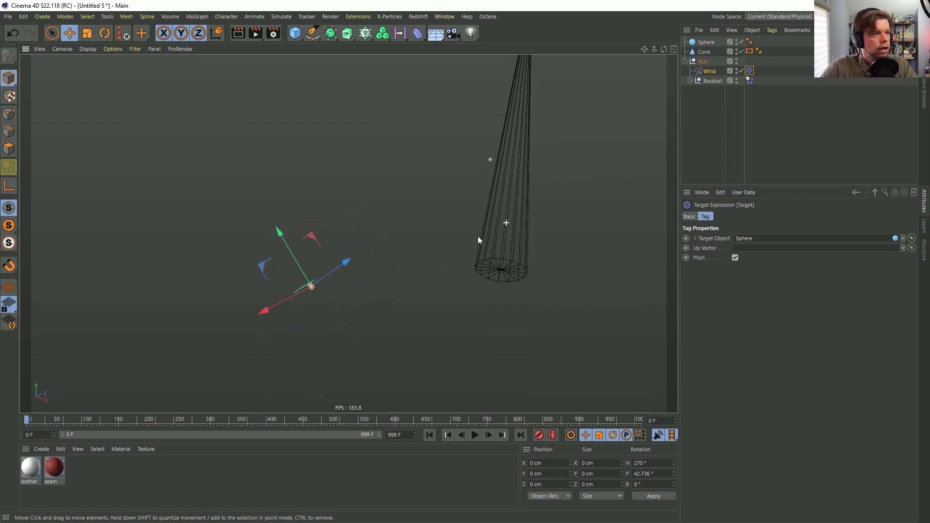
Make the Sphere a child of the Cone and reset its transform to centre it in the cone
click(706, 42)
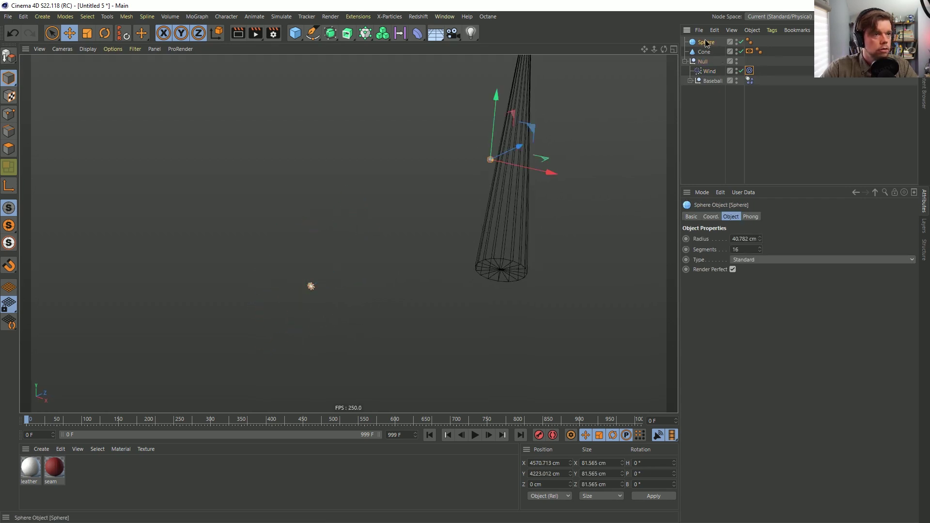
drag(704, 52, 705, 52)
click(124, 33)
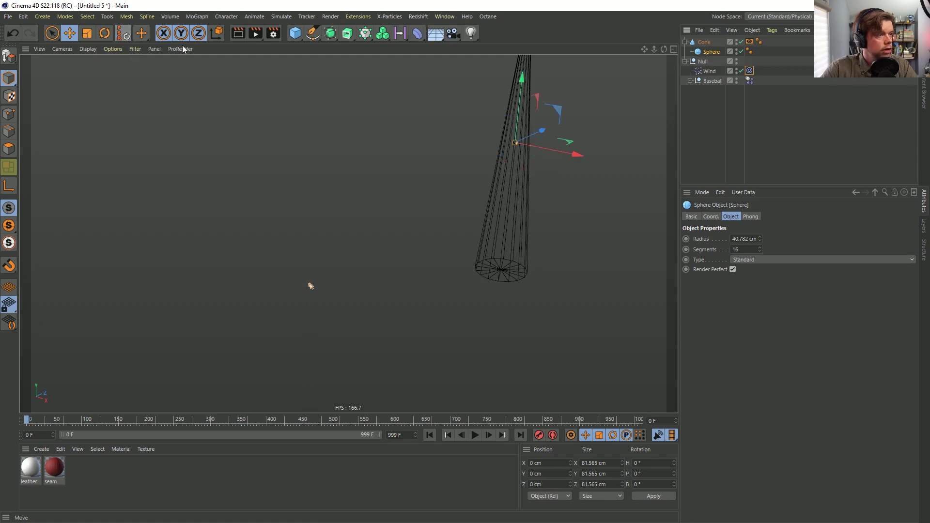
Play the start of the simulation, inspect the Wind's position relative to the baseball, and return to the first frame
alt+drag(533, 89, 530, 130)
click(475, 433)
click(475, 434)
click(702, 71)
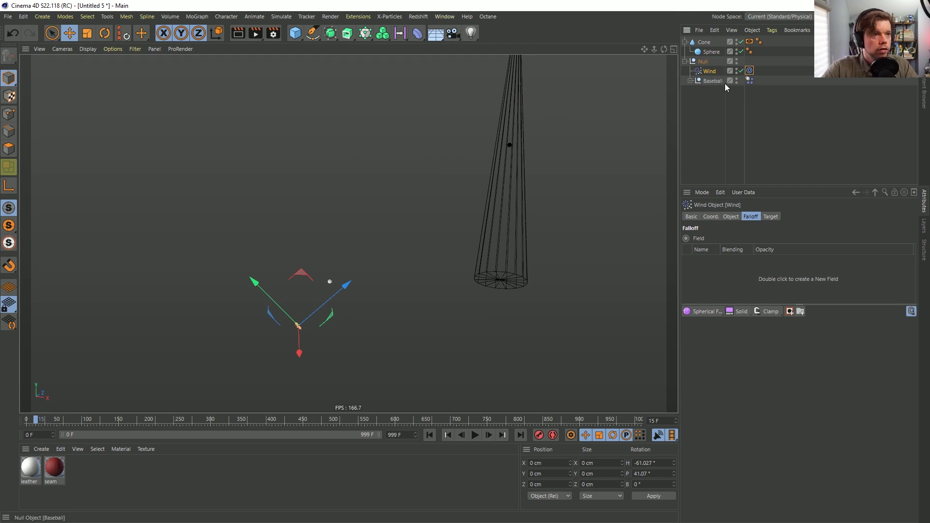
click(435, 437)
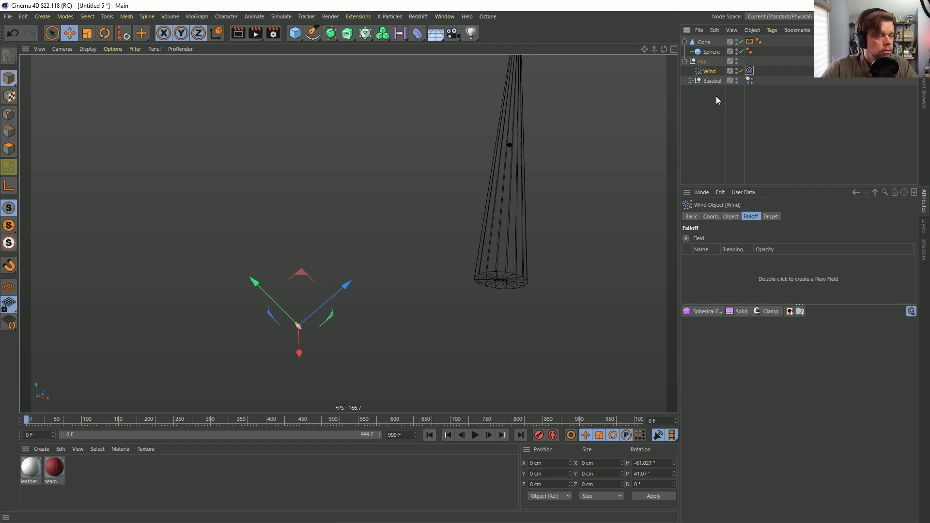
Add a Constraint tag to the Wind with PSR enabled, constraining only its position to the Baseball
right_click(711, 72)
mouse_move(743, 68)
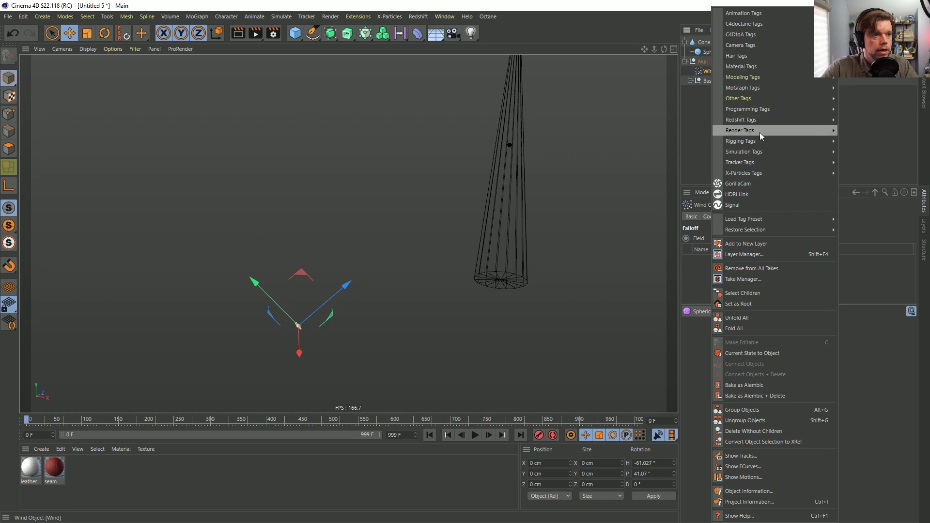
mouse_move(752, 140)
click(873, 156)
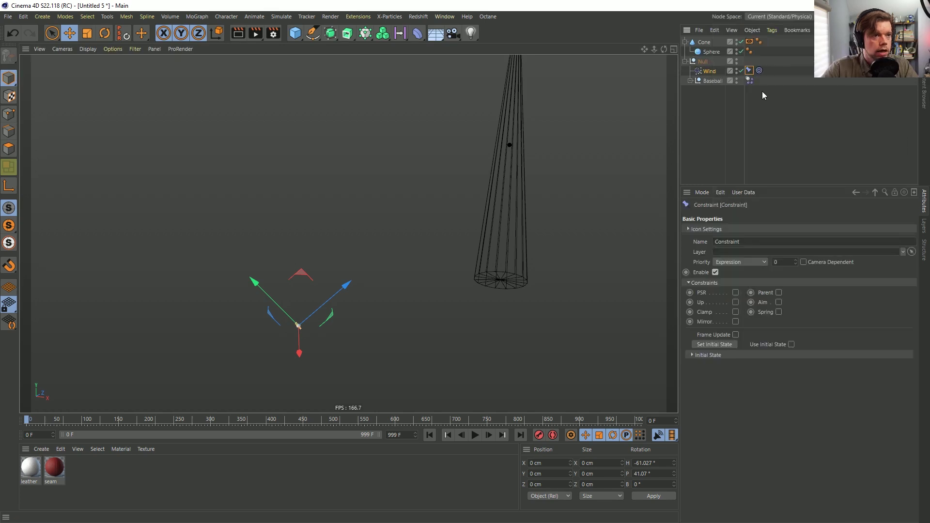
click(736, 292)
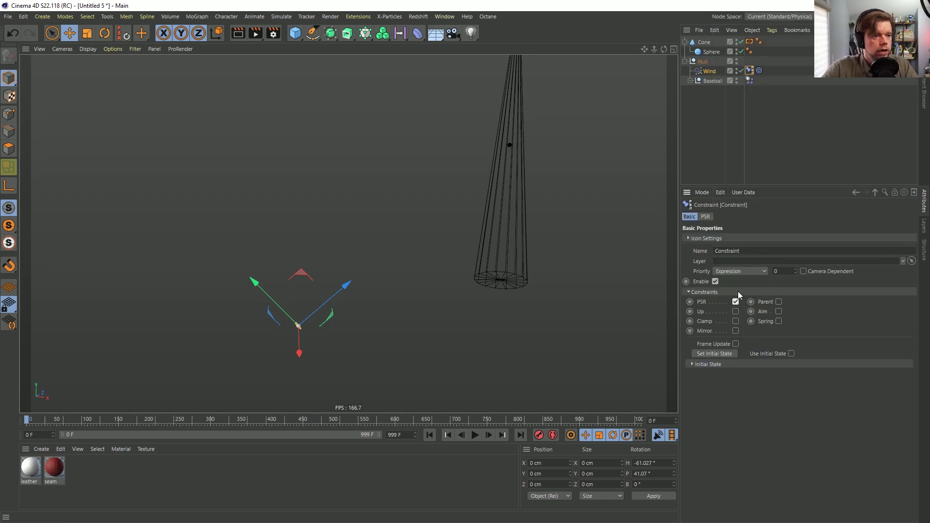
click(705, 217)
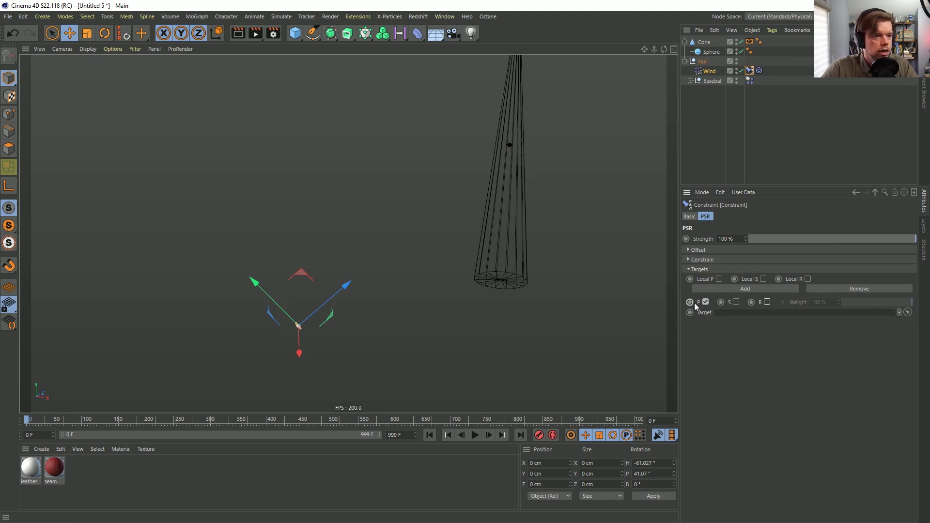
drag(735, 312, 724, 308)
Play the simulation in short stretches to check how the Wind follows the baseball and aims at the sphere
click(474, 434)
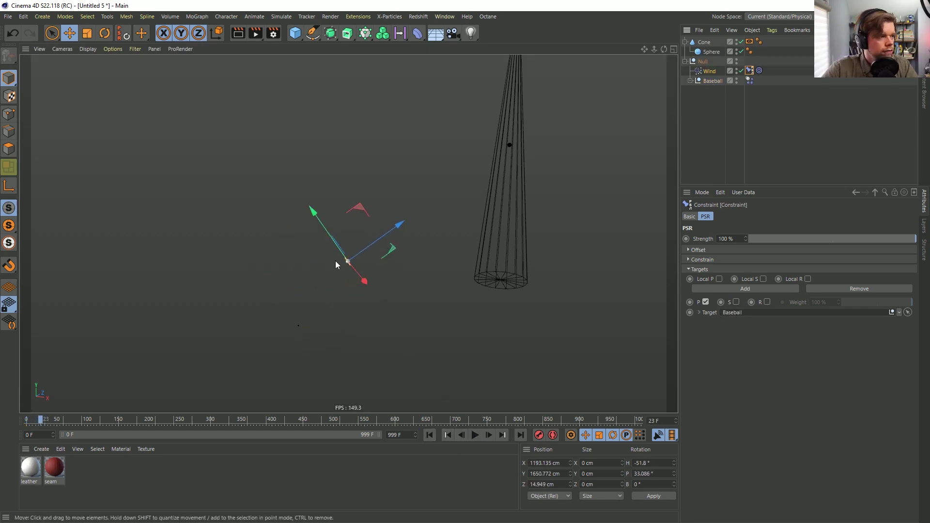
click(475, 435)
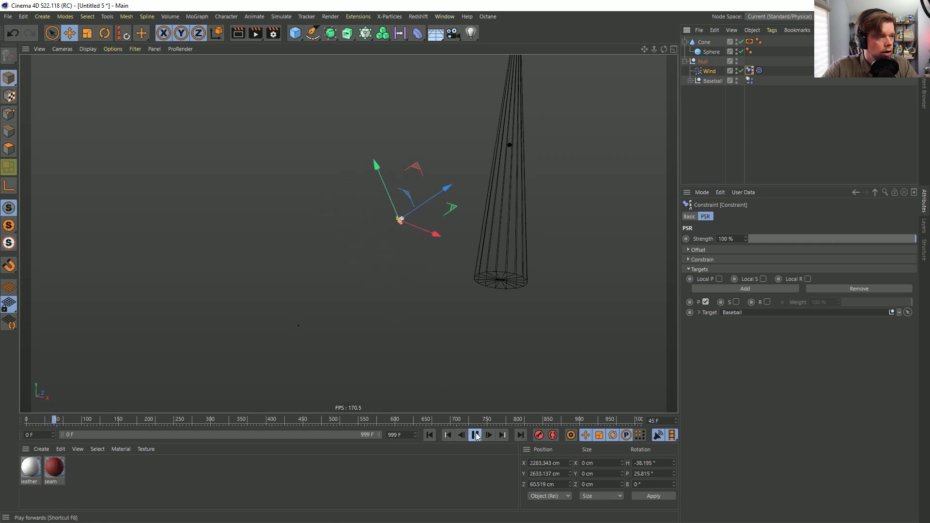
click(475, 435)
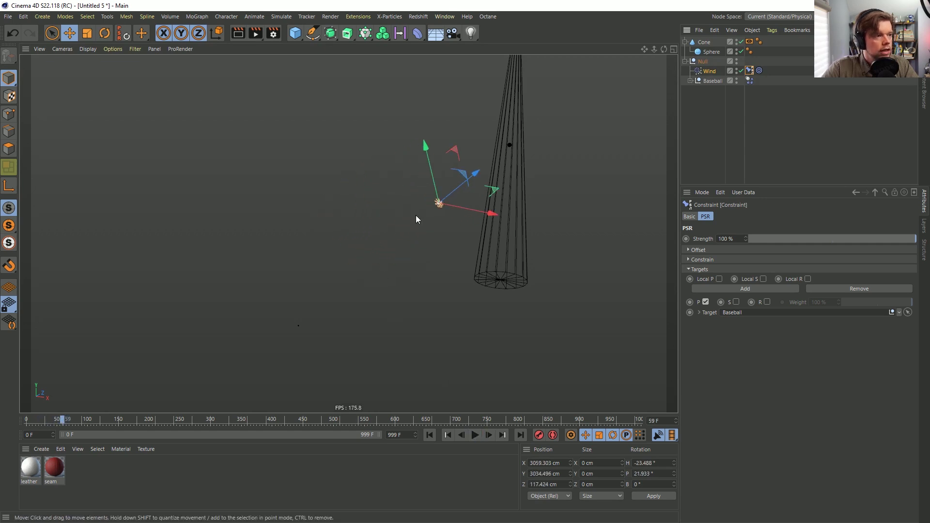
click(474, 435)
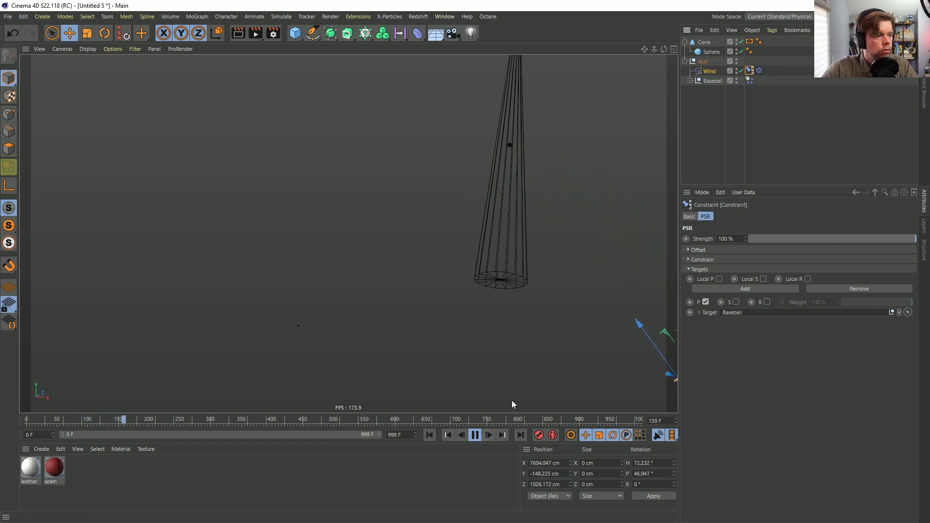
Set the Wind Speed to 45 cm and restart the simulation from the first frame
click(709, 71)
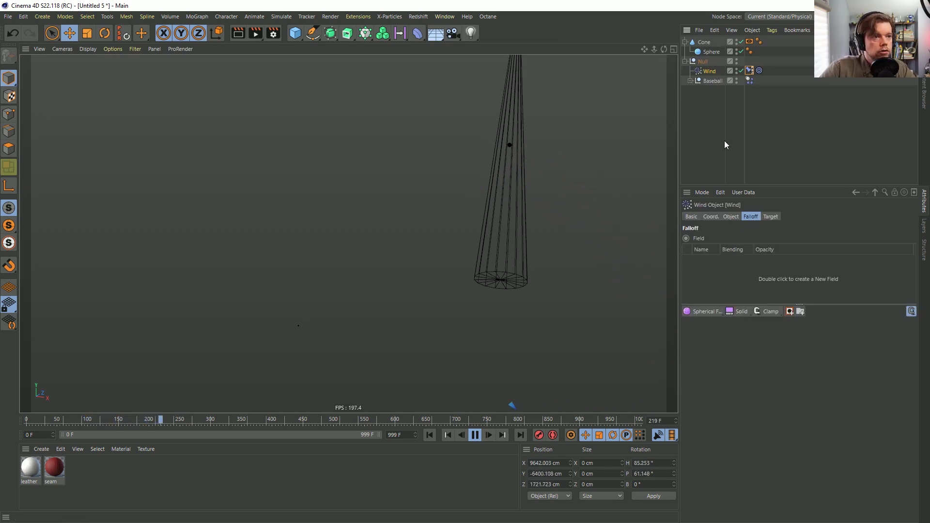
click(732, 217)
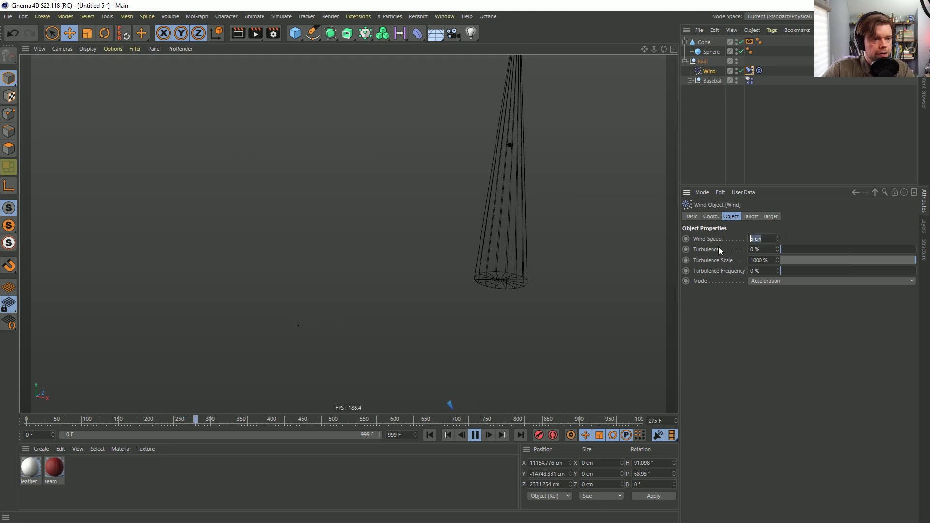
text(45)
key(Return)
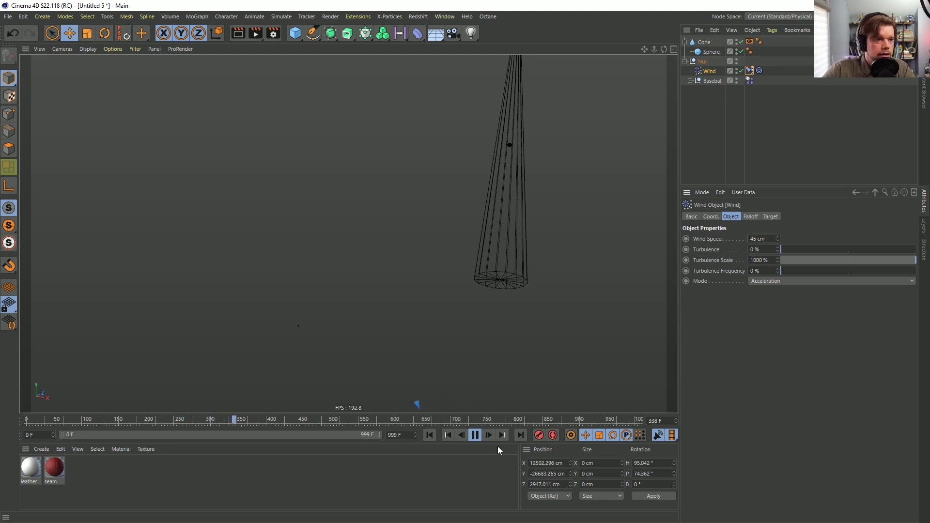
click(429, 434)
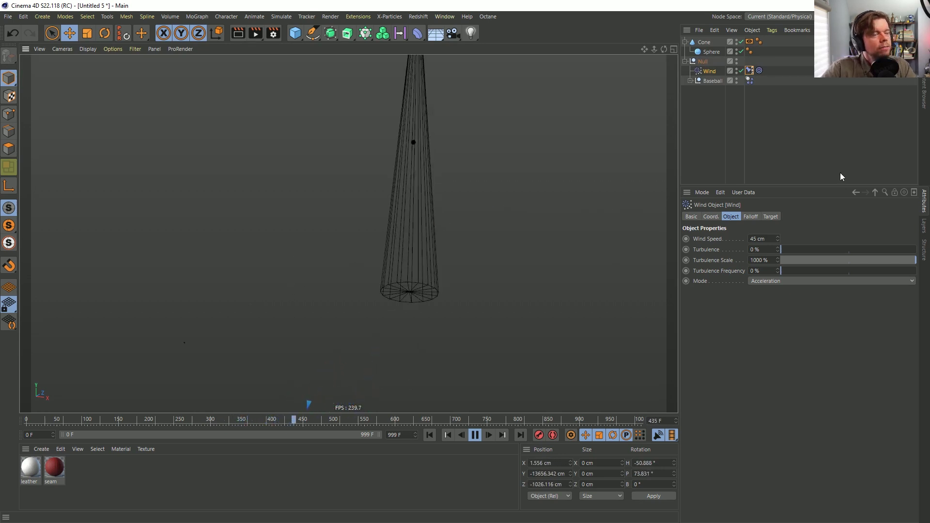
Set the Wind Speed to 111 cm and restart the simulation from the first frame
text(111)
key(Return)
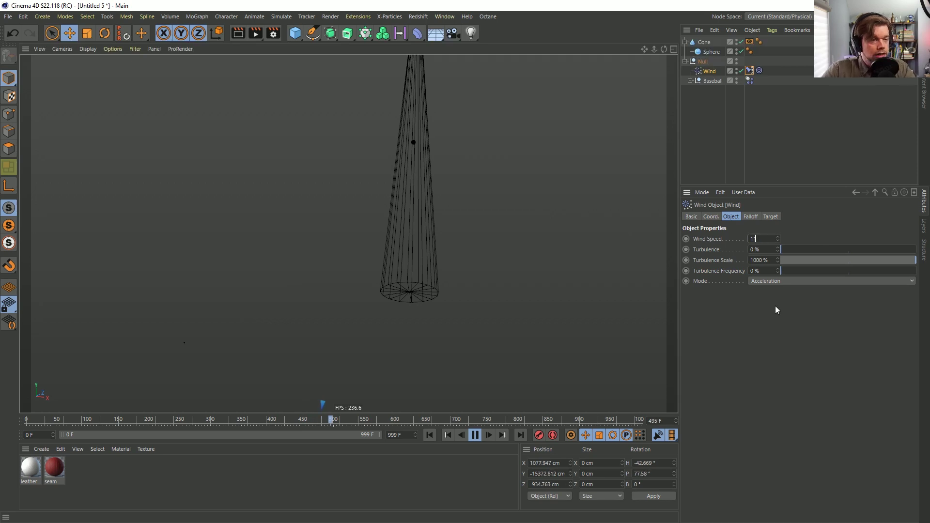
click(434, 433)
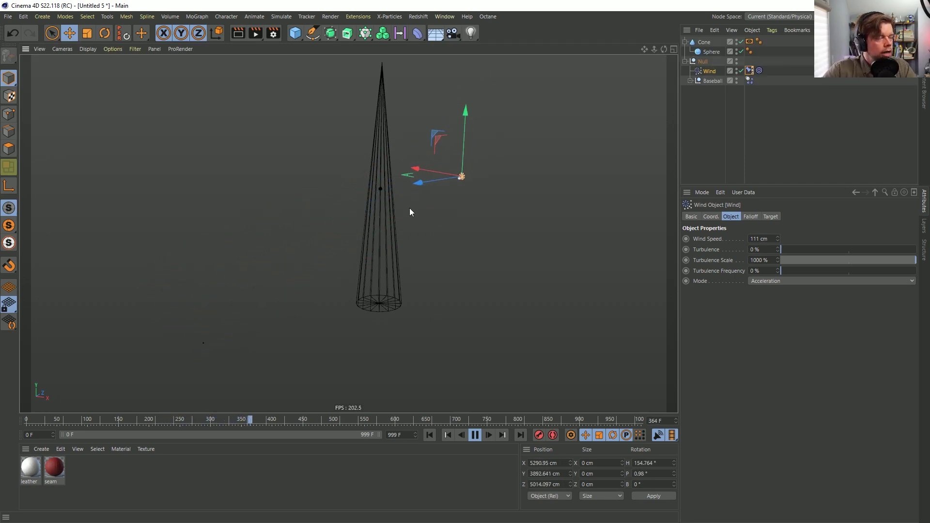
Move the Cone to about X 3668, Y 3639 cm during playback, and stop and rewind the simulation
click(704, 43)
key(e)
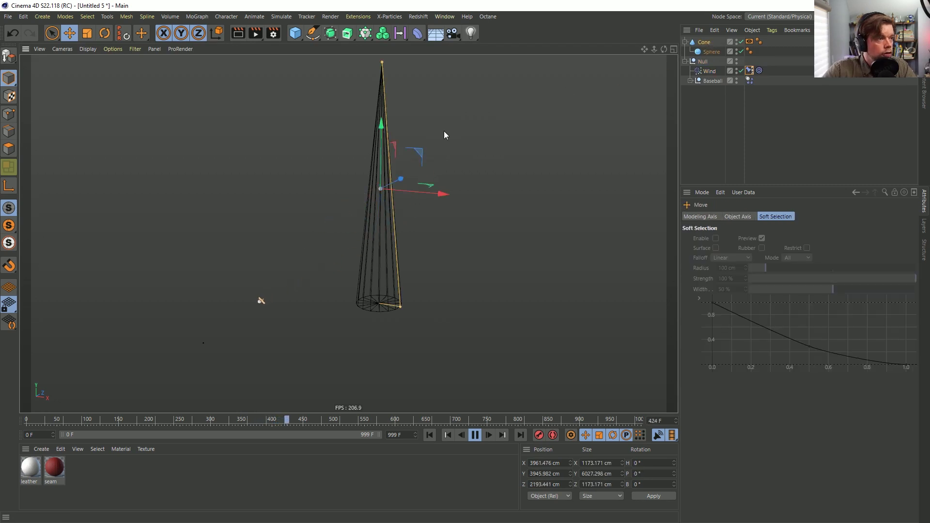
mouse_move(415, 155)
mouse_down()
mouse_move(726, 159)
mouse_move(408, 168)
mouse_up()
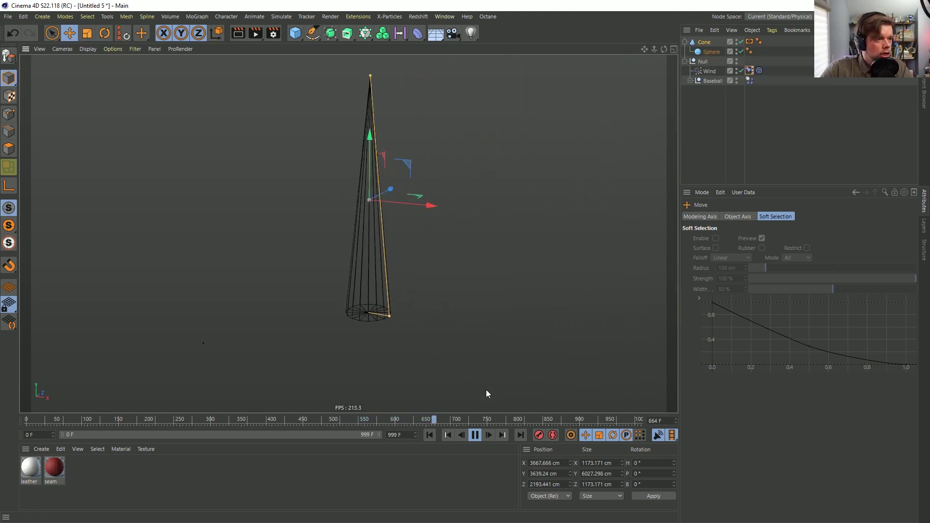
scroll(391, 239, down, 5)
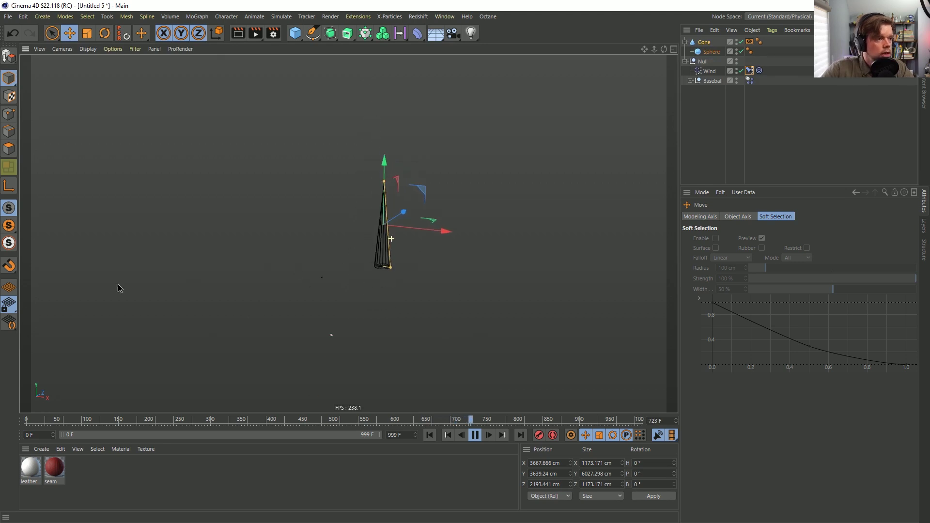
scroll(399, 218, up, 5)
scroll(420, 277, up, 2)
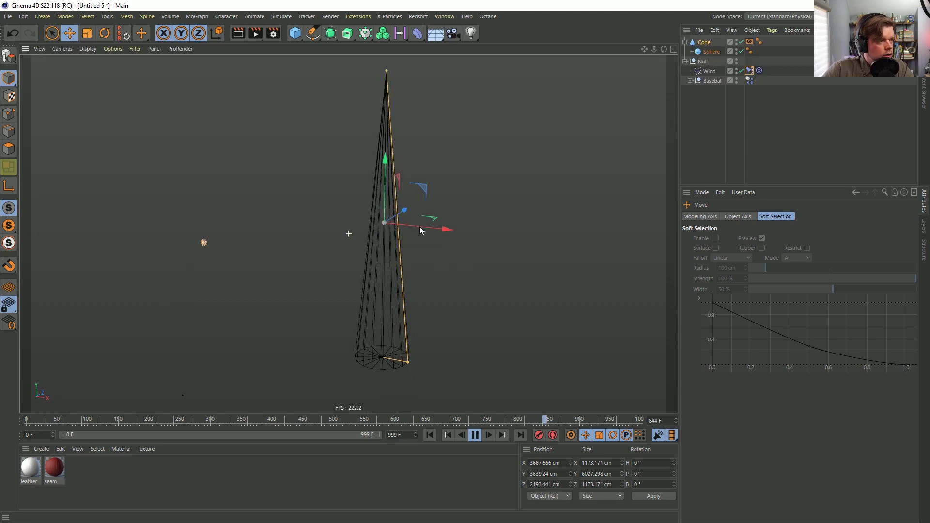
click(475, 434)
click(429, 434)
scroll(385, 240, down, 3)
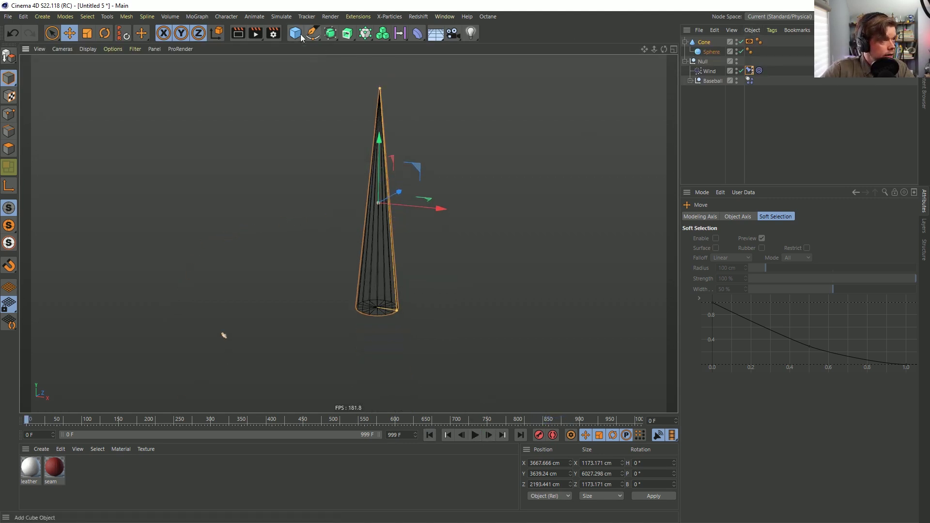
Add a Friction force to the scene
click(281, 17)
mouse_move(302, 58)
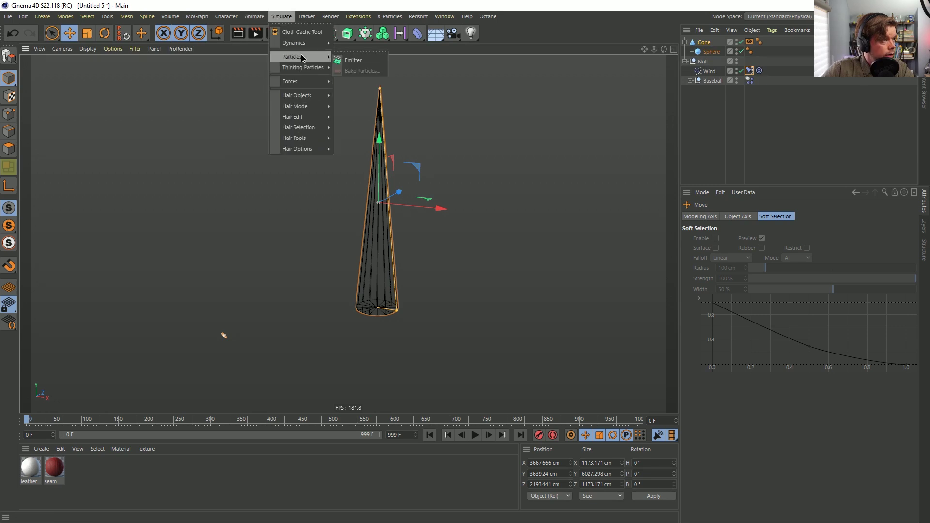
mouse_move(301, 82)
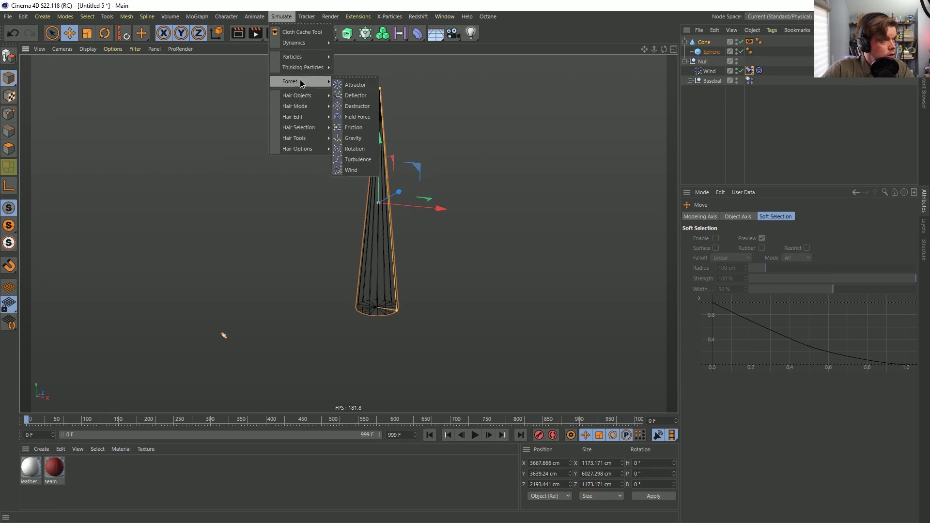
click(355, 128)
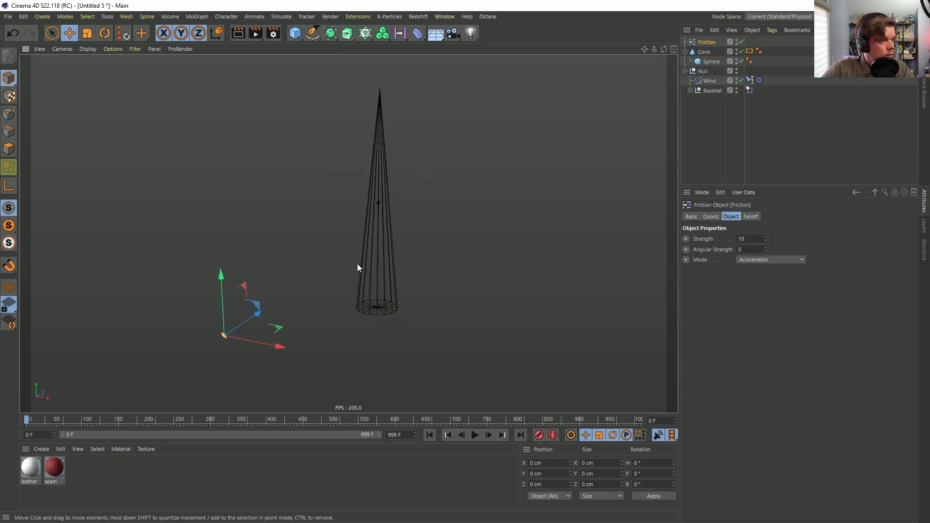
Play the simulation with Friction, examine the baseball's motion around the sphere up close, and return to the first frame
click(475, 435)
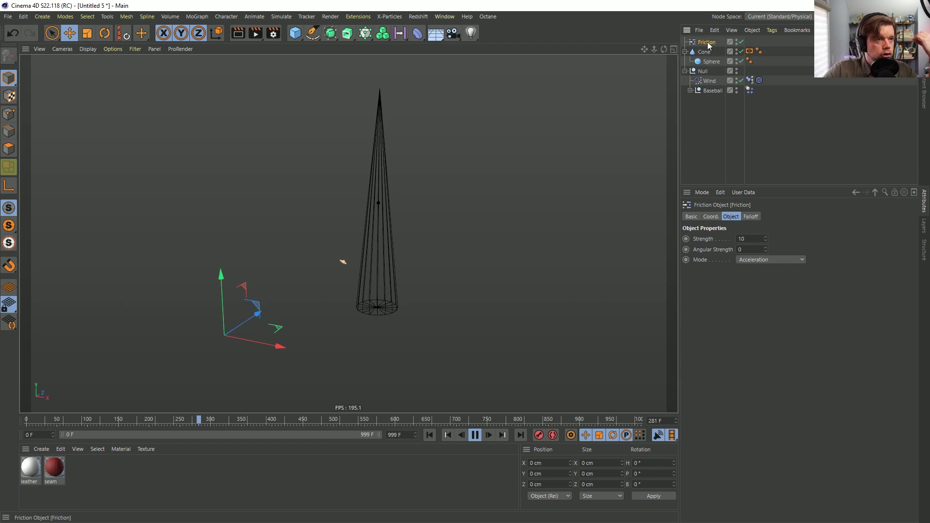
click(706, 81)
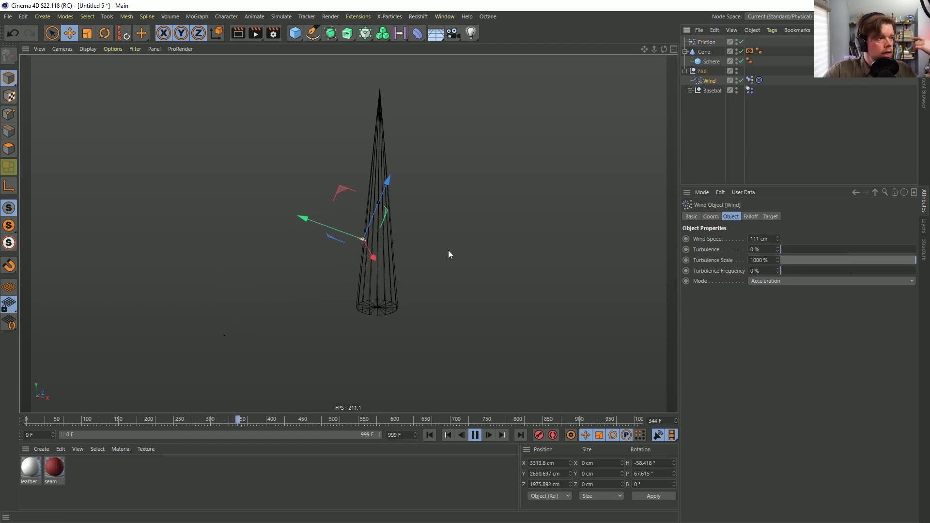
alt+right_drag(368, 215, 823, 208)
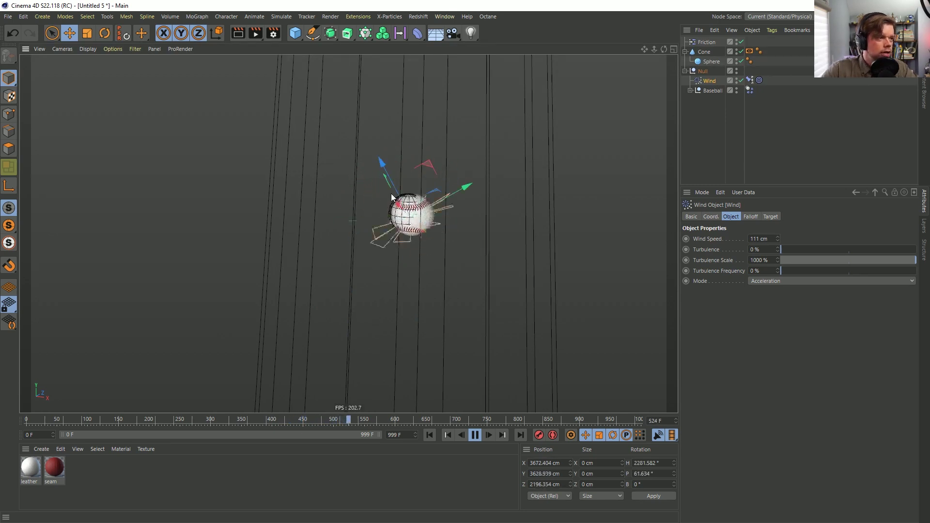
alt+right_drag(415, 218, 124, 286)
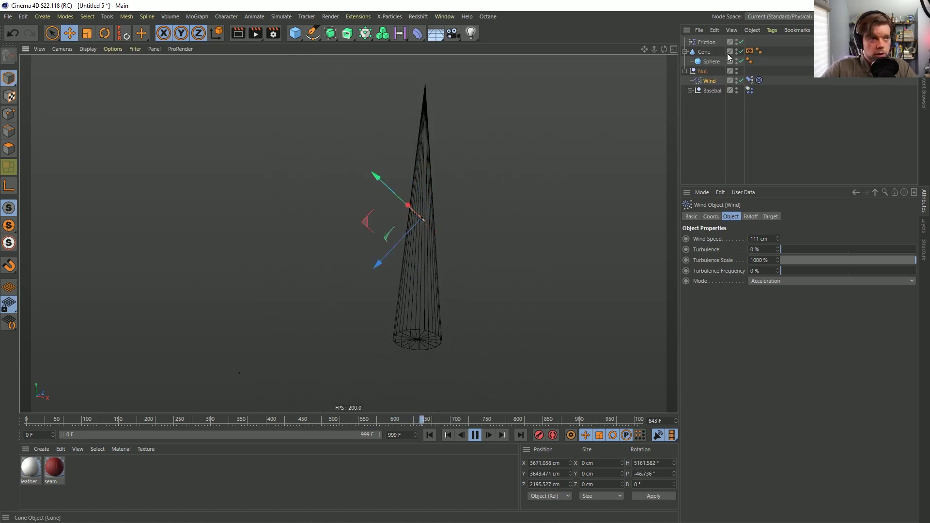
click(701, 43)
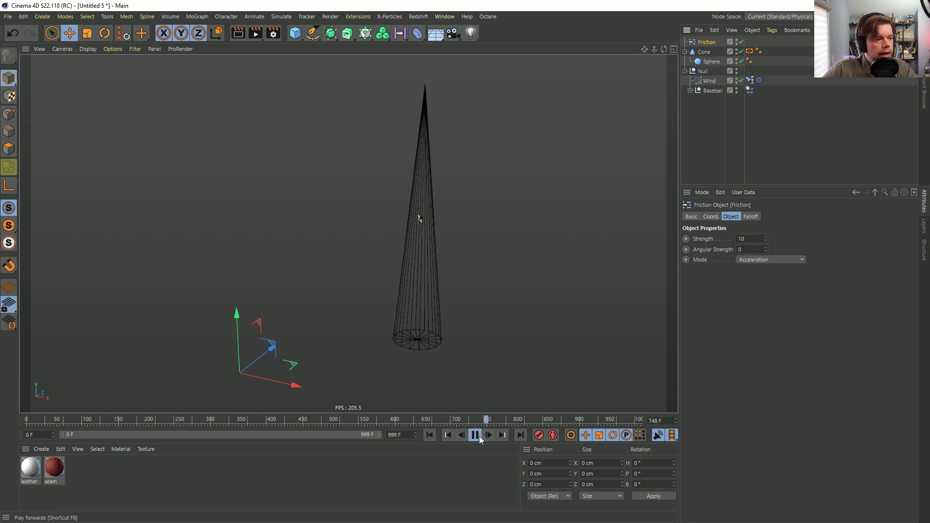
click(475, 434)
click(430, 435)
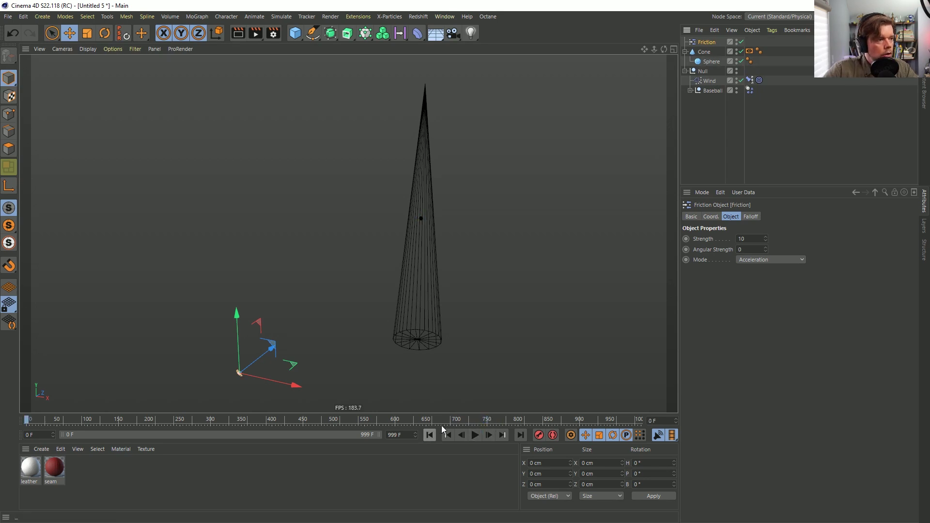
Review the Wind's settings, play the simulation briefly, and return to the first frame
click(707, 80)
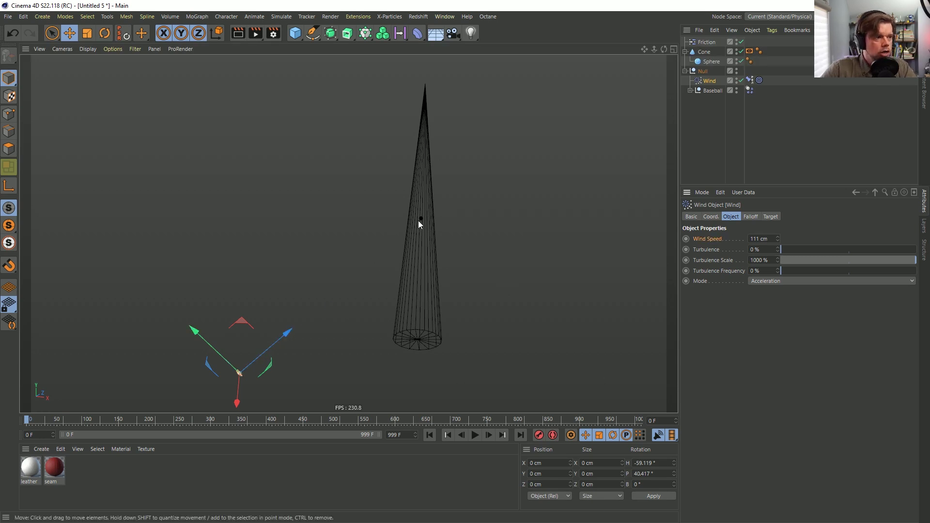
click(474, 435)
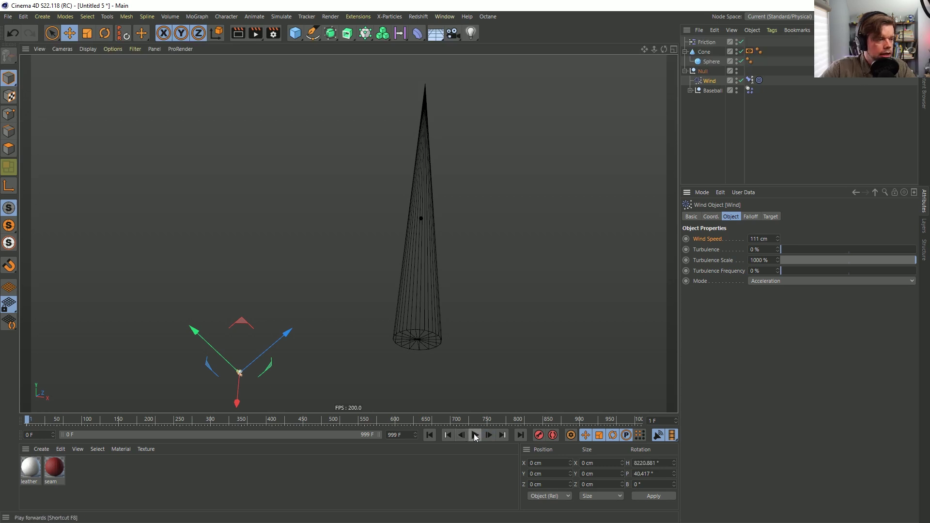
click(475, 435)
click(429, 435)
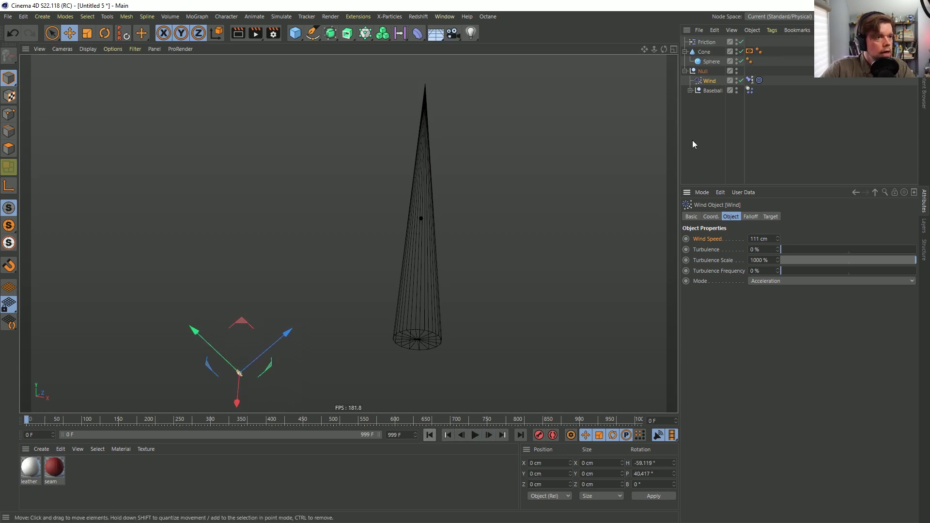
Disable the Wind and Friction forces and test the simulation's playback
click(741, 80)
click(474, 435)
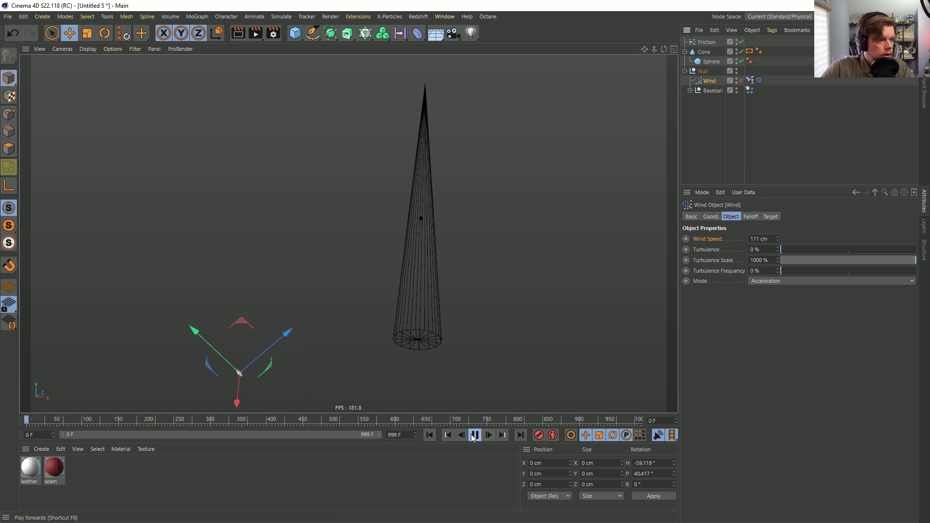
click(475, 435)
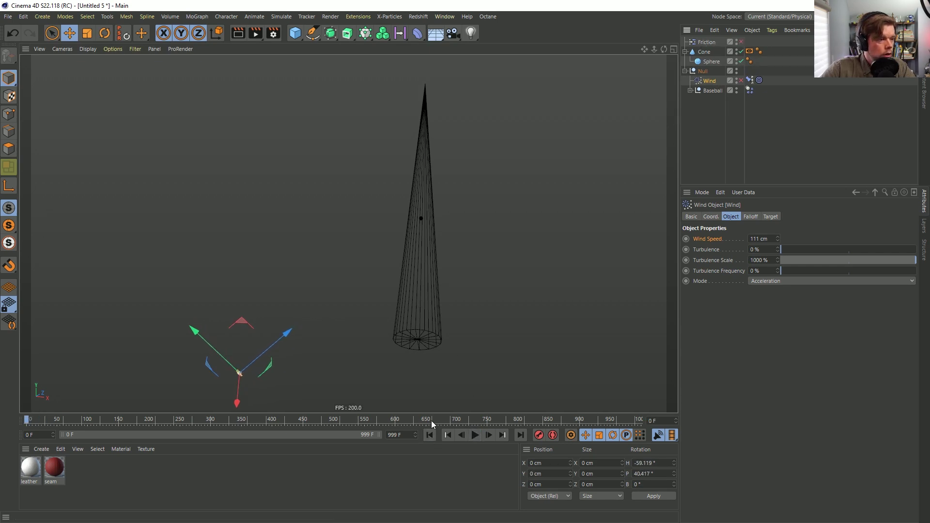
Play the simulation without the forces, pause it, and examine the baseball's path relative to the cone
click(475, 435)
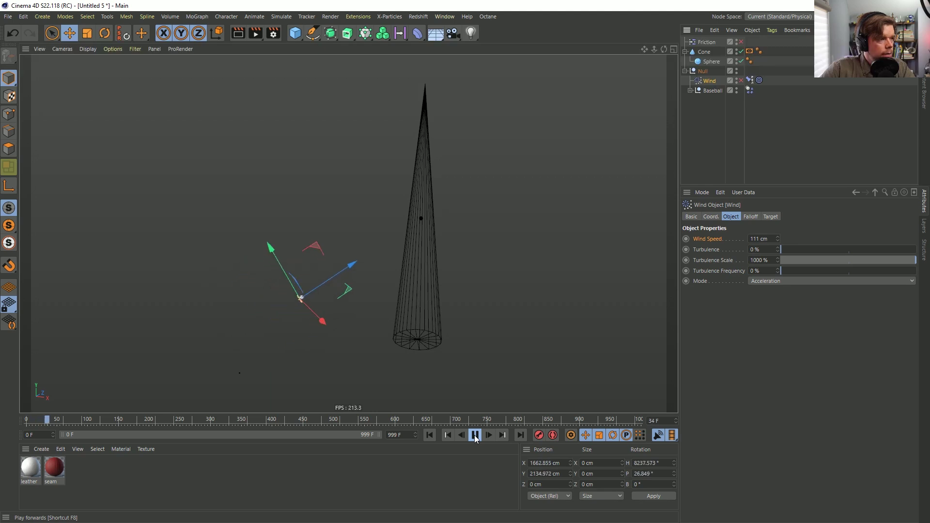
click(475, 436)
alt+drag(415, 252, 602, 141)
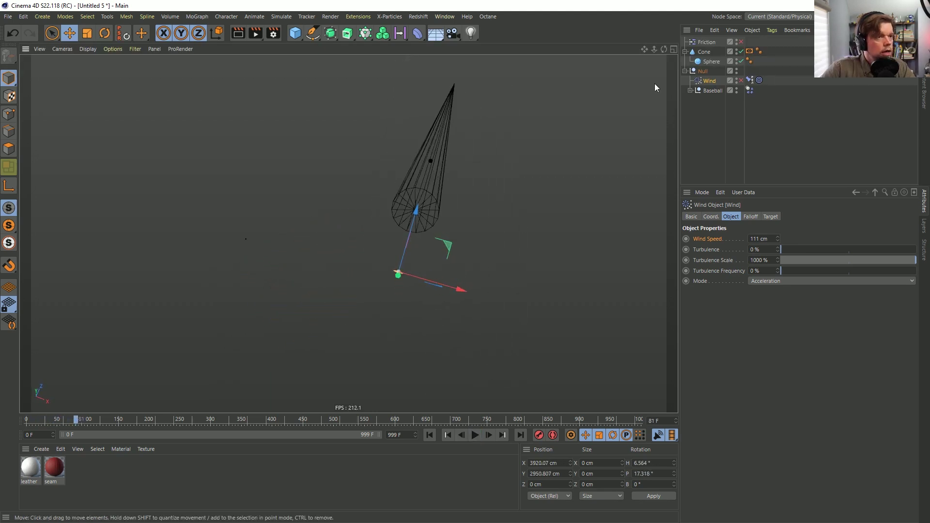
Return to the first frame and reset the cone's position to 0 cm on all axes
click(703, 52)
alt+drag(400, 237, 314, 276)
click(430, 434)
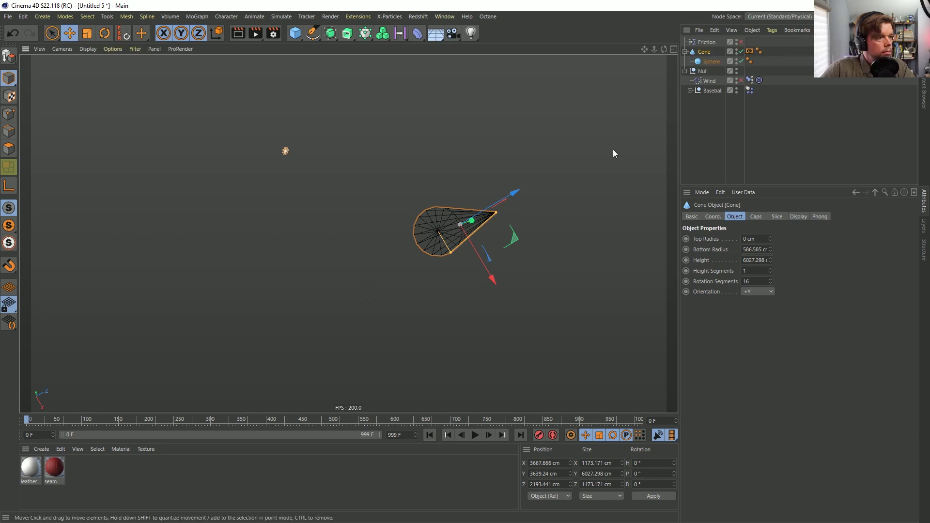
click(123, 32)
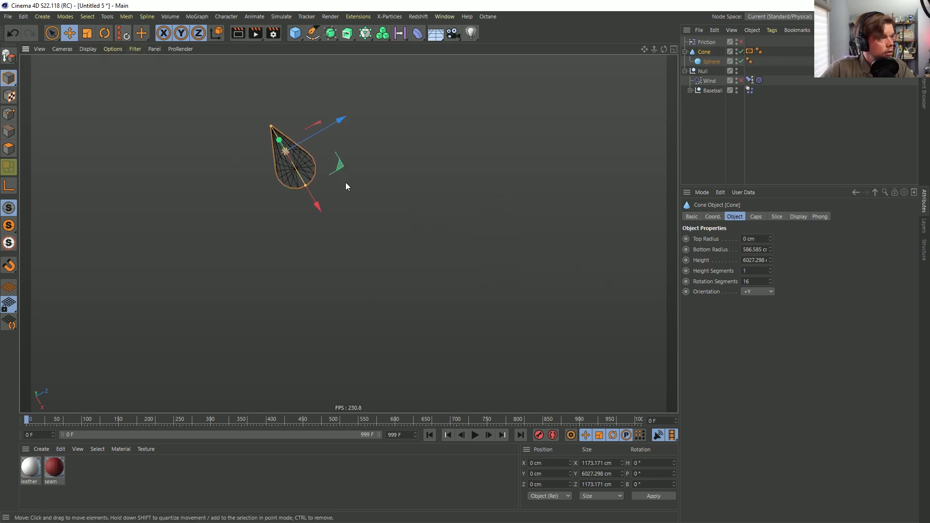
Move the cone into the baseball's flight path, to about X 3381 cm and Y 3025 cm, using playback as a guide
alt+drag(345, 175, 352, 120)
drag(296, 342, 425, 353)
alt+right_drag(425, 353, 380, 344)
alt+middle_drag(381, 345, 380, 287)
click(474, 435)
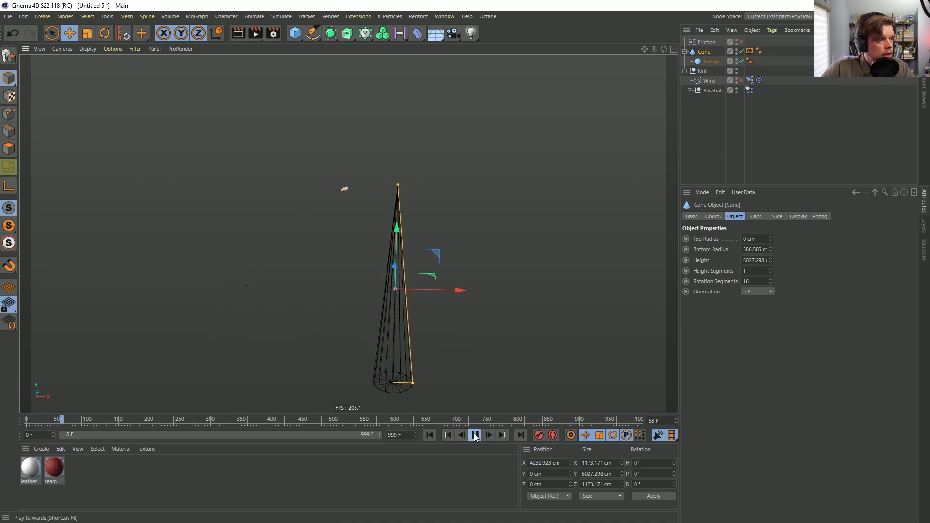
drag(433, 258, 407, 149)
alt+right_drag(361, 181, 625, 155)
Enable the Wind, keyframe its Wind Speed at 111 cm on frame 69 and 0 cm on frame 64, and play the simulation
click(711, 81)
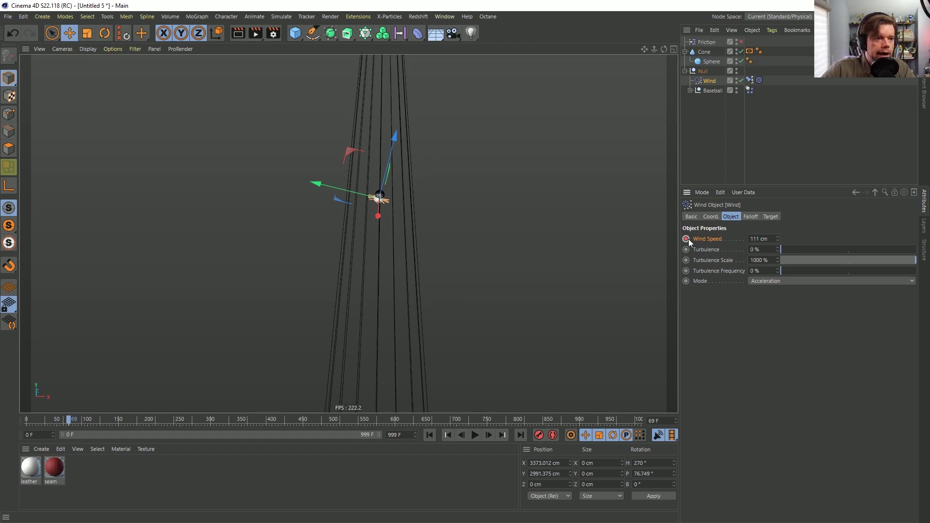
click(461, 435)
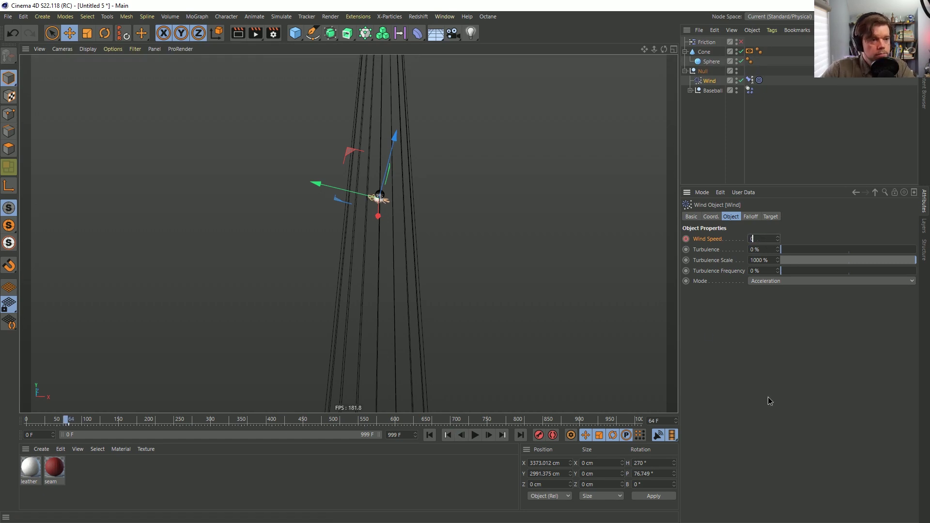
click(685, 239)
click(427, 435)
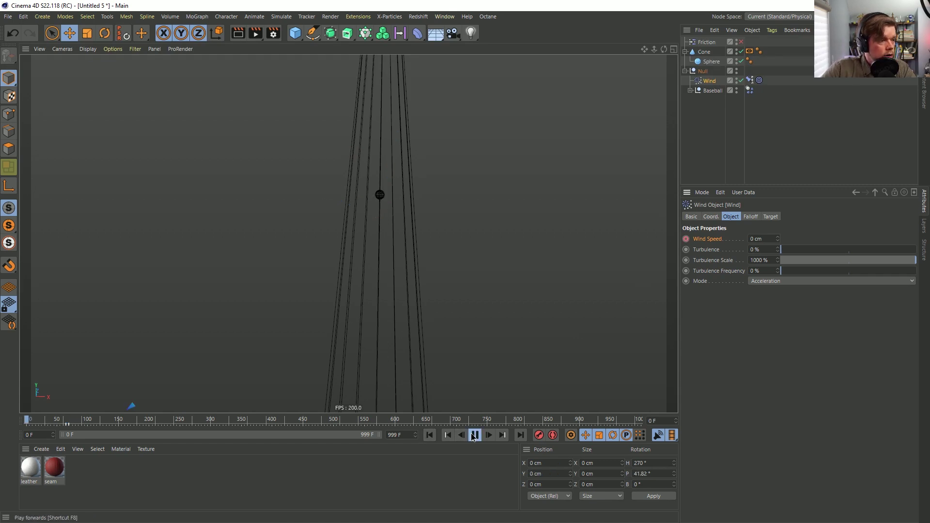
click(474, 435)
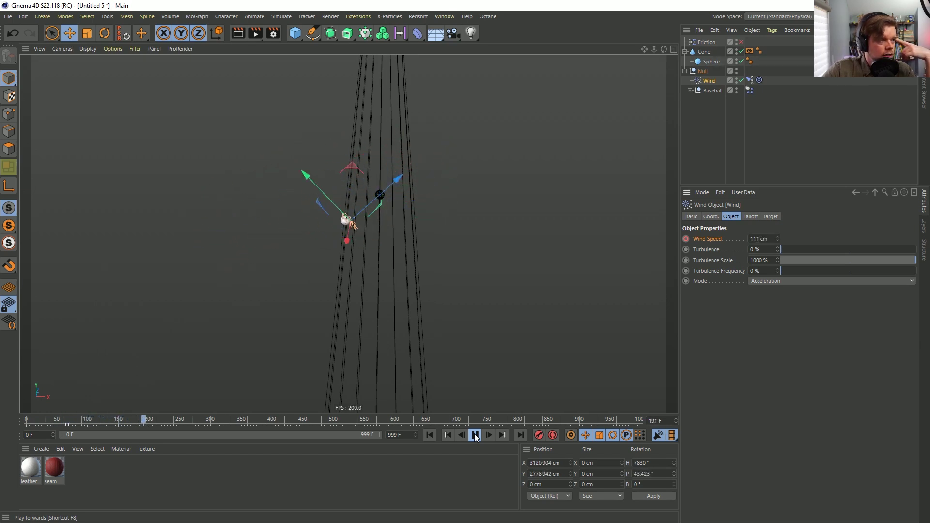
click(474, 435)
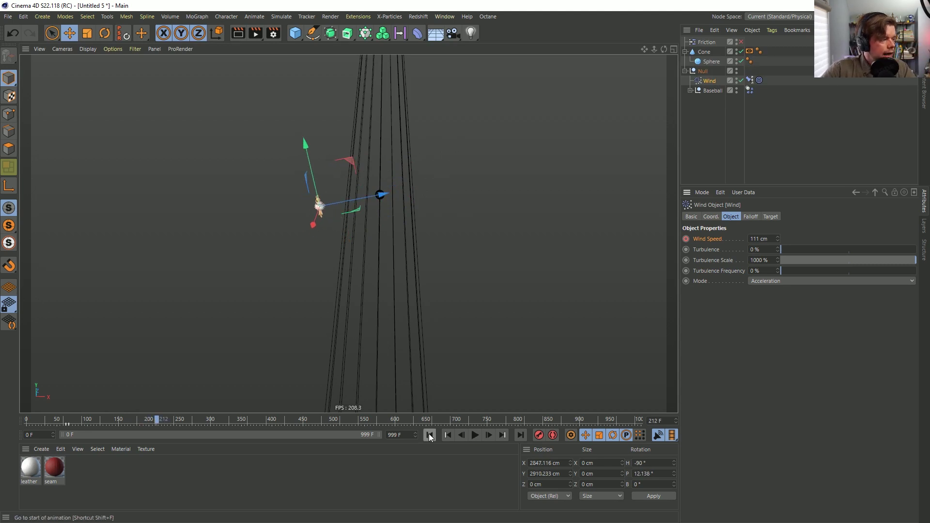
Keyframe the Friction's Strength at 5 on frame 69 and 0 on frame 64
click(447, 435)
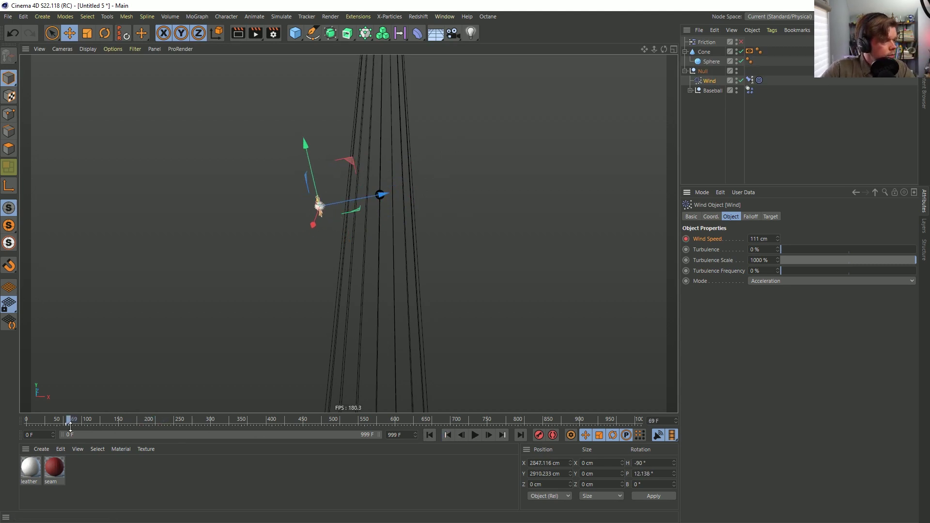
click(706, 43)
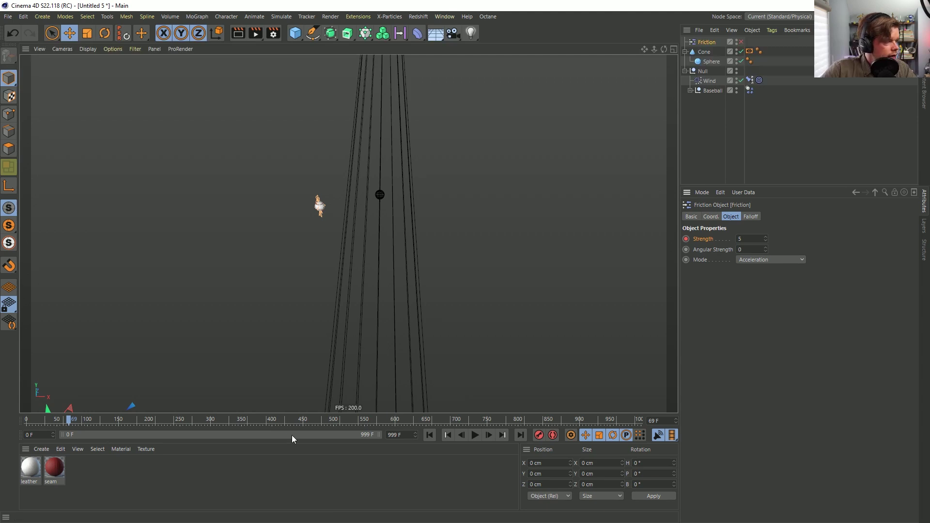
click(460, 435)
click(460, 435)
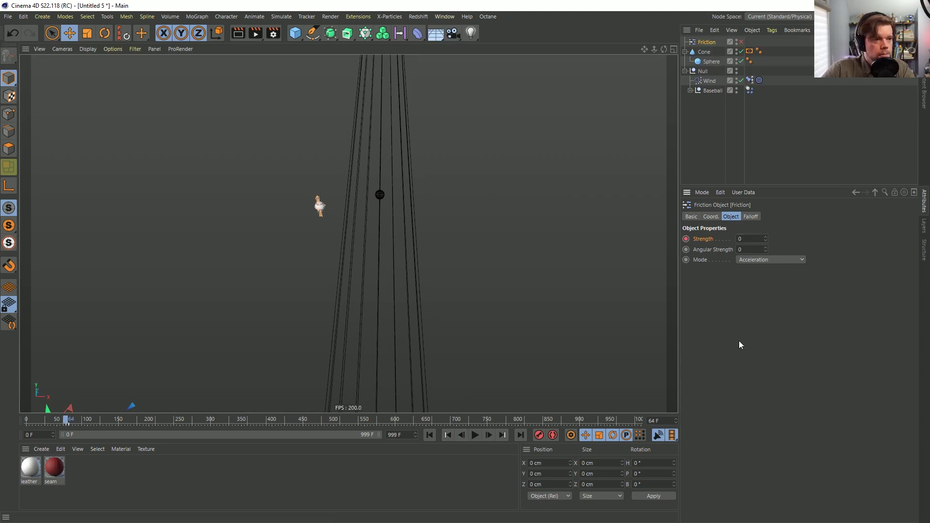
Play the simulation from the start, enable the Friction force, and restart playback from the first frame
click(429, 434)
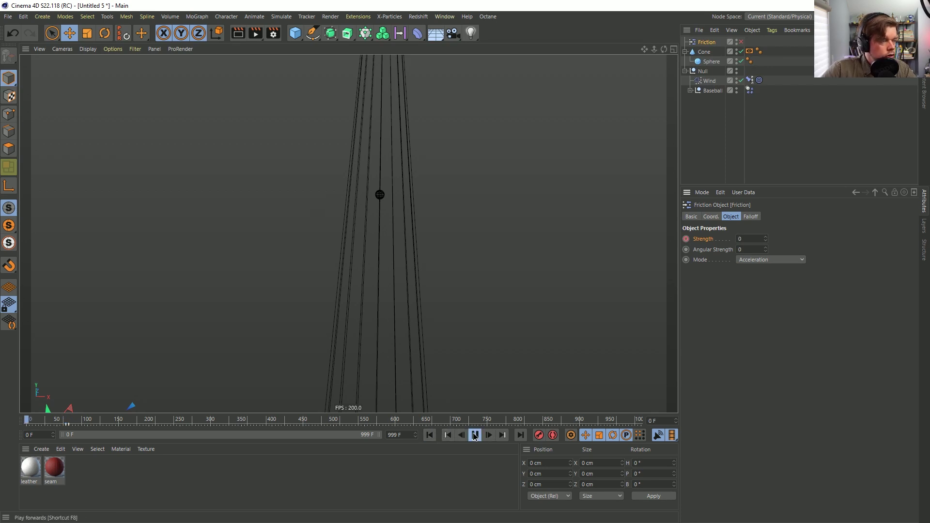
click(474, 435)
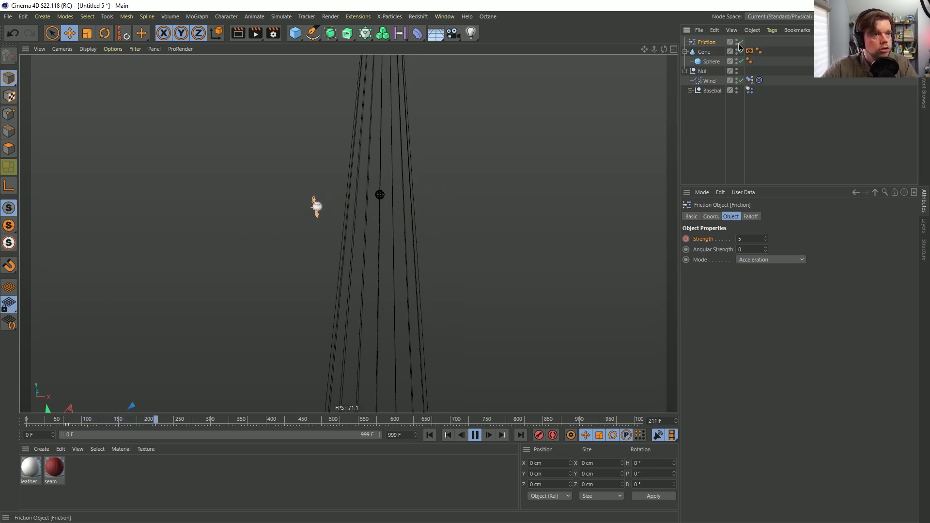
click(429, 435)
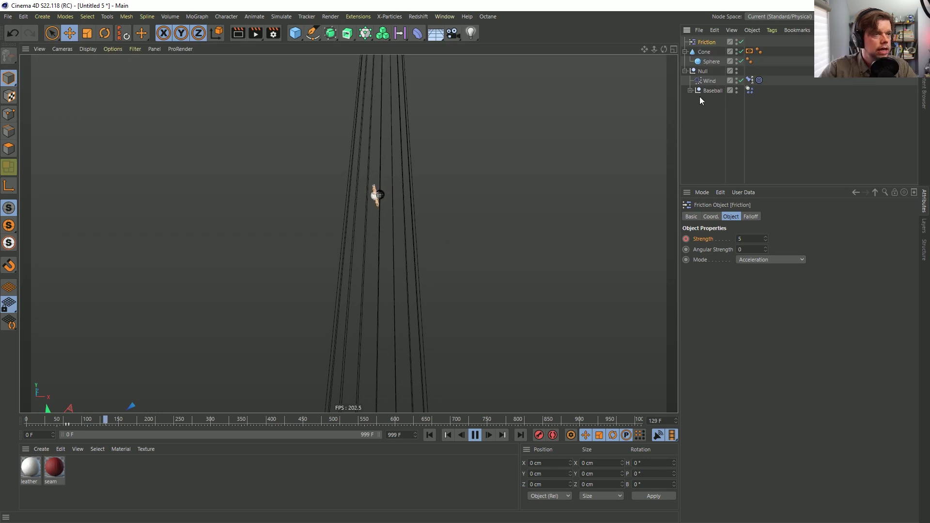
Move the cone along X to about 4876 cm during playback to test how the baseball follows the sphere
click(702, 71)
click(703, 53)
alt+right_drag(487, 159, 428, 218)
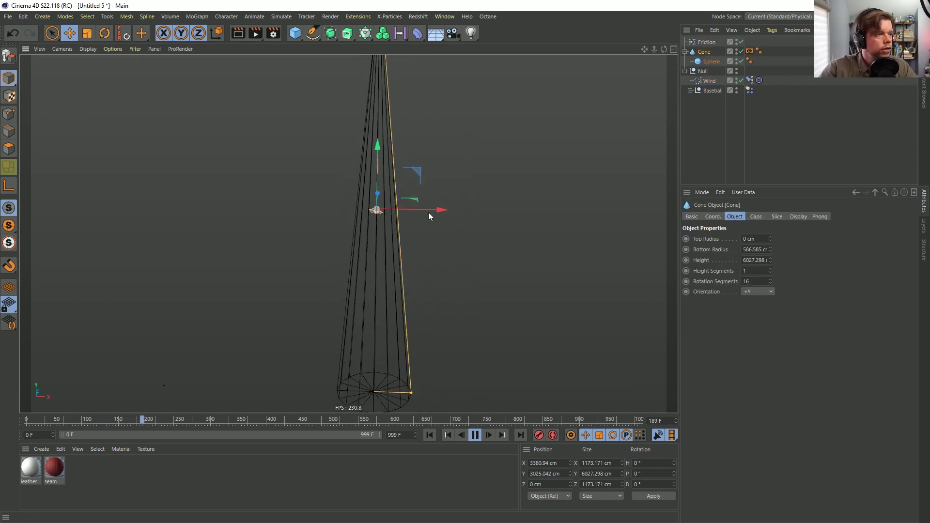
drag(442, 211, 548, 216)
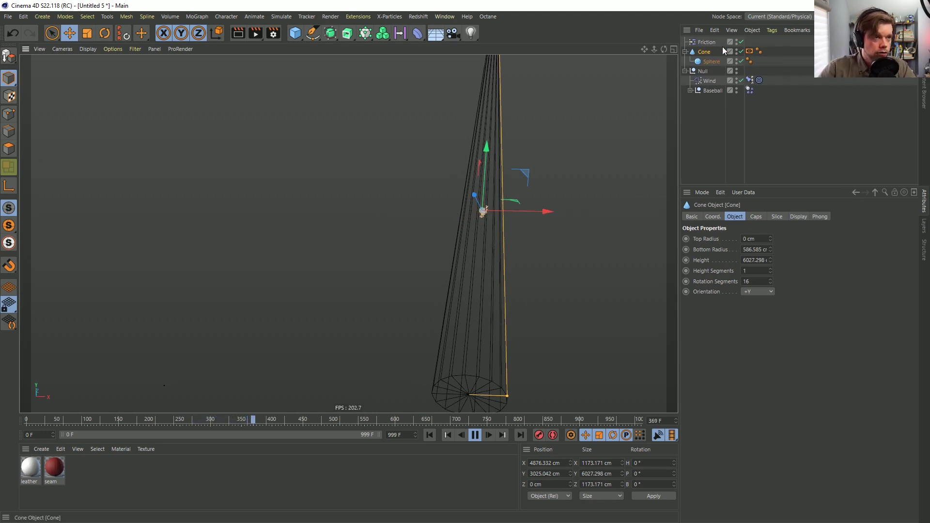
Pause the playback, set the Wind Speed at frame 69 to 1111 cm, and return to the first frame
click(709, 82)
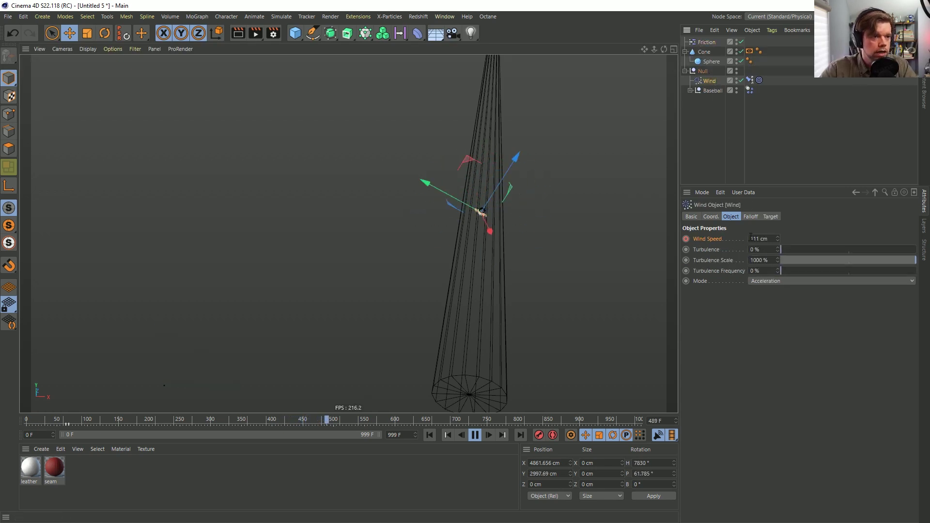
click(475, 434)
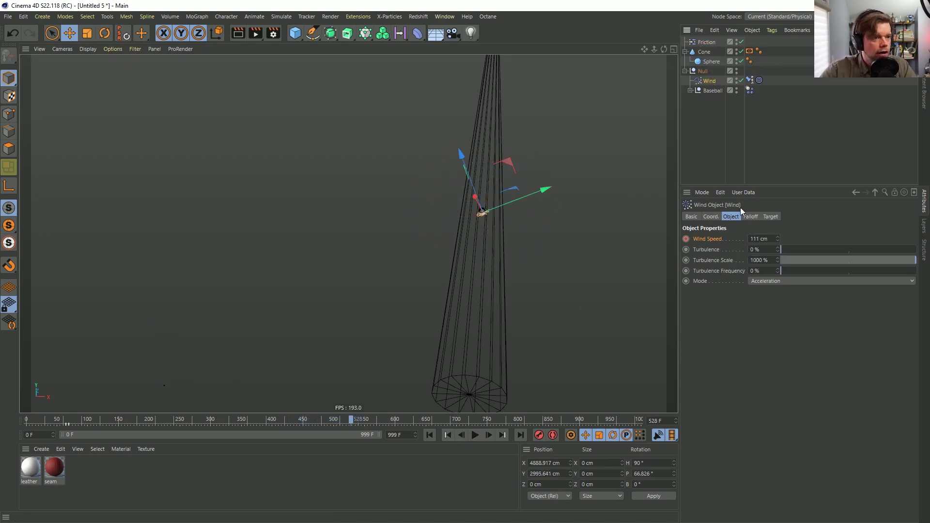
click(448, 435)
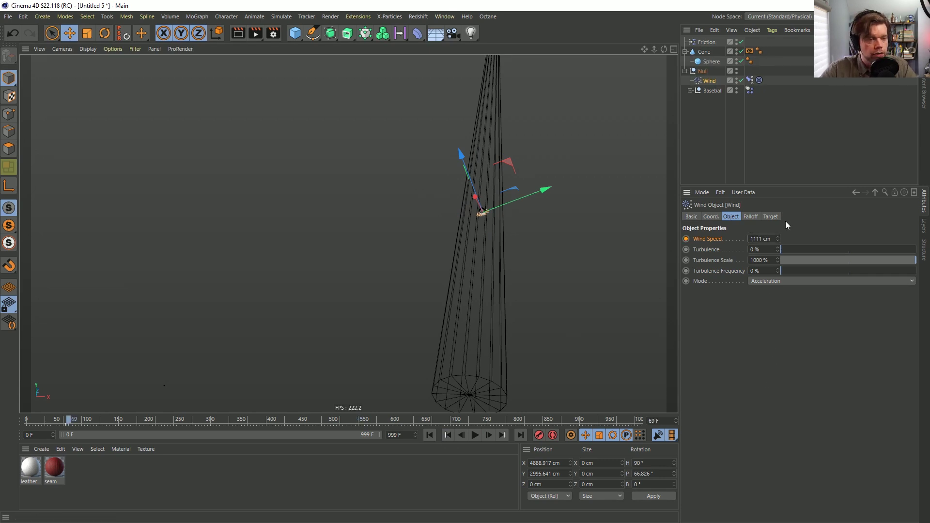
click(429, 435)
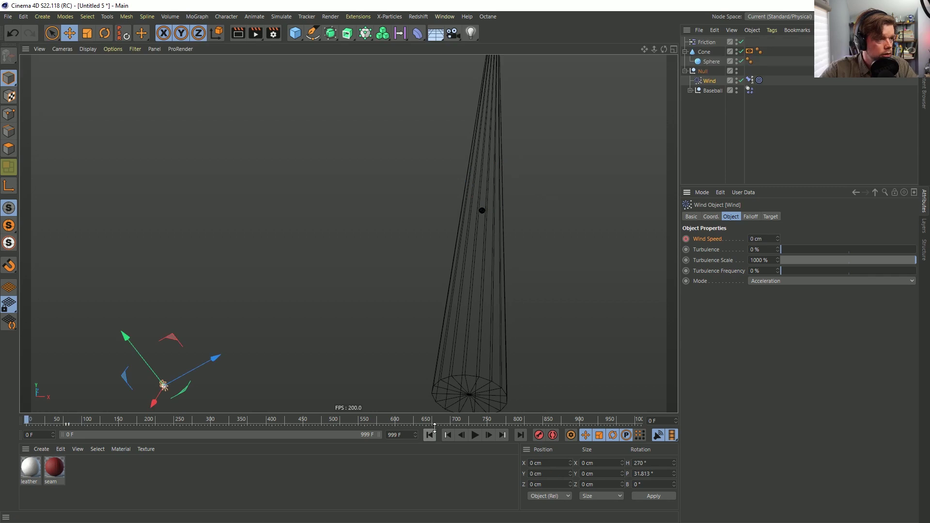
Move the cone along X to about 4471 cm during playback, and disable Friction to compare the baseball's motion before pausing
click(704, 52)
key(o)
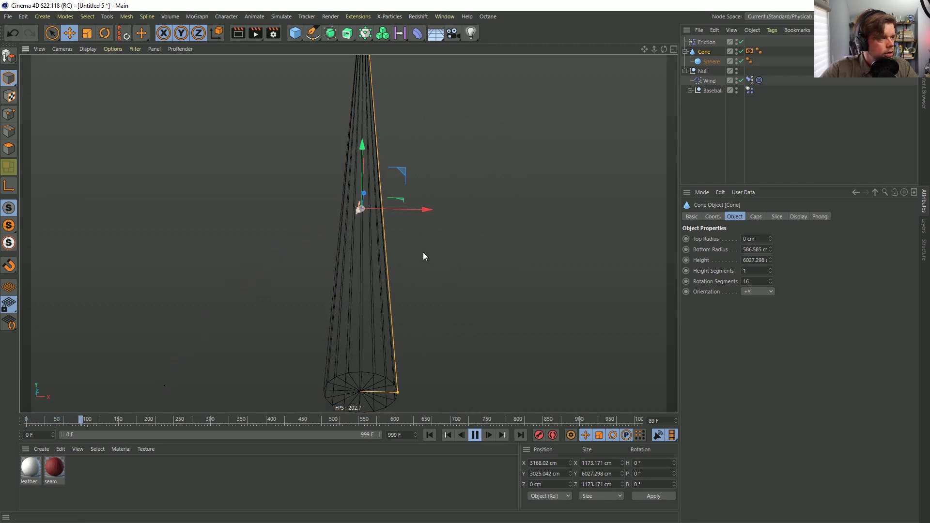
drag(426, 210, 516, 207)
click(741, 42)
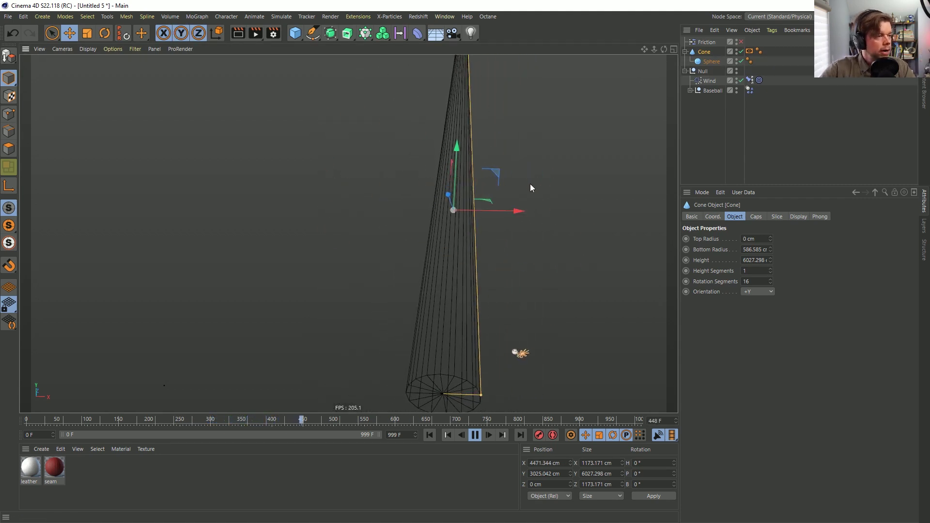
click(474, 435)
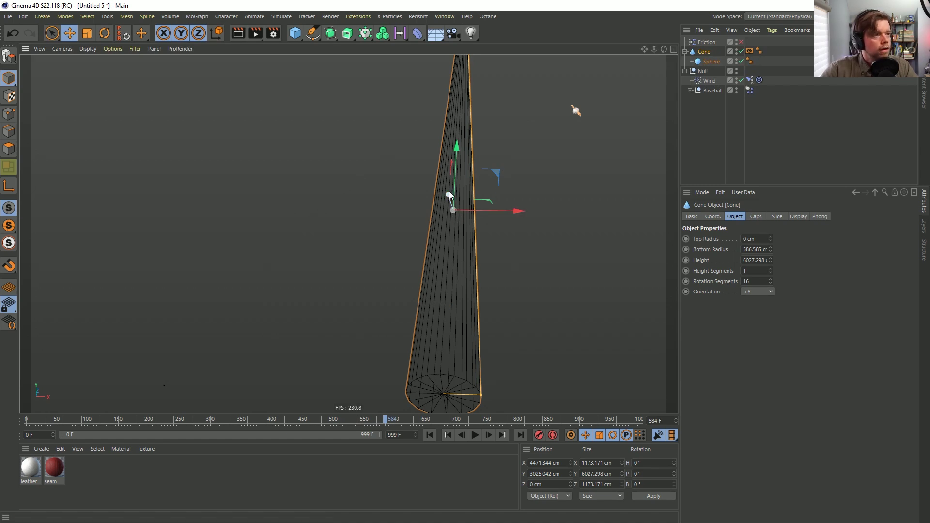
Nest the re-enabled Friction force under the Sphere and add a Spherical Field to its falloff
click(710, 44)
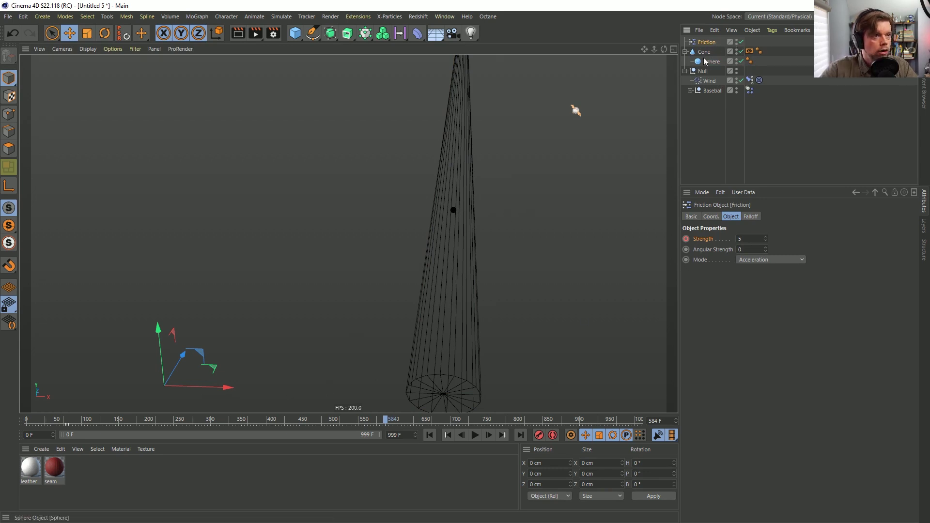
drag(714, 64, 716, 63)
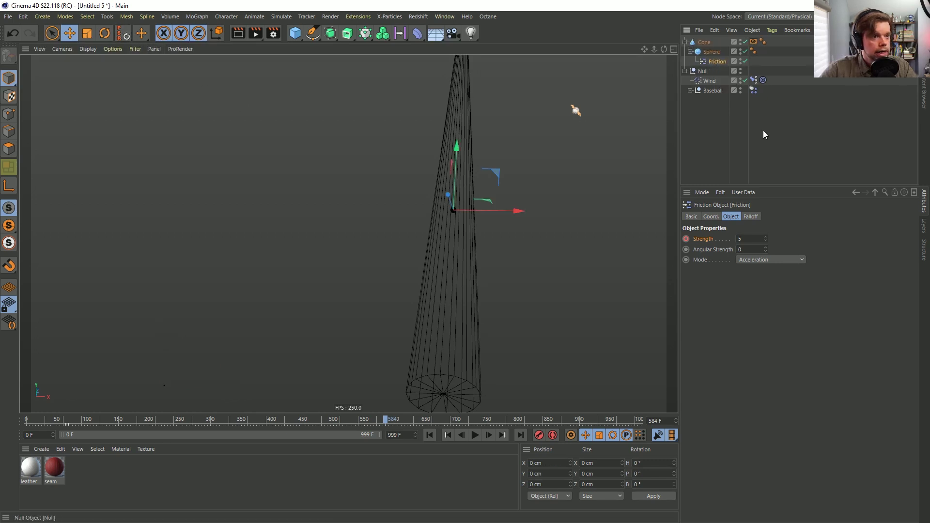
click(749, 217)
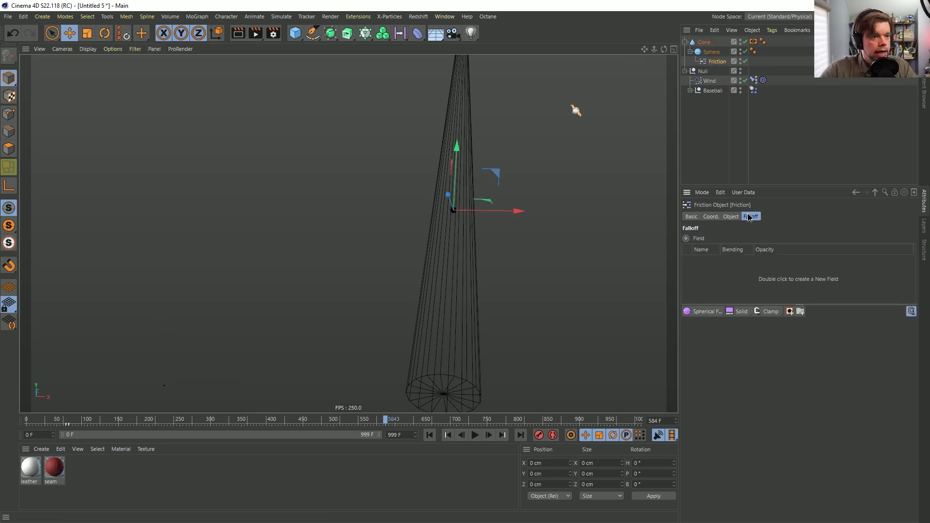
click(704, 311)
Enlarge the Spherical Field to a size of about 674 cm and invert its remapping
drag(460, 211, 501, 215)
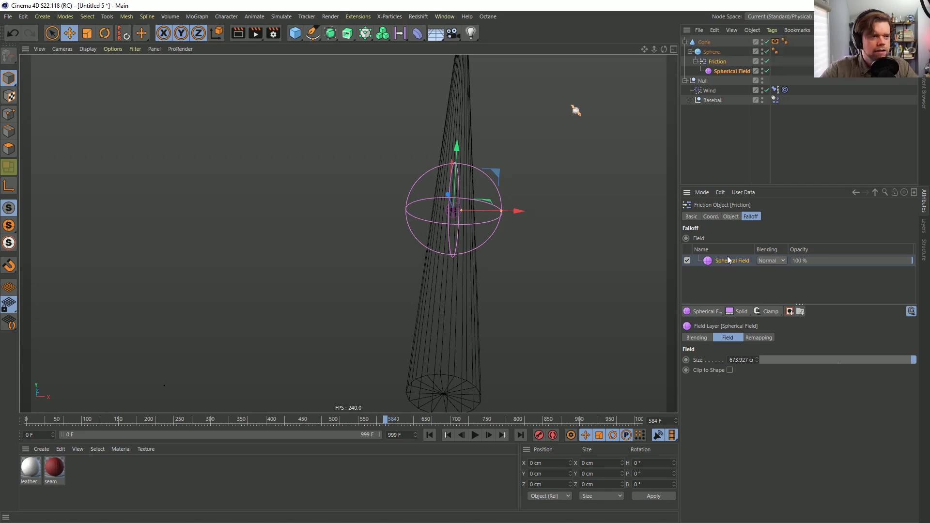
click(758, 338)
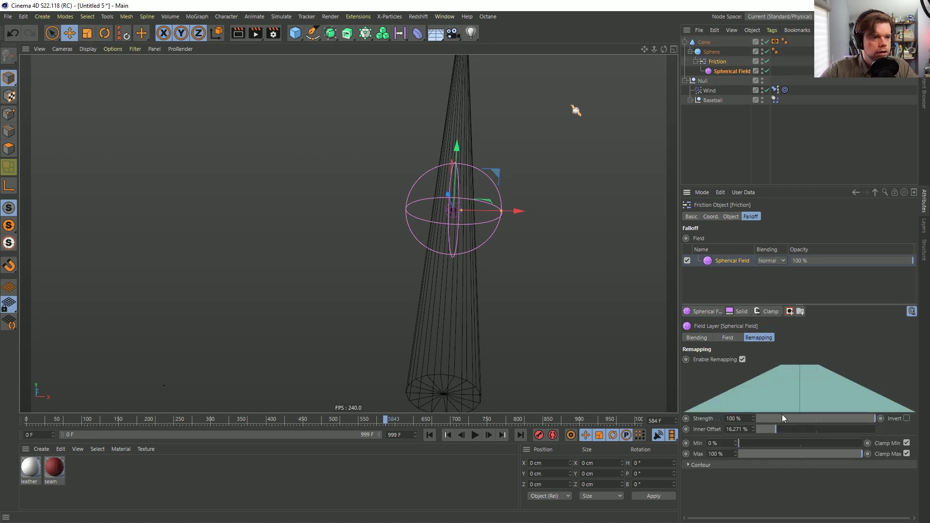
click(902, 419)
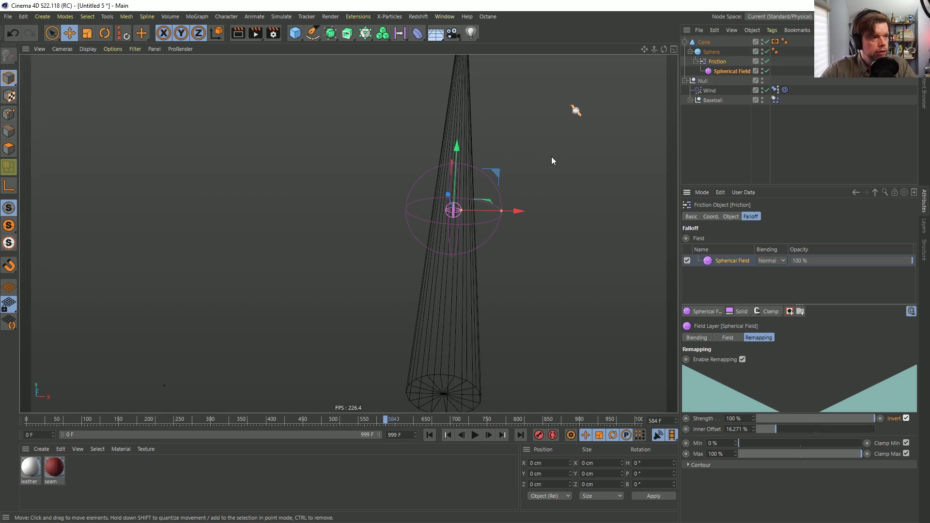
Play the simulation from the first frame and move the cone back along X to test the Friction falloff
click(431, 435)
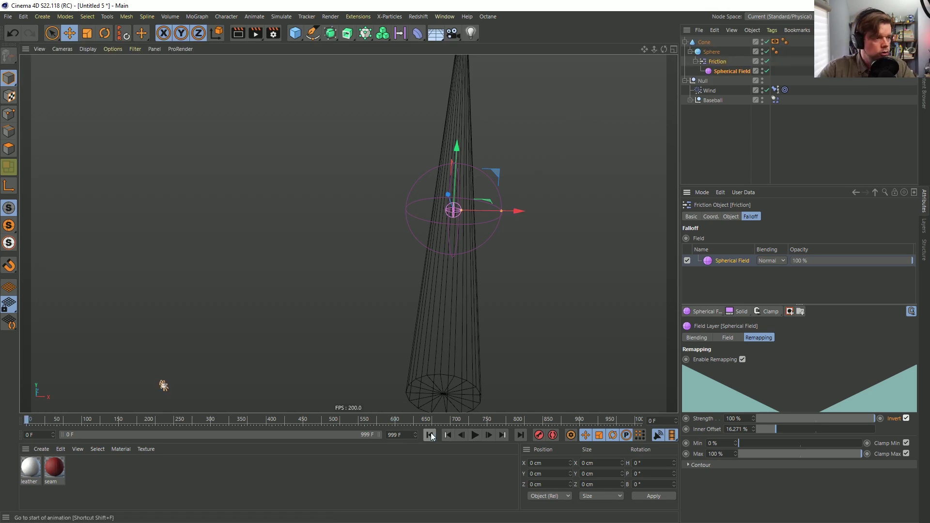
click(476, 435)
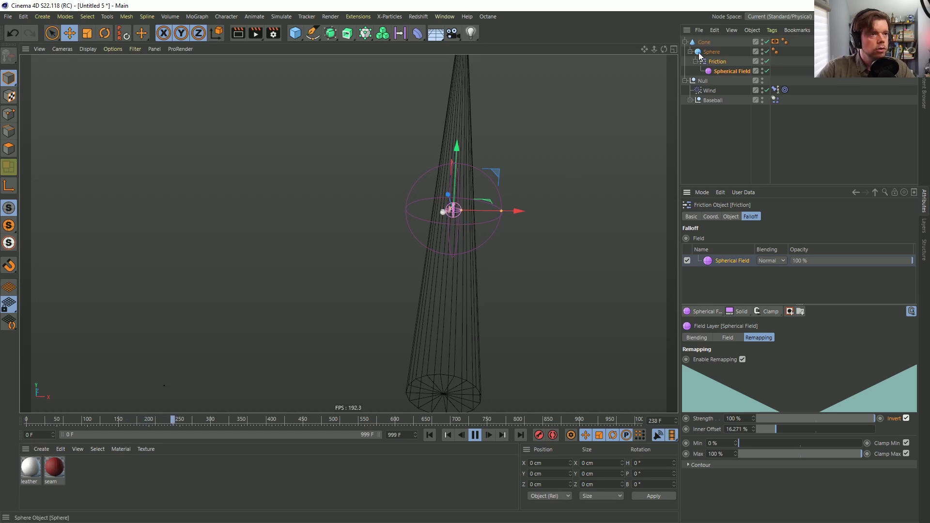
click(464, 194)
drag(520, 212, 471, 212)
Review the Spherical Field's direction and color remap settings while the simulation plays
click(413, 222)
click(870, 217)
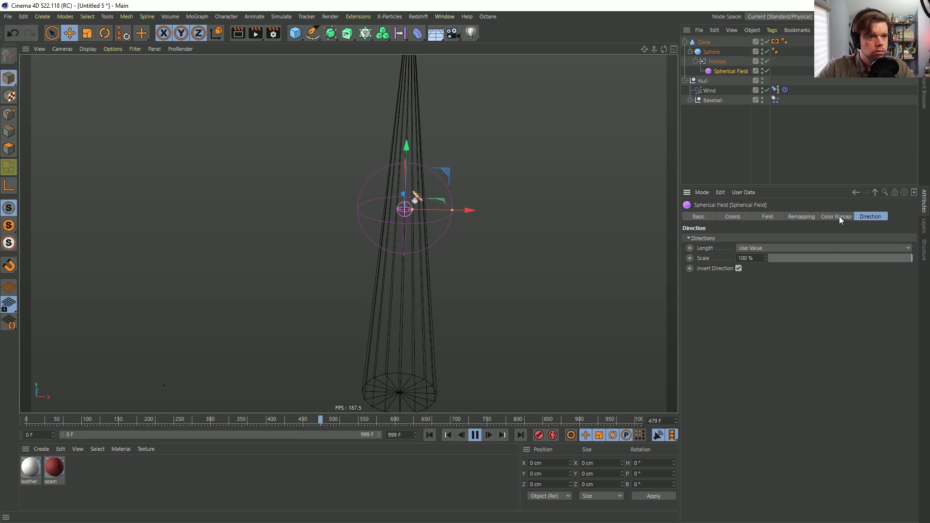
click(836, 216)
click(870, 217)
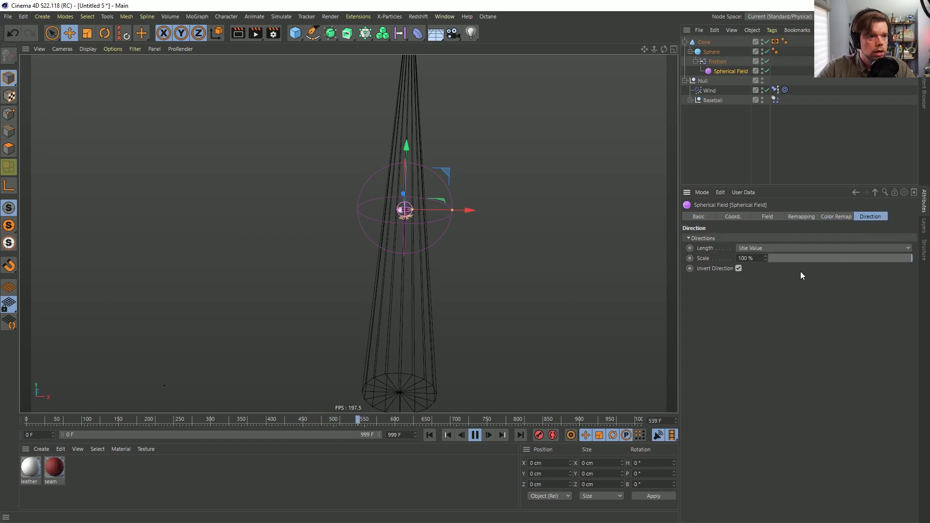
Turn off the inverted remapping of the Friction's Spherical Field and move the cone to about X 3084 cm while replaying the simulation
click(798, 217)
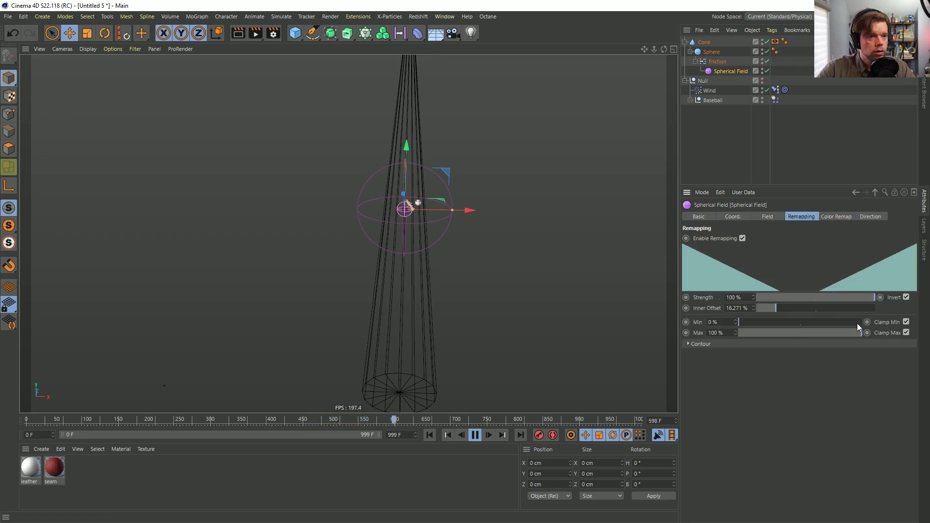
click(906, 298)
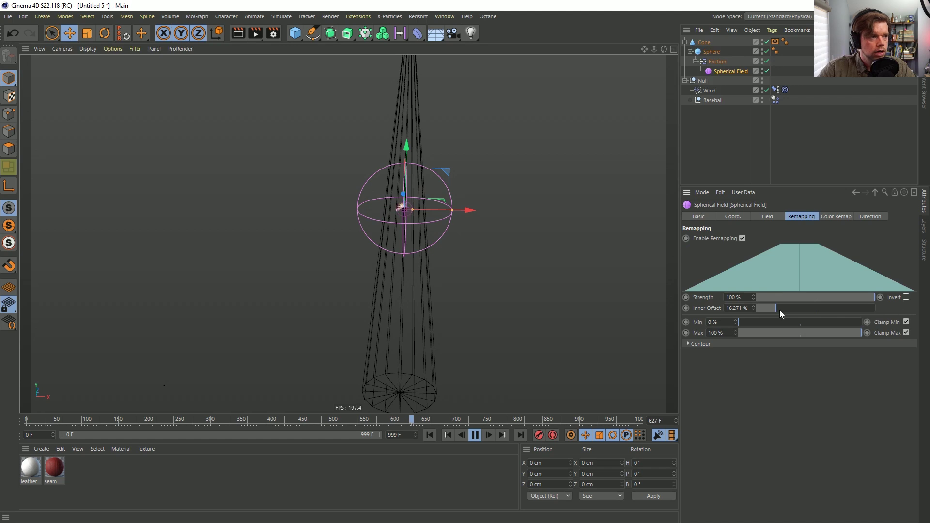
click(705, 42)
click(430, 434)
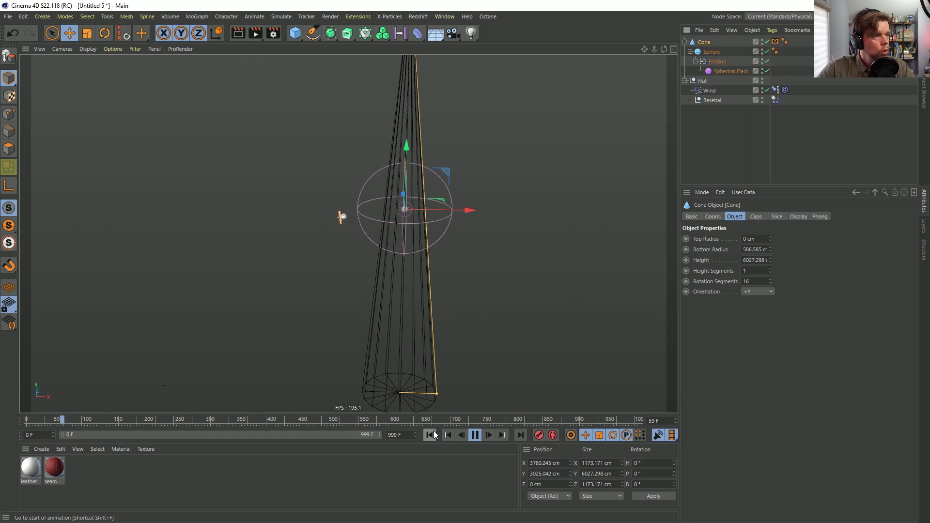
drag(463, 213, 404, 231)
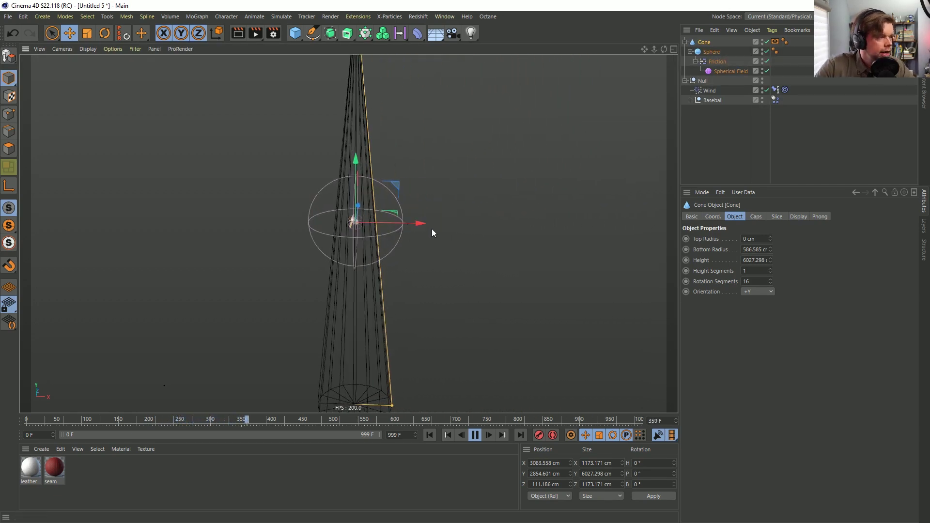
scroll(349, 226, up, 10)
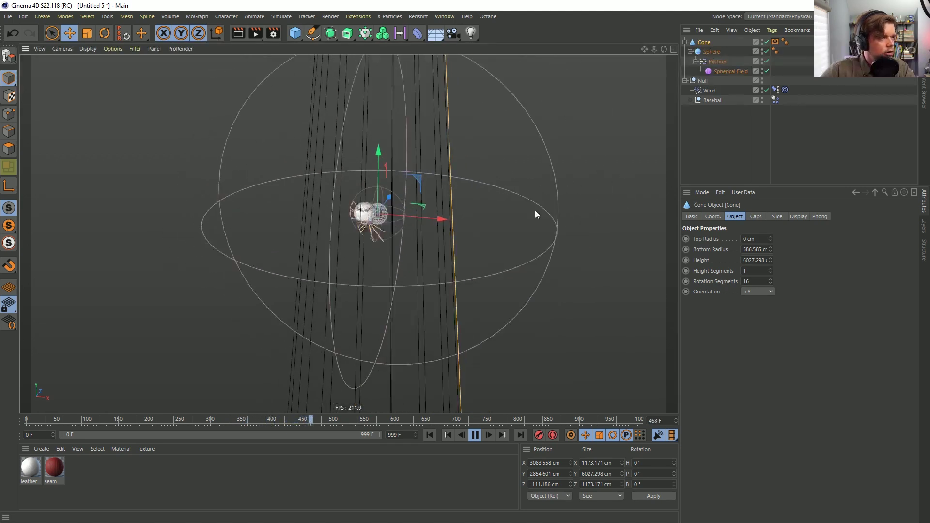
scroll(503, 224, down, 3)
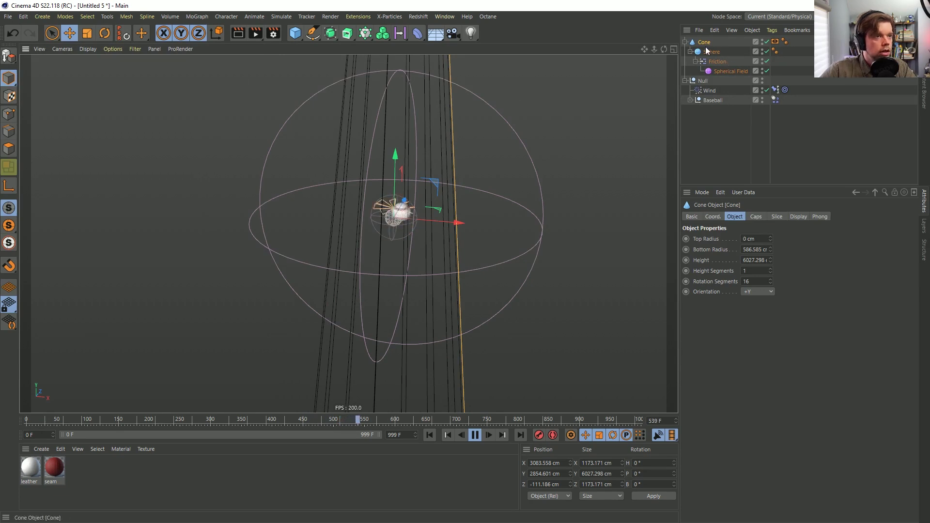
Set the Follow Rotation of the Baseball's Dynamics Body tag to 55
click(774, 100)
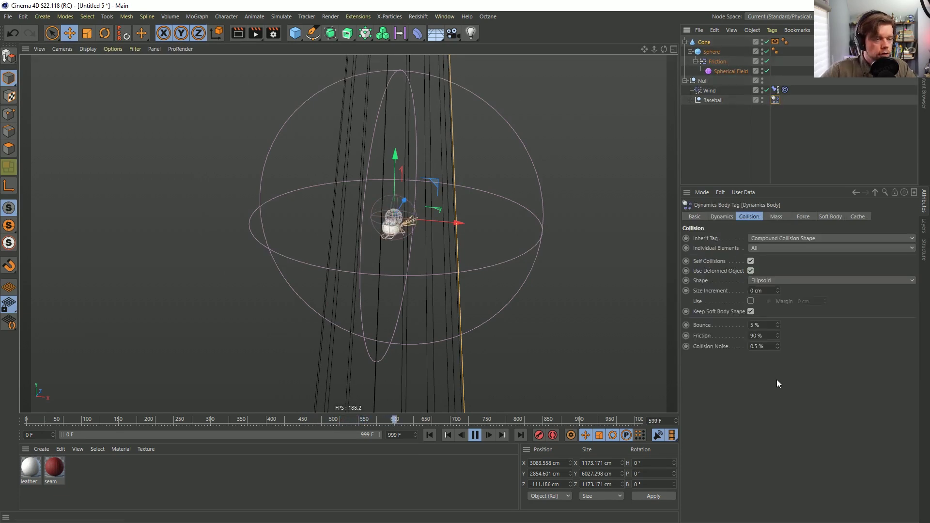
click(802, 217)
scroll(401, 222, up, 5)
click(752, 250)
text(55)
key(Return)
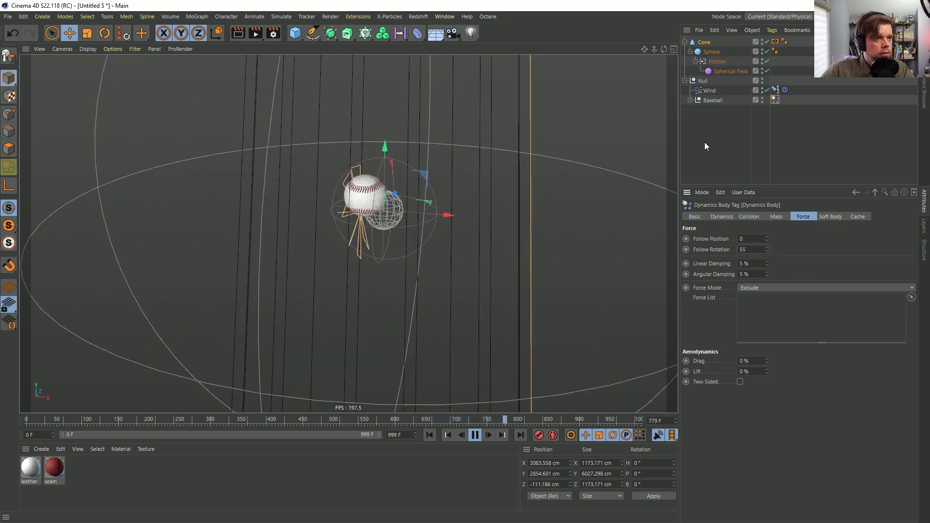
Try a Linear Damping of 75% on the Baseball's Dynamics Body tag and reset it to its default
click(757, 263)
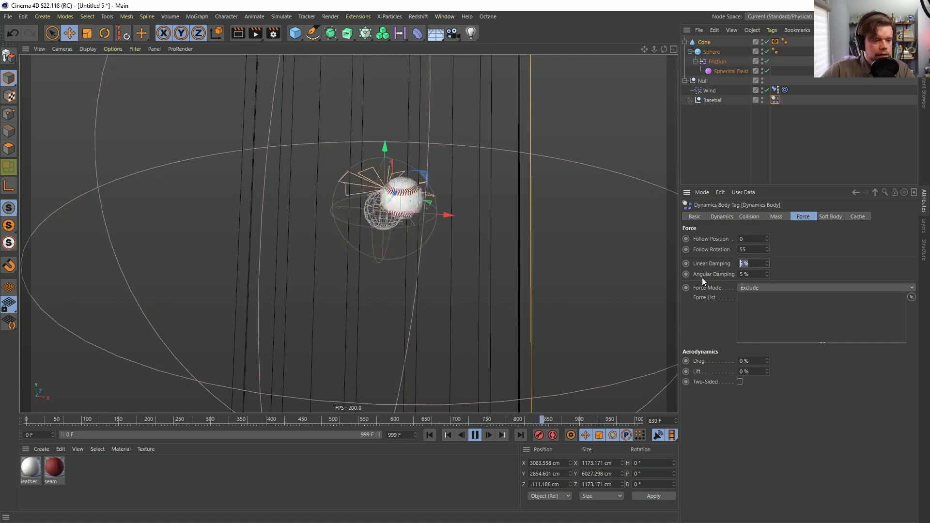
text(75)
key(Return)
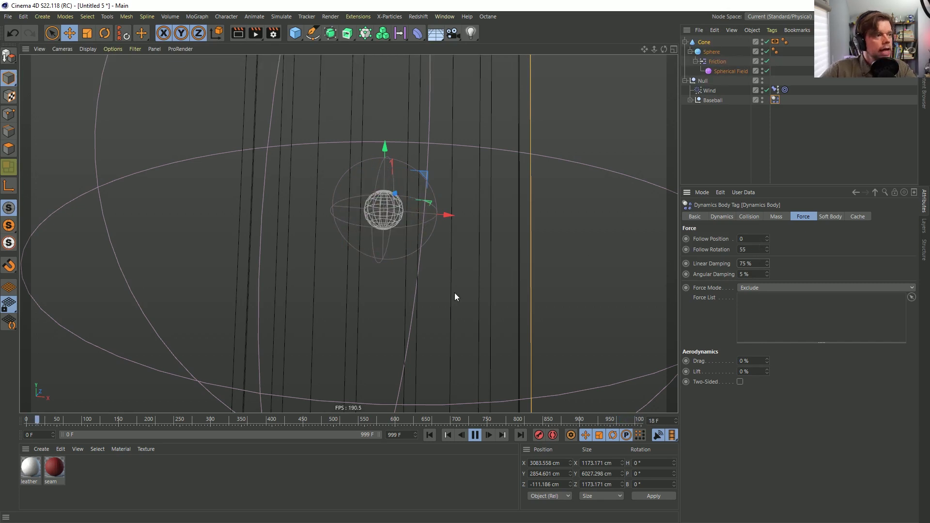
alt+right_drag(419, 245, 208, 262)
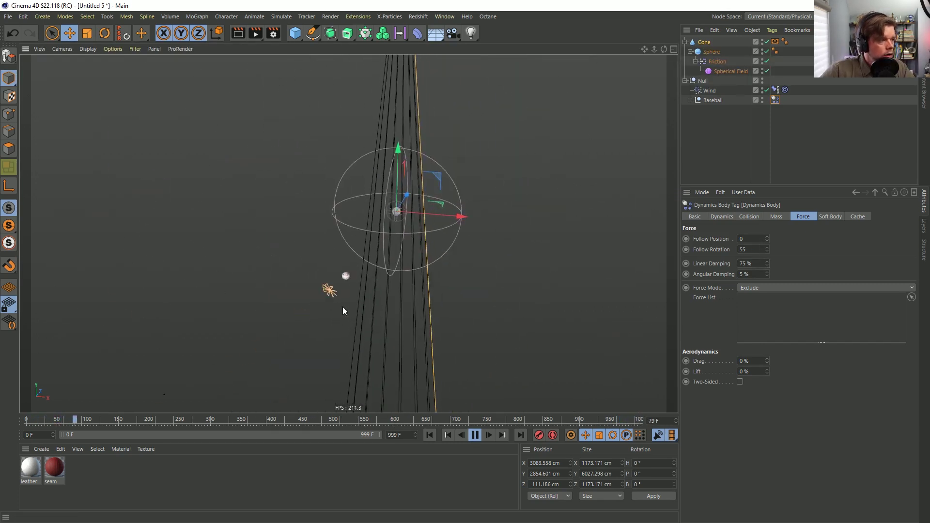
right_click(767, 264)
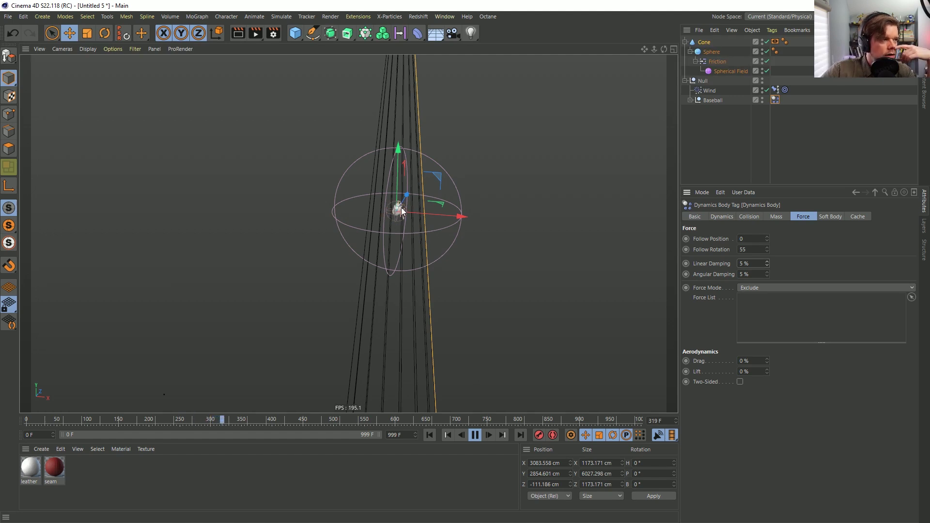
Hide the Wind force in the viewport and replay the simulation from the first frame to examine the baseball around the sphere
click(429, 434)
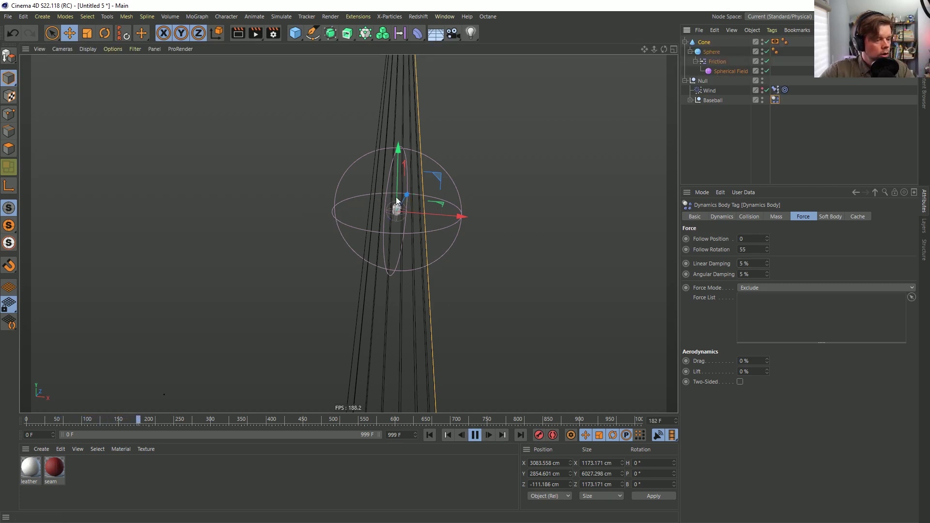
scroll(391, 207, up, 8)
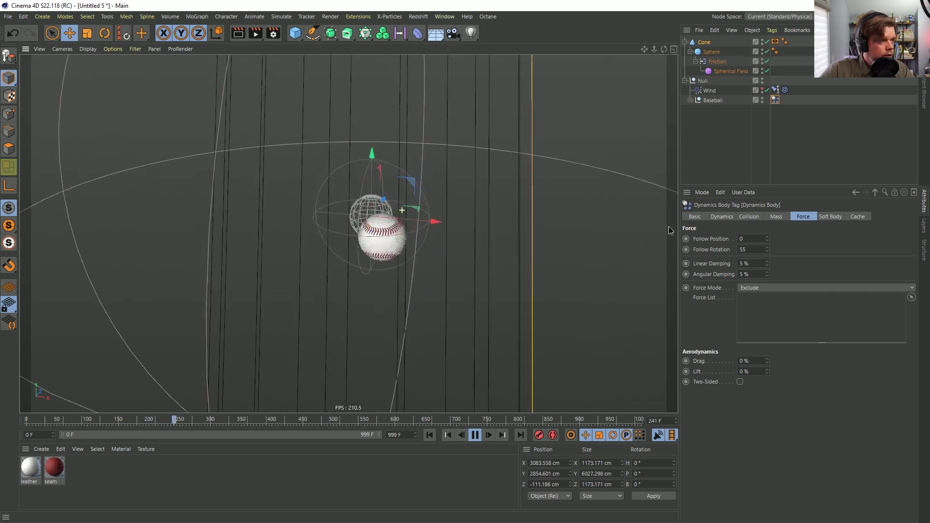
click(429, 435)
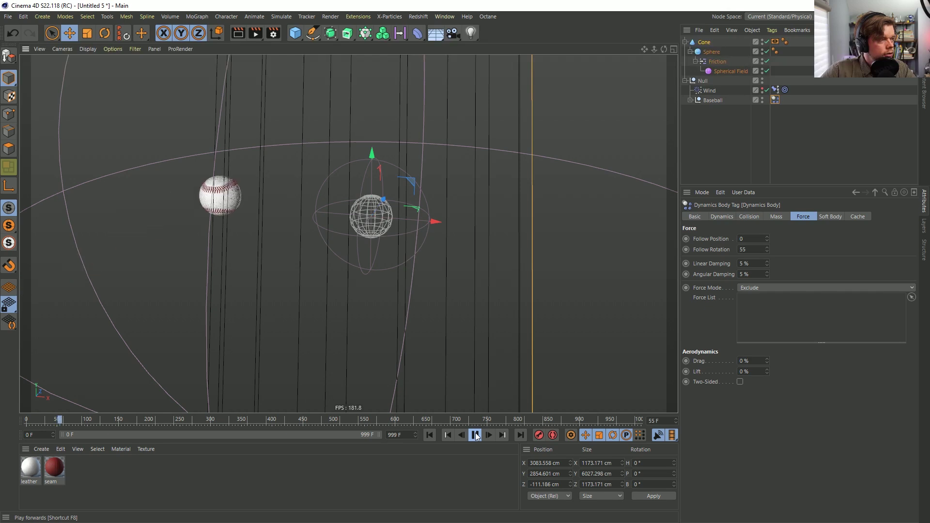
Move the cone to about X 2781 cm during playback, and stop the simulation at the first frame
scroll(371, 347, down, 5)
click(705, 42)
scroll(499, 232, down, 2)
drag(505, 265, 484, 287)
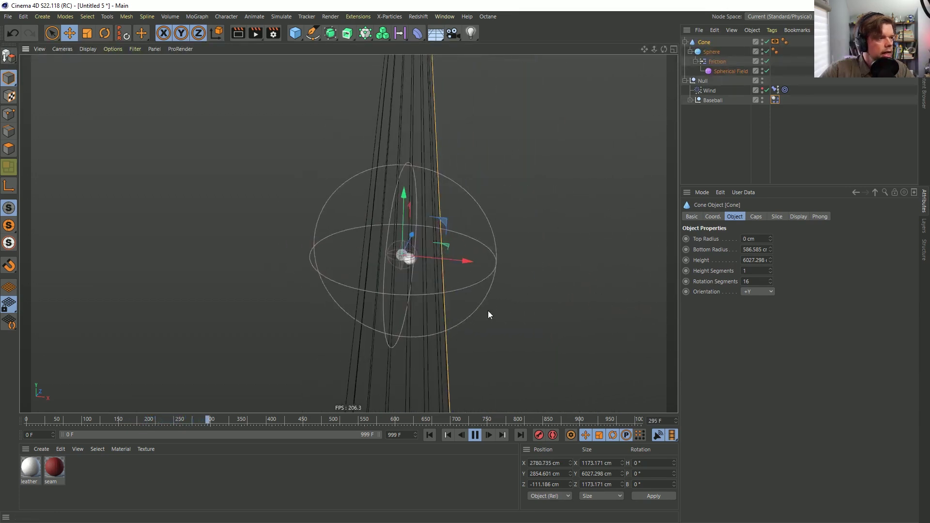
click(474, 435)
click(429, 435)
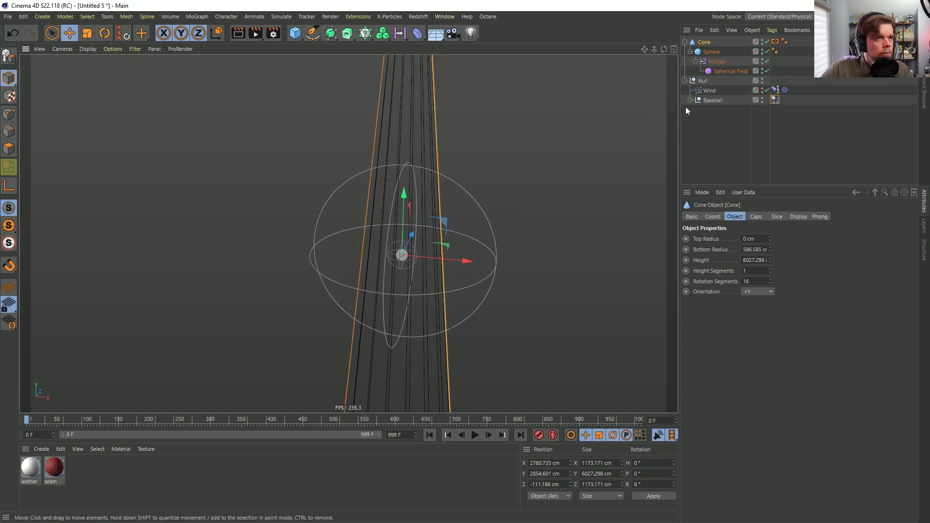
Add a Spherical Field to the Wind's falloff, nested under the Sphere and centred on it
click(710, 90)
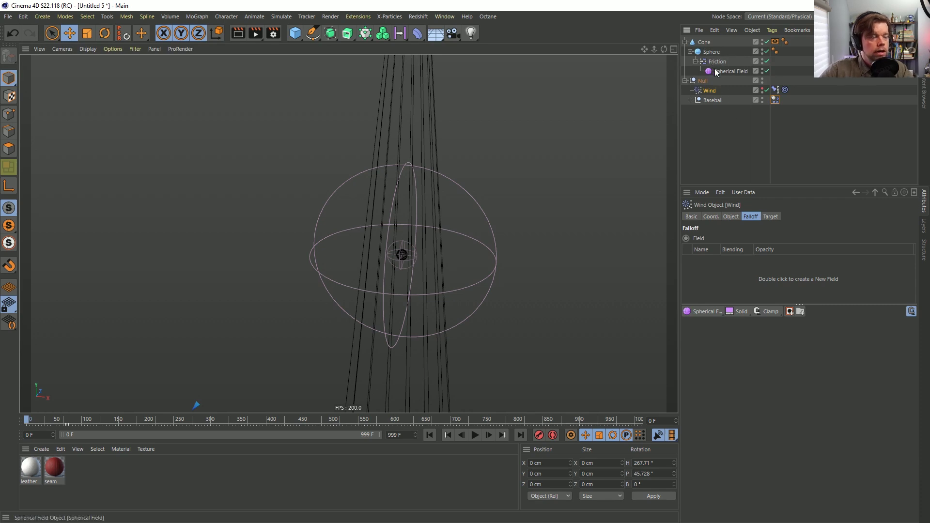
click(705, 312)
click(716, 101)
drag(719, 63, 719, 63)
click(126, 36)
Set the Wind field's inner offset to about 6.6%, invert its remapping, and play the simulation to test it
mouse_move(416, 256)
mouse_down()
mouse_move(460, 257)
mouse_move(401, 255)
mouse_up()
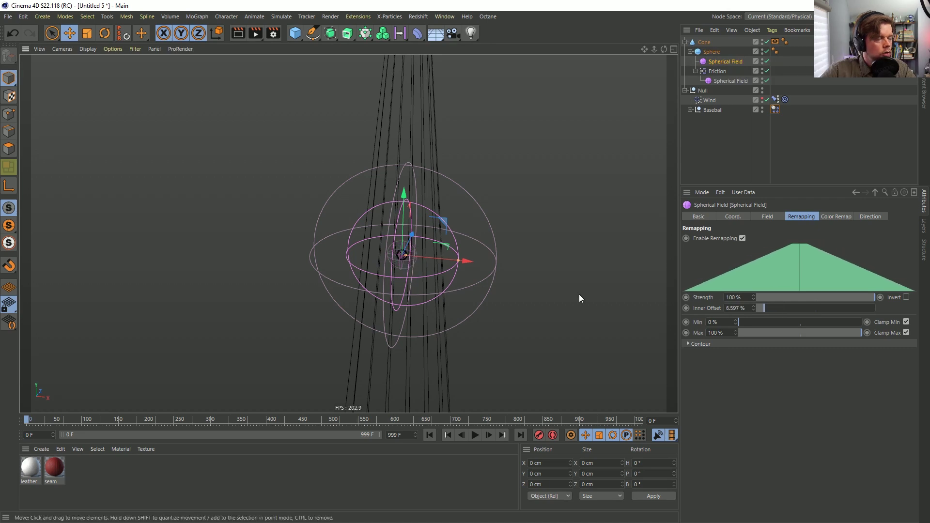
click(905, 297)
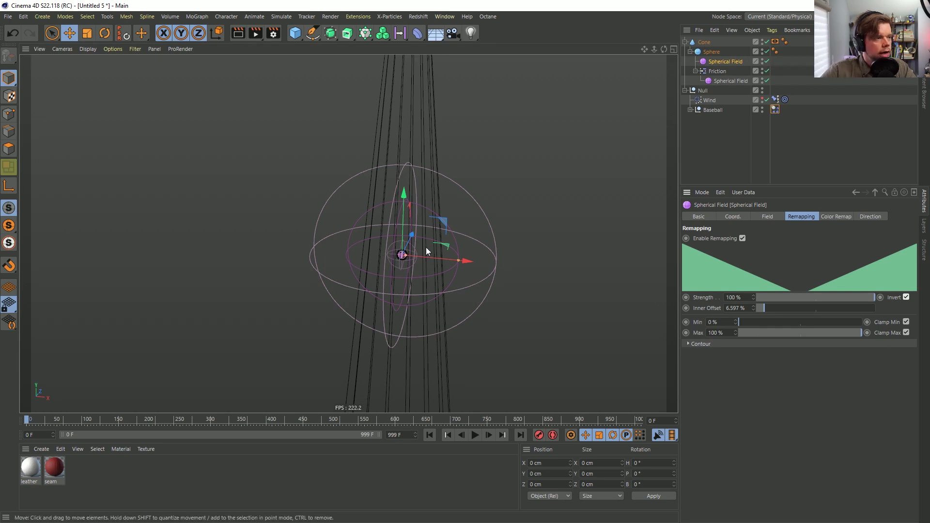
scroll(420, 265, down, 2)
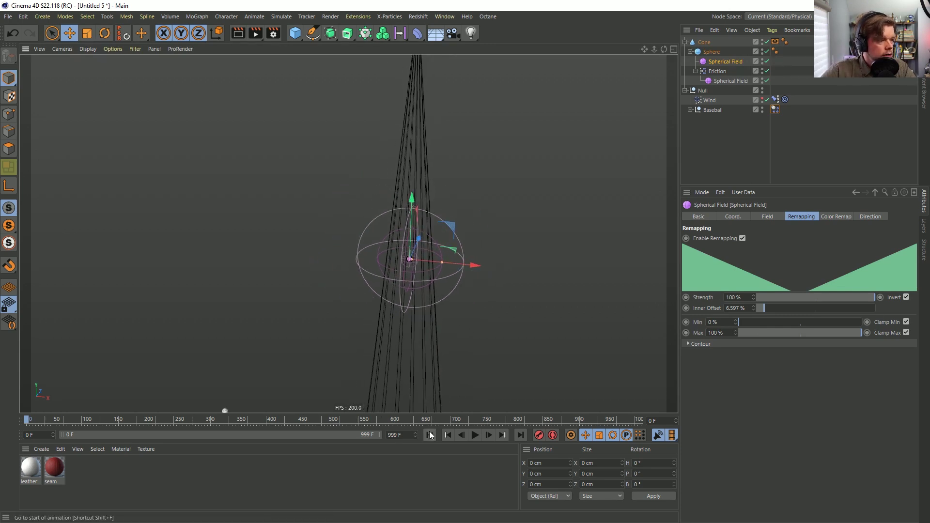
click(475, 435)
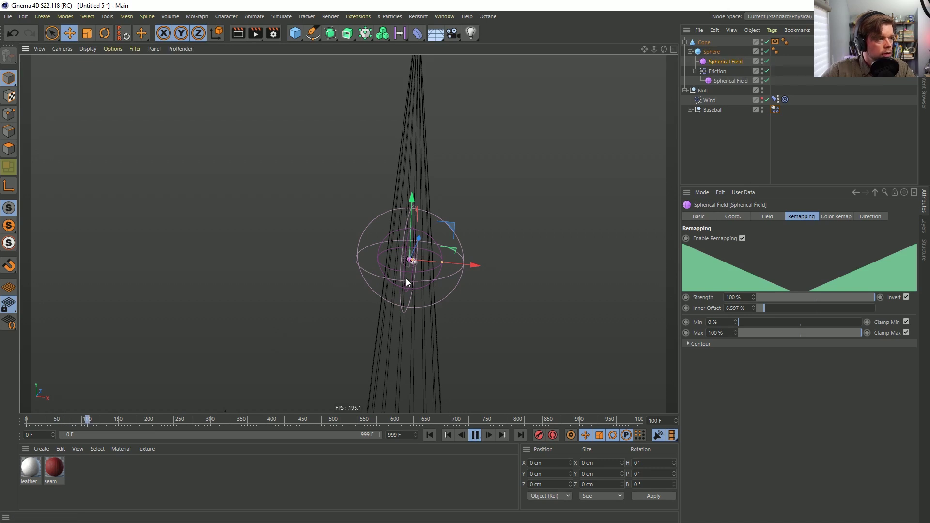
scroll(429, 269, up, 5)
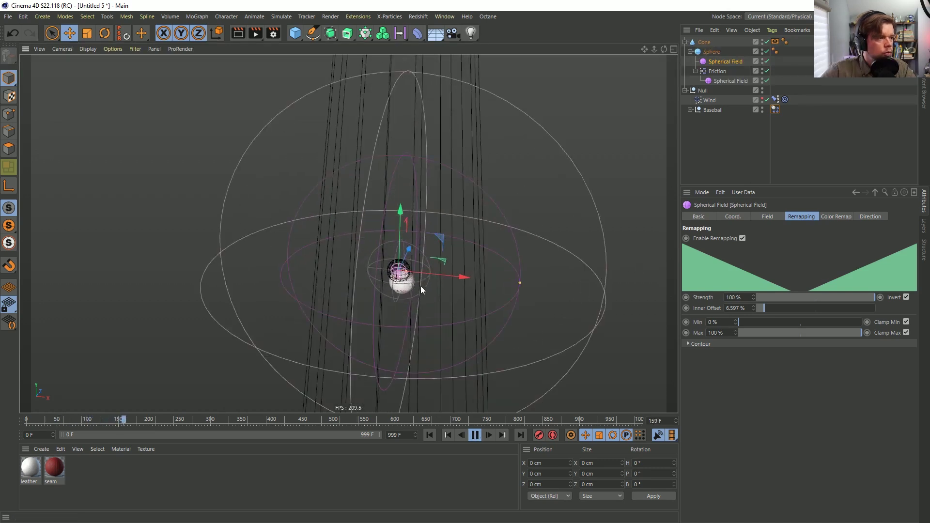
scroll(422, 266, down, 3)
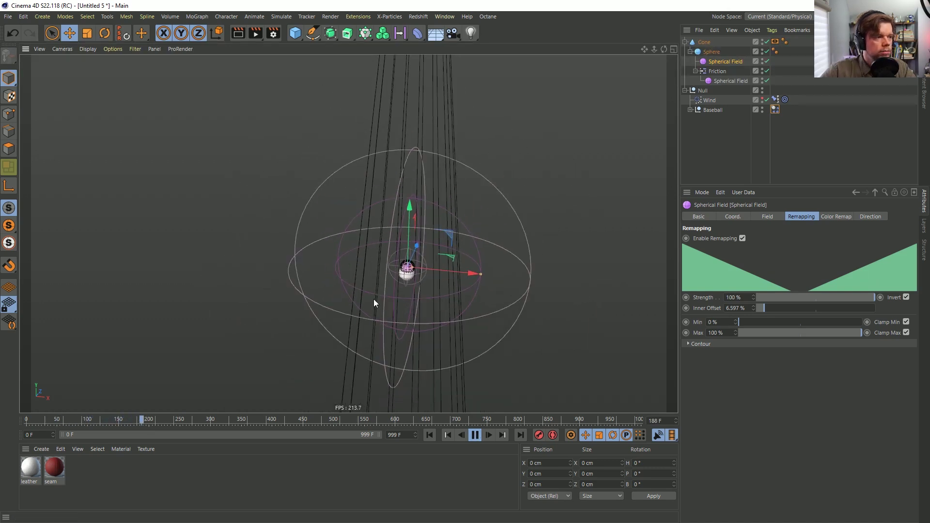
Test the forces by moving the cone to about X -852 cm, undo that move, and stop the simulation at the first frame
click(701, 42)
scroll(426, 238, down, 2)
drag(528, 229, 250, 206)
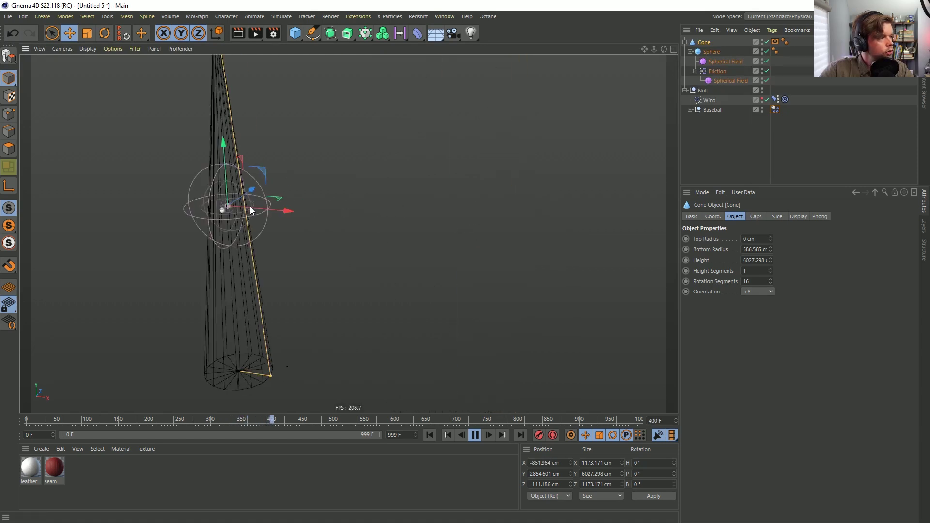
key(ctrl+z)
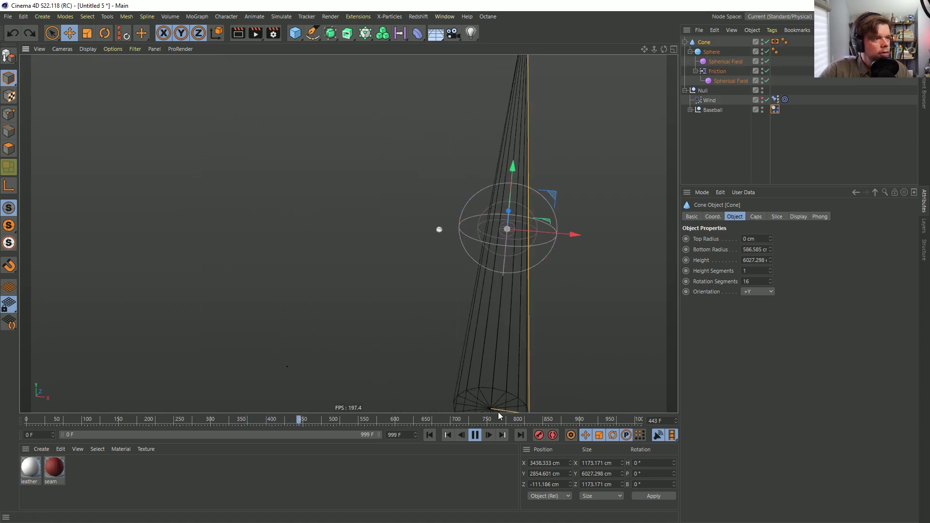
click(475, 434)
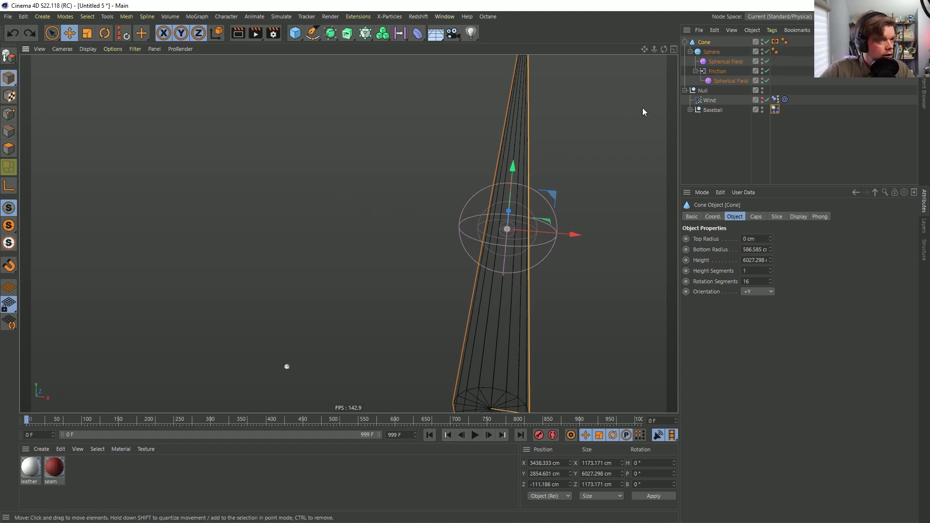
Save the scene as [2a]BaseBallCatch.c4d in the SceneFiles folder
click(708, 100)
key(ctrl+s)
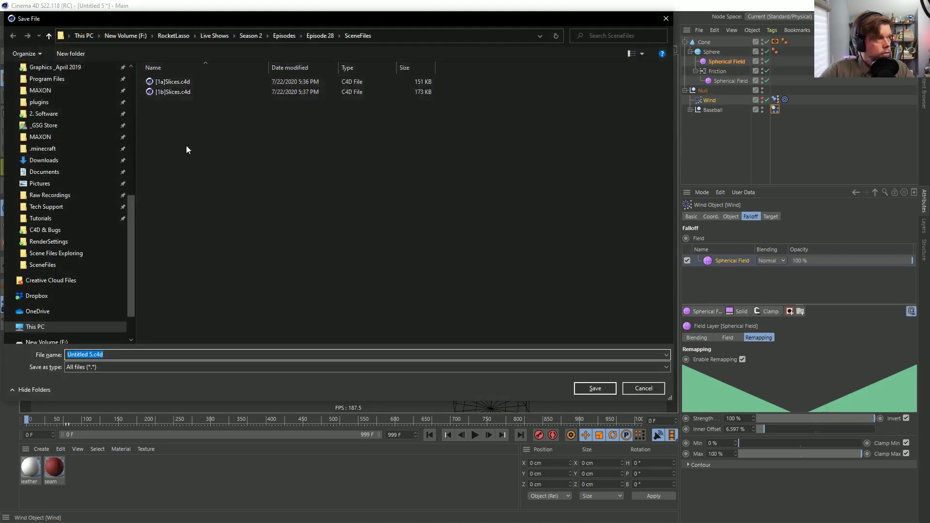
click(173, 91)
double_click(79, 355)
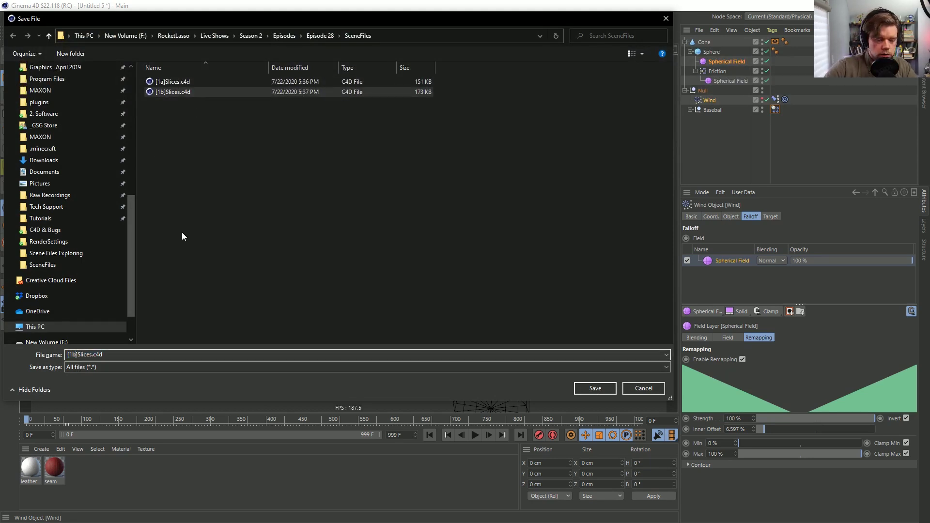
key(BackSpace)
key(BackSpace)
text(2a])
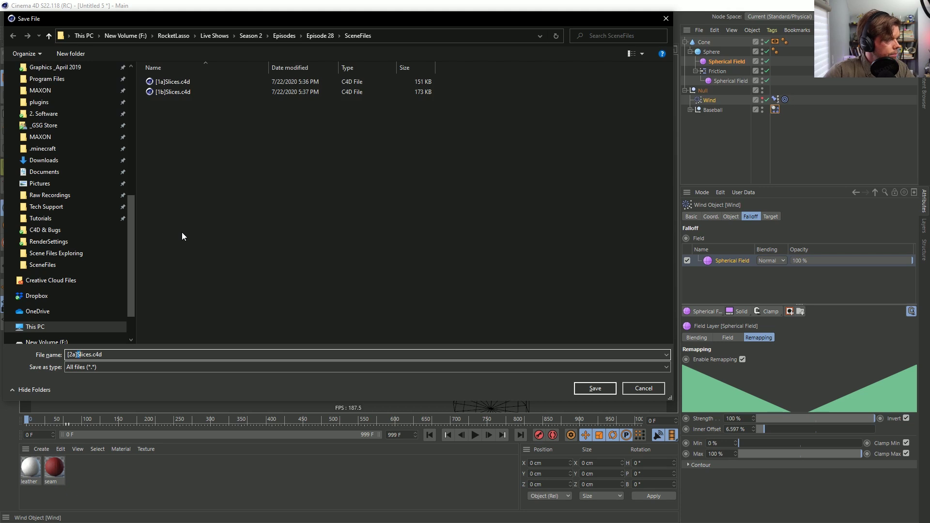
text(BaseBallCatch)
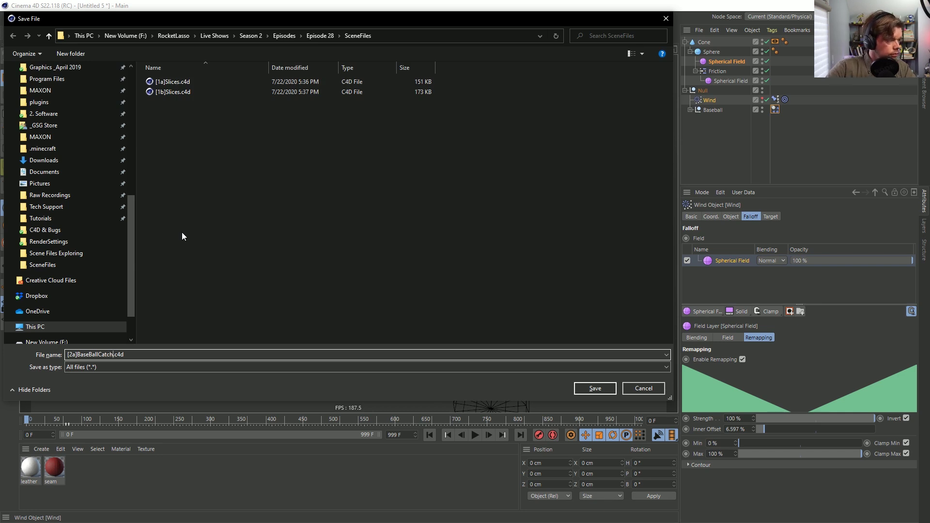
key(Return)
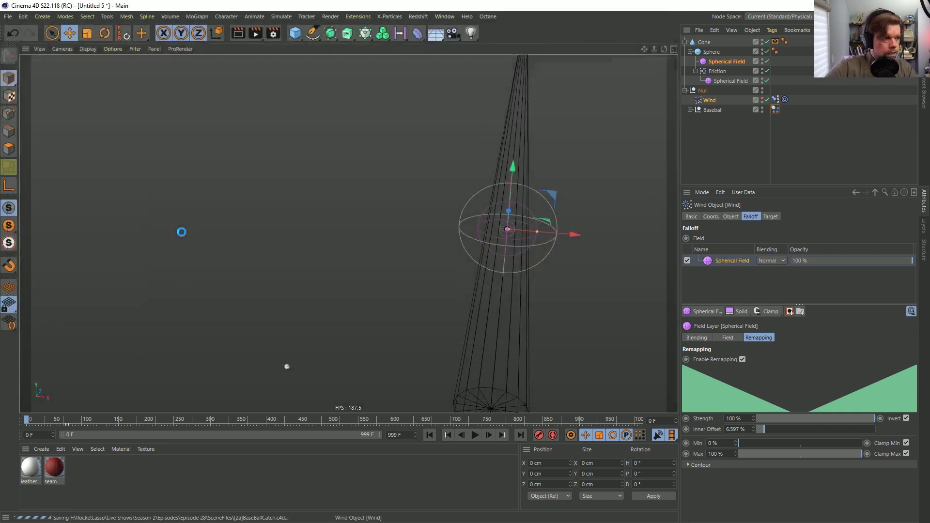
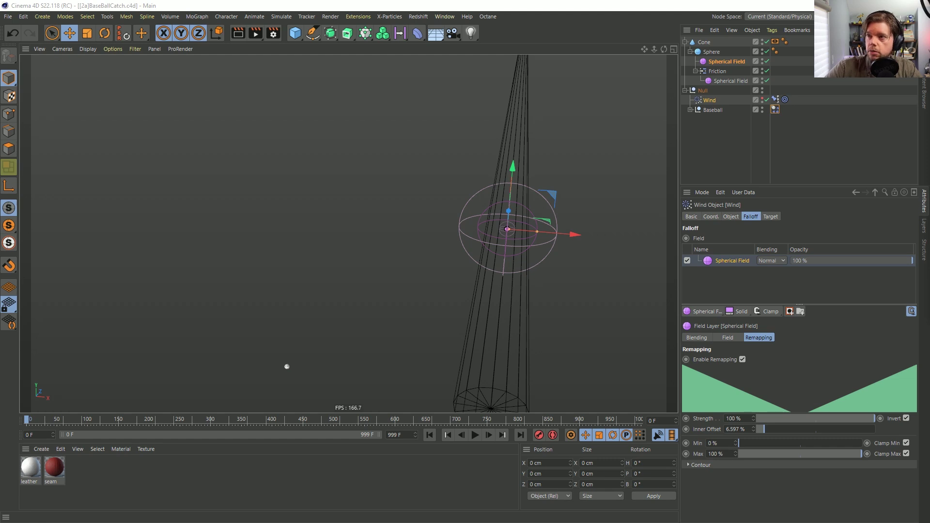
Switch to the browser showing the Instagram XParticles creature post and enlarge its window over the scene
drag(449, 85, 375, 62)
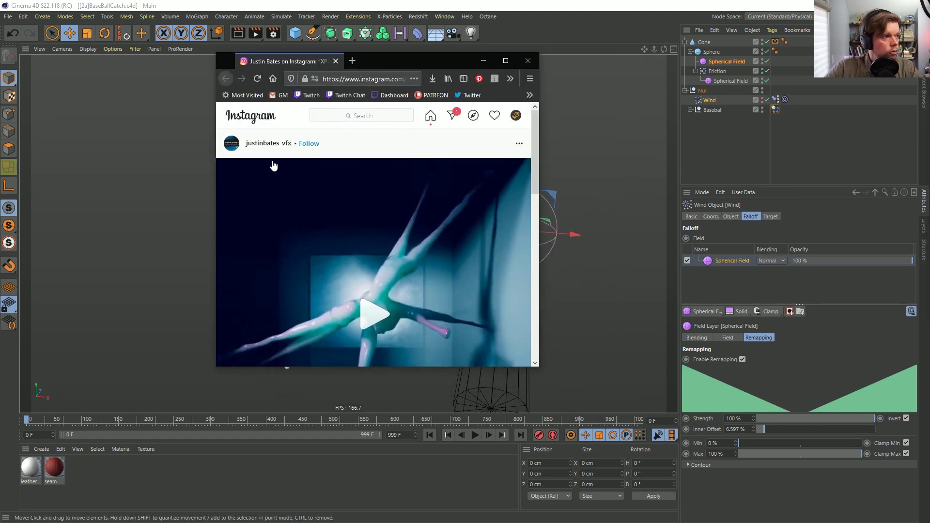
drag(540, 367, 754, 500)
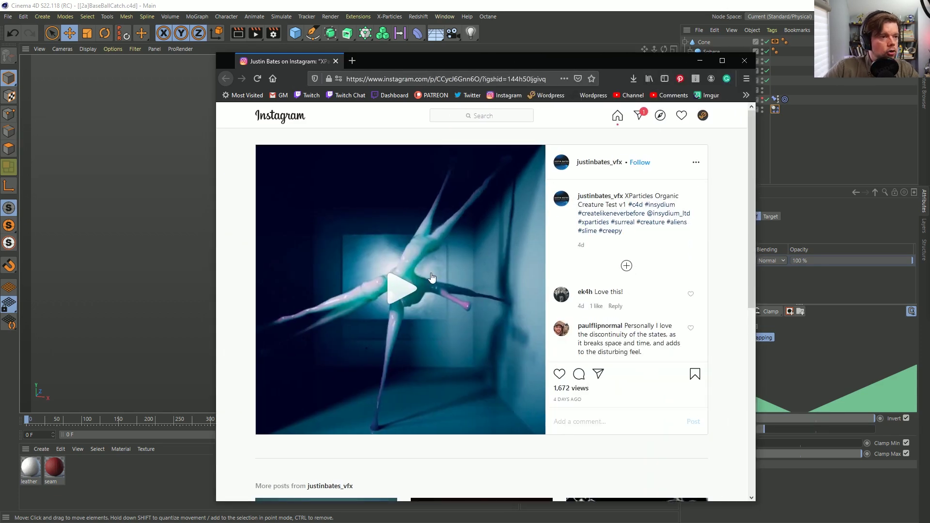
Play and pause the Instagram creature clip to examine how its limbs form and move through the room
click(390, 287)
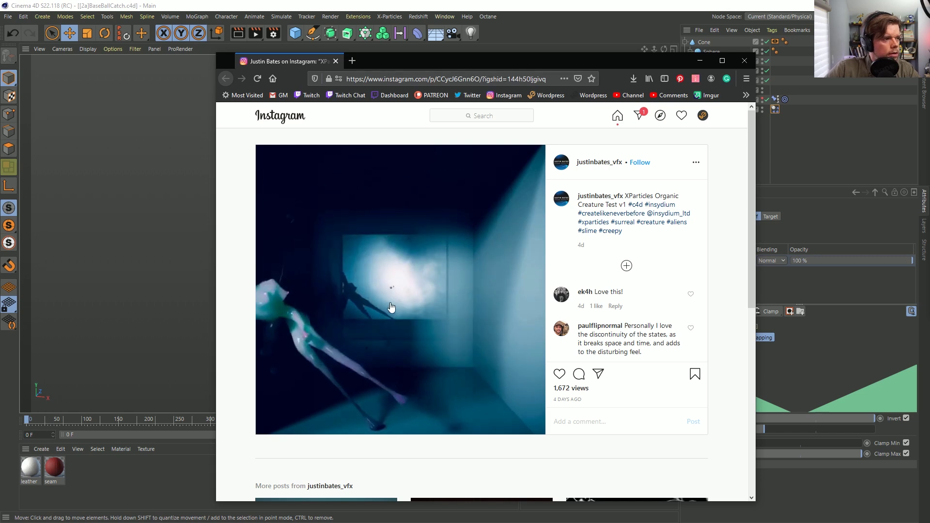
click(406, 291)
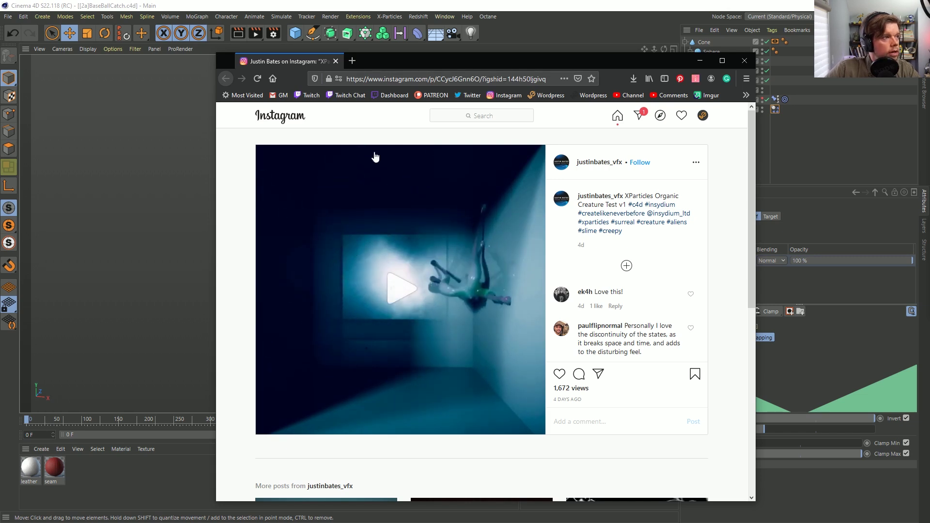
click(399, 217)
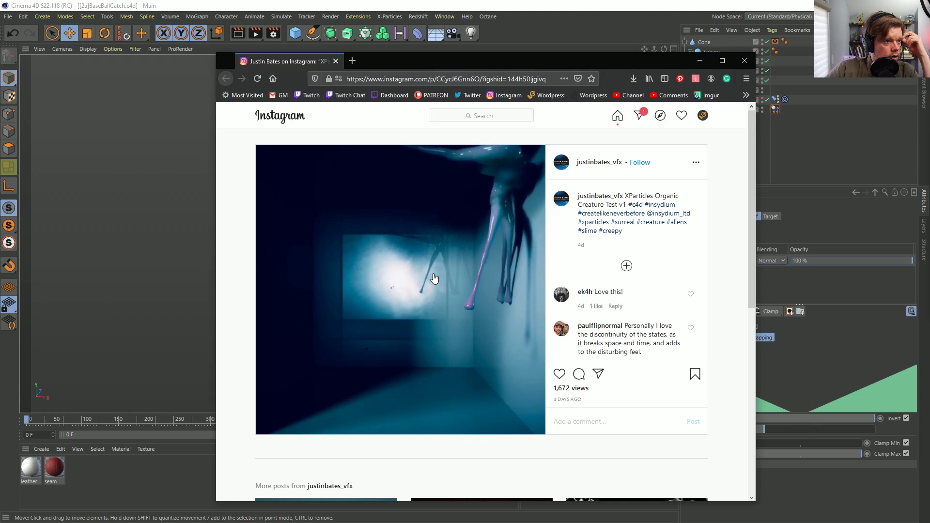
click(434, 280)
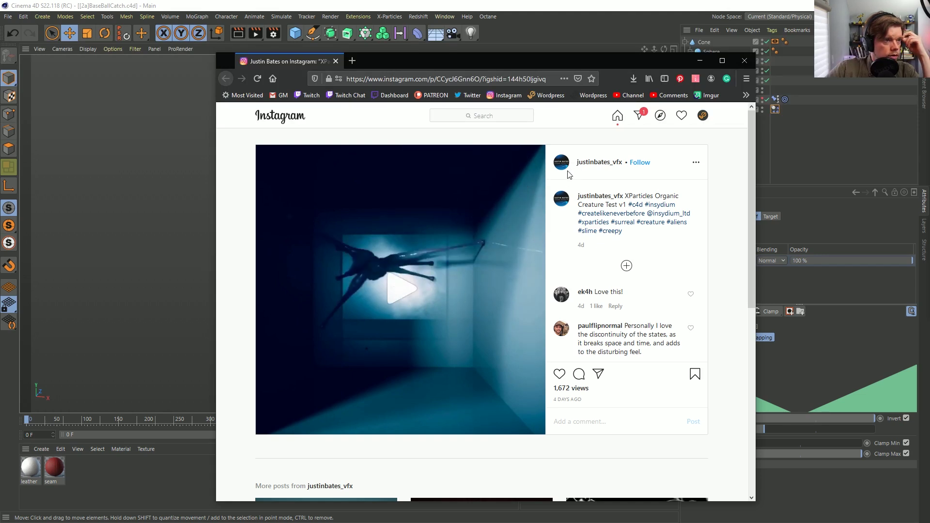
click(418, 290)
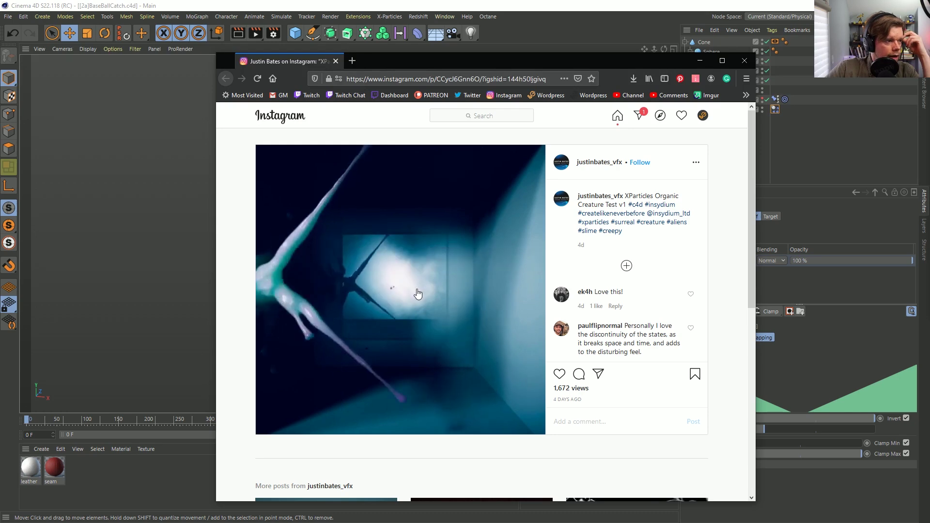
Switch to Cinema 4D and create a new empty scene
click(611, 18)
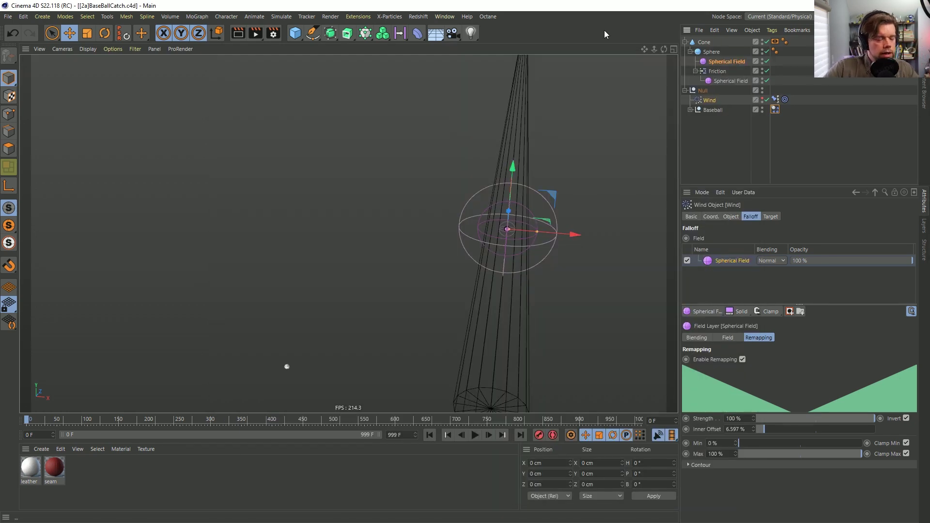
key(ctrl+n)
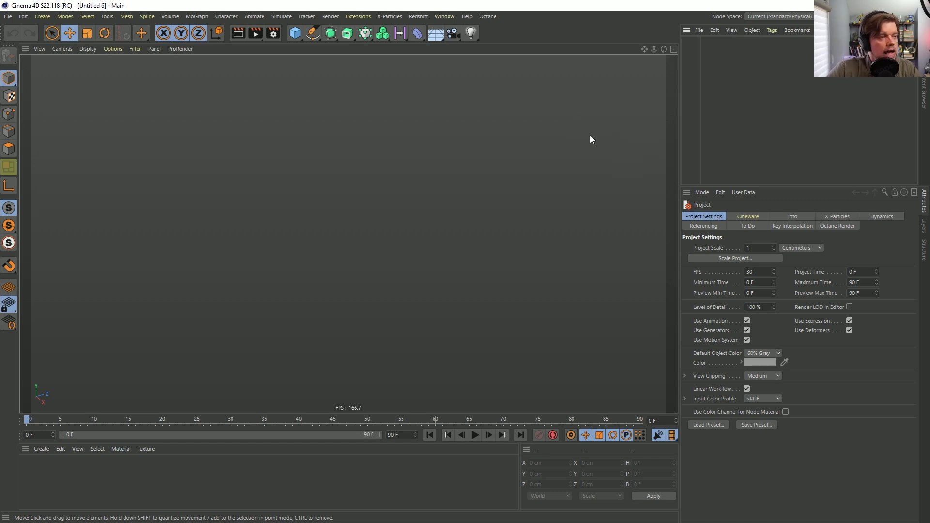
Switch to the browser to examine the creature clip once more, and return to the empty Cinema 4D scene
key(alt+Tab)
click(412, 292)
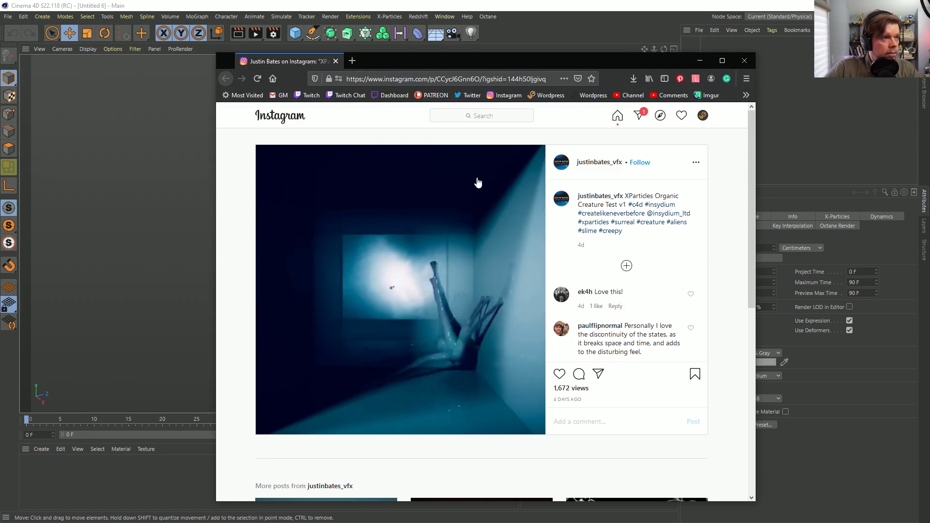
click(425, 219)
key(alt+Tab)
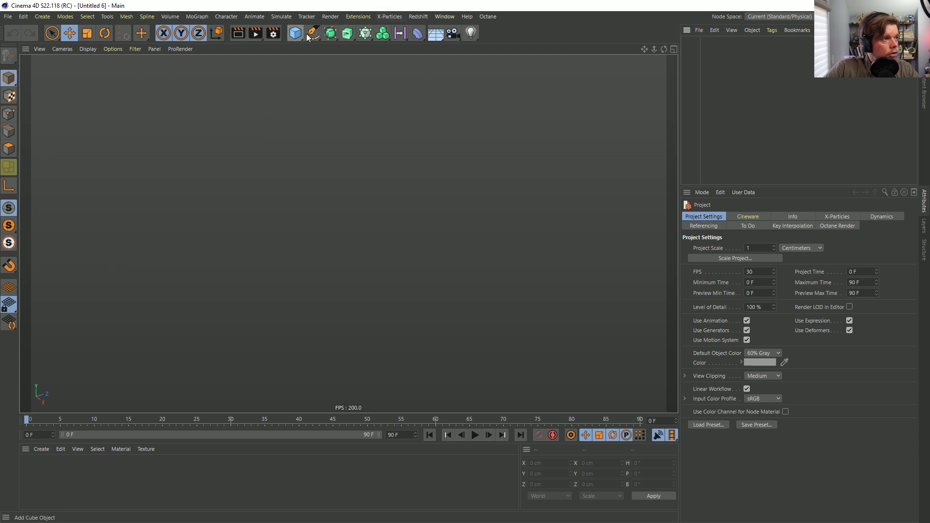
click(367, 36)
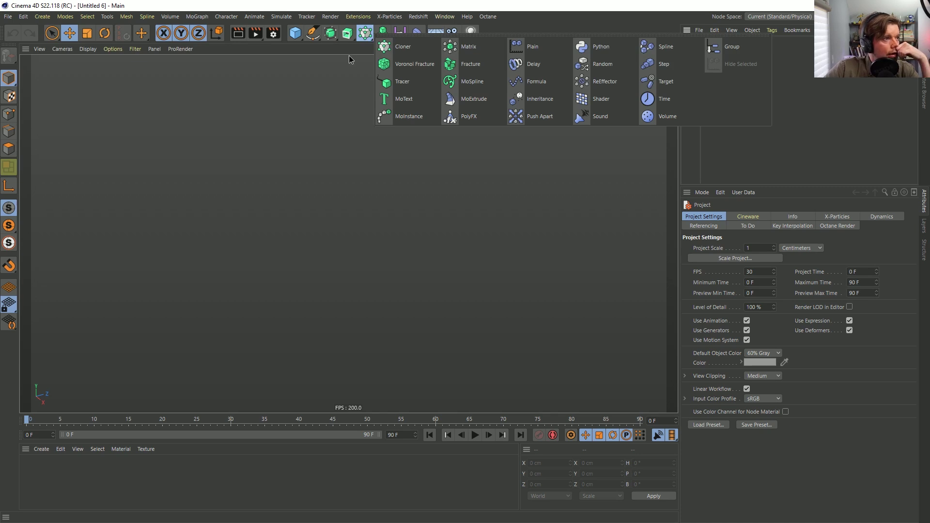
click(615, 35)
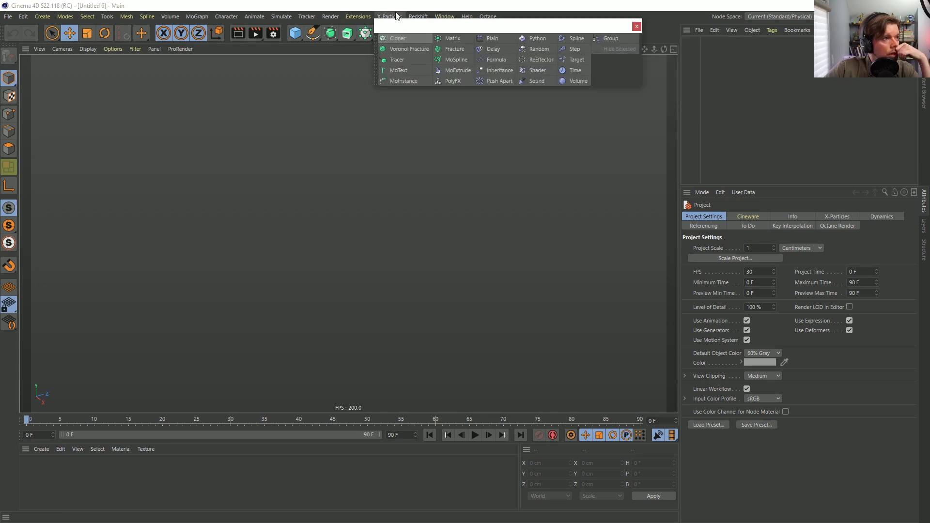
click(636, 27)
Add an X-Particles xpTrail generator to the scene
click(390, 16)
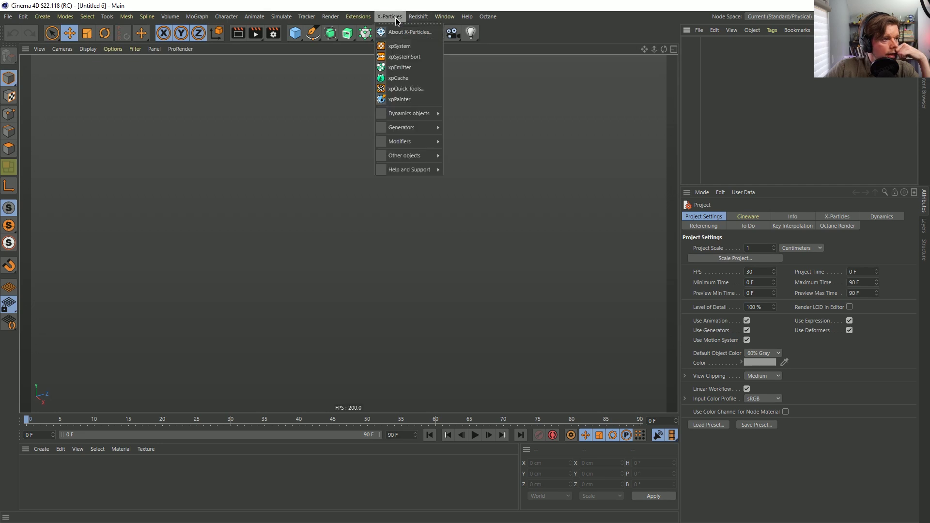
mouse_move(391, 126)
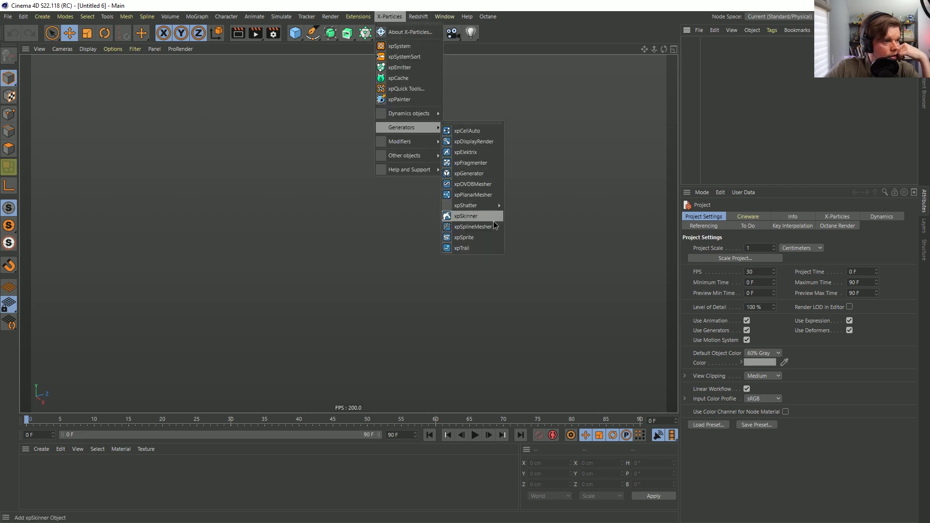
click(466, 248)
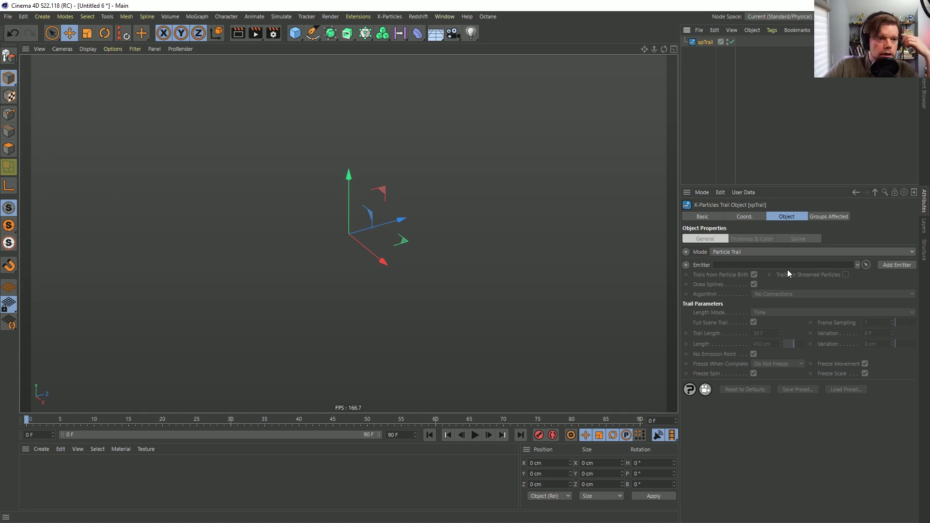
Set the xpTrail's mode to Object Trail with Vertices as the operation
click(731, 252)
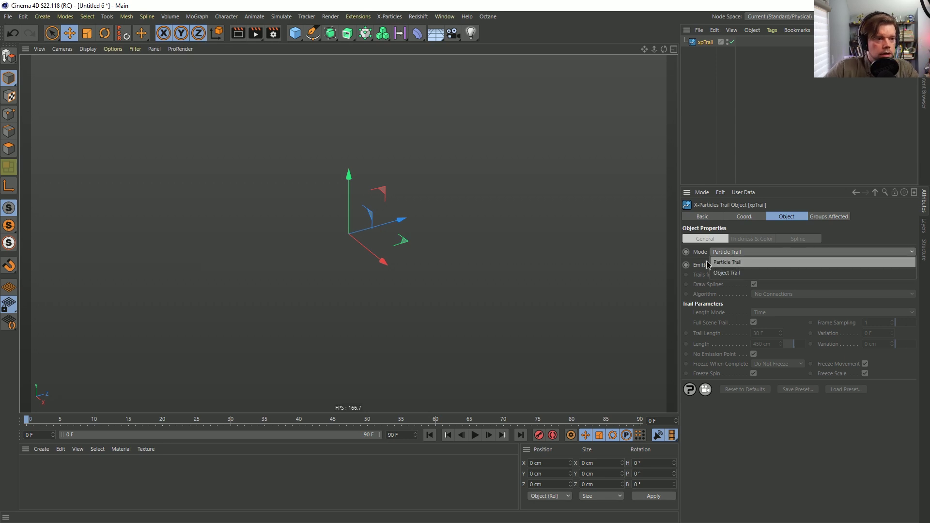
click(727, 273)
click(751, 267)
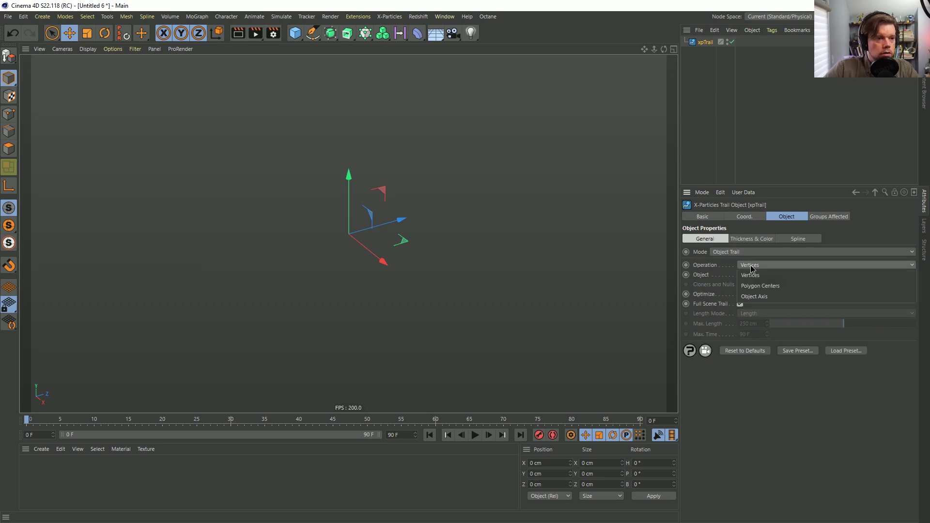
click(760, 275)
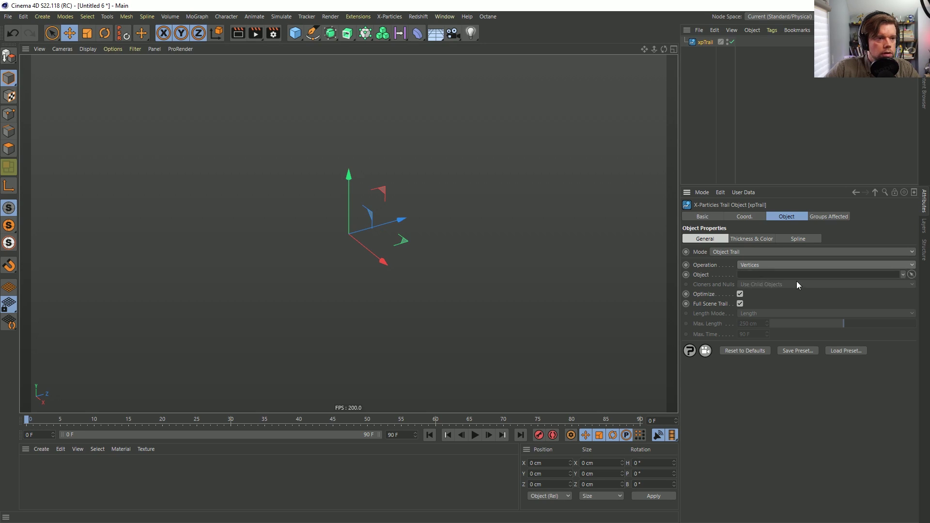
click(757, 266)
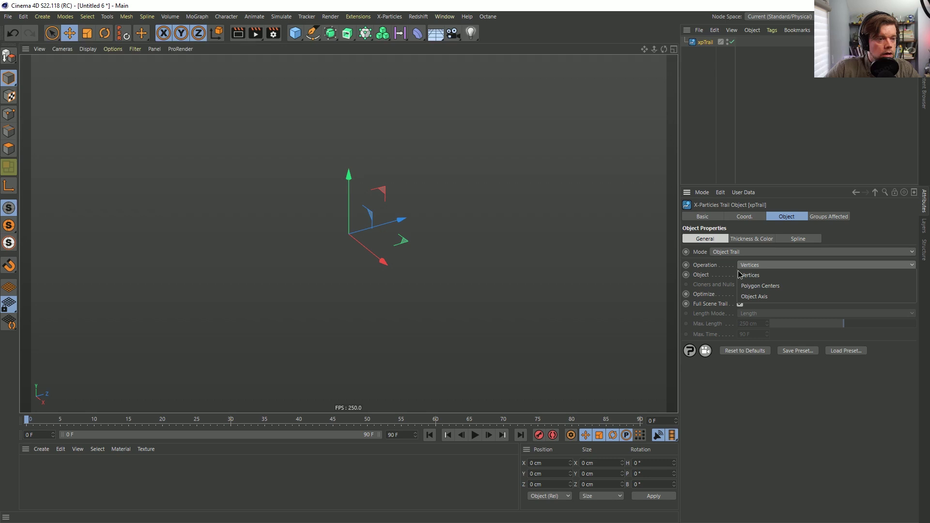
click(720, 275)
Add a Platonic primitive, make it editable and assign it as the xpTrail's source object
click(295, 33)
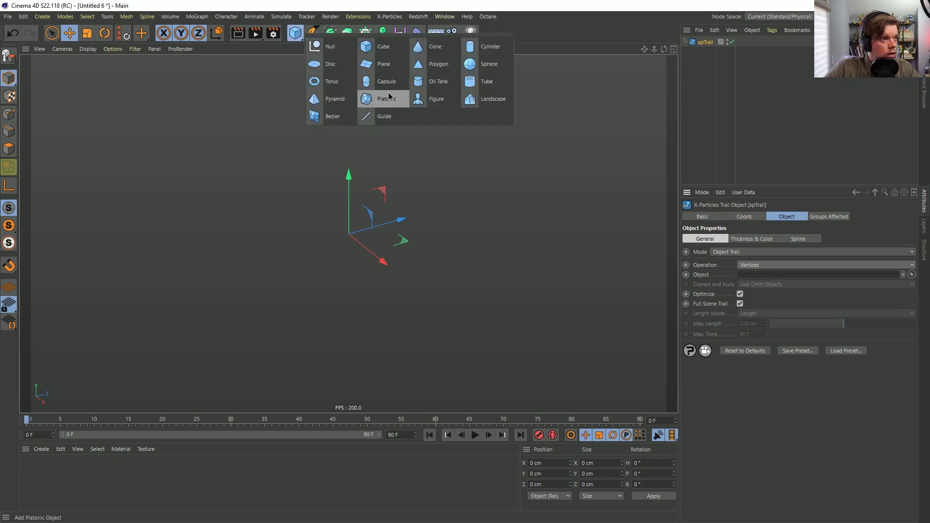
click(383, 99)
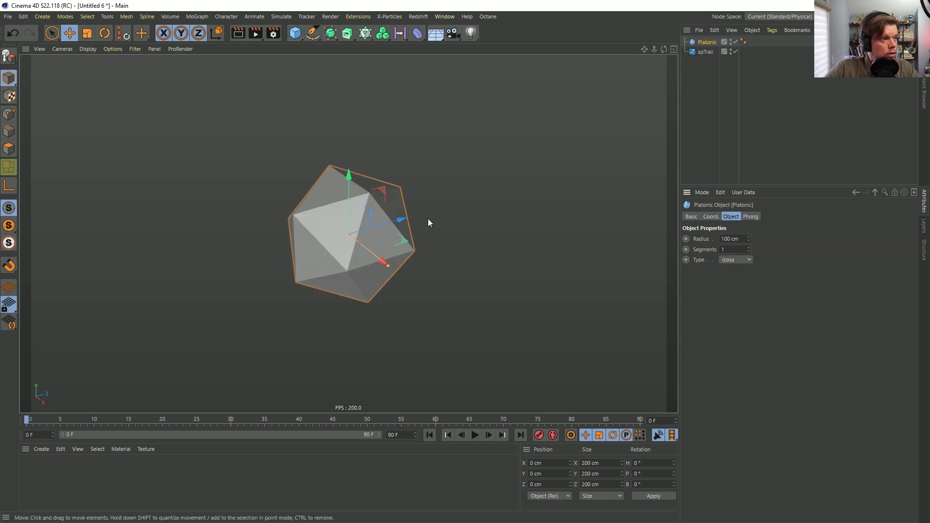
click(711, 52)
click(711, 42)
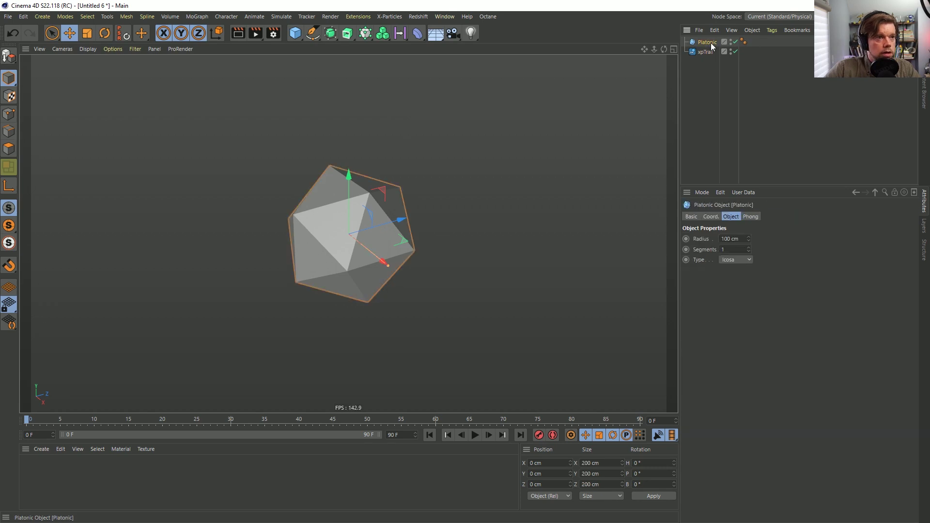
click(707, 52)
drag(707, 43, 742, 275)
Keep the xpTrail's Vertices operation and turn Full Scene Trail off and back on to inspect the length settings
click(752, 265)
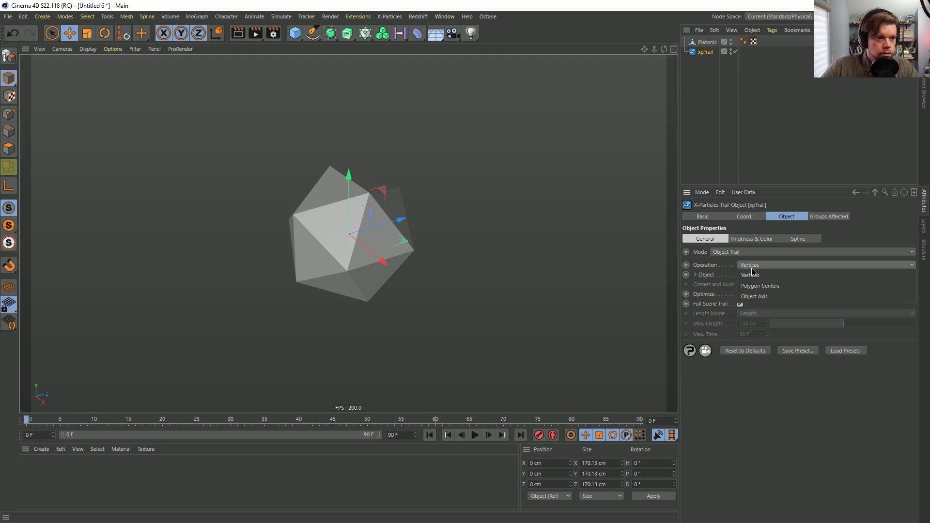
click(751, 274)
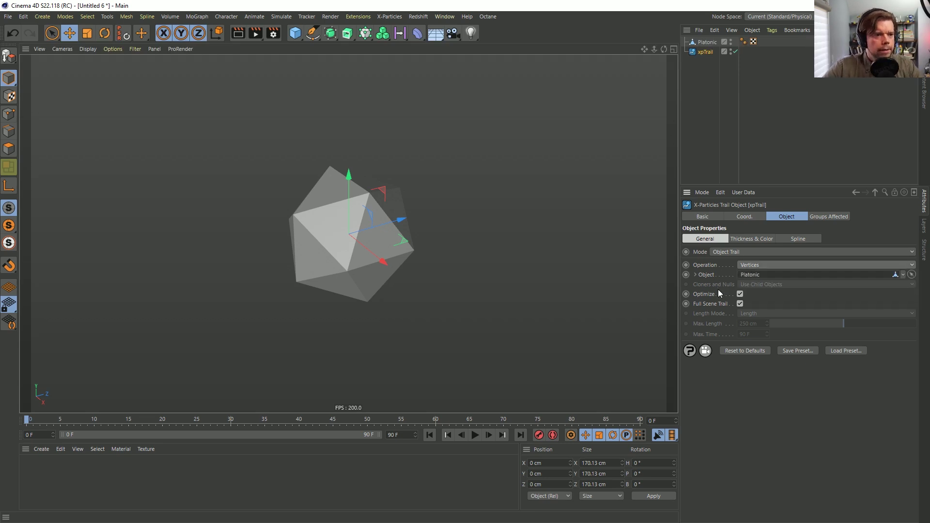
click(740, 304)
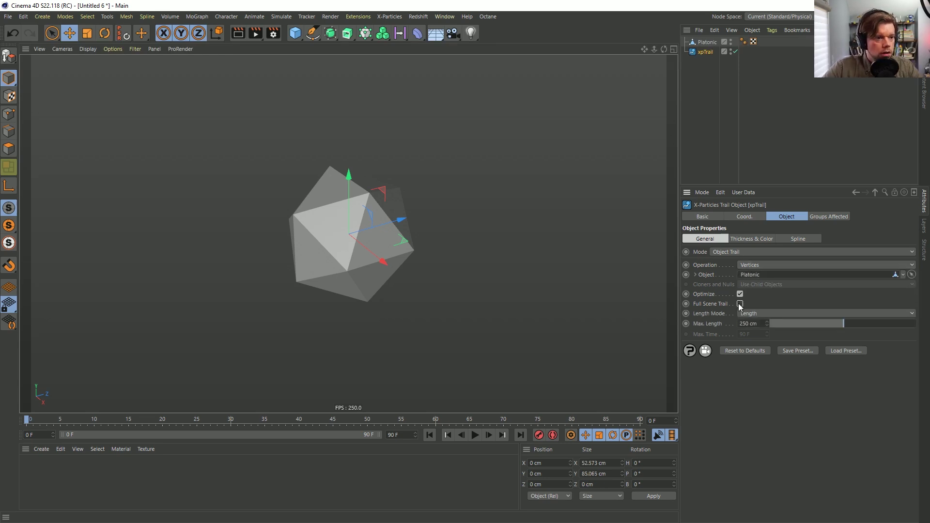
click(739, 304)
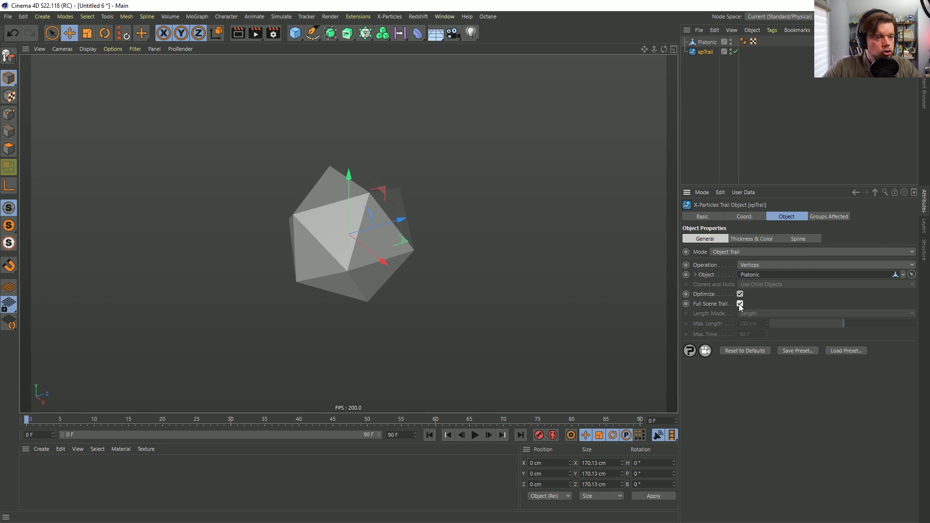
Delete the Platonic object and set the xpTrail's mode to Particle Trail
click(707, 42)
key(Delete)
click(705, 42)
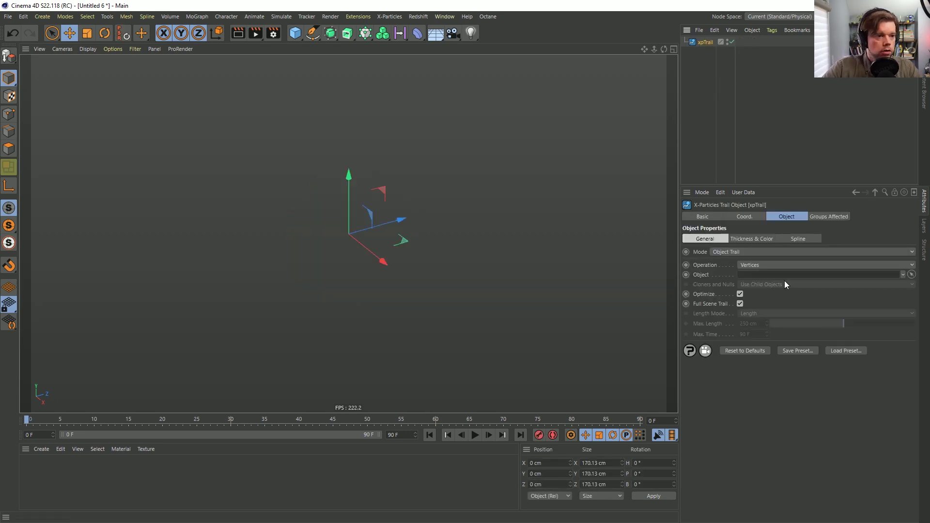
click(731, 252)
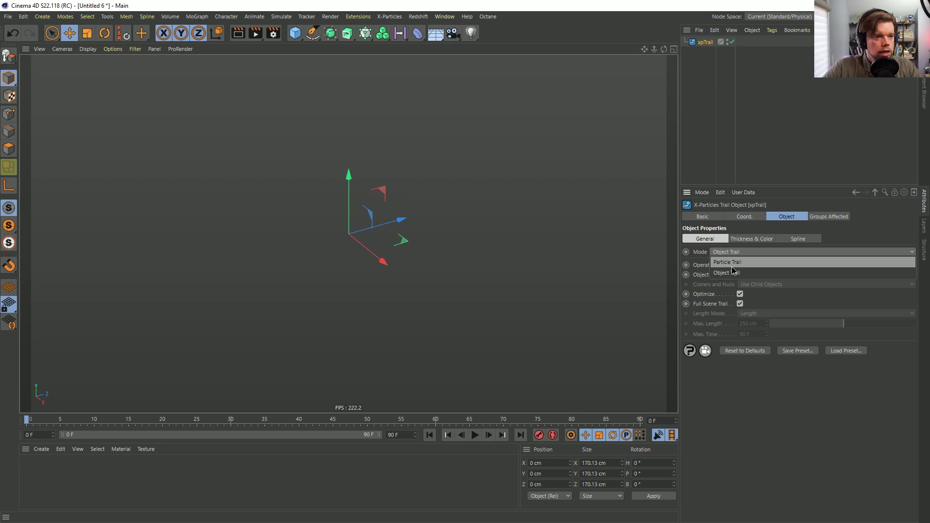
click(731, 262)
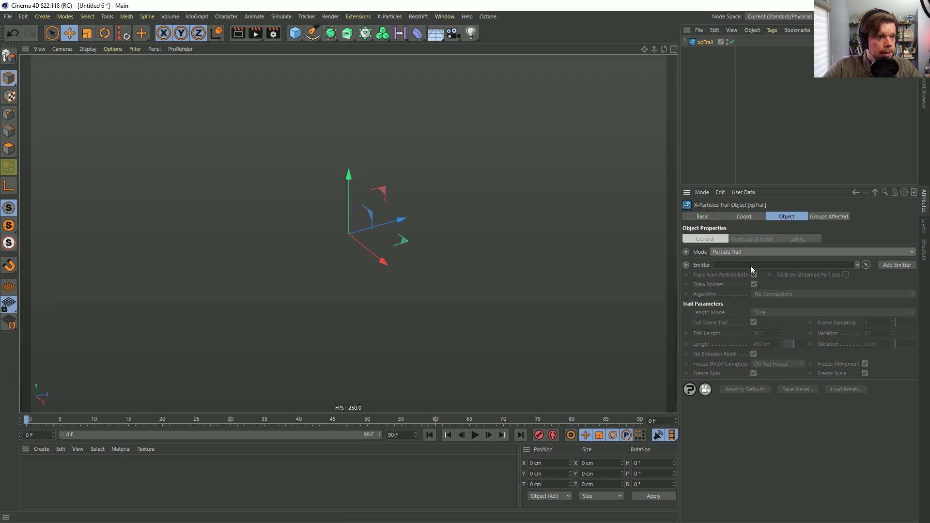
Add an emitter for the xpTrail and set its shape to Sphere with Surface Only enabled
click(896, 265)
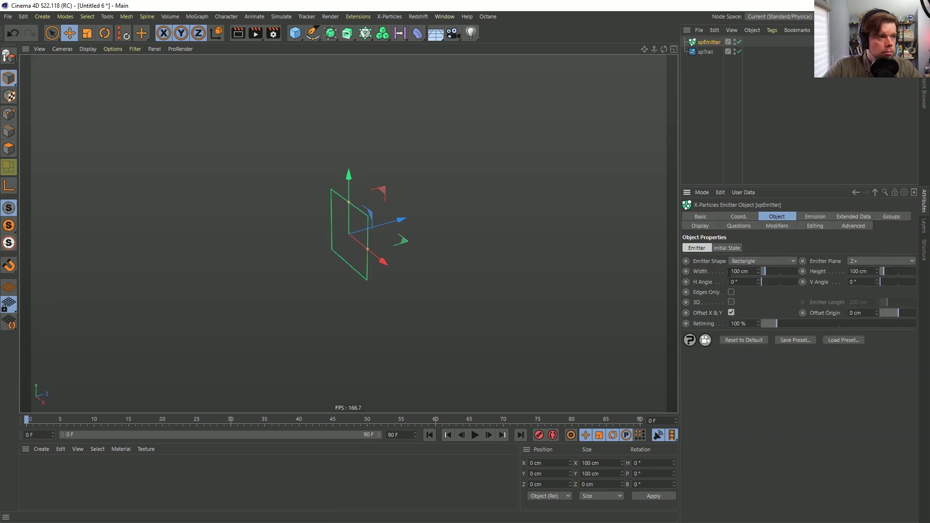
click(741, 262)
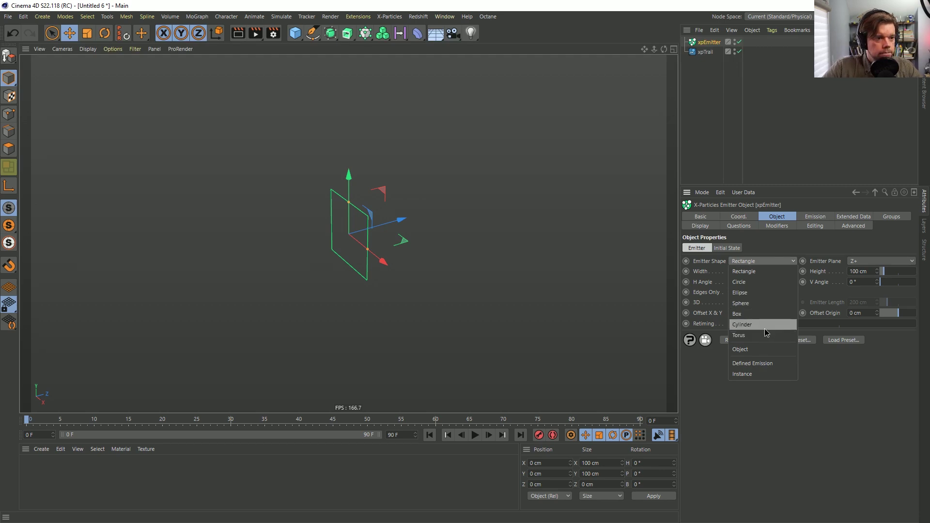
click(762, 303)
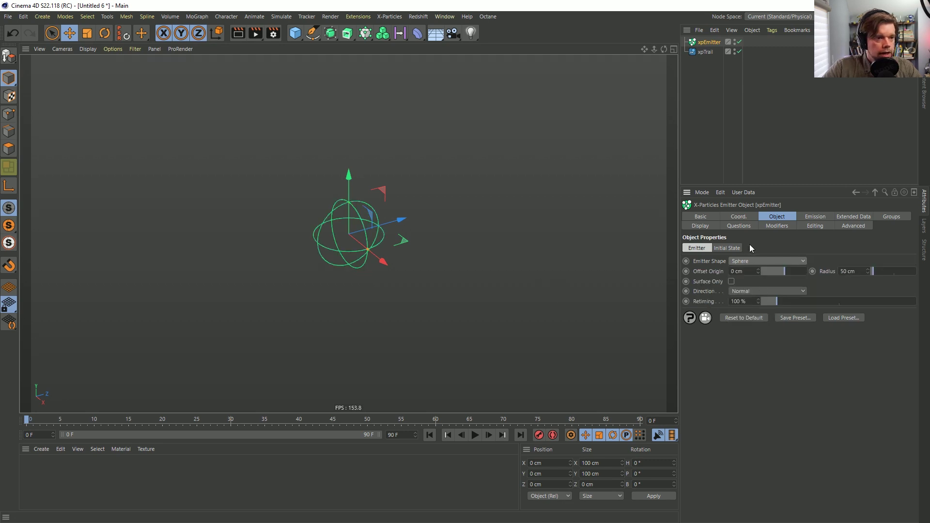
click(731, 282)
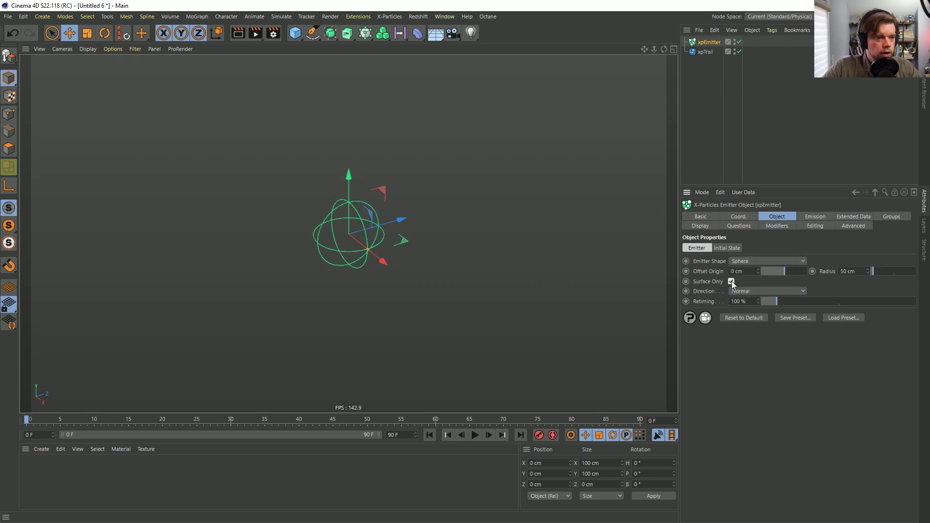
Try Defined Emission as the emitter shape and set the shape back to Sphere
click(756, 261)
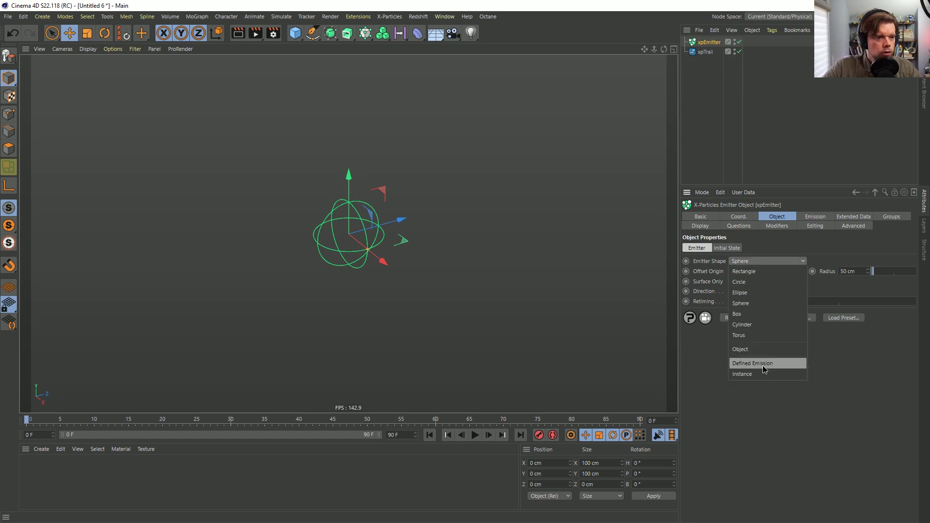
click(762, 365)
click(748, 261)
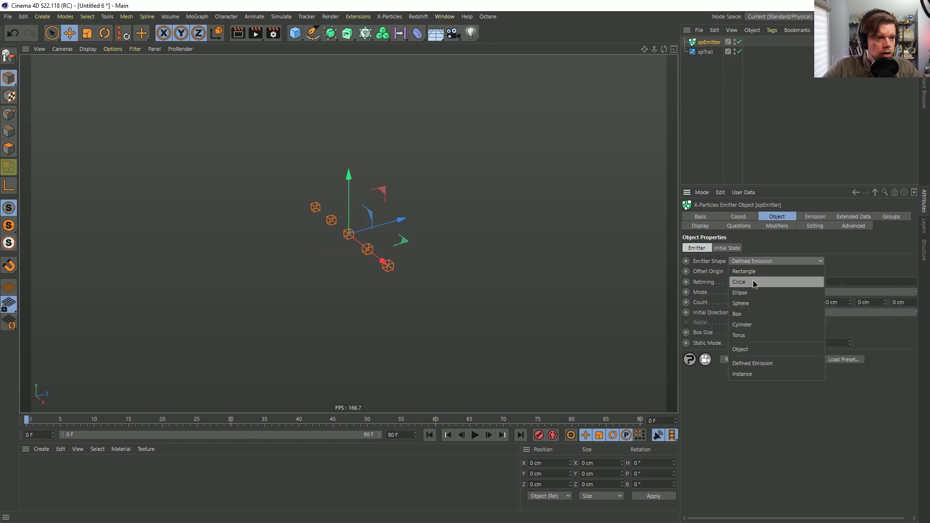
click(753, 303)
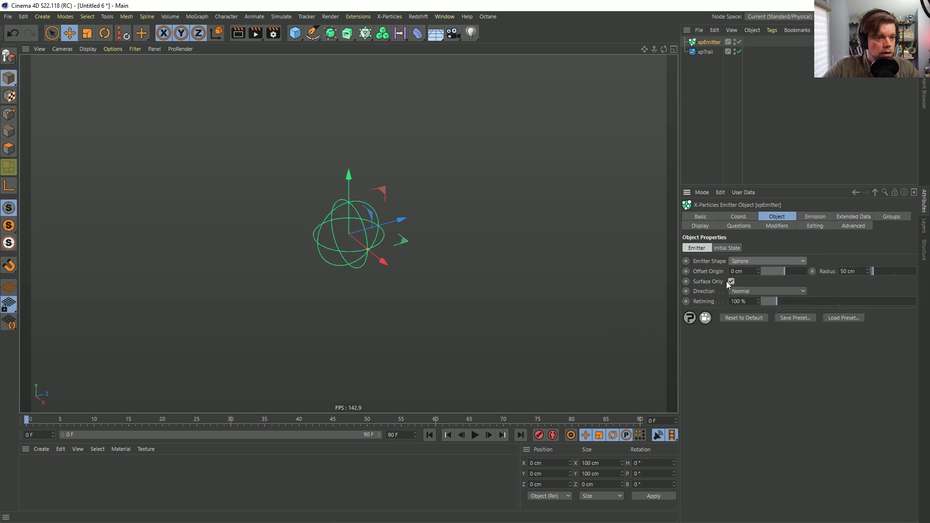
Set the xpEmitter's shape to Defined Emission and its mode to Circular
click(745, 261)
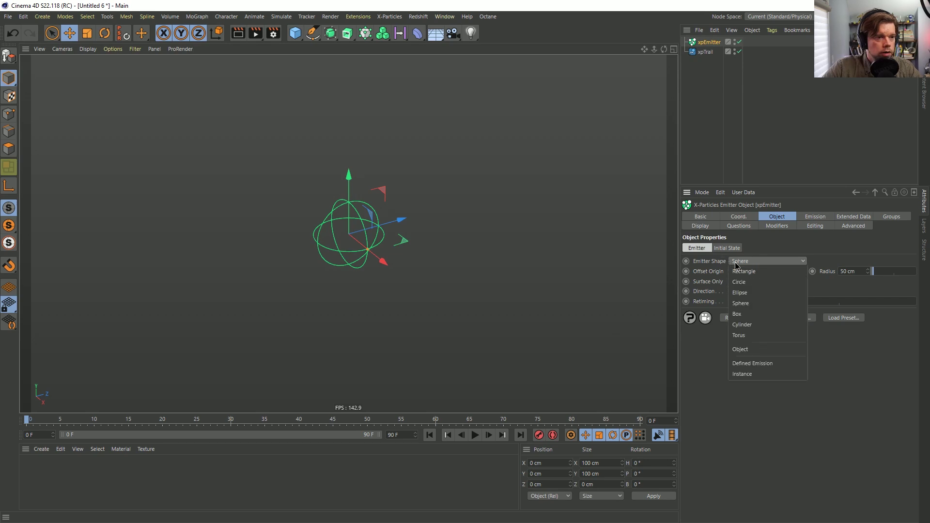
click(751, 363)
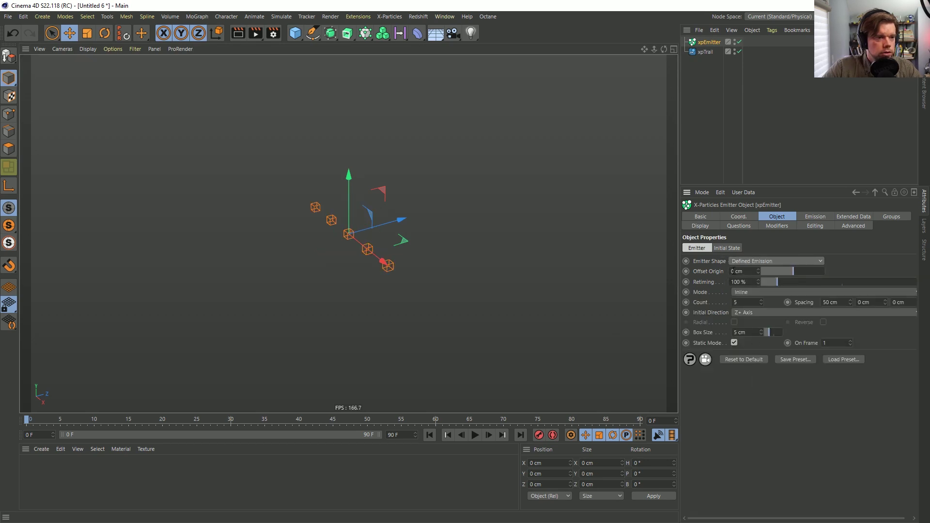
click(747, 313)
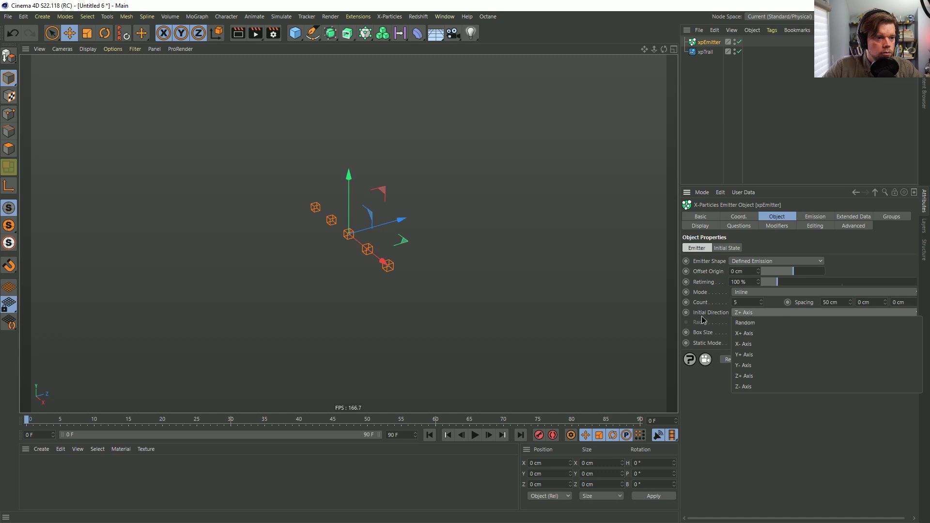
click(706, 319)
click(748, 292)
click(751, 312)
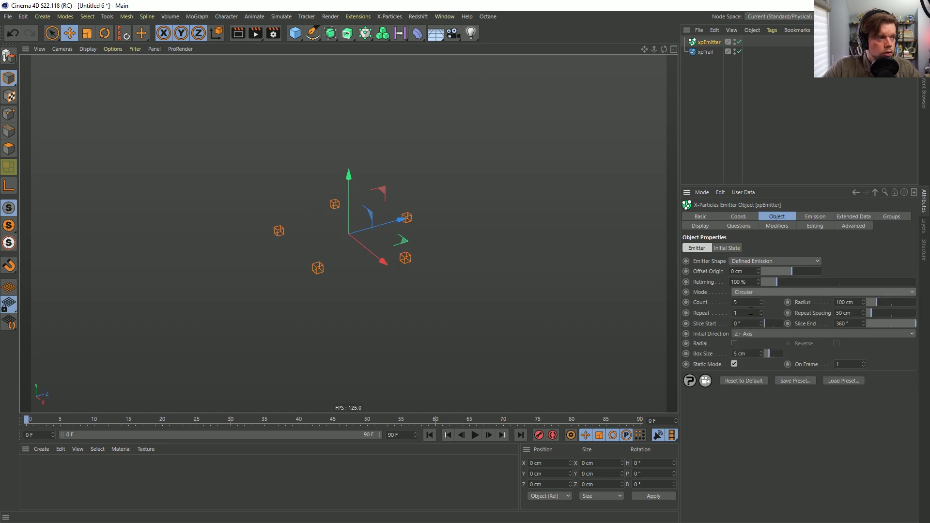
click(758, 293)
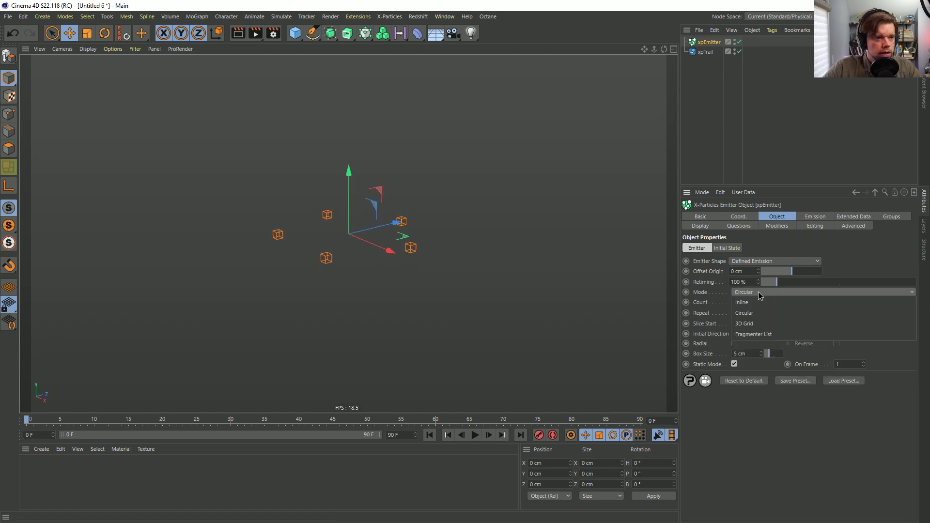
click(466, 257)
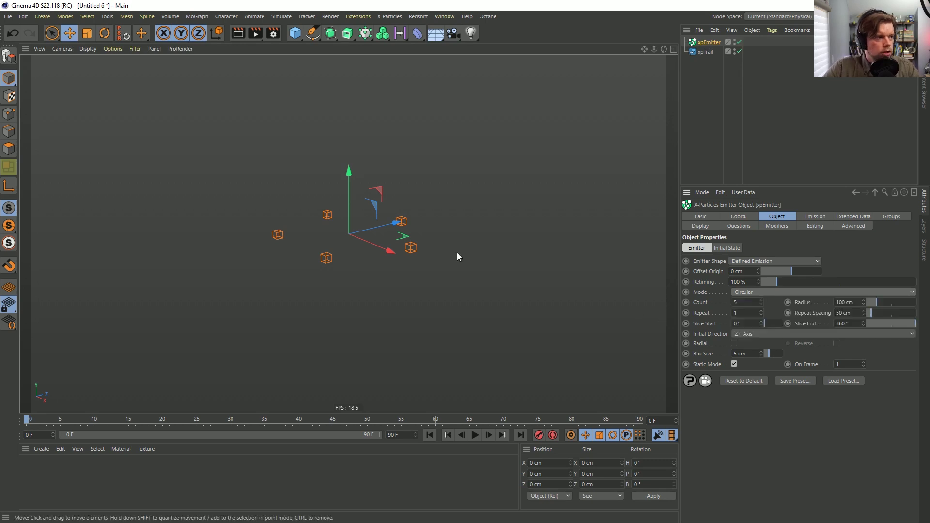
alt+drag(465, 261, 399, 289)
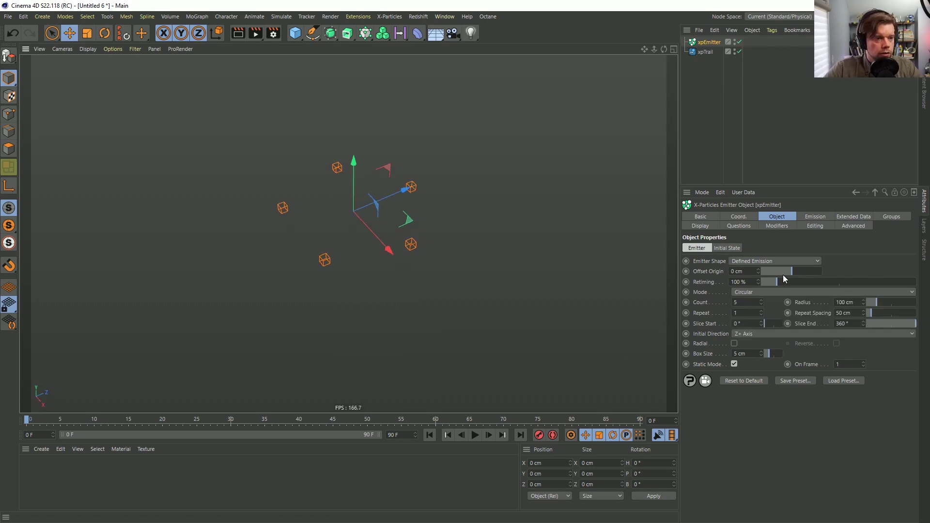
Set the circular emission count to 15, preview the animation and return to the first frame
drag(761, 302, 761, 298)
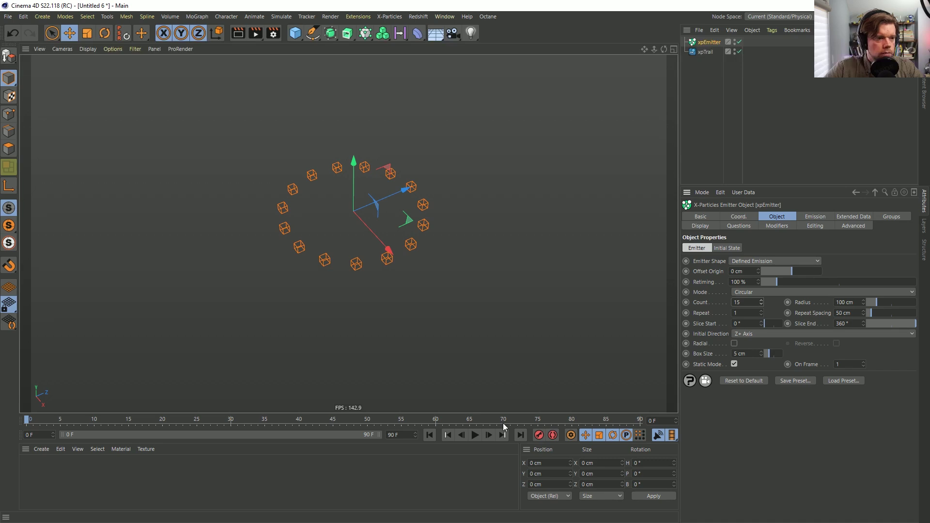
click(477, 436)
click(477, 436)
click(428, 436)
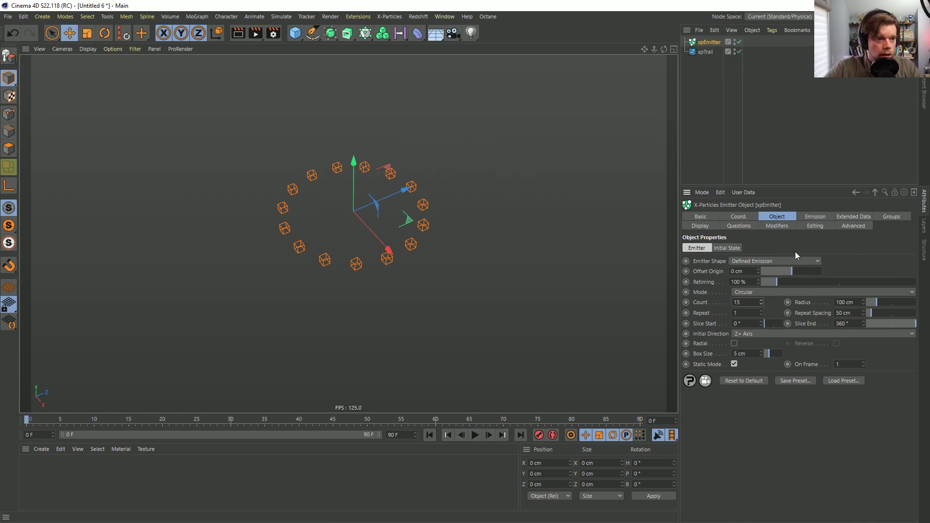
Try the emitter with Static Mode turned off, play the animation and return to the first frame
click(746, 334)
click(715, 338)
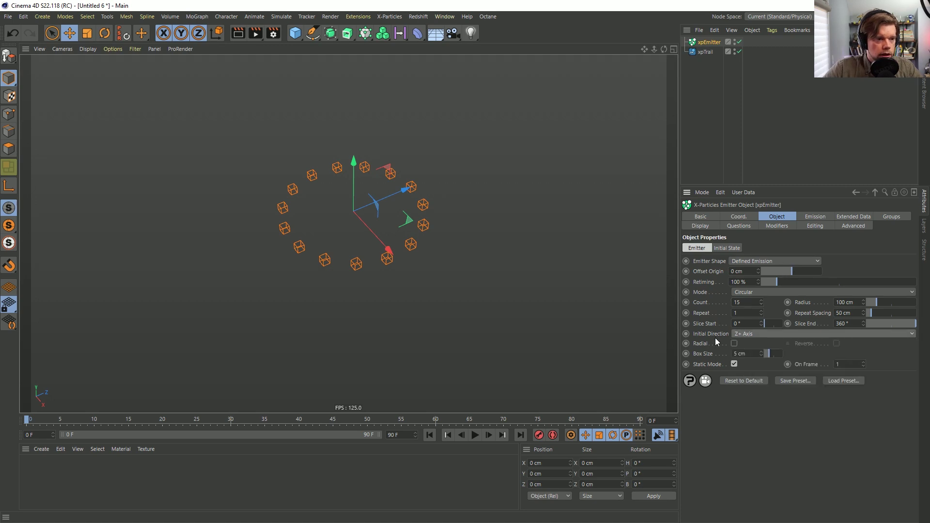
click(734, 365)
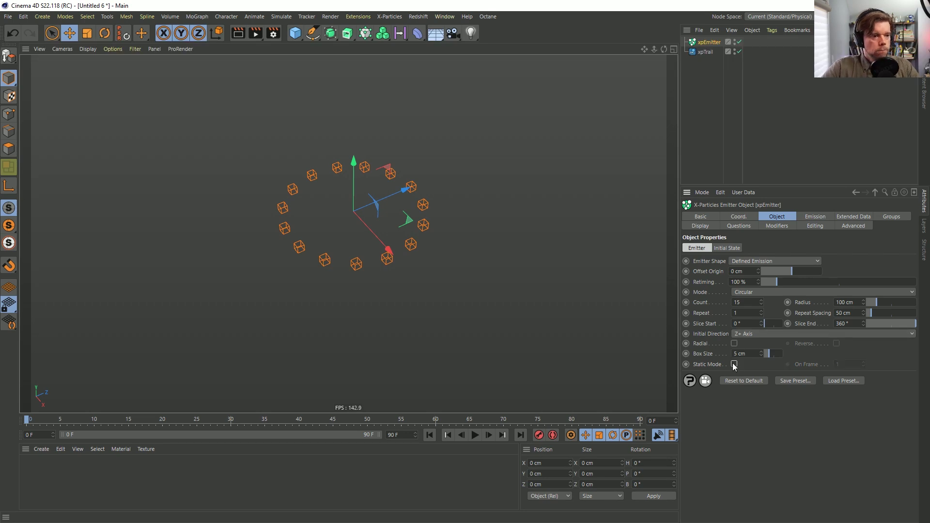
click(474, 435)
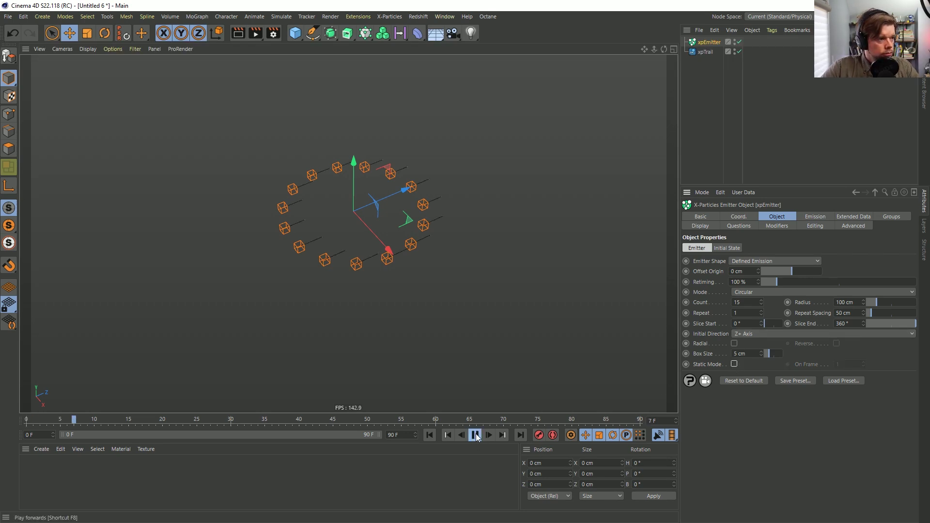
click(429, 435)
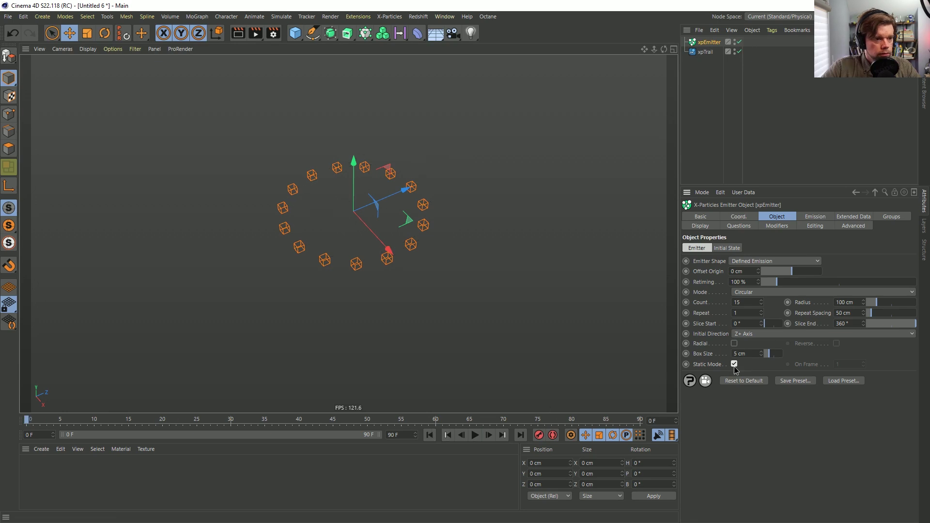
Set the emitter's particle speed to 0 cm and play the animation to check the emission
click(814, 217)
drag(774, 357, 629, 356)
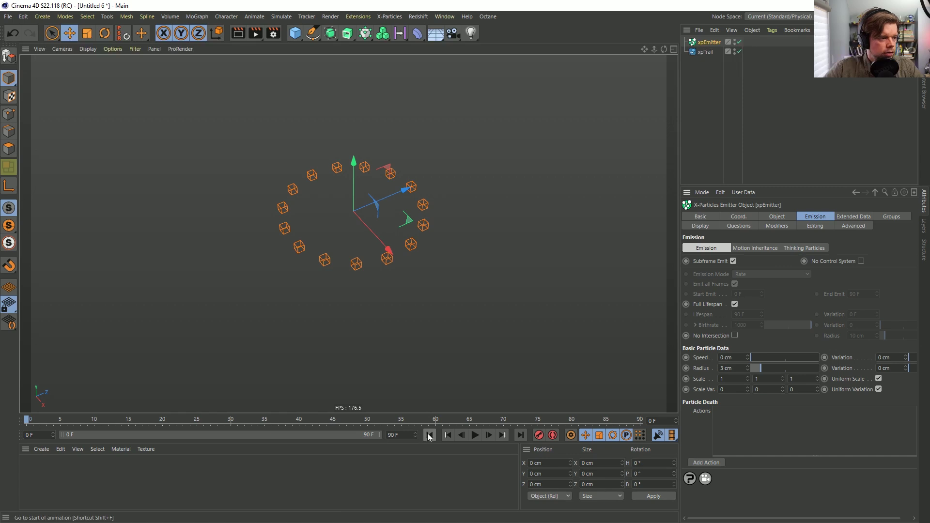
click(474, 435)
click(446, 436)
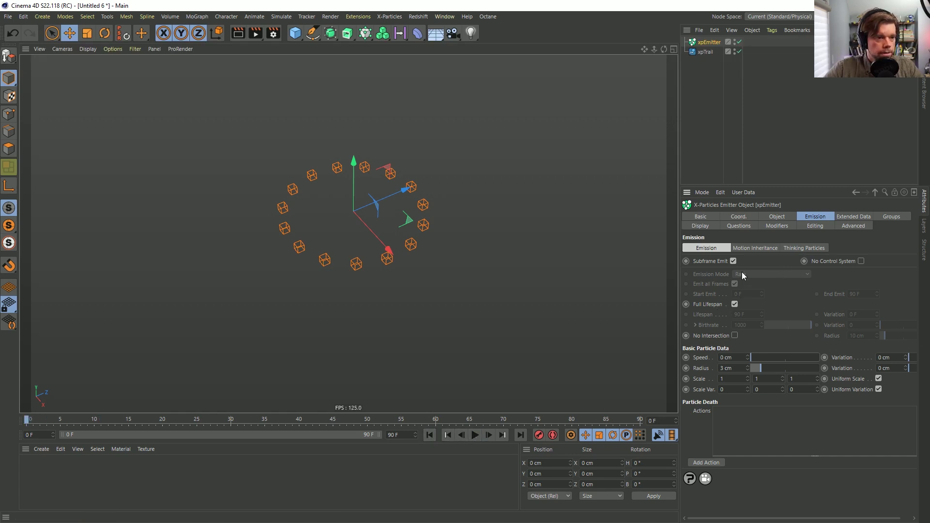
click(474, 435)
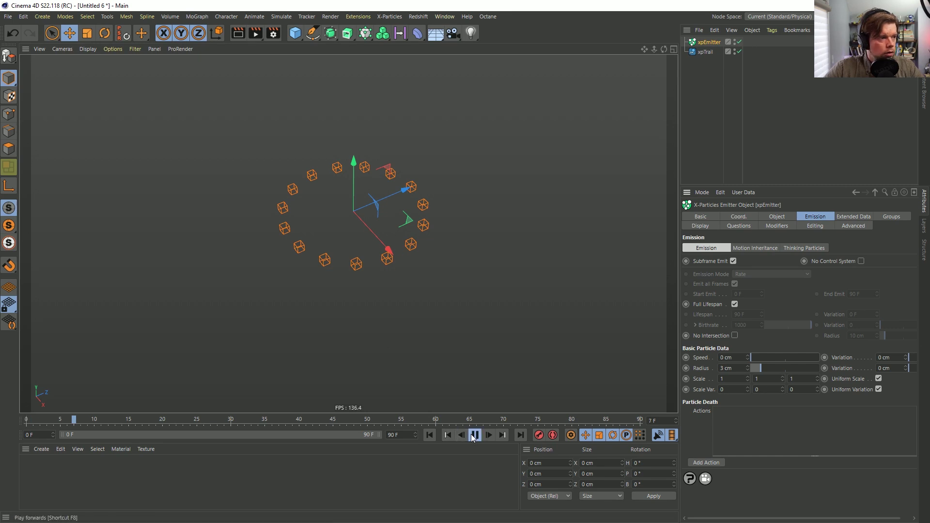
Add an xpTurbulence modifier, check the particle motion in playback and return to the first frame
click(358, 16)
click(389, 17)
mouse_move(419, 129)
mouse_move(455, 156)
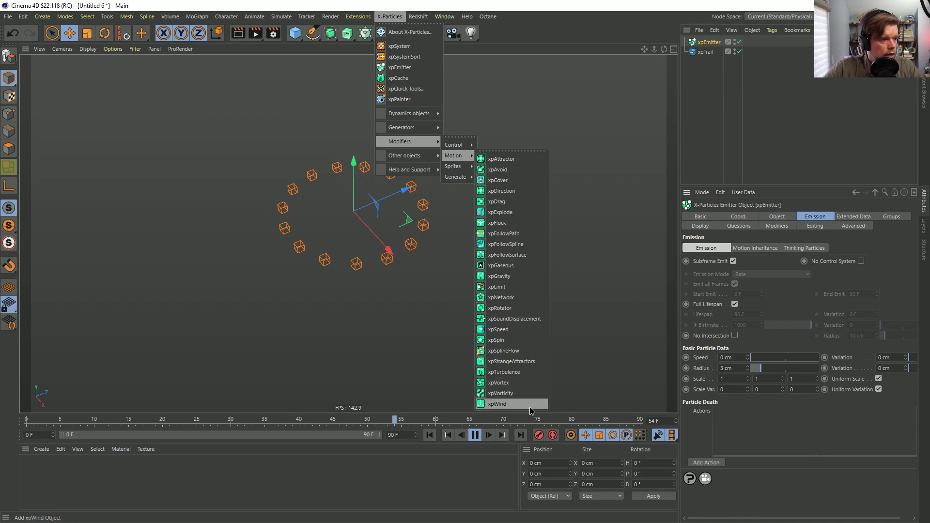
click(518, 375)
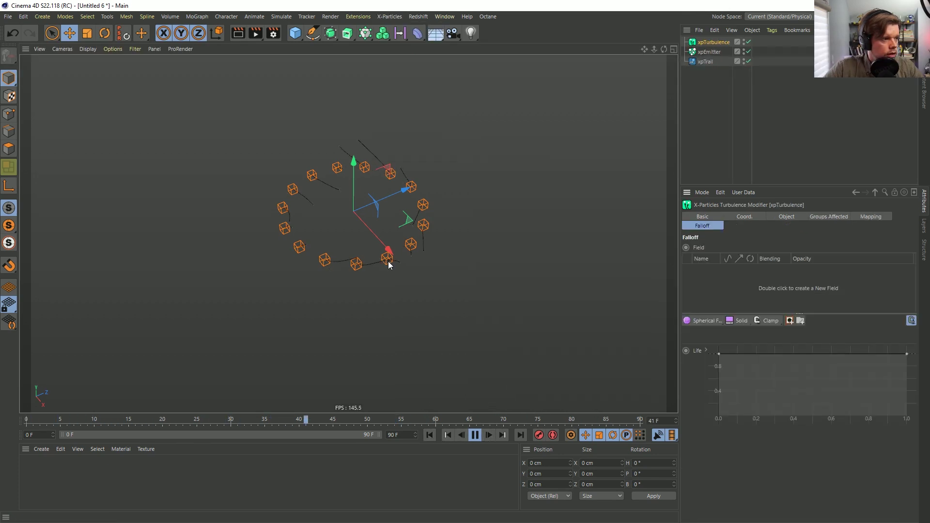
alt+right_drag(389, 260, 334, 276)
click(475, 435)
click(428, 435)
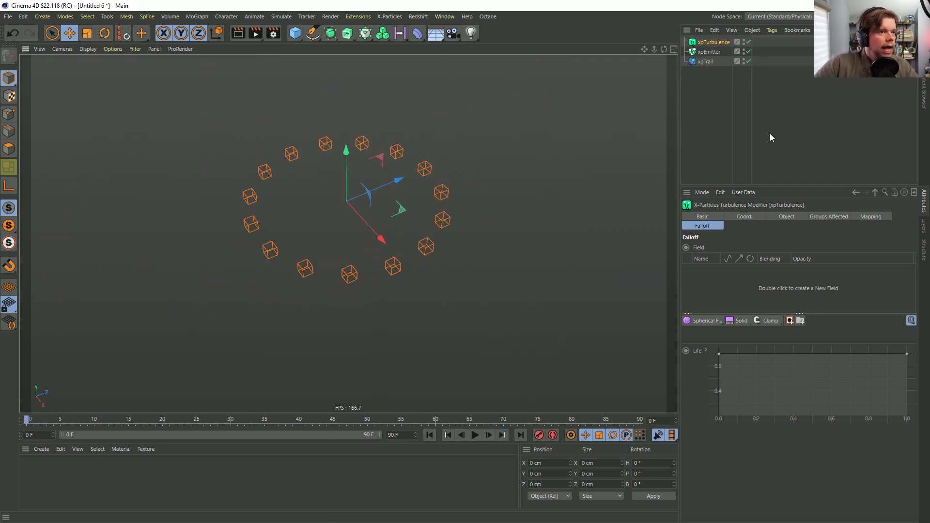
Preview the xpTrail with turbulence, disable the xpTurbulence modifier and advance from the start to frame 2
click(705, 62)
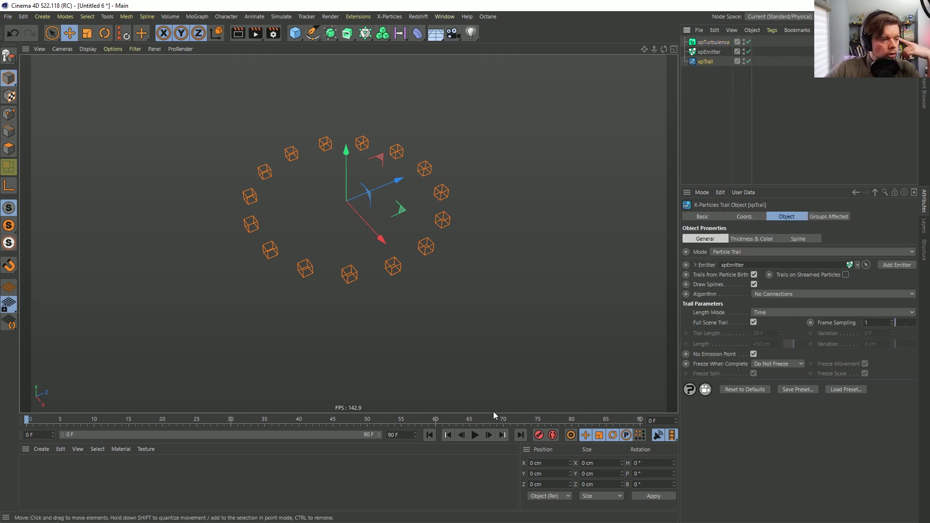
click(475, 435)
click(429, 435)
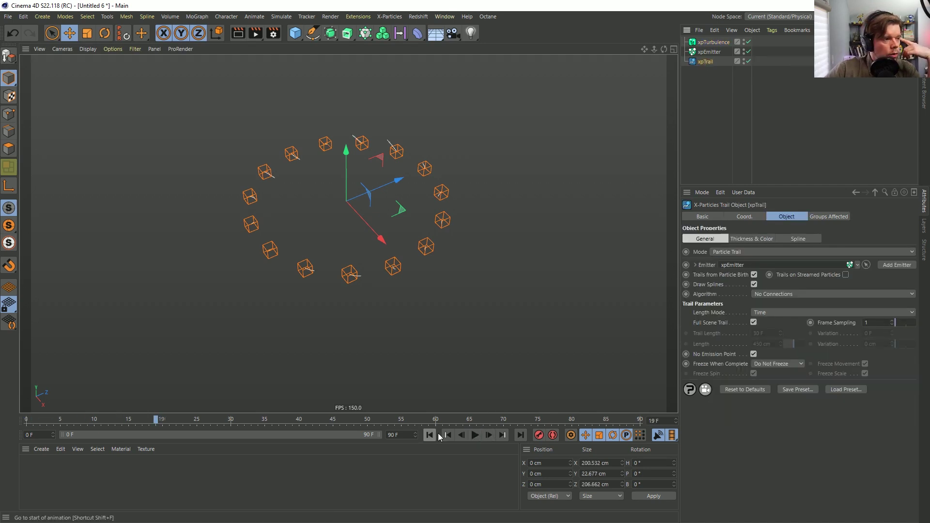
click(748, 42)
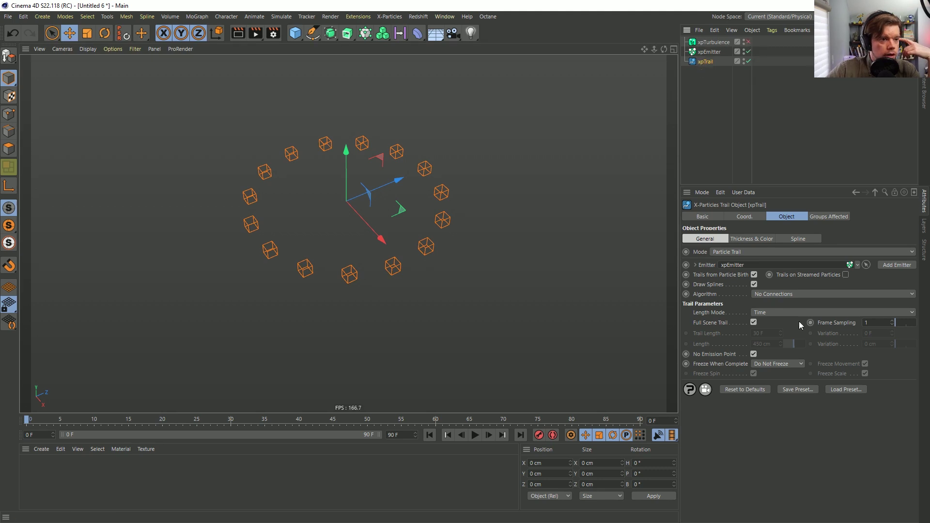
click(488, 435)
click(488, 435)
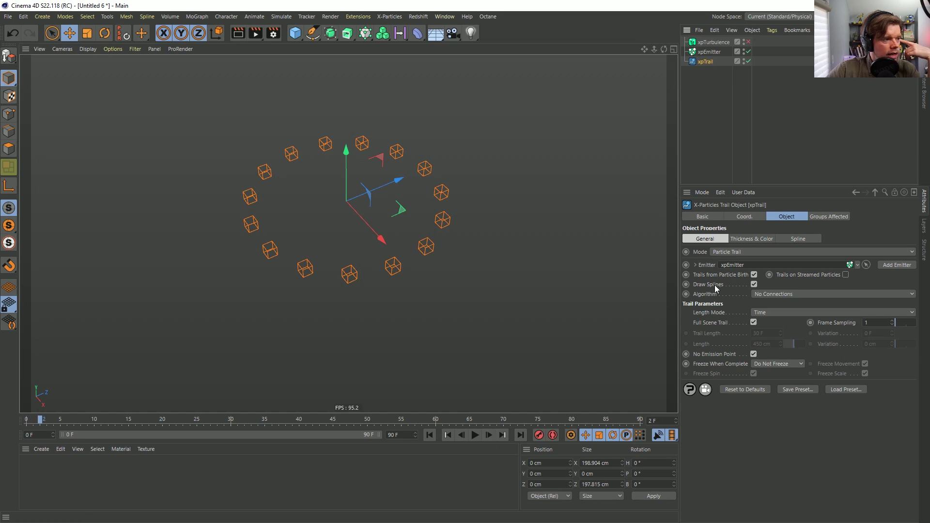
Try the Cluster algorithm on the xpTrail with Cluster Distance 35 and Min. Particles in Cluster 4
click(778, 296)
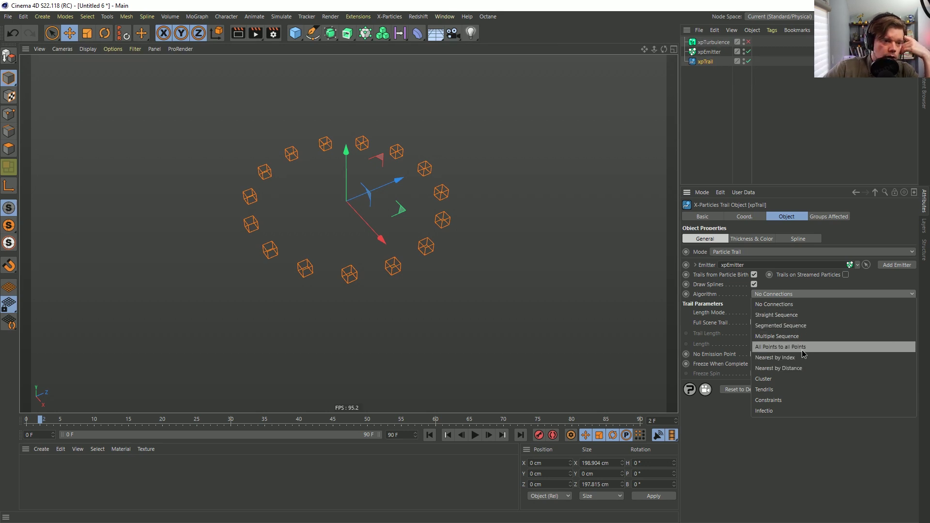
click(779, 378)
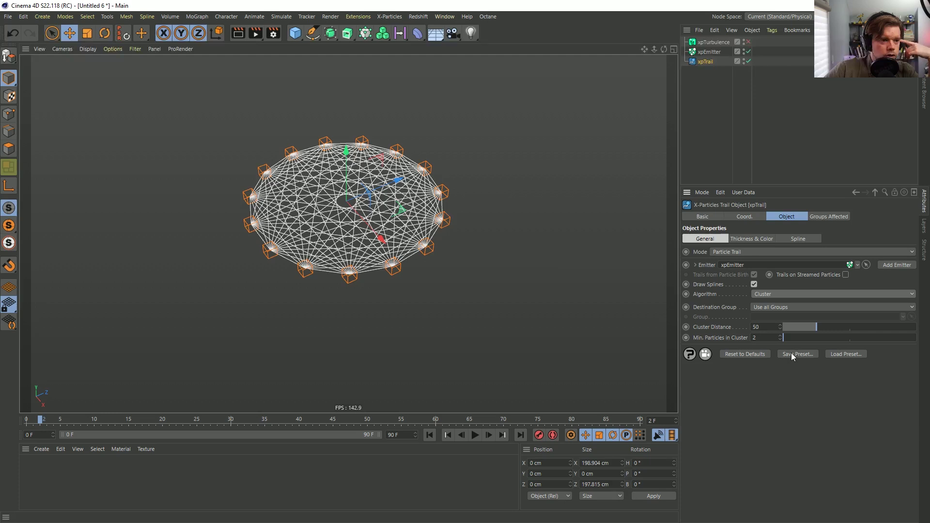
drag(816, 327, 806, 332)
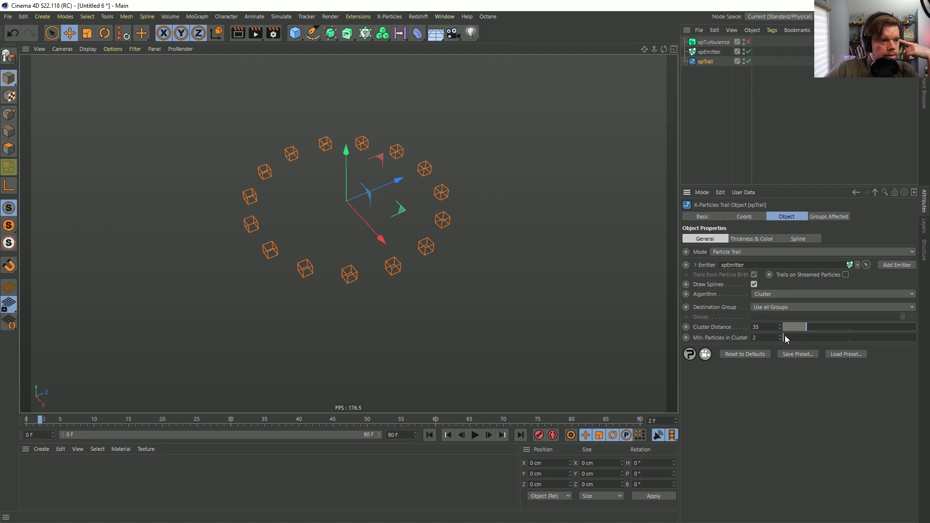
Try the All Points to all Points algorithm on the xpTrail, followed by Tendrils
click(776, 295)
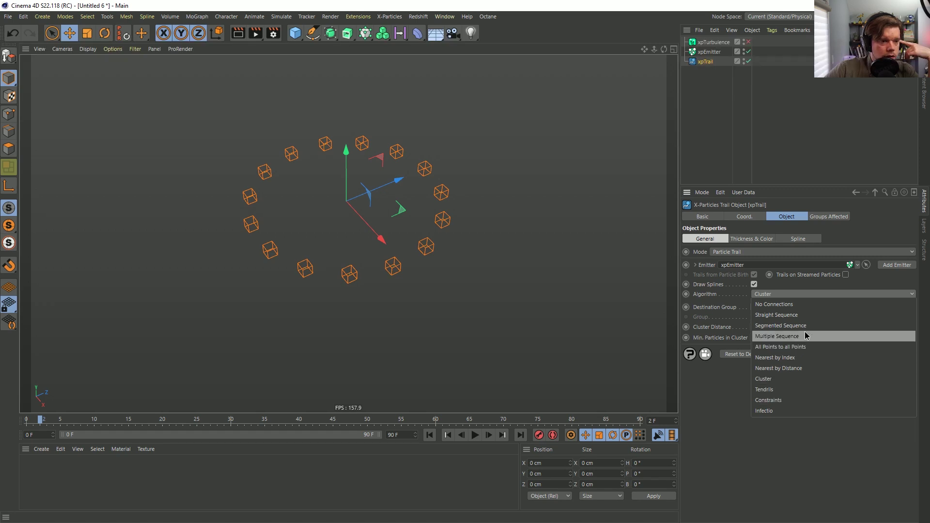
click(795, 348)
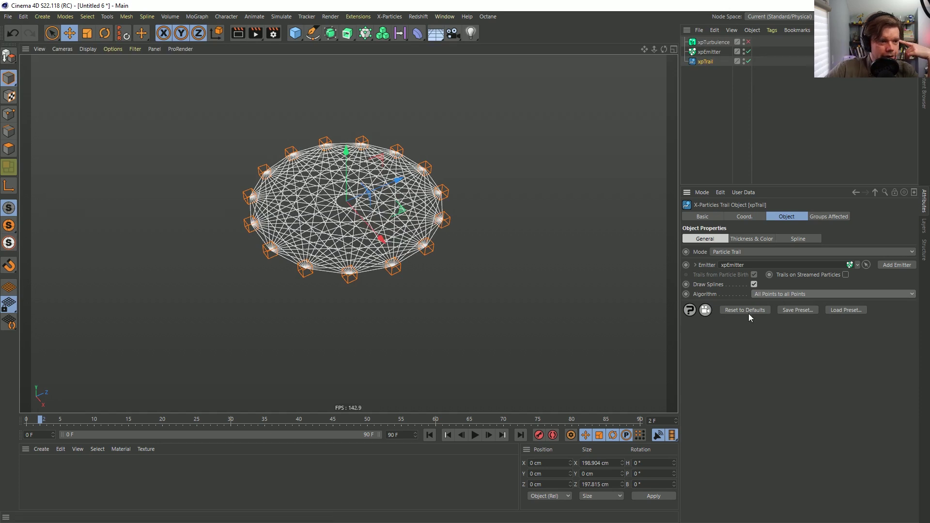
click(770, 296)
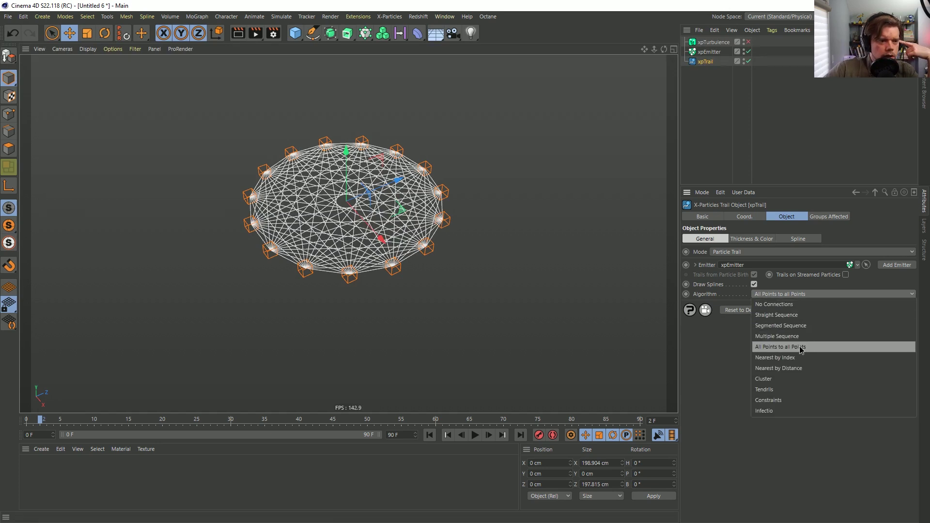
click(795, 389)
Try the xpTrail's Cluster algorithm again with Cluster Distance 47 and Min. Particles in Cluster 9
click(794, 294)
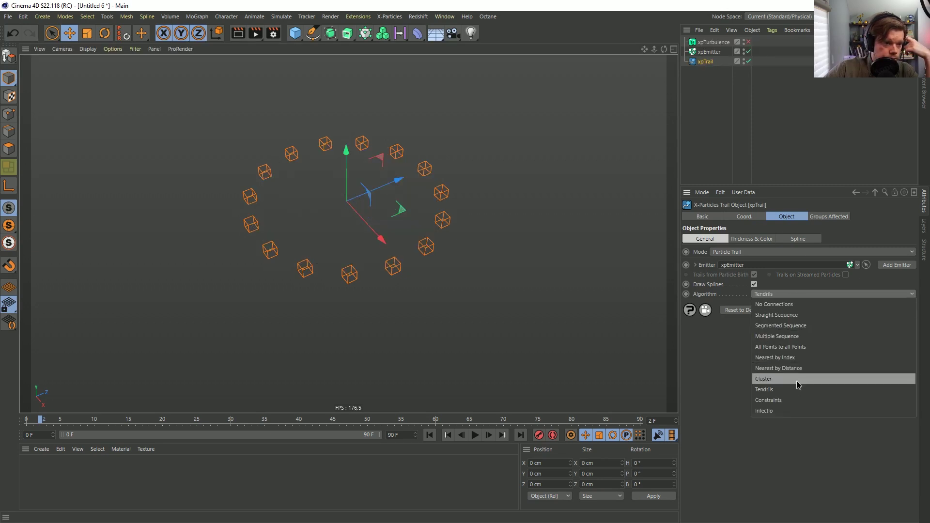
click(799, 378)
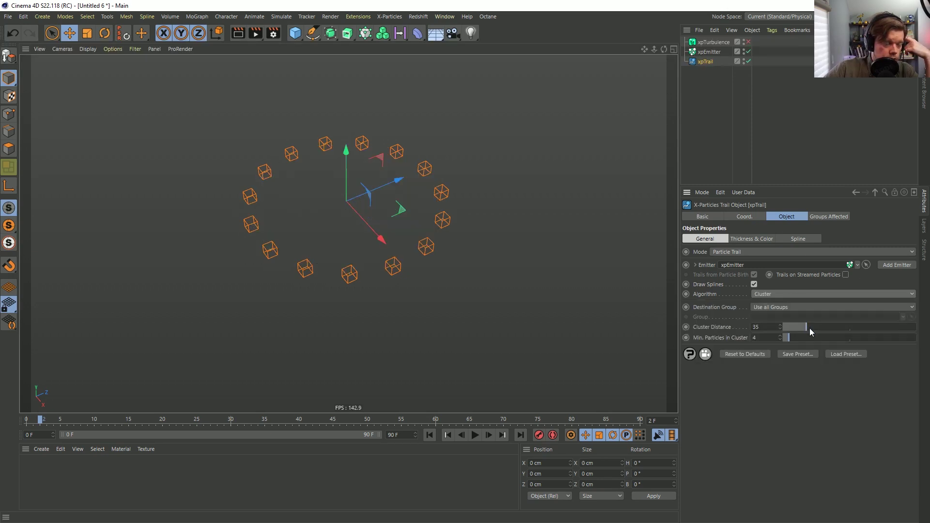
mouse_move(808, 333)
mouse_down()
mouse_move(823, 334)
mouse_move(814, 334)
mouse_up()
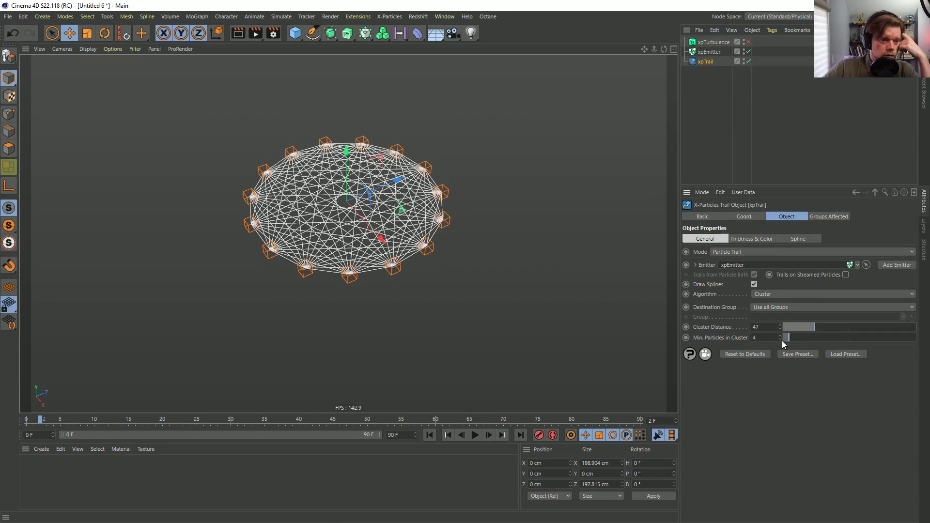
mouse_move(790, 338)
mouse_down()
mouse_move(832, 341)
mouse_move(803, 342)
mouse_up()
Check the xpTrail's algorithm and destination group options and set the algorithm to Nearest by Distance
click(770, 295)
click(749, 301)
click(764, 307)
click(740, 312)
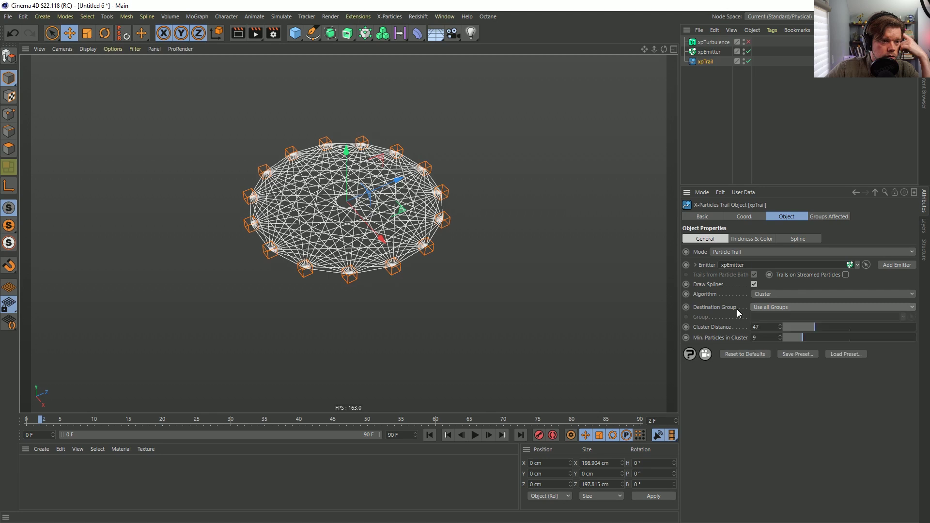
click(770, 294)
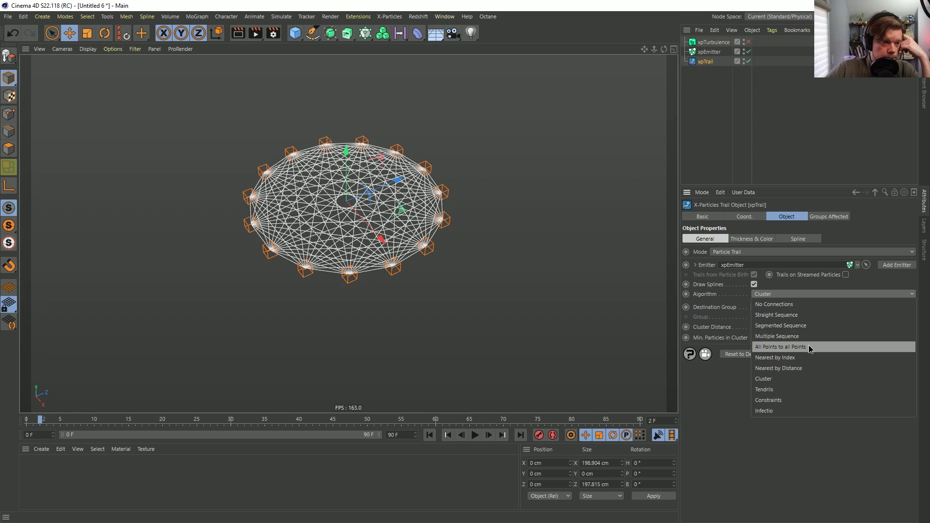
click(802, 369)
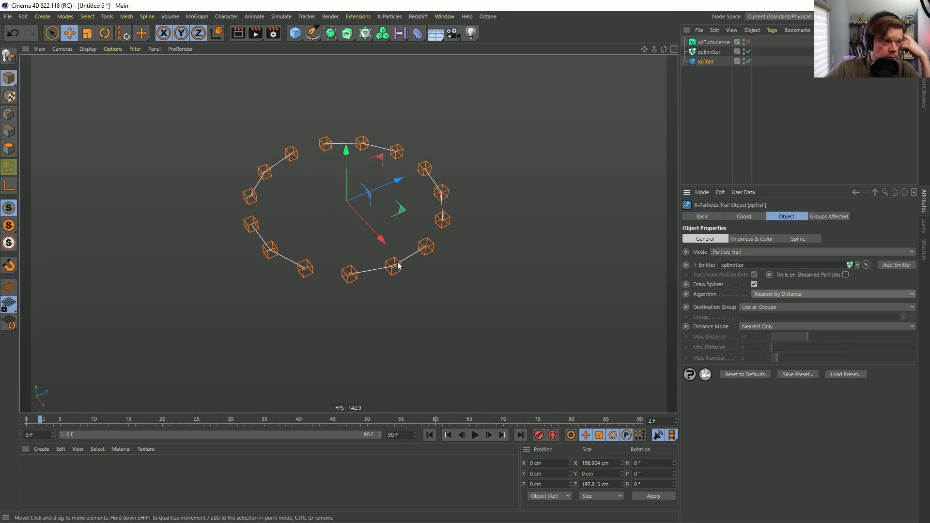
Set the xpTrail's distance mode to All Within Distance with a Max. Distance of 70
click(754, 327)
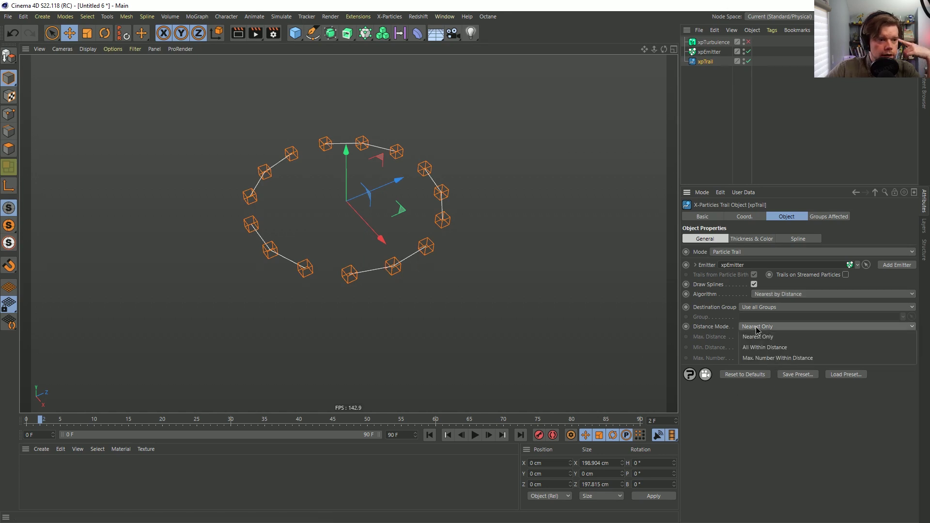
click(767, 347)
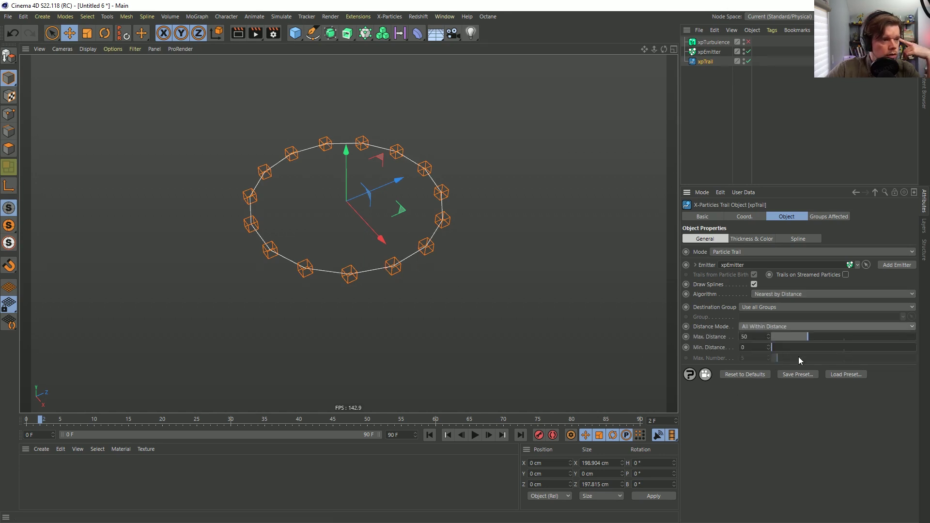
drag(810, 339, 841, 337)
mouse_move(775, 348)
mouse_down()
mouse_move(821, 347)
mouse_move(774, 348)
mouse_up()
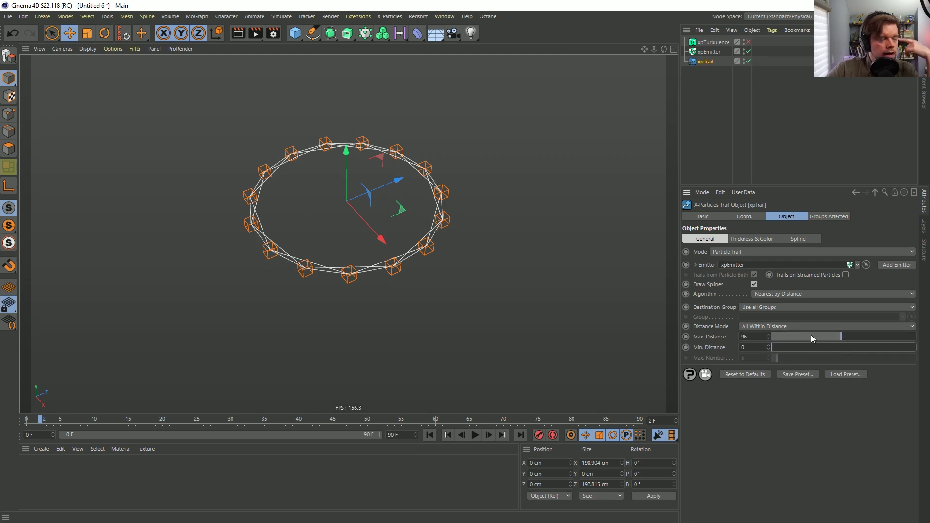
drag(832, 336, 821, 341)
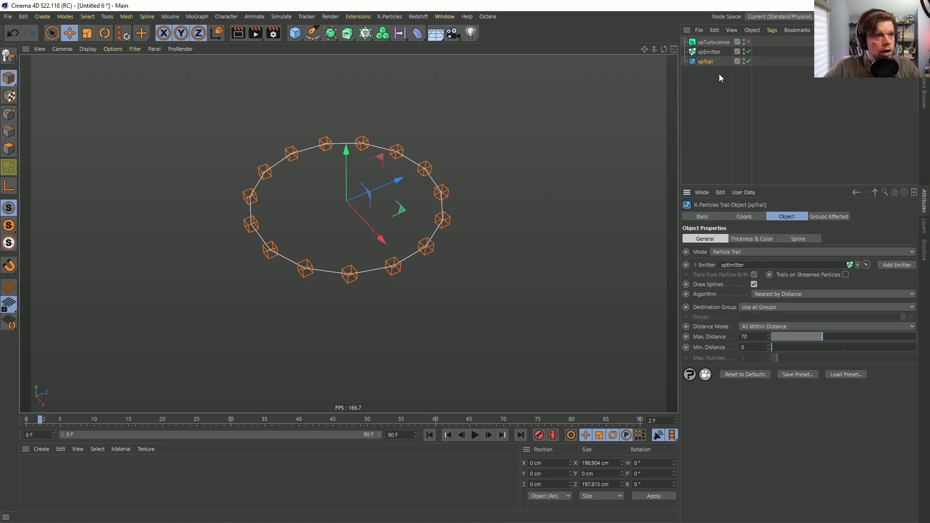
Enable xpTurbulence, play the simulation to see how the trail connects the moving particles, and rewind to the first frame
click(708, 52)
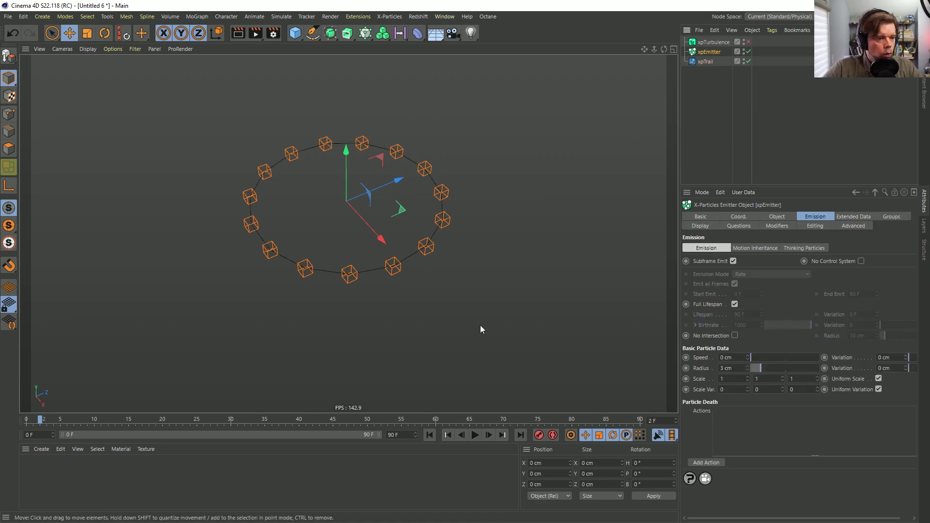
click(706, 61)
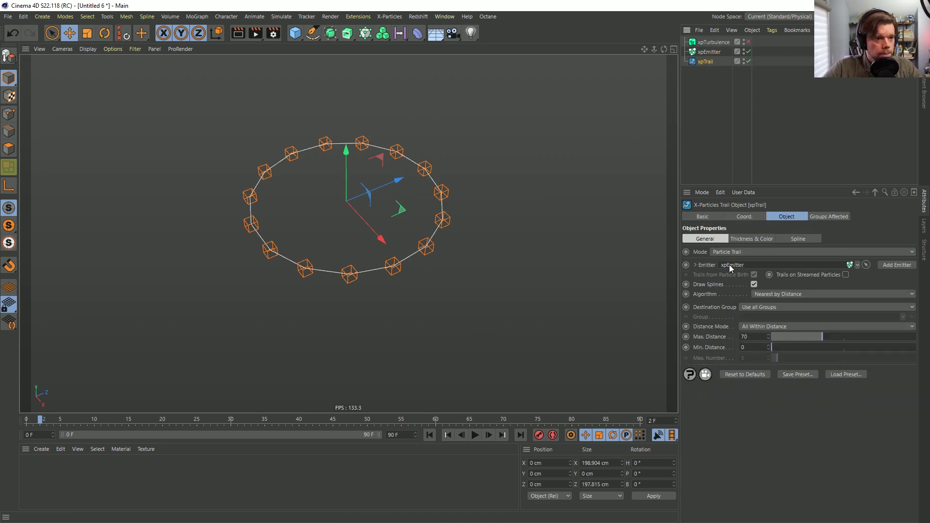
click(711, 52)
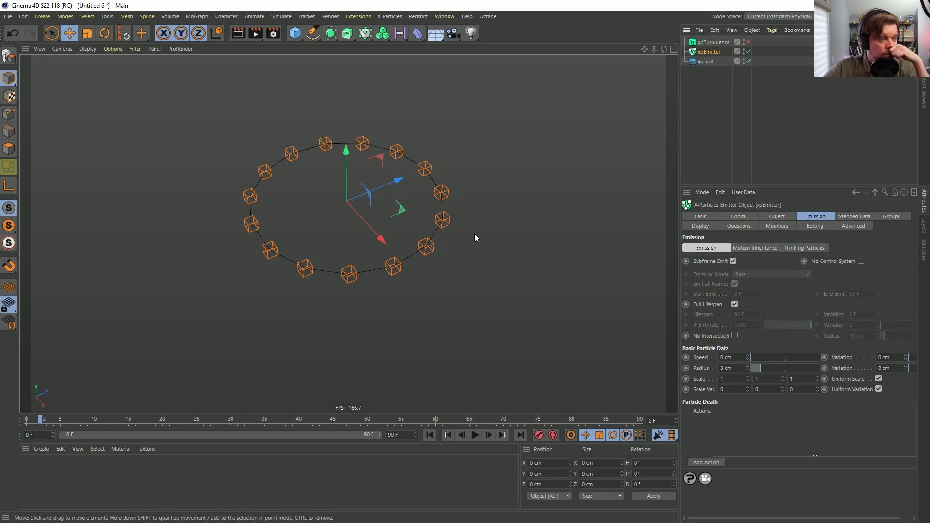
click(748, 43)
click(474, 436)
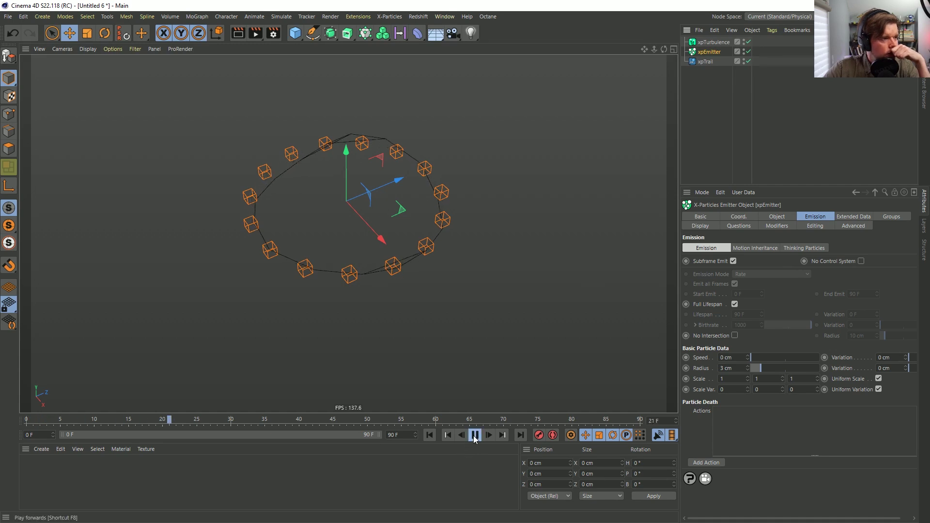
click(474, 435)
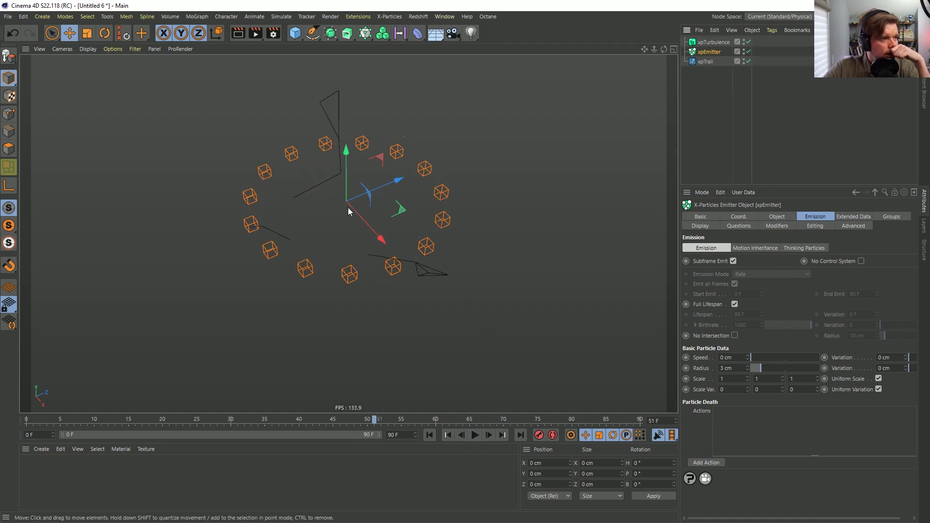
click(429, 435)
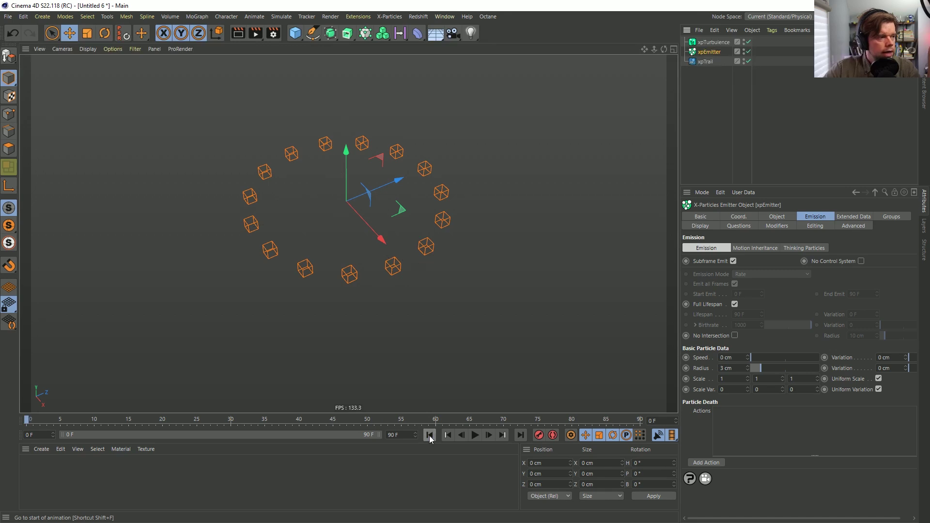
Replay the simulation from the start and examine where the trail connections between particles break or re-form
click(475, 436)
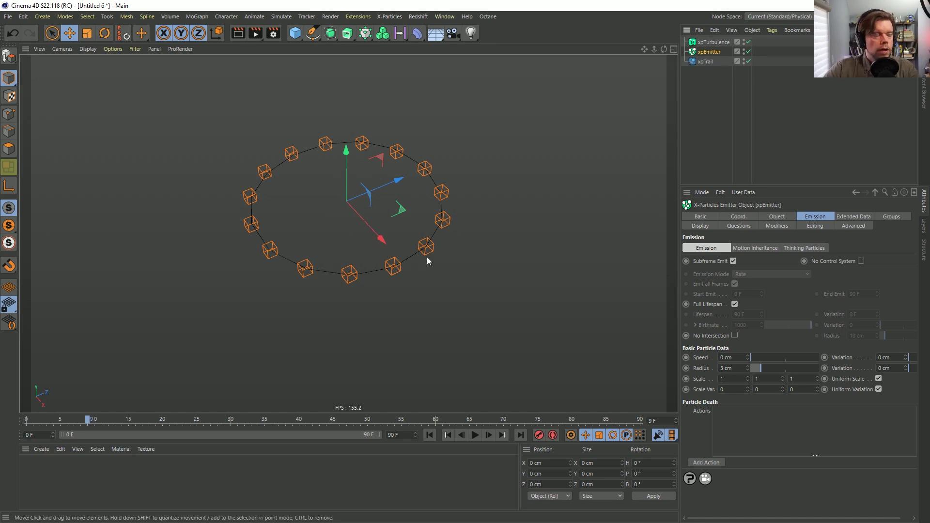
click(429, 434)
click(474, 434)
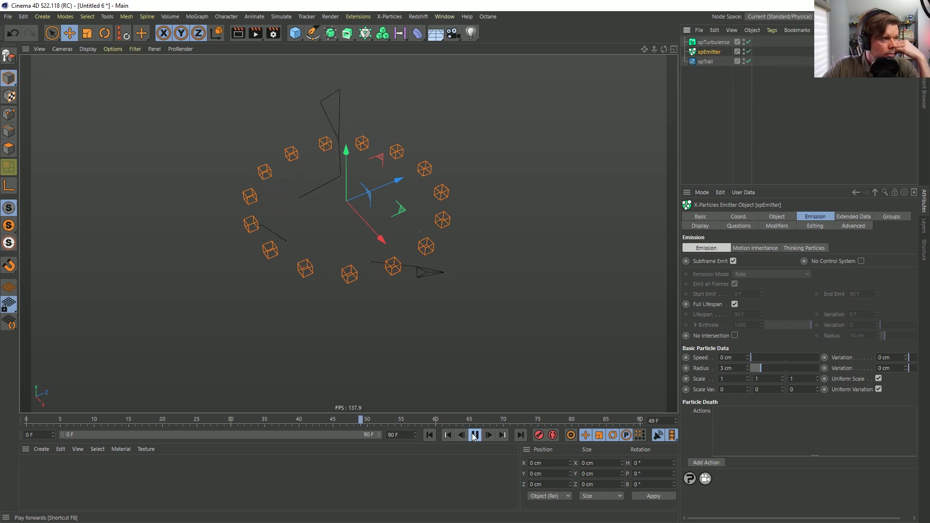
click(474, 435)
click(429, 435)
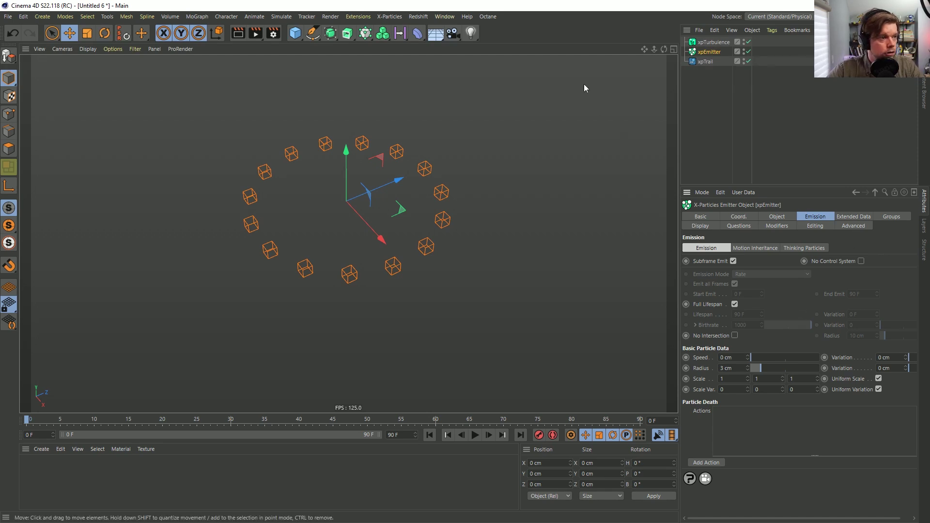
Close the particle scene and start a new empty project
key(ctrl+F4)
click(480, 302)
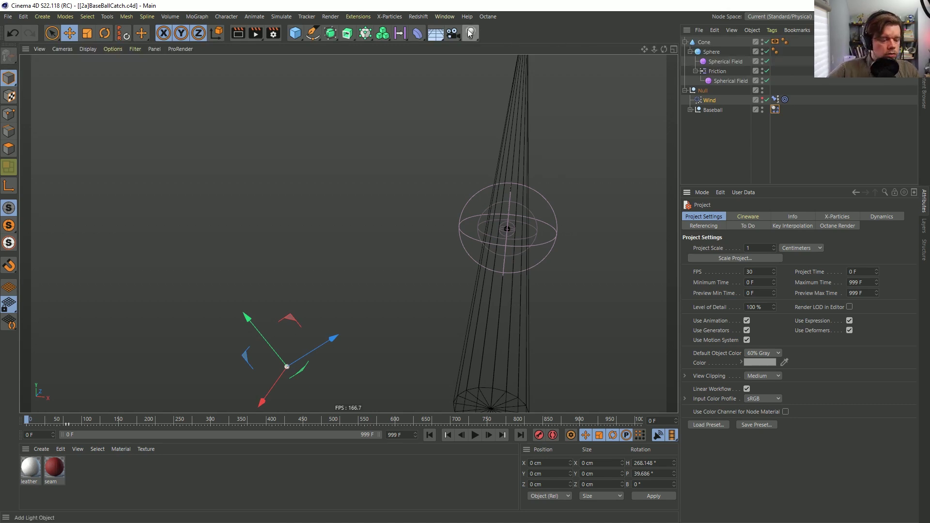
key(ctrl+n)
Add a sphere with a radius of 200 cm at the origin
click(301, 32)
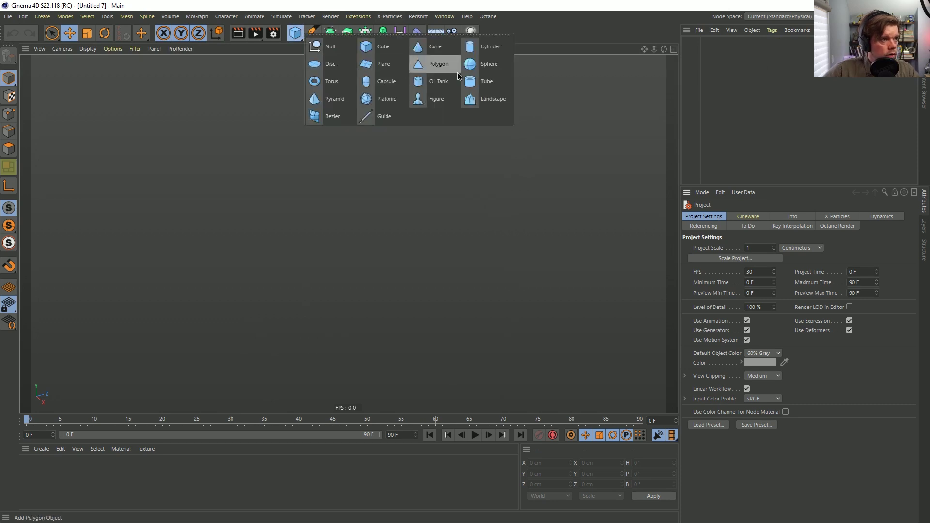
click(487, 68)
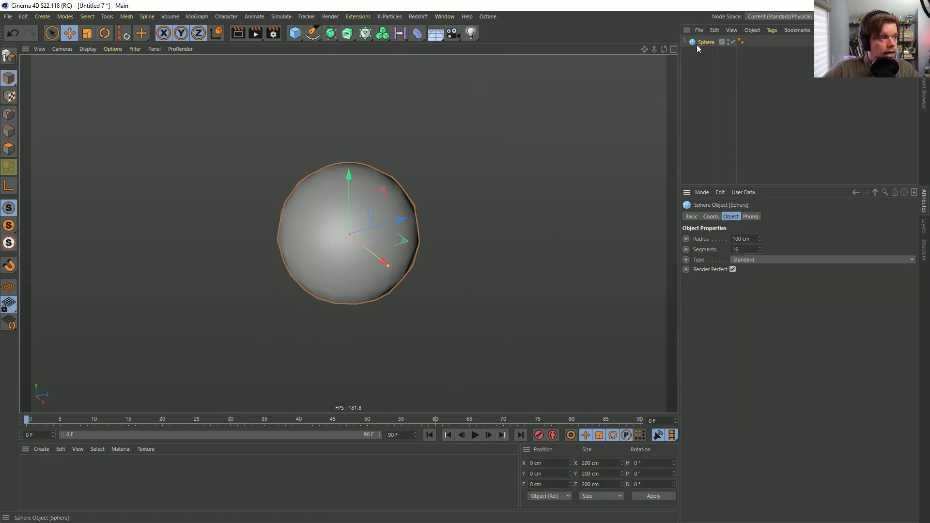
drag(389, 266, 482, 292)
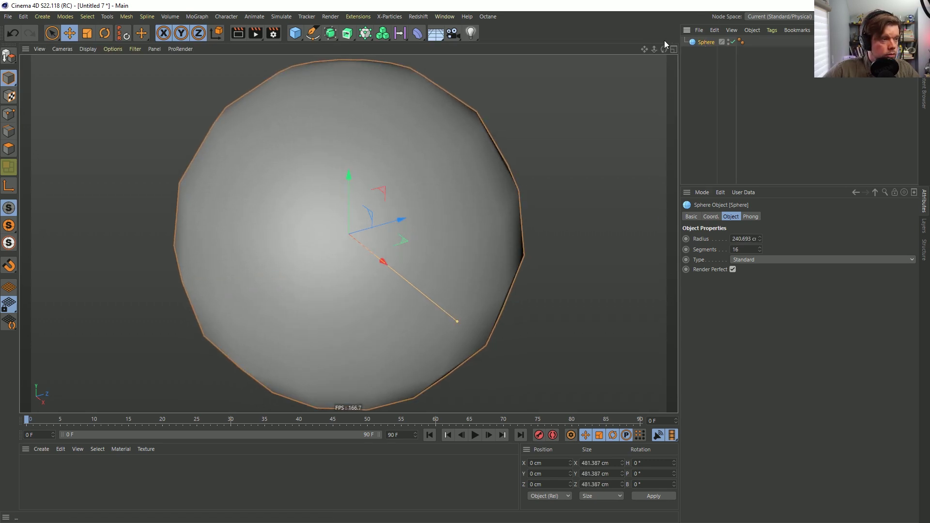
double_click(743, 239)
text(200)
key(Return)
Give the large sphere a Display tag that overrides its shading mode with Lines so it draws as a wireframe
right_click(706, 42)
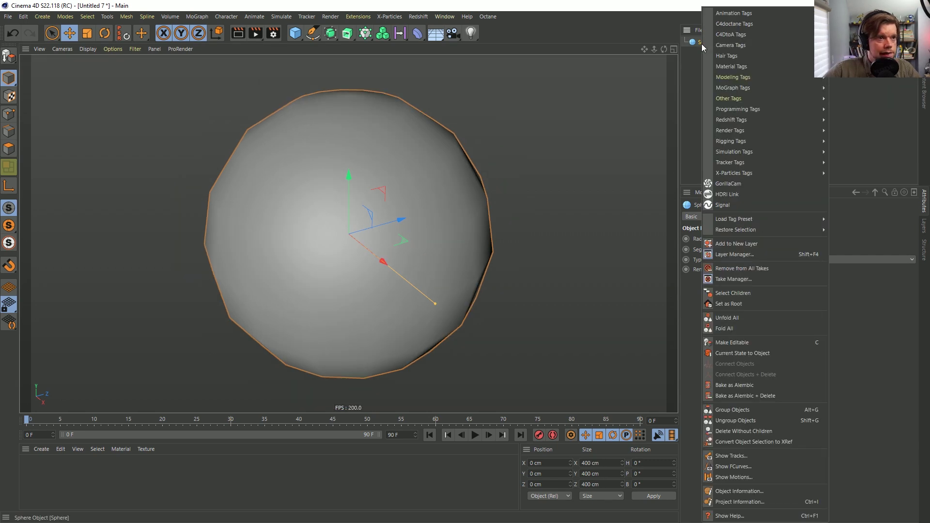
mouse_move(734, 133)
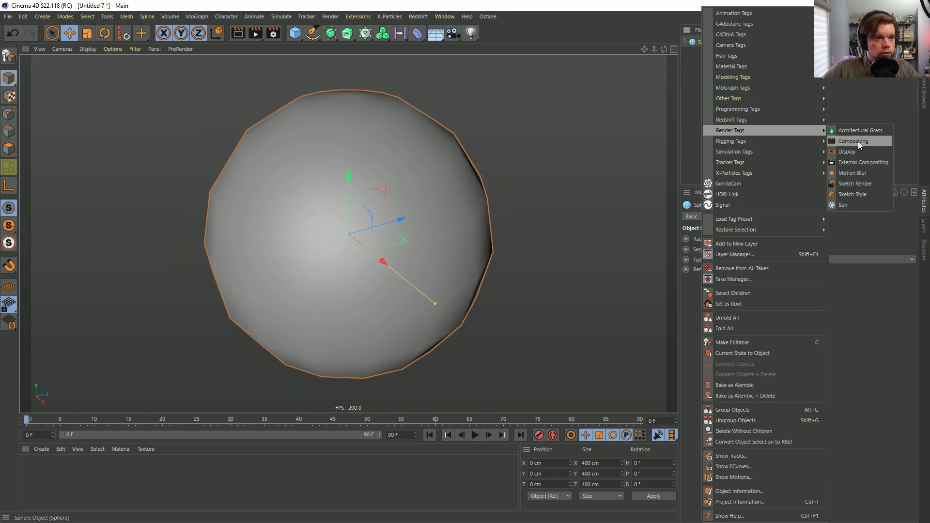
click(854, 141)
click(707, 238)
click(796, 238)
click(800, 323)
alt+drag(347, 252, 320, 119)
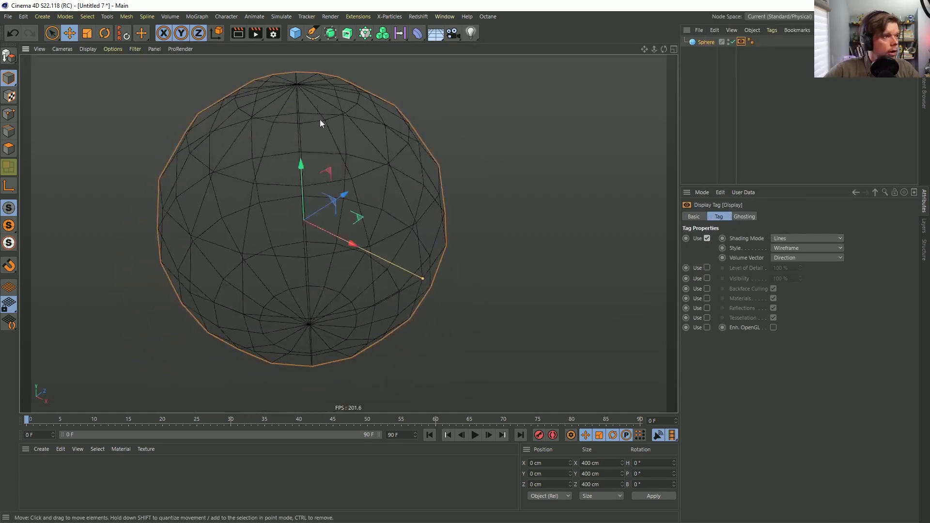
Add a second sphere at the centre of the wireframe sphere and scale it down to a radius of about 13.4 cm
click(296, 34)
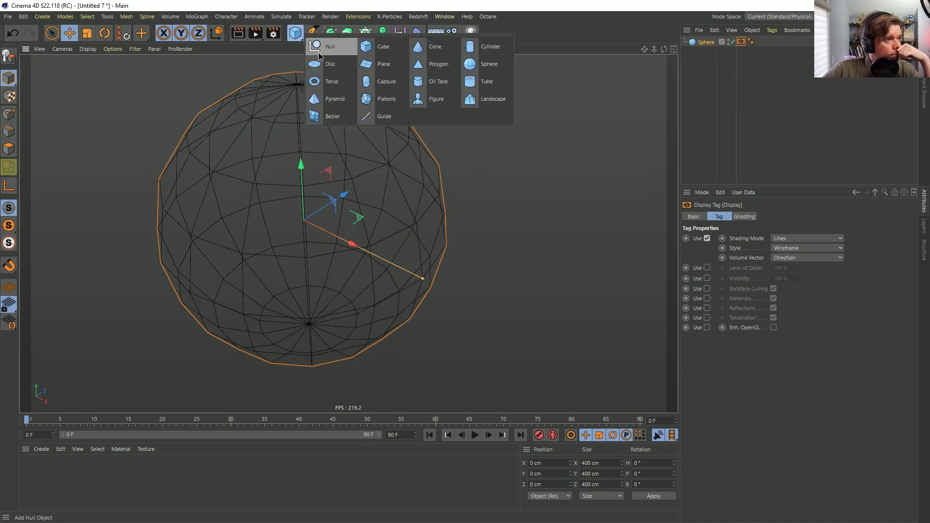
click(490, 66)
key(t)
drag(423, 161, 121, 267)
drag(306, 240, 368, 204)
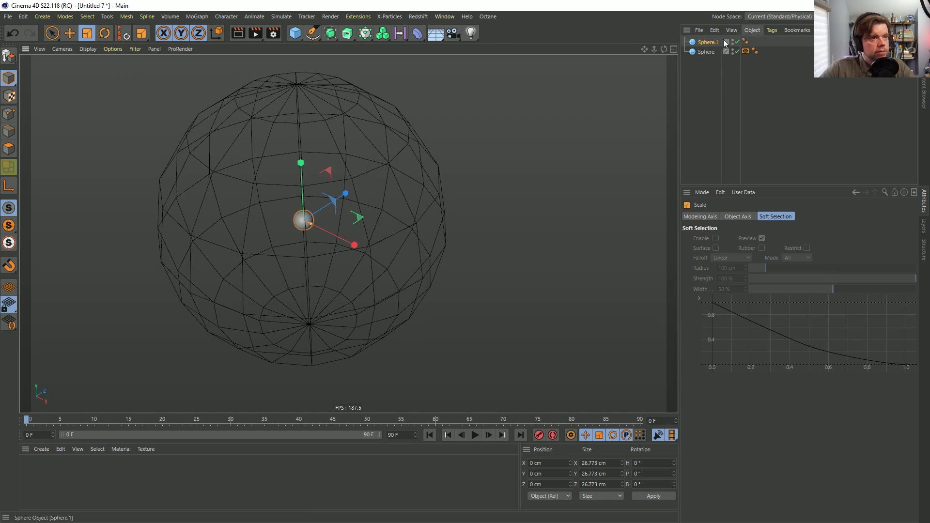
Rename the small centre sphere as Main and the large wireframe sphere as Cage
click(707, 43)
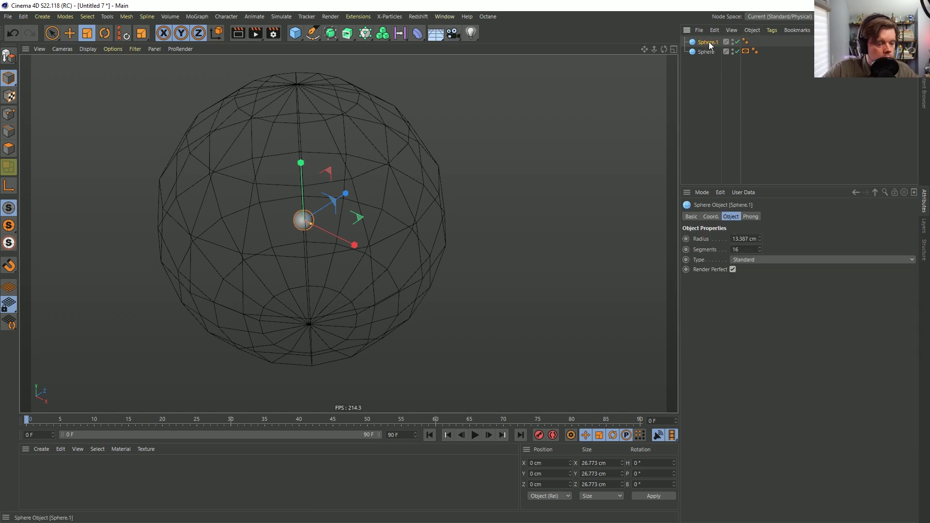
double_click(708, 43)
text(Main)
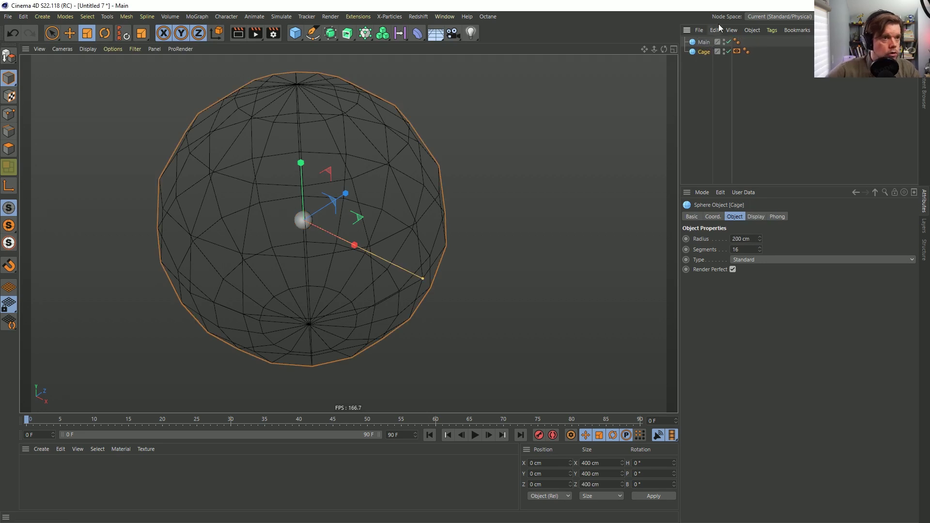
Add a smaller sphere with a radius of about 5.6 cm and move it about 34 cm along X from Main
click(715, 41)
scroll(411, 243, up, 3)
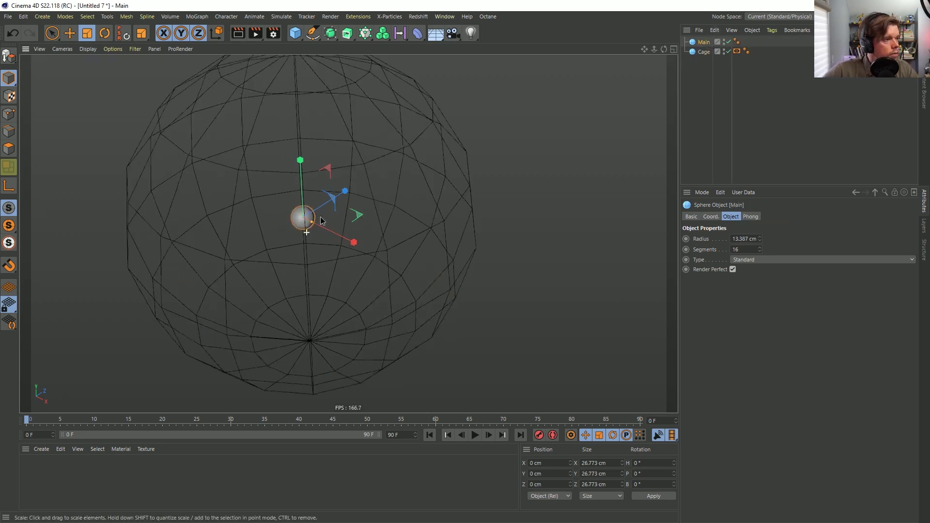
click(298, 35)
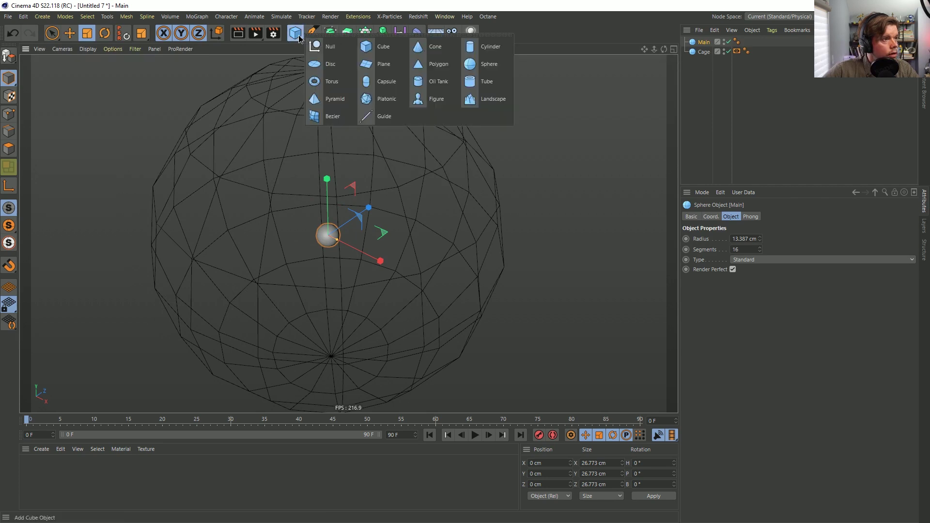
click(501, 71)
mouse_move(404, 273)
mouse_down()
mouse_move(385, 263)
mouse_move(324, 266)
mouse_move(401, 271)
mouse_up()
key(e)
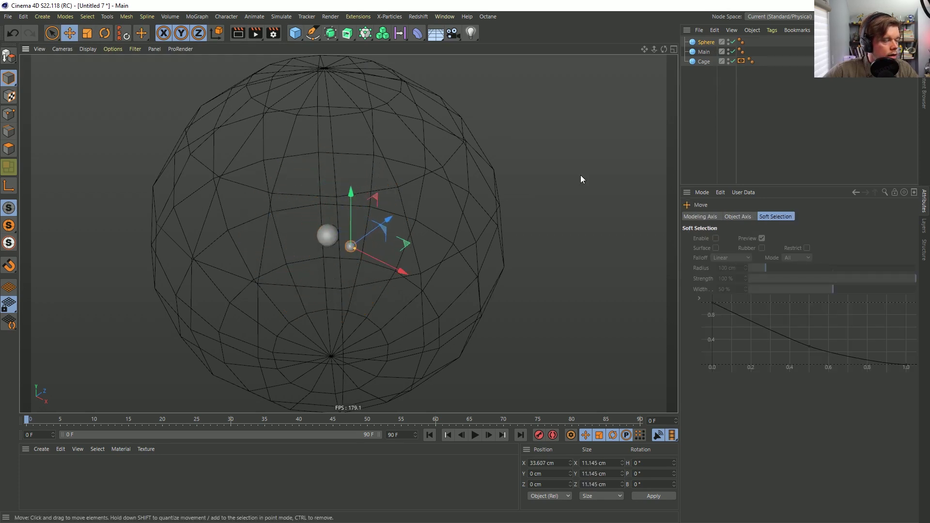
Add a MoGraph Tracer linked to the smallest sphere and rename that sphere as TenticleSphere
click(368, 37)
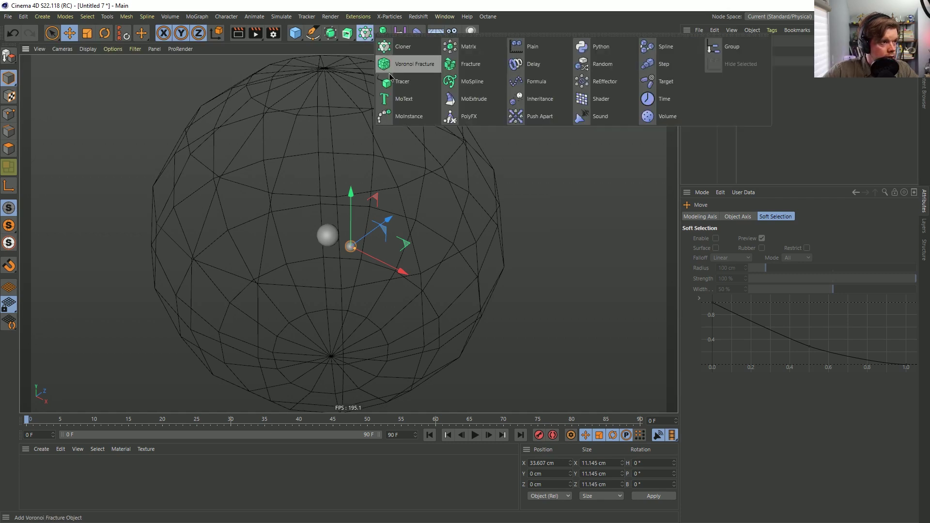
click(414, 89)
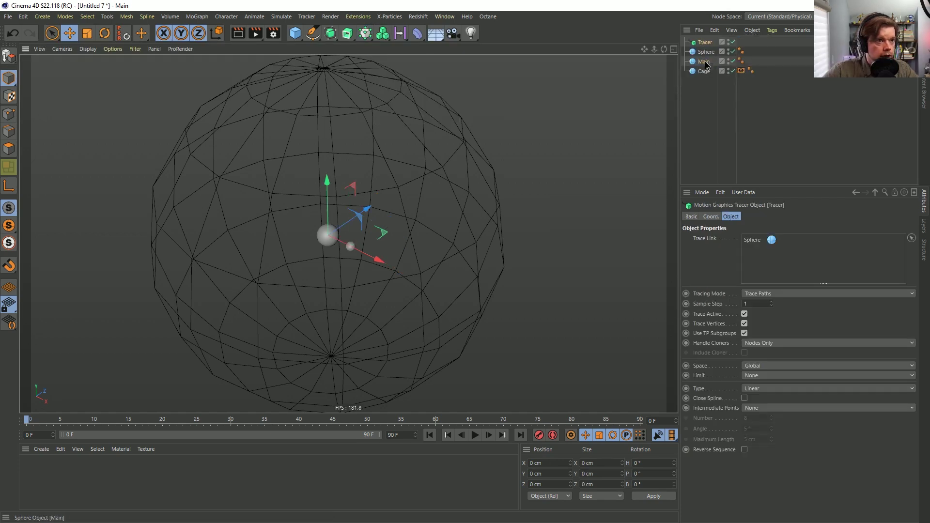
double_click(707, 52)
text(Tenticle)
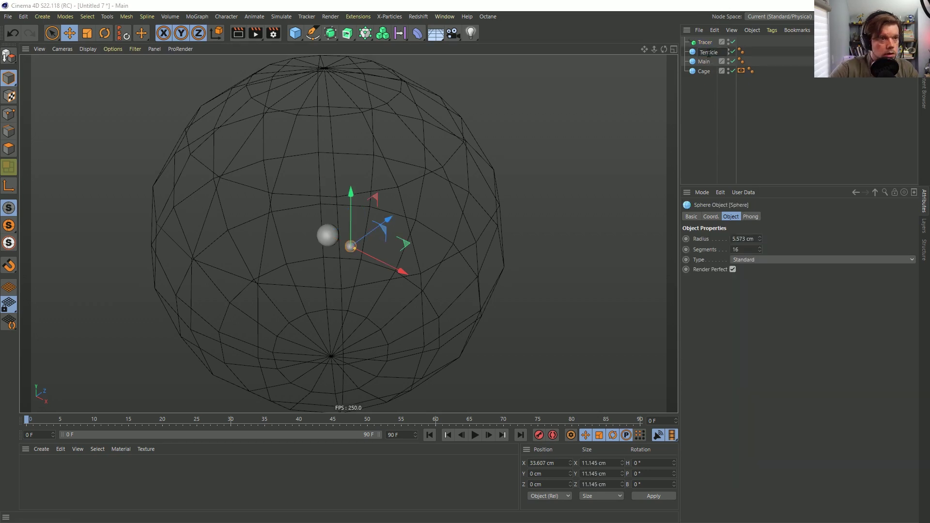
text(Sphere)
key(Return)
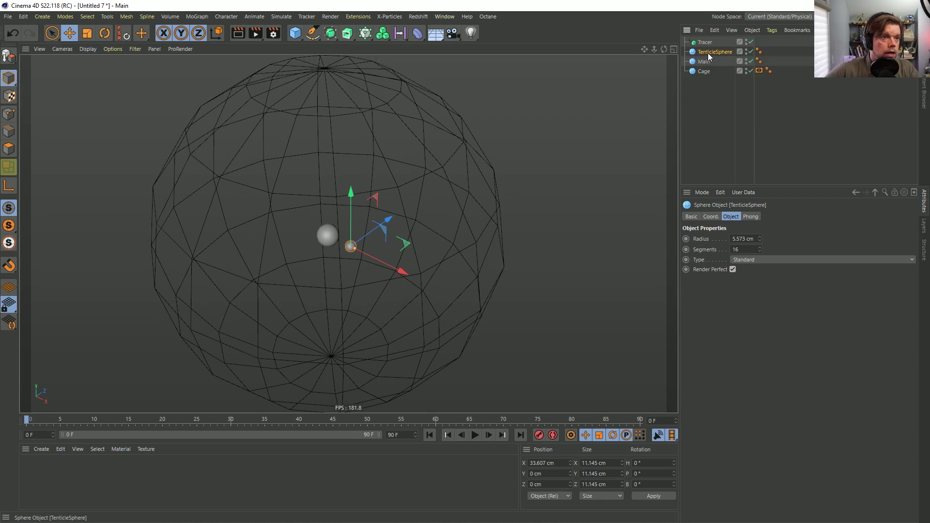
Add Main to the Tracer's trace links, set its tracing mode to Connect All Objects and turn off Trace Vertices
click(705, 42)
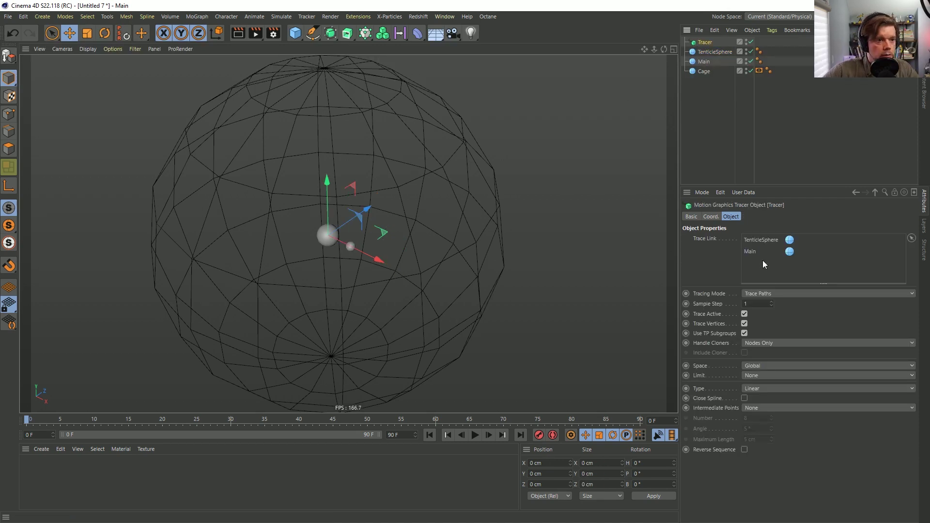
click(763, 294)
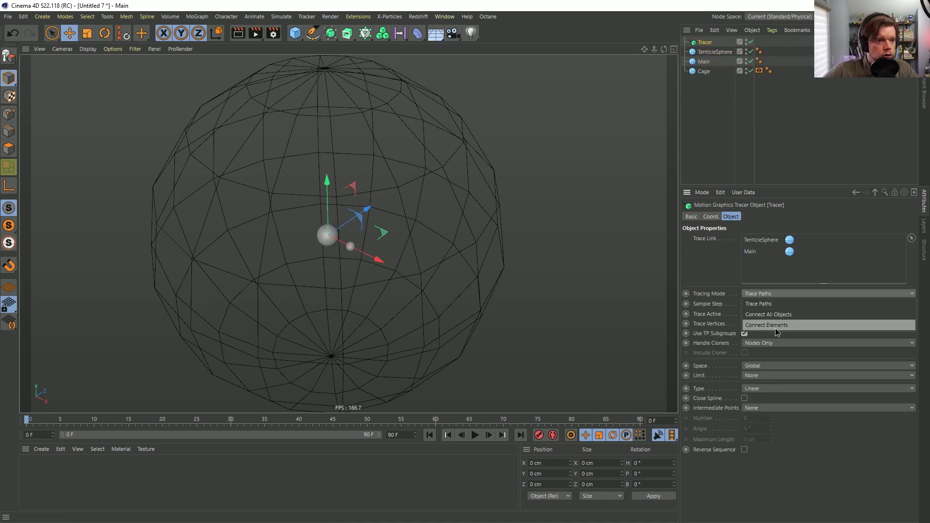
click(775, 327)
click(767, 294)
click(773, 304)
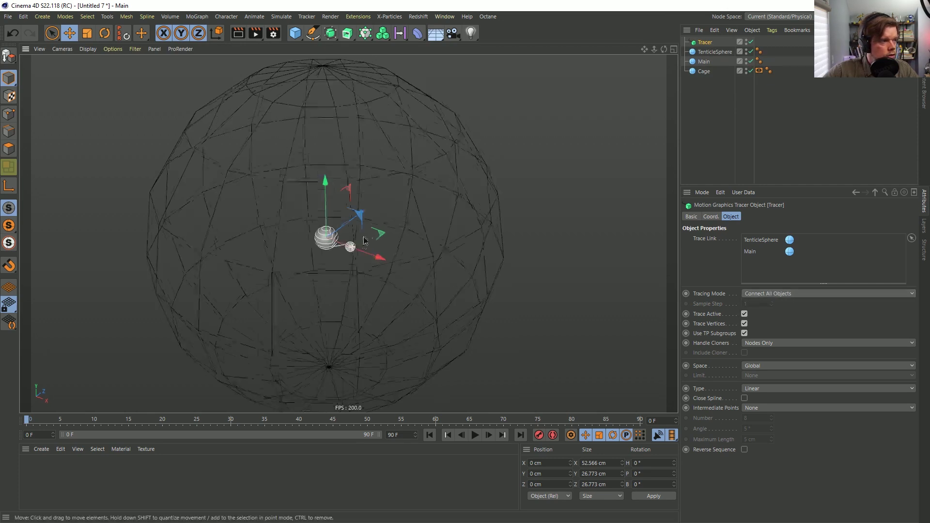
click(744, 323)
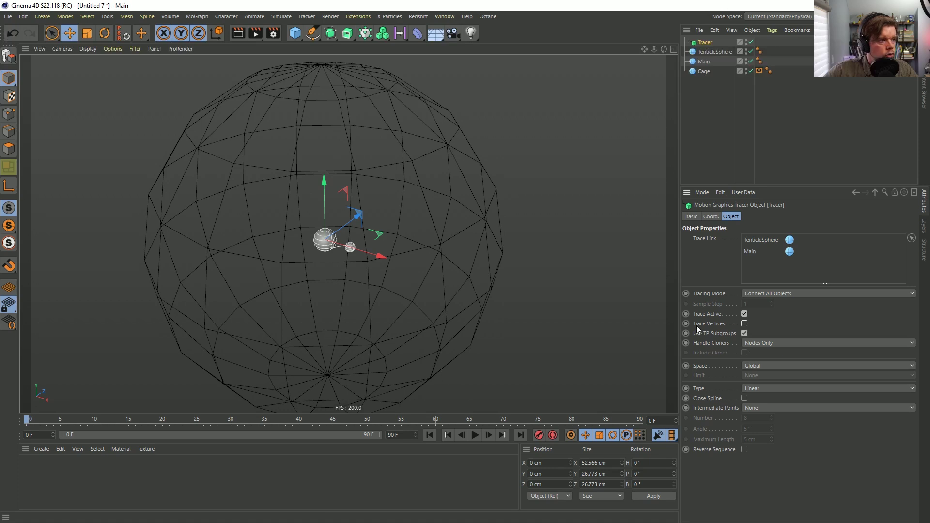
Add a Collider Body tag to the Cage sphere and set its collision shape to Static Mesh
scroll(379, 252, up, 5)
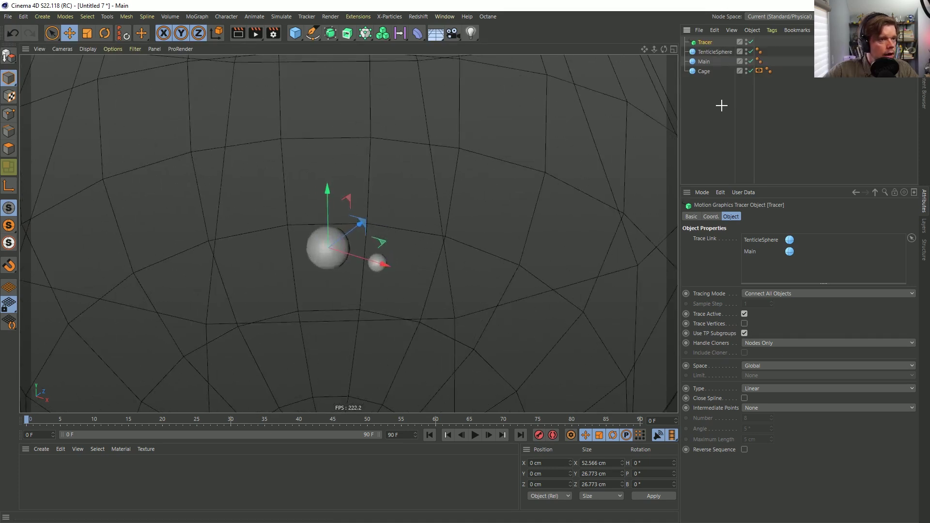
click(721, 105)
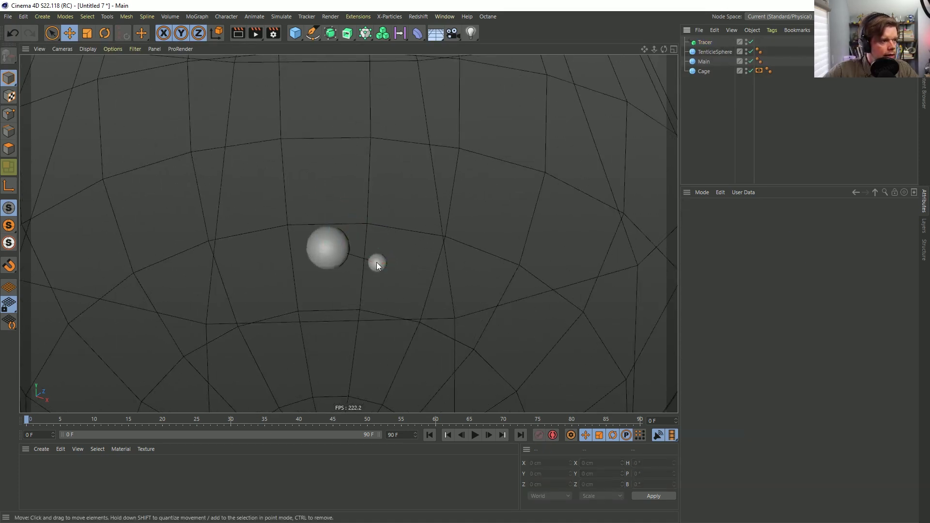
scroll(368, 270, down, 5)
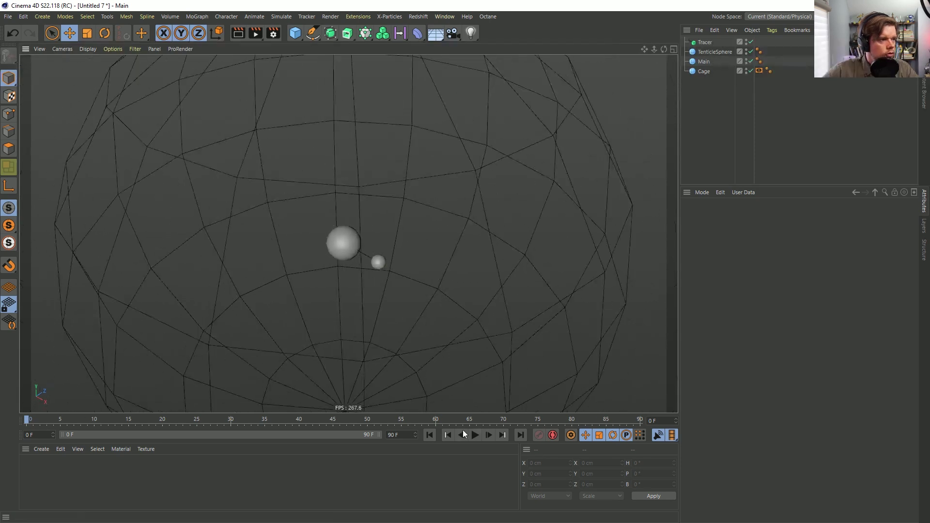
click(703, 71)
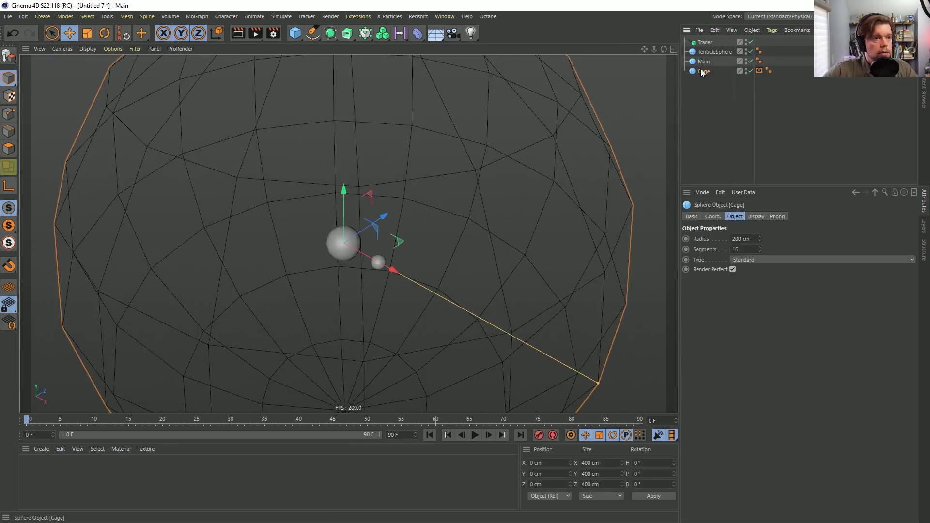
right_click(702, 71)
mouse_move(770, 152)
click(856, 173)
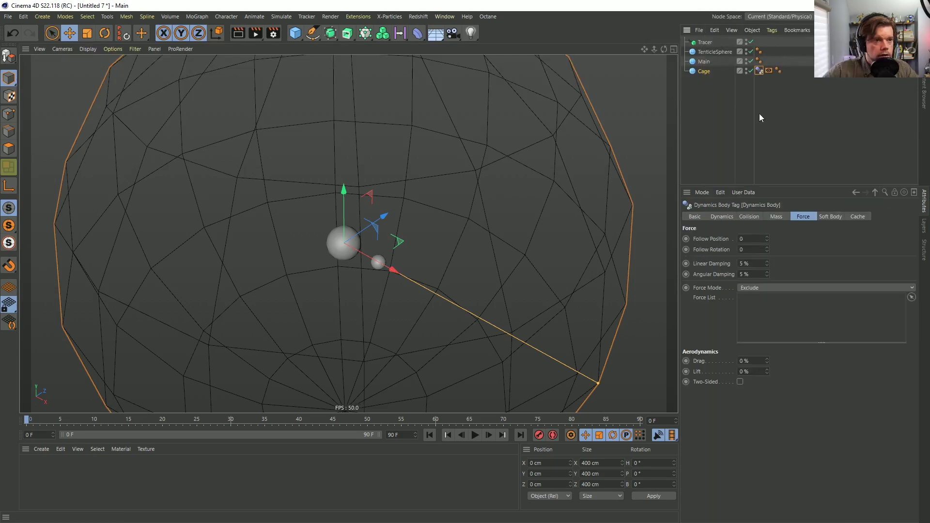
click(749, 217)
click(766, 280)
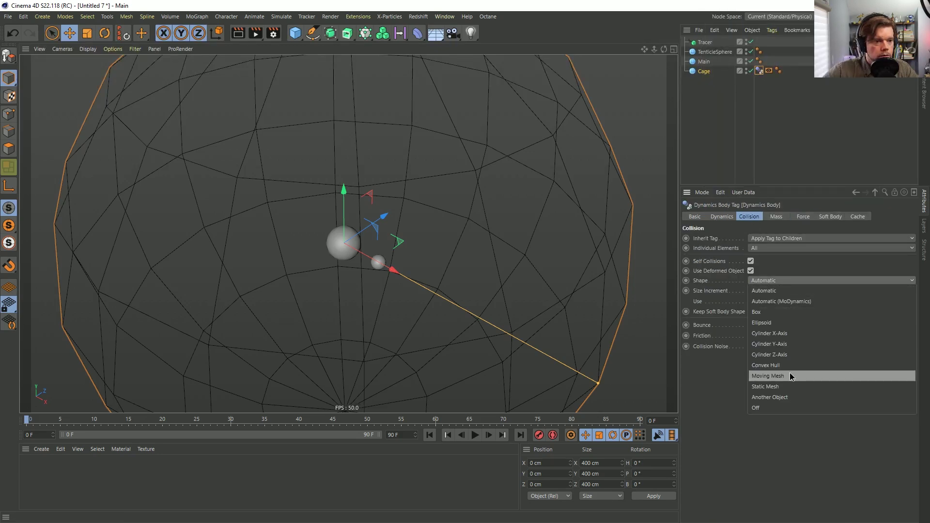
click(770, 386)
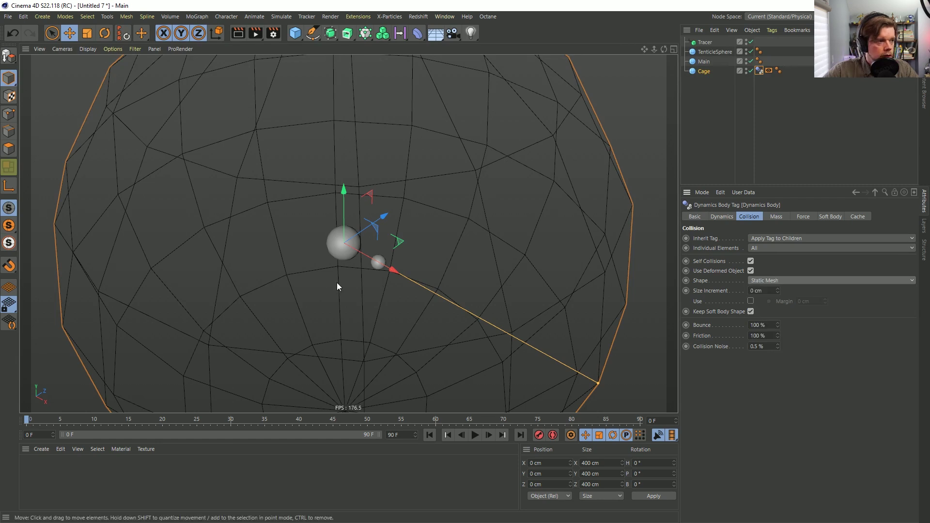
Add a Collider Body tag to the Main sphere and set its collision shape to Ellipsoid
click(703, 62)
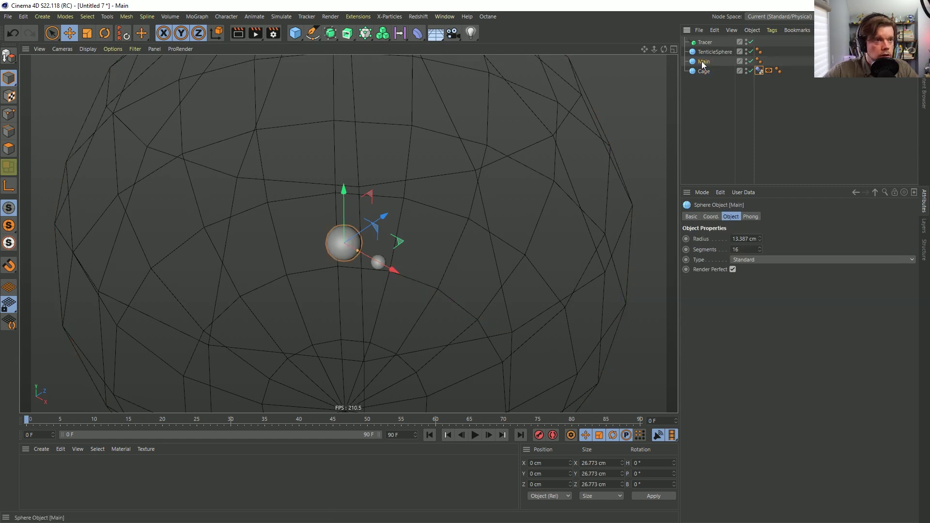
right_click(703, 63)
mouse_move(775, 151)
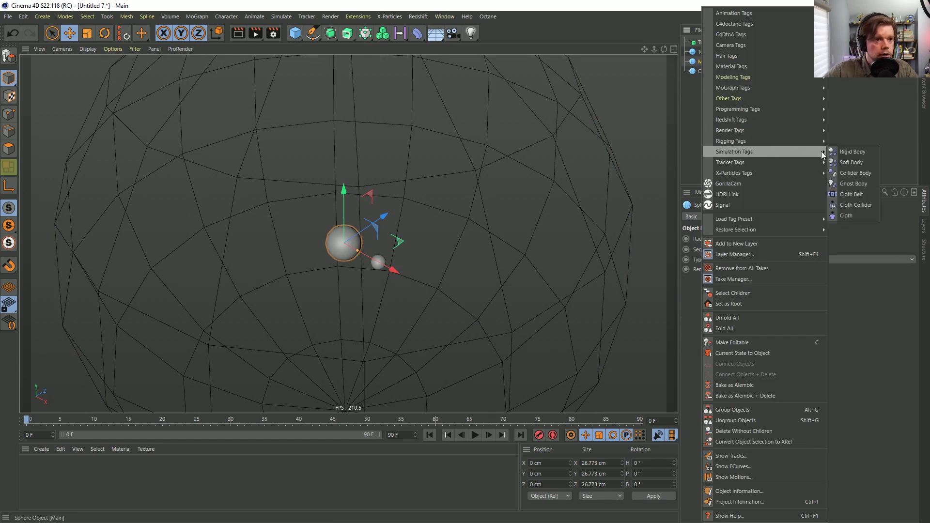
click(866, 173)
click(811, 280)
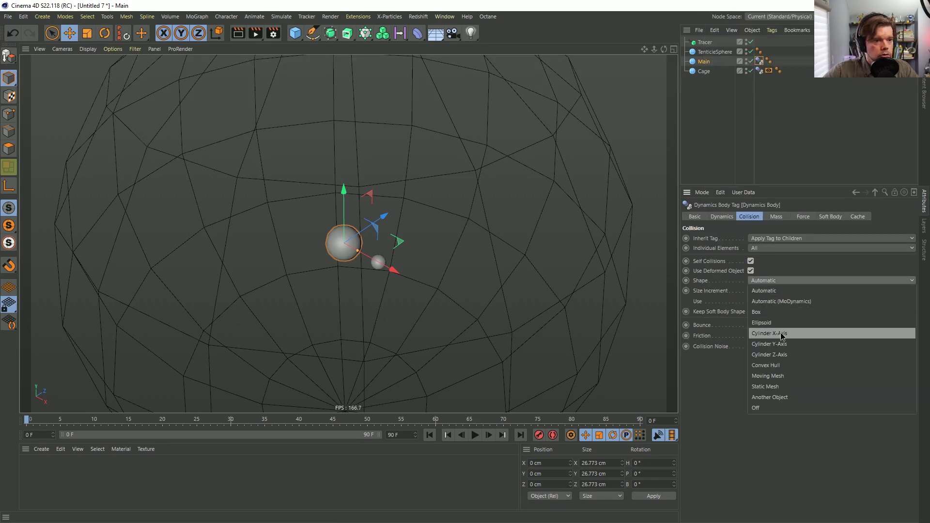
click(774, 323)
Add a Rigid Body tag to TenticleSphere, test-play the simulation and return to the first frame
click(710, 53)
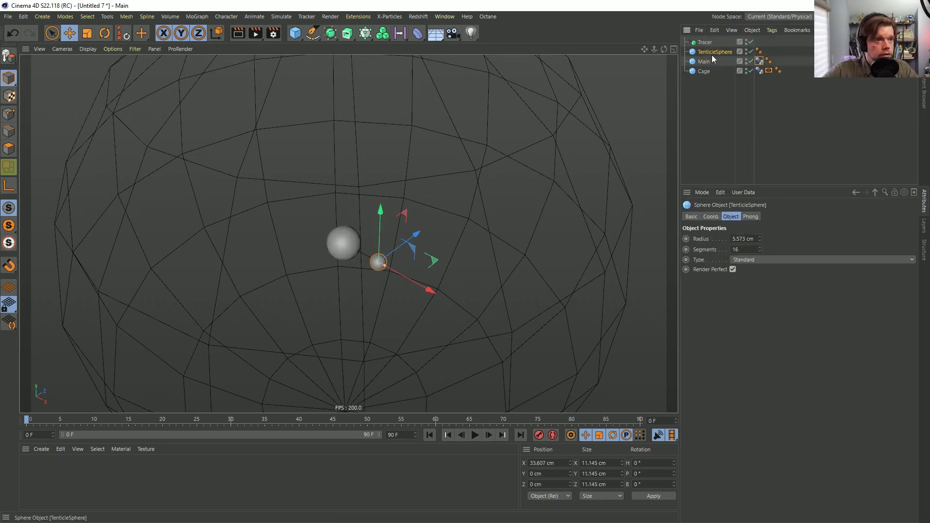
right_click(711, 54)
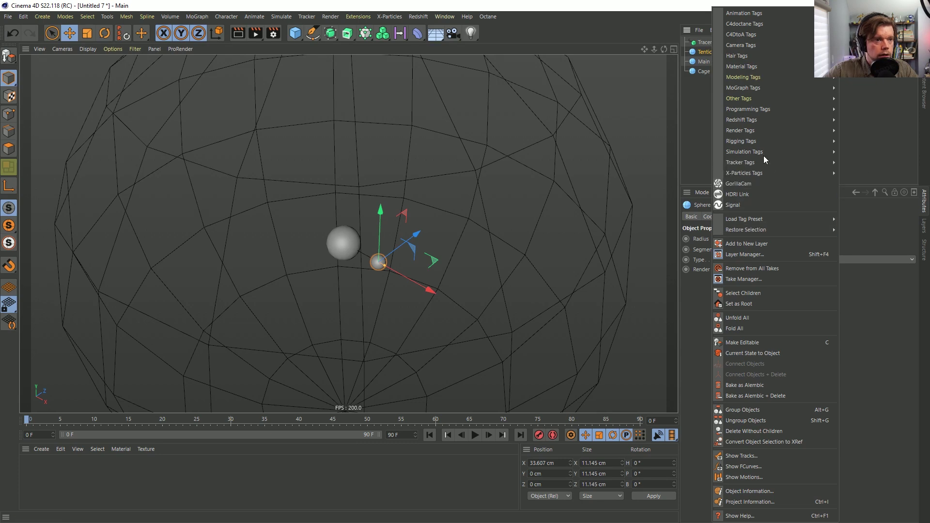
mouse_move(763, 154)
click(855, 152)
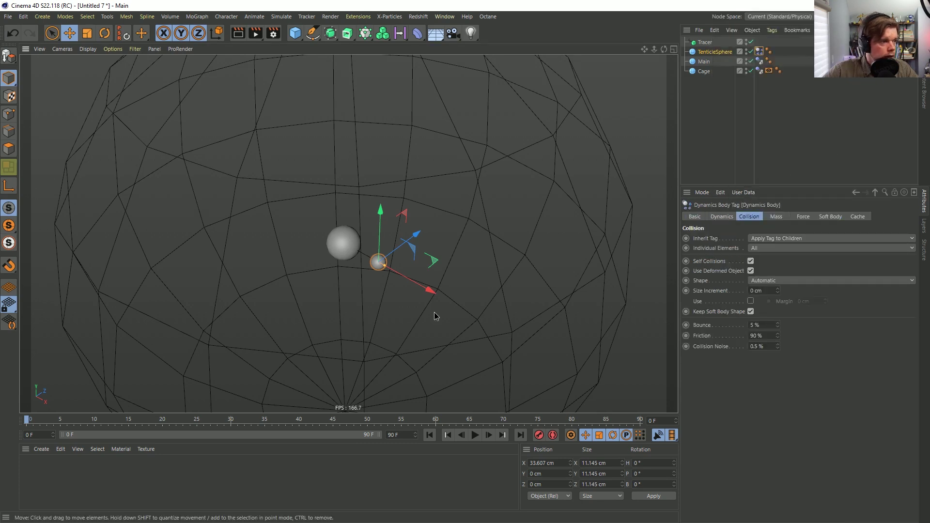
alt+middle_drag(434, 312, 438, 237)
click(475, 435)
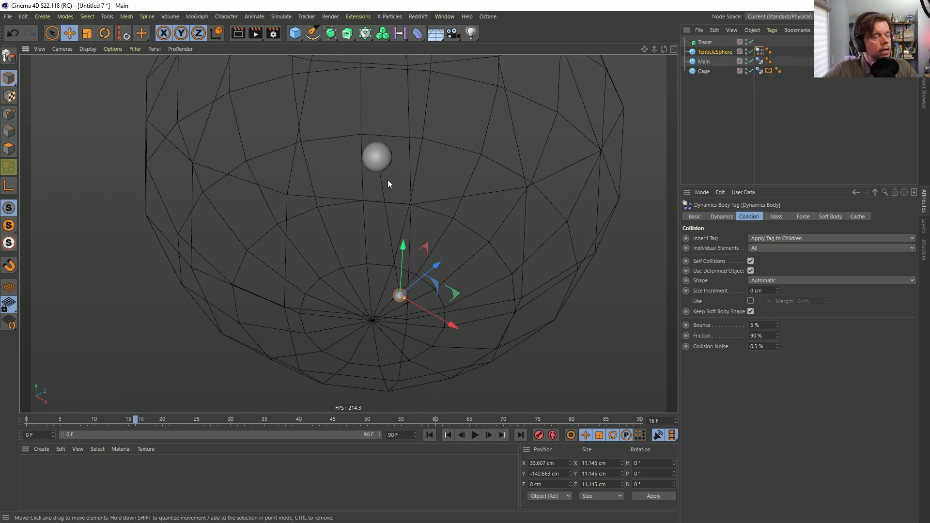
click(429, 434)
Set the project's dynamics gravity to 0 cm, replay the simulation and return to the first frame
key(ctrl+d)
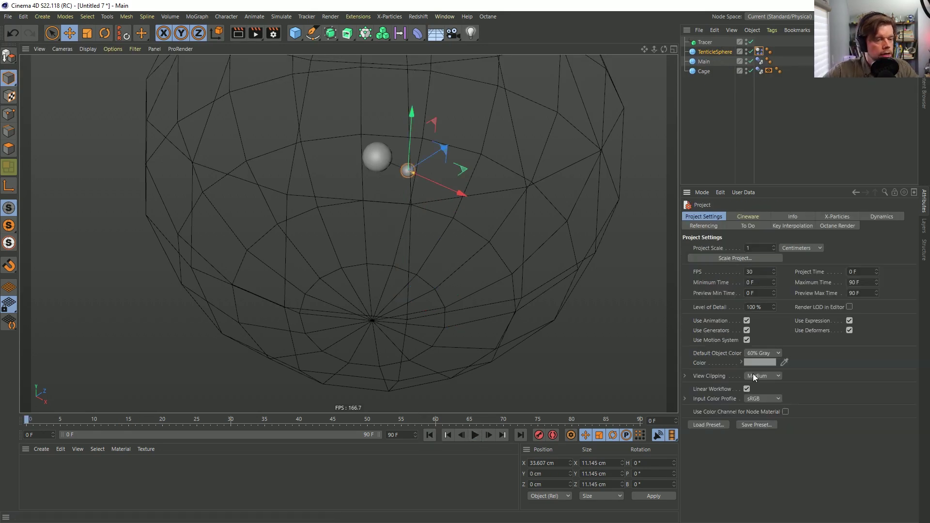
click(878, 218)
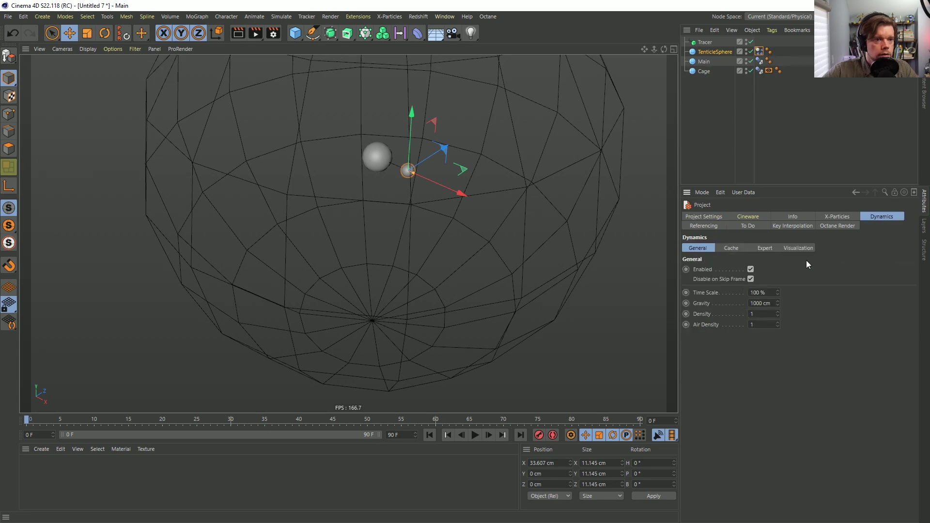
click(770, 304)
text(0)
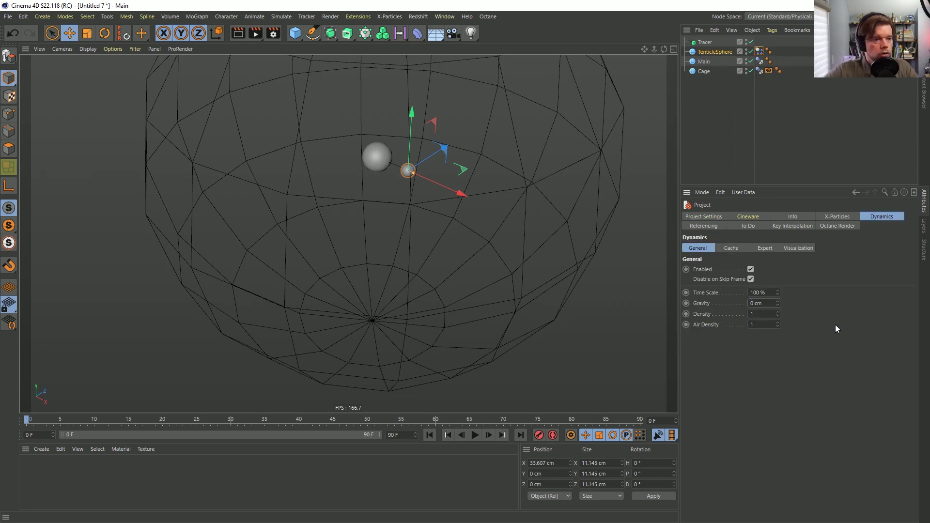
alt+middle_drag(403, 171, 402, 304)
alt+right_drag(403, 304, 405, 280)
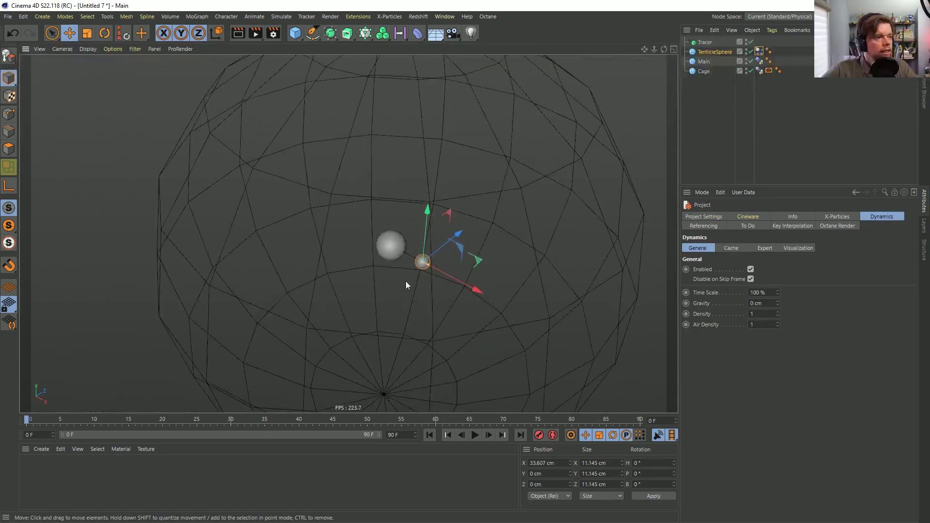
click(475, 435)
click(429, 435)
Open the list of simulation forces available for the scene
click(202, 16)
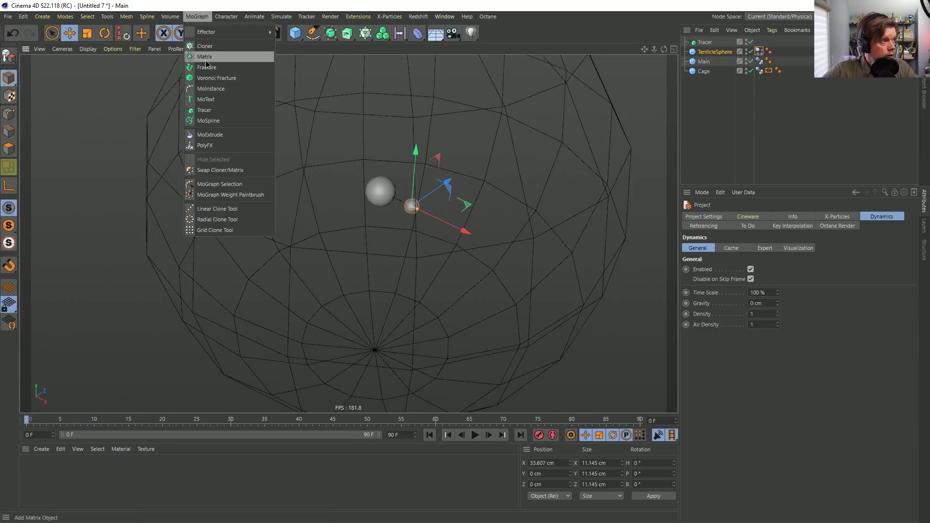
mouse_move(226, 17)
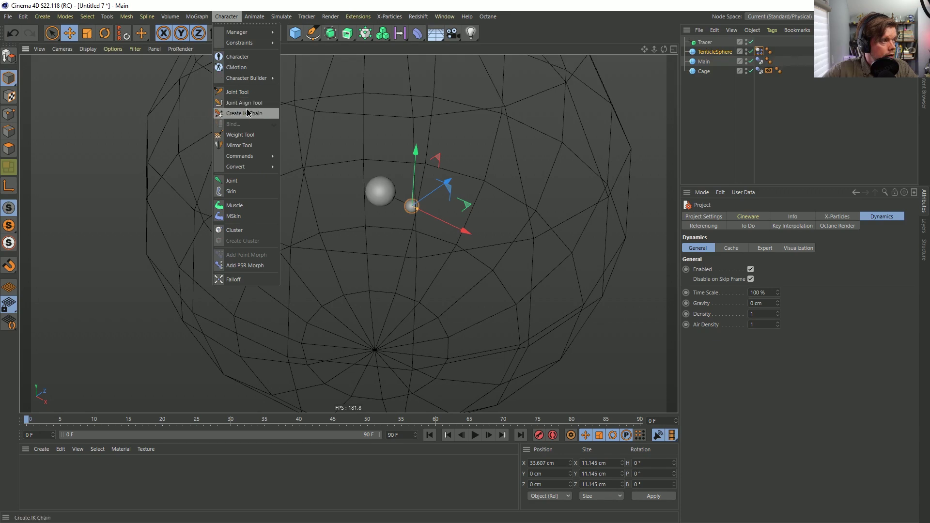
mouse_move(303, 17)
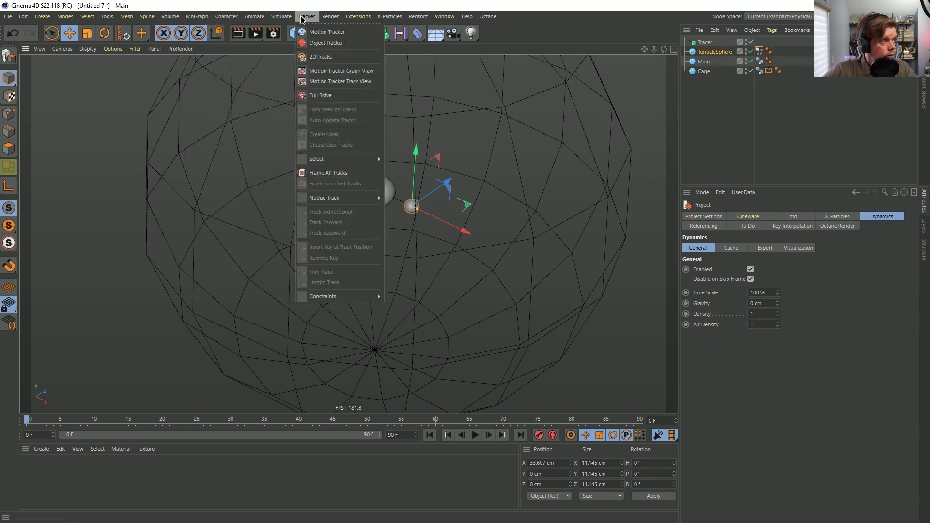
mouse_move(305, 81)
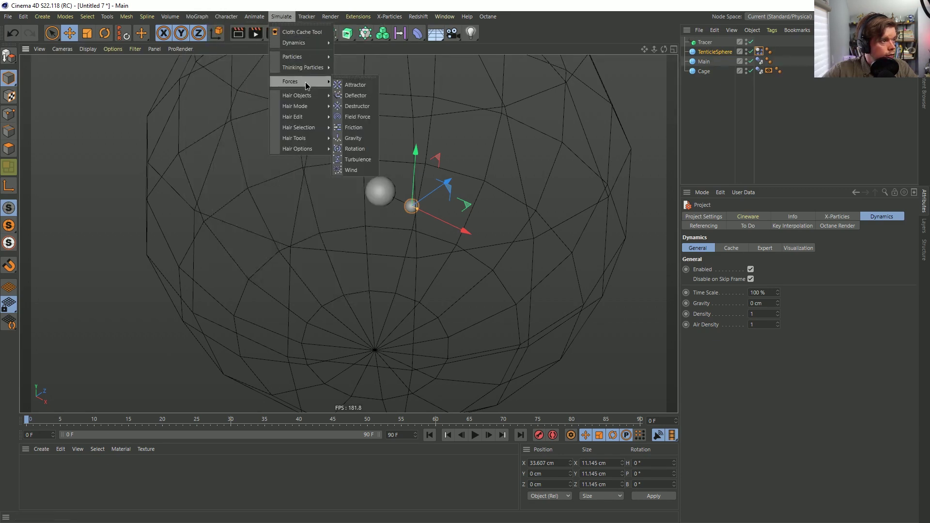
Add a Field Force object to the scene and raise its display line density to 100%
click(356, 116)
scroll(440, 237, down, 3)
click(754, 217)
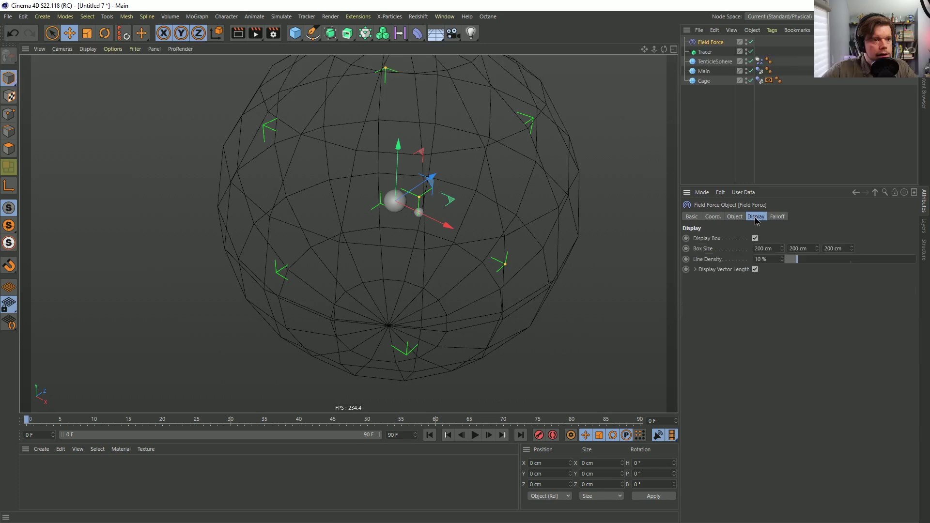
drag(797, 261, 921, 273)
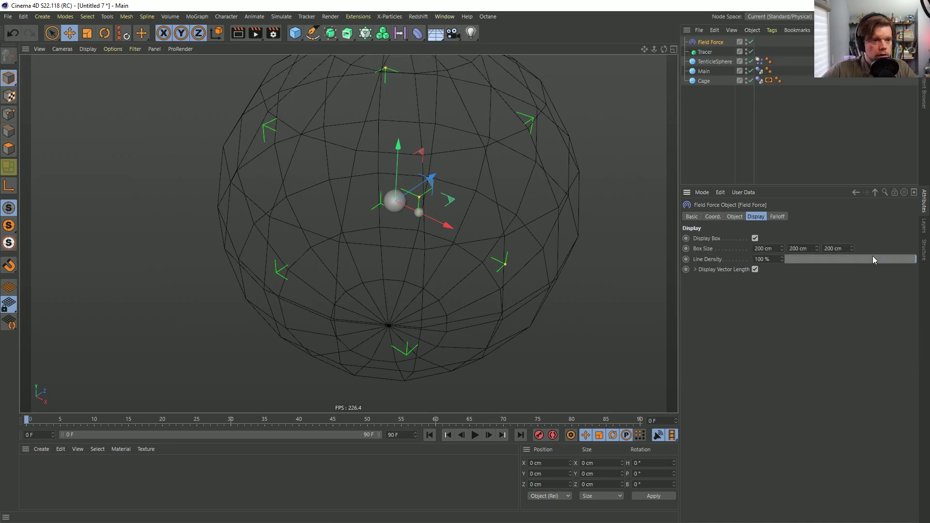
Set the Field Force display box size to 222 × 222 × 0 cm
double_click(766, 249)
text(222)
click(796, 248)
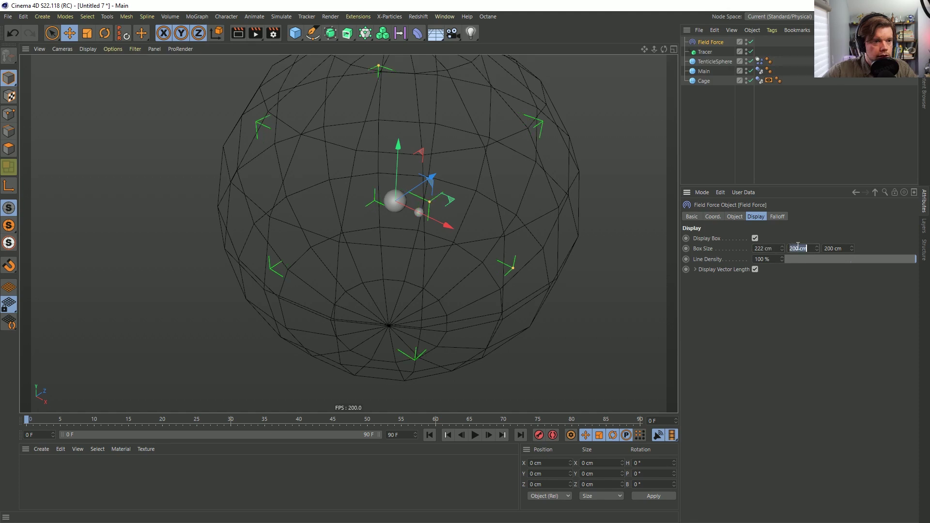
double_click(805, 249)
text(222)
click(841, 256)
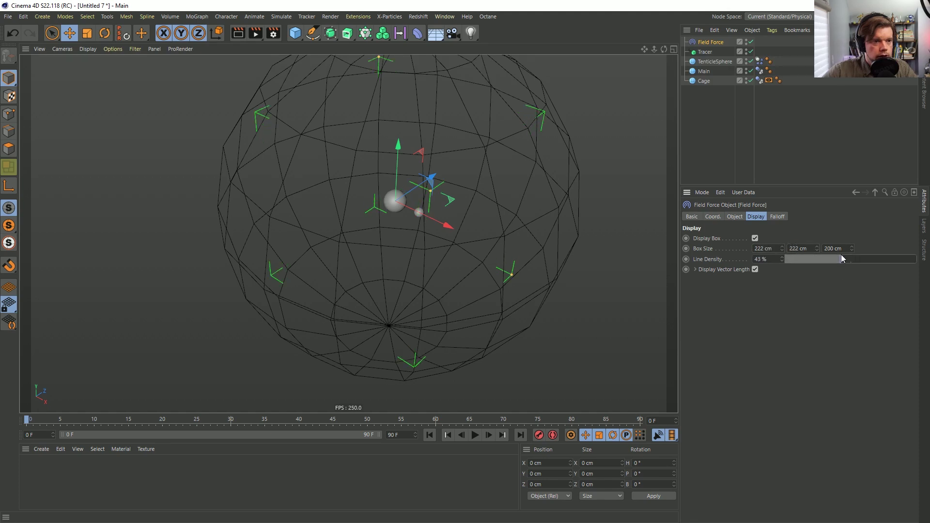
double_click(837, 249)
text(0)
click(844, 283)
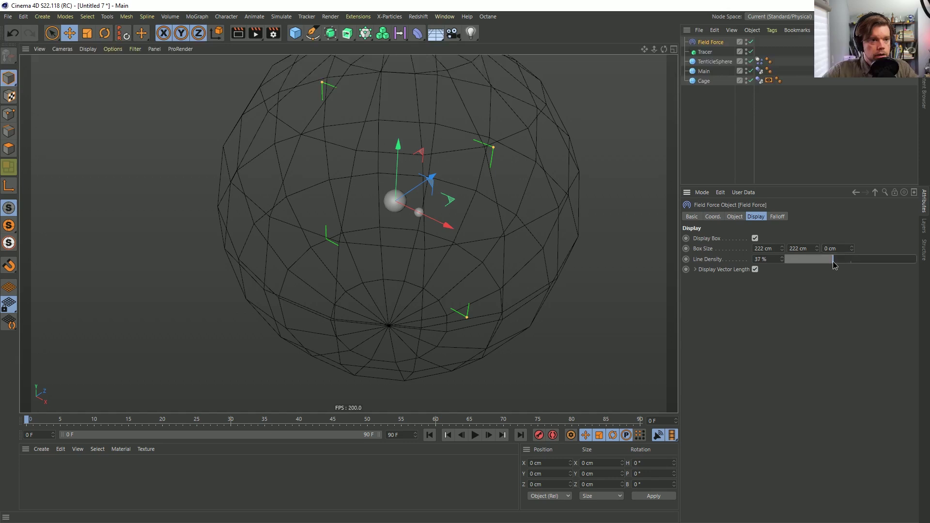
Set the Field Force line density to 100% and its display box width and height to 444 cm each
drag(833, 262, 917, 260)
double_click(764, 248)
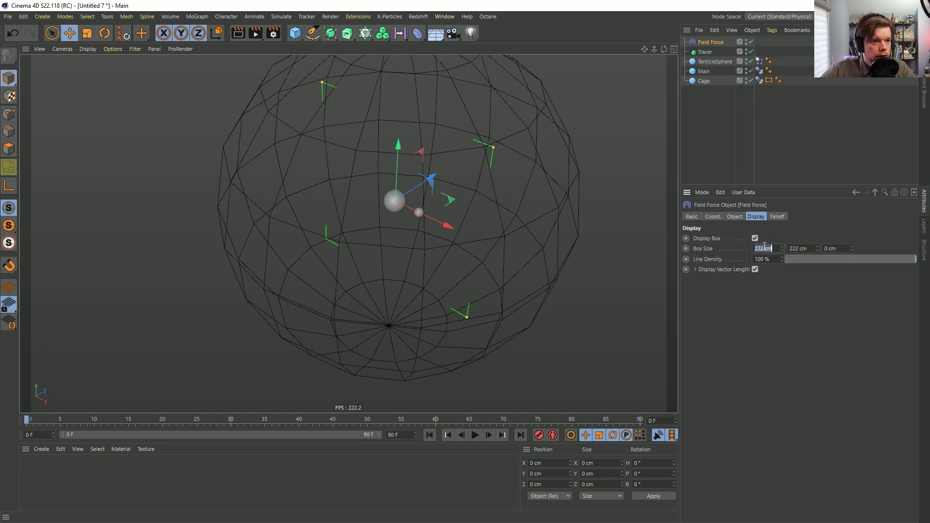
text(444)
double_click(800, 248)
text(444)
key(Return)
Add the Cage sphere as a field layer of the Field Force and set that layer's mode to Surface
alt+drag(347, 233, 456, 191)
scroll(465, 188, down, 5)
scroll(477, 185, up, 3)
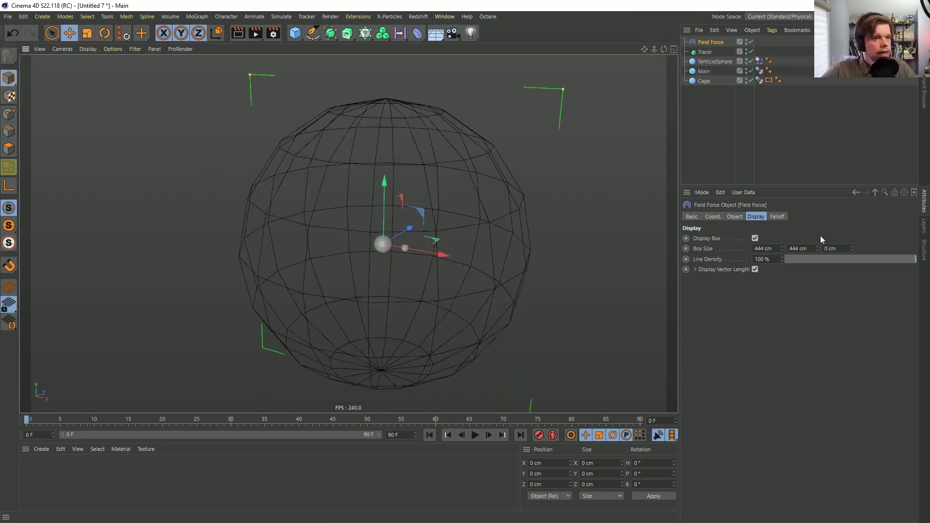
alt+drag(437, 230, 397, 250)
alt+right_drag(396, 250, 449, 234)
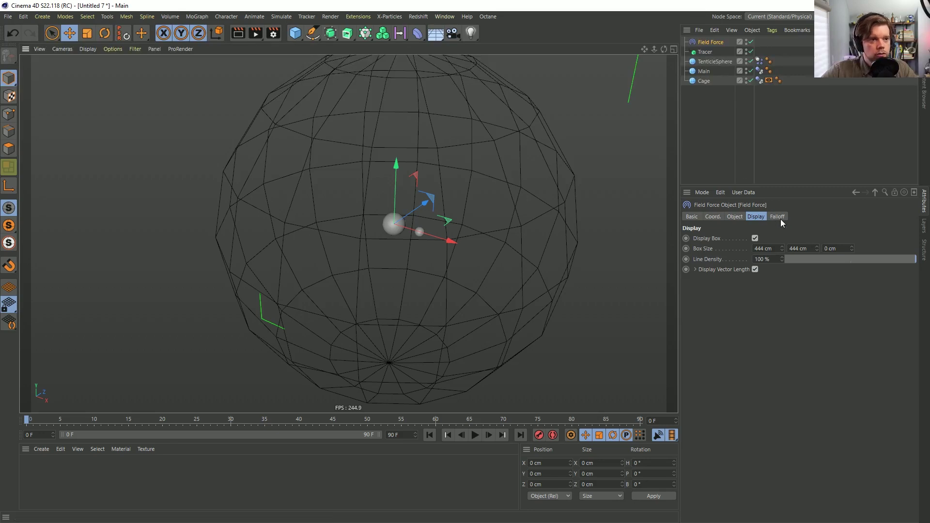
scroll(438, 203, down, 1)
alt+middle_drag(459, 218, 460, 232)
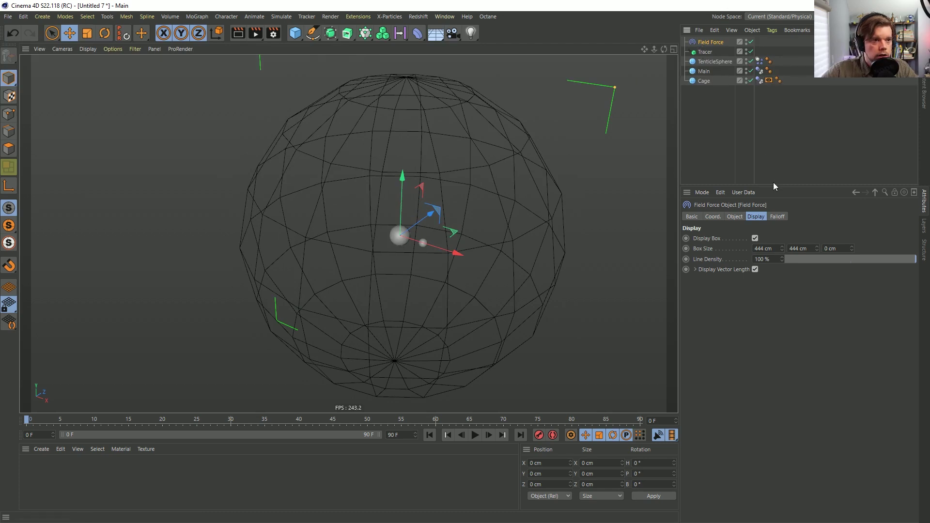
click(734, 217)
drag(725, 84, 721, 301)
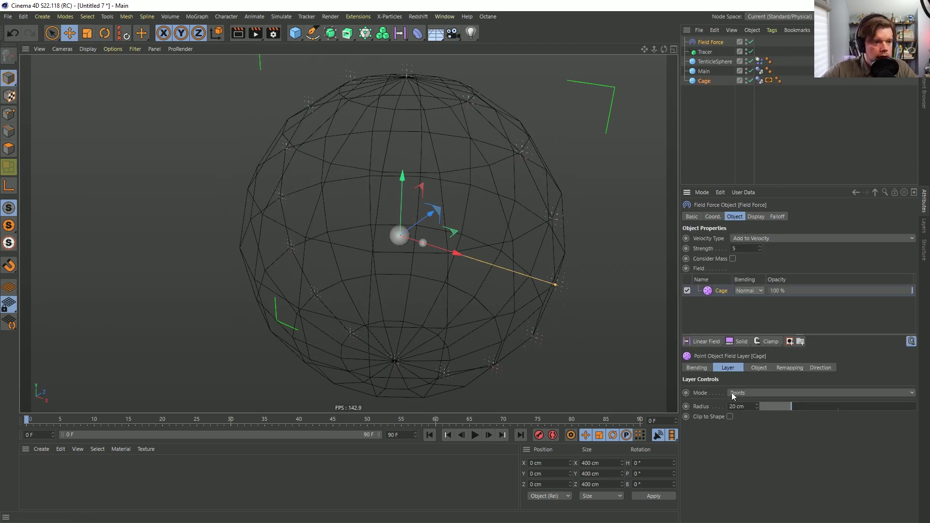
click(752, 393)
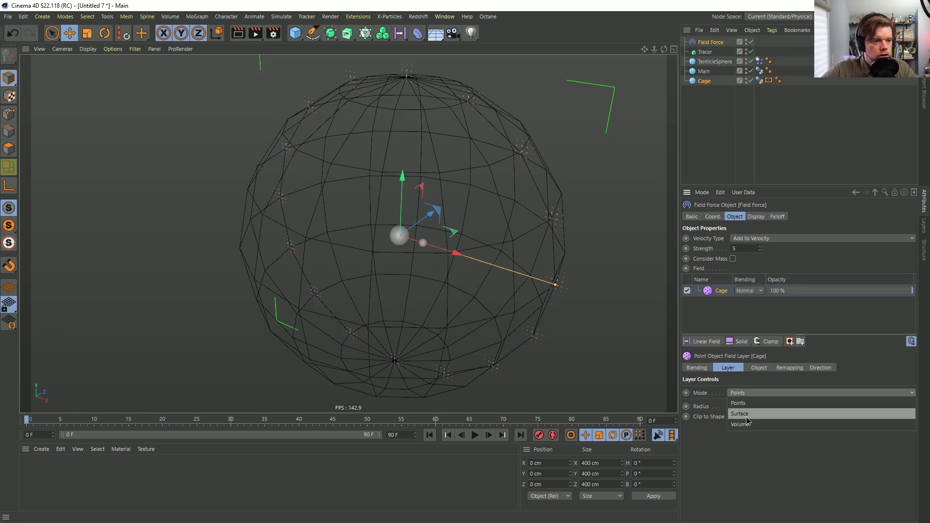
click(746, 414)
Increase the Cage field layer's radius to 211 cm
alt+drag(546, 210, 500, 147)
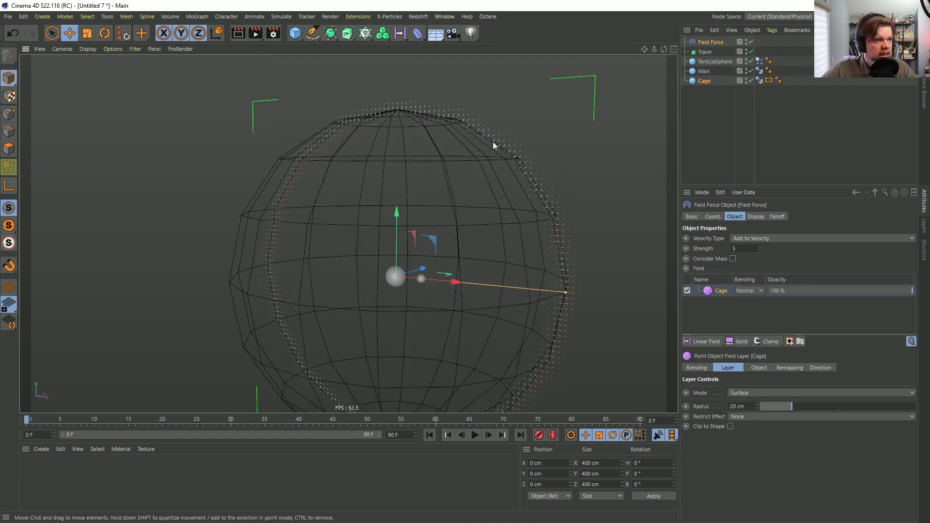
alt+drag(556, 343, 626, 384)
drag(775, 405, 922, 408)
alt+drag(584, 315, 574, 269)
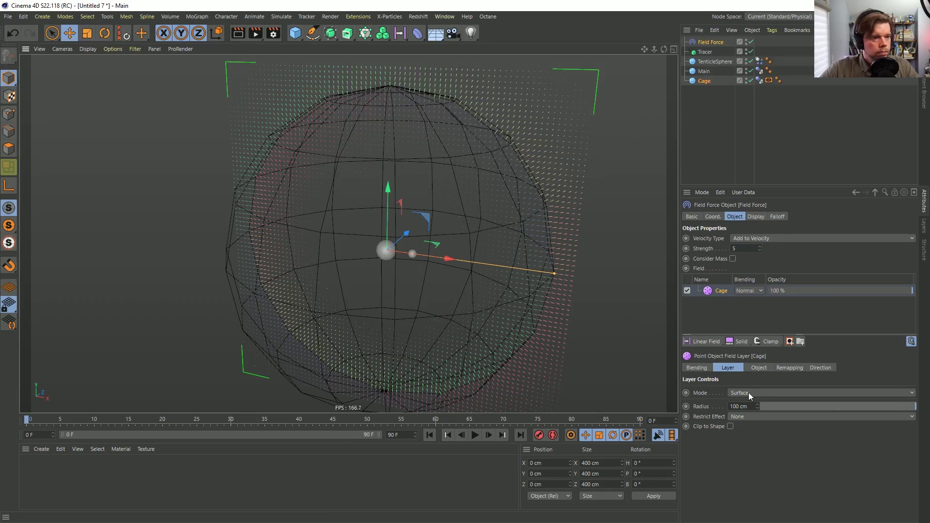
drag(757, 405, 772, 406)
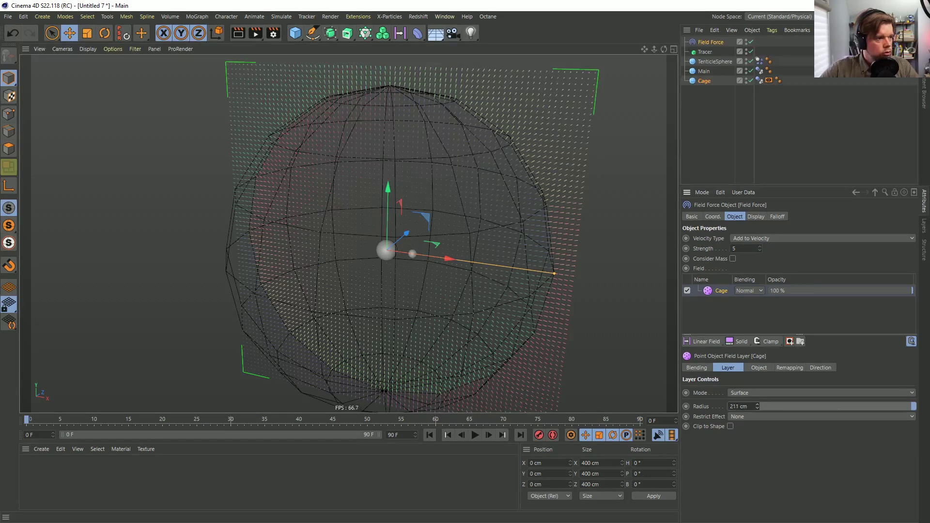
Play the simulation and turn off Invert Direction for the Cage field layer
click(475, 435)
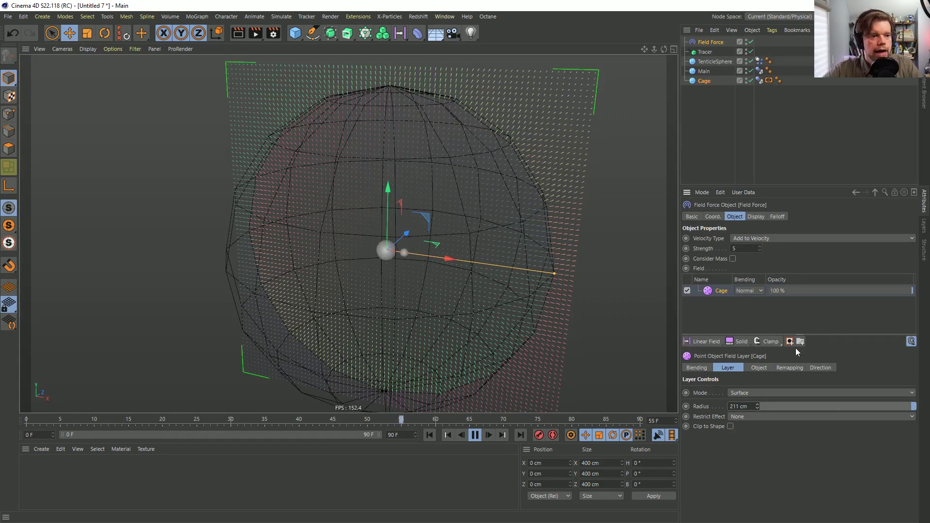
click(819, 368)
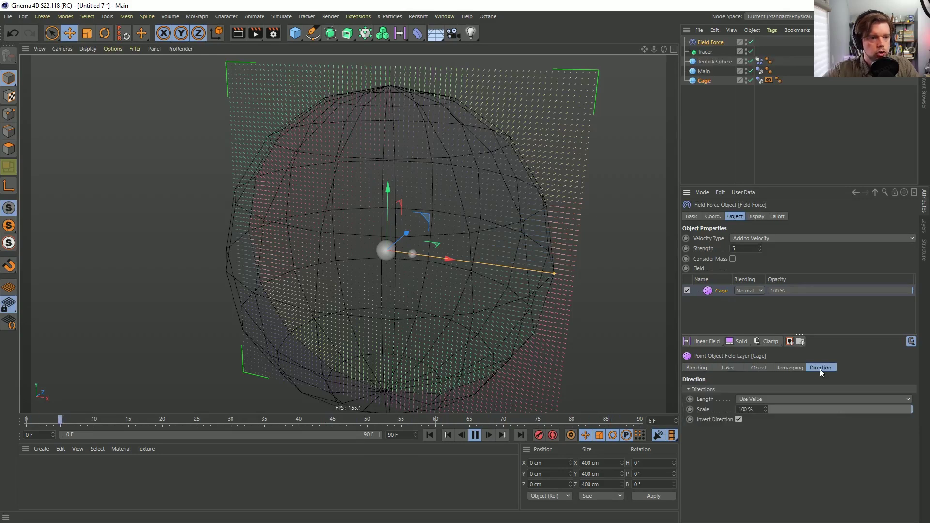
click(738, 419)
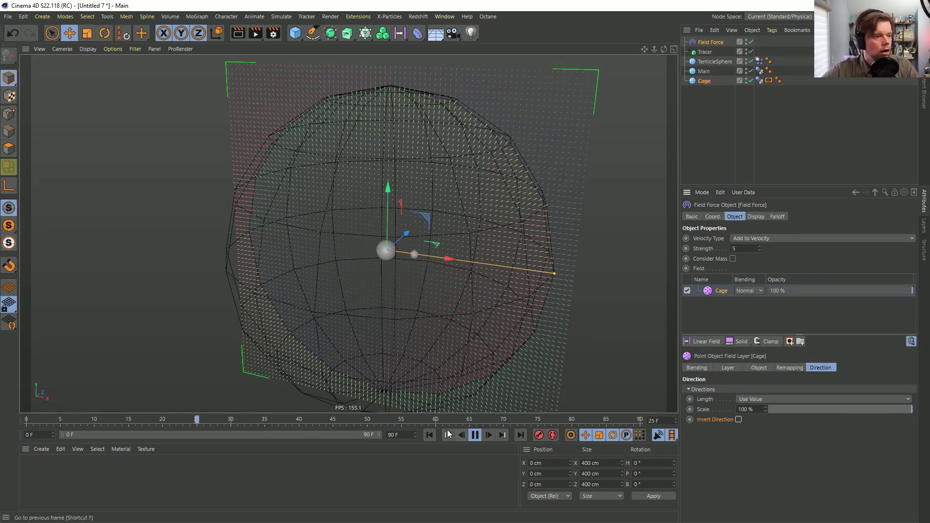
Set the project's end frame to 999 and extend the preview range to frame 999
double_click(394, 435)
text(999)
key(Return)
drag(90, 435, 380, 435)
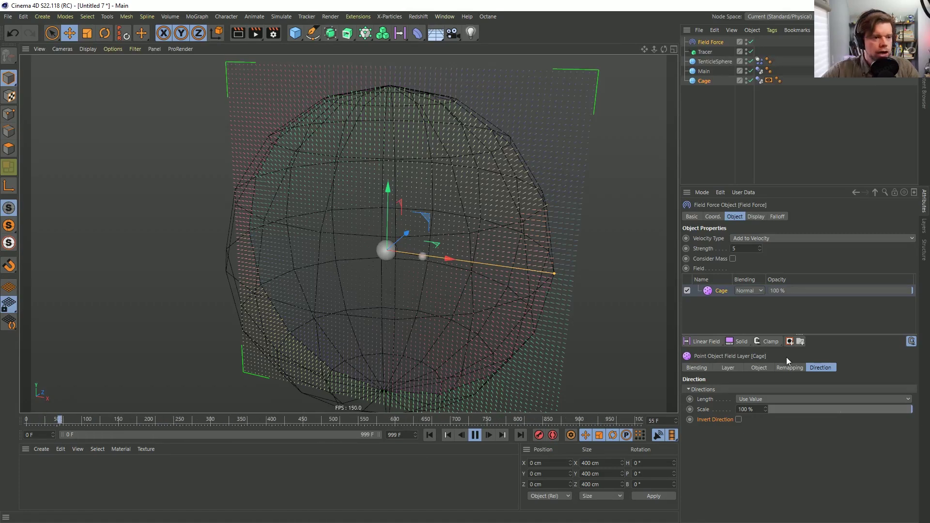
Reduce the Cage field layer's radius to 69 cm
click(756, 367)
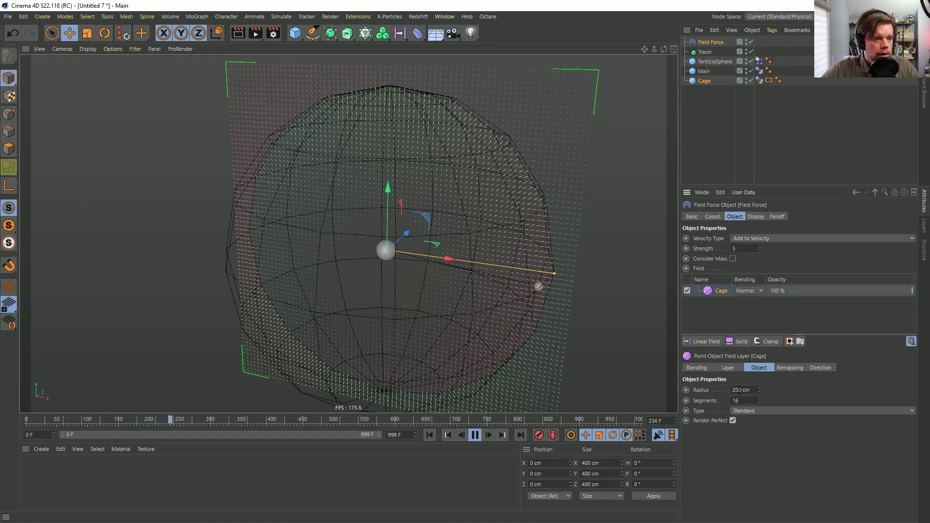
click(727, 367)
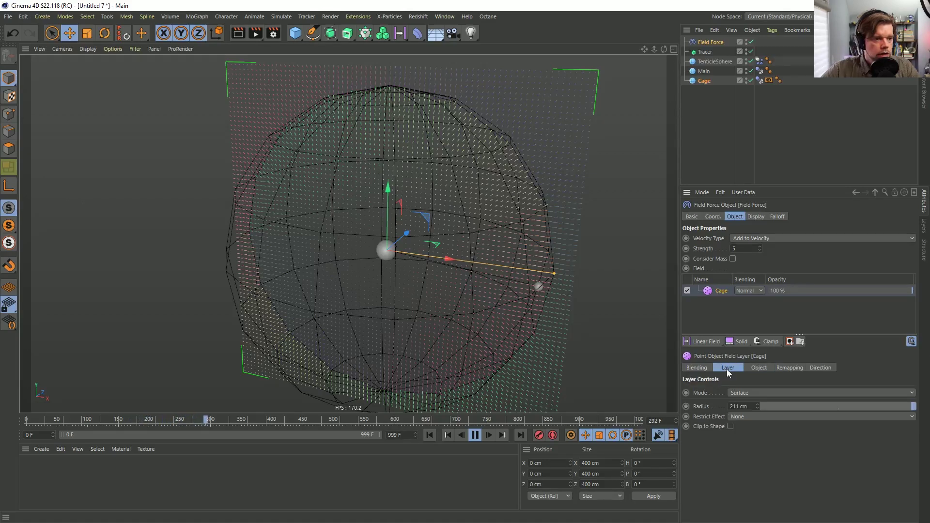
mouse_move(871, 407)
mouse_down()
mouse_move(880, 407)
mouse_move(849, 409)
mouse_move(896, 412)
mouse_move(873, 420)
mouse_up()
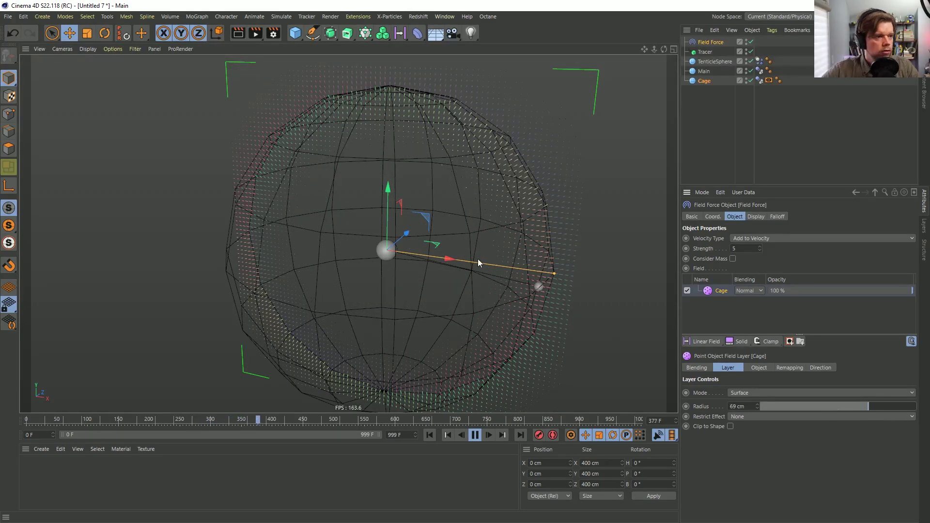
Set the Field Force strength to 40 and restart the simulation from the first frame to check the force from several angles
drag(736, 249, 678, 245)
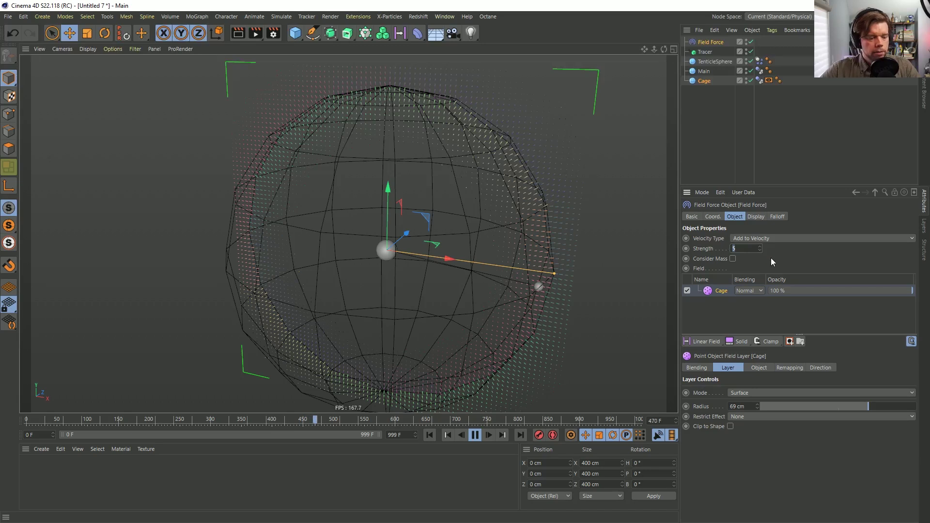
text(40)
key(Return)
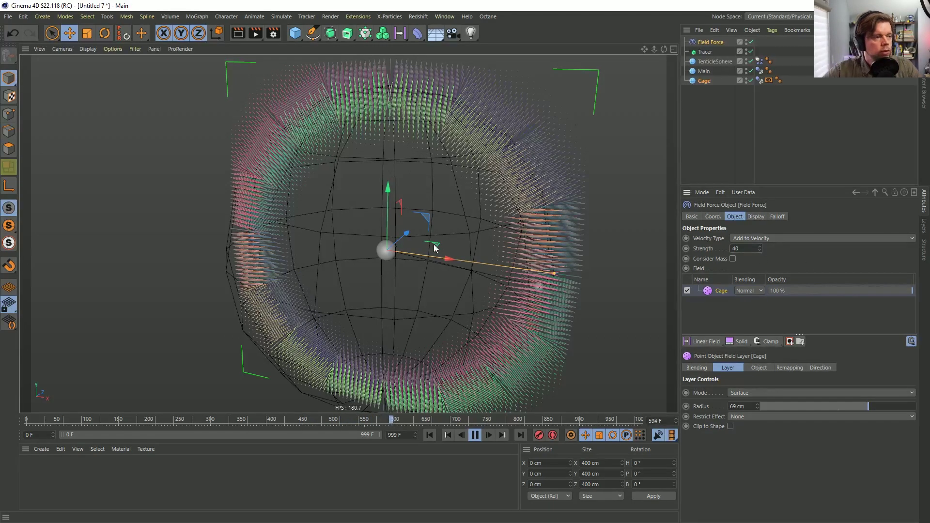
click(430, 435)
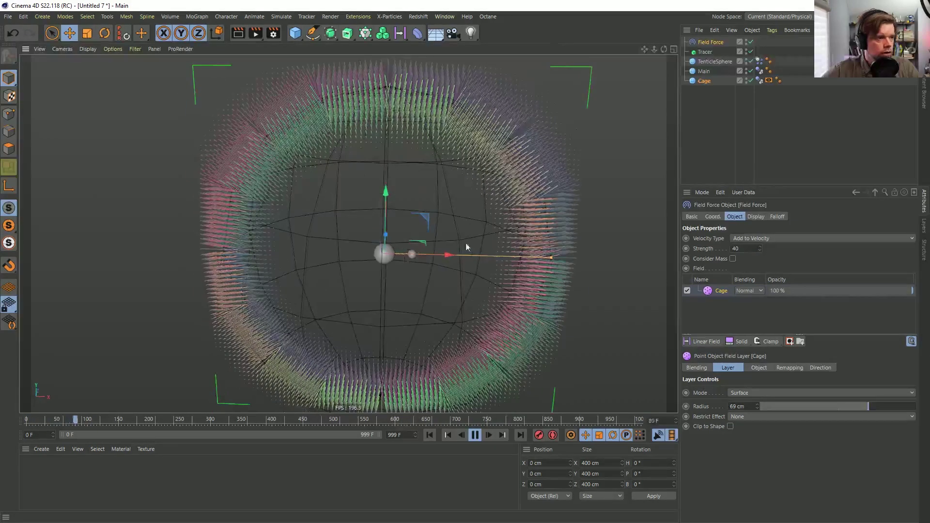
alt+drag(491, 113, 354, 136)
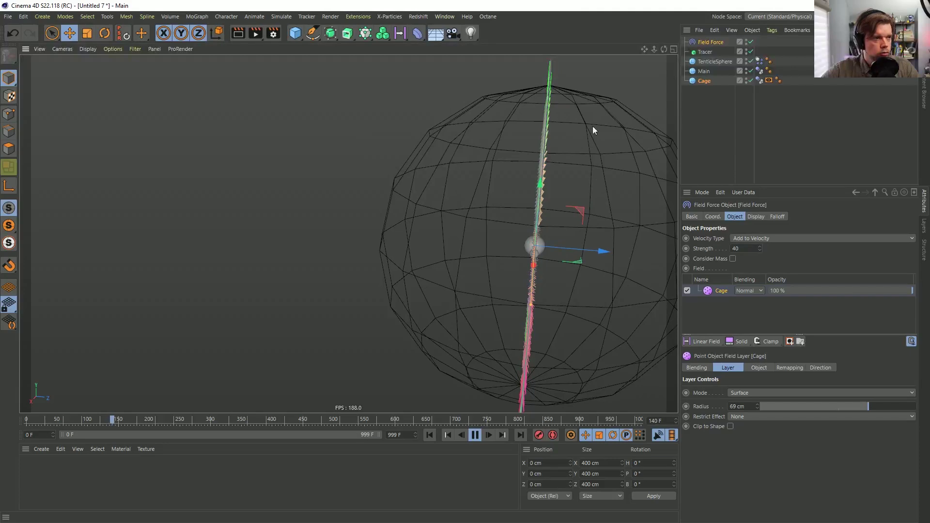
alt+drag(512, 344, 486, 249)
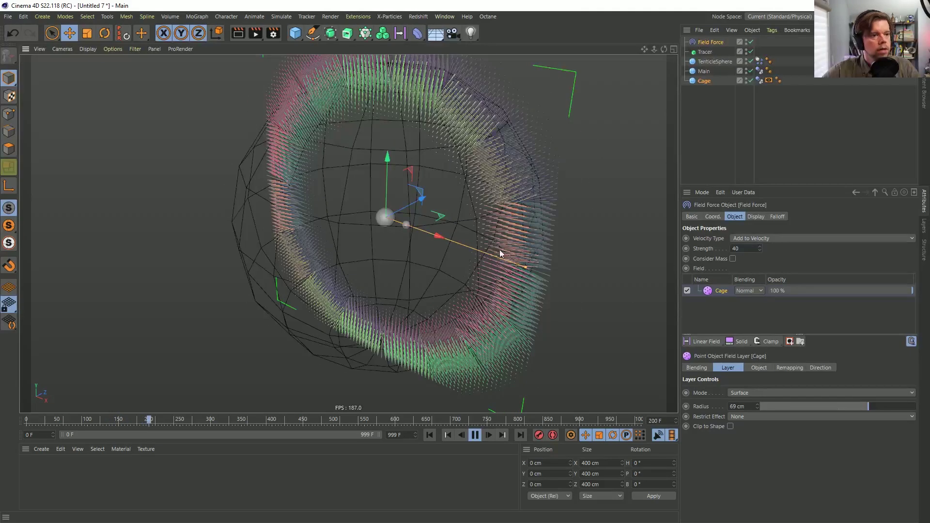
Add a Random Field to the Field Force with Add blending and 24.7% opacity
click(722, 341)
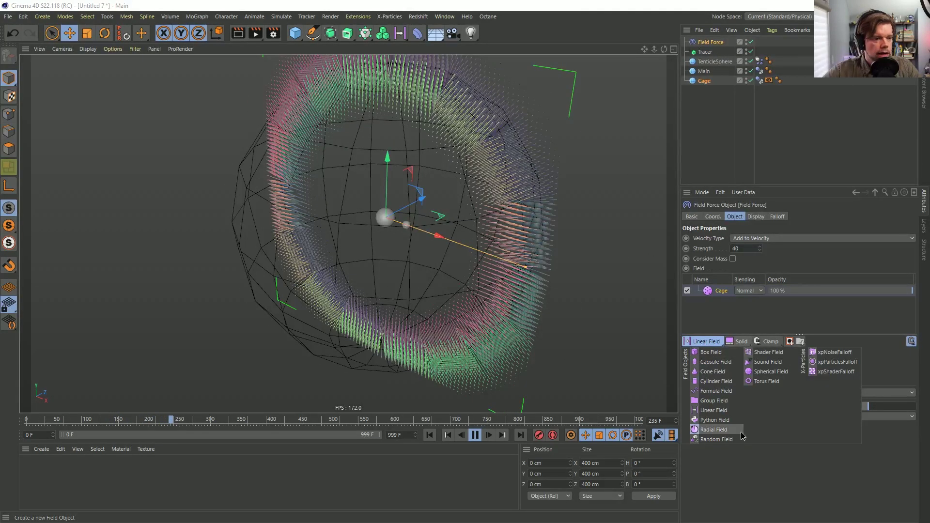
click(716, 439)
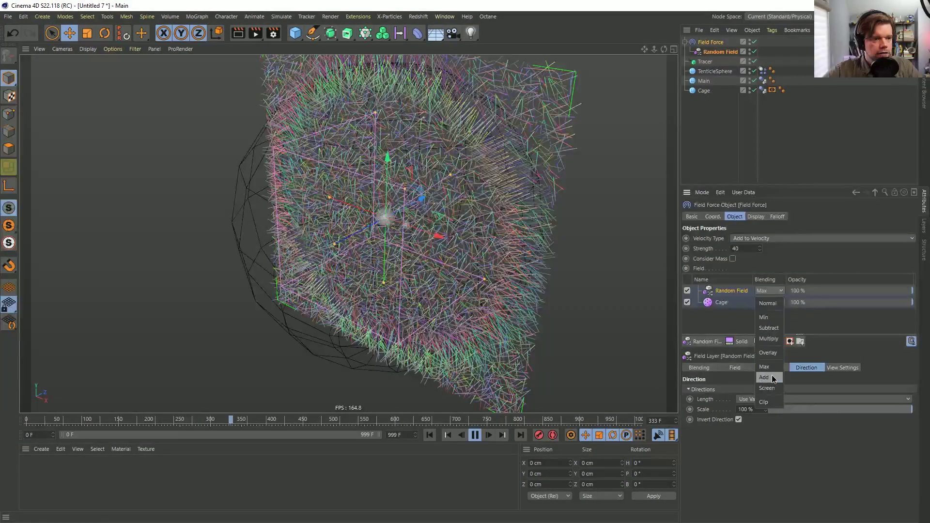
alt+drag(403, 195, 440, 193)
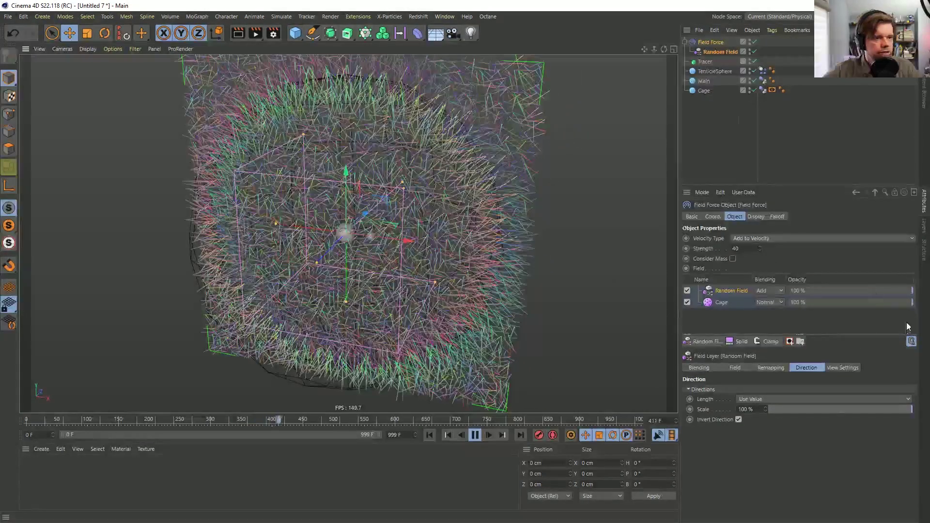
click(818, 290)
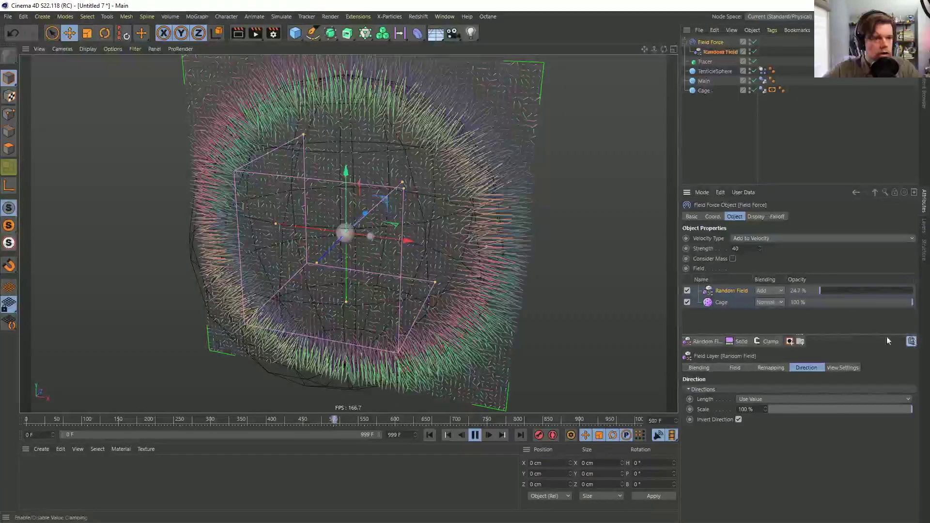
Set the Random Field's noise scale to 1000% and its animation speed to 55%
click(732, 367)
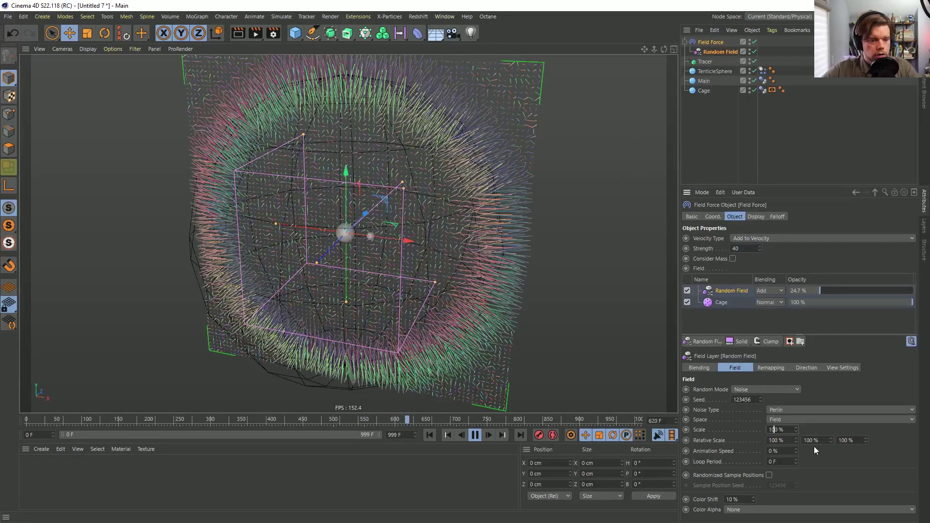
text(0)
key(Return)
drag(785, 450, 770, 456)
text(55)
key(Return)
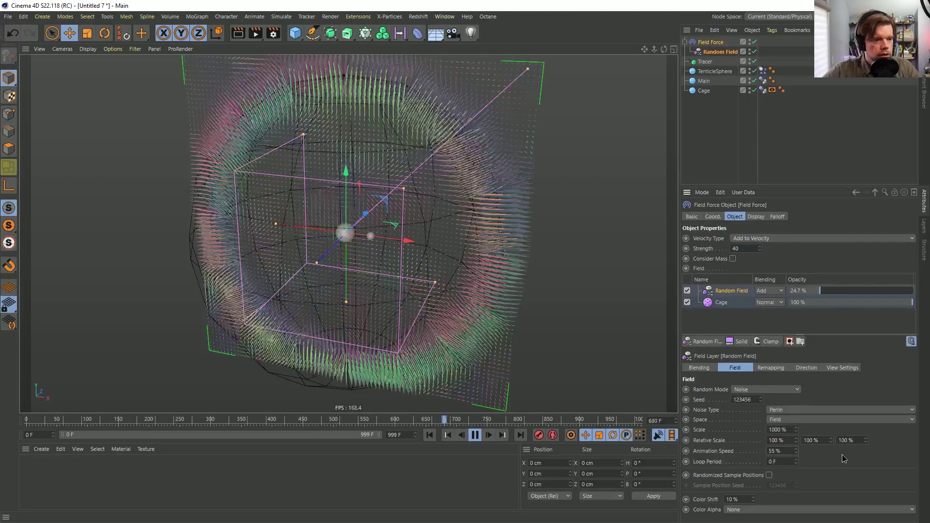
Replay the simulation from the first frame to examine how the small sphere moves, and pause it partway
click(431, 435)
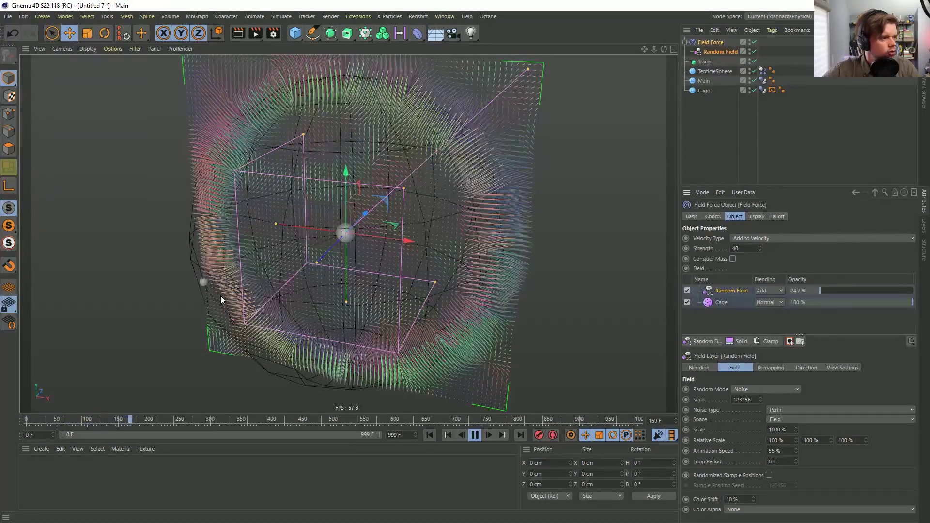
click(474, 434)
click(429, 434)
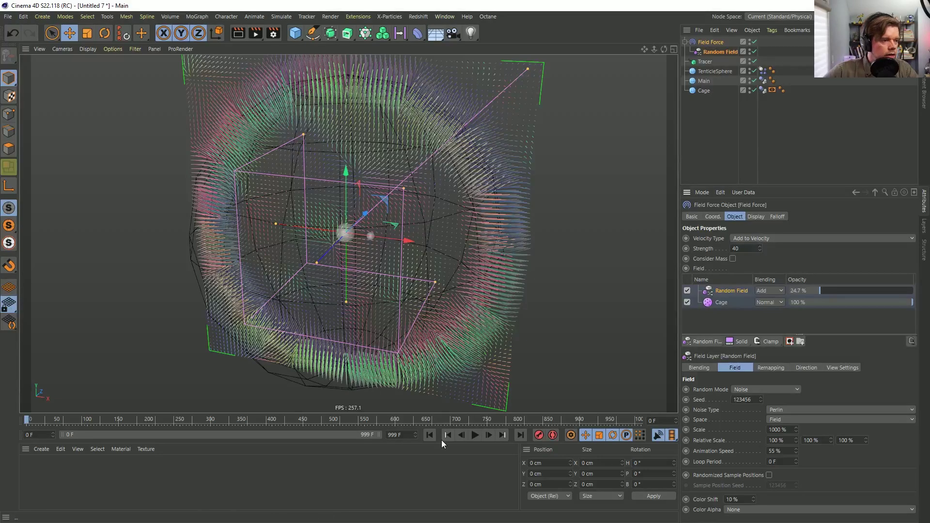
click(474, 435)
key(F8)
scroll(356, 241, up, 6)
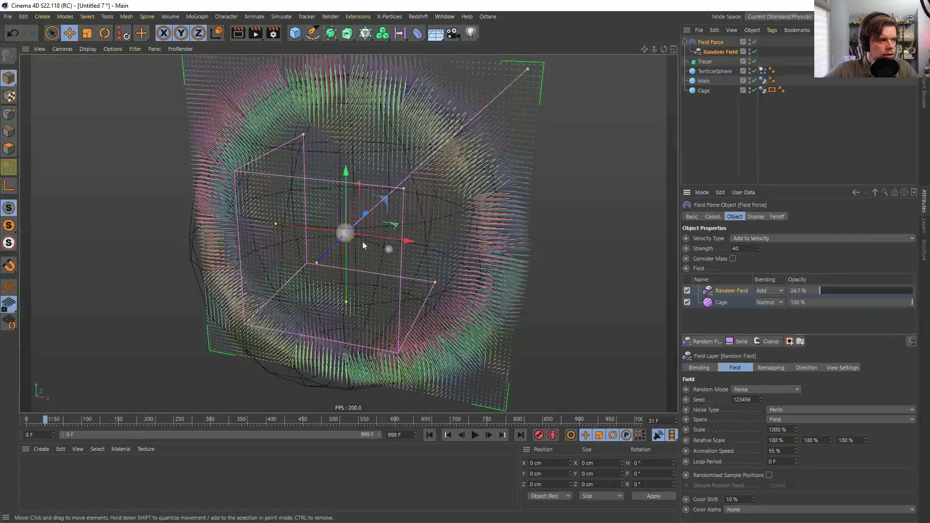
Return to the first frame, move the Tracer and TenticleSphere above the Field Force, and group them in a null
scroll(421, 249, down, 4)
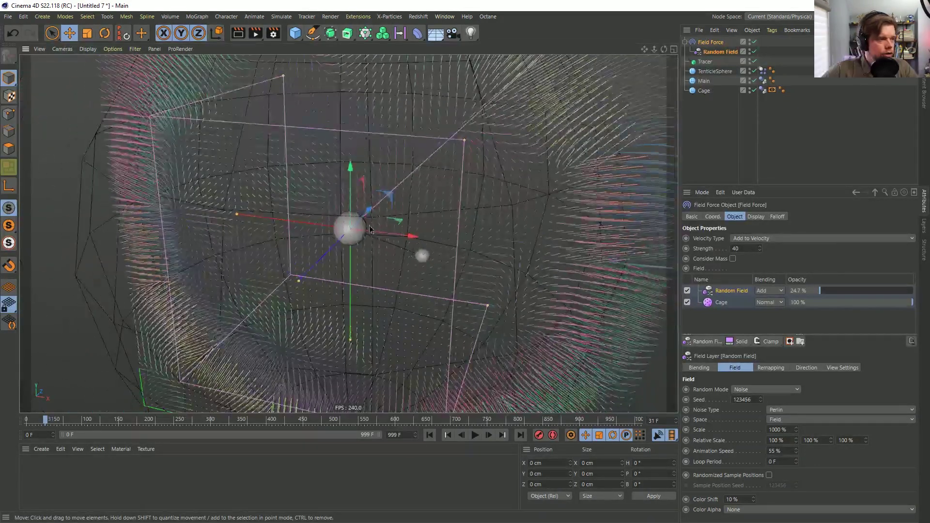
click(433, 434)
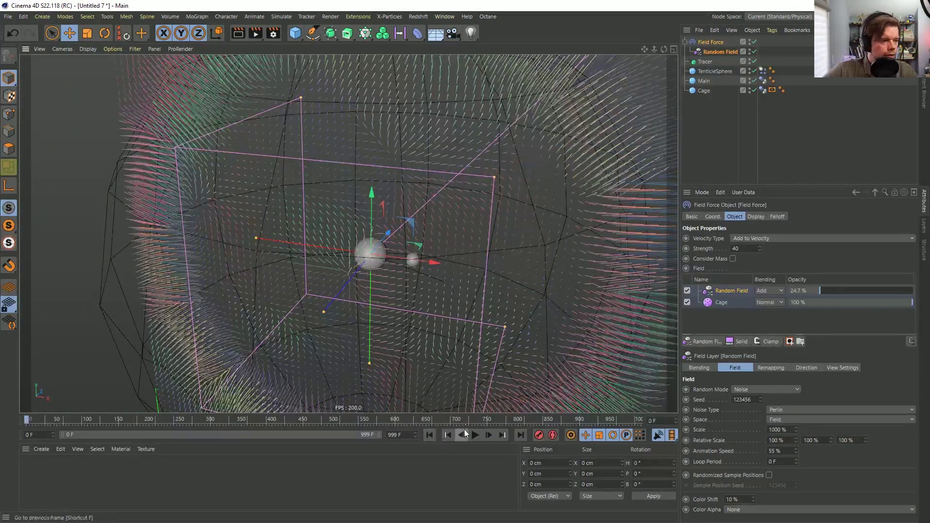
click(705, 53)
click(703, 62)
shift+click(705, 70)
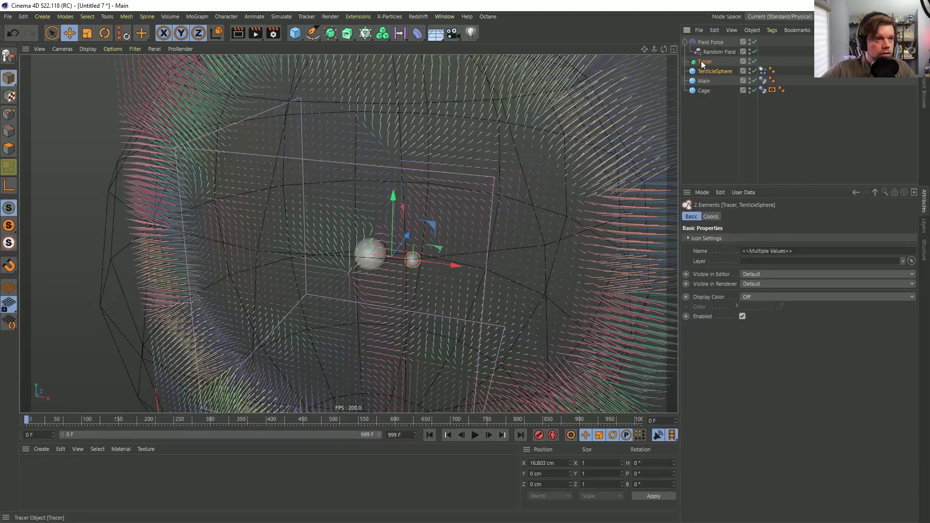
drag(708, 42, 707, 36)
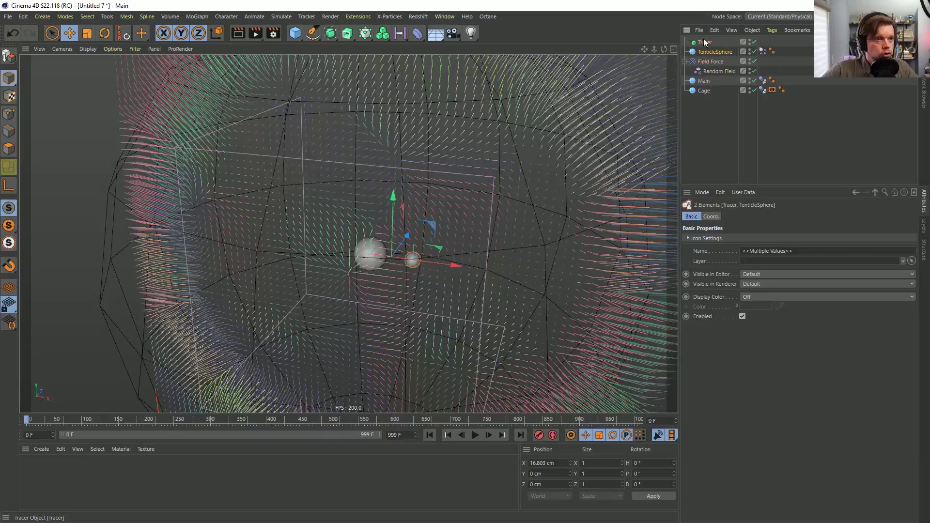
key(alt+g)
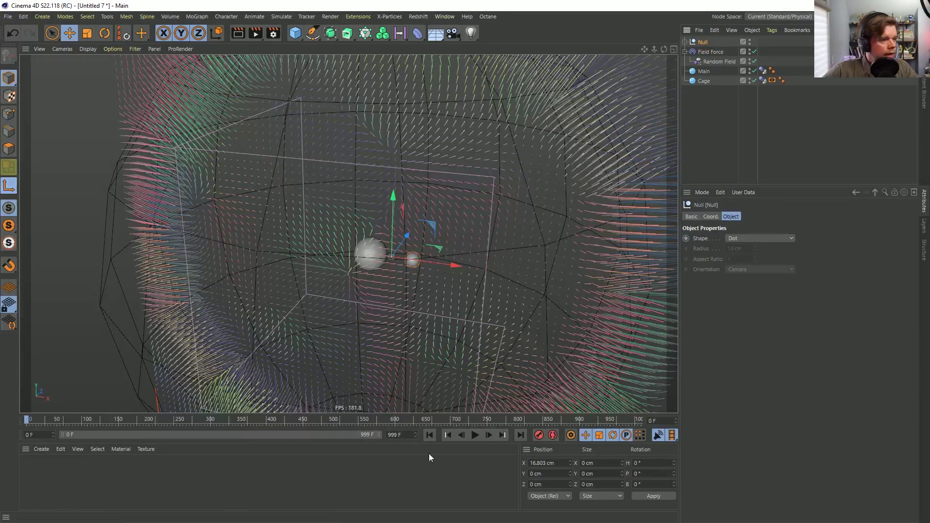
Move only the null's axis to X 0 cm at the centre of the main sphere and rename the null as Arm
double_click(557, 464)
text(0)
key(Return)
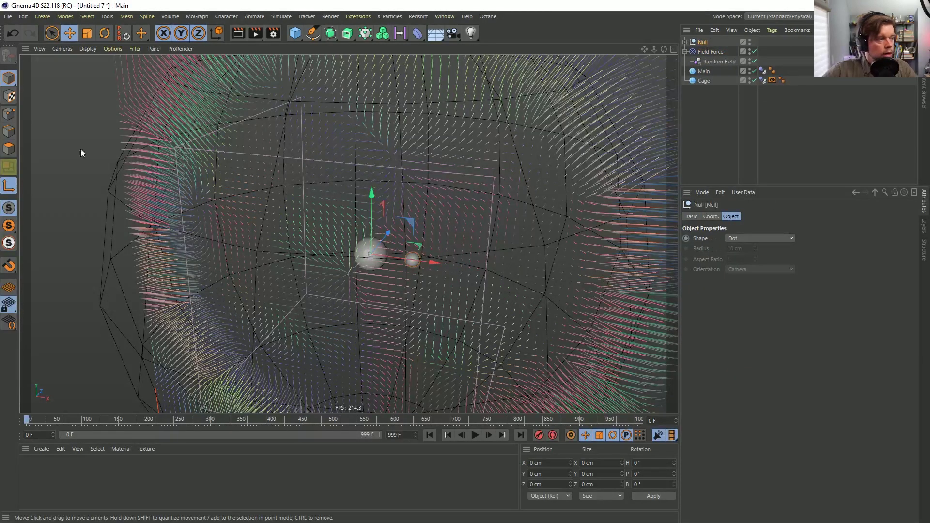
click(10, 186)
alt+drag(378, 203, 373, 225)
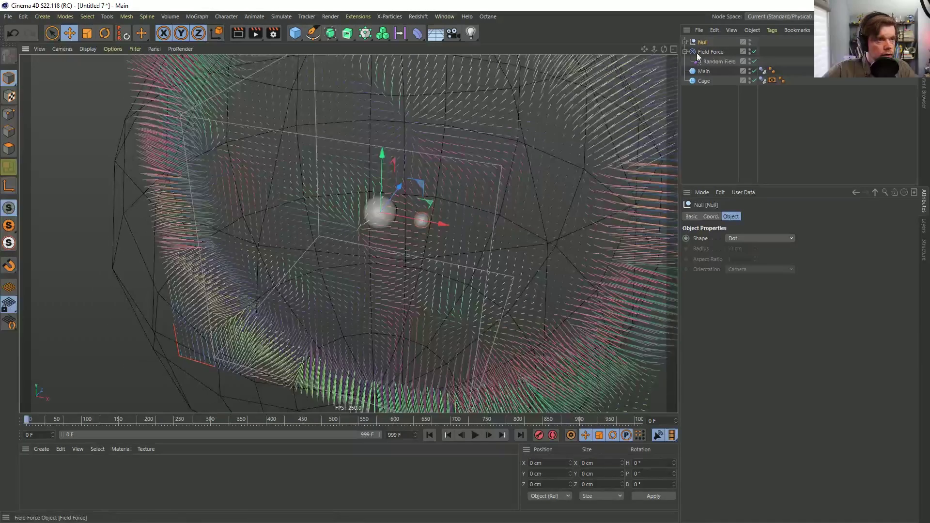
double_click(706, 42)
text(Arm)
key(Return)
Duplicate the Arm null and rotate the copy's heading to about -76° around the main sphere
key(ctrl+c)
key(ctrl+v)
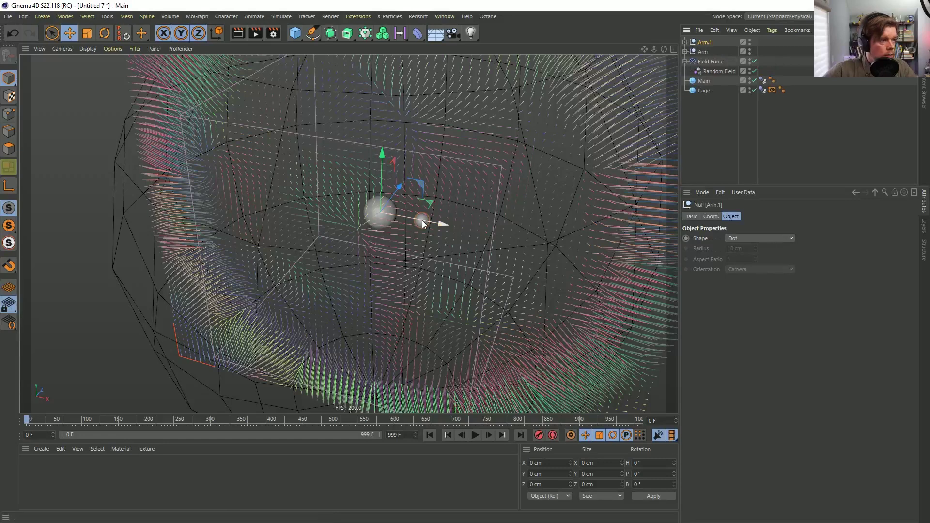
key(r)
drag(389, 230, 300, 237)
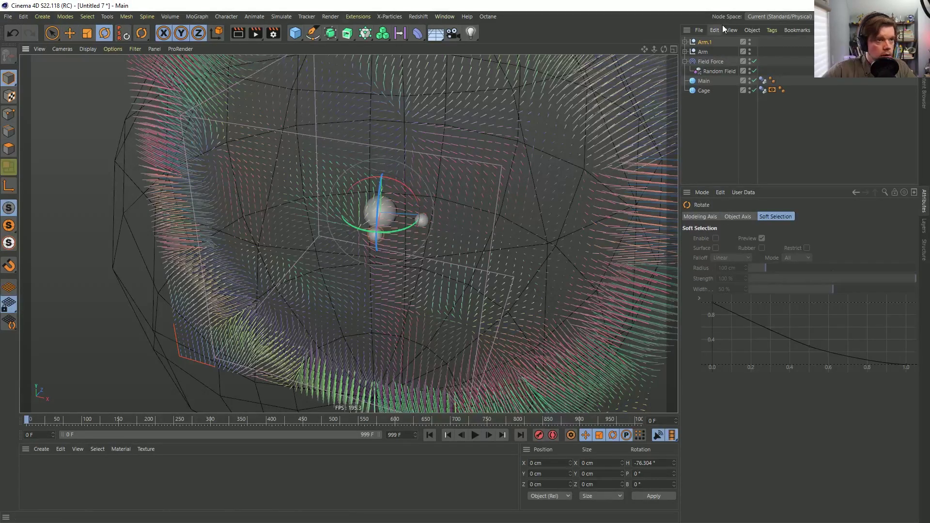
Duplicate both arms together and rotate the copies about 196° in heading to the opposite side of the main sphere
ctrl+click(703, 51)
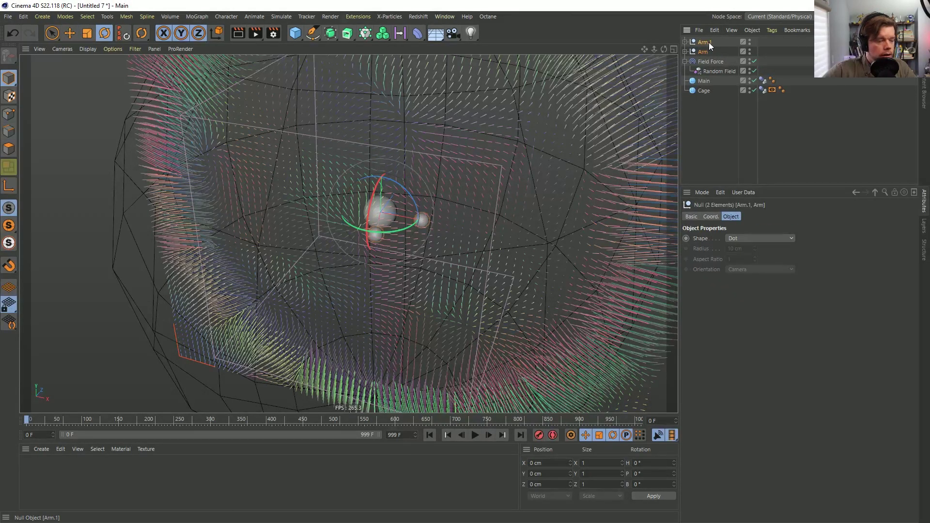
key(ctrl+c)
key(ctrl+v)
drag(393, 230, 322, 162)
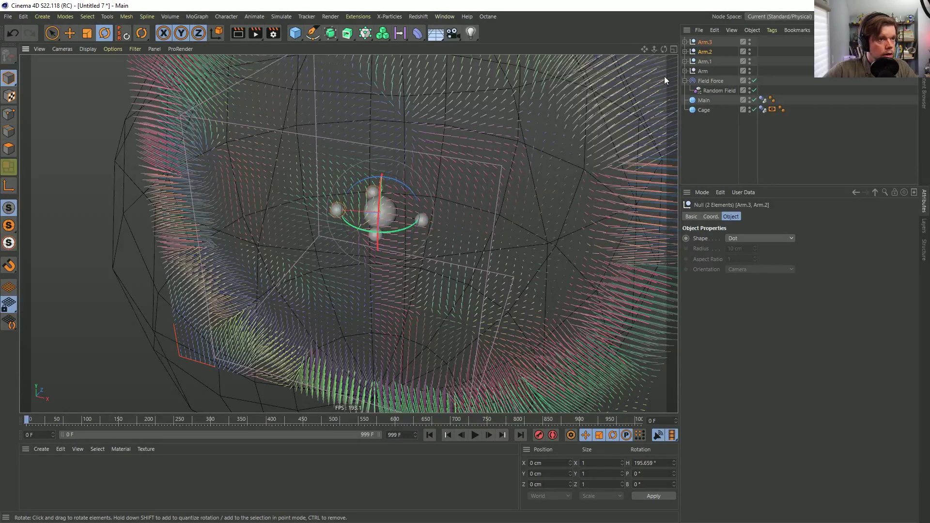
Duplicate the opposite pair Arm and Arm.2 and rotate the copies about 99° in bank, above and below the main sphere
click(423, 220)
shift+click(335, 211)
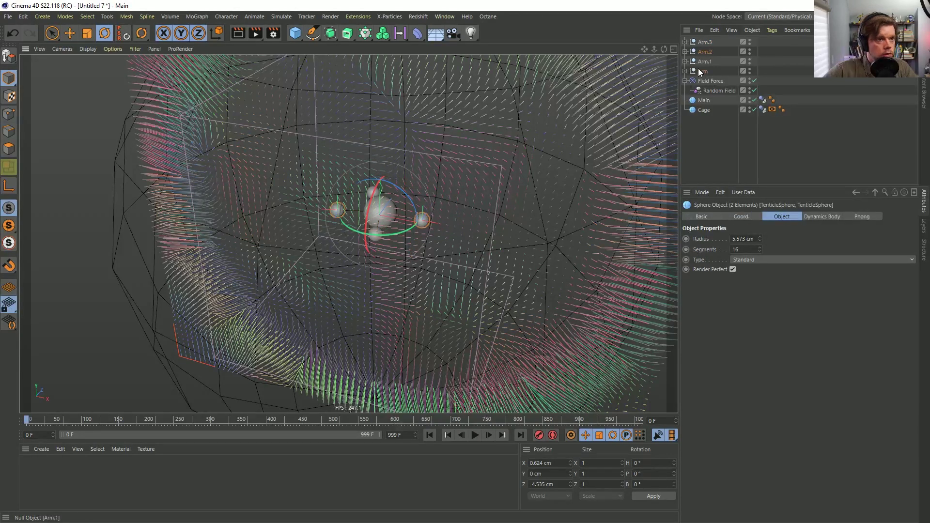
click(704, 52)
ctrl+drag(705, 51, 705, 52)
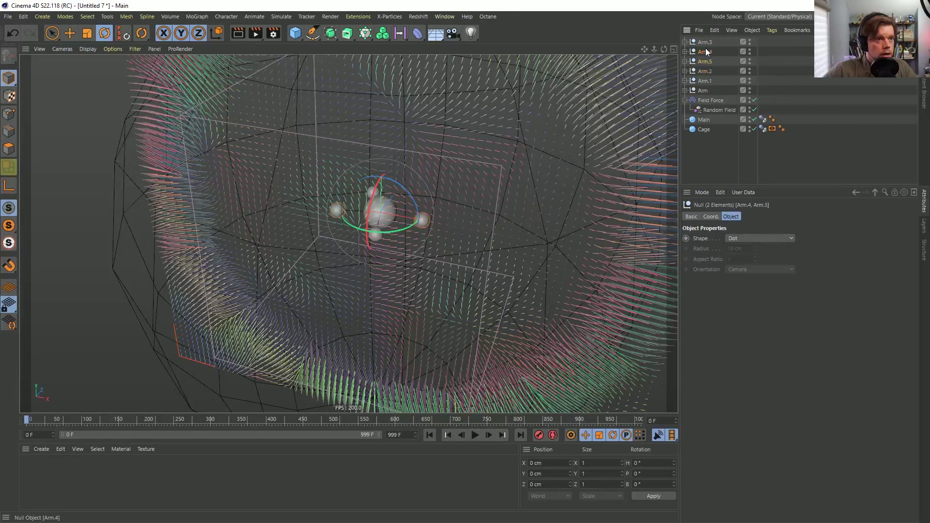
drag(403, 183, 462, 324)
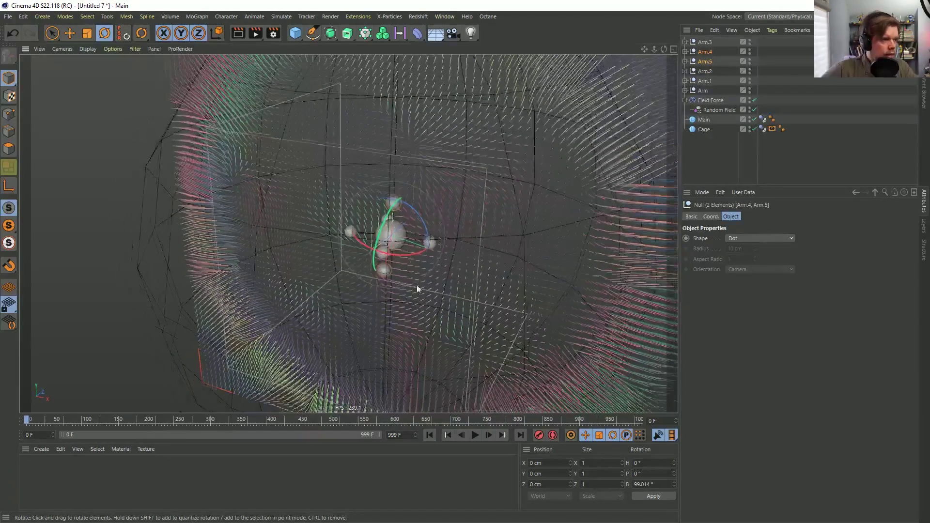
Play the simulation in stretches, pausing to examine from different angles how the six arm spheres move inside the cage
click(475, 435)
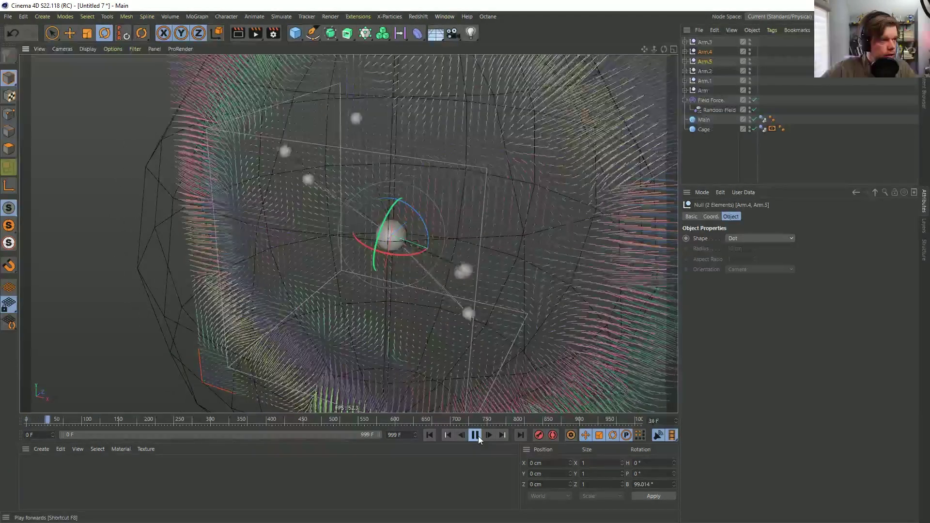
click(478, 436)
alt+drag(391, 225, 334, 225)
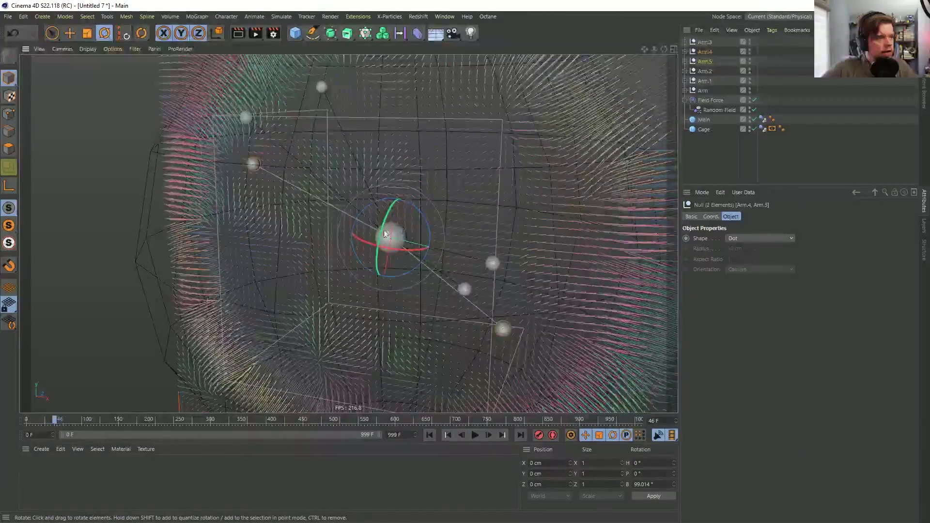
click(475, 435)
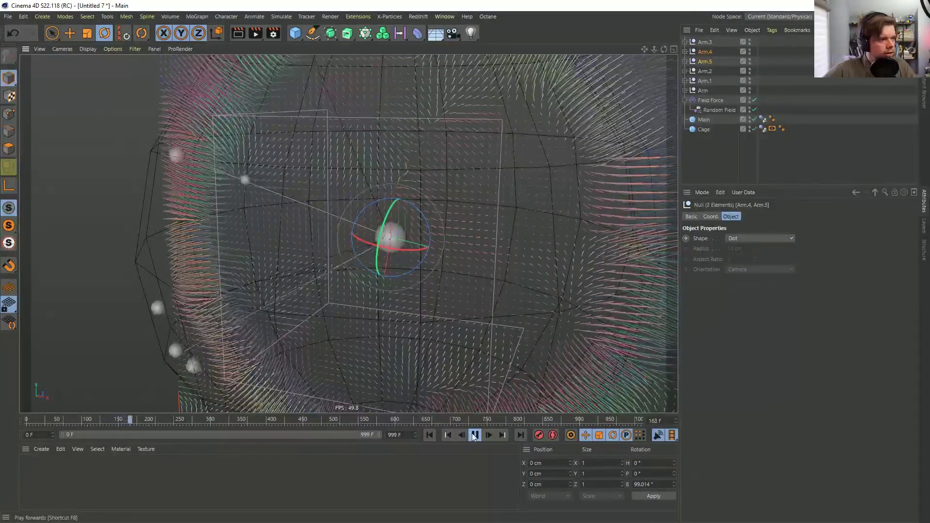
click(473, 437)
alt+drag(348, 234, 202, 200)
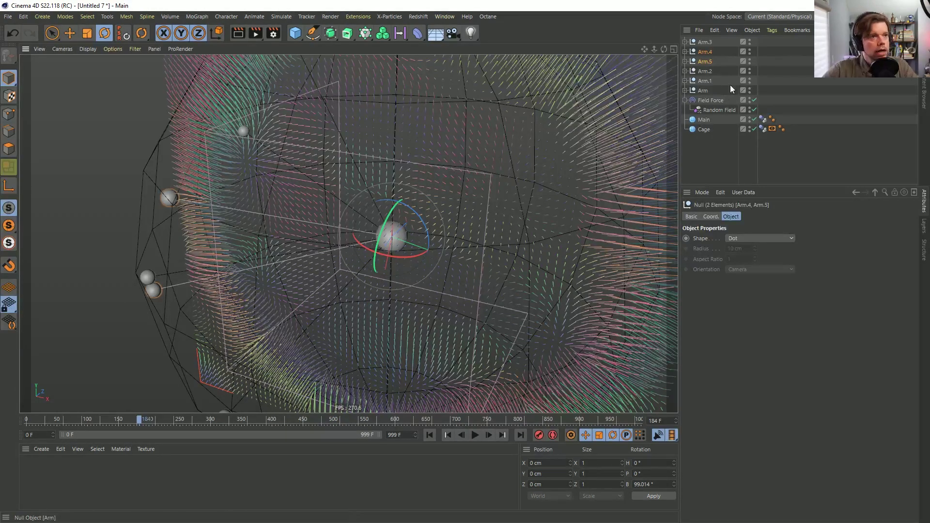
Add a folder above the Random Field in the Field Force's field list and place a copy of the Cage field inside it
click(716, 99)
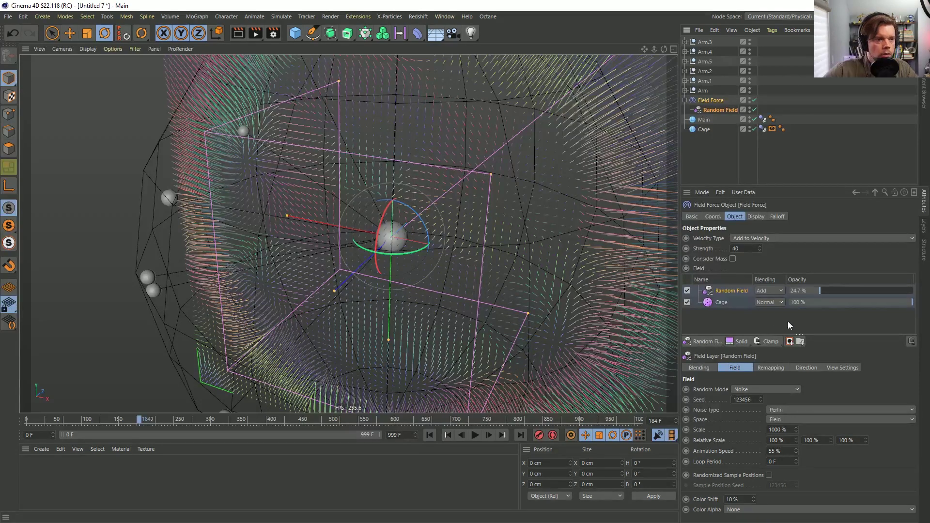
click(800, 341)
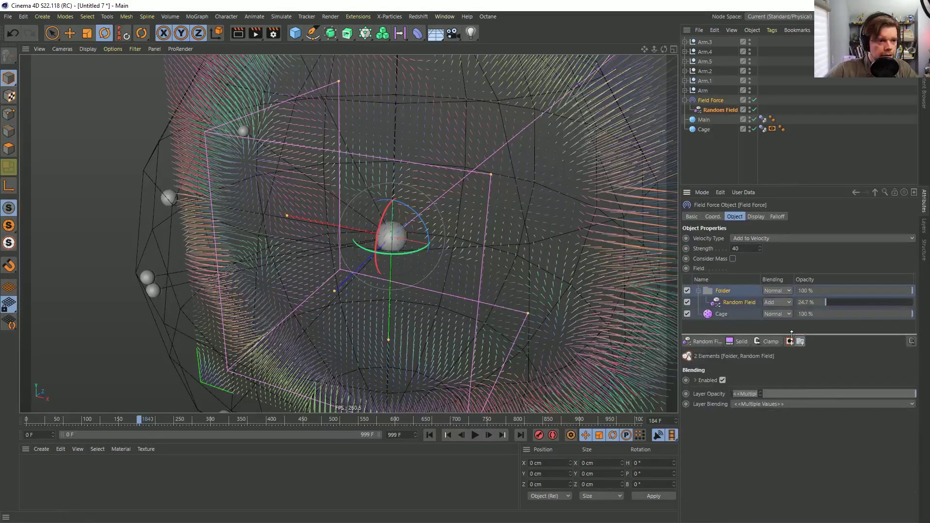
drag(725, 302, 716, 313)
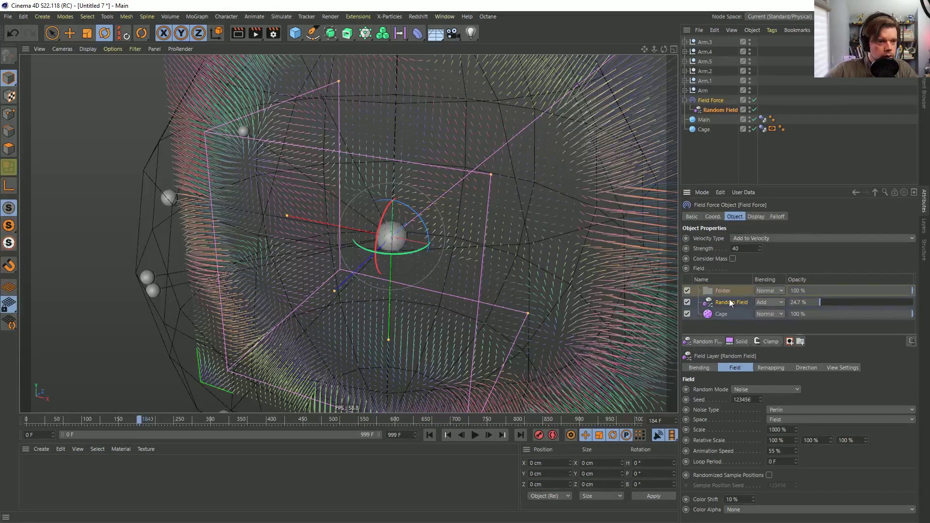
click(721, 291)
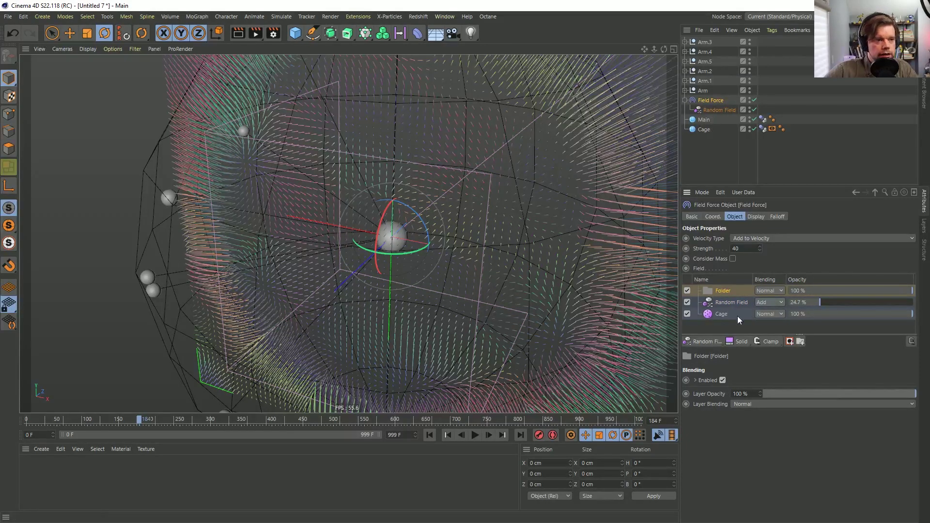
drag(721, 313, 722, 292)
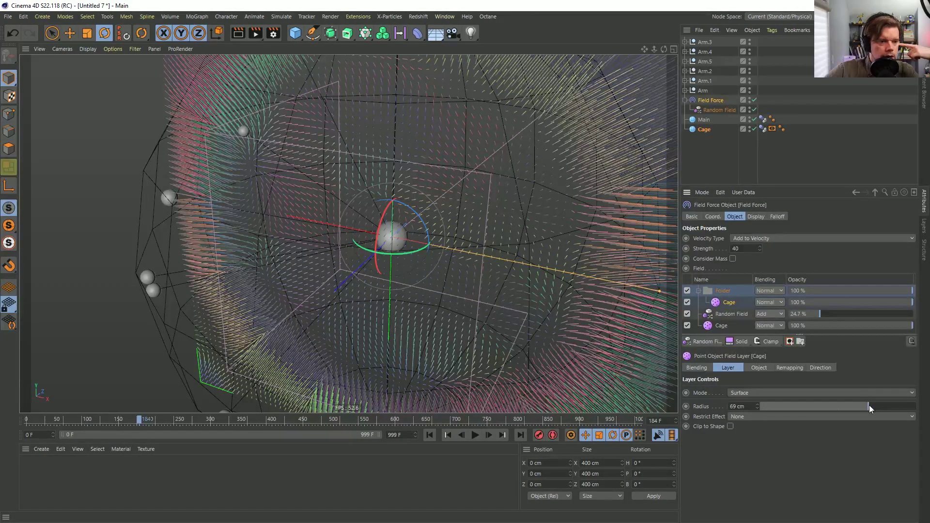
Set the copied Cage field's direction scale to 500% and invert its direction
click(823, 369)
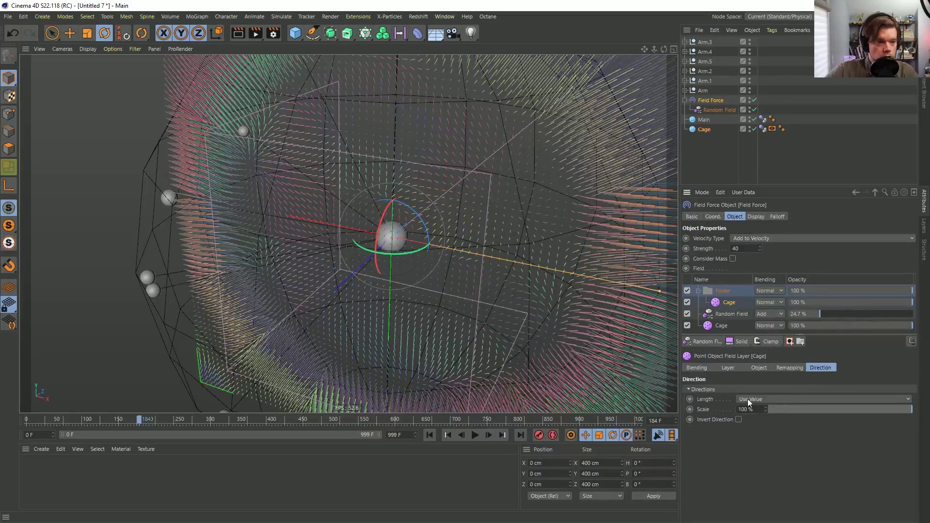
text(500)
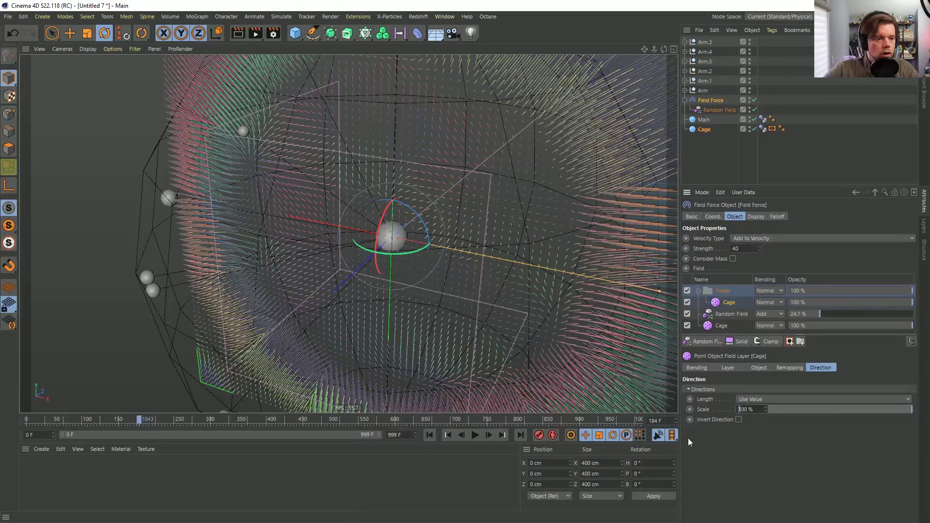
key(Return)
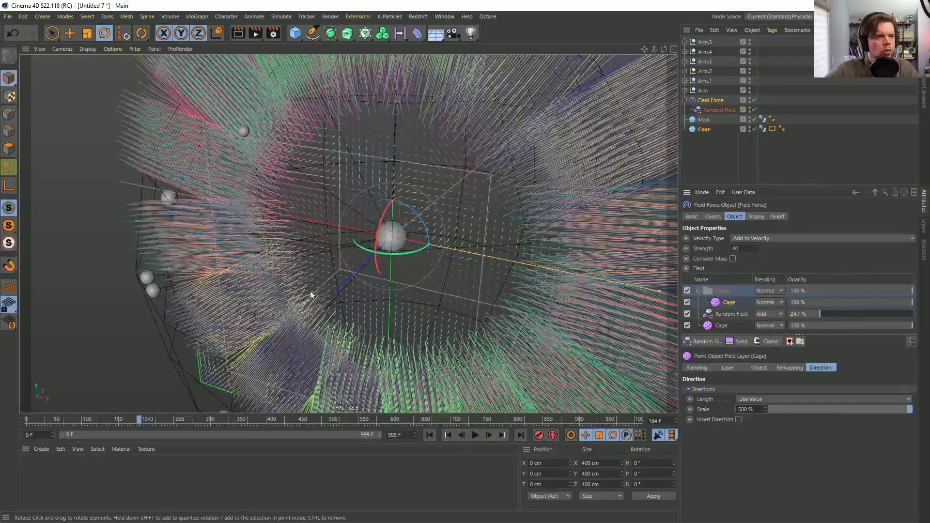
click(738, 419)
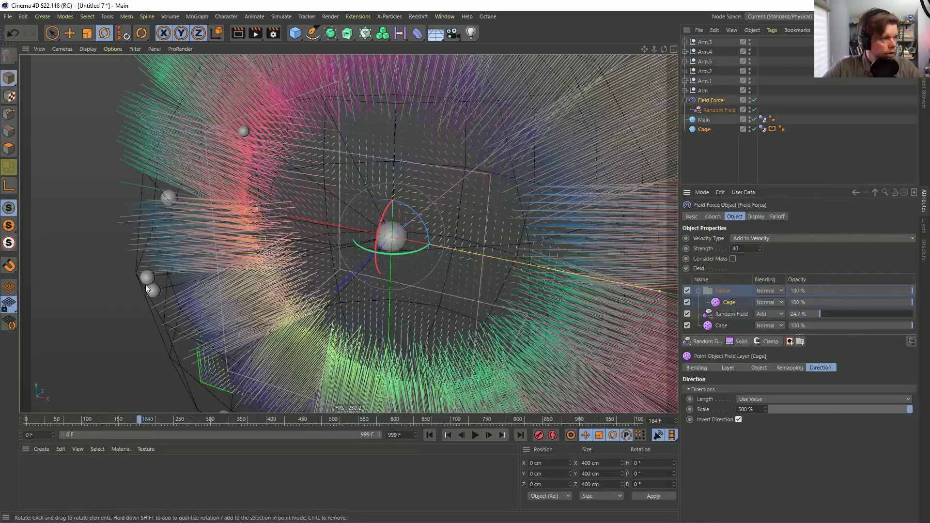
Briefly run the simulation with the inverted Cage field and return to the first frame
click(474, 435)
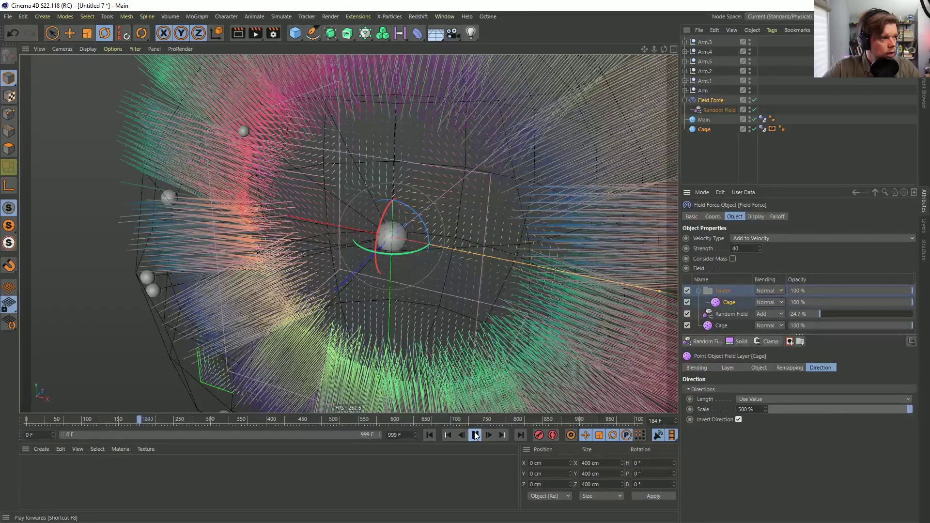
click(475, 435)
click(429, 435)
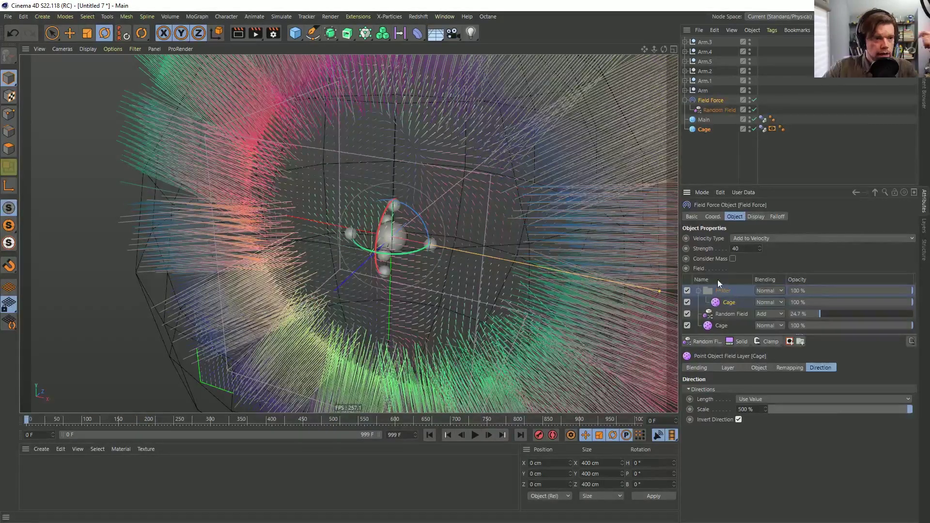
Move the copied Cage field out of the folder to the top of the field list and delete the empty folder
drag(727, 303, 730, 287)
click(725, 303)
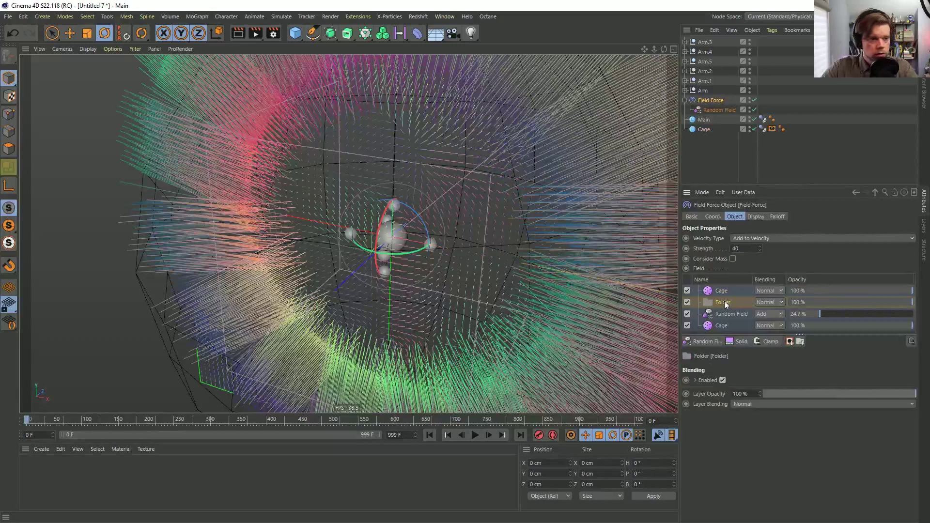
key(Delete)
Rename the inverted Cage field as Cage Push and the original one as Cage Pull, leaving Cage Push selected
click(721, 292)
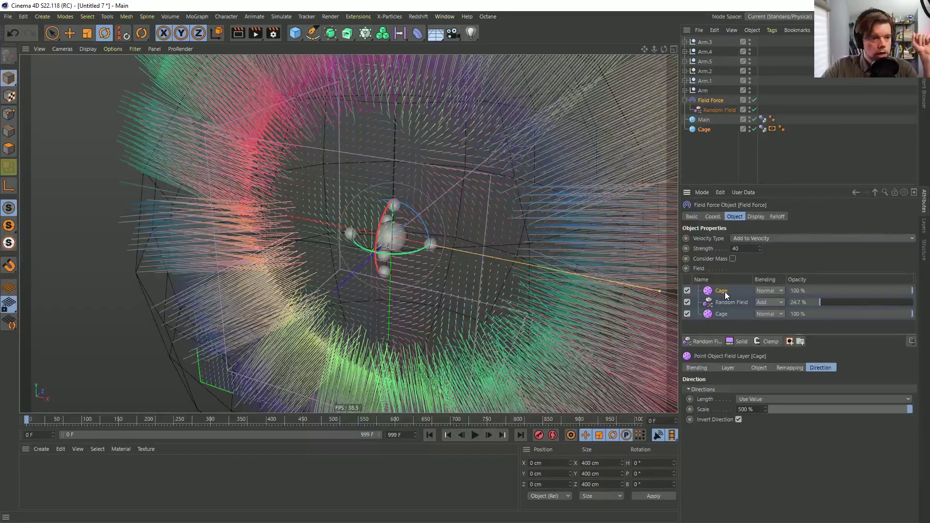
double_click(725, 292)
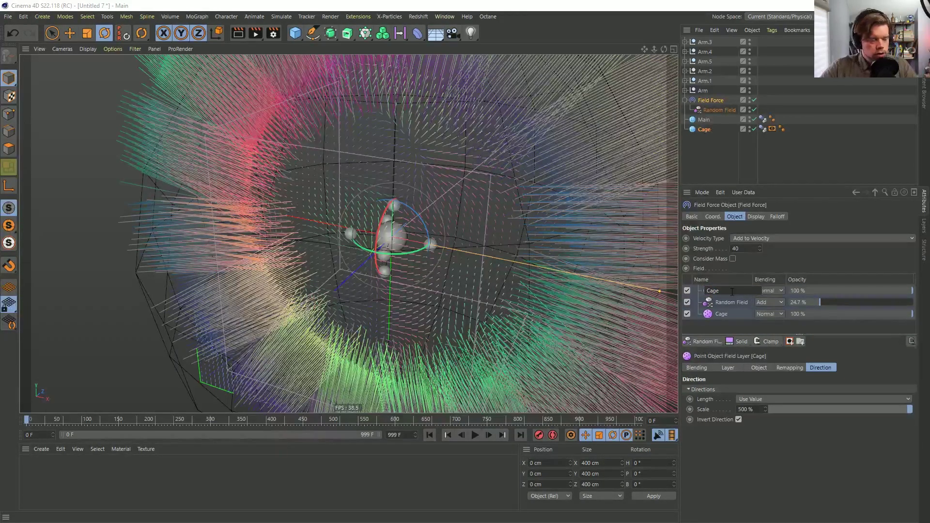
text(Push)
key(Return)
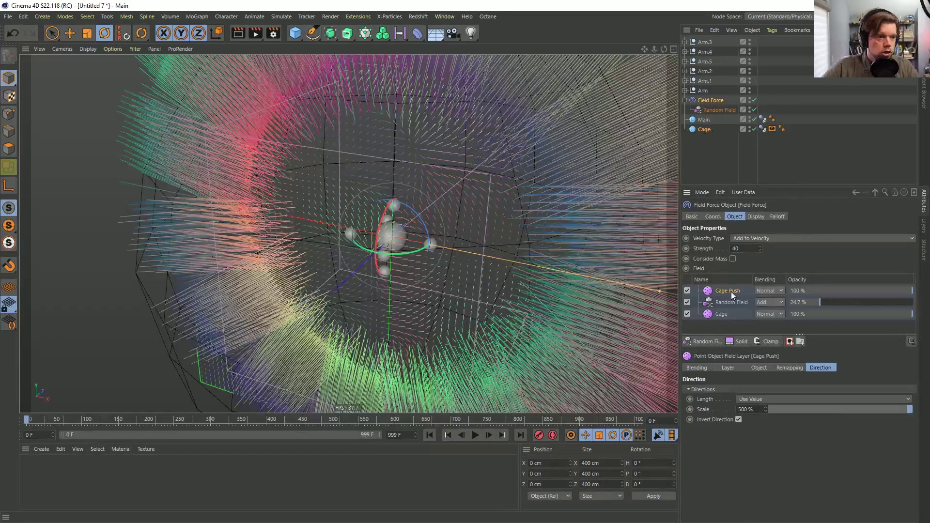
click(722, 314)
double_click(722, 315)
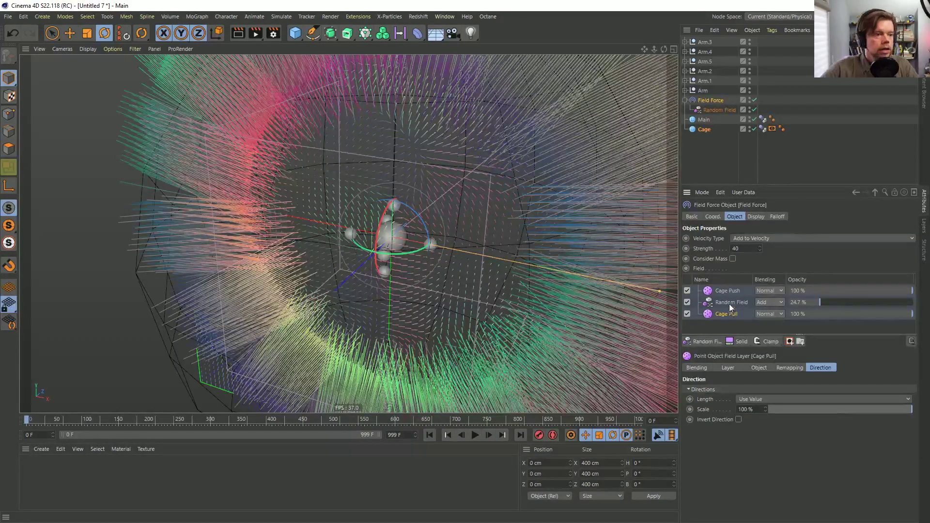
click(733, 292)
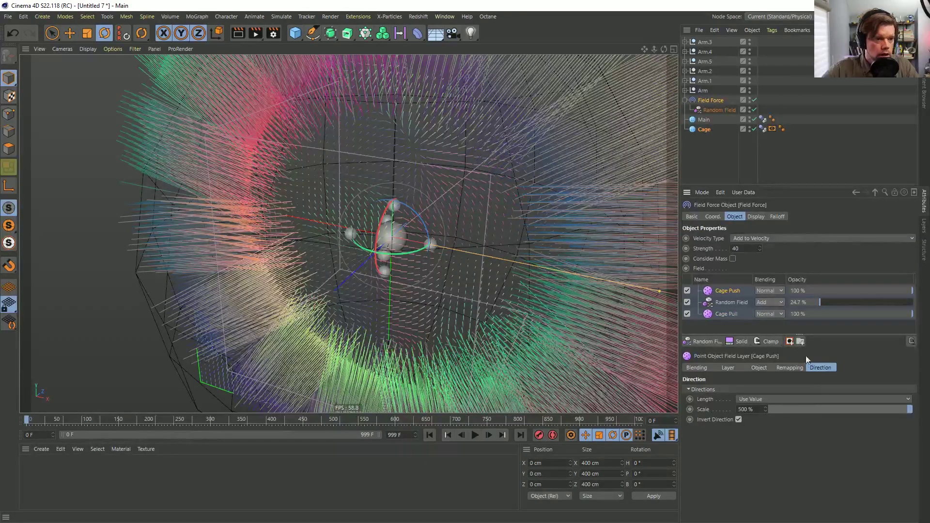
Add a mask to the Cage Push layer and place a new Random Field inside it with Normal blending
click(790, 342)
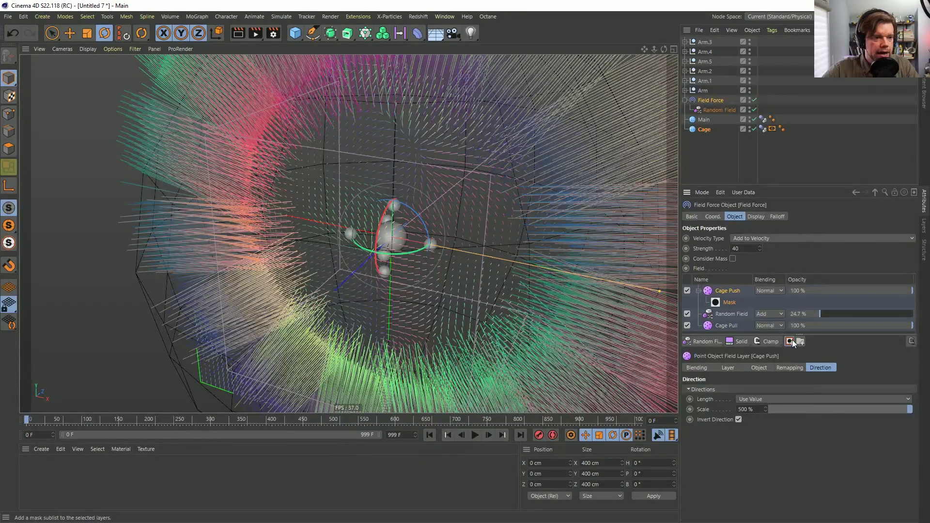
click(728, 306)
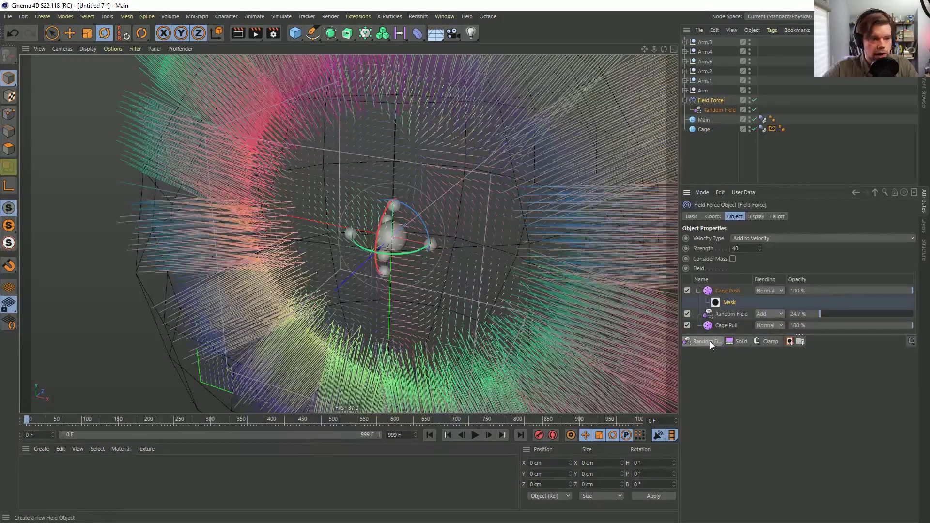
click(710, 341)
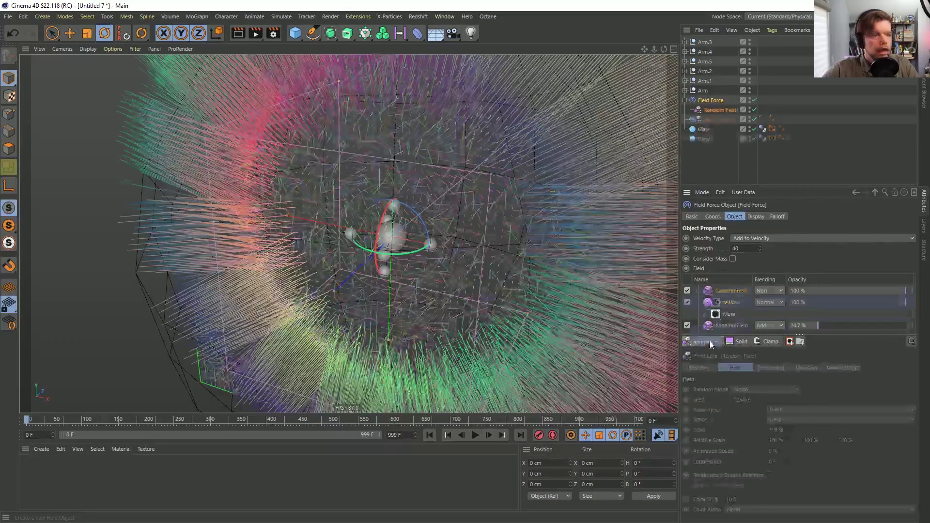
drag(731, 290, 730, 315)
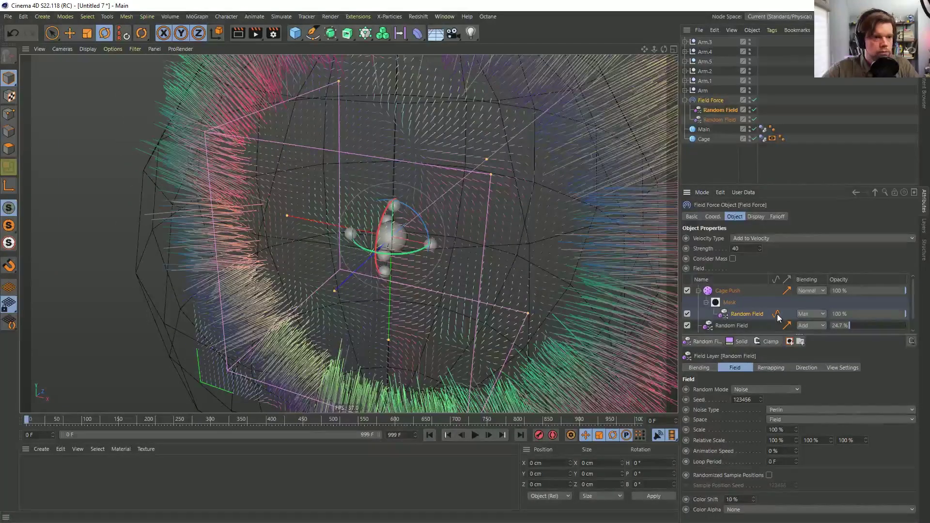
click(808, 325)
click(808, 327)
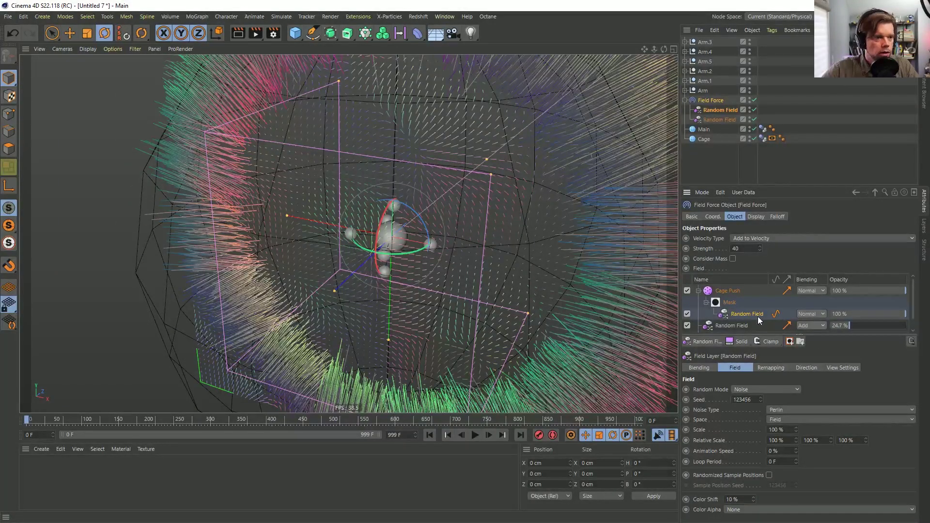
Set the Cage Push layer's blending mode to Add
click(808, 291)
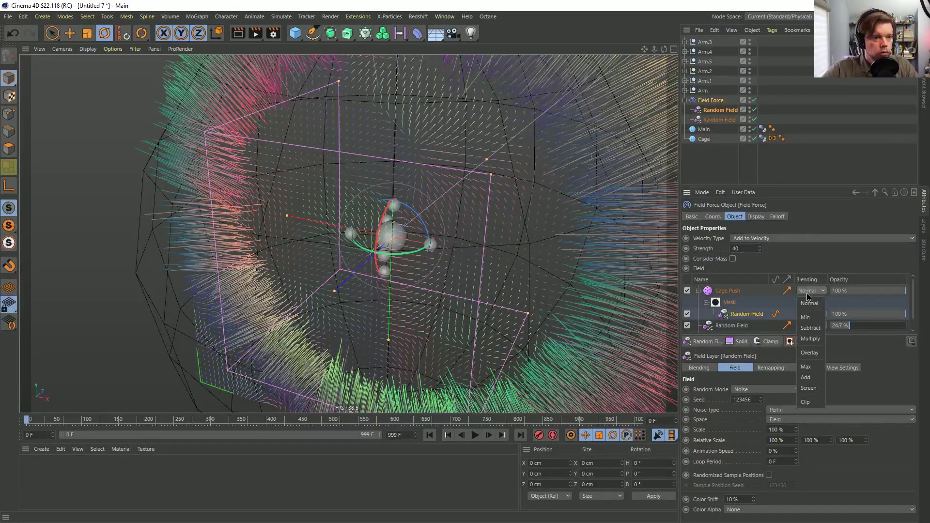
click(805, 378)
scroll(528, 271, down, 2)
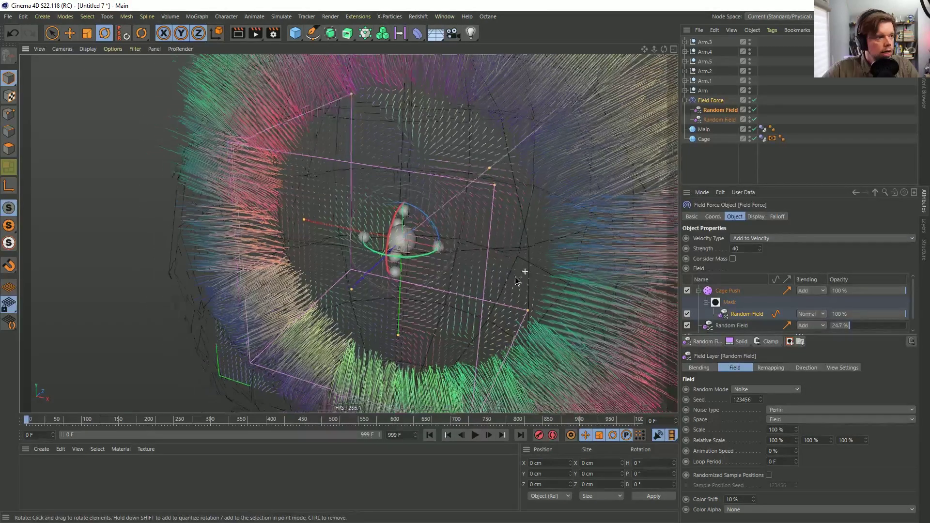
alt+drag(527, 276, 550, 271)
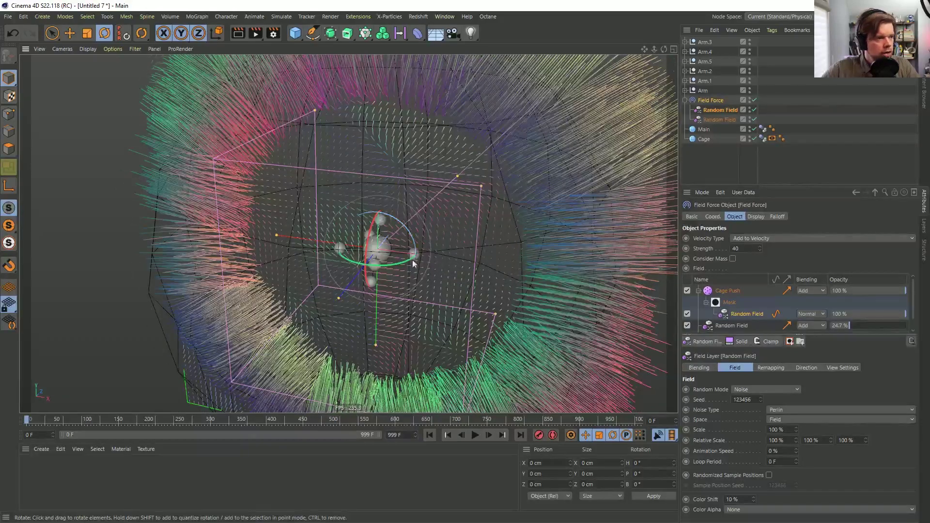
Set the noise scale of the Random Field inside the Cage Push mask to 500%
click(771, 430)
text(500)
key(Return)
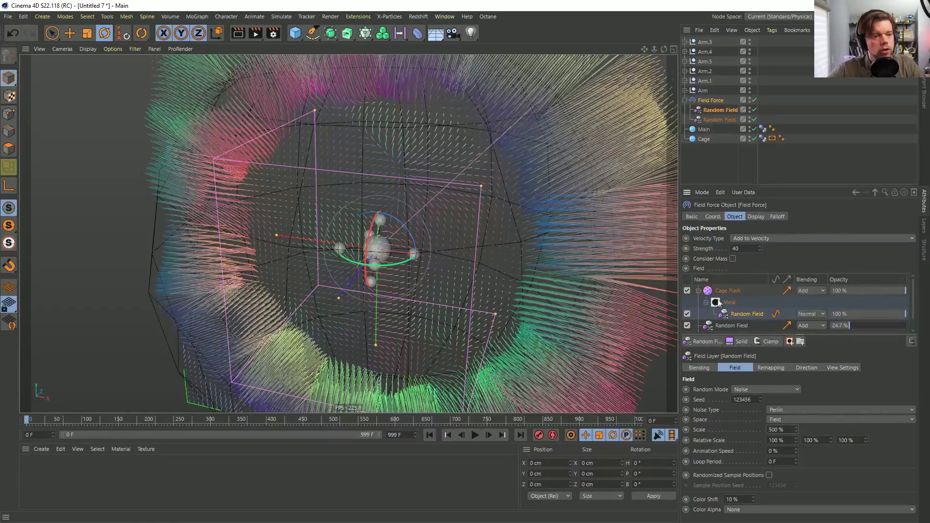
scroll(498, 285, down, 2)
alt+drag(497, 285, 478, 297)
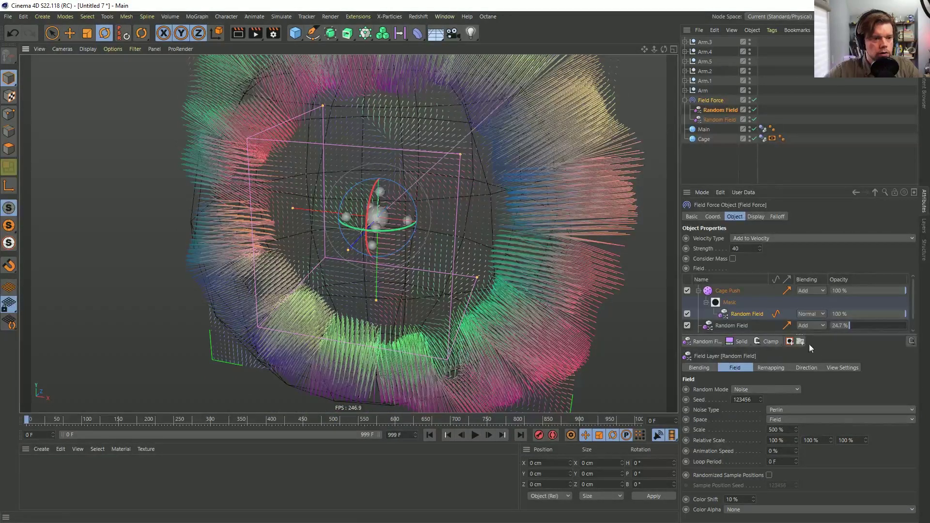
Add a Curve modifier above the mask's Random Field and steepen it to rise between about 0.57 and 0.67
click(772, 343)
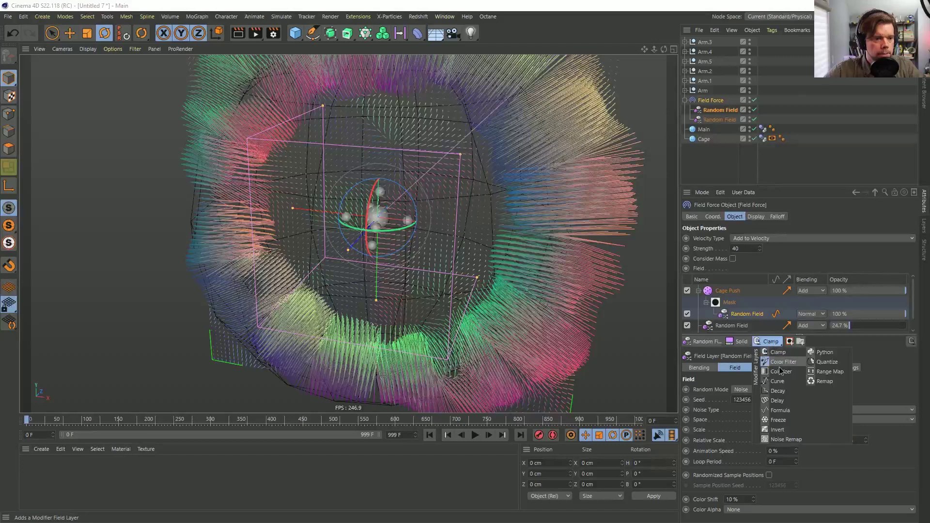
click(783, 382)
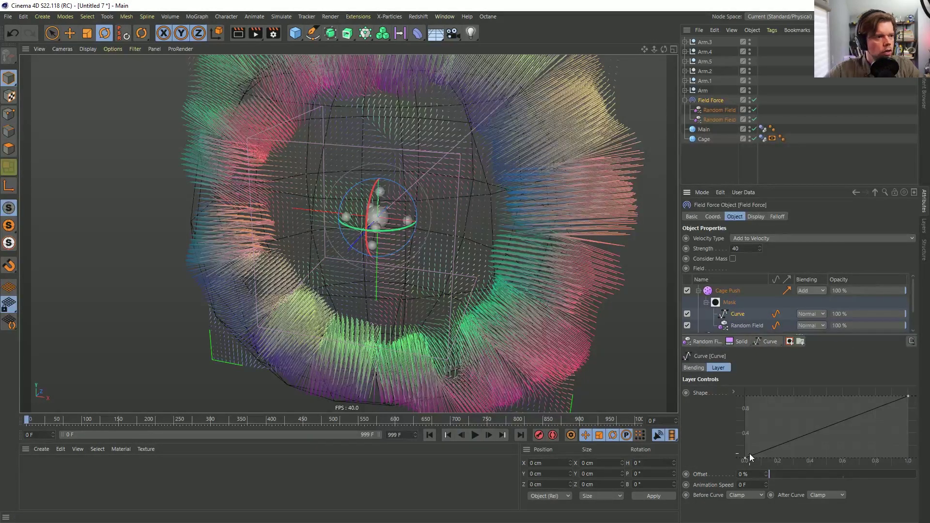
drag(746, 457, 835, 482)
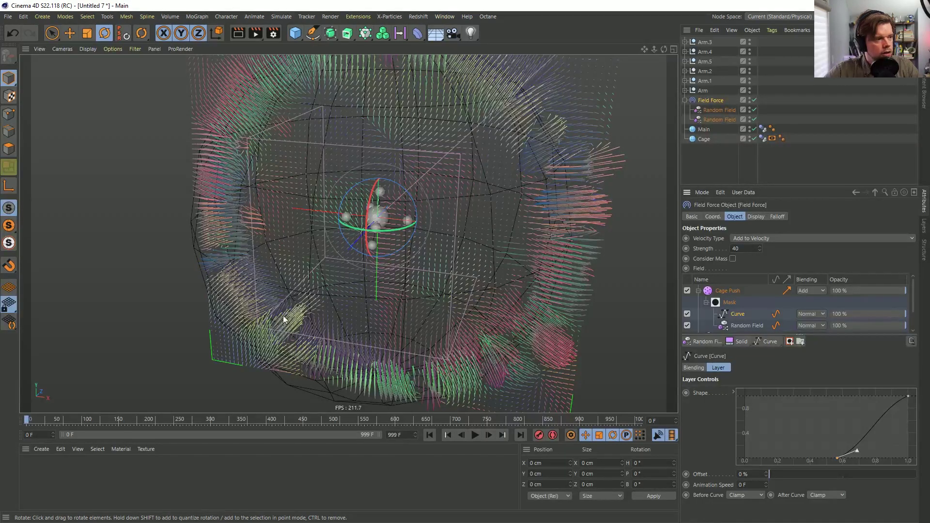
drag(907, 396, 854, 396)
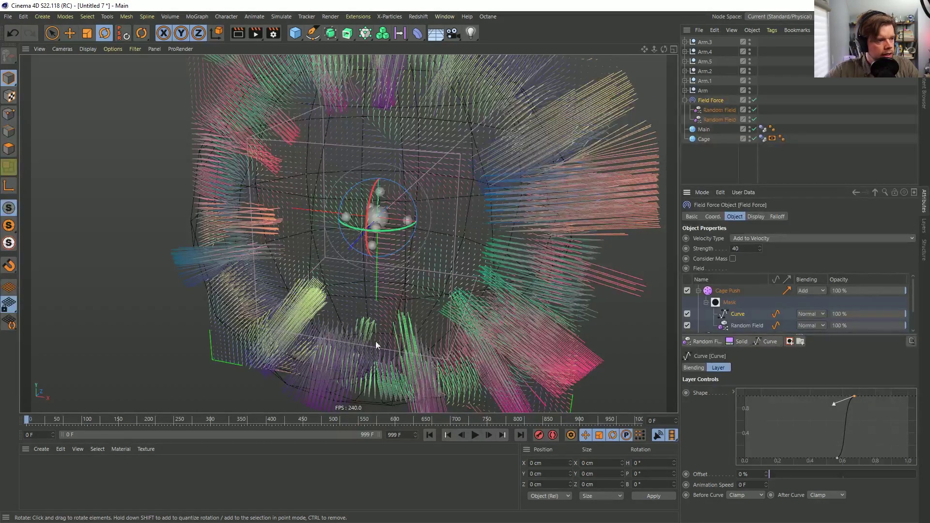
Set the mask's Random Field to an animation speed of 55% and a seed of 254728
click(747, 326)
click(785, 450)
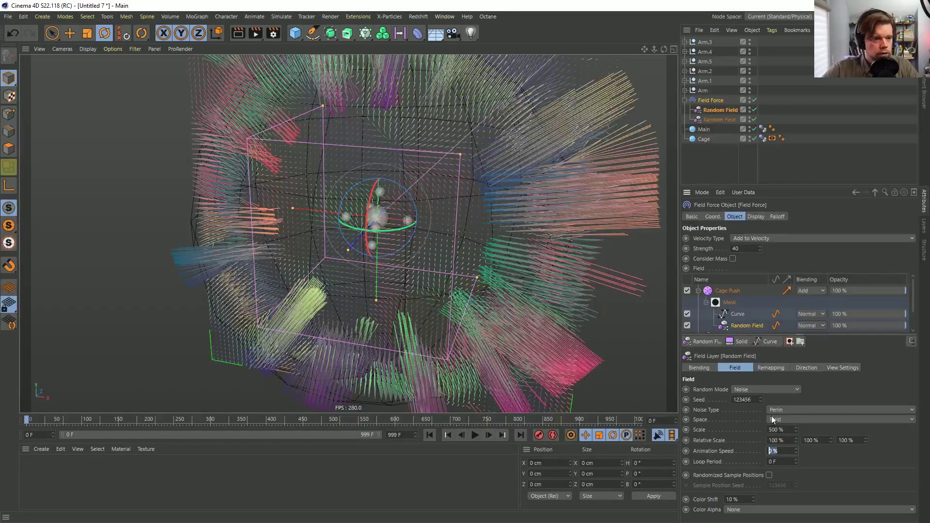
double_click(745, 399)
text(1)
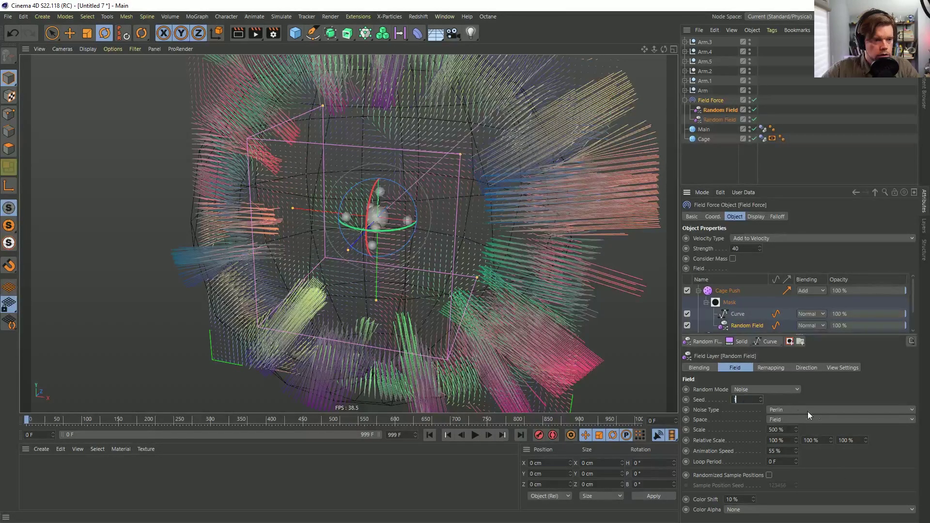
text(23456)
key(Return)
double_click(745, 398)
text(254728)
key(Return)
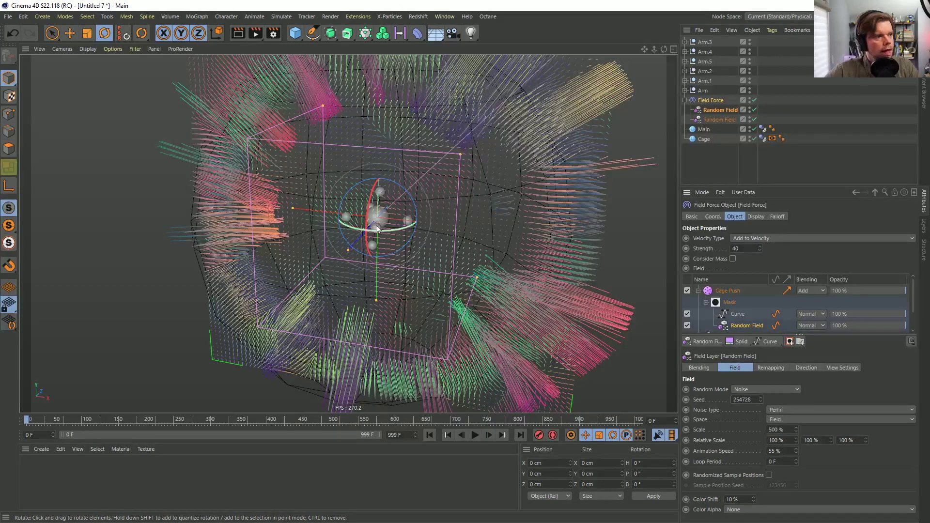
Set the Cage Pull layer's radius to 207 cm
scroll(744, 321, down, 2)
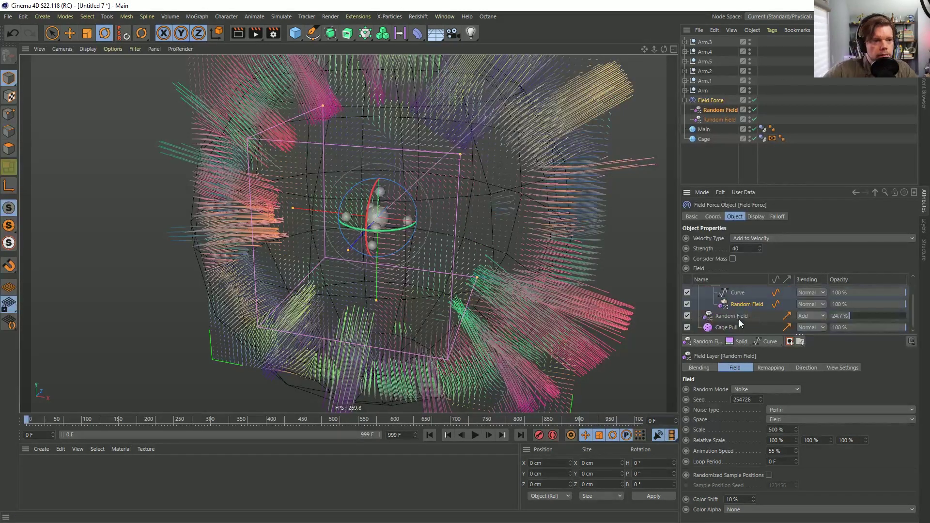
click(735, 330)
click(789, 368)
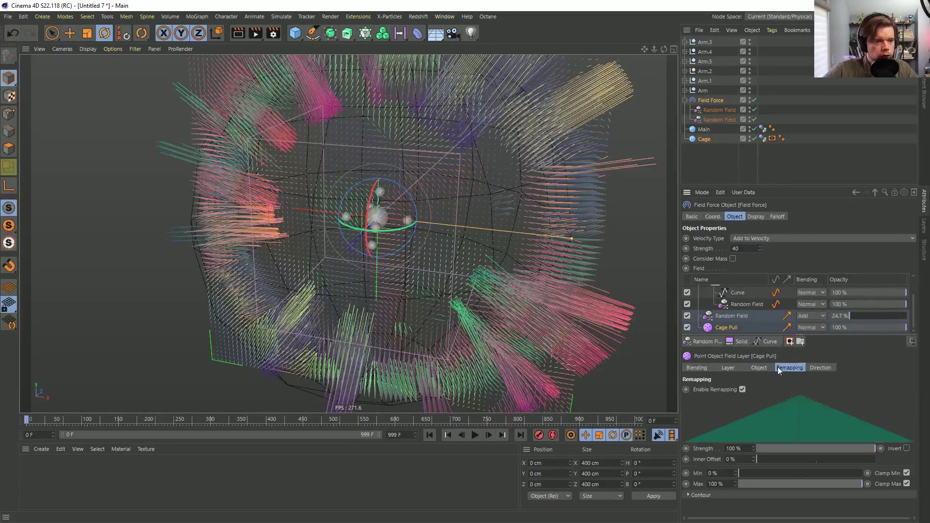
click(765, 369)
mouse_move(759, 391)
mouse_down()
mouse_move(758, 376)
mouse_move(758, 400)
mouse_move(757, 377)
mouse_up()
key(ctrl+z)
click(730, 370)
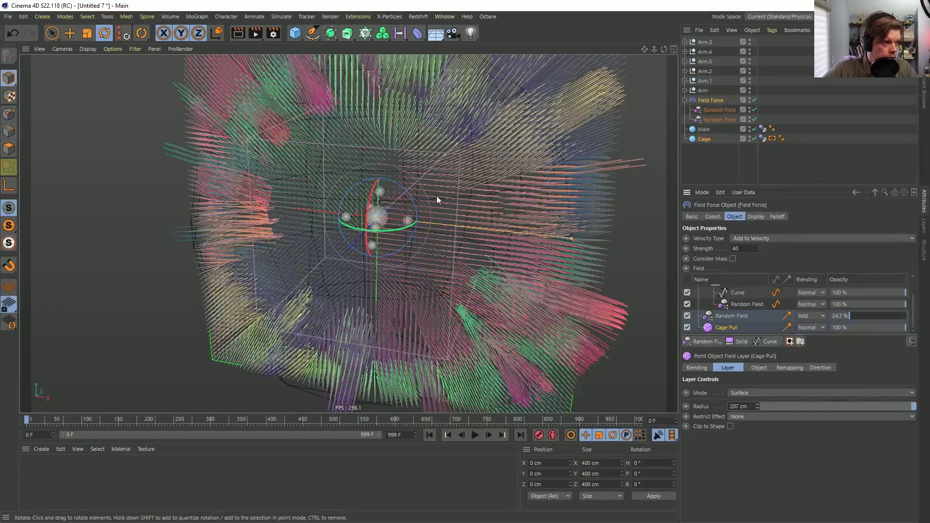
Hide the Field Force display in the viewport
alt+drag(399, 214, 331, 264)
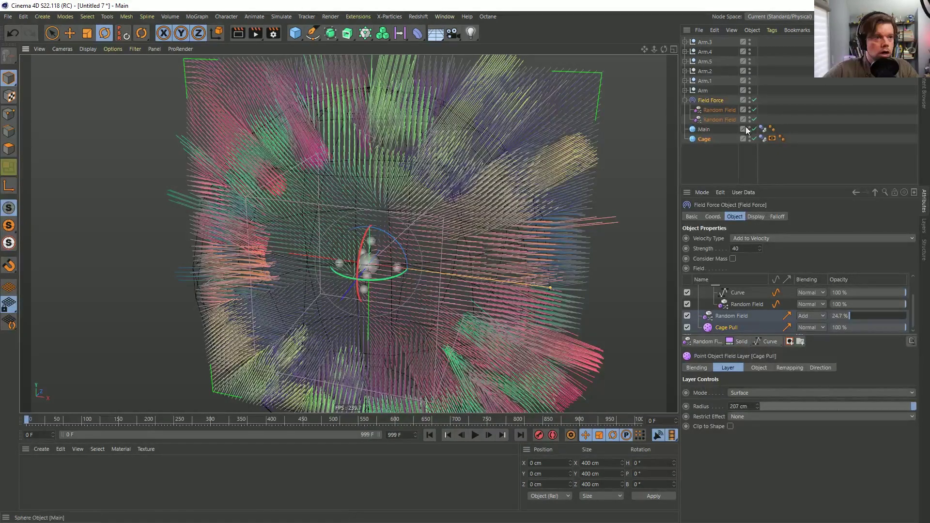
click(761, 106)
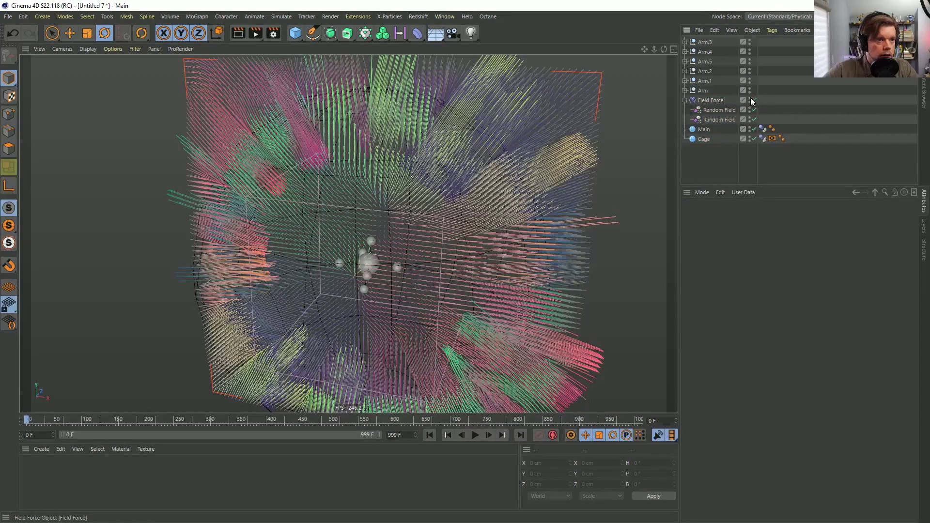
click(749, 97)
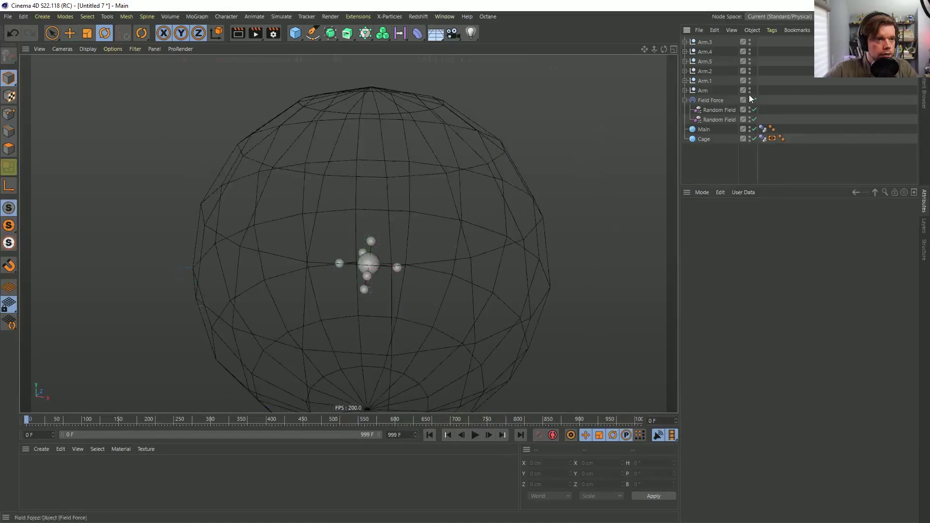
Play the simulation to check how the arms move inside the cage, and return to the first frame
click(475, 435)
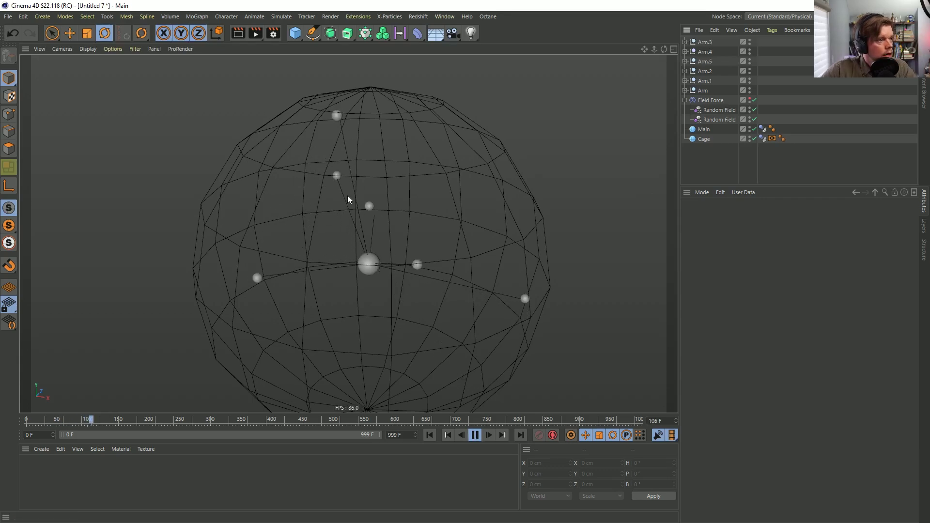
mouse_move(373, 269)
alt+mouse_down()
mouse_move(528, 240)
mouse_move(334, 269)
mouse_move(246, 263)
mouse_move(386, 271)
alt+mouse_up()
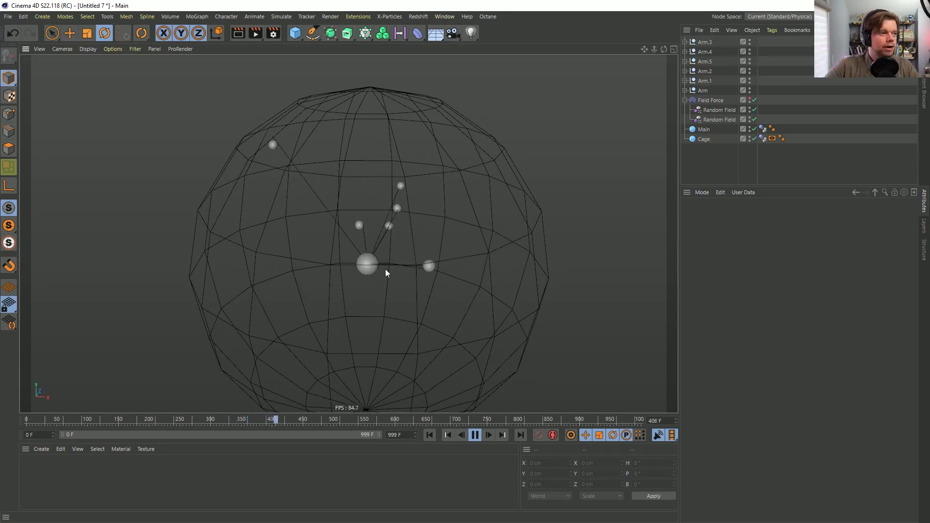
click(476, 436)
click(429, 435)
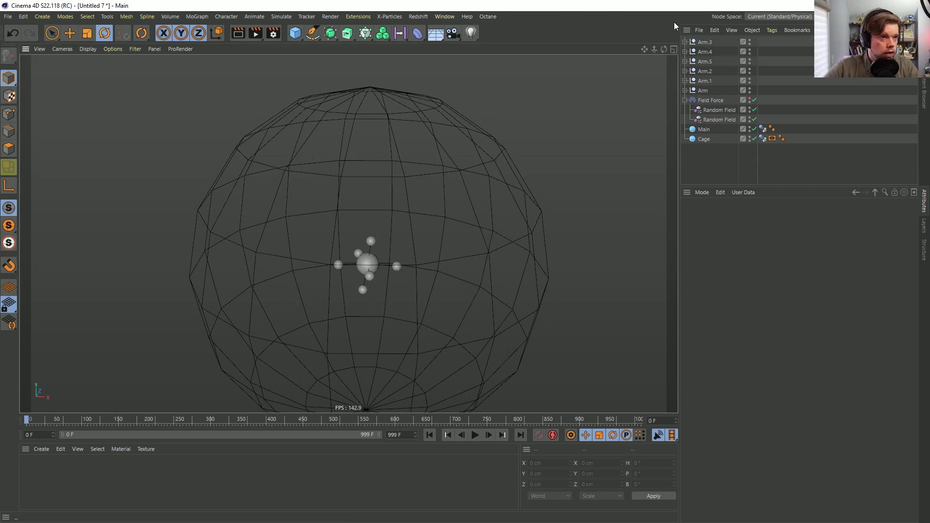
Expand the Arm.3 group and play the simulation in short bursts, stopping at frame 96
click(684, 42)
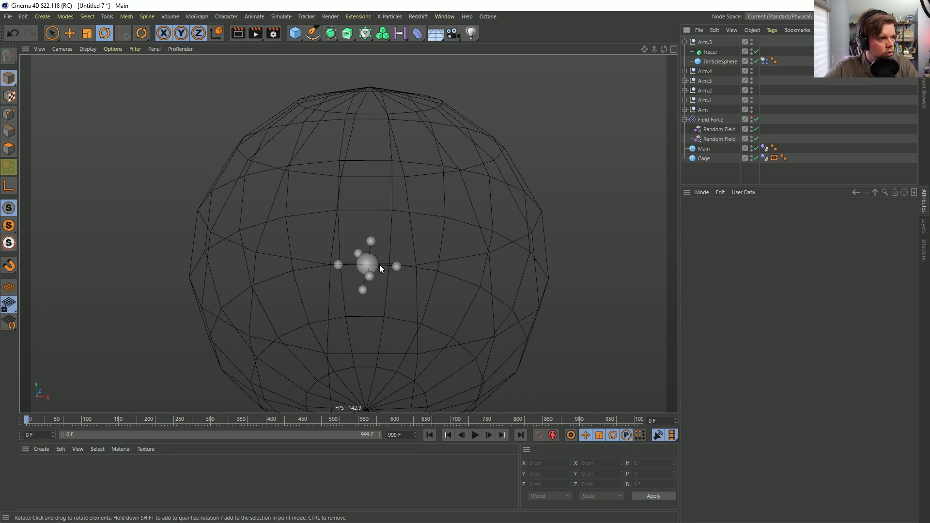
click(475, 435)
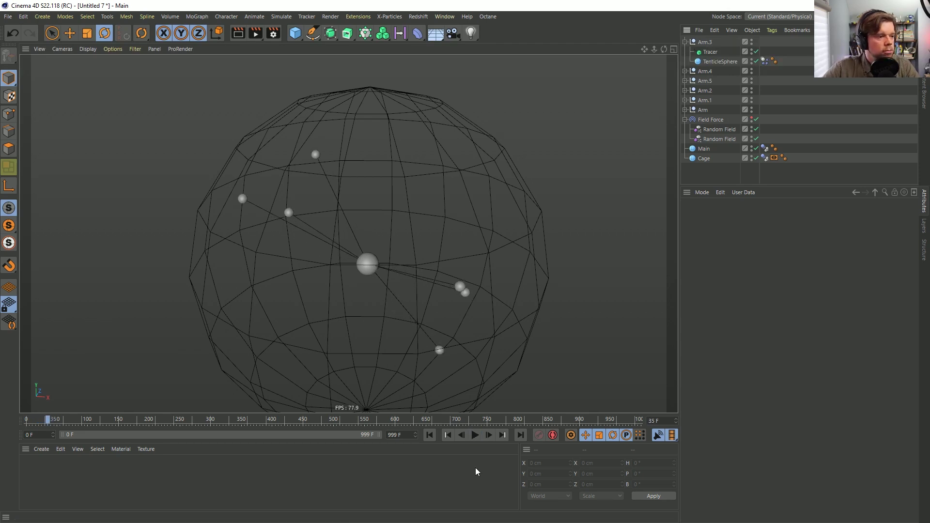
click(475, 435)
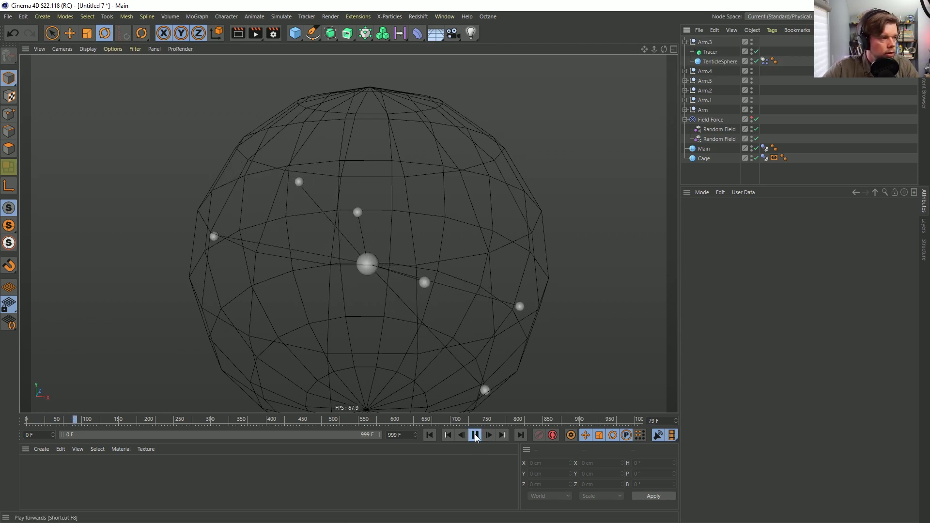
click(475, 435)
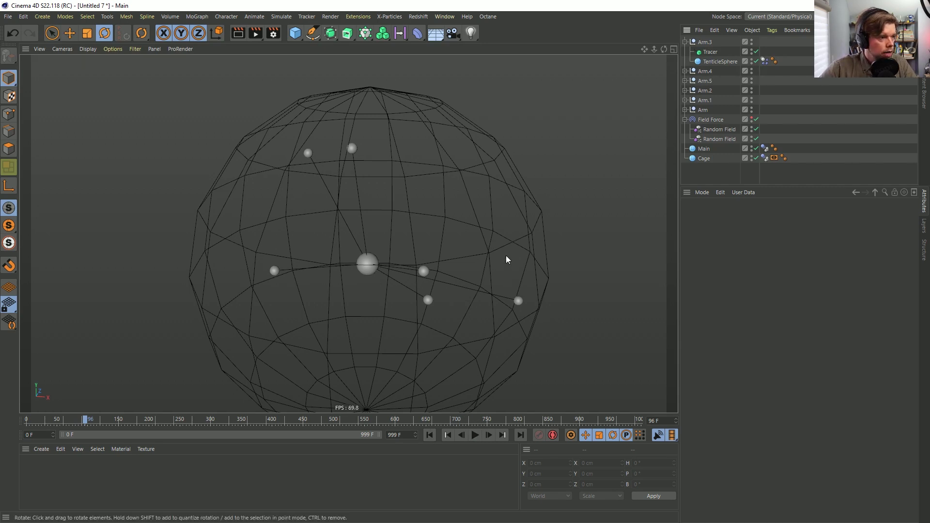
Save the scene as [3a]TenticlesFields.c4d in the SceneFiles folder
key(ctrl+s)
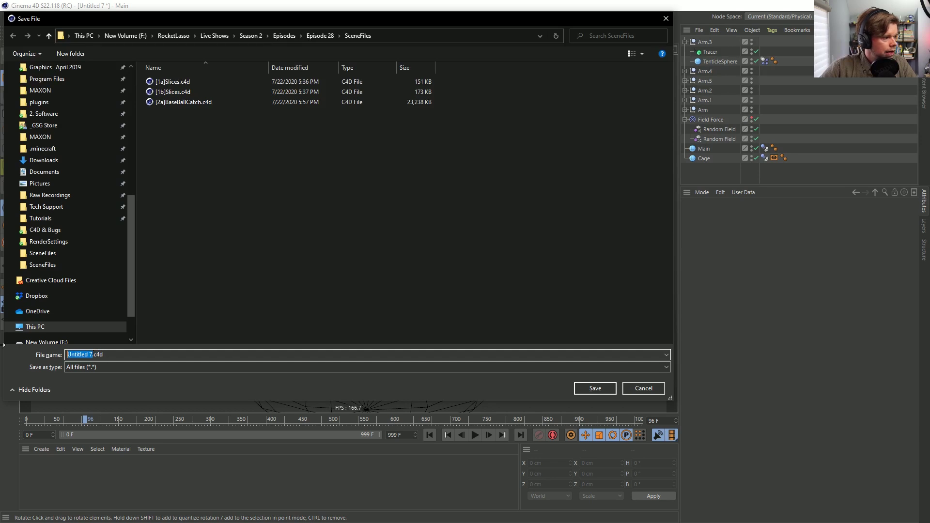
text([3a])
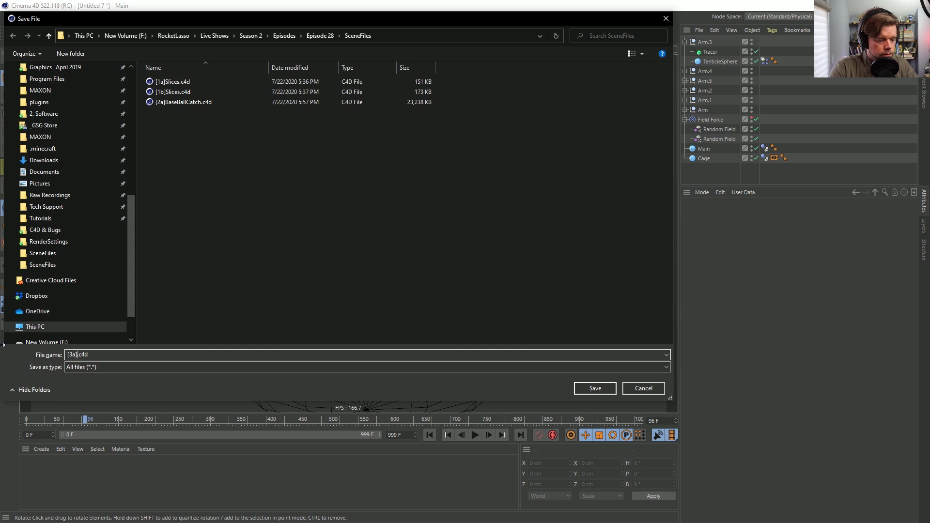
text(TenticlesFields)
key(Return)
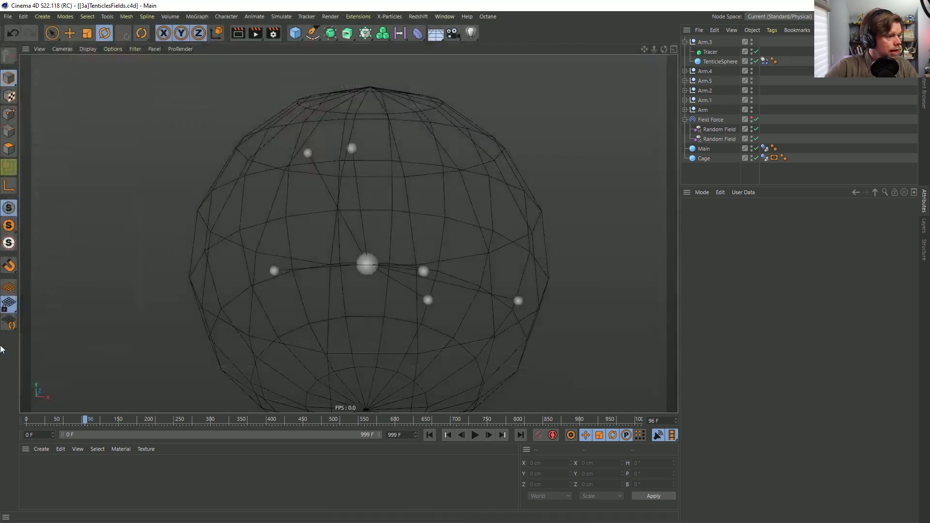
Add a Volume Builder and a Volume Mesher, with the builder nested under the mesher
click(382, 33)
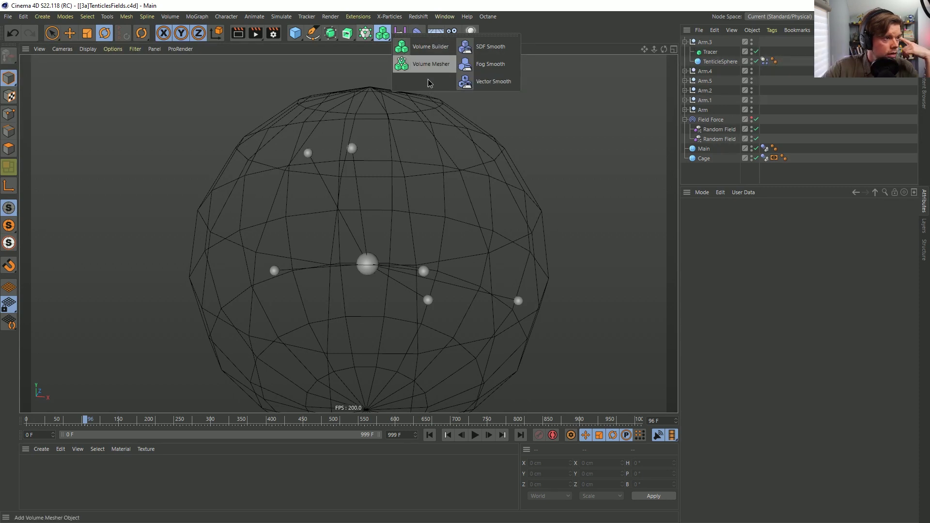
click(442, 47)
click(389, 38)
click(428, 62)
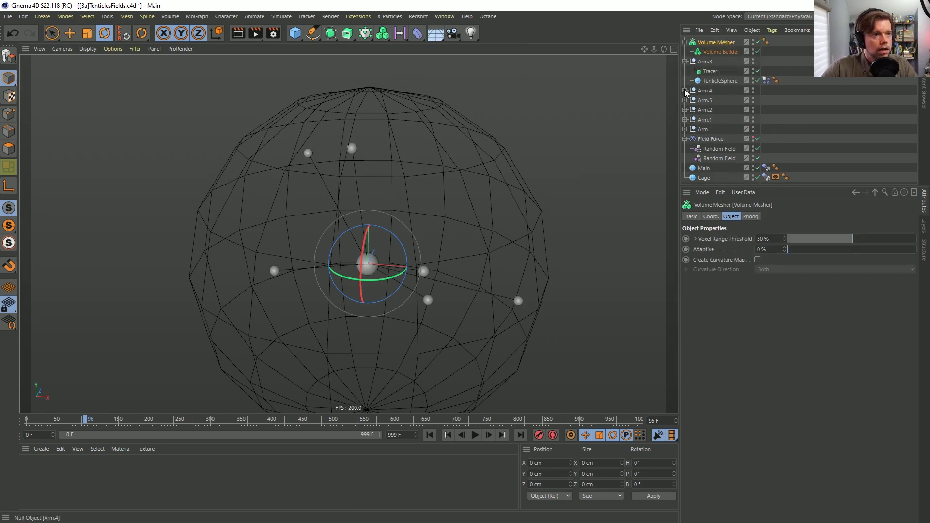
Filter the objects for "tr" and add all six Tracers to the Volume Builder's object list
key(ctrl+f)
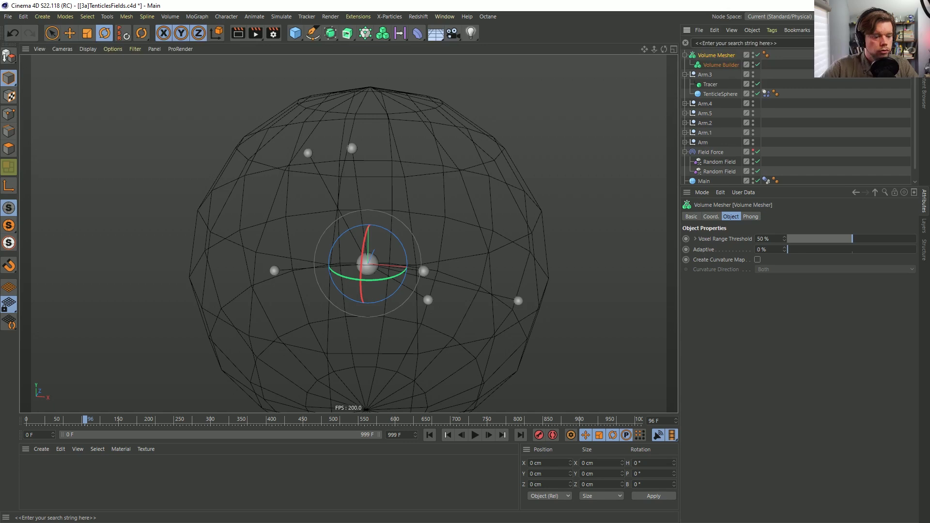
text(tr)
text(r)
drag(720, 139, 695, 25)
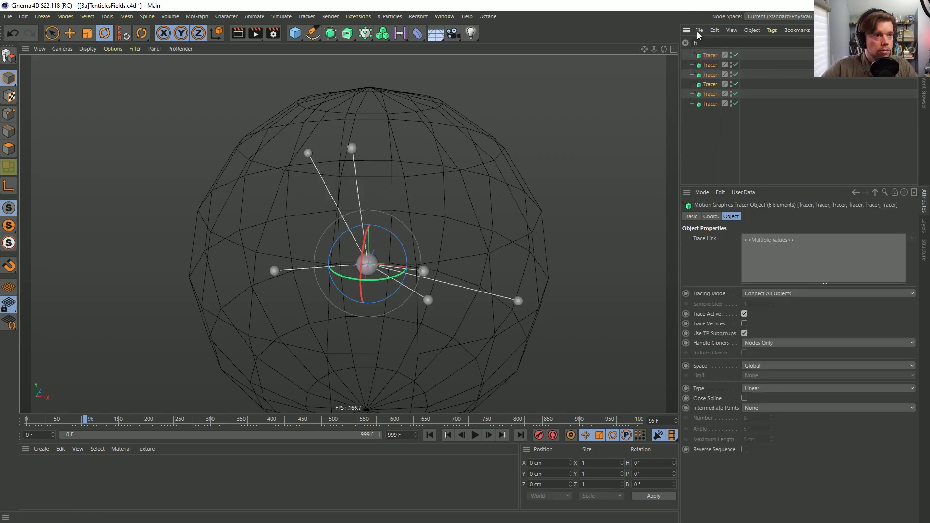
click(685, 43)
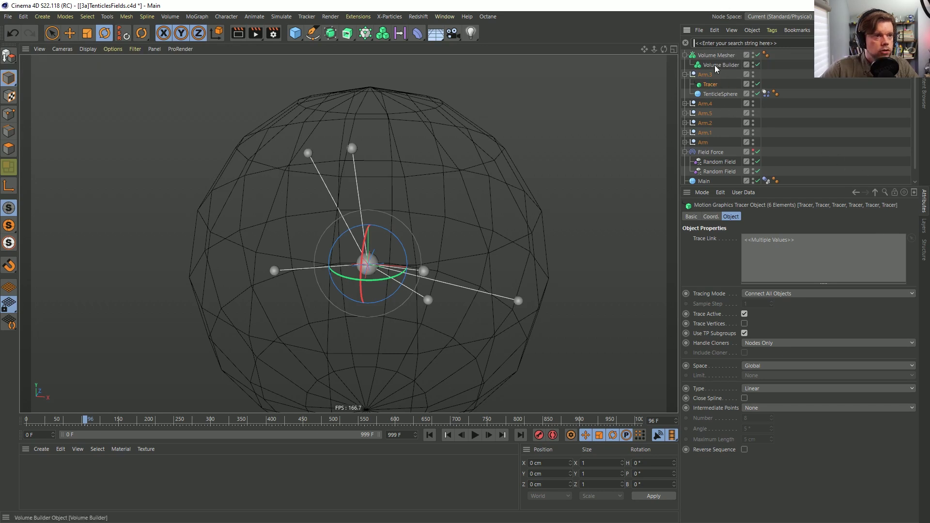
click(714, 65)
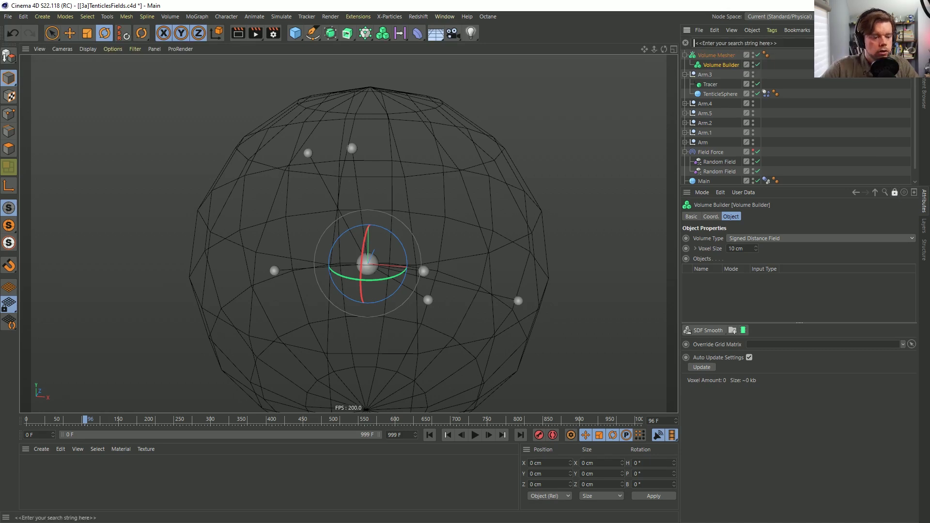
text(tr)
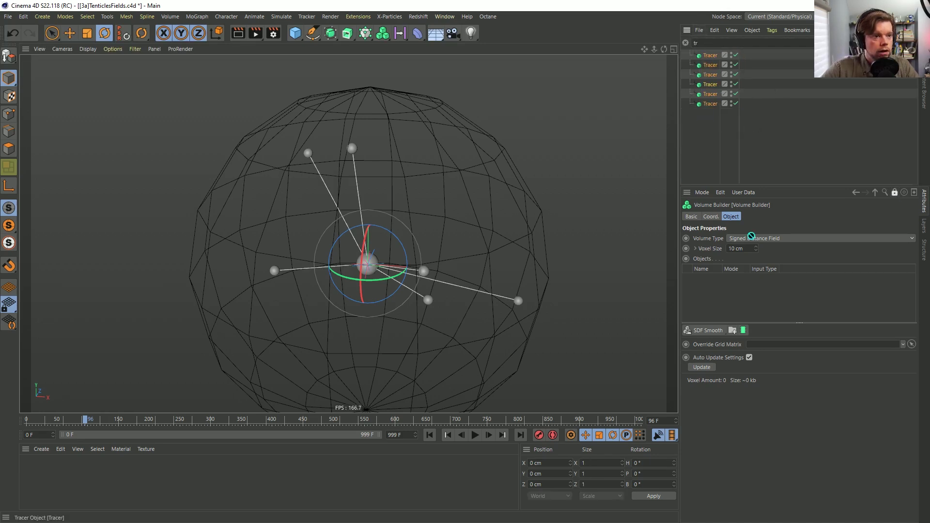
drag(750, 203, 742, 296)
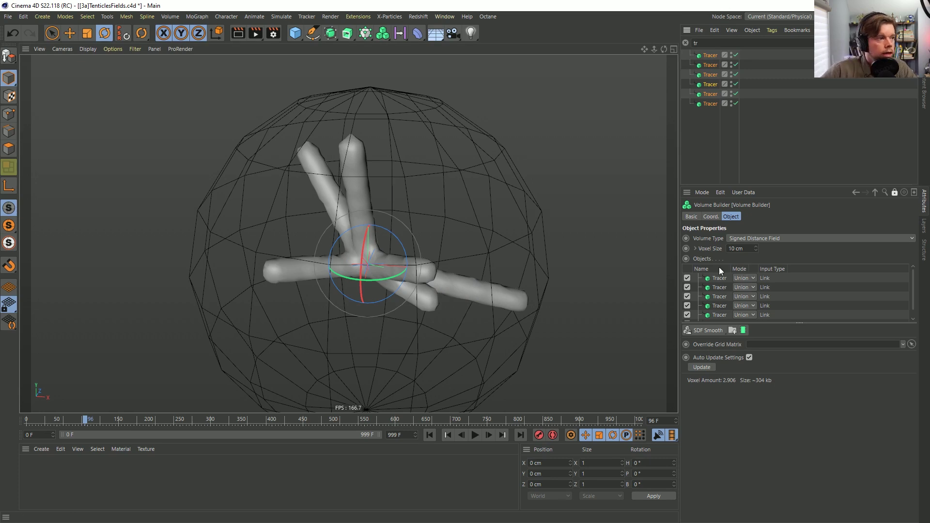
click(712, 278)
shift+click(723, 312)
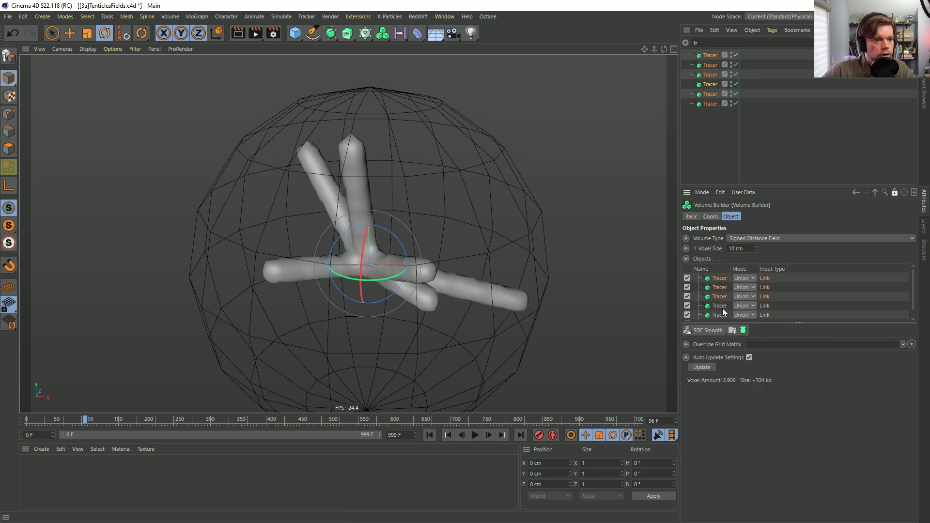
scroll(723, 312, down, 1)
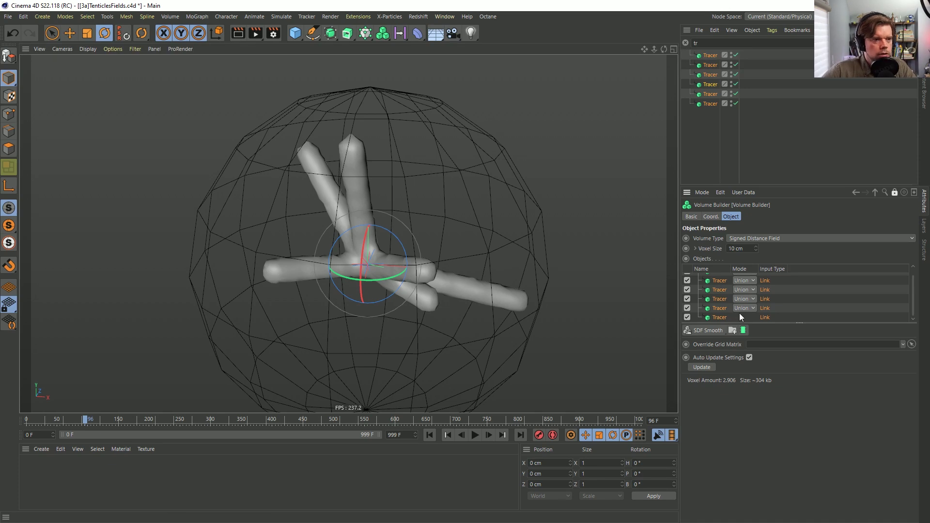
Move all six Tracers out of their Arm groups to the top level of the hierarchy, directly above Arm.3
click(684, 43)
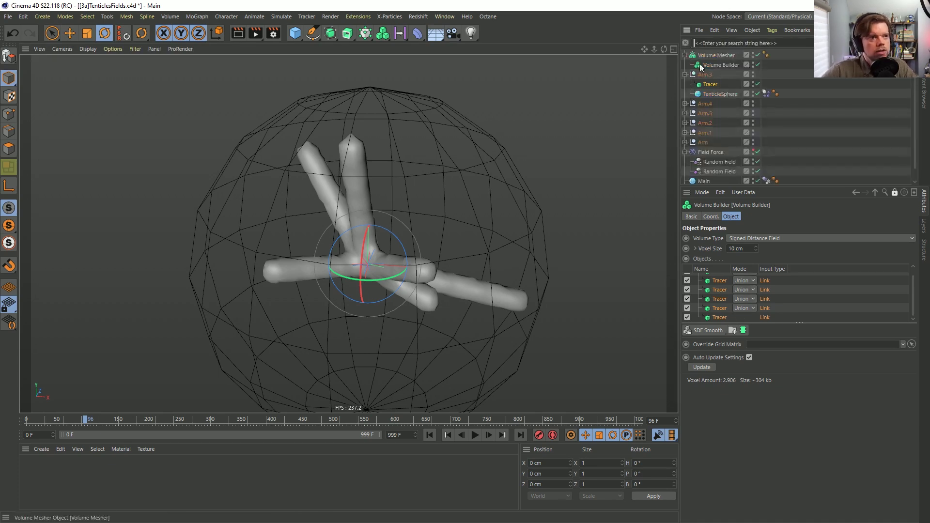
click(685, 75)
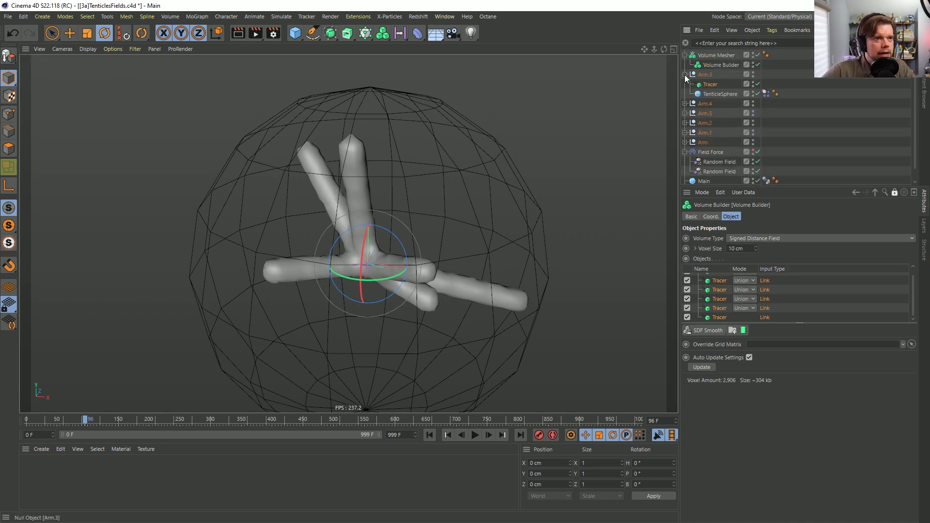
click(706, 85)
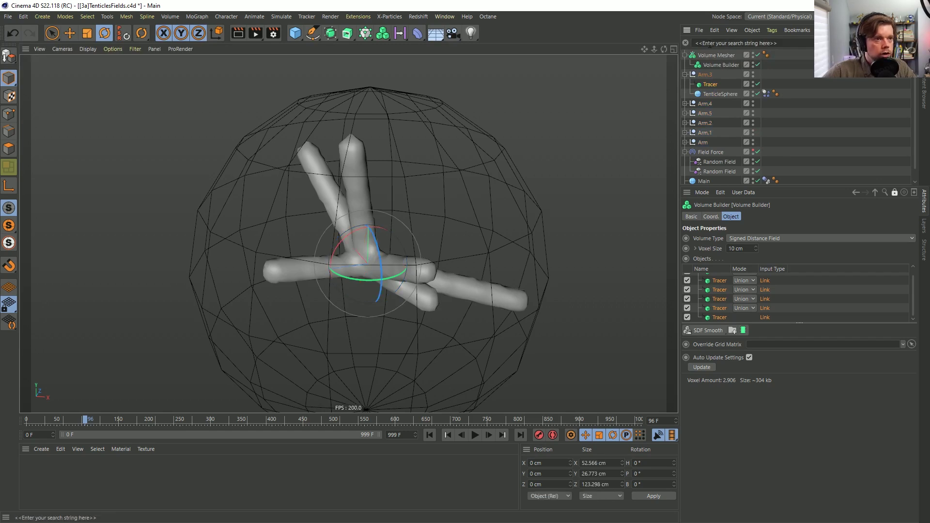
text(re)
key(BackSpace)
key(BackSpace)
text(tr)
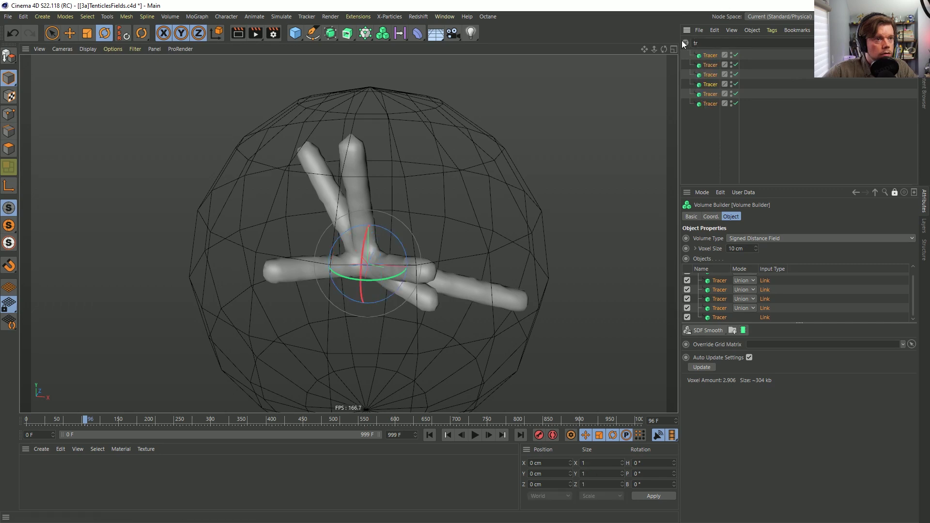
click(685, 43)
drag(688, 73, 688, 72)
click(684, 133)
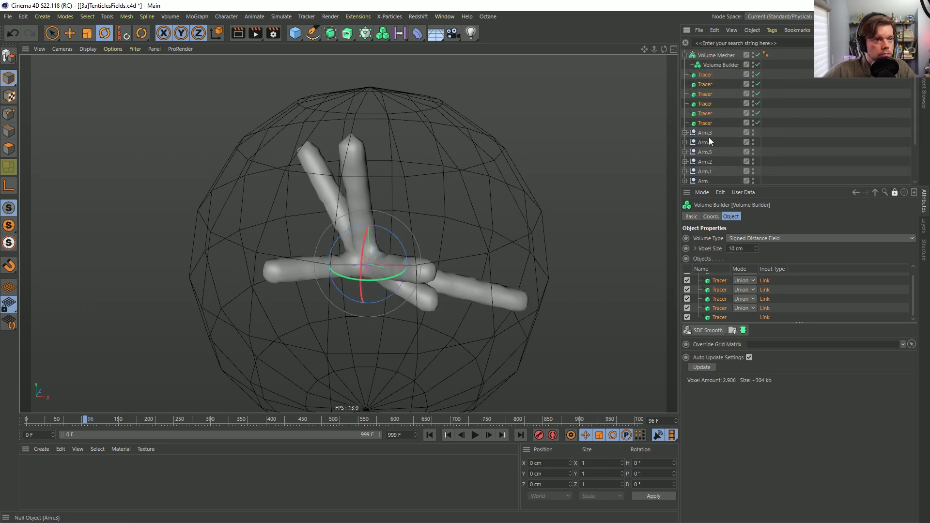
Add a Connect object and nest the six Tracers under it
click(329, 33)
click(416, 97)
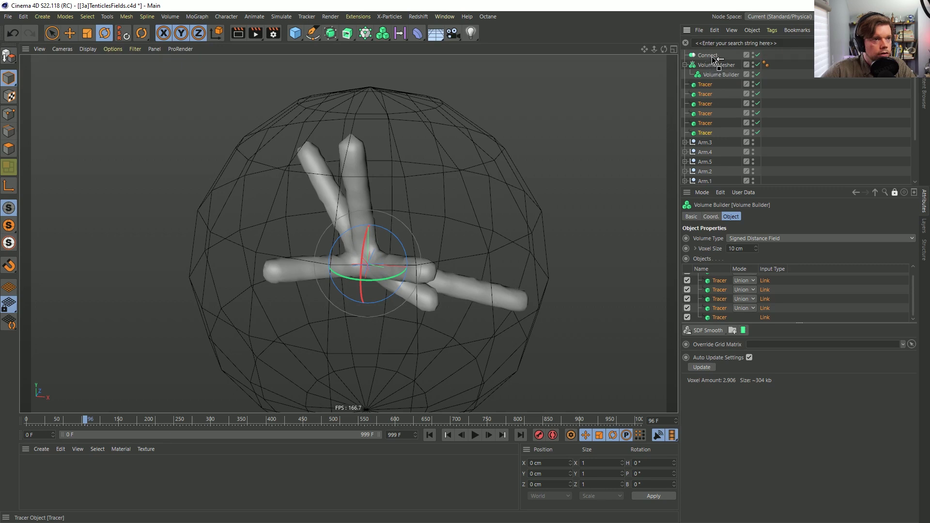
drag(716, 58, 715, 56)
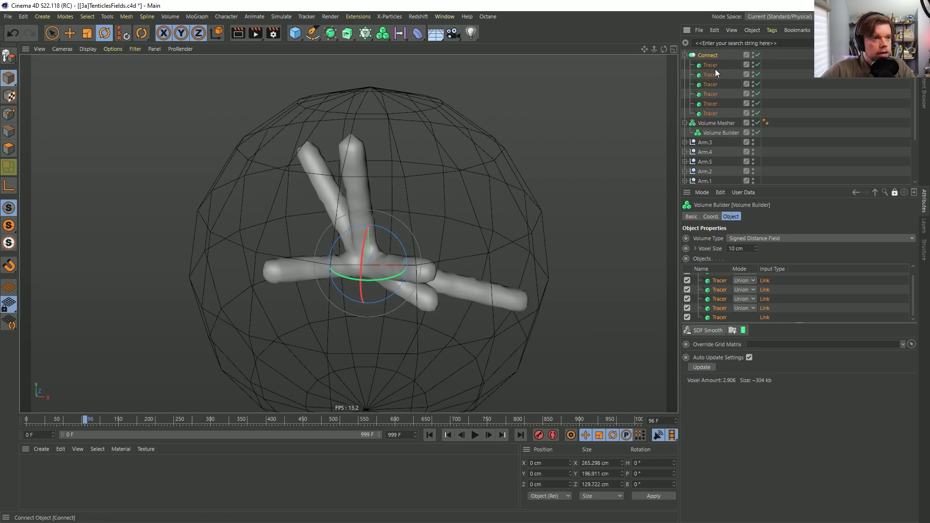
Replace the Tracer entries in the Volume Builder's object list with the Connect object
click(717, 133)
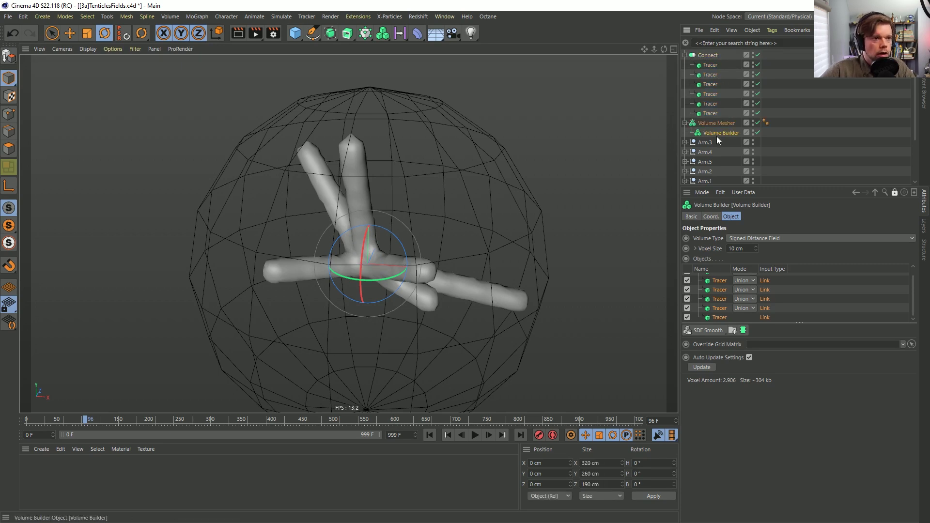
click(716, 282)
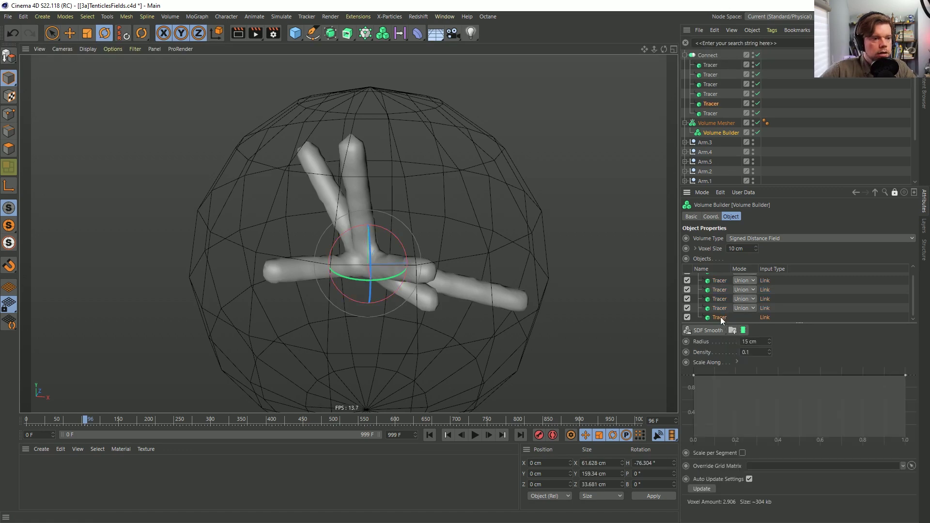
key(ctrl+a)
key(Delete)
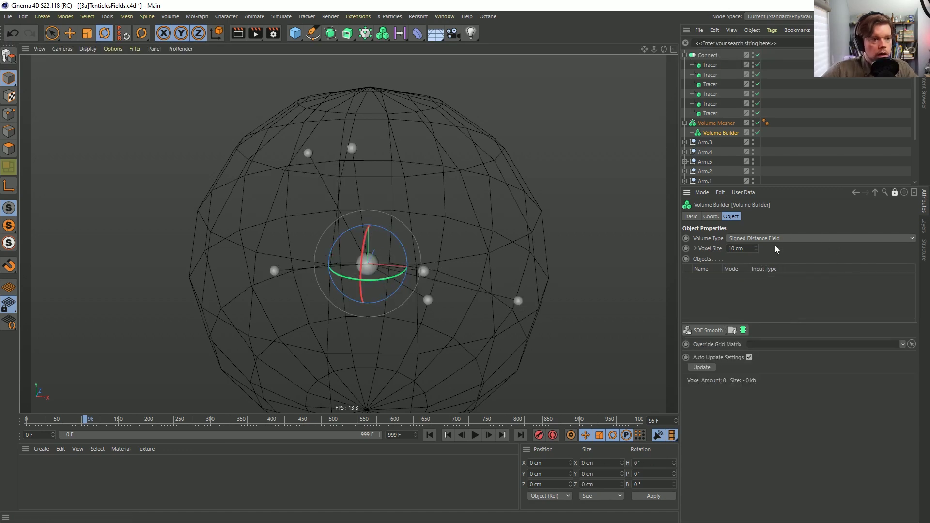
drag(707, 55, 720, 287)
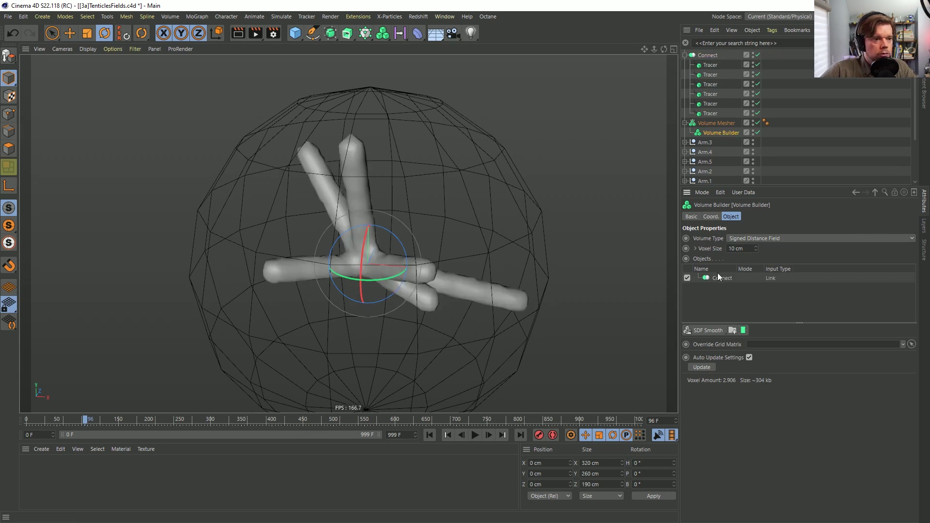
Set the Connect entry's density to 1 and the Volume Builder's voxel size to 5 cm
click(716, 275)
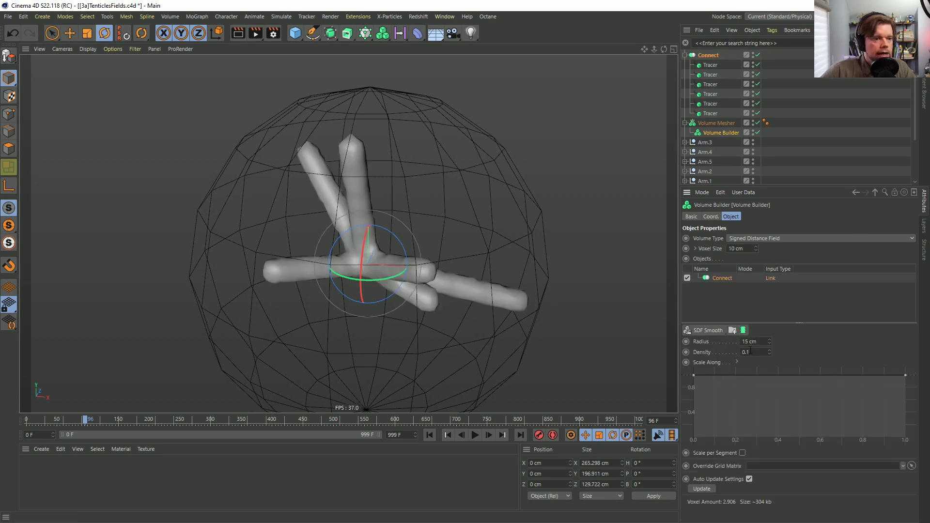
text(1)
key(Return)
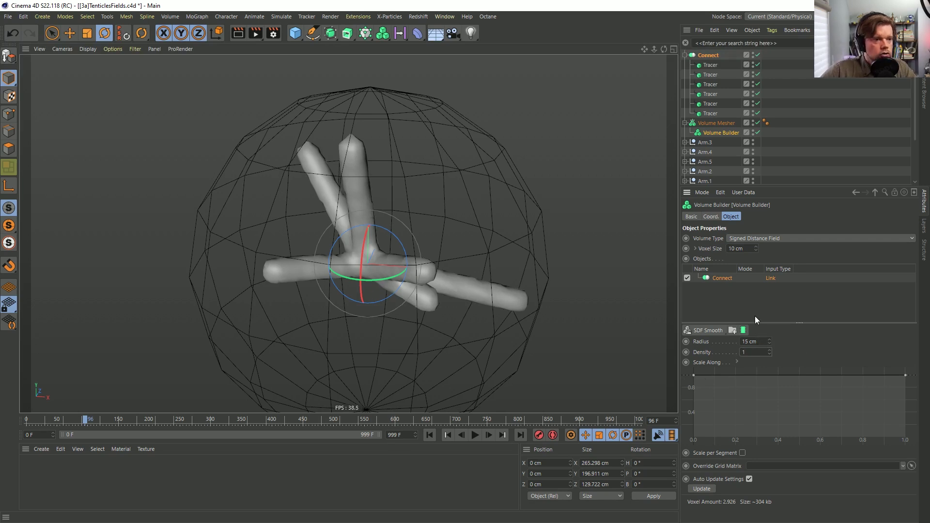
text(5)
key(Return)
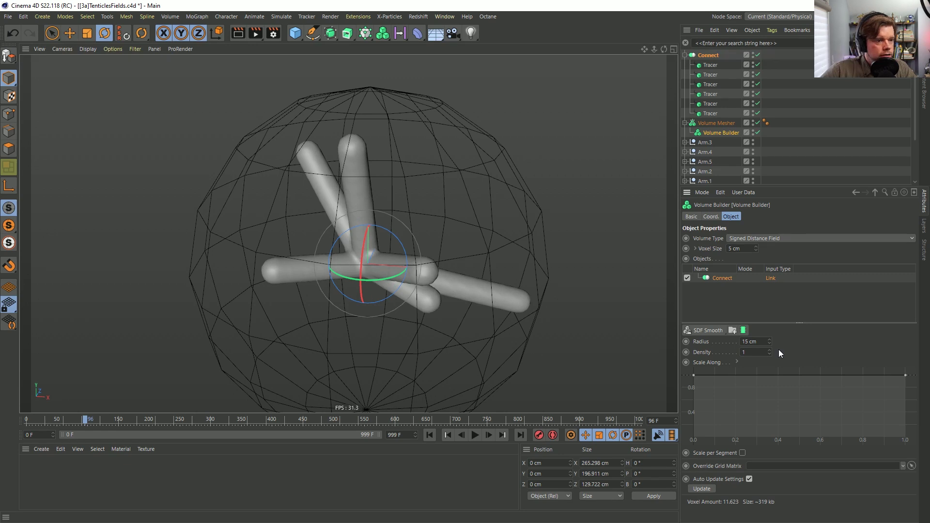
Enable Scale per Segment and lower only the start of the Scale Along curve to about 0.4, tapering the arms toward their tips
drag(906, 378, 908, 423)
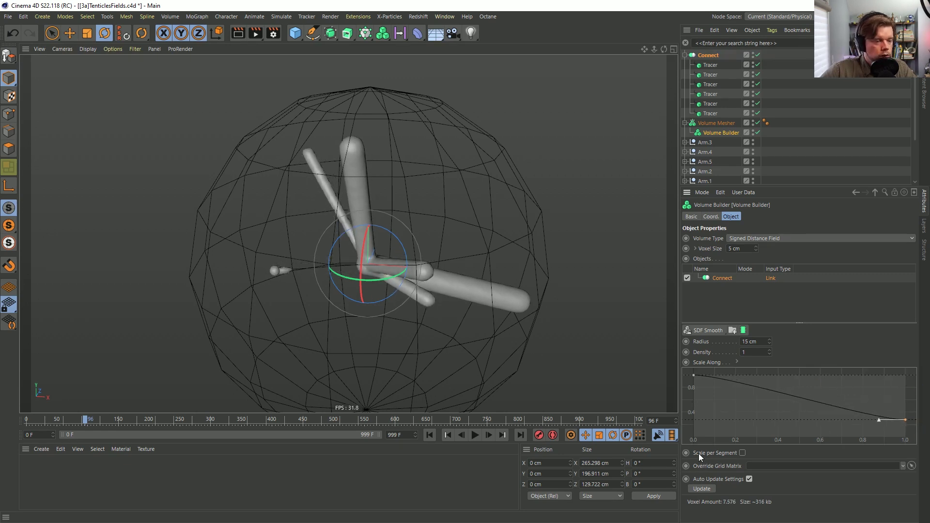
click(742, 453)
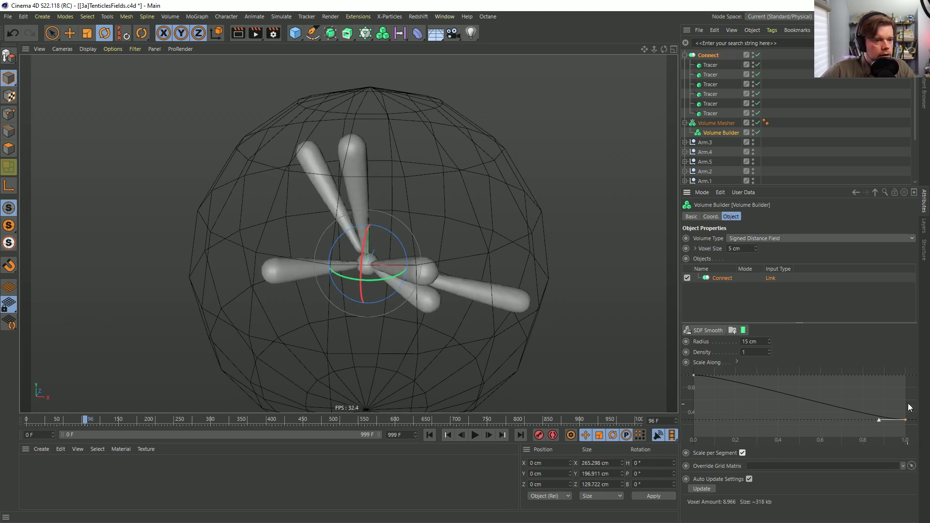
drag(908, 419, 906, 375)
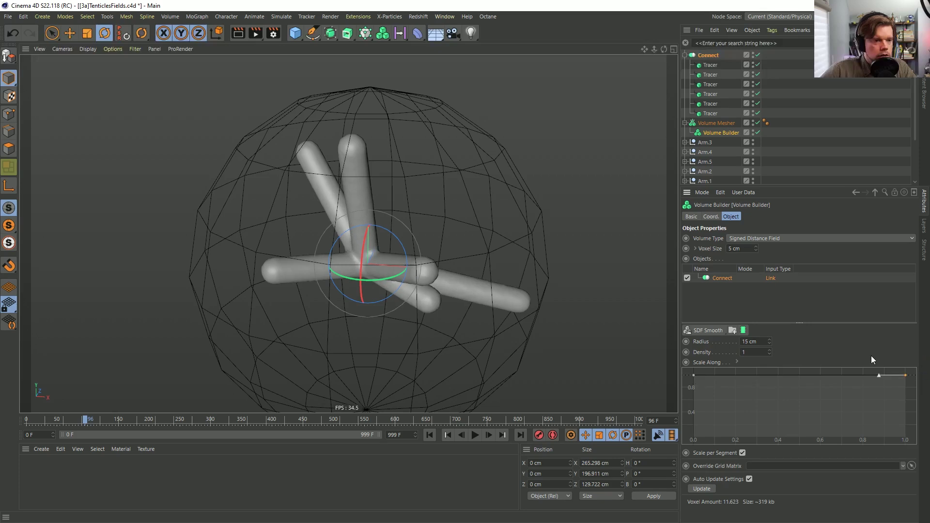
drag(693, 379, 665, 417)
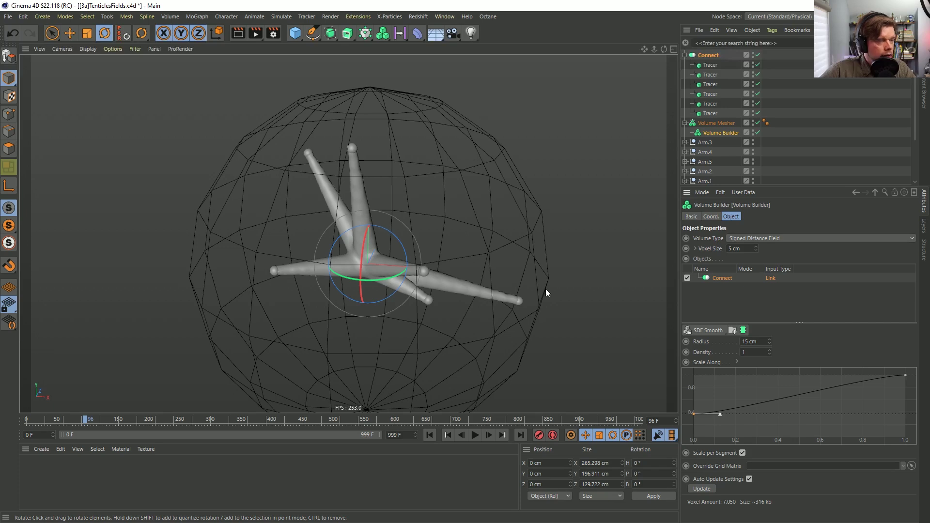
Filter the objects for "ten", set the radius of all six TenticleSpheres to 13.573 cm, and clear the filter
scroll(719, 152, down, 2)
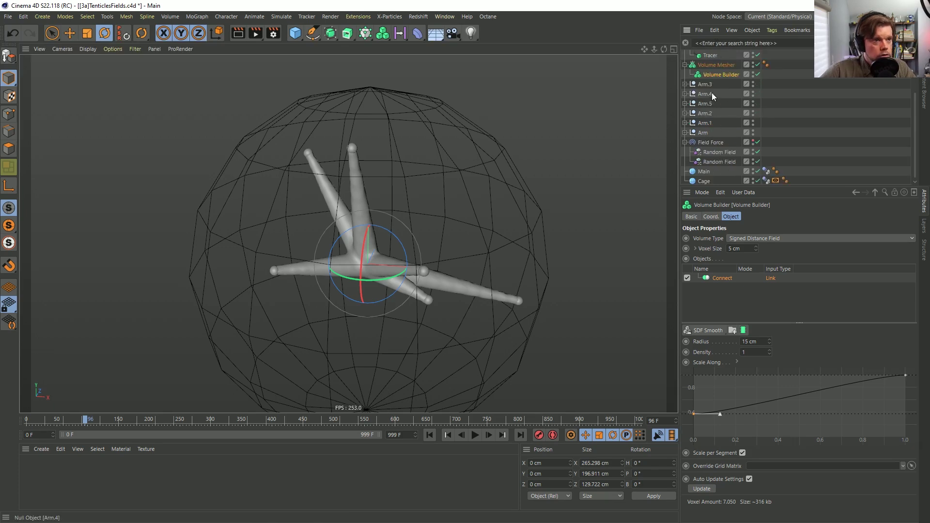
click(684, 132)
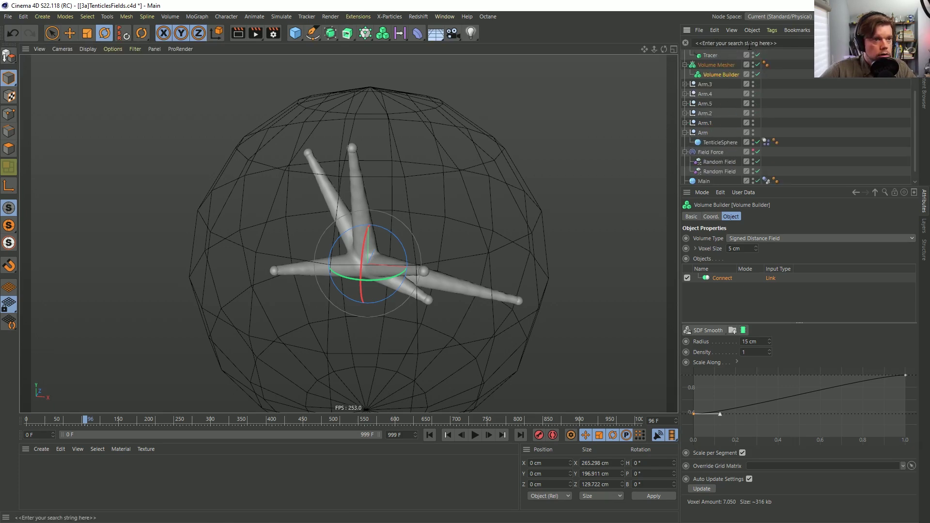
text(ten)
key(ctrl+a)
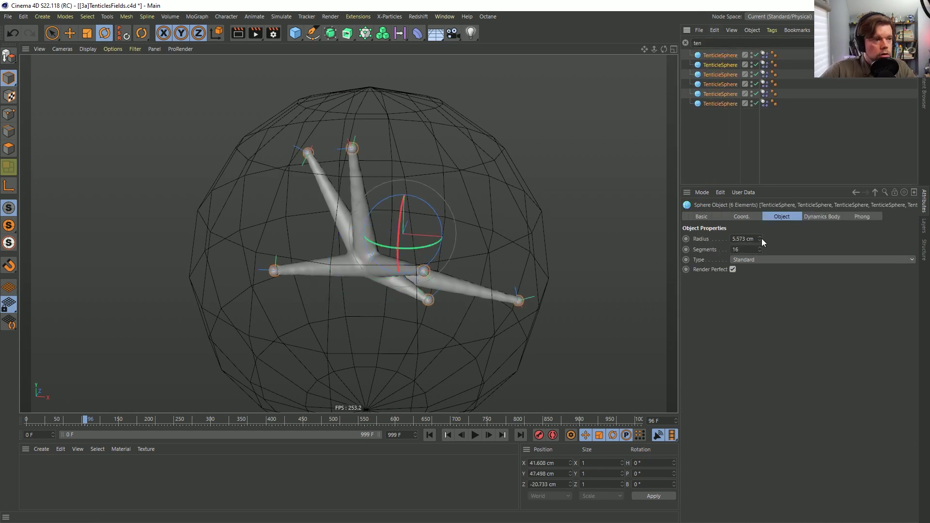
drag(759, 240, 784, 241)
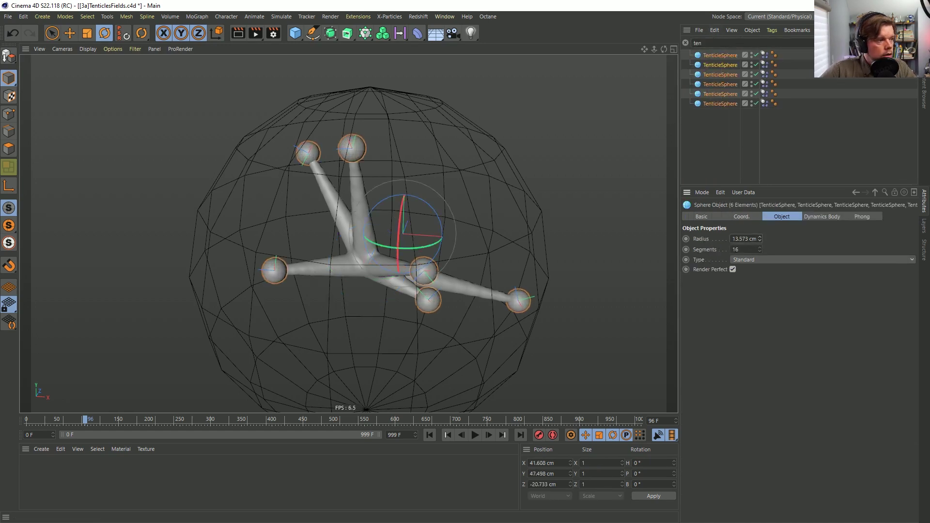
click(685, 43)
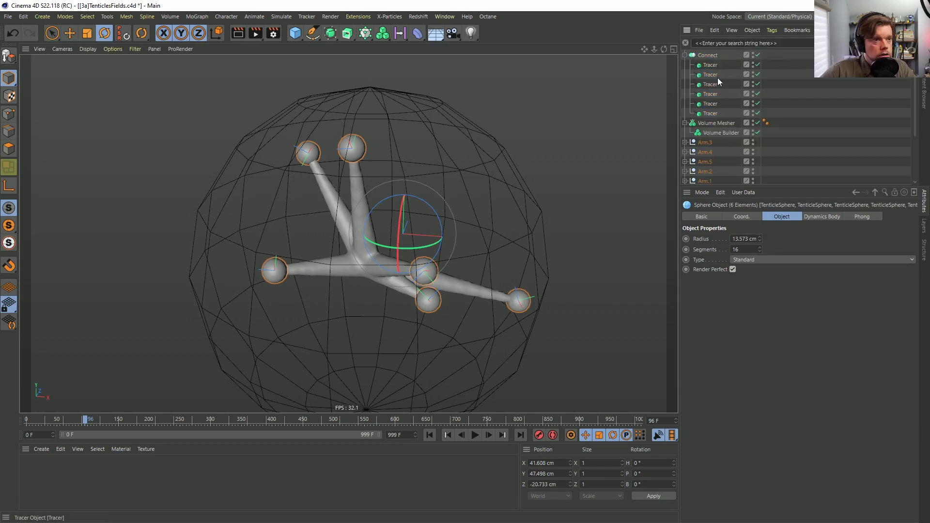
click(685, 55)
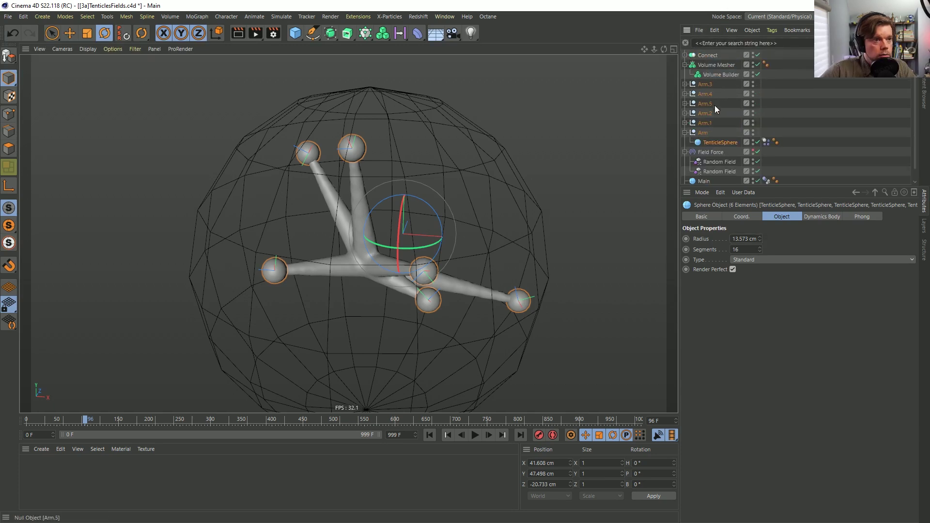
click(721, 75)
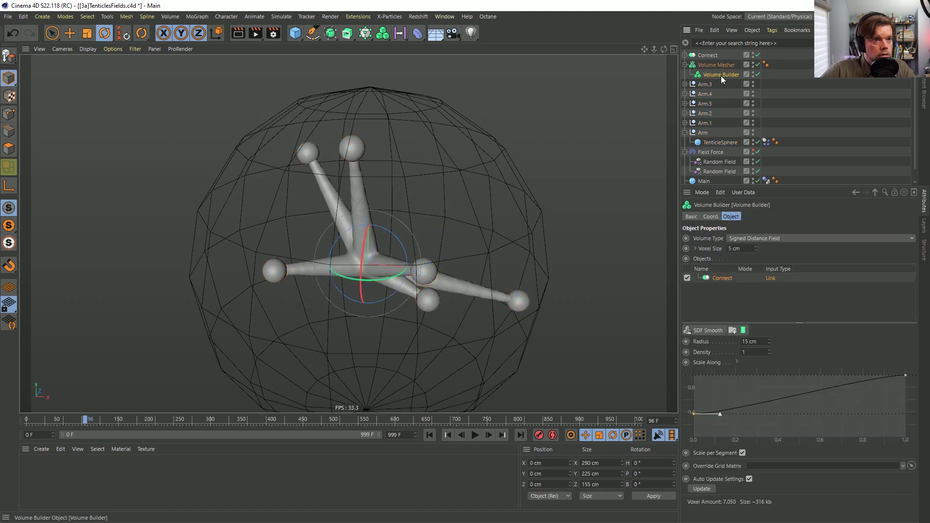
click(884, 192)
click(793, 43)
text(tn)
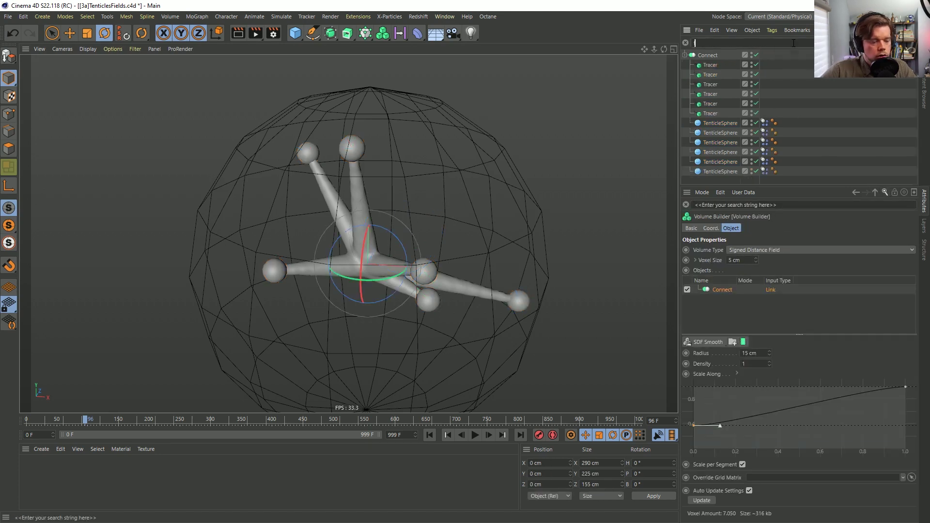
key(BackSpace)
text(en)
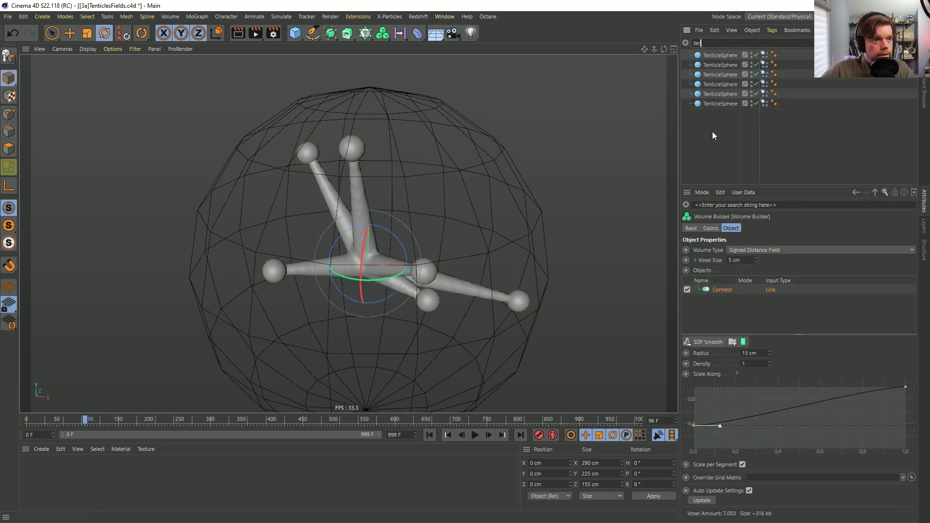
drag(717, 120, 708, 41)
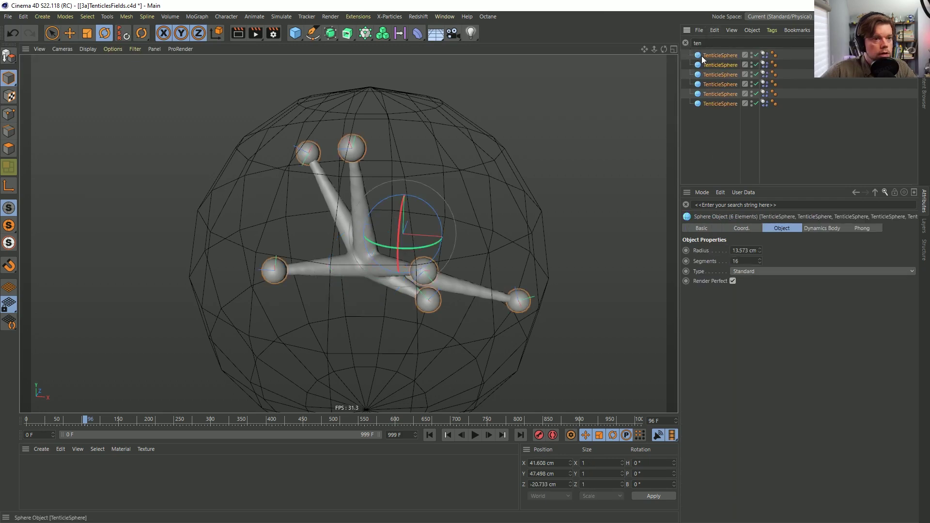
click(884, 192)
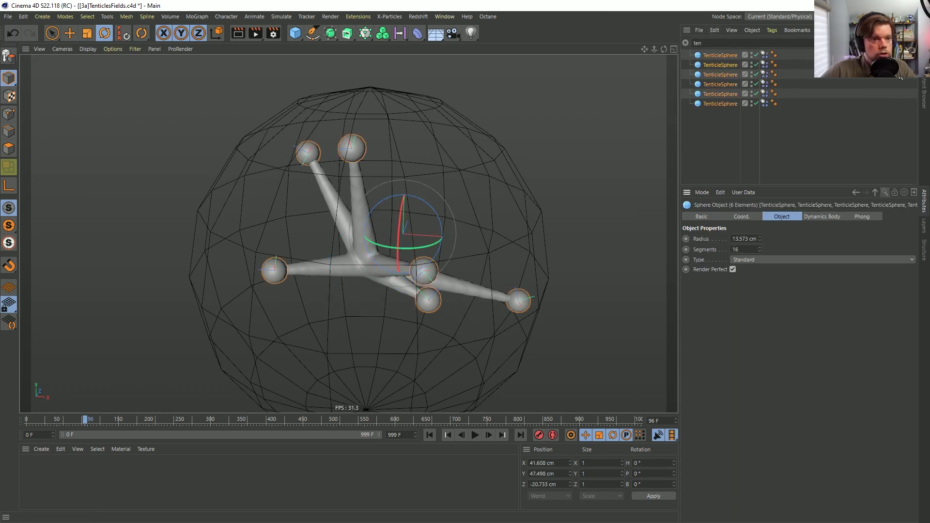
click(884, 30)
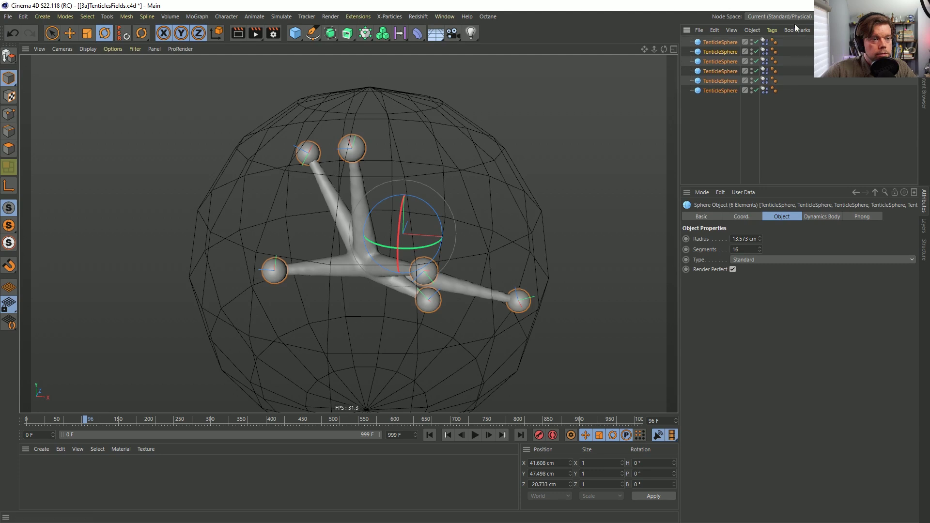
click(774, 101)
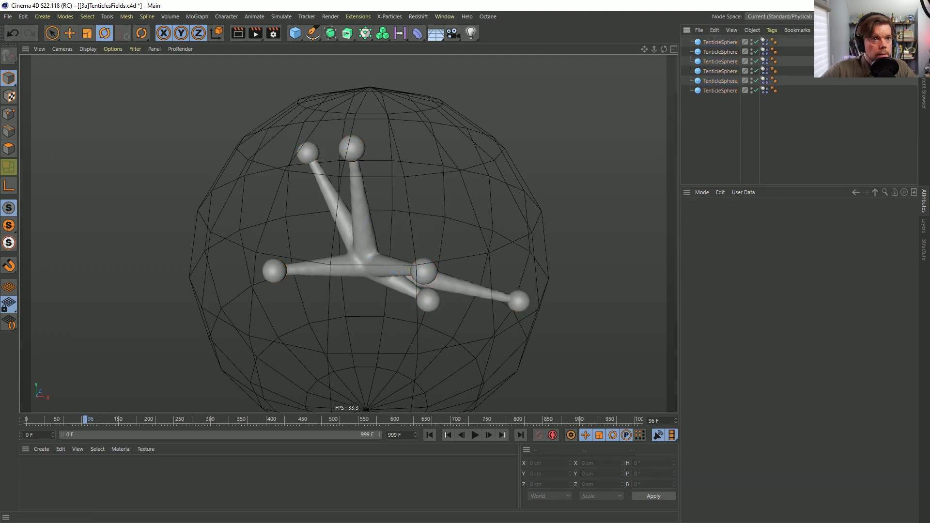
click(884, 30)
click(685, 43)
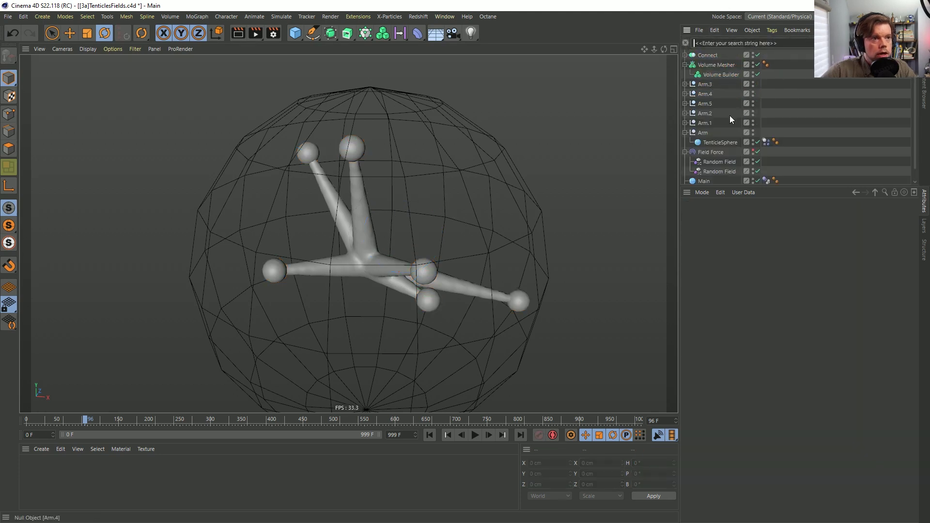
Lock the Volume Builder's attributes, filter the objects for "te", and add all six TenticleSpheres to the Volume Builder's object list
click(725, 74)
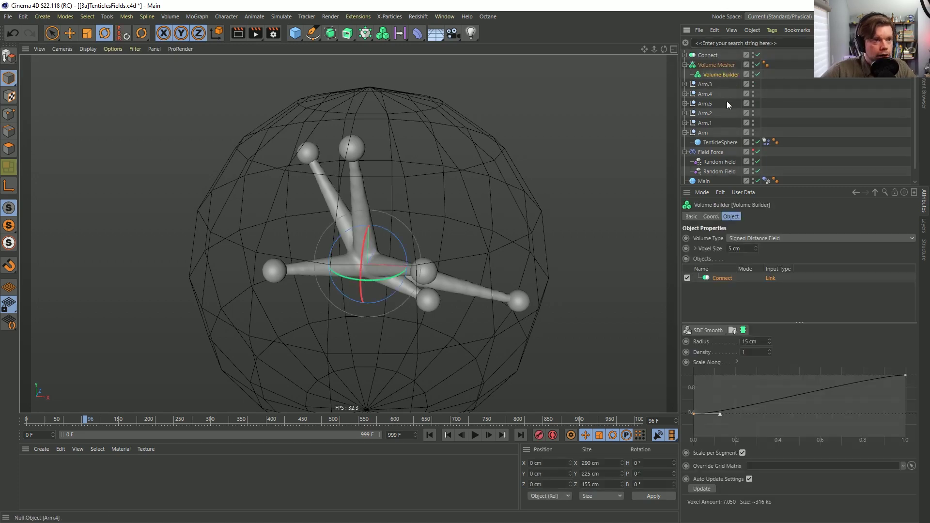
click(894, 193)
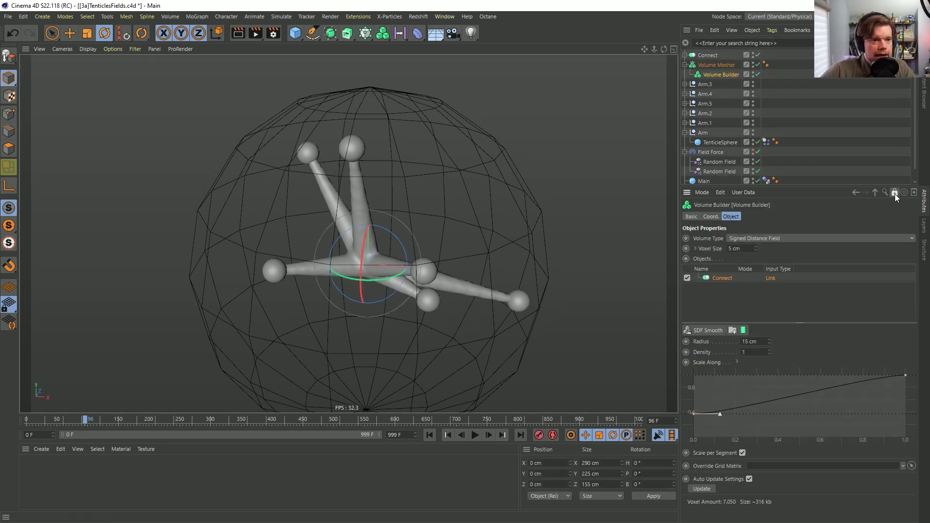
click(757, 43)
text(te)
key(ctrl+a)
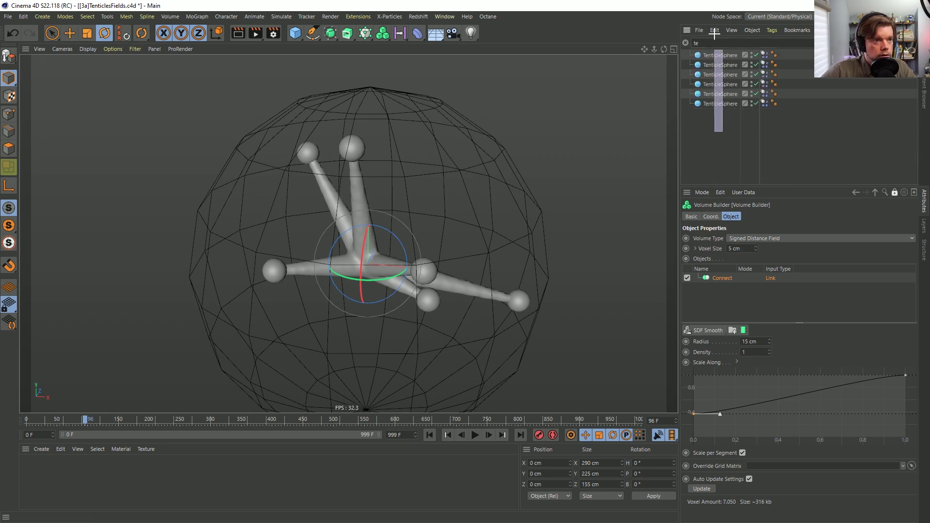
click(686, 43)
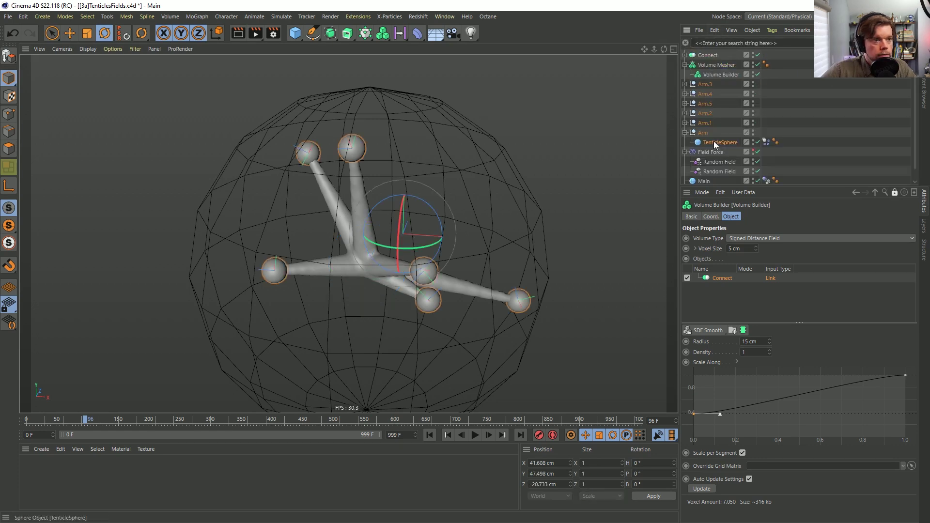
drag(735, 297, 729, 275)
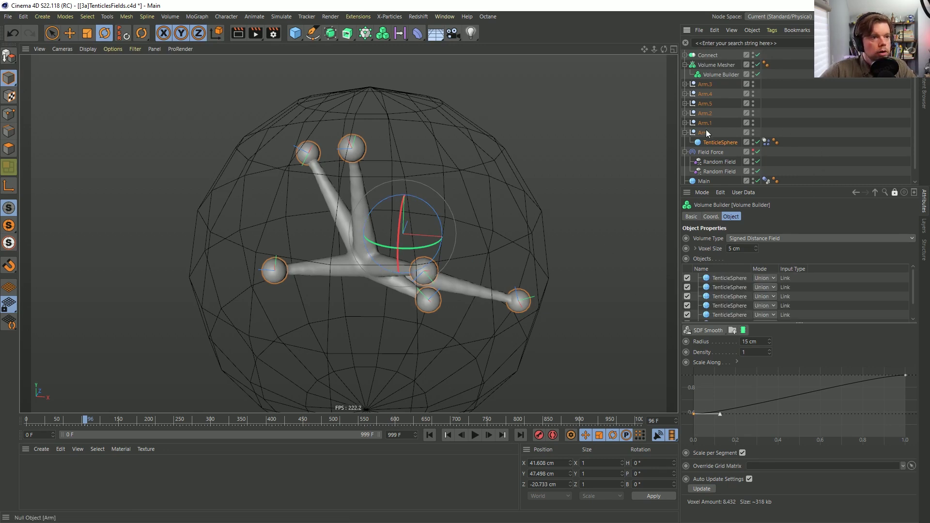
Hide all six Arm nulls in the editor and renderer, and inspect how a tip sphere blends into its arm
click(686, 133)
click(752, 130)
drag(753, 130, 752, 122)
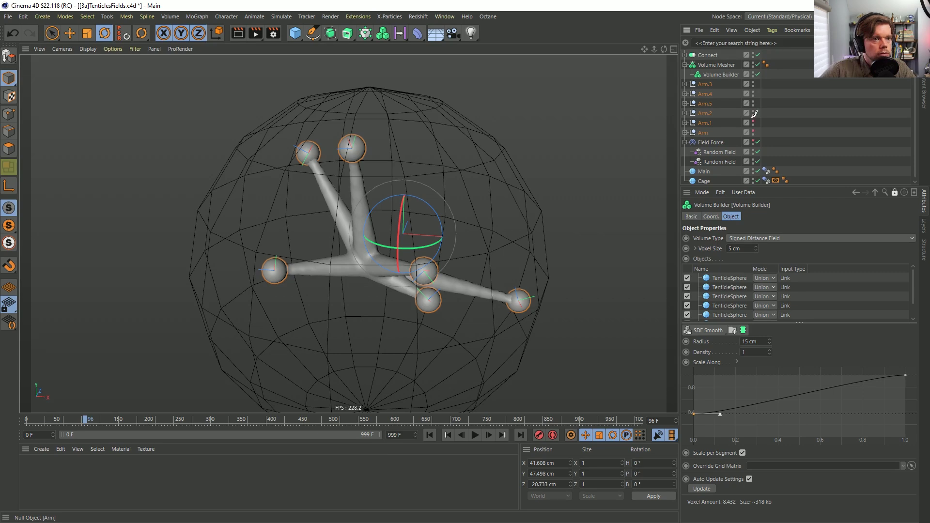
click(631, 167)
alt+drag(286, 277, 287, 267)
alt+right_drag(288, 267, 428, 261)
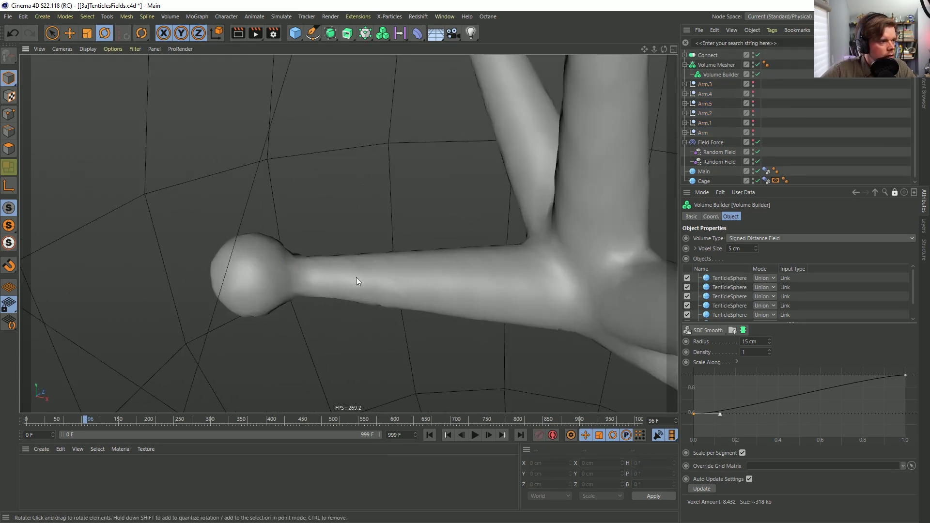
alt+right_drag(350, 275, 220, 310)
alt+middle_drag(333, 278, 319, 249)
alt+drag(318, 249, 422, 292)
Save the scene as a new version named [3b]TenticlesFields.c4d in the SceneFiles folder
key(ctrl+shift+s)
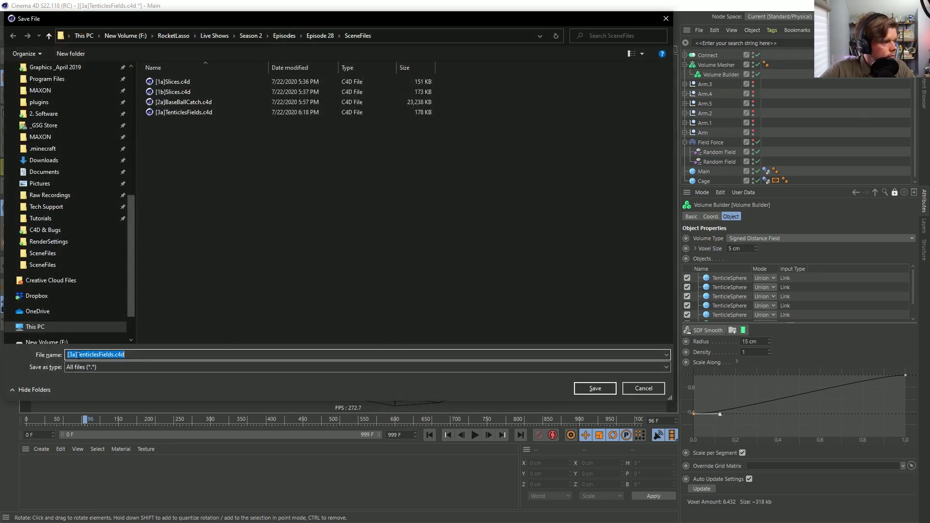
key(BackSpace)
text(b)
key(Return)
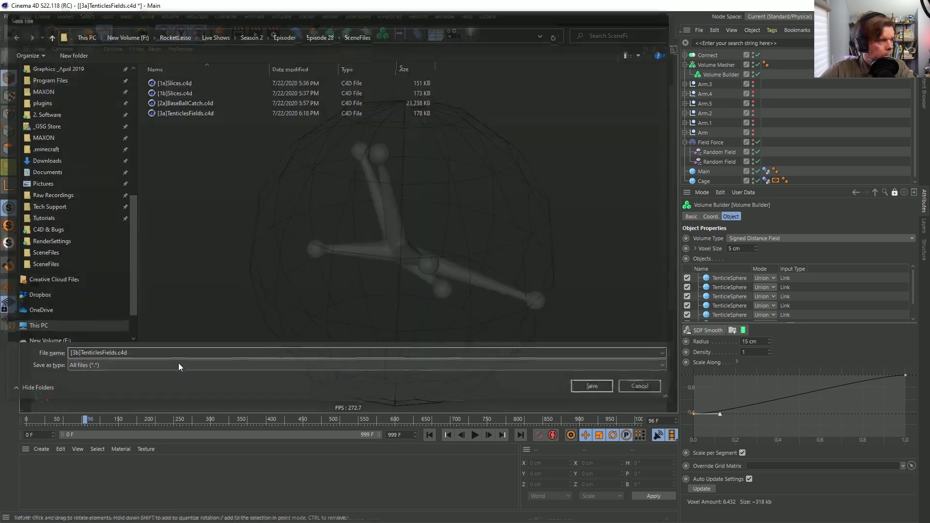
Play the simulation from the first frame, set the Field Force's Strength to 400 while it runs, and stop at frame 453
click(428, 434)
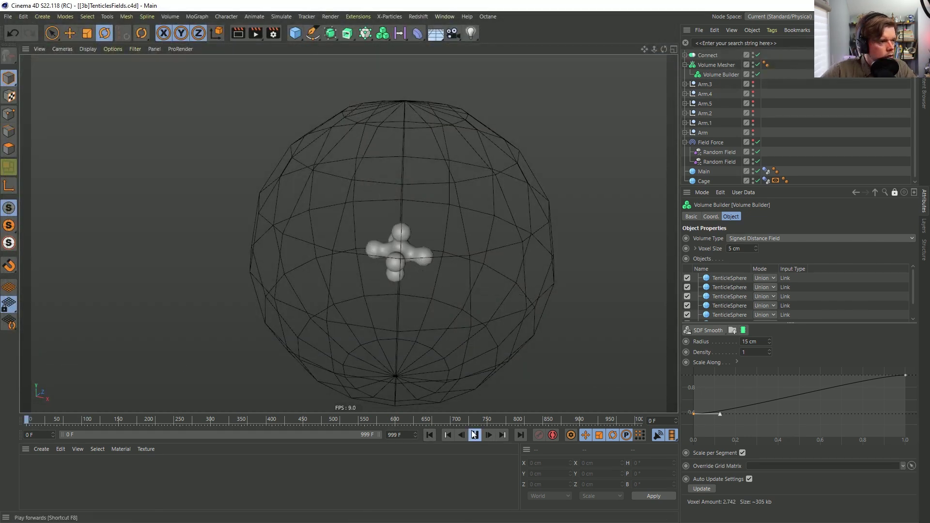
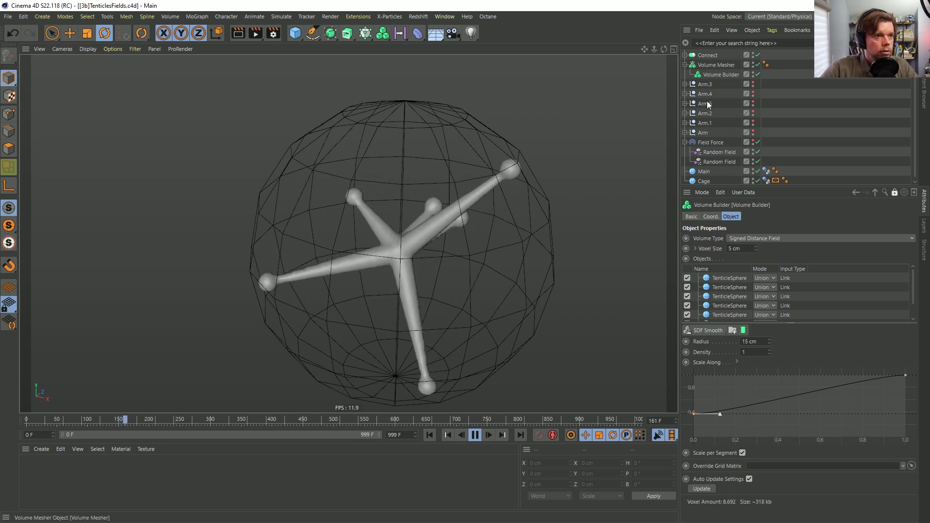
click(710, 140)
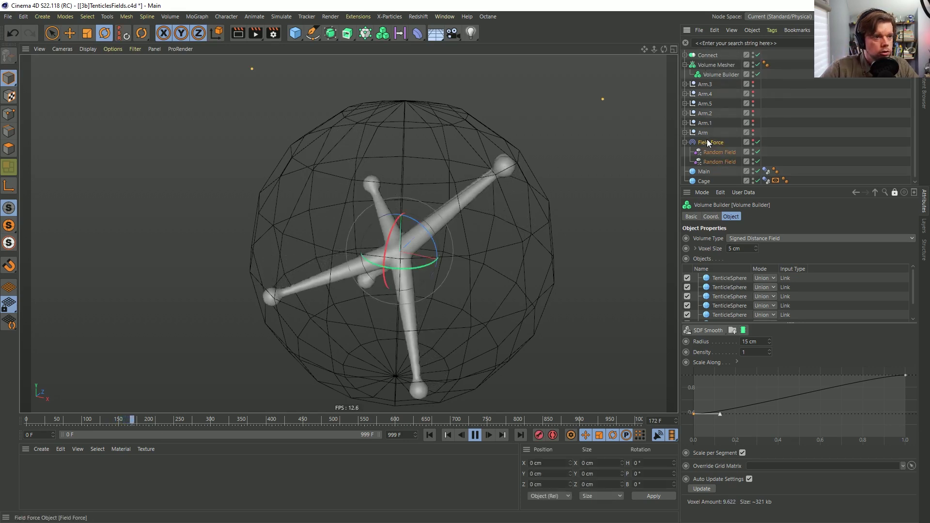
click(741, 248)
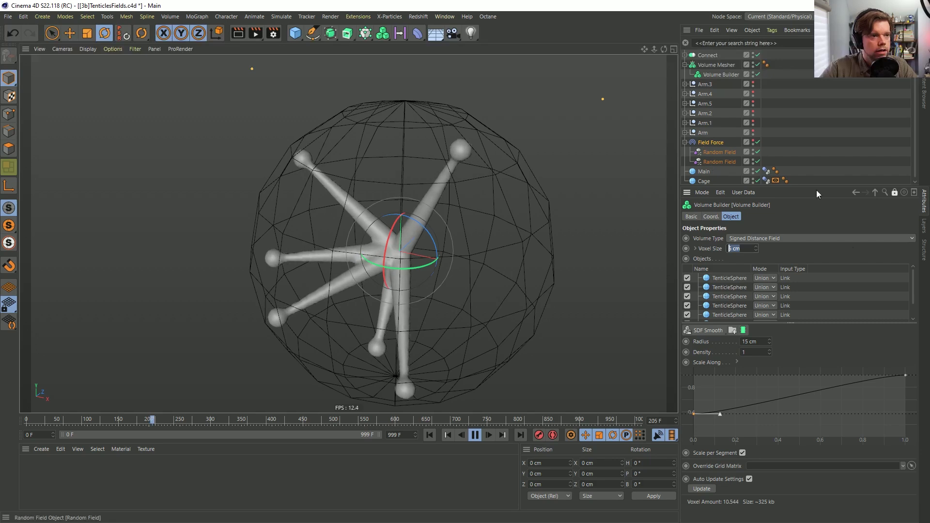
click(895, 192)
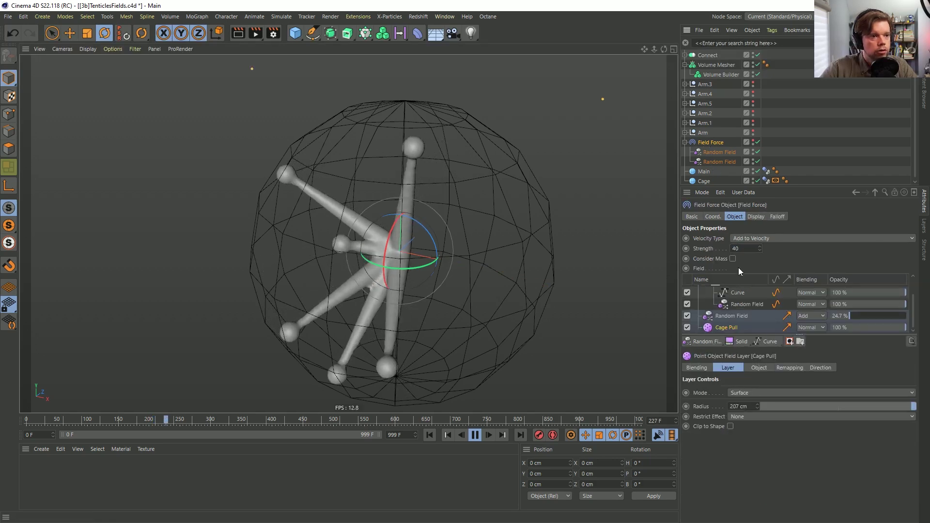
click(741, 248)
text(0)
key(Return)
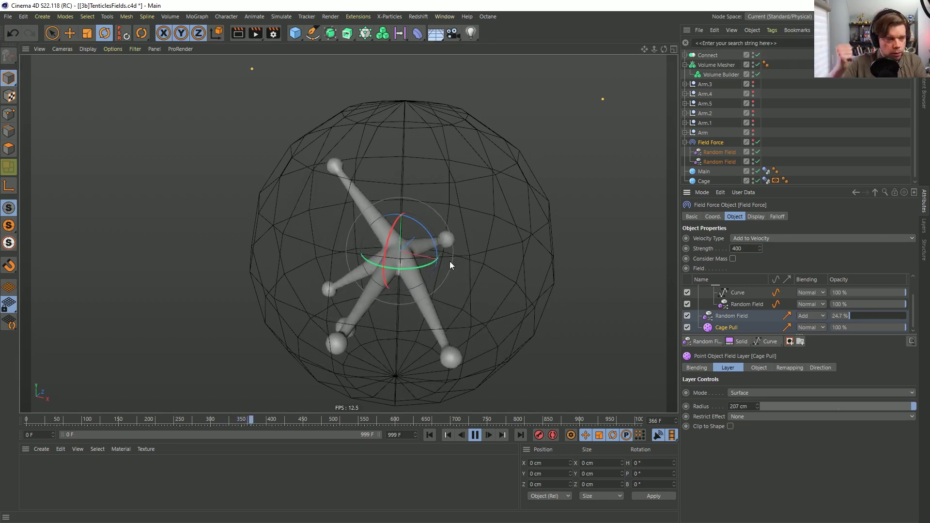
alt+drag(407, 261, 426, 271)
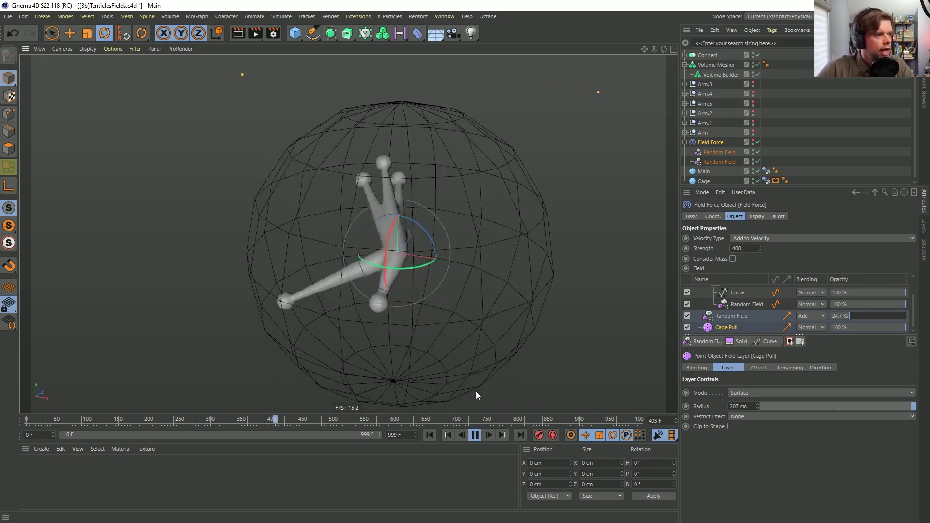
click(474, 435)
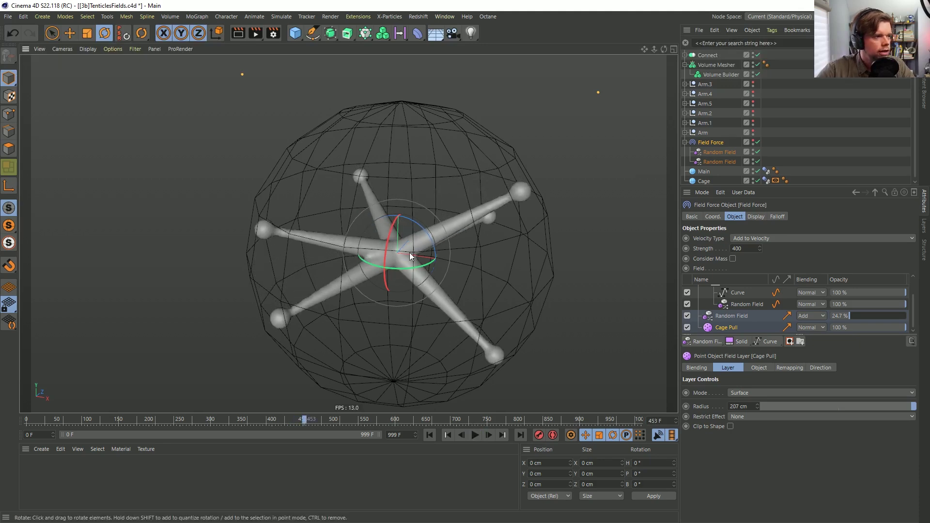
alt+drag(409, 251, 391, 239)
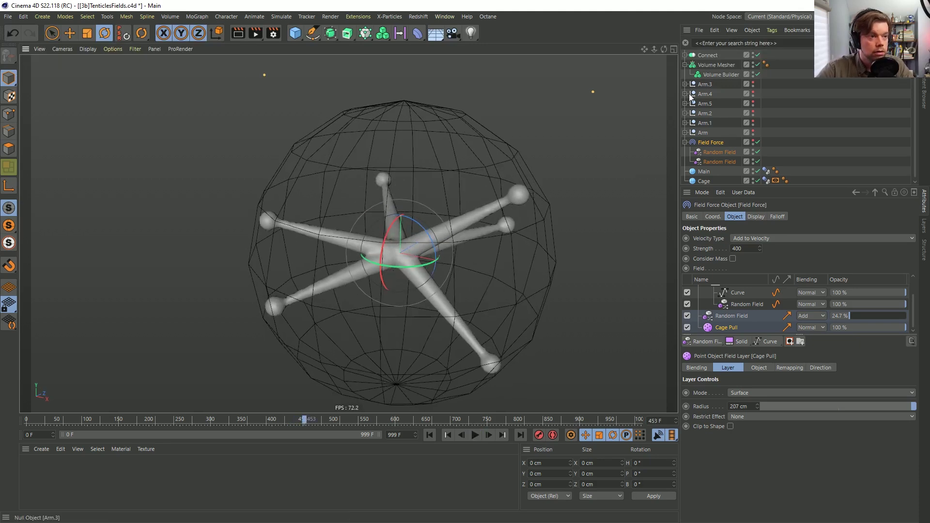
Add a Displacer deformer and place it inside the Connect object, below the last Tracer
click(685, 143)
click(690, 56)
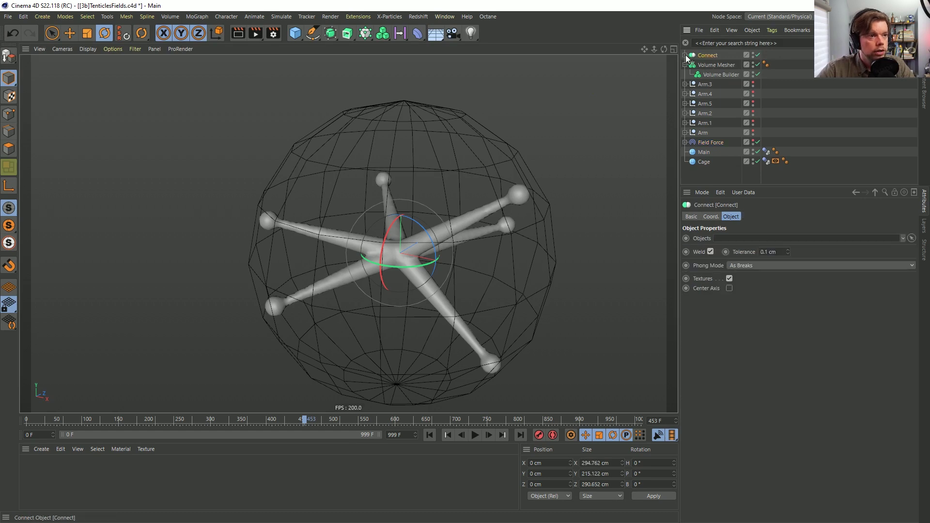
click(684, 56)
click(419, 33)
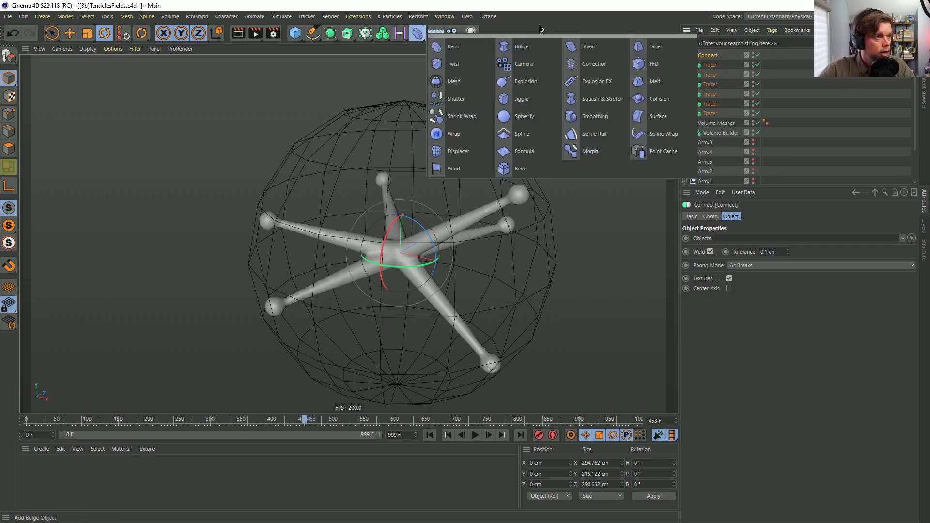
click(464, 152)
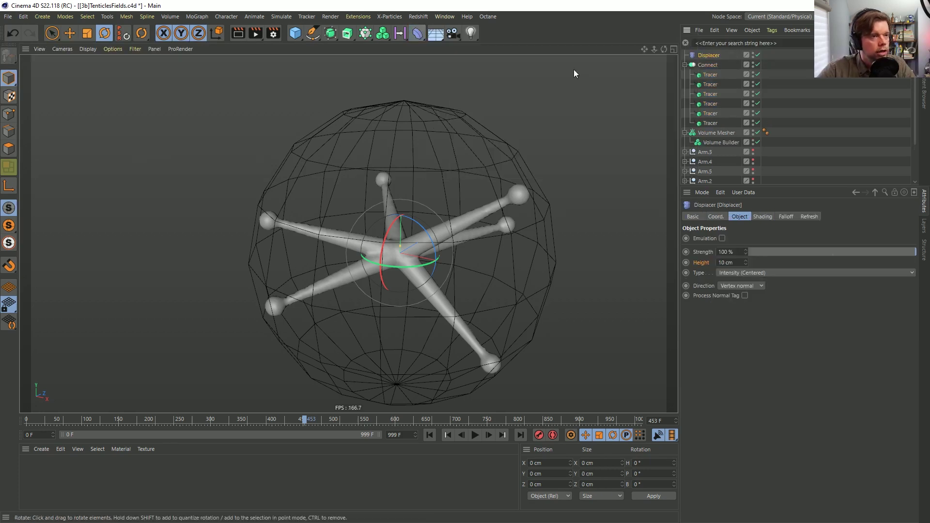
drag(707, 54, 715, 73)
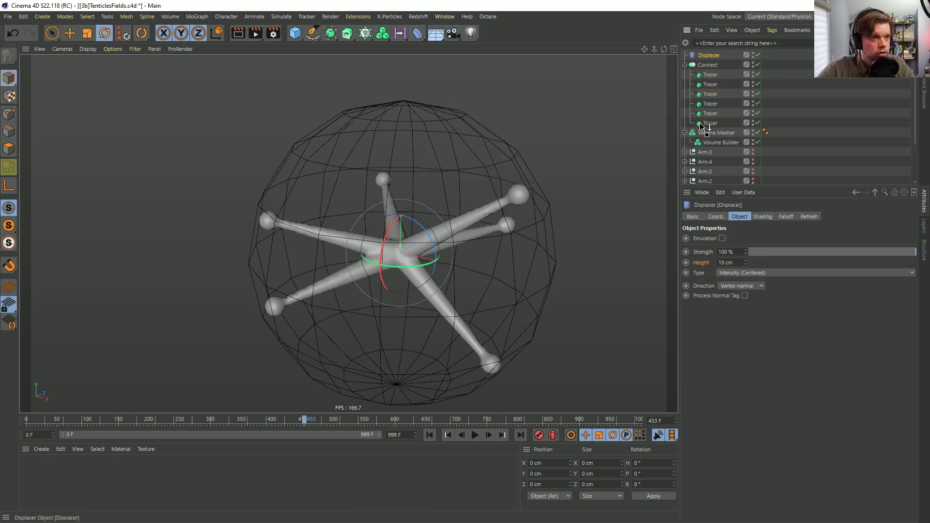
drag(706, 127, 710, 124)
Assign a Noise shader to the Displacer and raise its Height to 112 cm
click(763, 216)
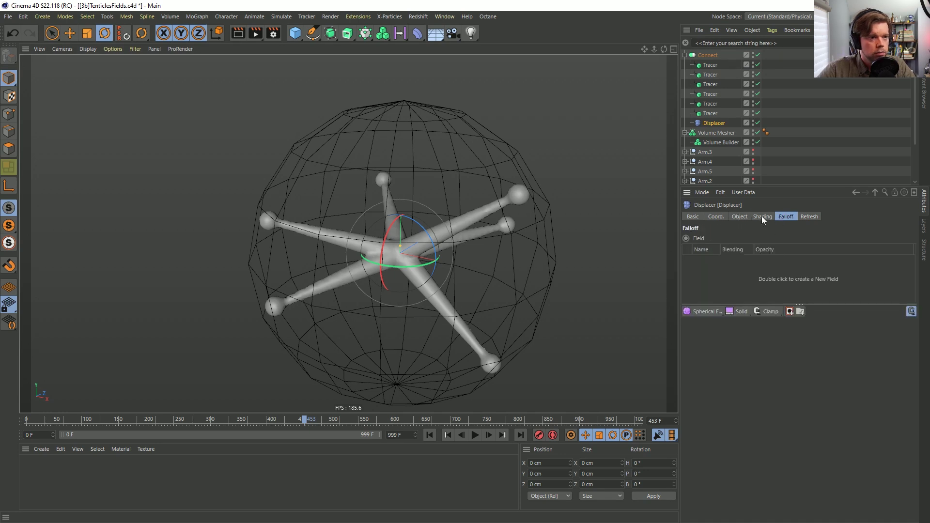
click(716, 247)
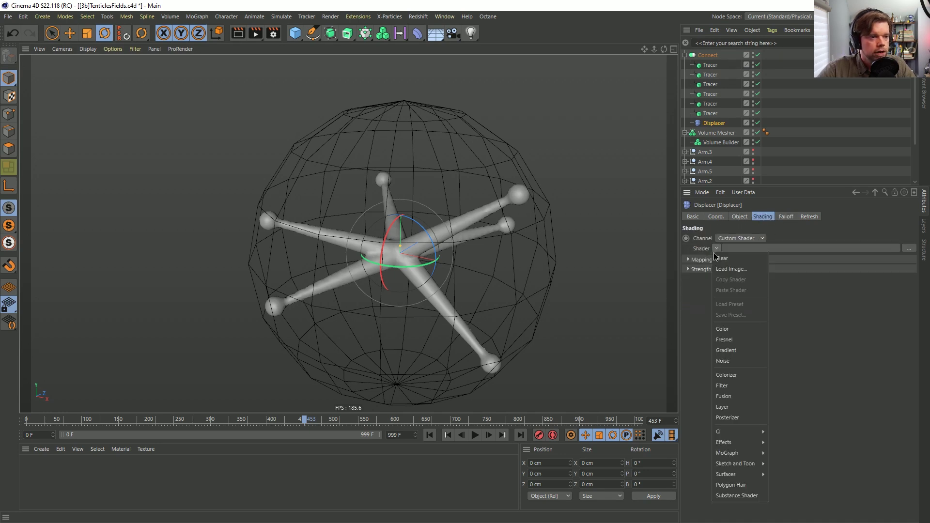
click(740, 357)
click(739, 217)
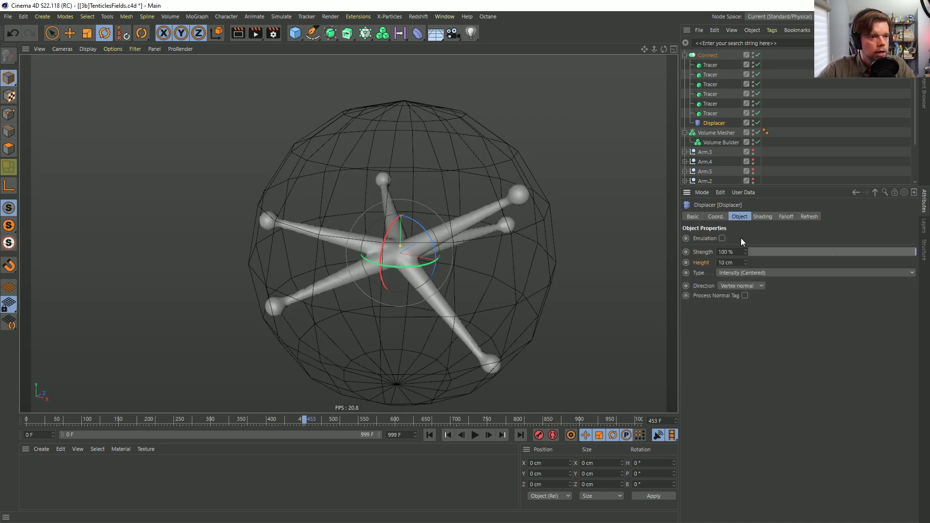
drag(745, 262, 746, 205)
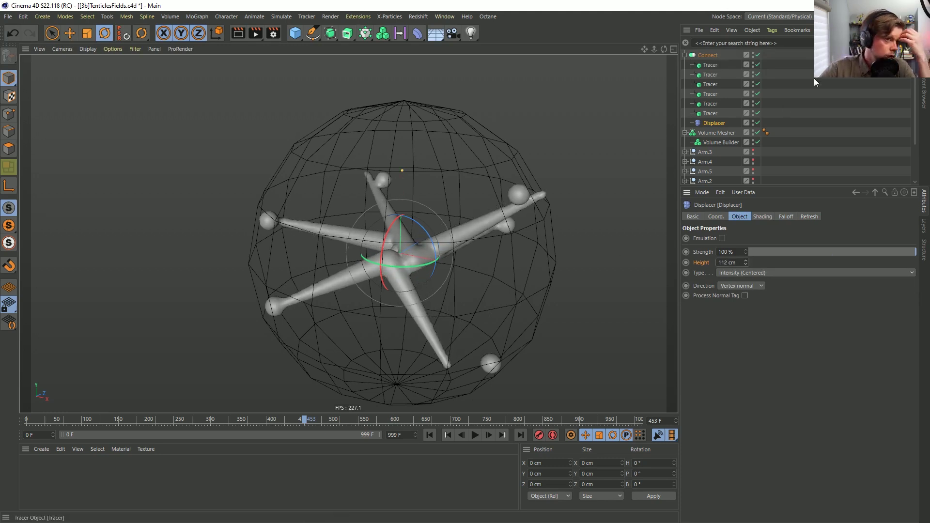
Set the Intermediate Points of all six Tracers to Uniform and play the simulation from the first frame
click(711, 113)
shift+click(710, 65)
click(774, 407)
click(774, 440)
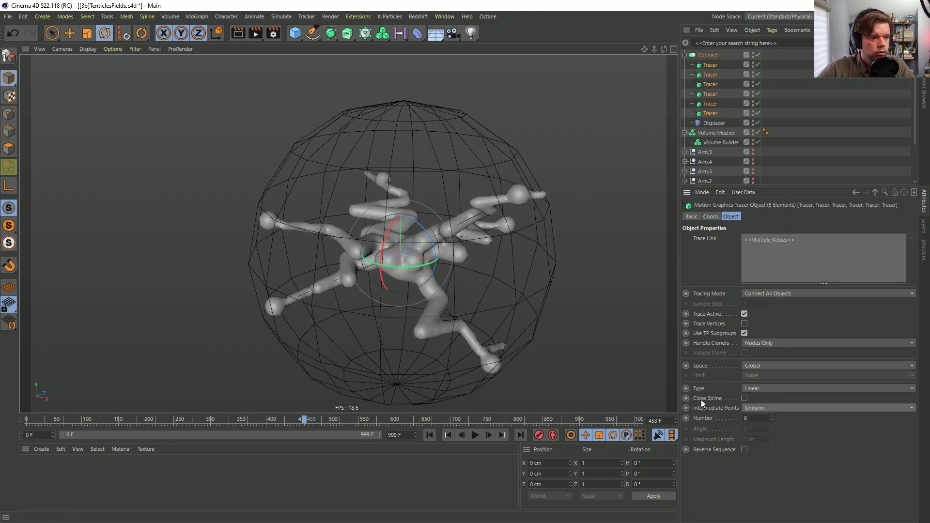
alt+drag(360, 209, 480, 365)
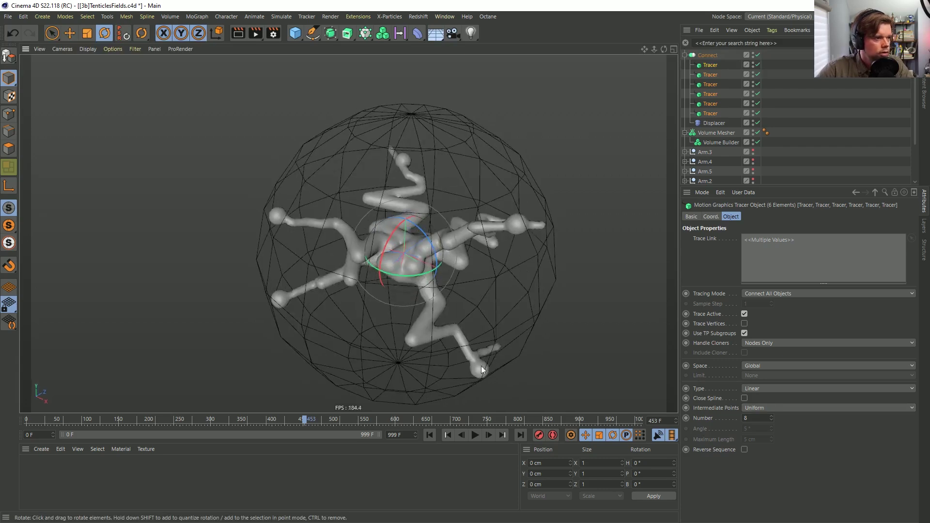
click(429, 434)
click(475, 434)
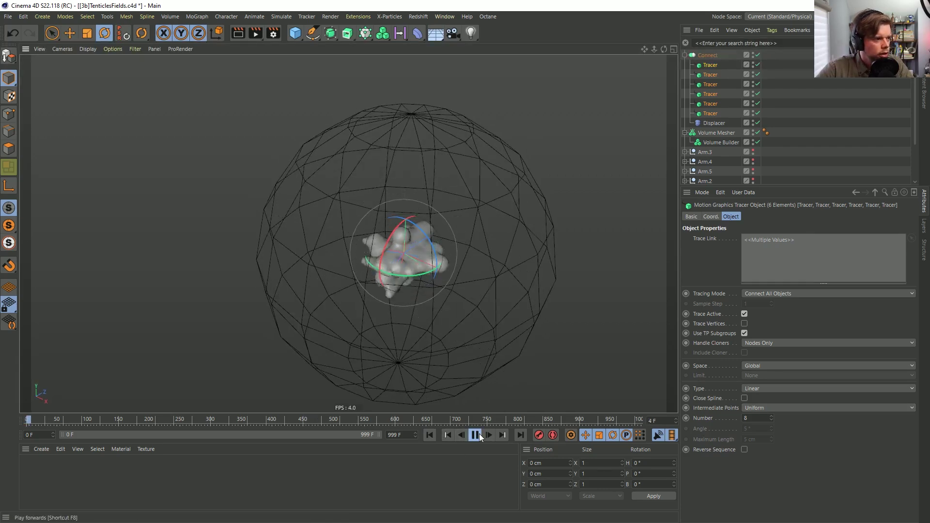
alt+drag(368, 242, 363, 212)
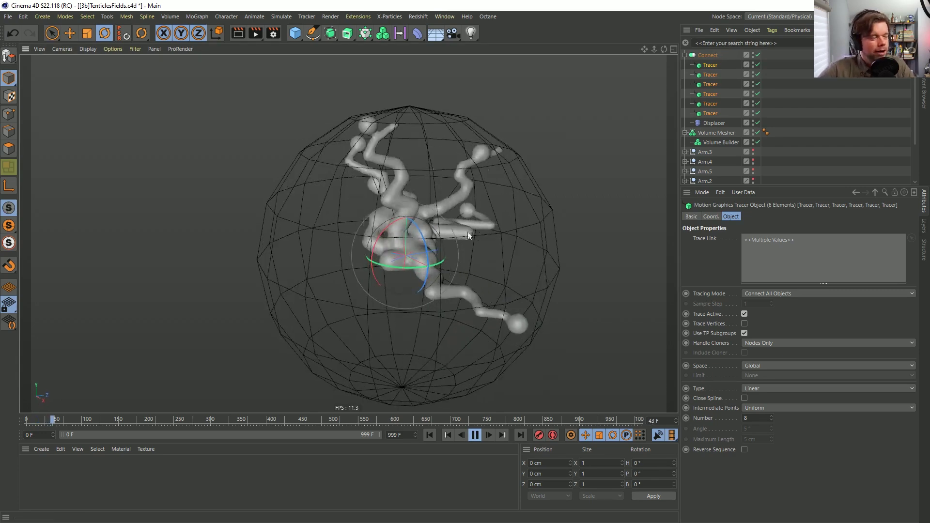
Set the Global Scale of the Displacer's Noise shader to 1000 %, then stop the playback and return to the first frame
click(708, 122)
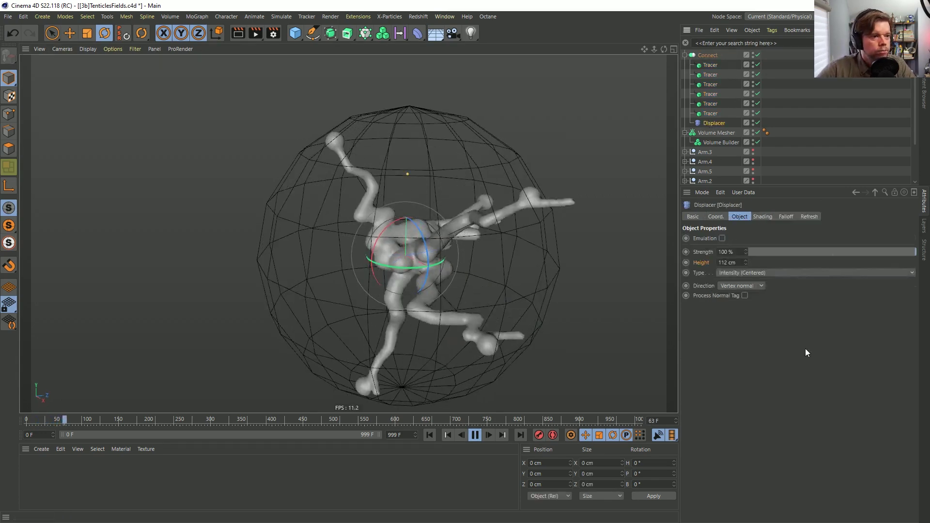
click(762, 217)
click(727, 272)
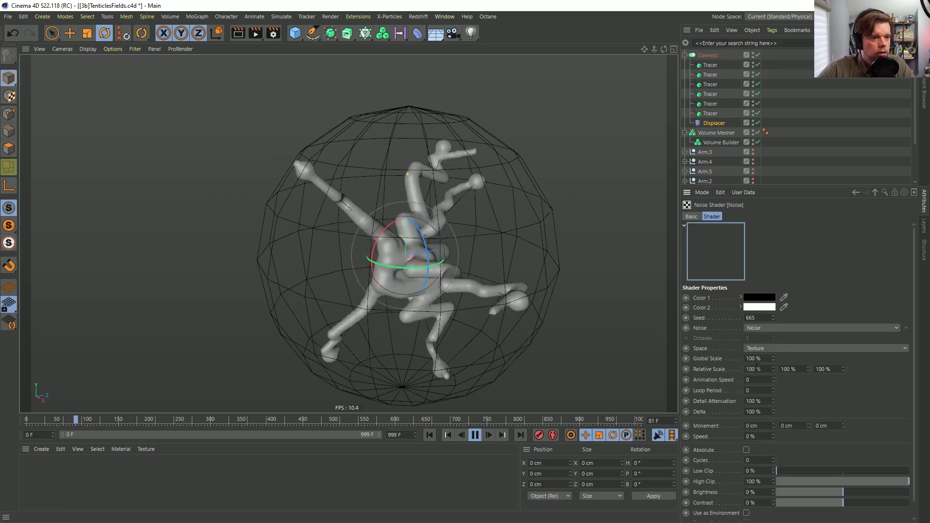
double_click(750, 358)
text(1000)
key(Return)
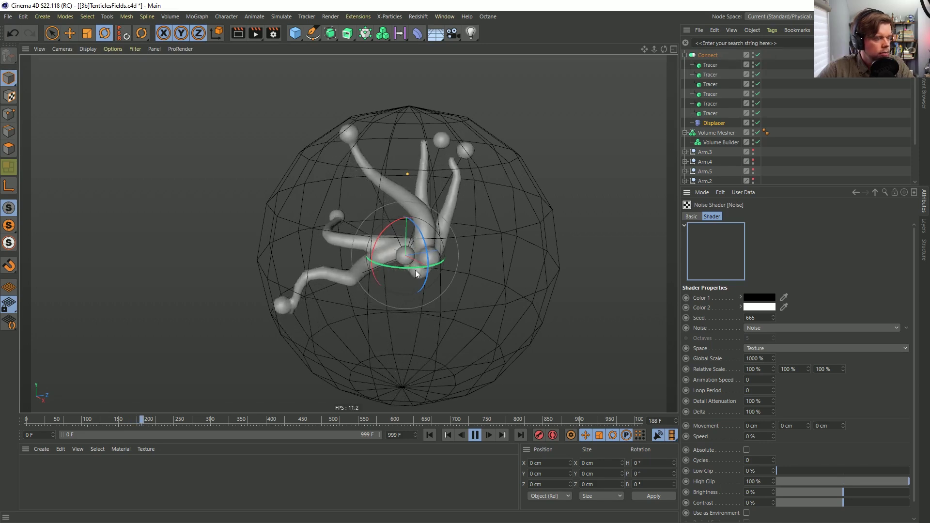
click(475, 435)
click(429, 434)
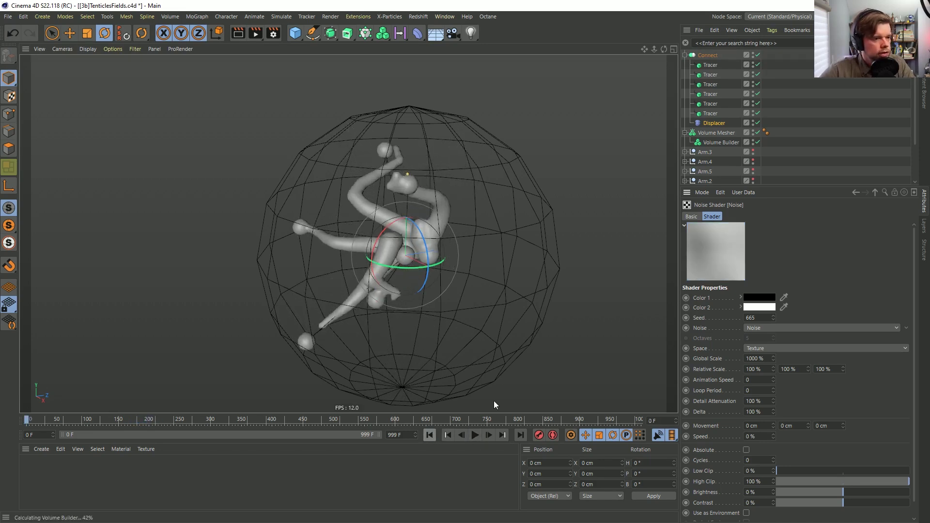
Lock the Displacer's falloff settings, filter the objects by "te", and add all six TenticleSphere objects as falloff fields
click(709, 122)
click(787, 217)
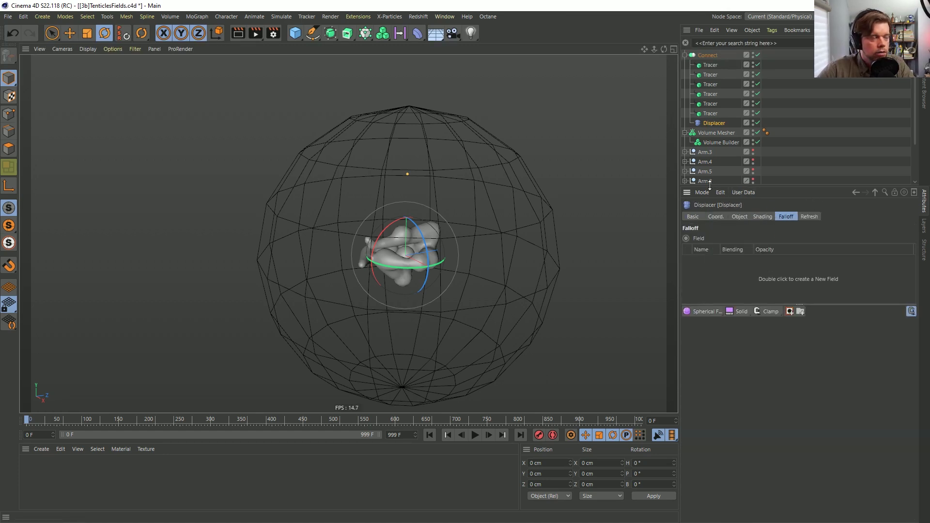
click(895, 193)
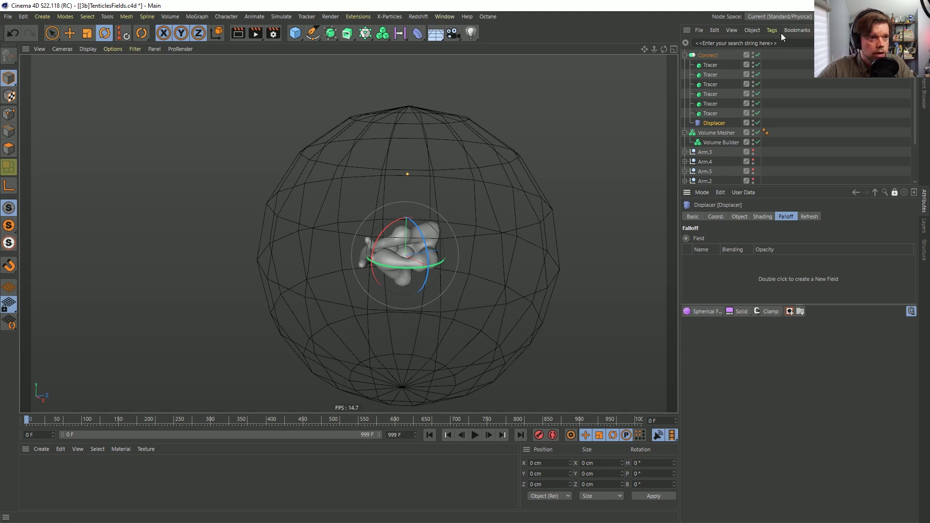
click(736, 43)
text(te)
key(ctrl+a)
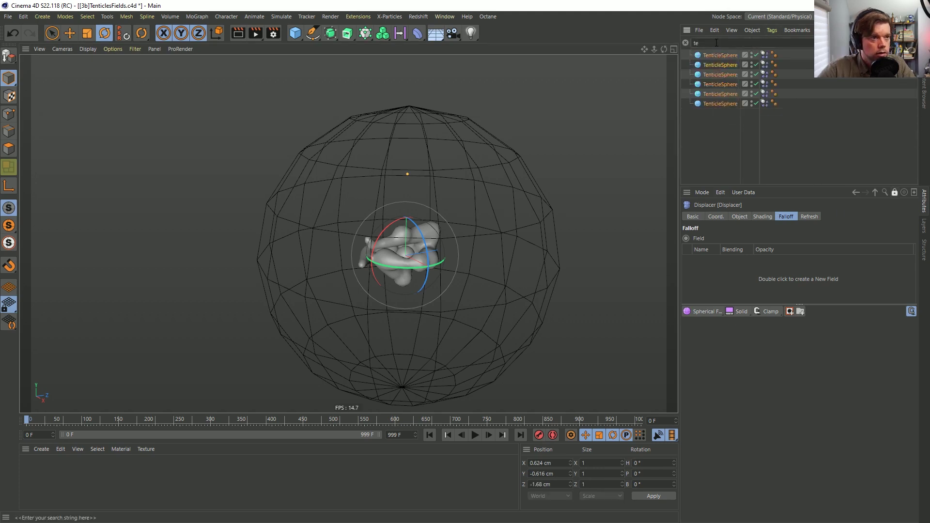
drag(717, 63, 720, 283)
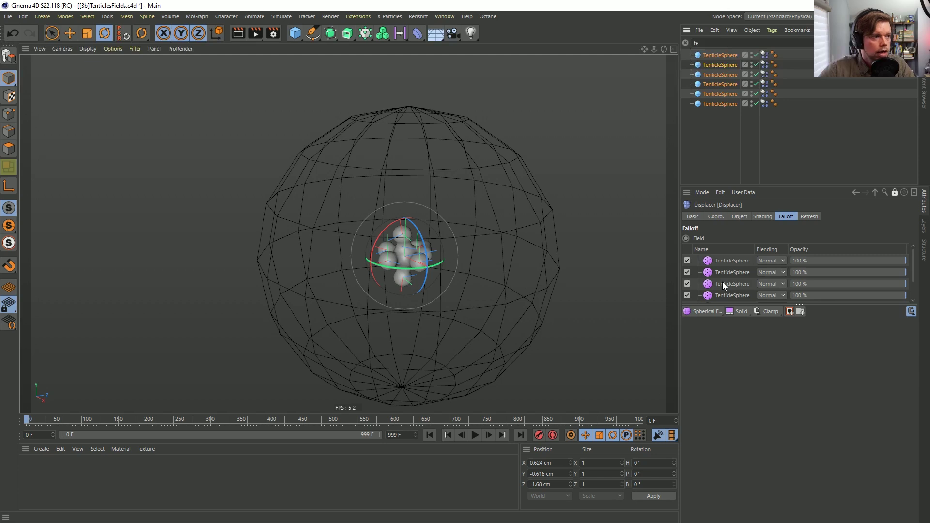
At frame 12, invert the remapping of all six TenticleSphere field layers, with Inner Offset 37 % and Radius 68 cm
click(720, 260)
click(475, 434)
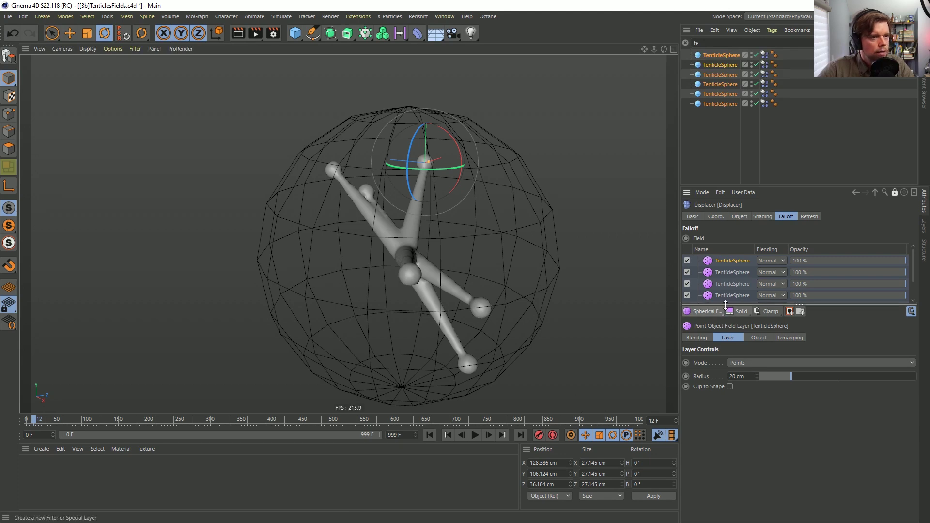
key(ctrl+a)
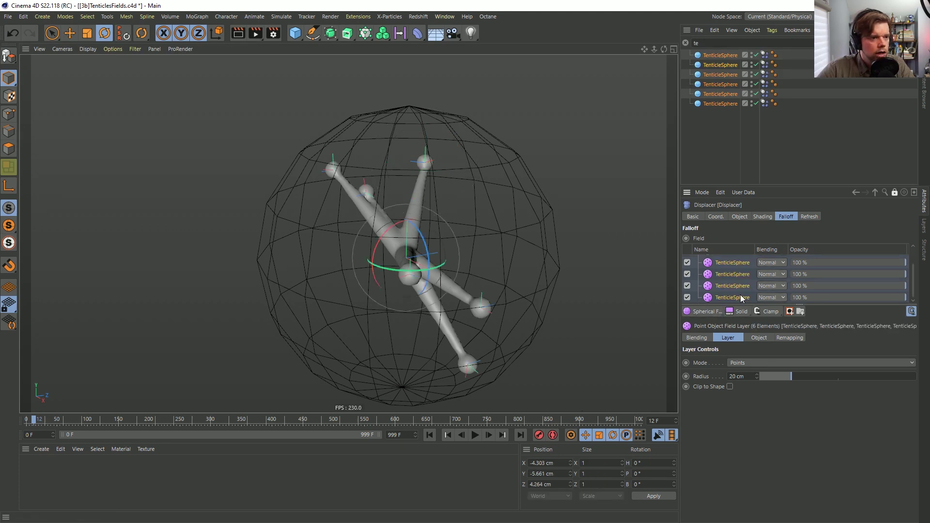
click(789, 337)
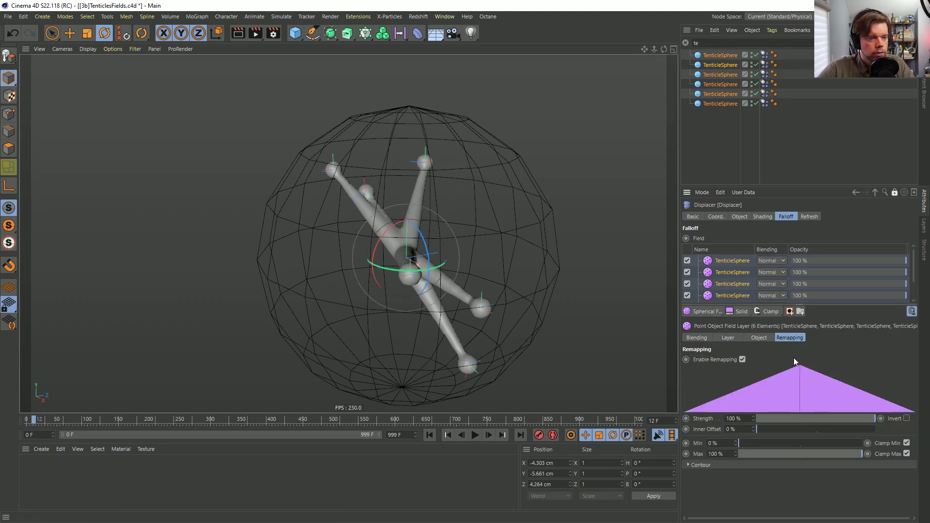
click(906, 418)
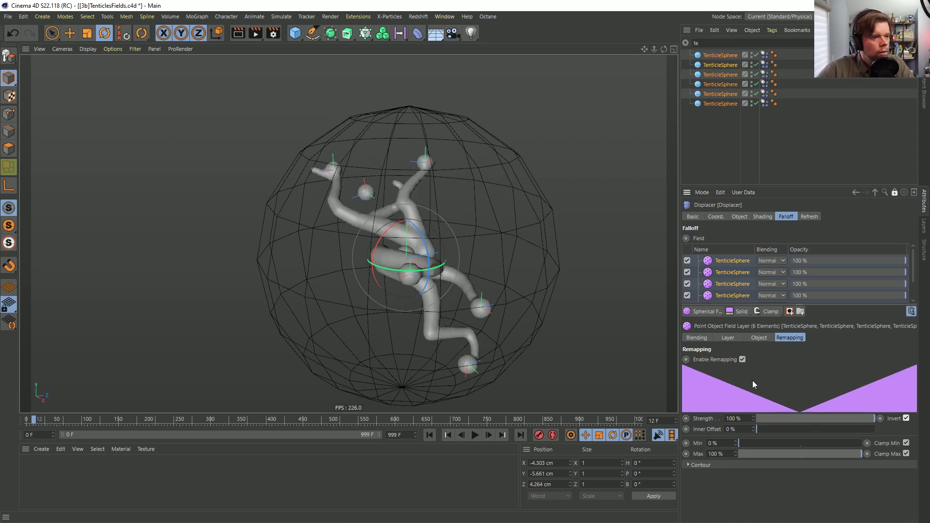
drag(763, 428, 867, 377)
click(740, 338)
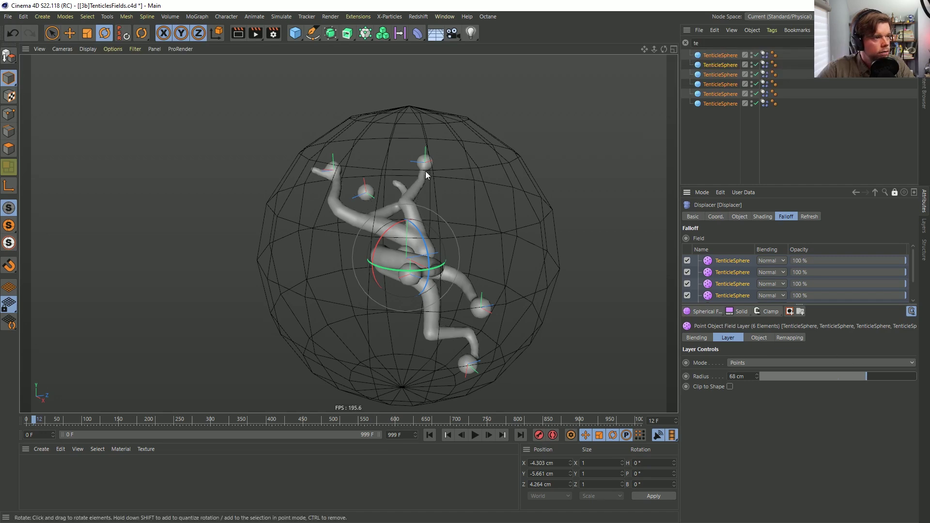
mouse_move(441, 281)
alt+mouse_down()
mouse_move(405, 282)
mouse_move(425, 282)
alt+mouse_up()
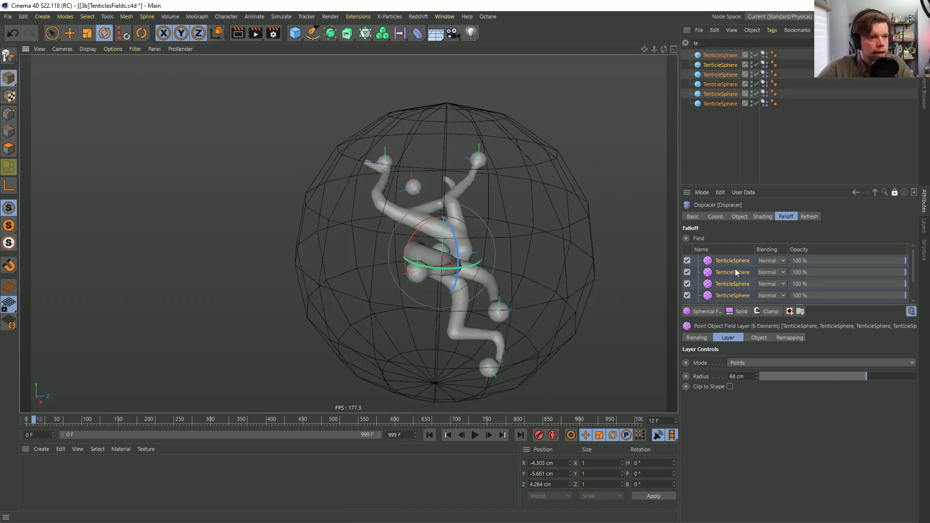
Set the blending of the upper five TenticleSphere field layers to Add, leaving the lowest one on Normal
click(780, 263)
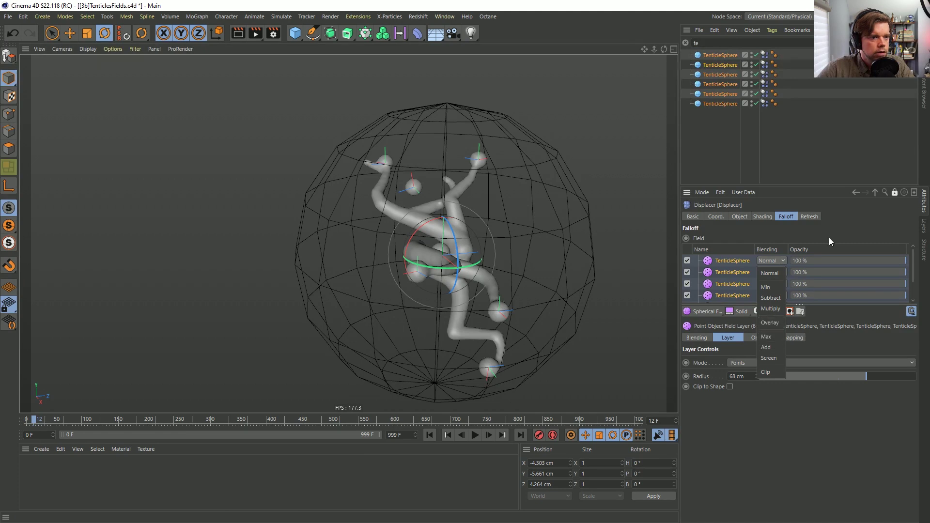
click(721, 262)
click(770, 261)
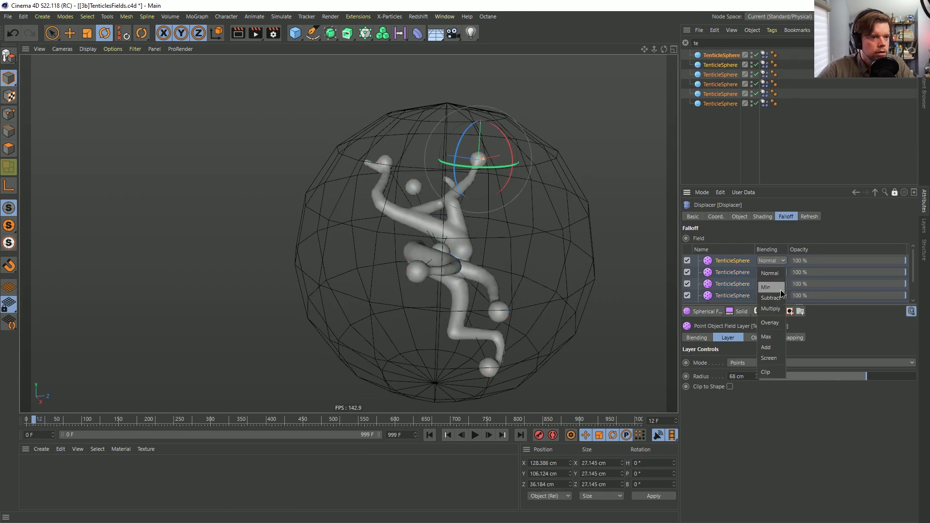
click(779, 347)
scroll(732, 275, down, 2)
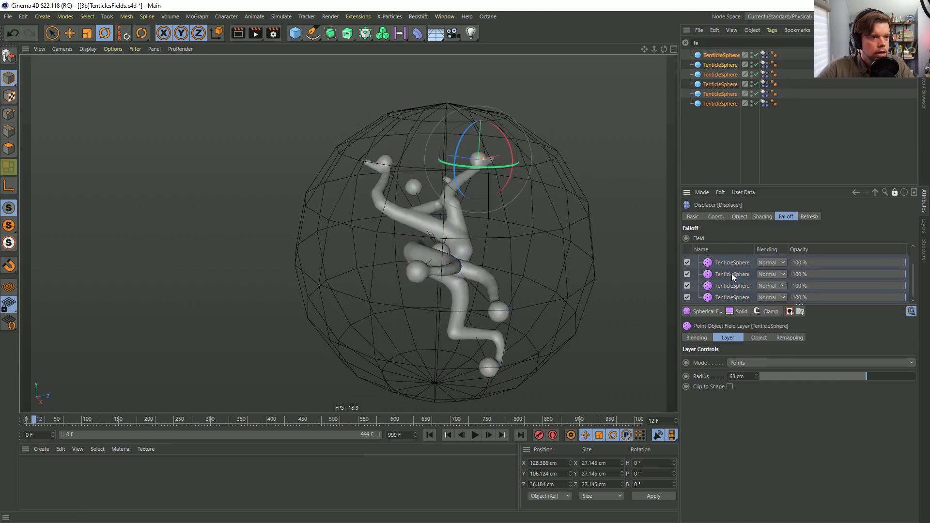
shift+click(736, 286)
click(696, 337)
click(750, 382)
click(755, 479)
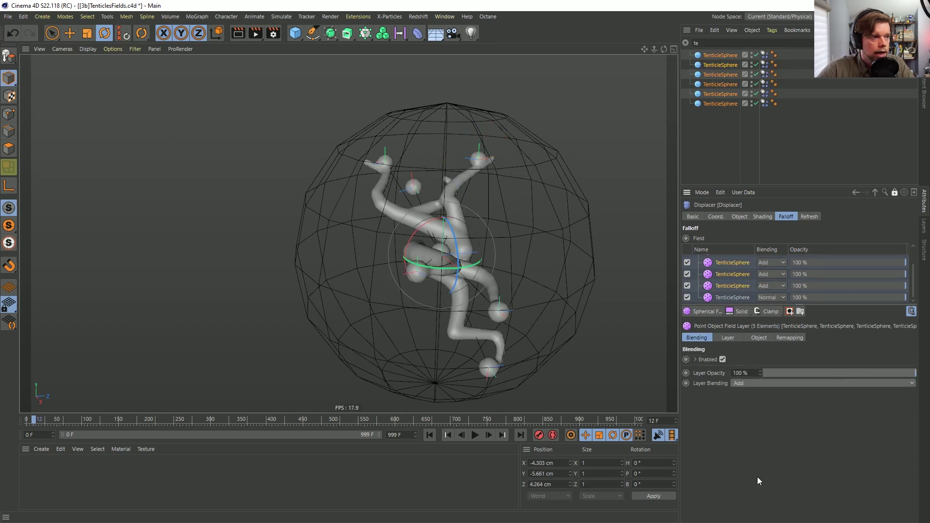
Play the simulation to frame 23 and inspect the remapping of individual TenticleSphere field layers
click(474, 436)
click(474, 436)
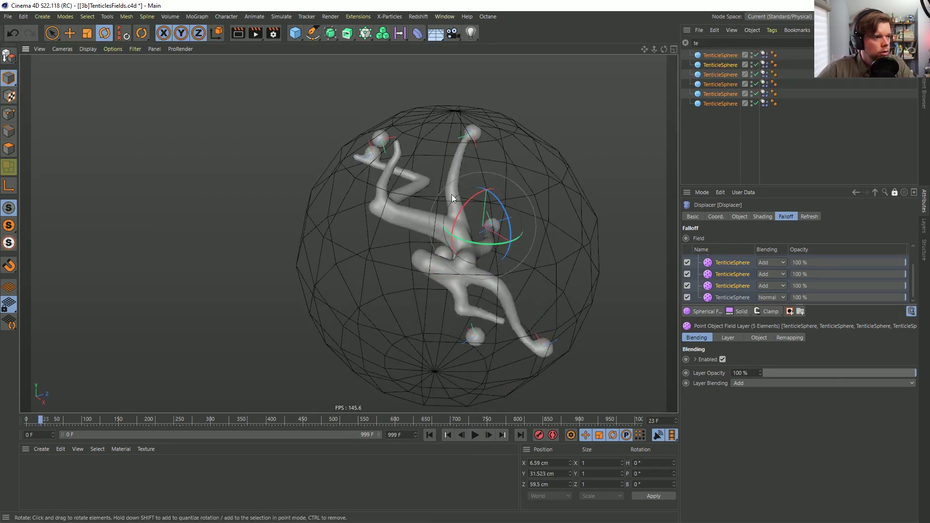
click(739, 271)
click(734, 285)
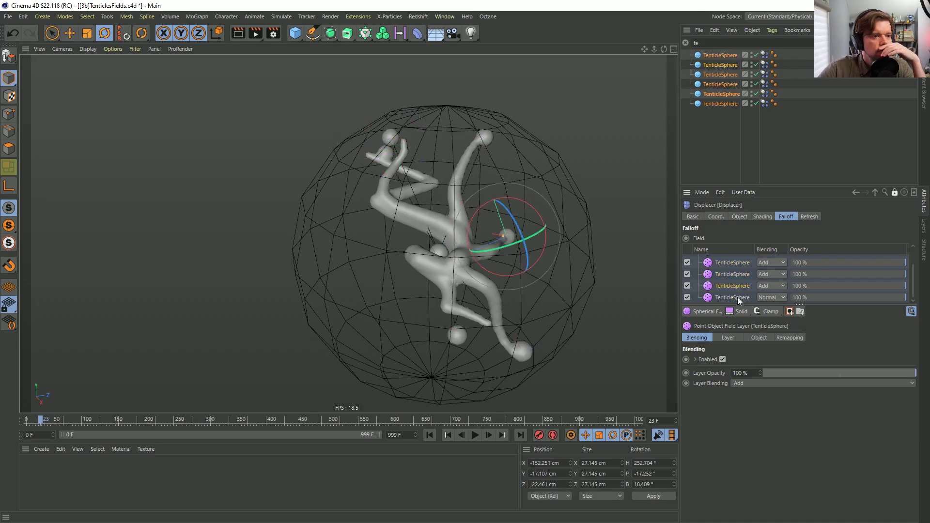
click(788, 337)
click(732, 274)
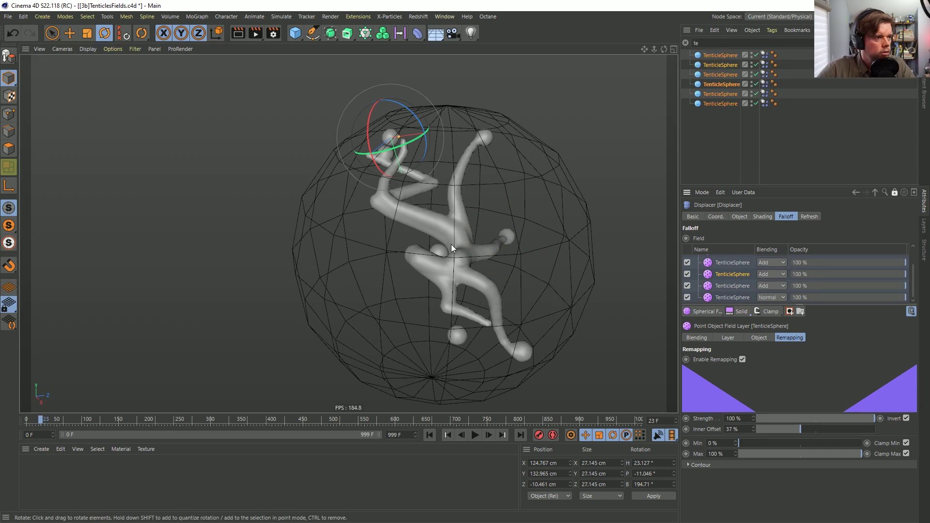
Play the simulation on to frame 294 to check the arms' bending from several angles, then return to the first frame
click(475, 434)
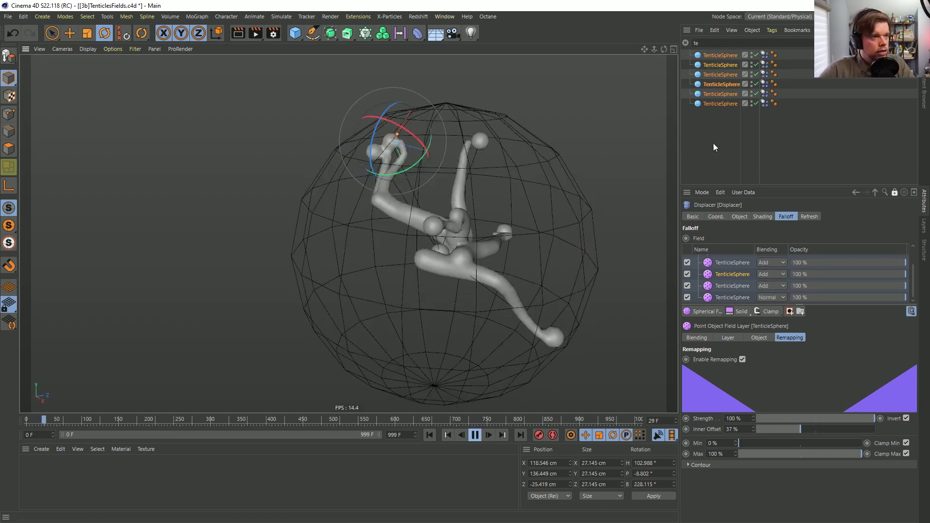
click(722, 127)
alt+drag(459, 246, 518, 228)
alt+drag(481, 260, 446, 286)
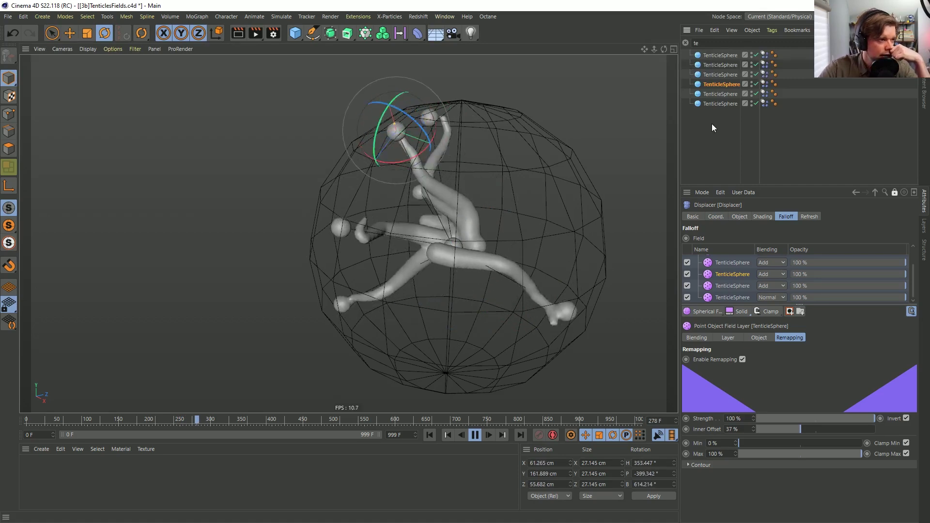
click(474, 435)
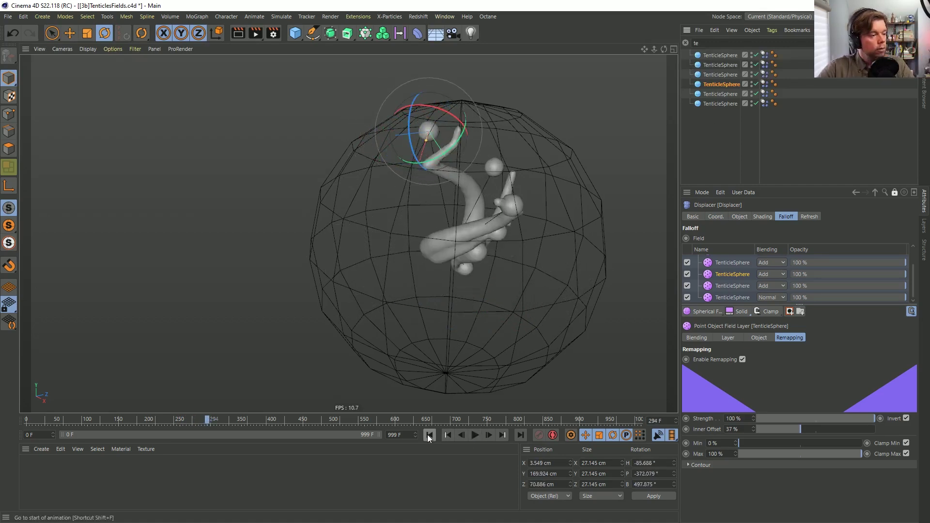
click(428, 434)
Save the scene as a new version named [3c]TenticlesFields.c4d in the SceneFiles folder
key(ctrl+shift+s)
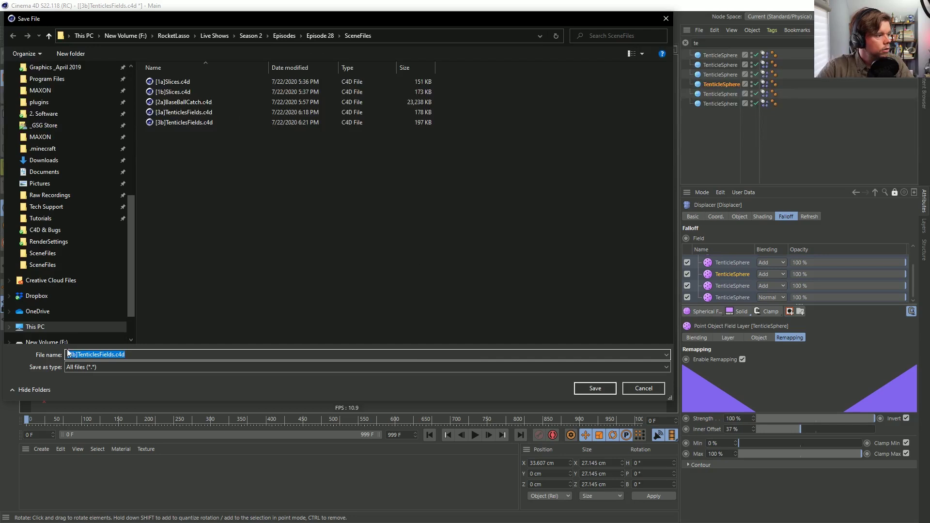
click(74, 354)
key(BackSpace)
text(c)
key(Return)
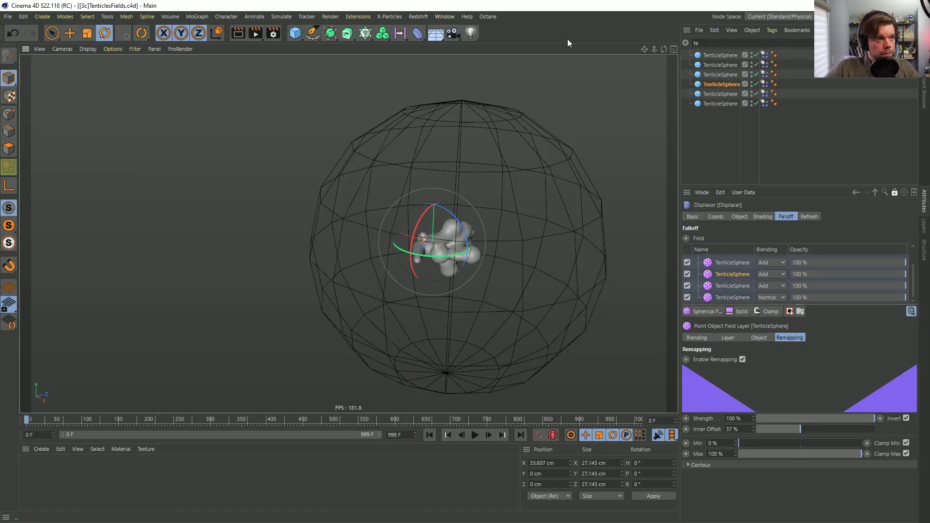
Create a new empty scene and add a Sphere primitive
key(ctrl+n)
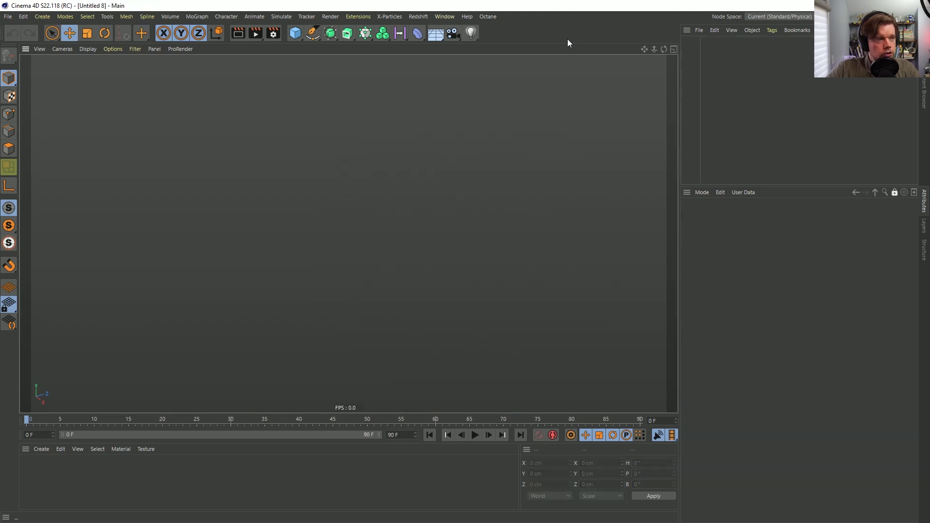
click(298, 35)
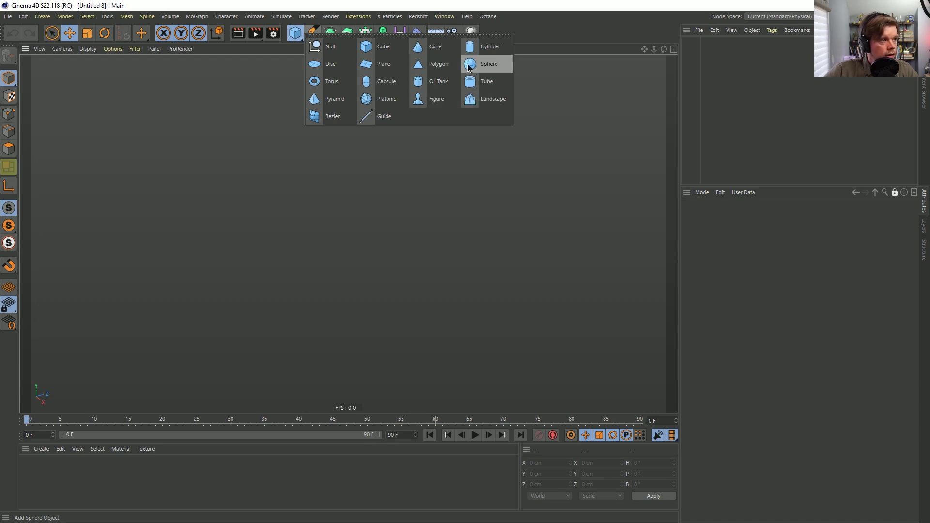
click(488, 63)
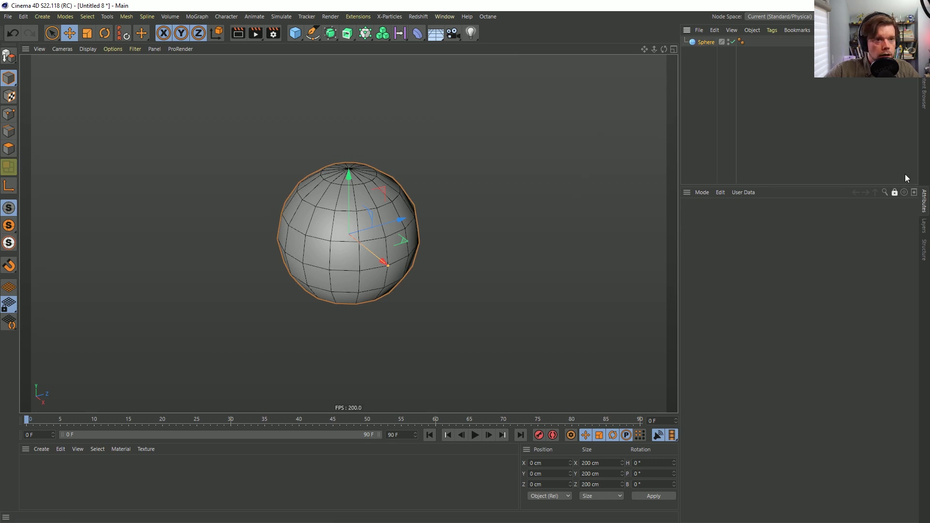
Unlock the attribute display, change the sphere's Type to Icosahedron, and set its Segments to 64
click(894, 192)
click(791, 259)
click(764, 312)
double_click(746, 249)
text(64)
key(Return)
scroll(408, 210, up, 3)
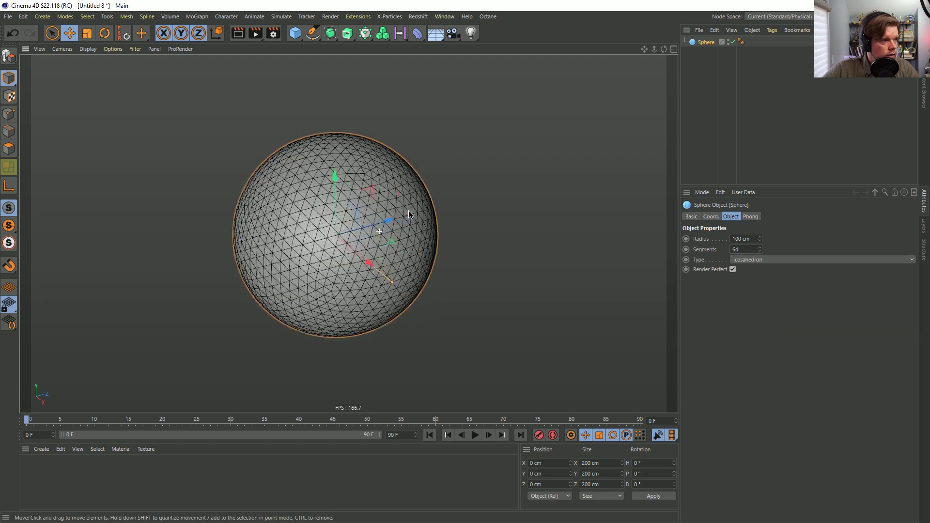
Set the sphere's Segments to 124
double_click(746, 250)
text(2)
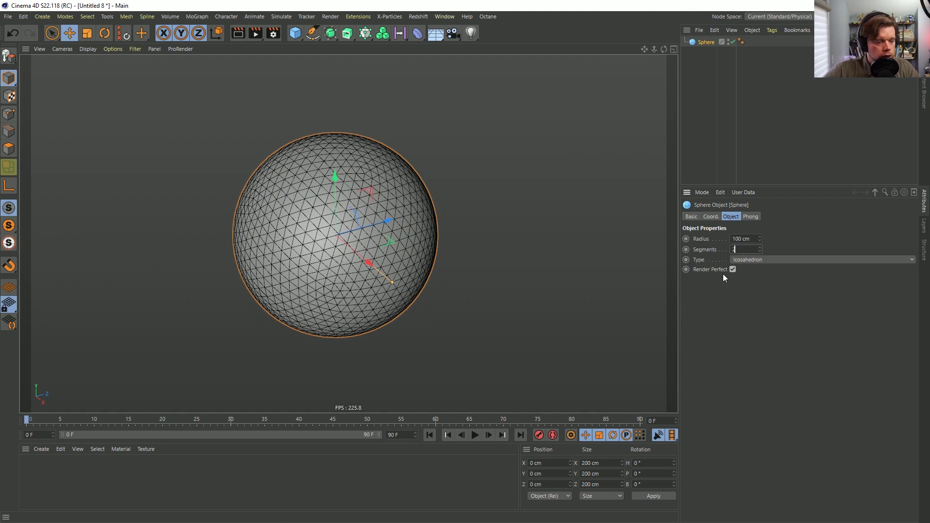
text(0)
key(Return)
double_click(737, 249)
text(124)
key(Return)
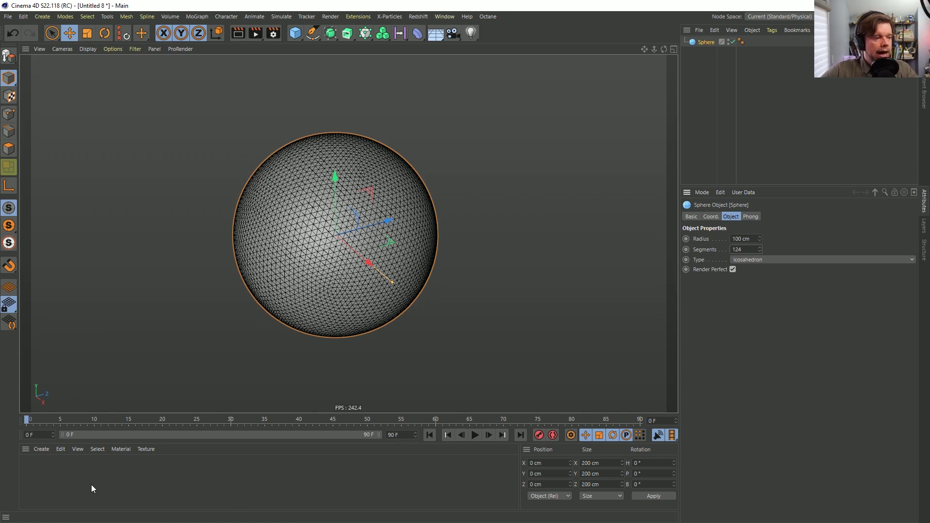
Create a new material, apply it to the sphere, and open it for editing
double_click(50, 484)
drag(208, 292, 248, 254)
click(32, 477)
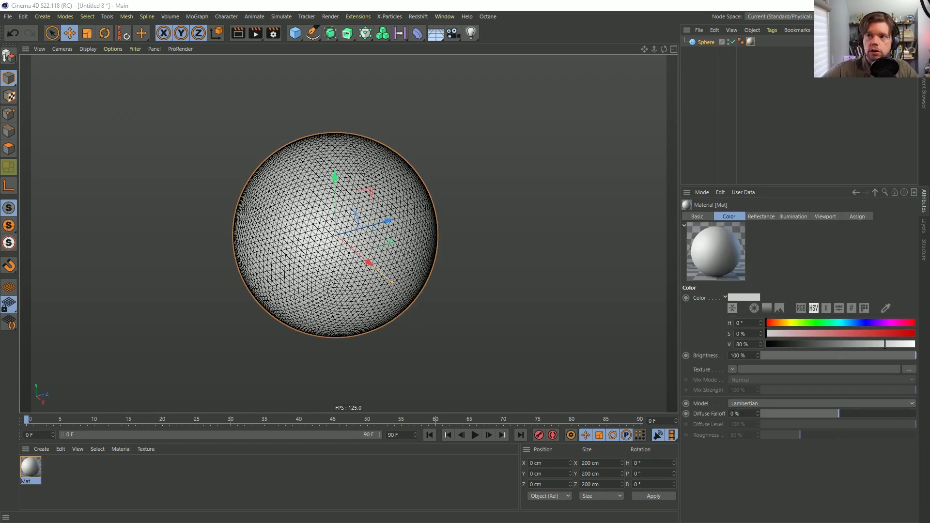
drag(600, 128, 625, 109)
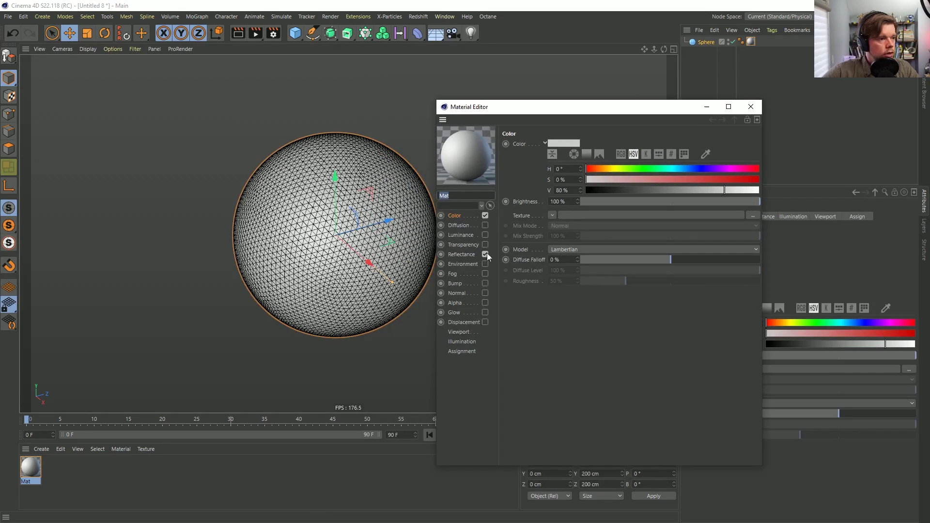
Enable the material's Displacement channel and load a Noise shader as its texture
click(485, 322)
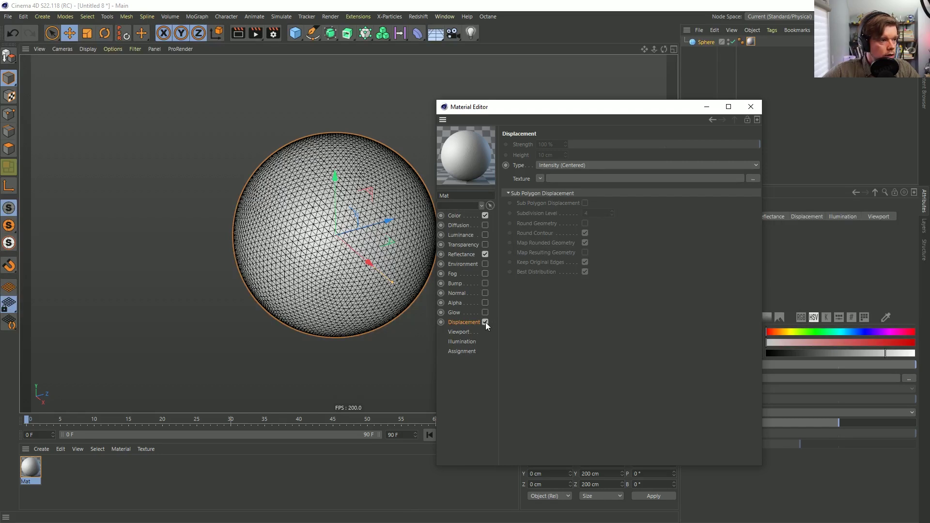
click(539, 179)
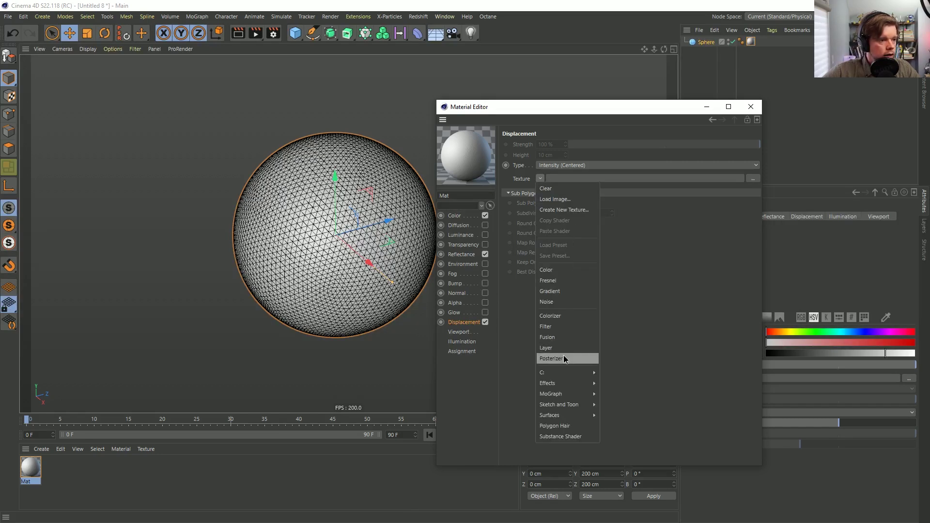
click(564, 297)
Set the displacement noise's Global Scale to 550% and Contrast to 25%
click(545, 206)
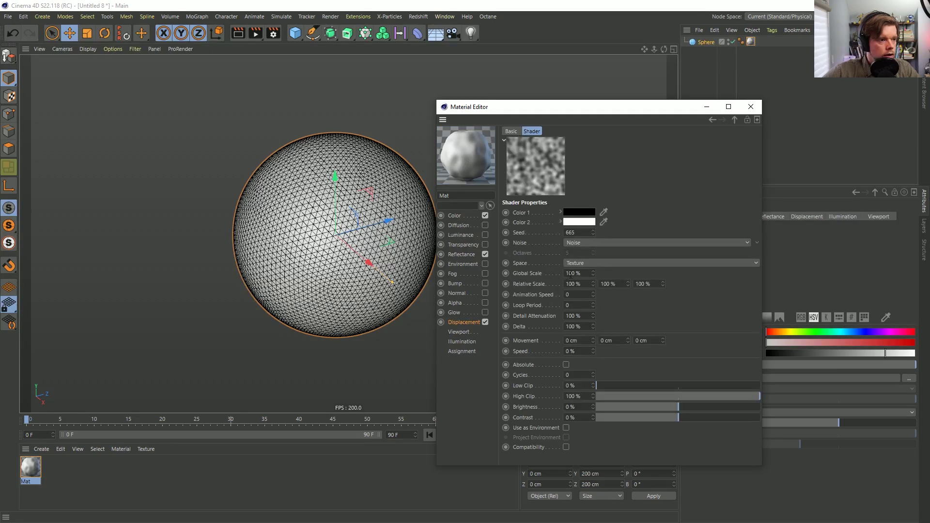
text(550)
key(Return)
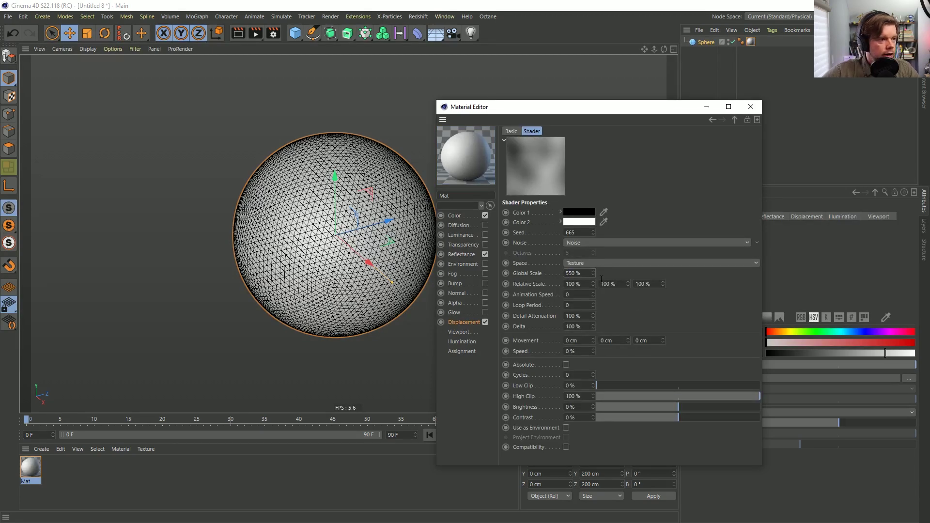
click(698, 417)
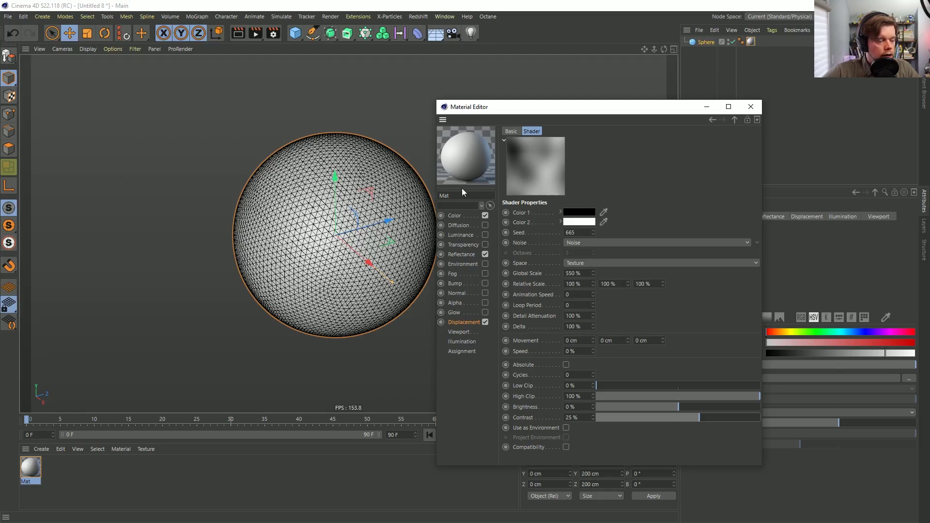
Render the view, turn off Render Perfect on the sphere, and render the view again
key(ctrl+r)
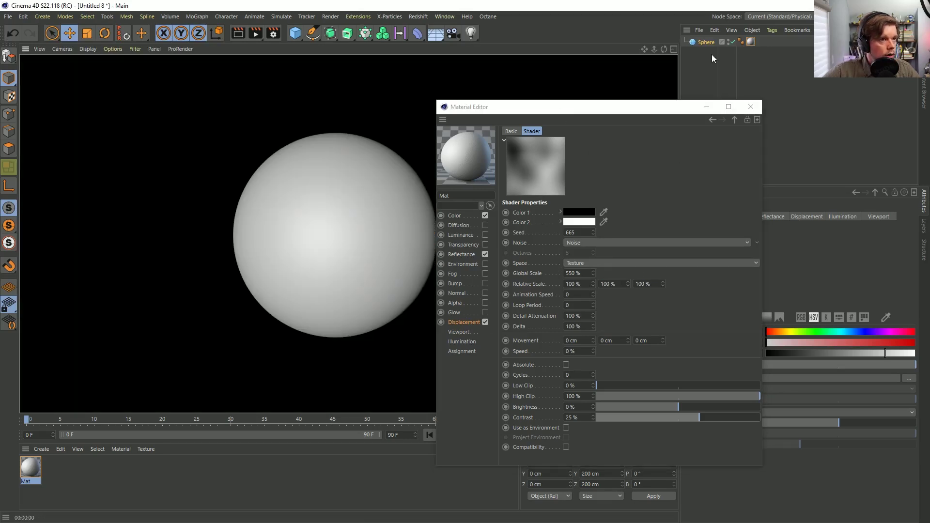
click(711, 45)
drag(648, 107, 749, 104)
click(734, 271)
key(ctrl+r)
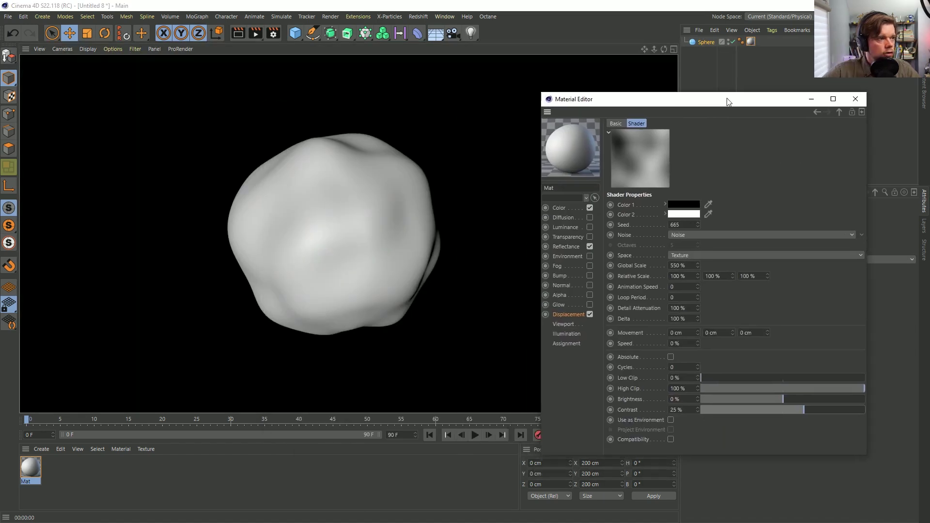
Set the Displacement Height to 25 cm and render the view
click(573, 315)
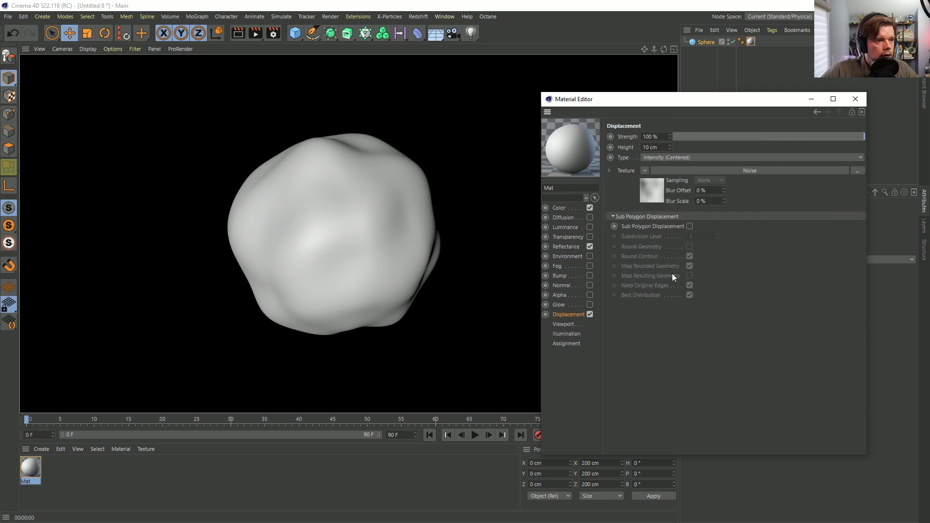
double_click(666, 147)
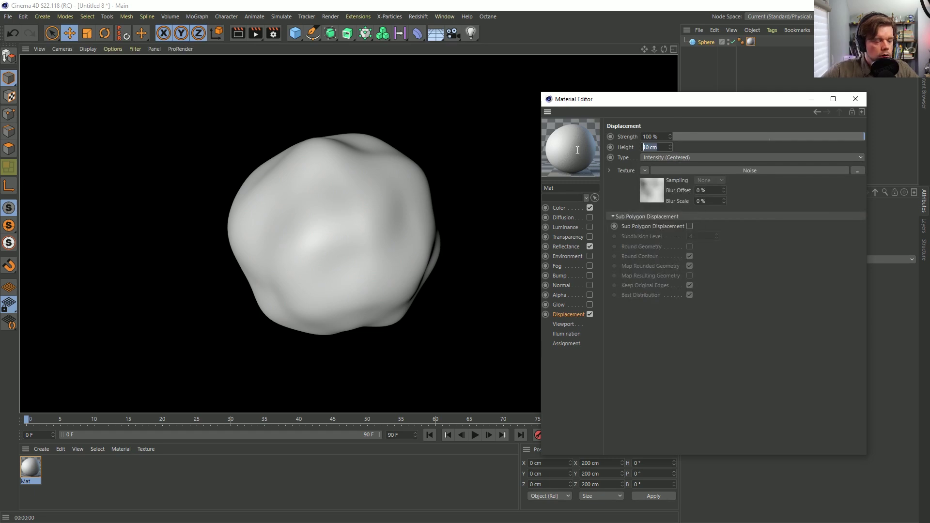
text(25)
key(Return)
key(ctrl+r)
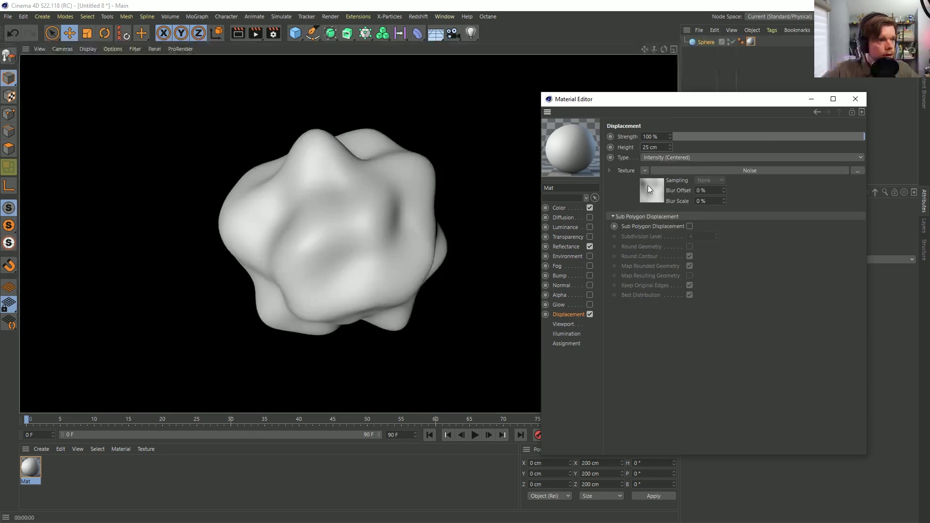
Change the displacement shader's noise type to Naki
click(650, 187)
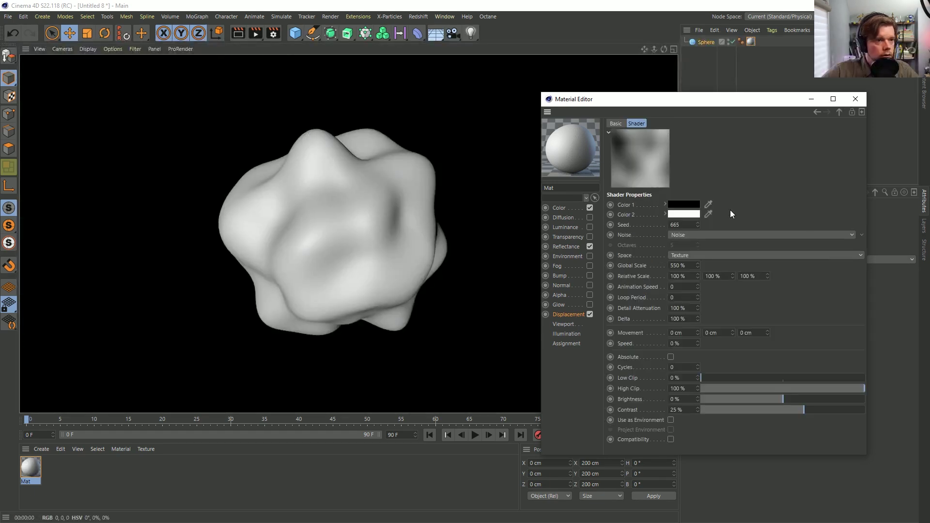
click(861, 236)
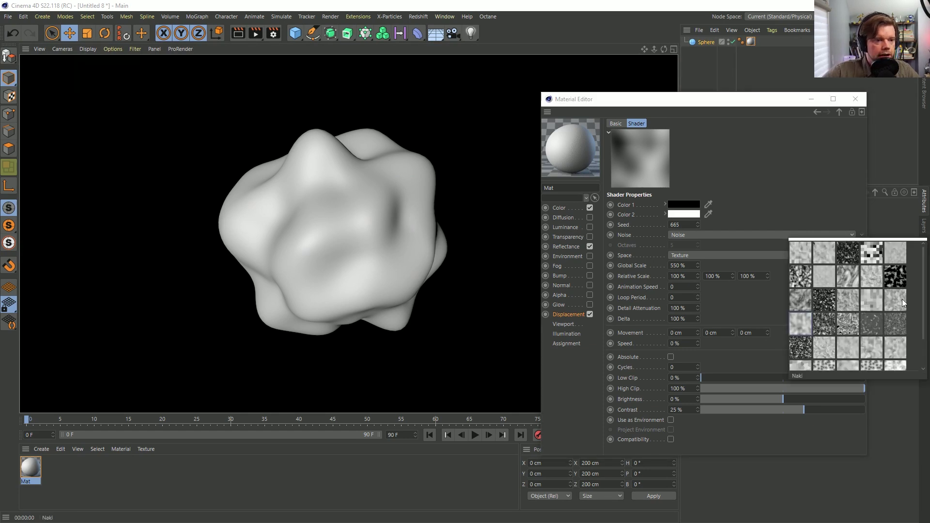
click(902, 302)
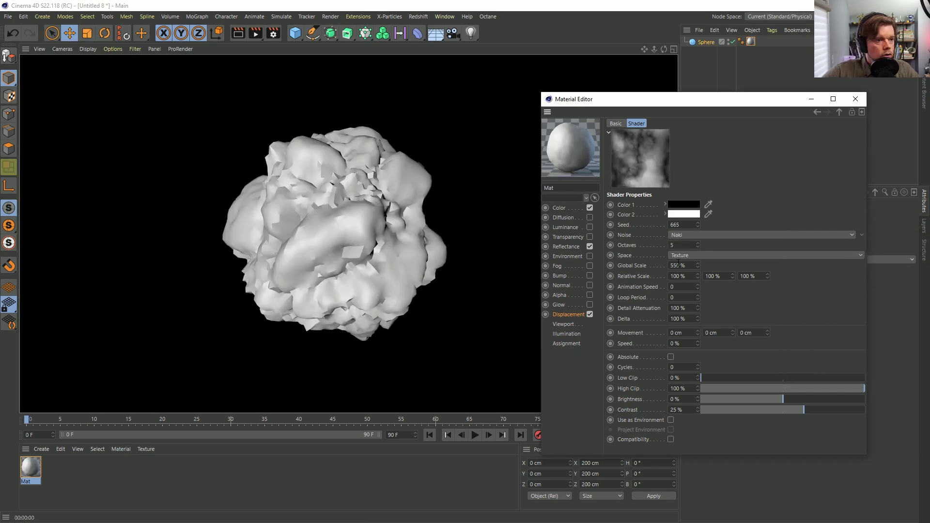
Raise the sphere's segment count for a denser mesh and render the displacement in the view
drag(663, 107, 427, 167)
click(706, 42)
click(749, 249)
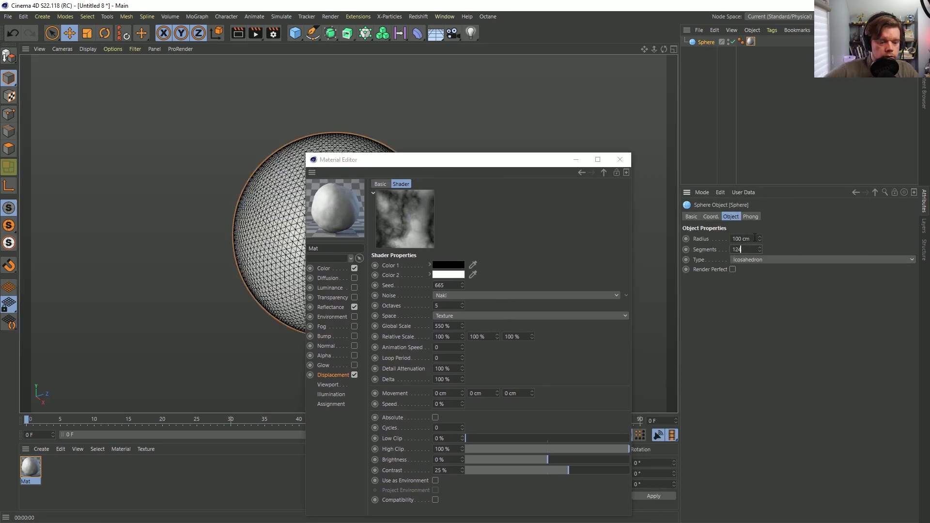
key(Return)
drag(527, 159, 744, 132)
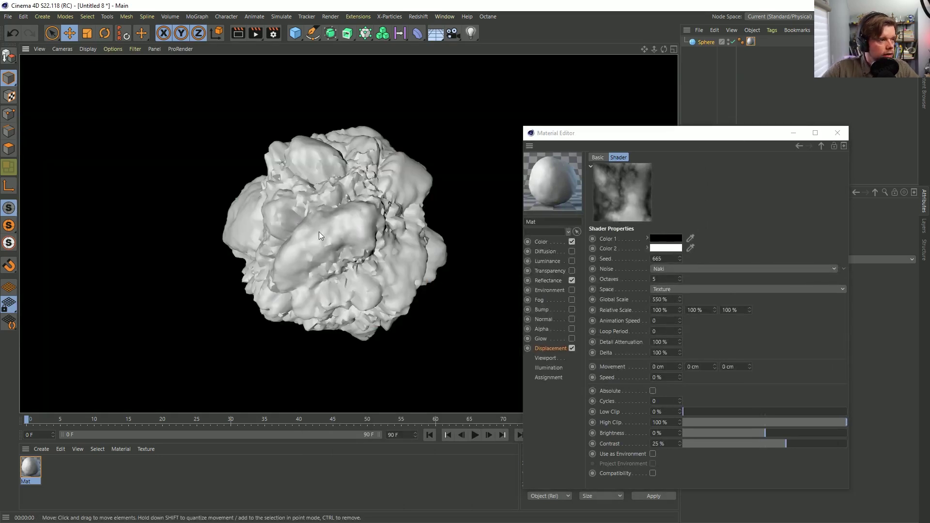
Copy the Displacement channel's noise shader into the Luminance channel, enable Luminance, and render the view
click(557, 349)
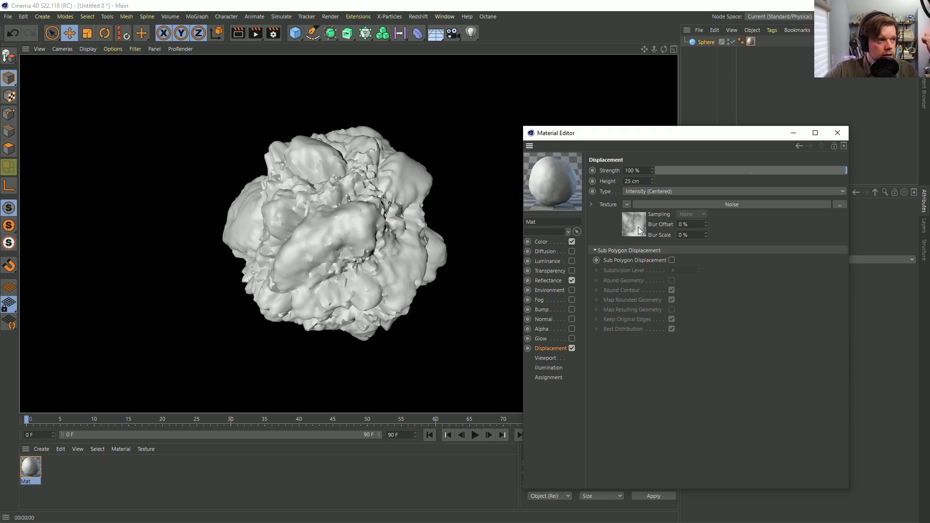
click(550, 271)
click(554, 262)
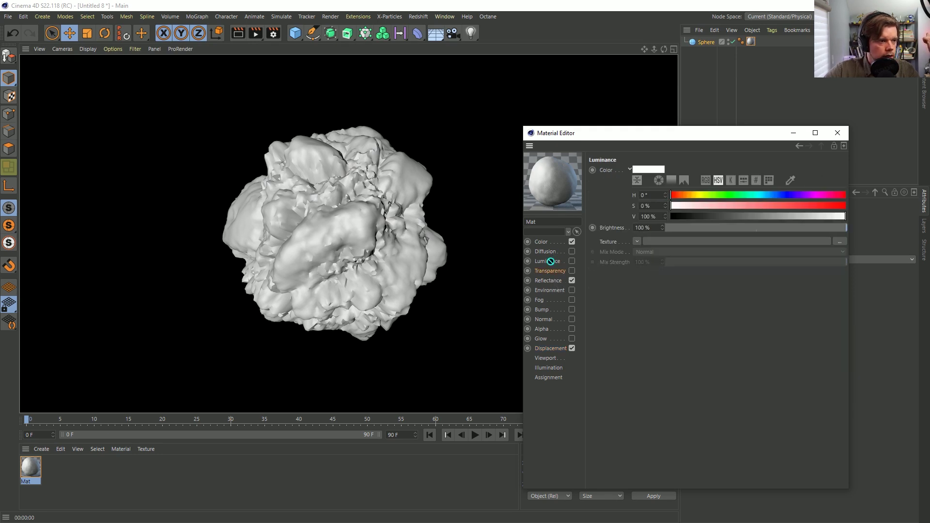
drag(554, 271, 659, 242)
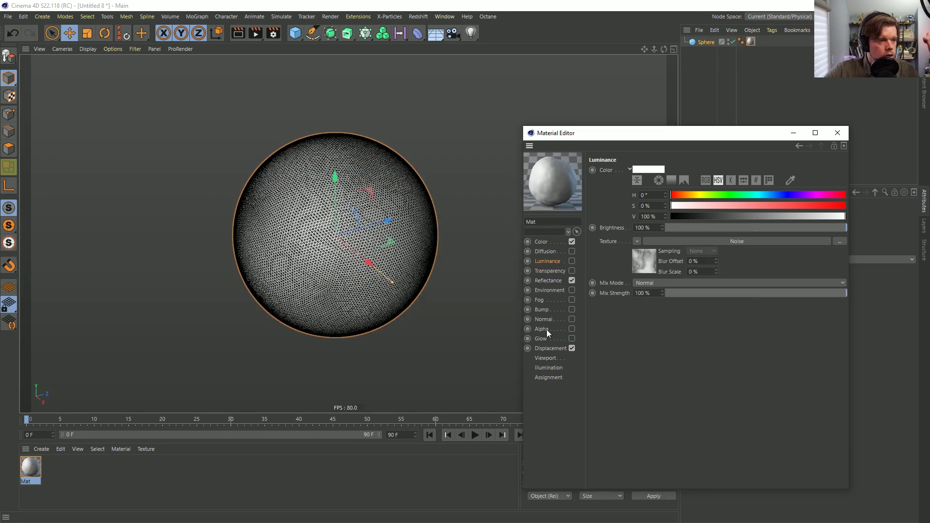
click(550, 348)
drag(632, 231, 556, 264)
click(571, 261)
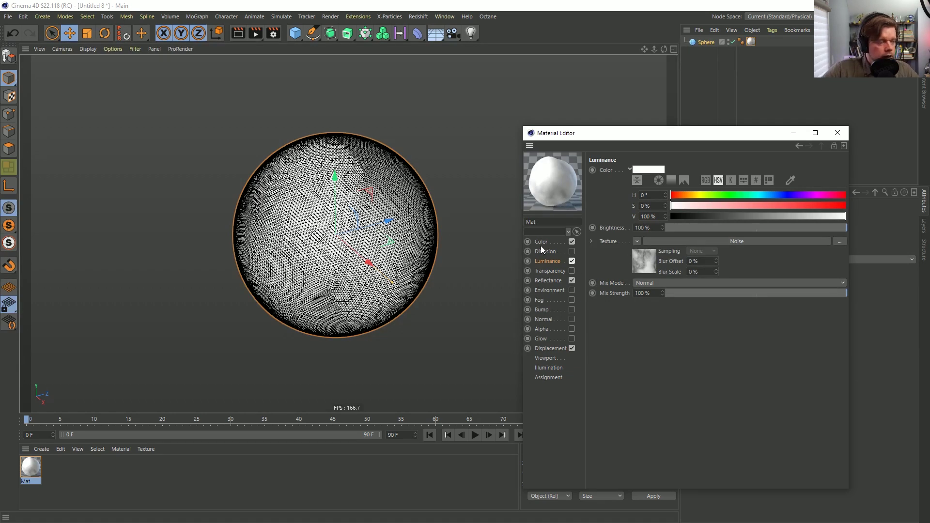
key(ctrl+r)
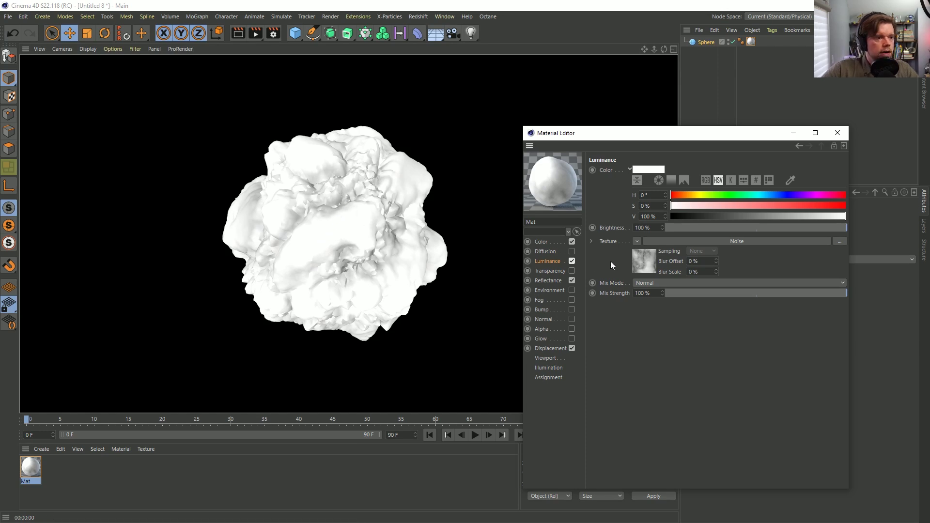
Set the luminance noise's Low Clip to 42% and High Clip to 37%, and disable the material's Color channel
click(640, 265)
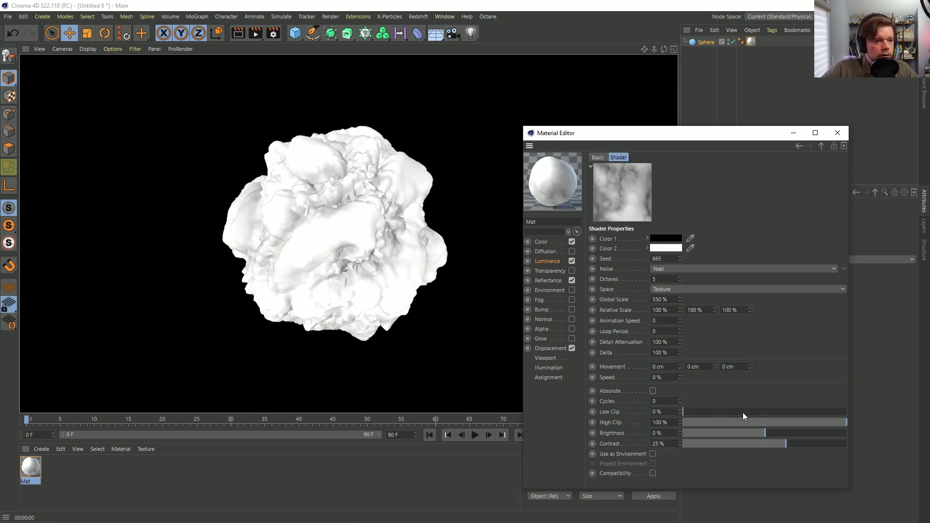
mouse_move(737, 411)
mouse_down()
mouse_move(786, 421)
mouse_move(723, 413)
mouse_move(813, 408)
mouse_move(724, 411)
mouse_move(752, 411)
mouse_up()
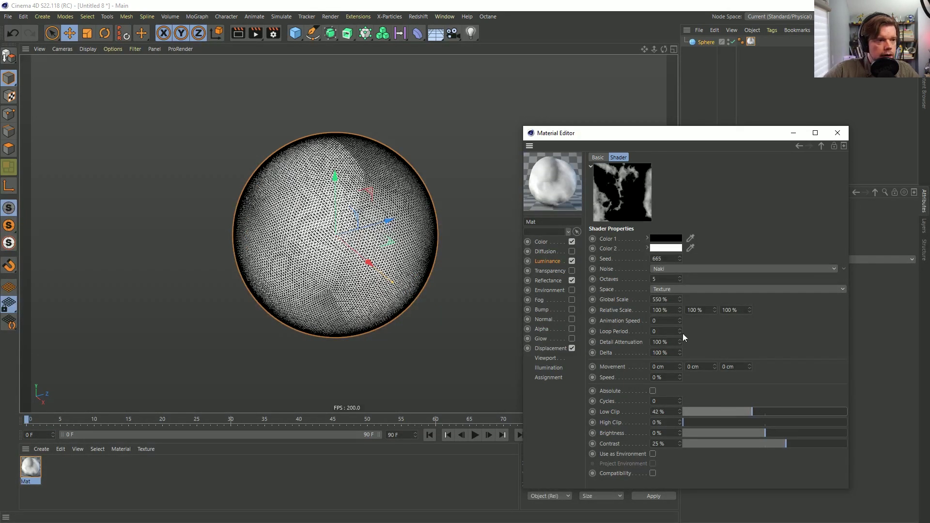
click(572, 242)
key(ctrl+r)
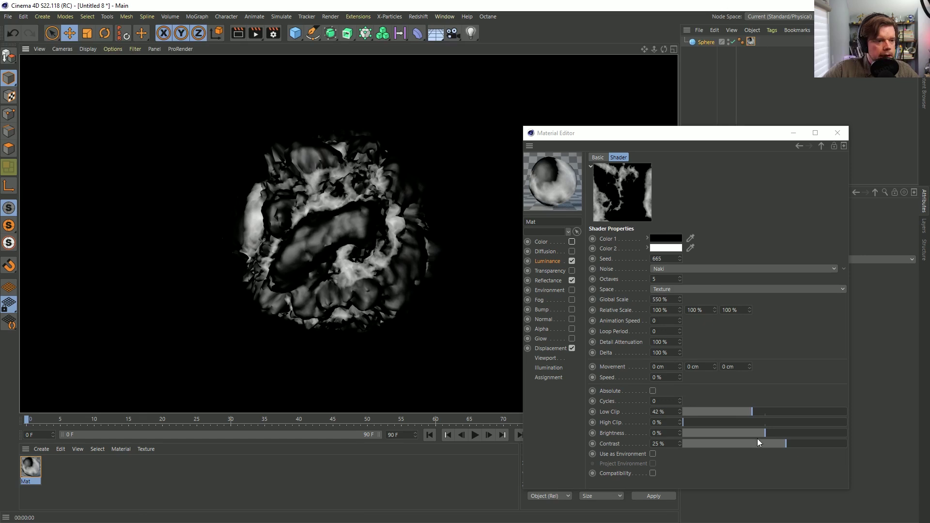
drag(690, 420, 733, 421)
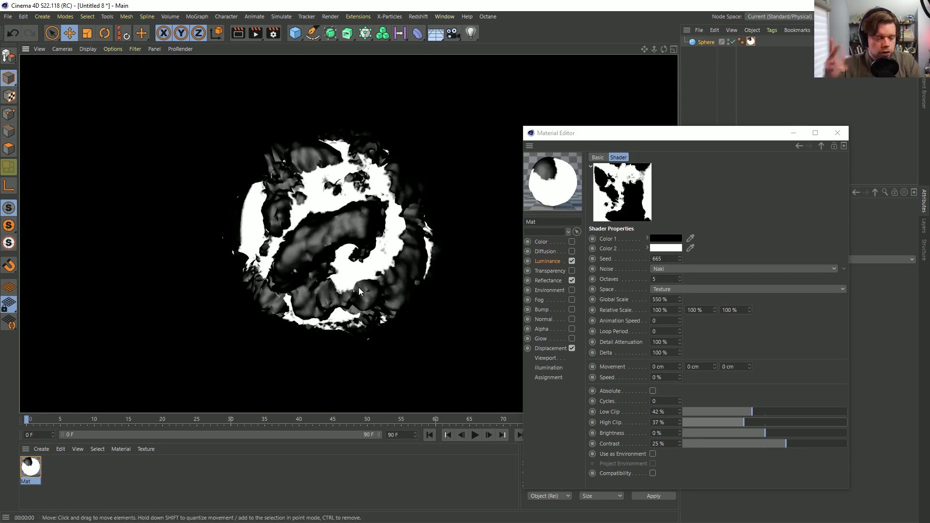
mouse_move(295, 244)
alt+mouse_down()
mouse_move(373, 199)
mouse_move(383, 274)
alt+mouse_up()
mouse_move(346, 230)
alt+mouse_down()
mouse_move(315, 219)
mouse_move(361, 213)
alt+mouse_up()
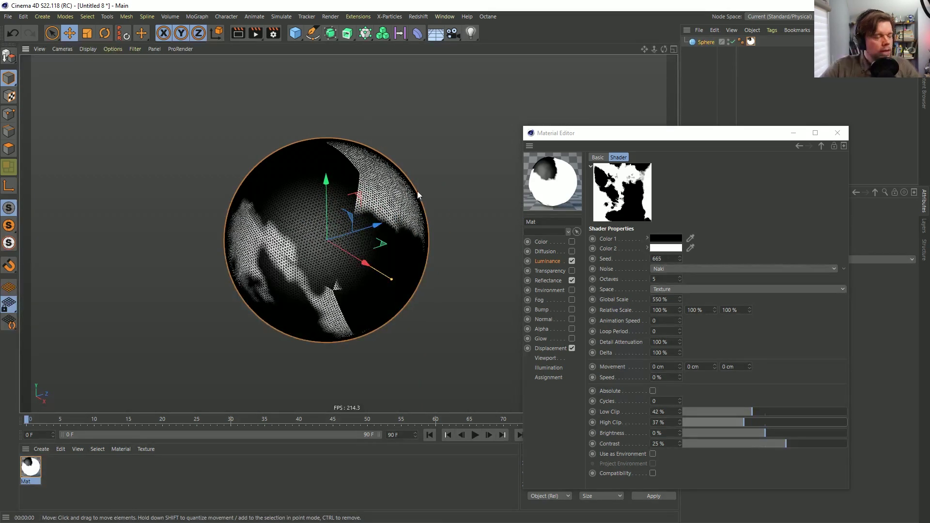
Save the scene as [4a]DisplacementAndMasks.c4d in the SceneFiles folder and close the Material Editor
key(ctrl+s)
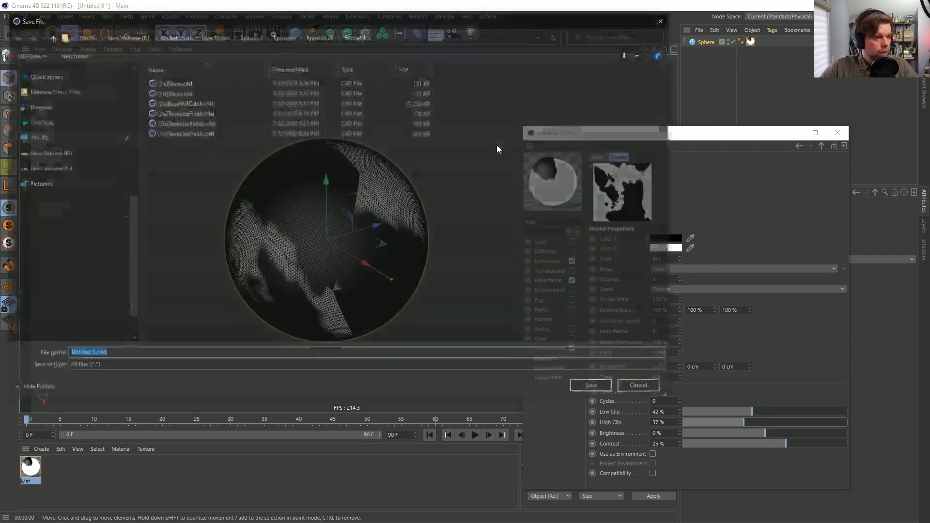
click(184, 132)
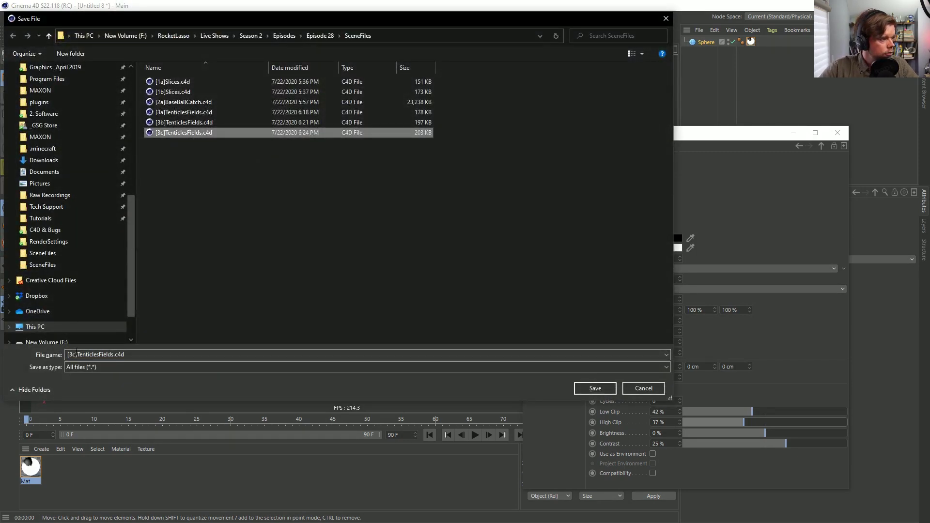
click(75, 355)
click(75, 354)
key(BackSpace)
key(BackSpace)
text(4a)
drag(78, 354, 101, 354)
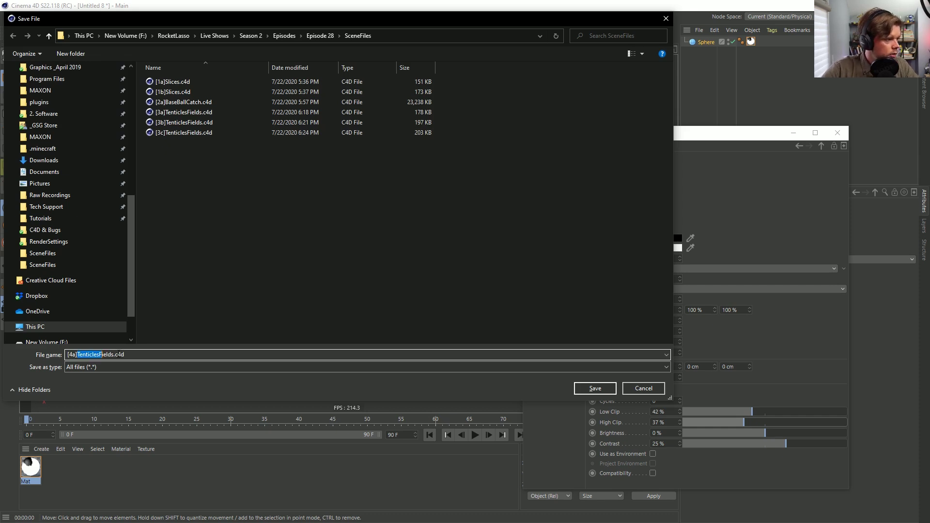
text(DisplacementAndMasks)
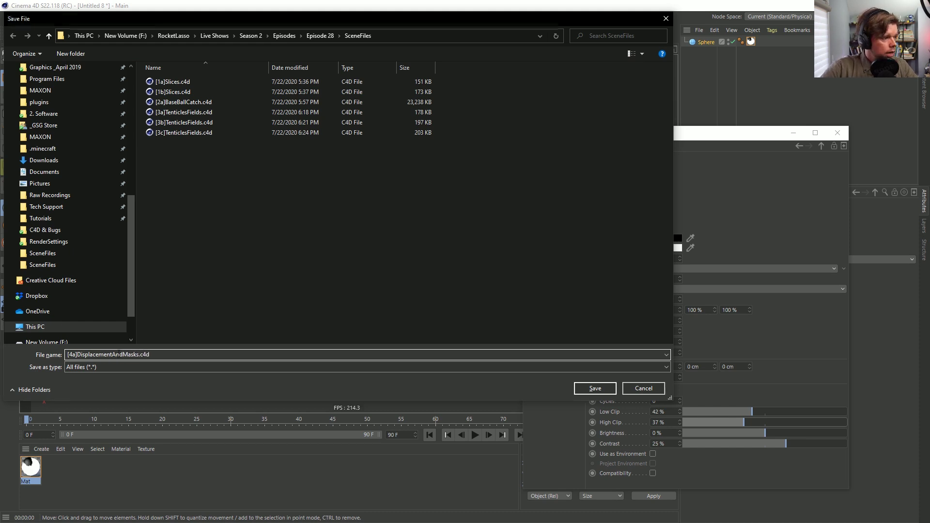
key(Return)
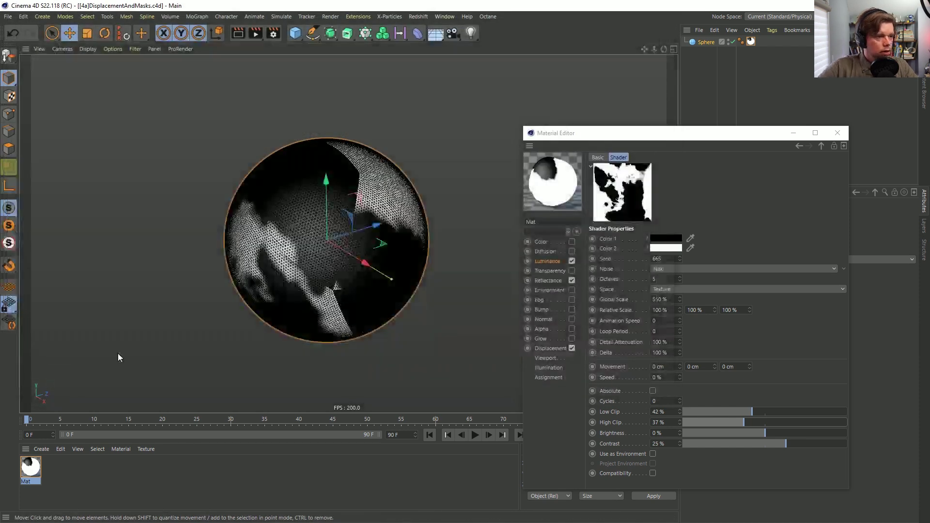
click(838, 133)
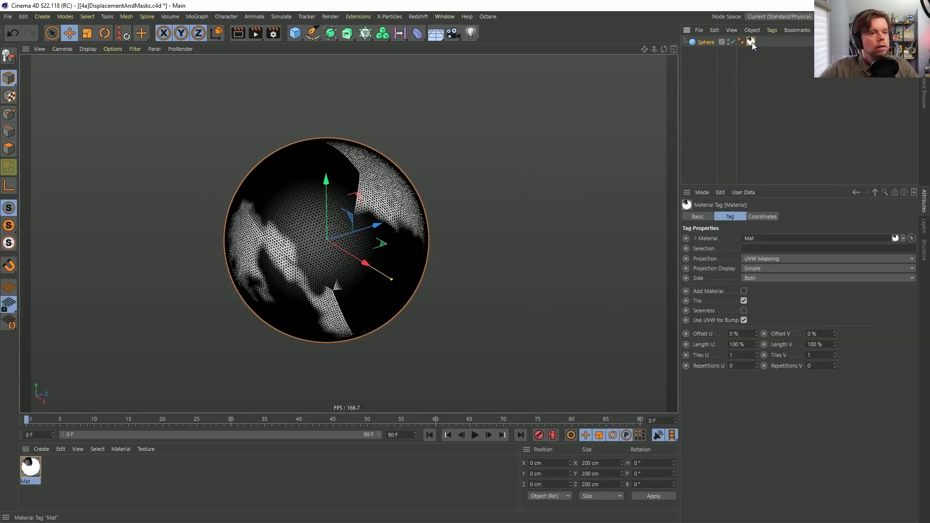
Delete the sphere's material tag and convert the sphere to an editable polygon object
click(751, 42)
key(Delete)
click(707, 43)
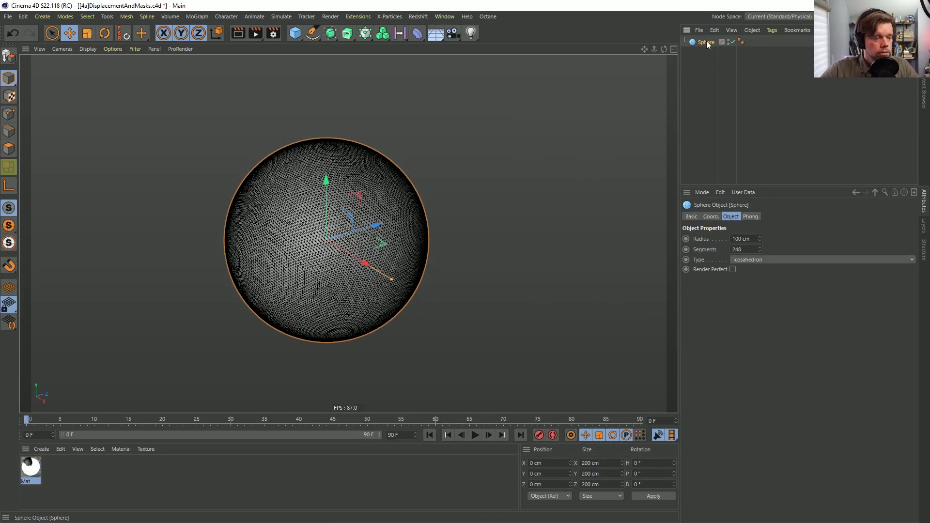
key(c)
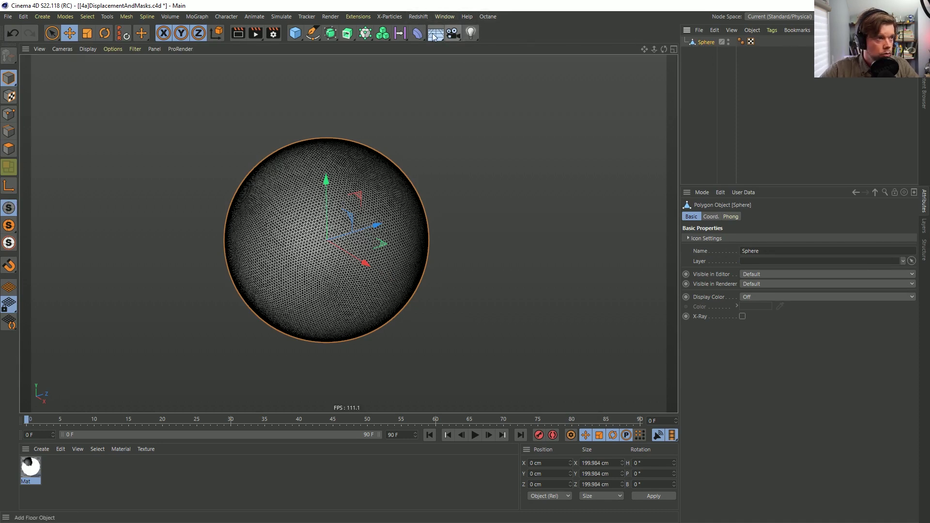
Add a Displacer deformer as a child of the sphere and load a Noise shader into it
click(417, 33)
click(528, 151)
drag(694, 44, 704, 51)
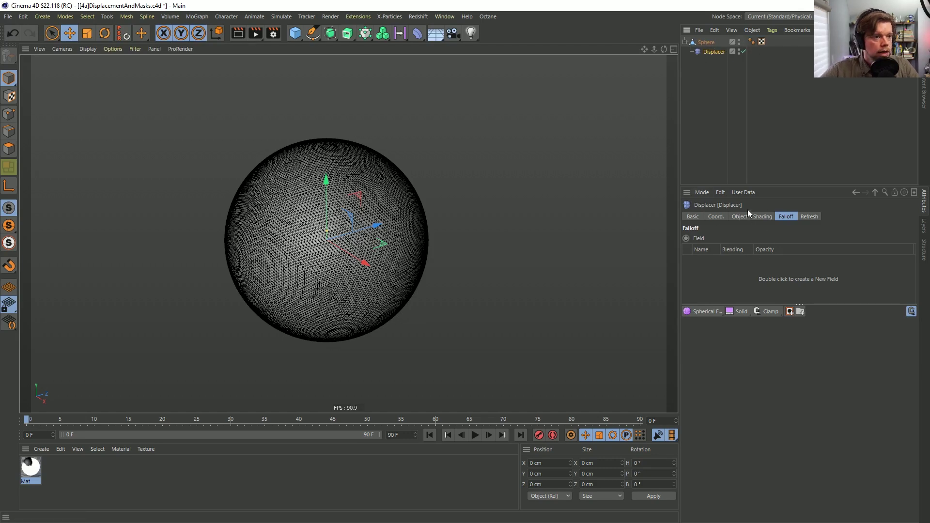
click(761, 217)
click(716, 248)
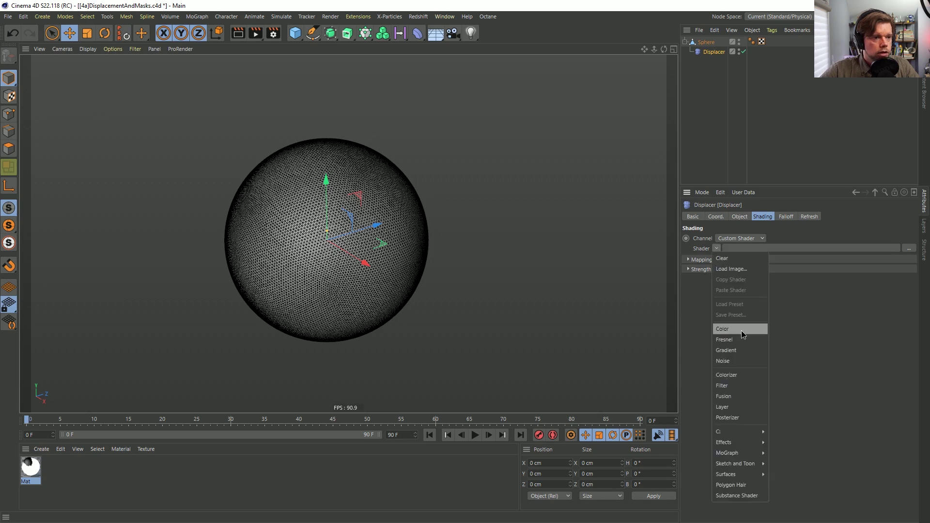
click(739, 362)
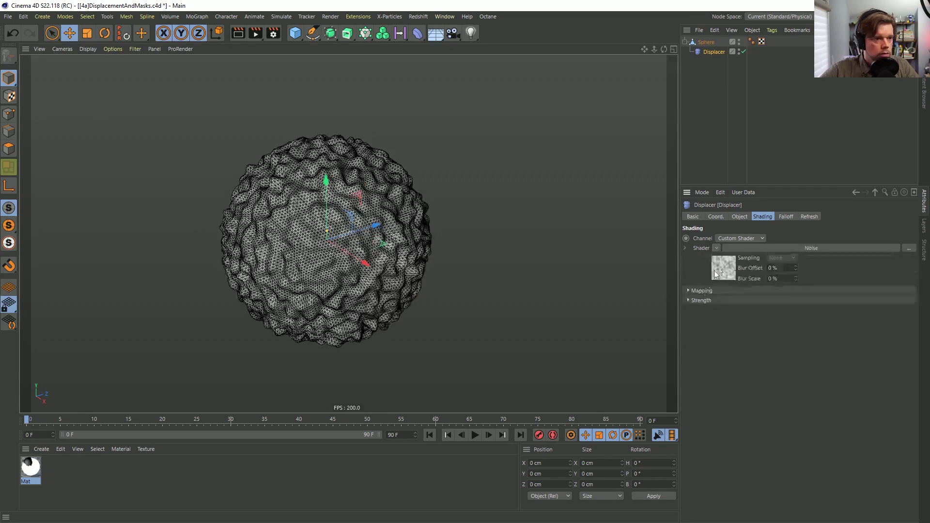
Set the Displacer's noise type to Ober with a Global Scale of 1100%
click(715, 266)
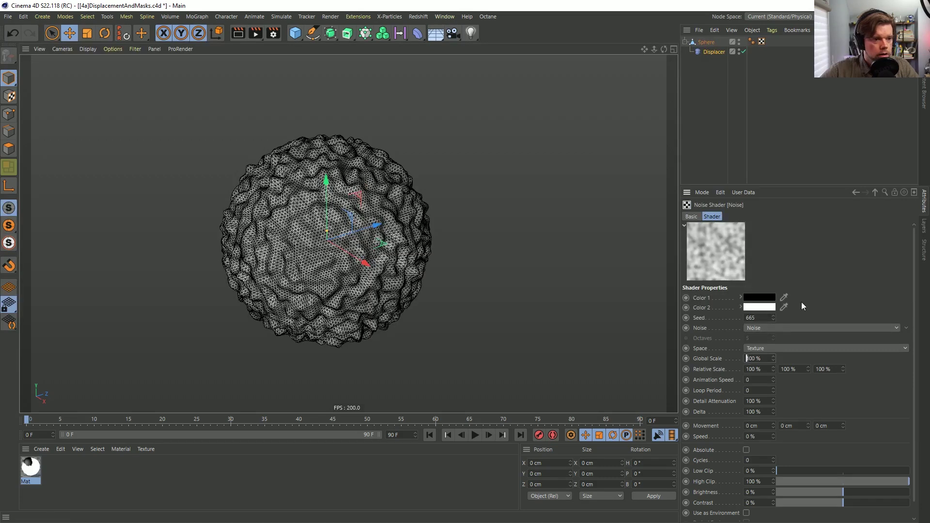
text(300)
key(Return)
click(899, 327)
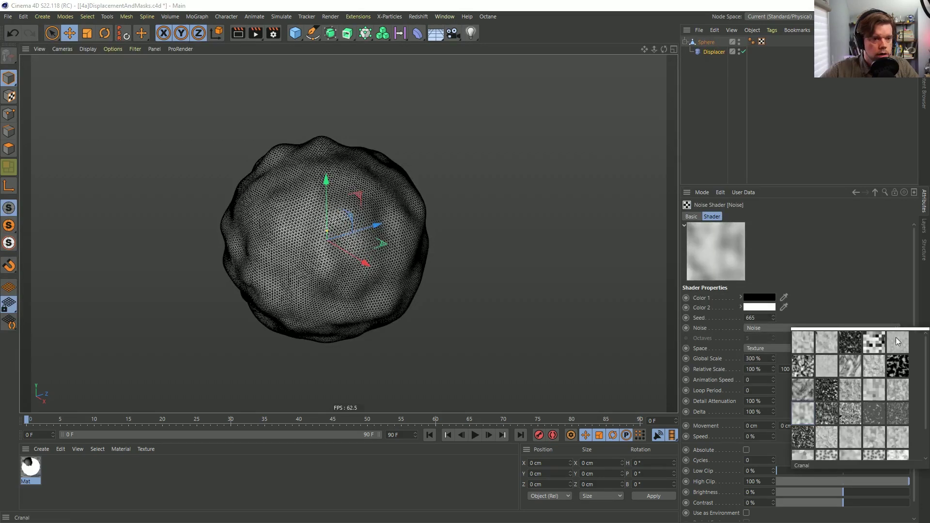
click(850, 415)
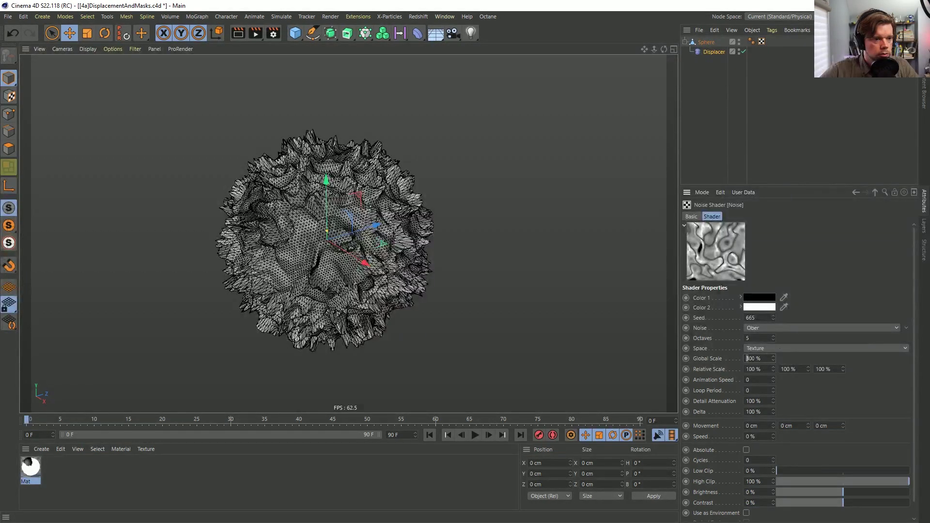
double_click(747, 358)
text(1100)
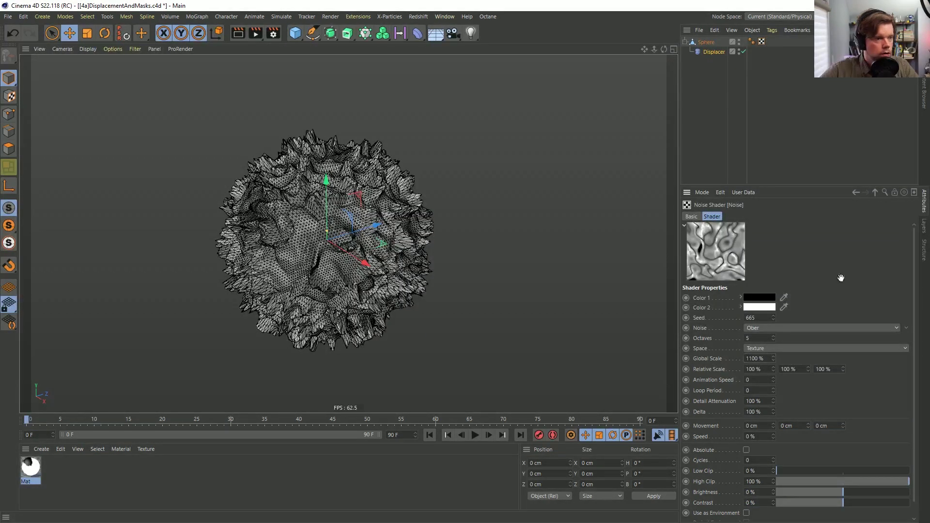
key(Return)
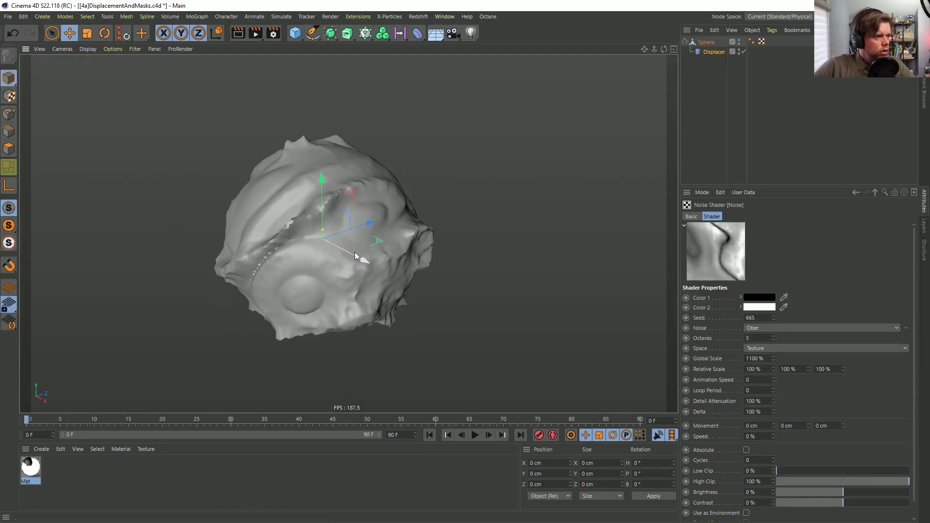
Set the Displacer's Height to 13 cm and check the displaced shape from another angle
mouse_move(355, 253)
alt+mouse_down()
mouse_move(271, 223)
mouse_move(353, 240)
alt+mouse_up()
scroll(345, 253, up, 4)
click(714, 52)
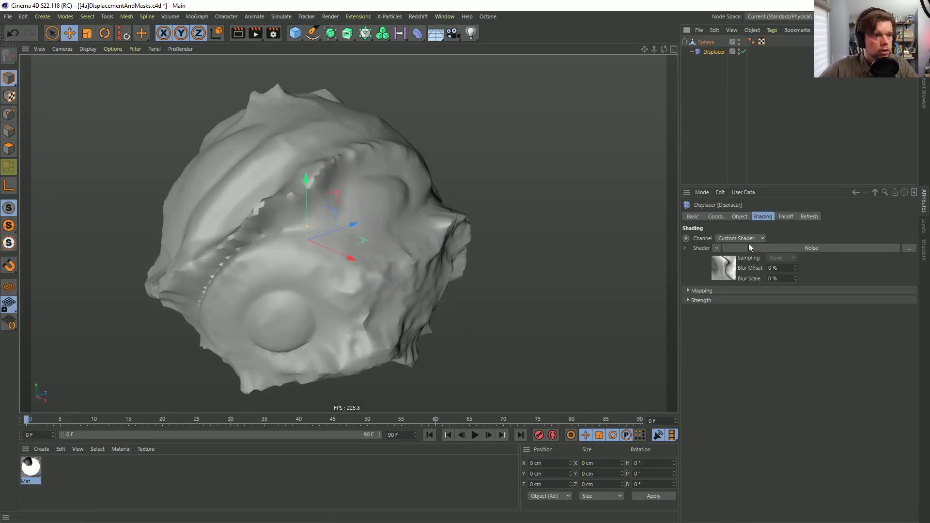
mouse_move(744, 263)
mouse_down()
mouse_move(746, 250)
mouse_move(746, 263)
mouse_up()
alt+drag(356, 213, 261, 140)
alt+drag(385, 272, 413, 250)
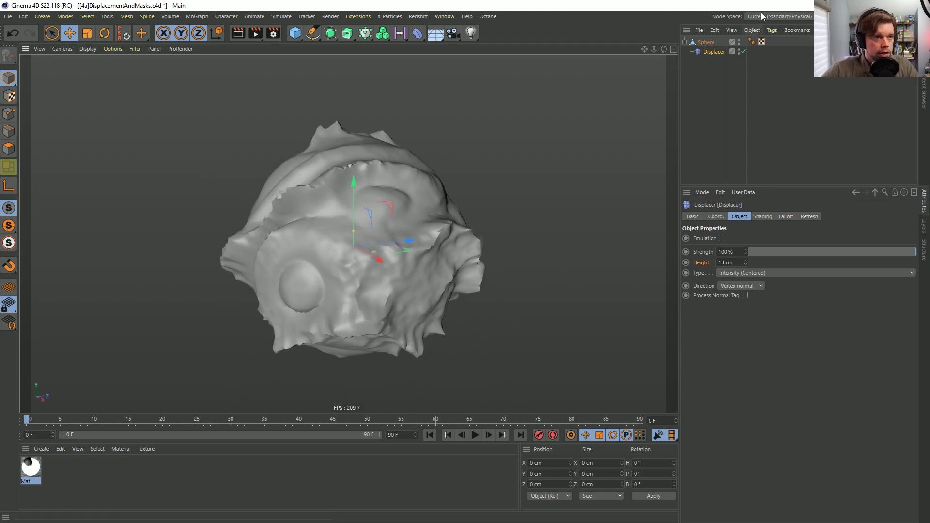
Disable the Displacer and add a Tension tag to the sphere
click(744, 51)
click(707, 43)
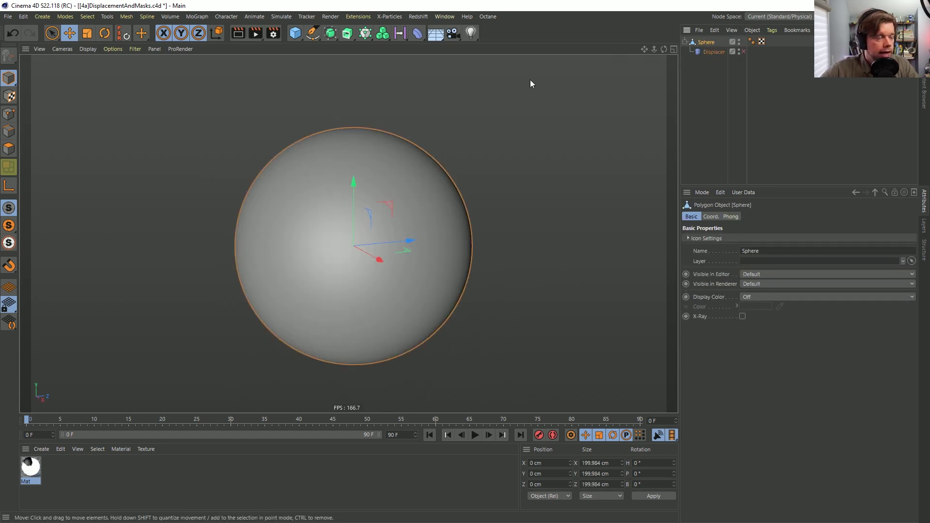
right_click(699, 44)
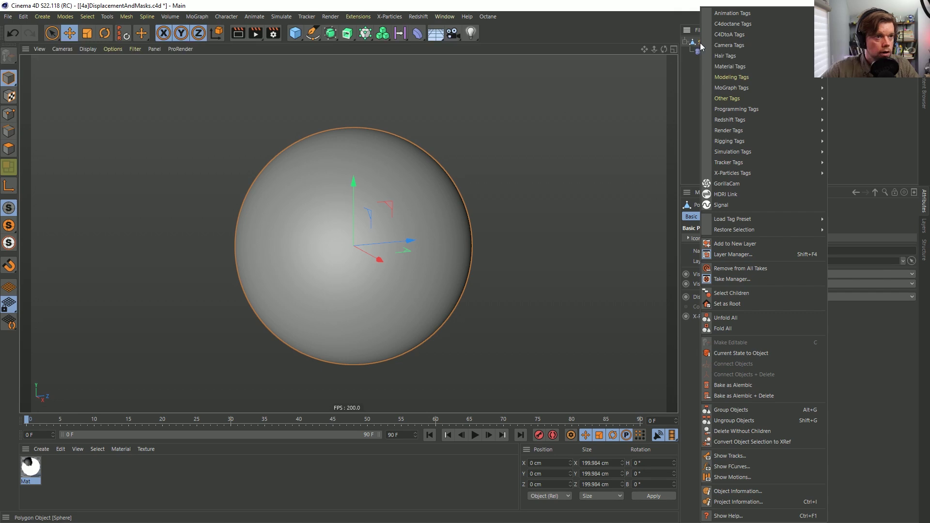
mouse_move(768, 140)
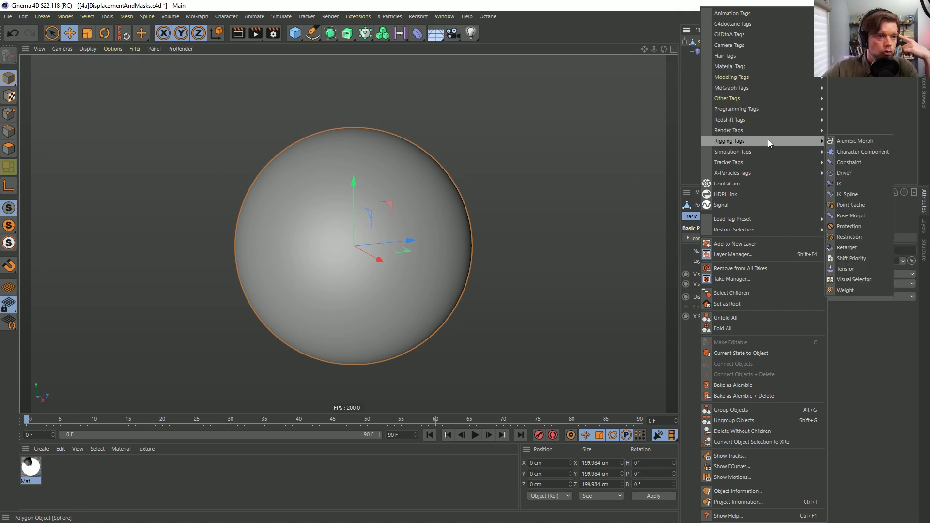
click(857, 268)
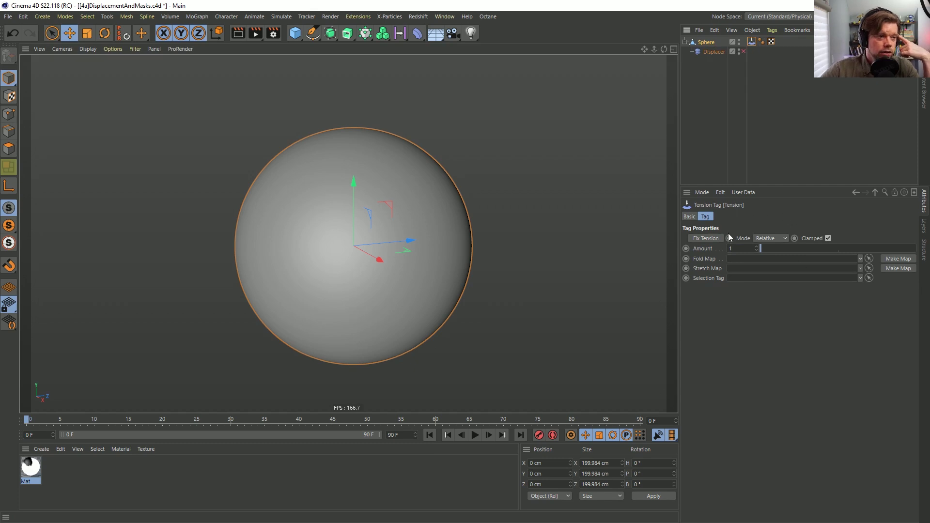
Create a Stretch Map for the Tension tag and display that vertex map on the sphere
click(708, 260)
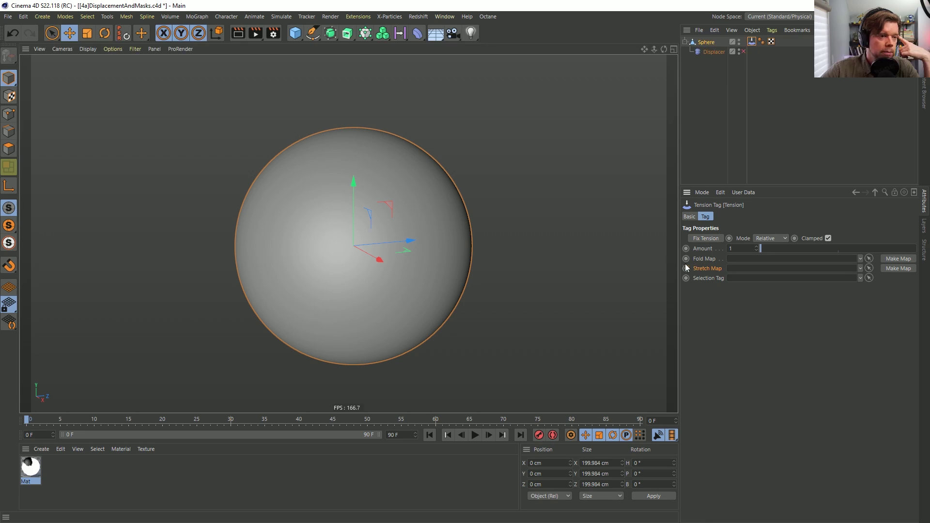
click(885, 269)
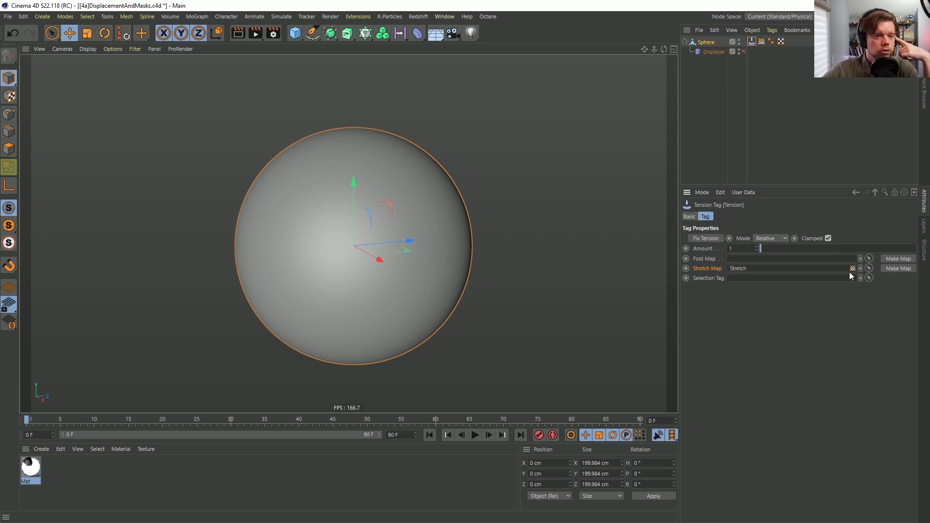
click(761, 42)
click(751, 42)
click(761, 41)
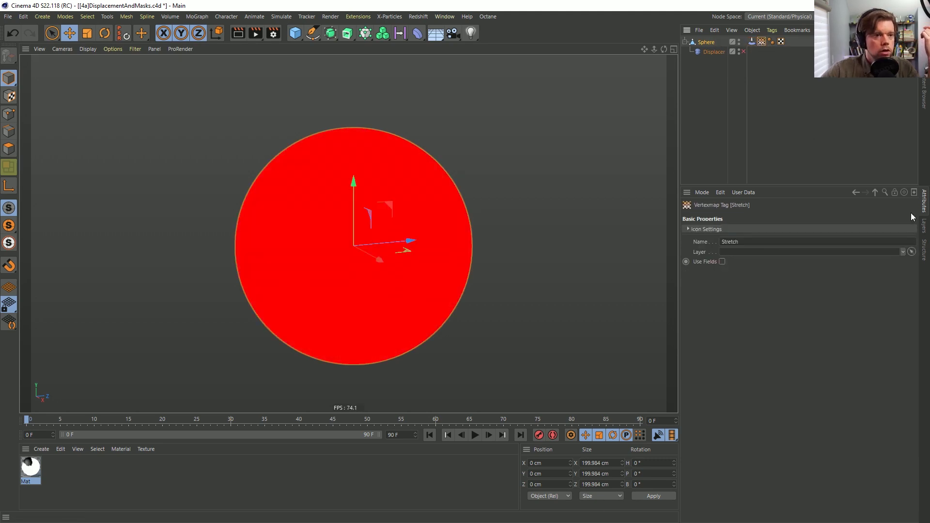
Open the Tension tag's settings in a separate Attributes window and display the Stretch vertex map beside it
click(751, 42)
click(914, 194)
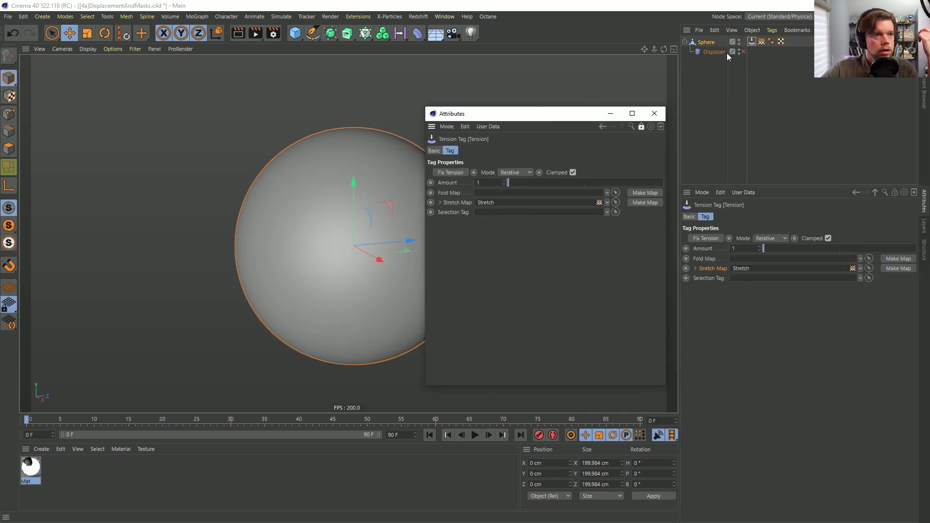
click(761, 42)
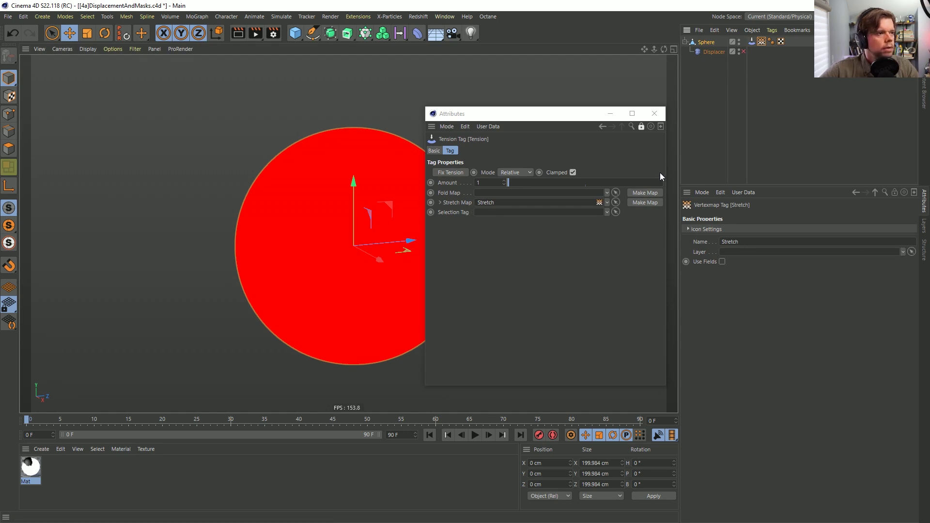
Try a tension Amount of 7.9 with the Displacer temporarily enabled
click(743, 51)
drag(510, 181, 521, 183)
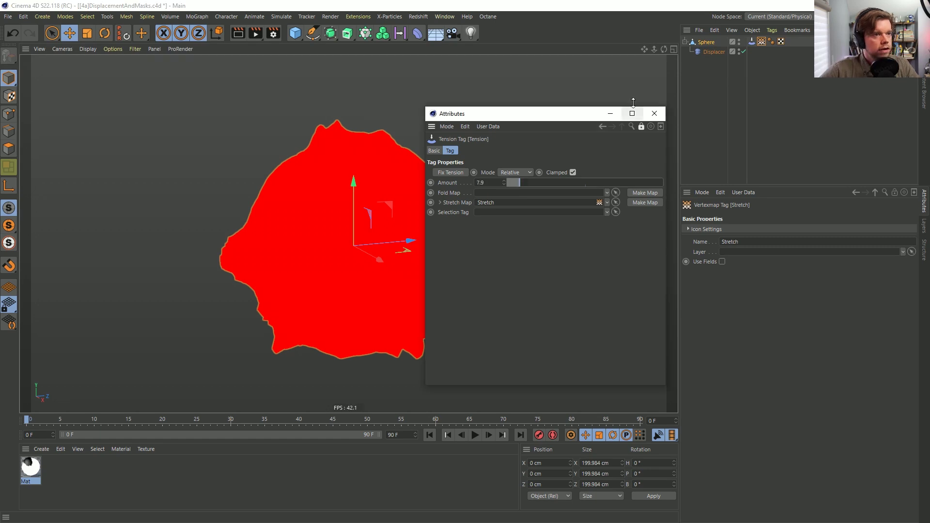
click(743, 51)
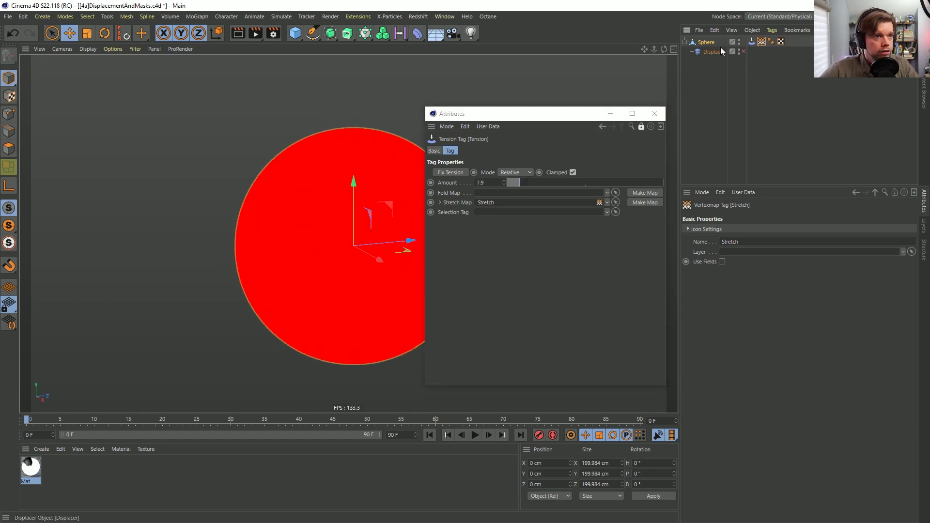
Fix the tension on the undeformed sphere, re-enable the Displacer, and set the tension Amount to 5.7
click(448, 172)
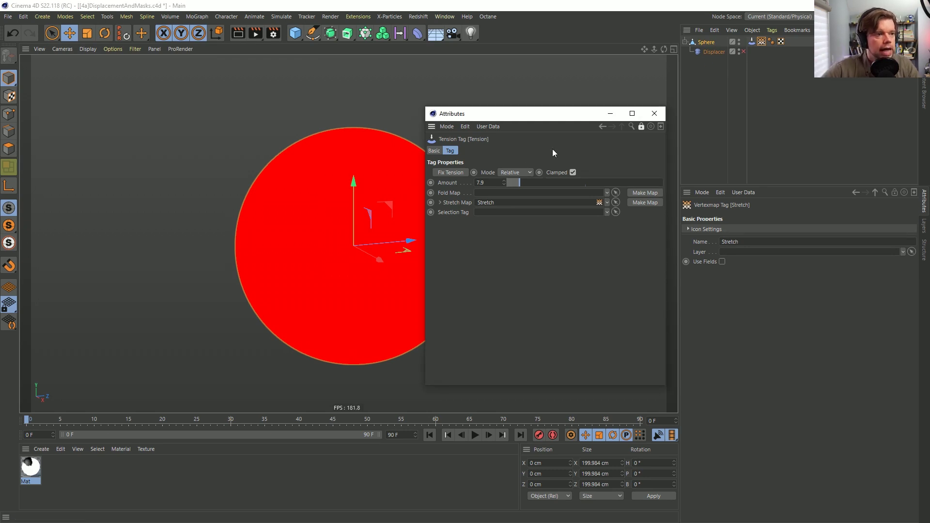
click(743, 52)
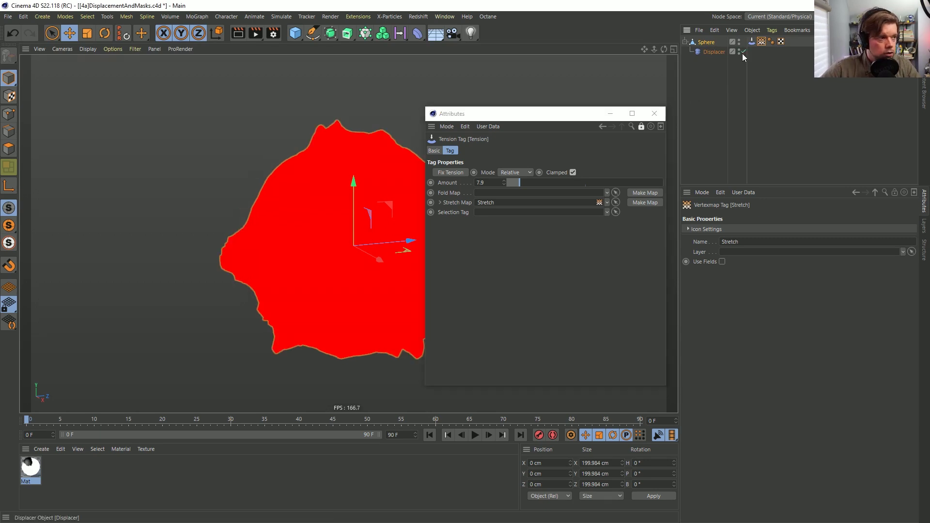
mouse_move(354, 211)
alt+mouse_down()
mouse_move(381, 212)
mouse_move(366, 213)
alt+mouse_up()
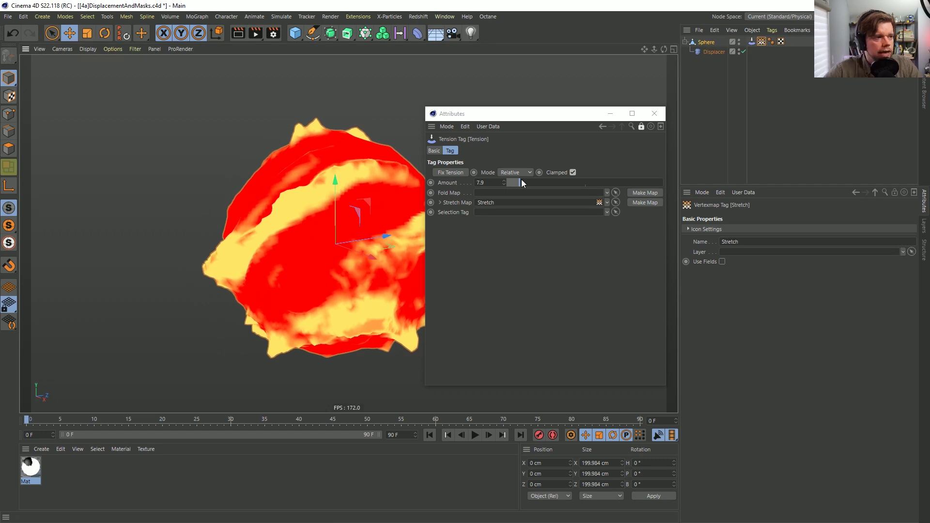
mouse_move(520, 181)
mouse_down()
mouse_move(502, 186)
mouse_move(574, 183)
mouse_move(509, 188)
mouse_move(516, 193)
mouse_up()
alt+drag(333, 214, 338, 191)
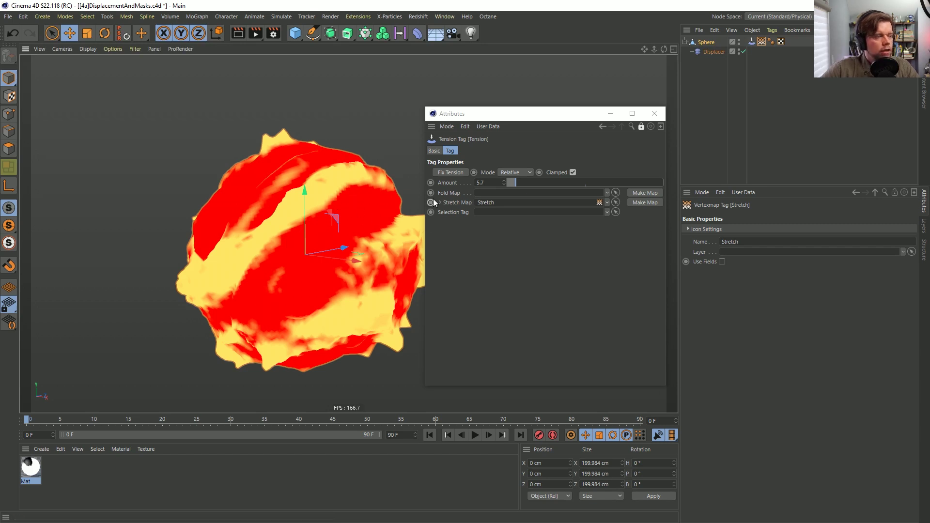
Duplicate the Displacer under the sphere and set the copy's noise to Naki with a Global Scale of 500%
ctrl+drag(712, 51, 714, 63)
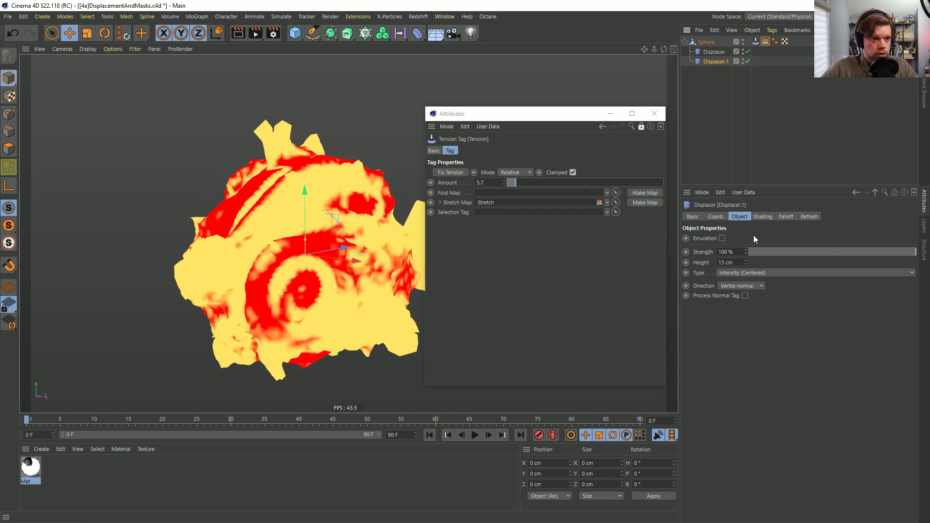
click(761, 217)
click(722, 276)
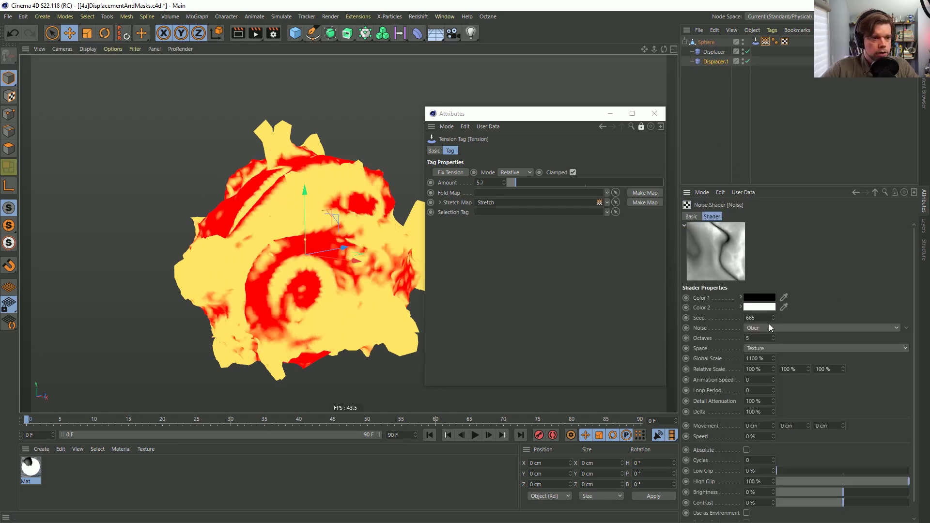
click(906, 329)
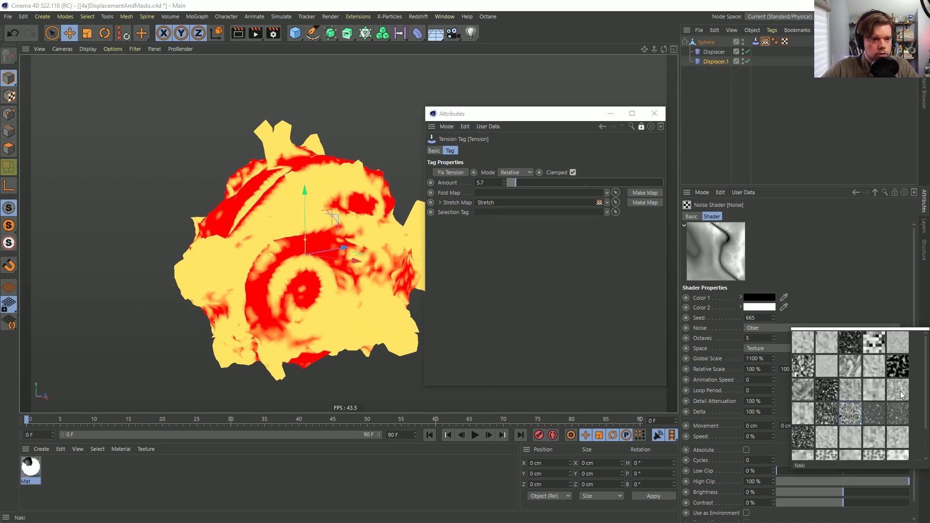
click(899, 391)
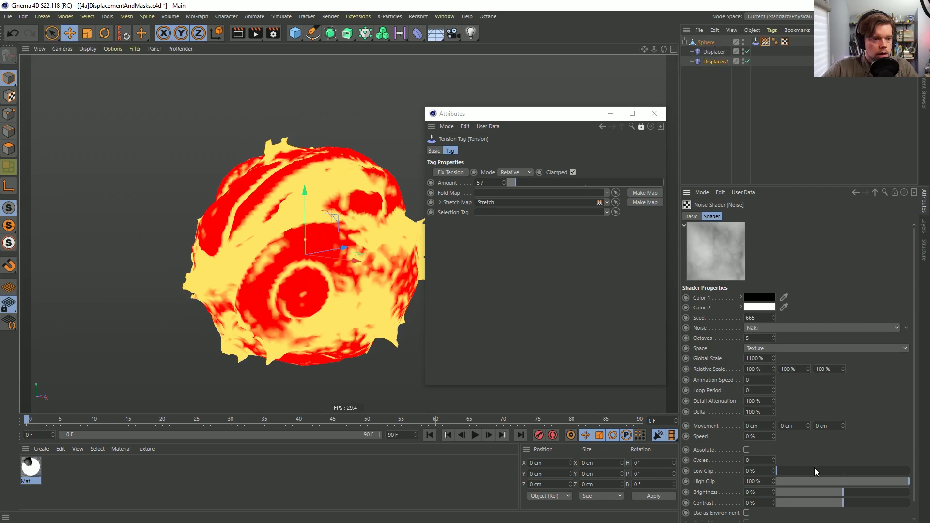
text(500)
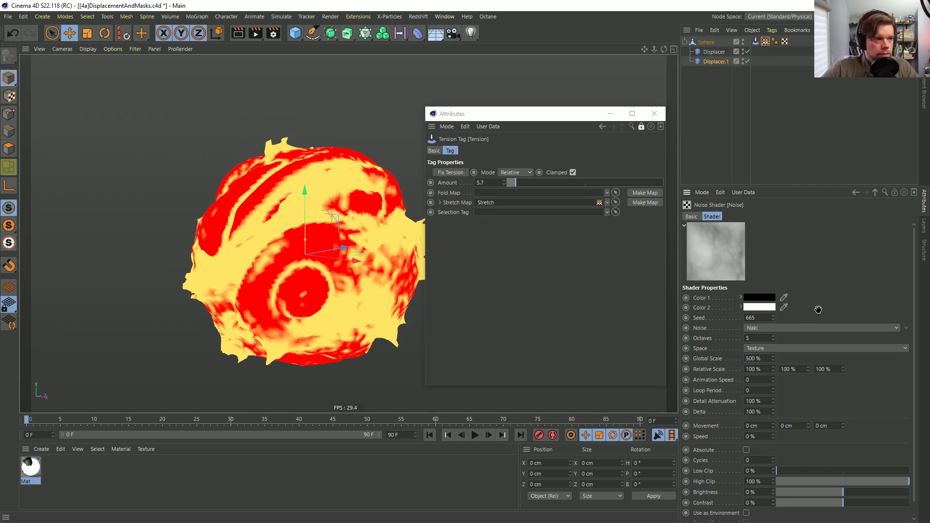
key(Return)
Compare the displaced sphere's plain shaded surface with its Stretch vertex map from several angles
alt+drag(383, 205, 365, 228)
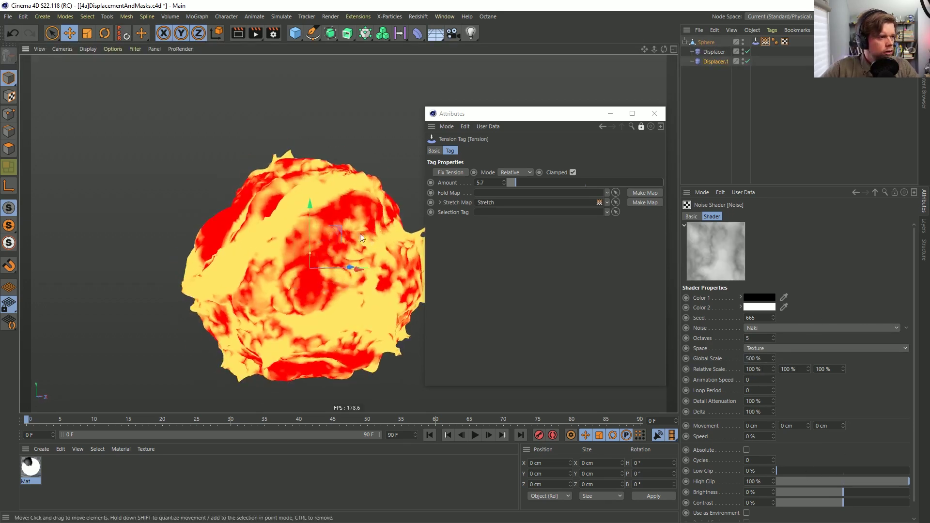
click(771, 65)
alt+drag(313, 298, 431, 244)
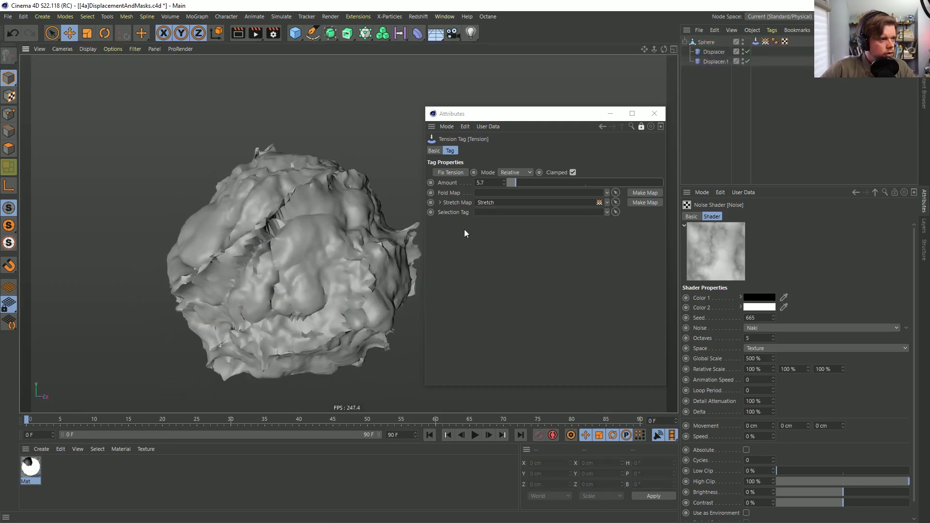
click(765, 41)
mouse_move(292, 245)
alt+mouse_down()
mouse_move(352, 226)
mouse_move(309, 244)
alt+mouse_up()
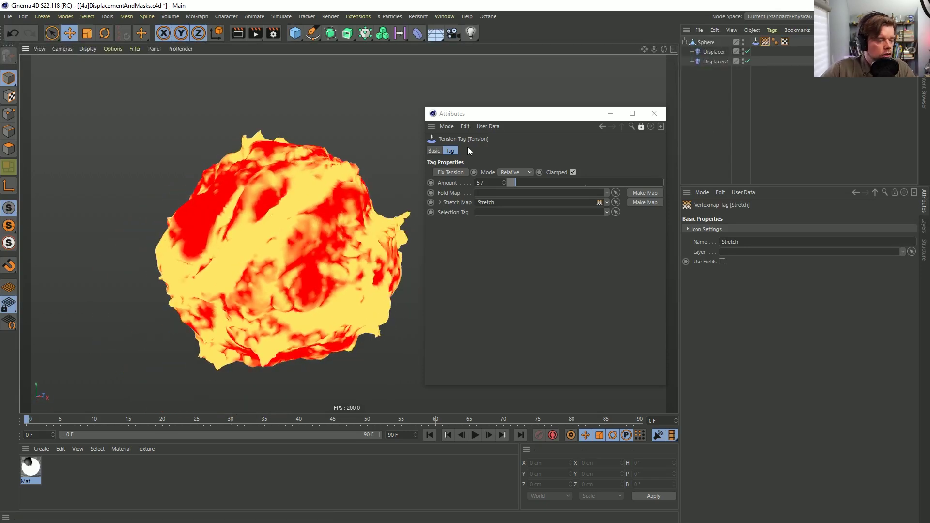
Duplicate the sphere's Stretch vertex map tag, enable Use Fields on the copy, and add the original Stretch map as its field layer
mouse_move(305, 244)
alt+mouse_down()
mouse_move(378, 203)
mouse_move(315, 233)
alt+mouse_up()
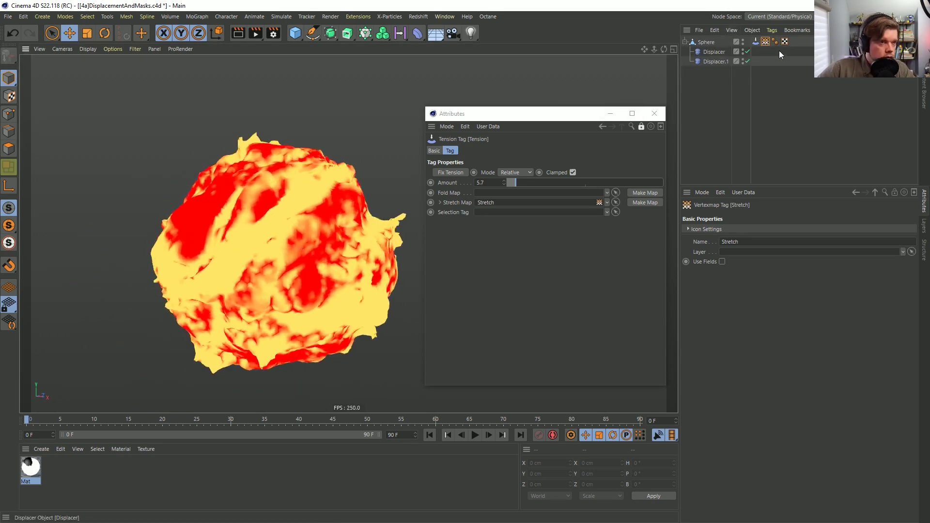
drag(764, 42, 794, 41)
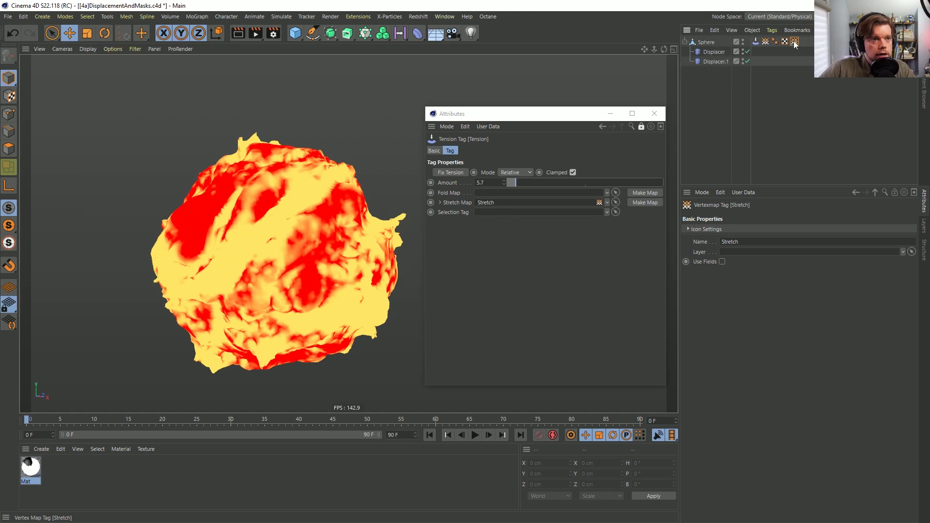
click(722, 262)
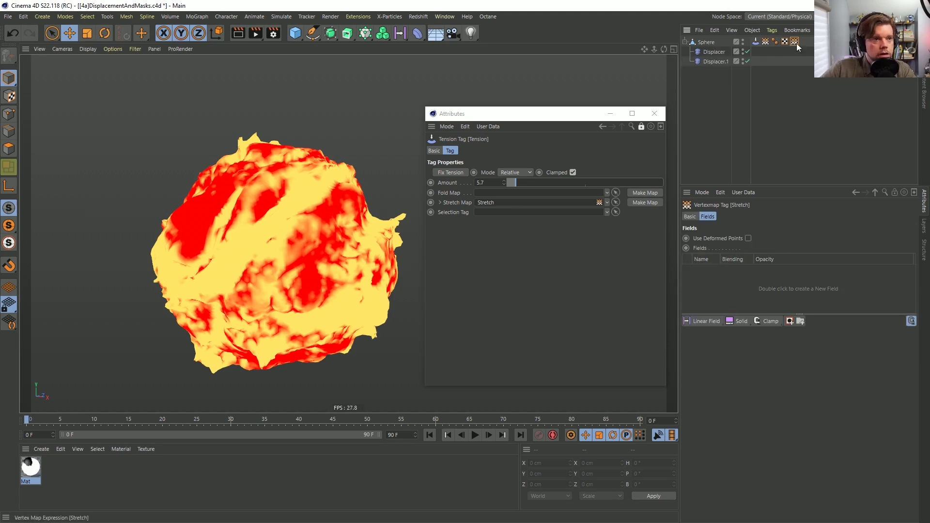
drag(766, 42, 708, 284)
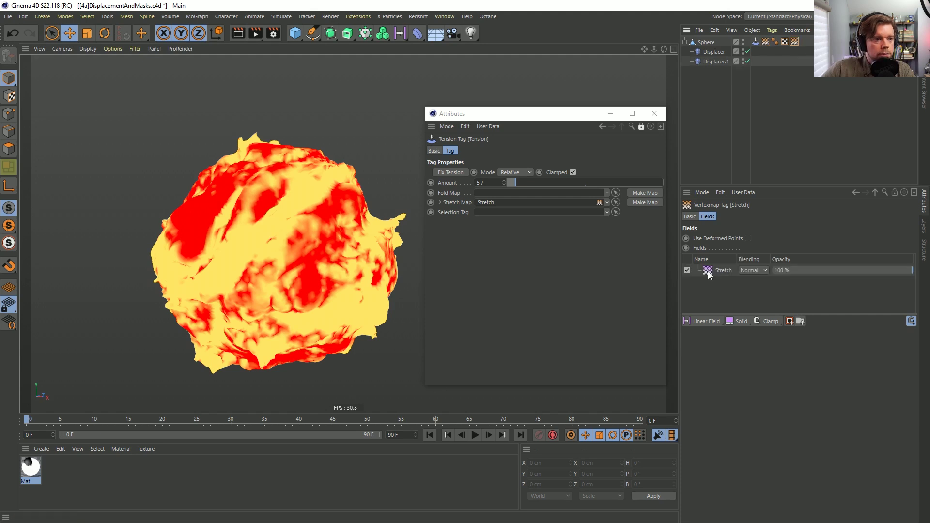
click(708, 271)
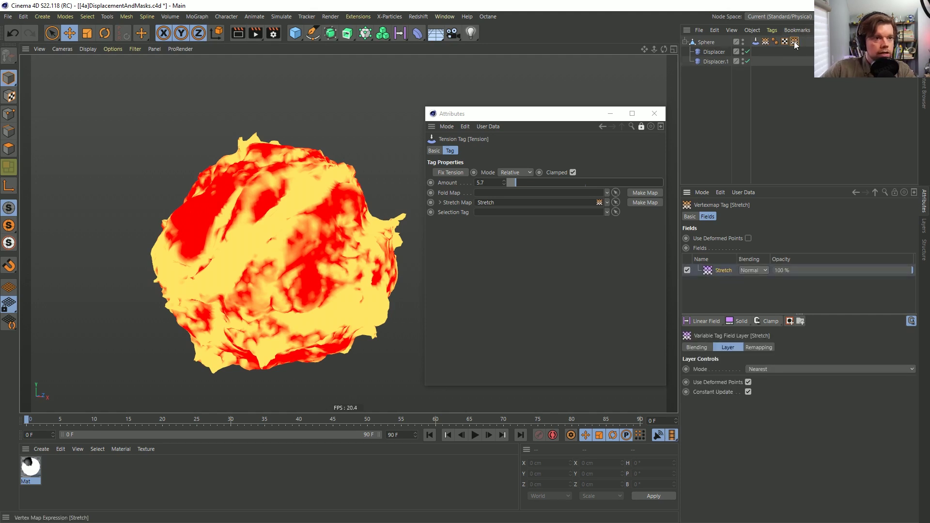
Try smoothing the copied vertex map by setting its Stretch field layer to Average mode with a 2 cm radius
click(763, 369)
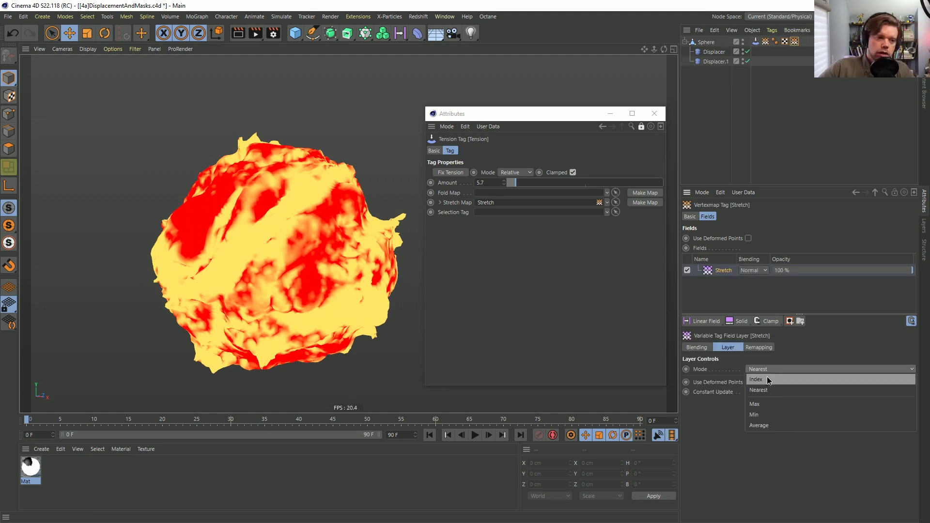
click(772, 422)
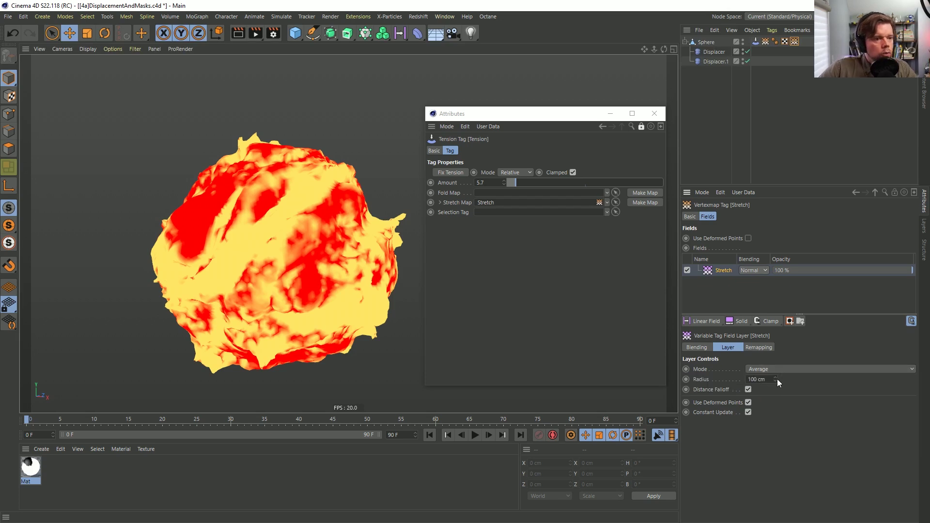
click(719, 285)
click(716, 268)
click(773, 72)
click(793, 42)
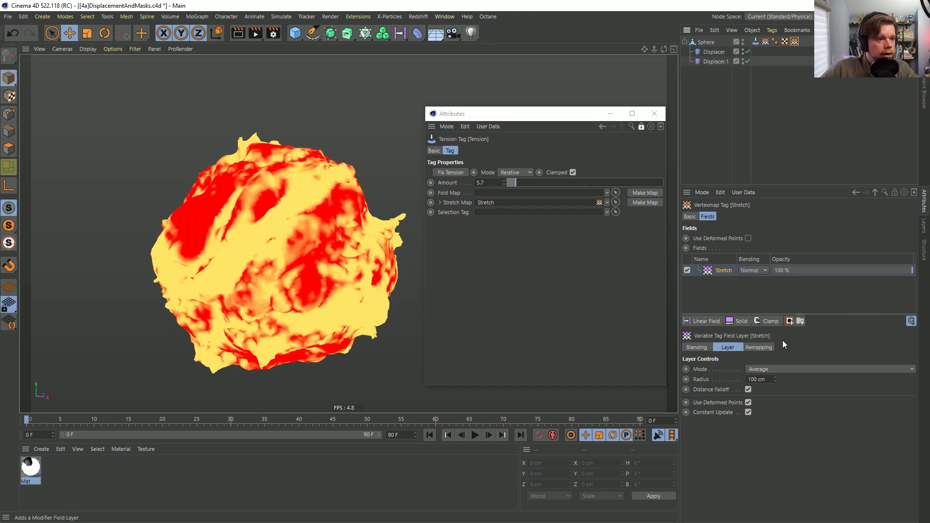
drag(775, 380, 774, 382)
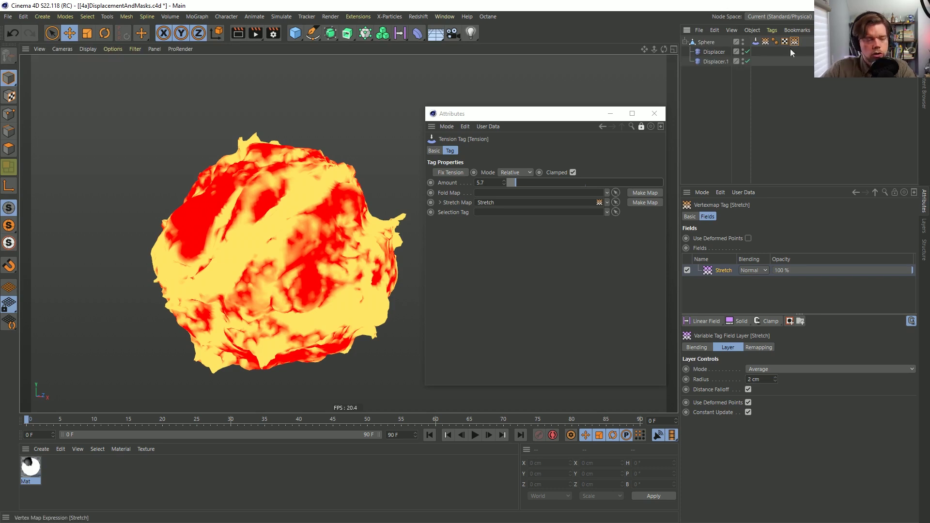
Delete the duplicated vertex map tag and set the Tension tag's Amount to 11 with the original Stretch map displayed
key(Delete)
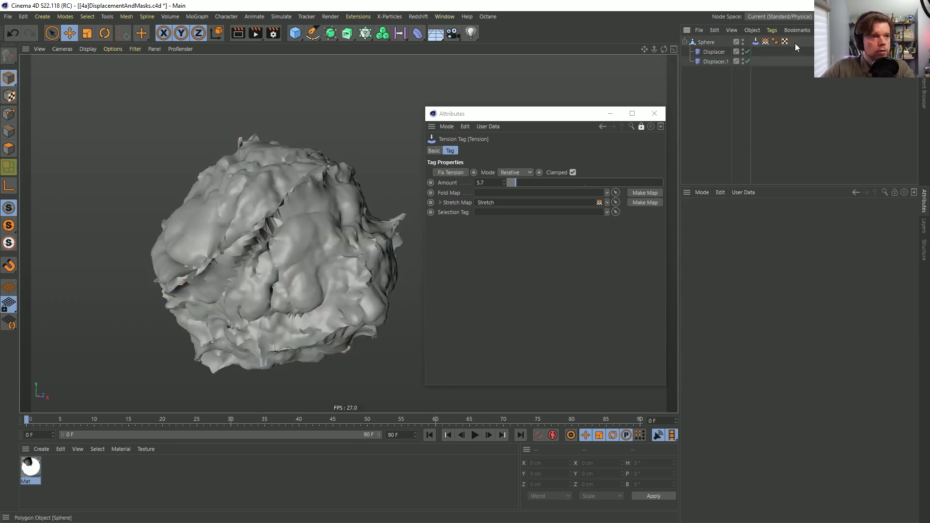
key(ctrl+z)
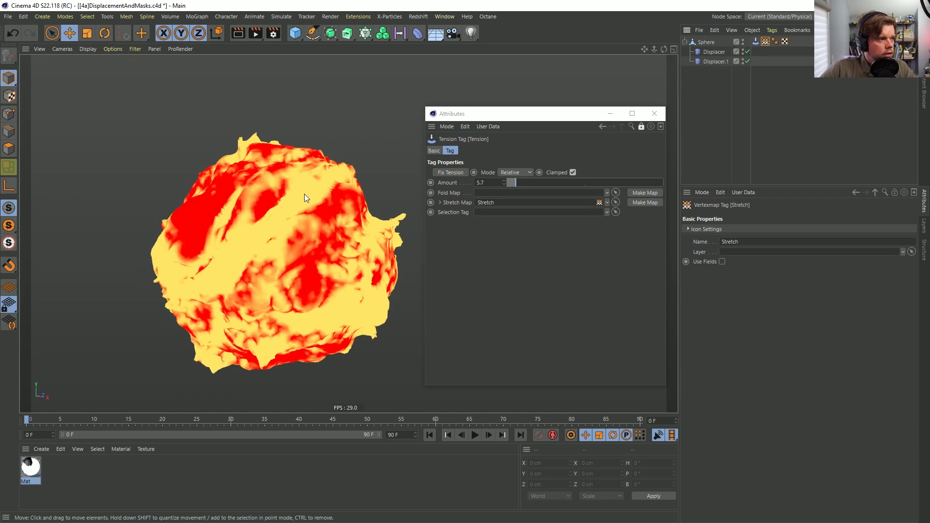
mouse_move(516, 183)
mouse_down()
mouse_move(536, 184)
mouse_move(513, 188)
mouse_move(532, 185)
mouse_move(524, 187)
mouse_up()
Replace the Noise texture in Mat's Luminance channel with a Vertex Map shader linked to the sphere's Stretch map
click(30, 468)
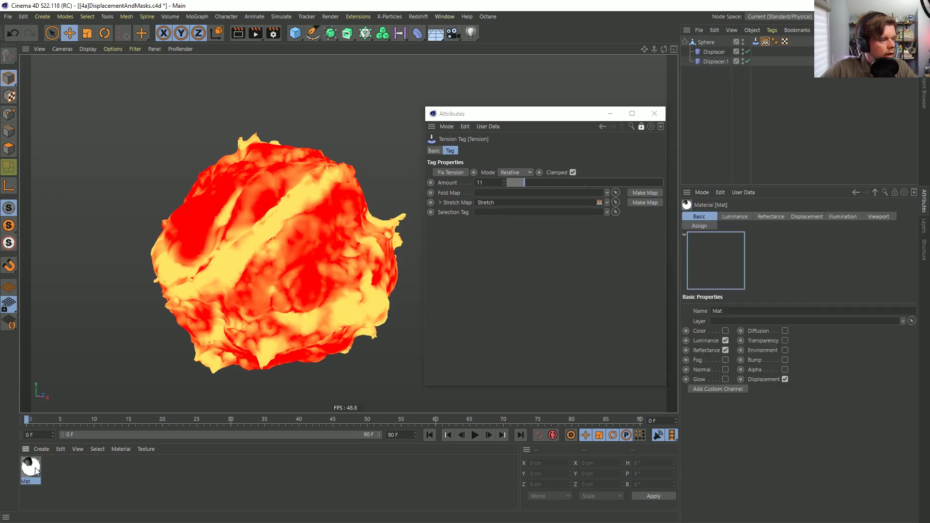
double_click(30, 468)
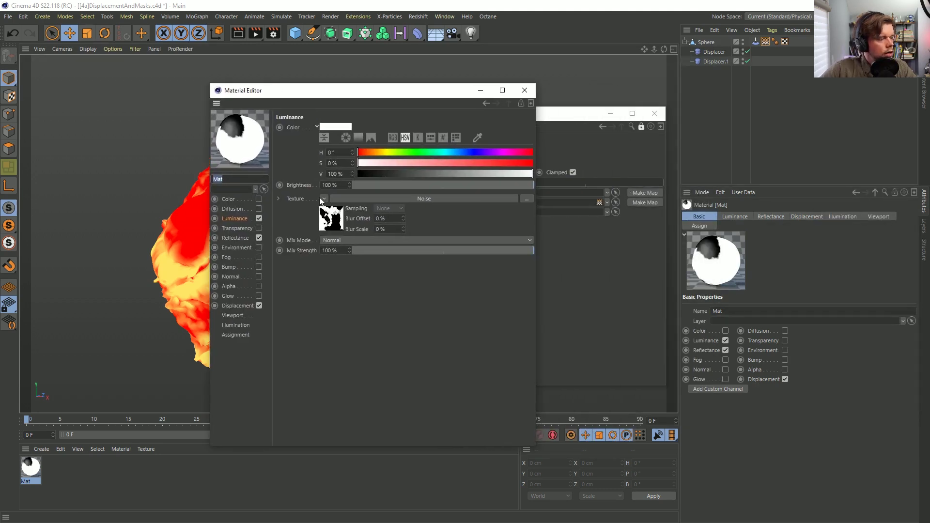
click(323, 199)
mouse_move(337, 422)
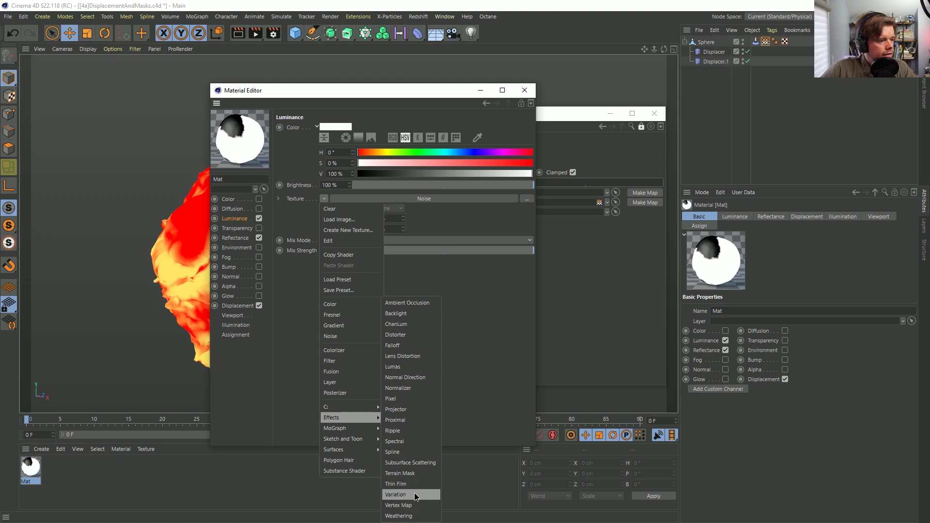
click(407, 505)
drag(773, 42, 472, 197)
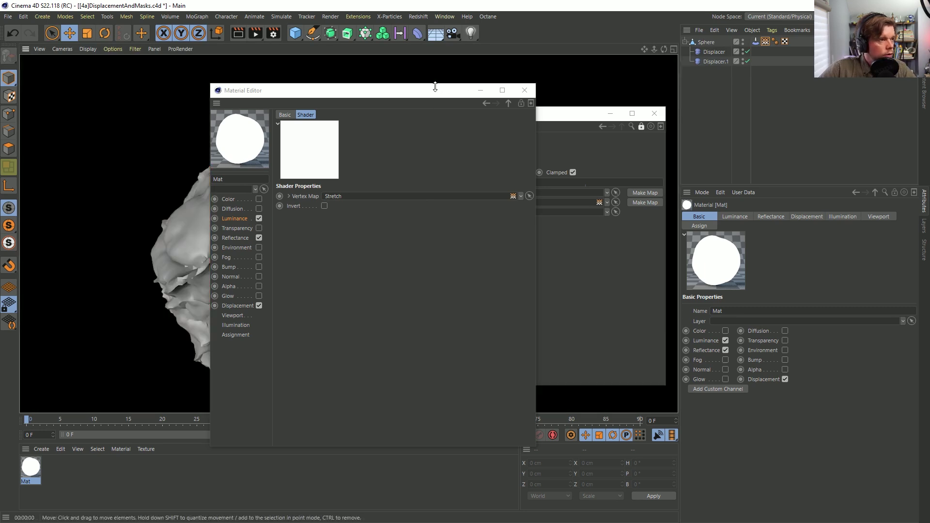
Assign Mat to the sphere, disable the material's Displacement channel, and close the Material Editor after checking the shaded result
drag(432, 90, 532, 78)
drag(25, 472, 705, 43)
click(359, 295)
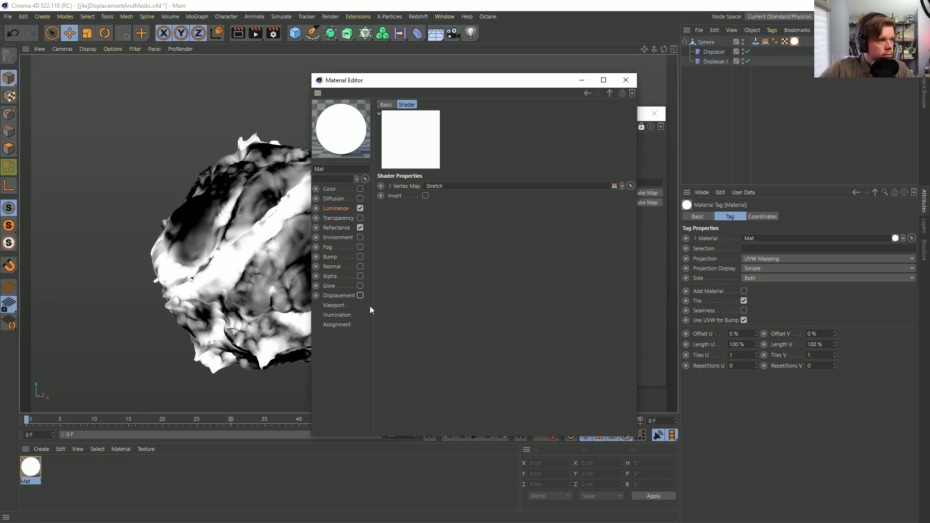
drag(436, 82, 712, 149)
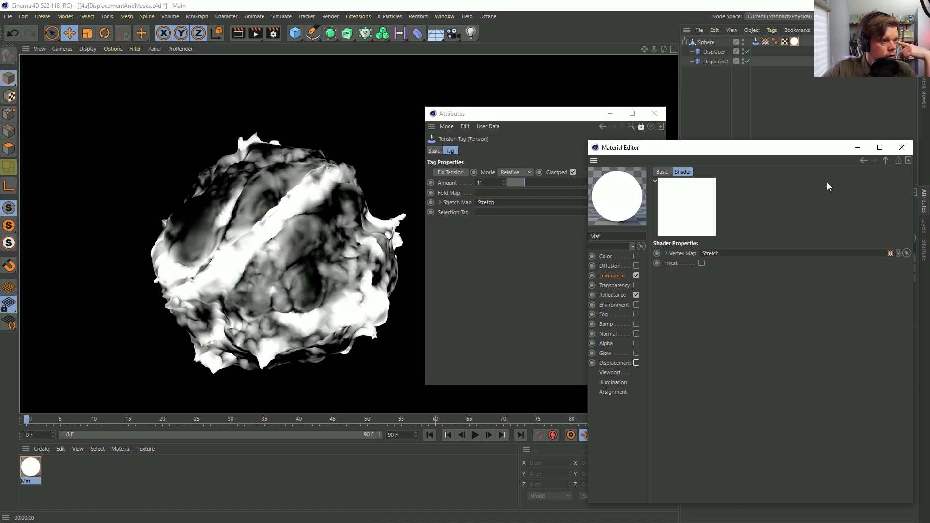
click(901, 147)
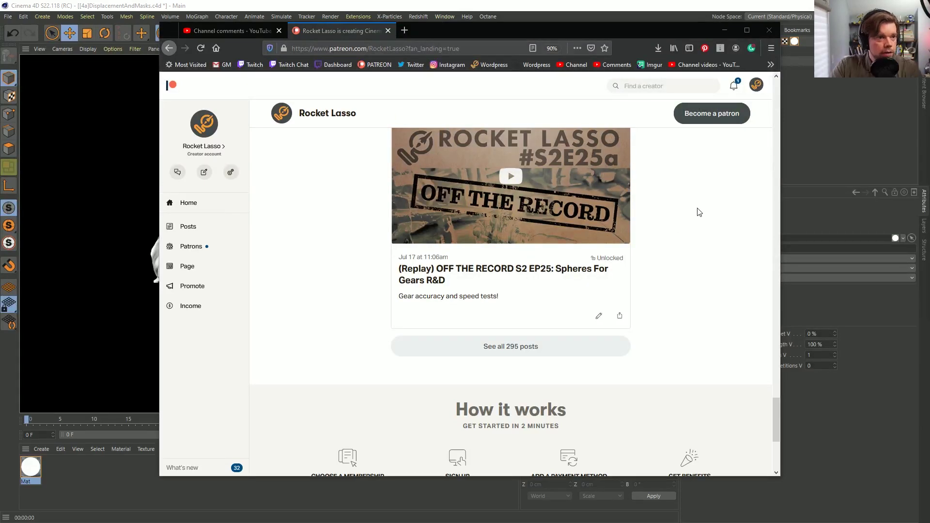
Switch to the browser and look through the membership levels and recent posts on the Rocket Lasso Patreon page
scroll(762, 375, up, 5)
drag(772, 374, 789, 100)
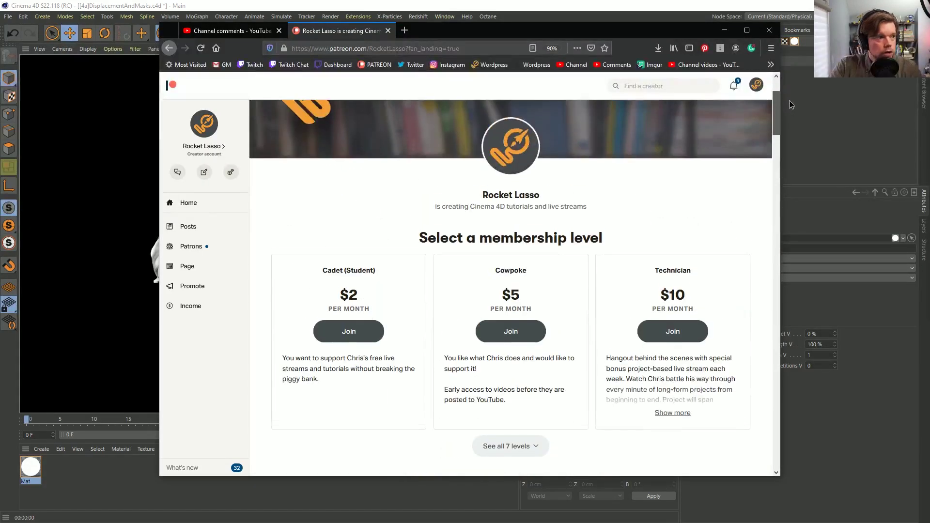
scroll(660, 262, down, 15)
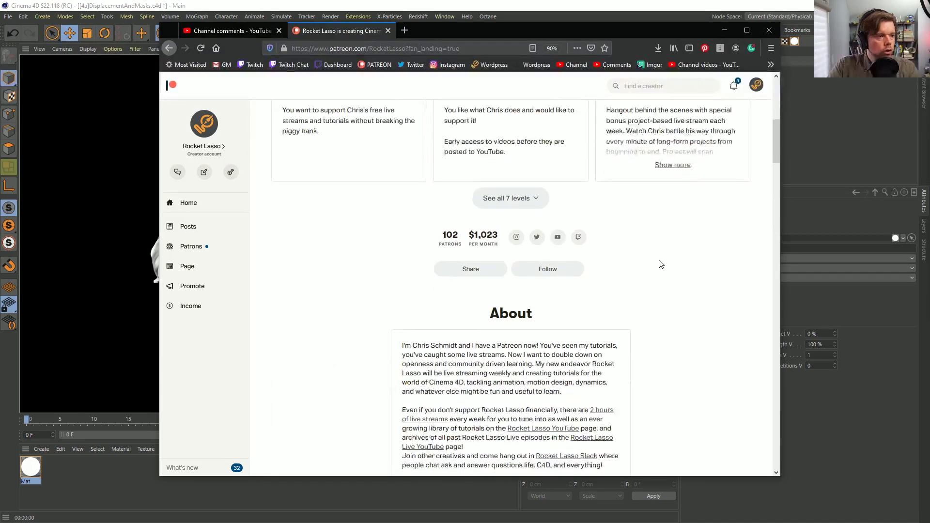
scroll(660, 263, down, 1)
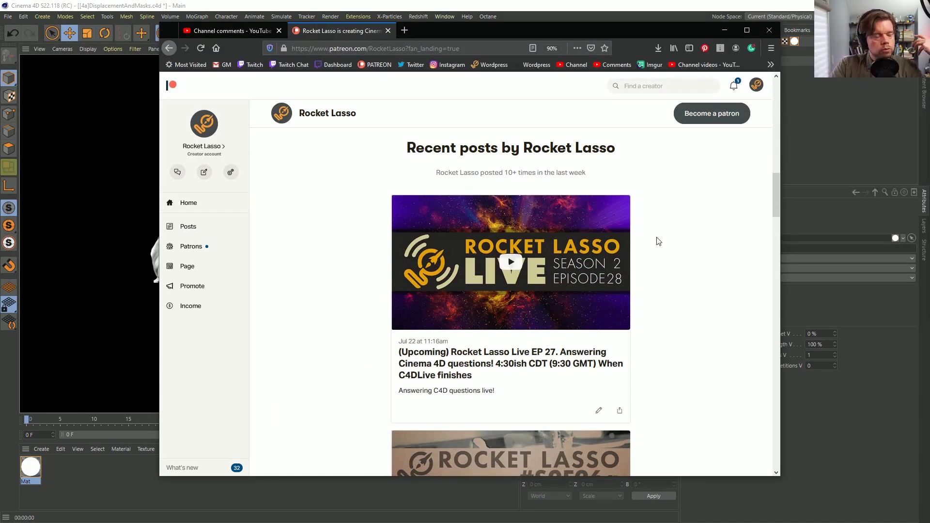
scroll(658, 241, down, 5)
scroll(658, 241, down, 3)
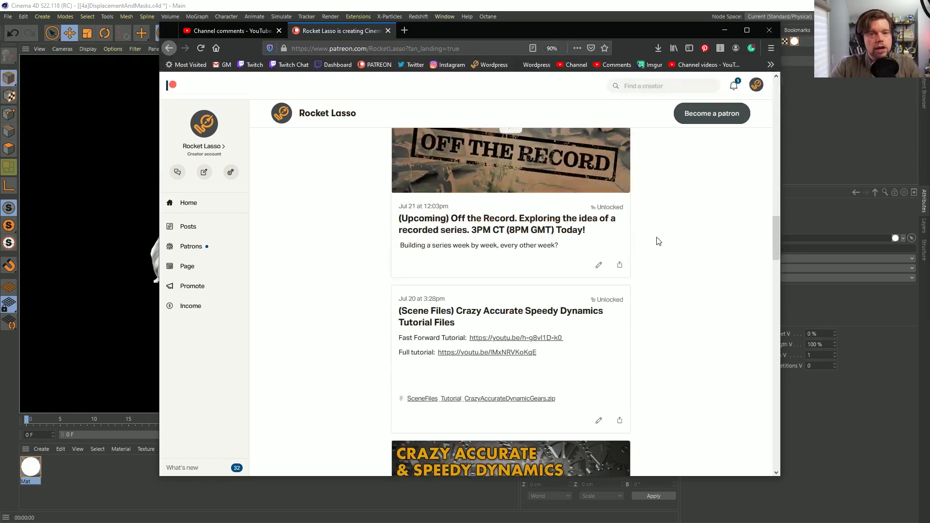
scroll(658, 241, down, 18)
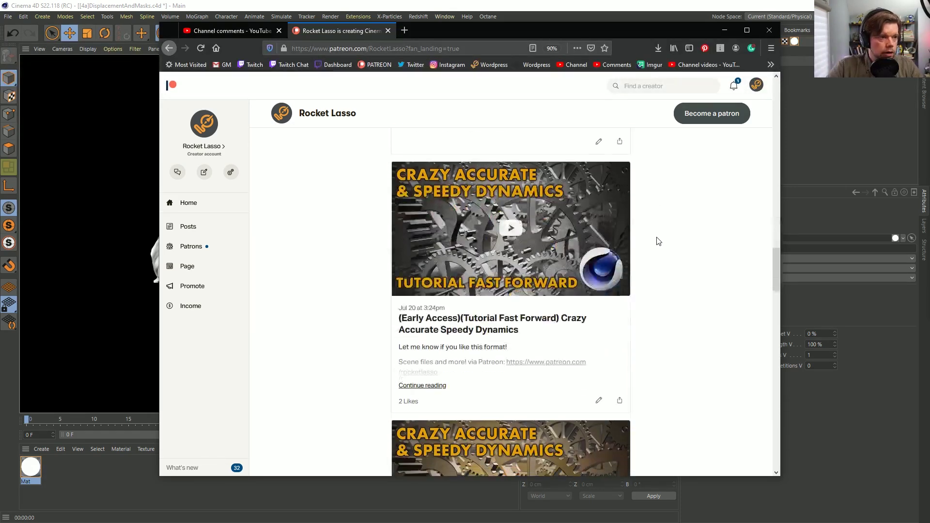
scroll(658, 241, down, 7)
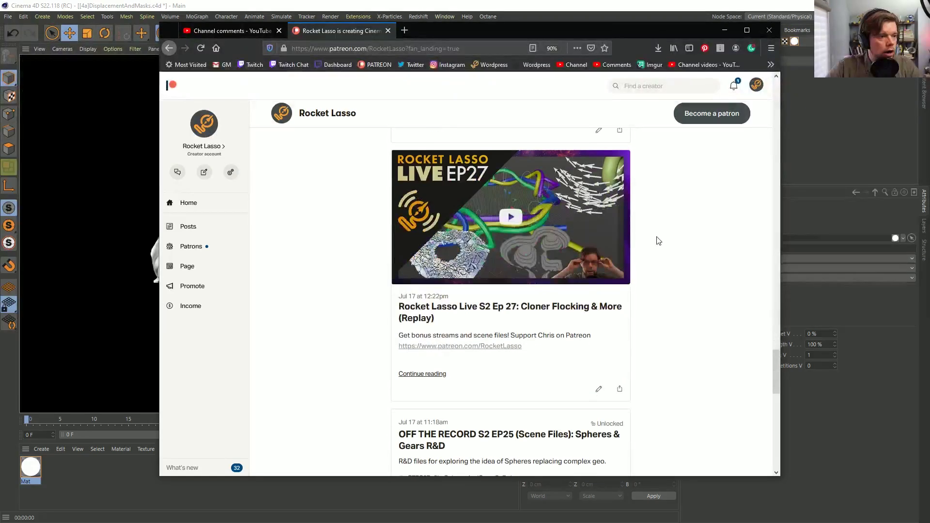
scroll(658, 241, down, 14)
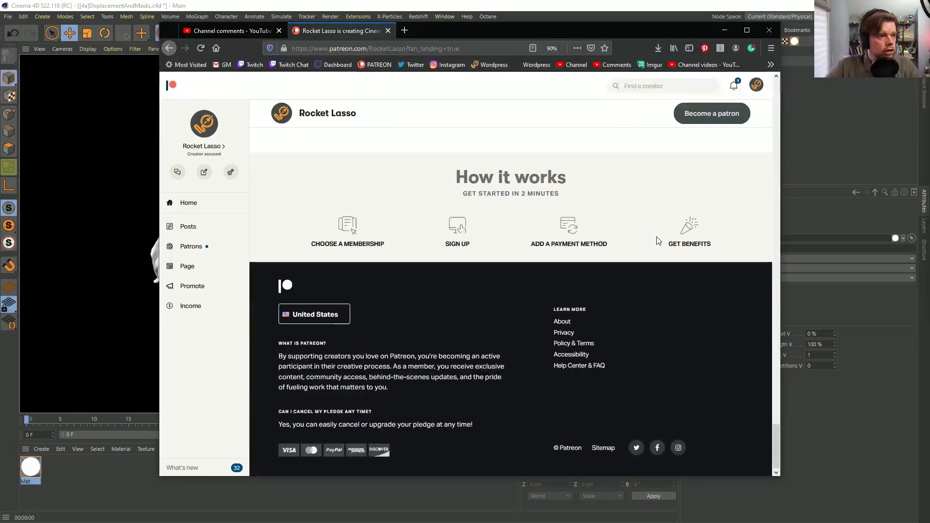
scroll(658, 241, up, 5)
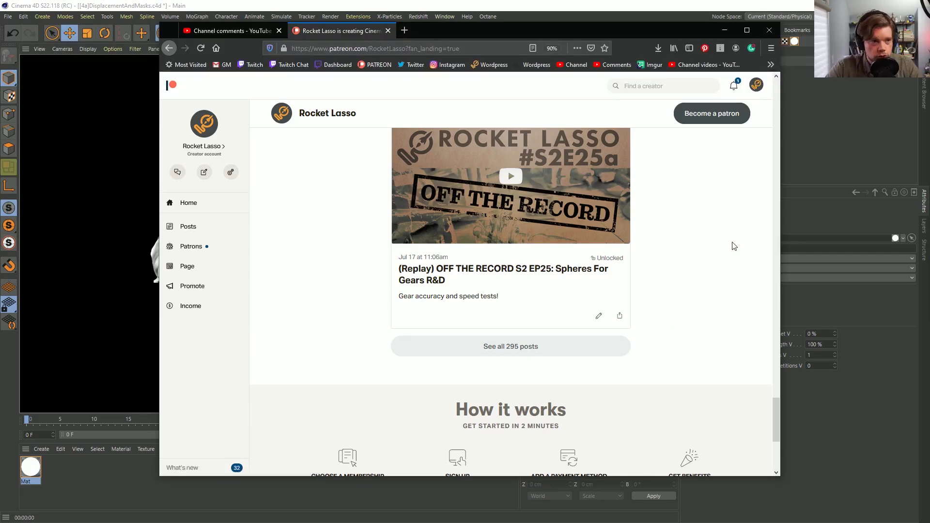
scroll(738, 228, up, 20)
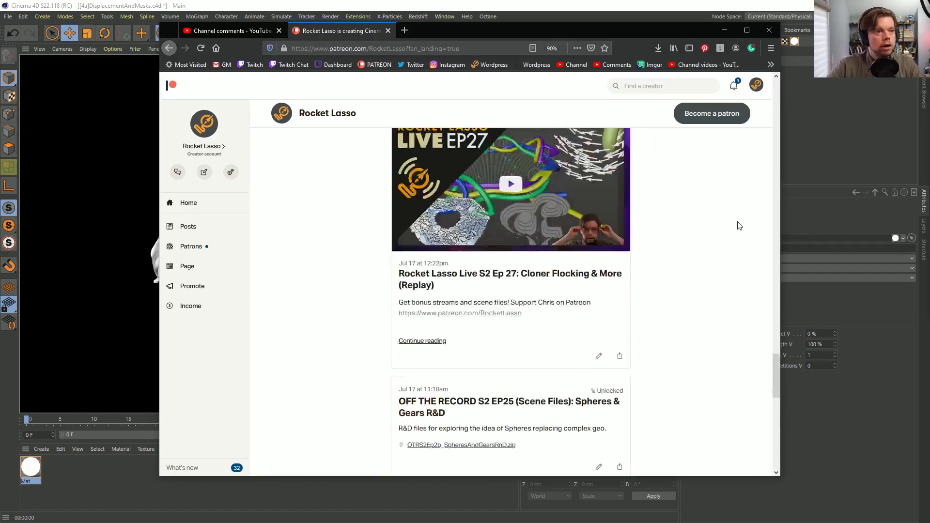